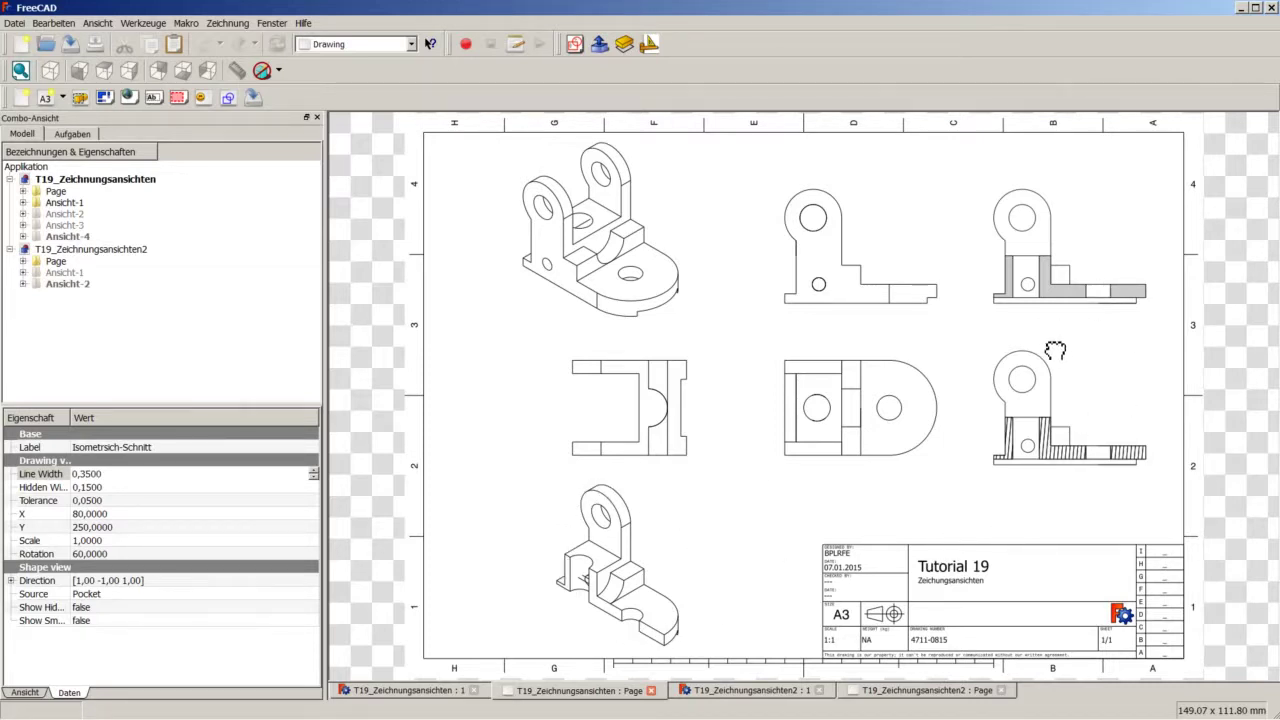
# Step: Switch to the T19_Zeichnungsansichten2 Page tab showing the 'Tutorial 19' A3 sheet
pyautogui.click(877, 690)
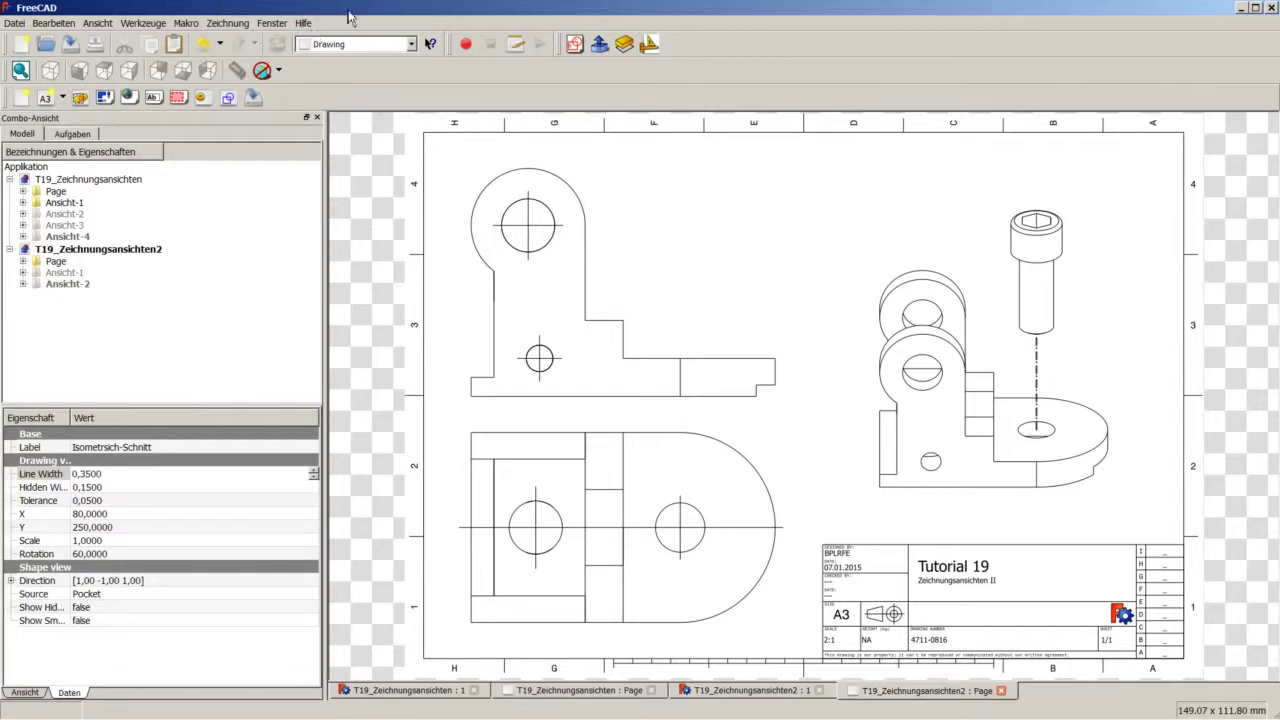
pyautogui.click(303, 23)
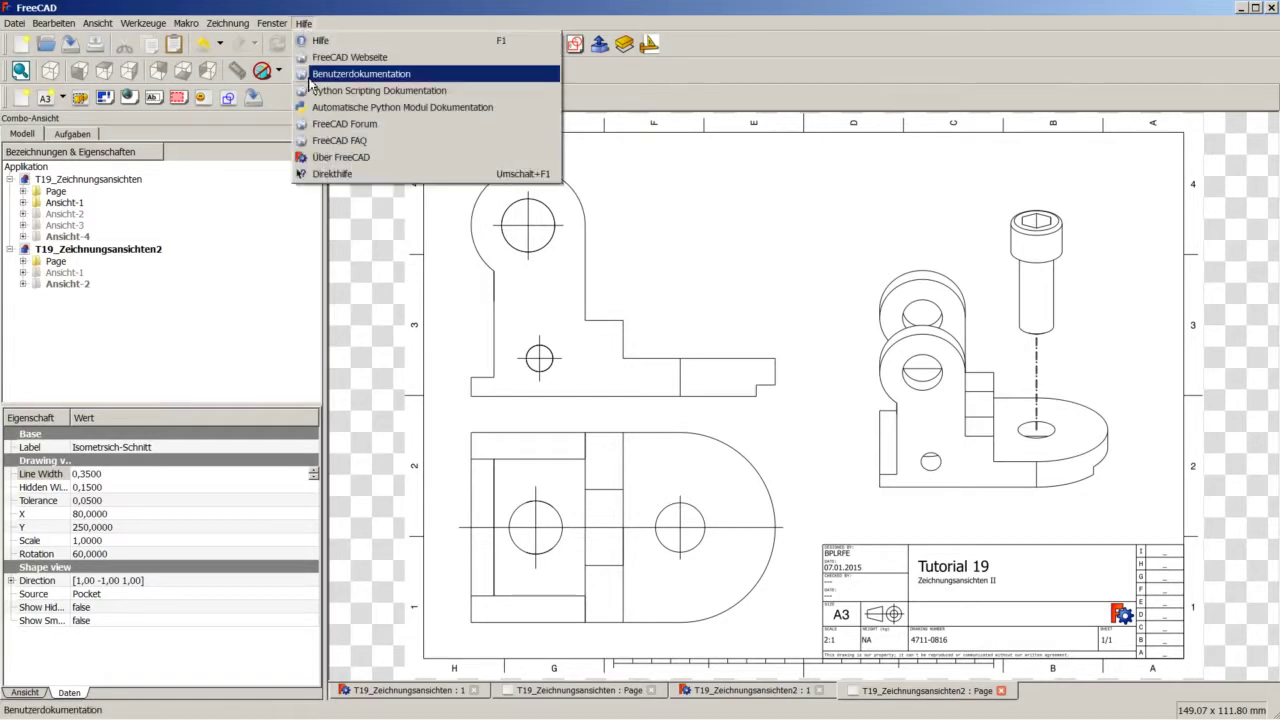
pyautogui.click(330, 160)
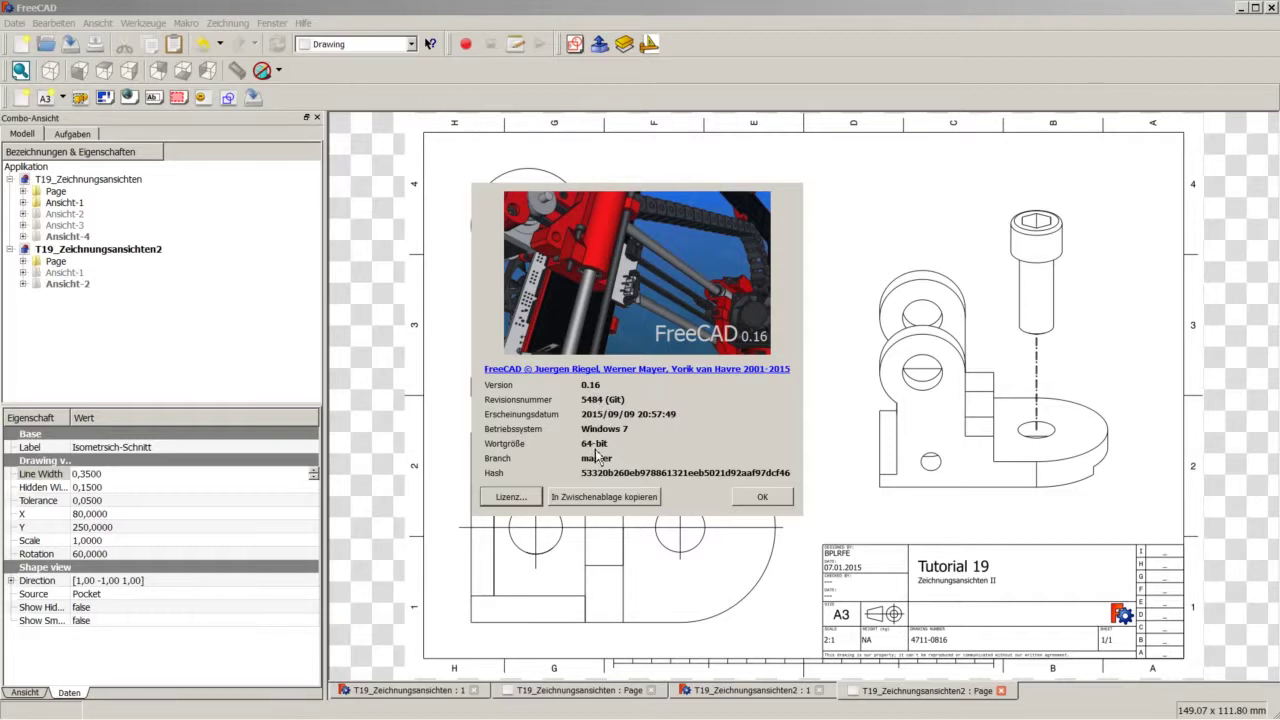
pyautogui.click(760, 497)
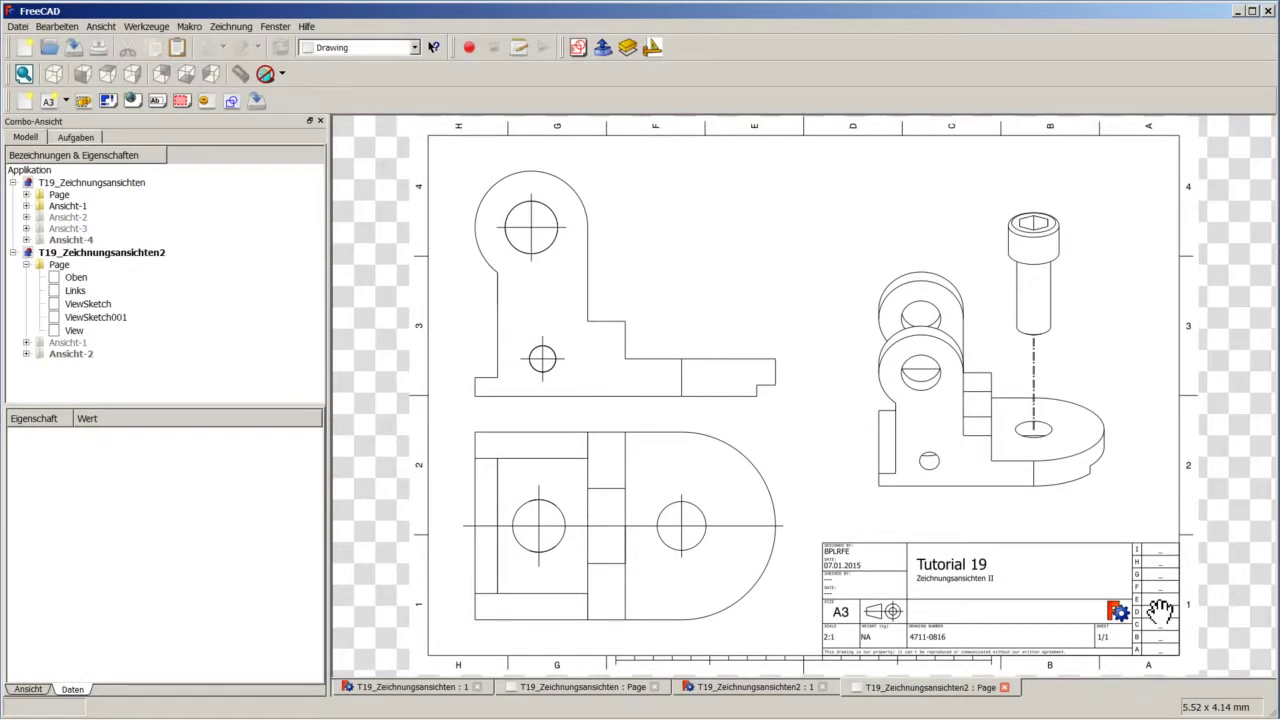
# Step: Close the drawing sheets and 3D views of both T19 documents
pyautogui.click(1004, 687)
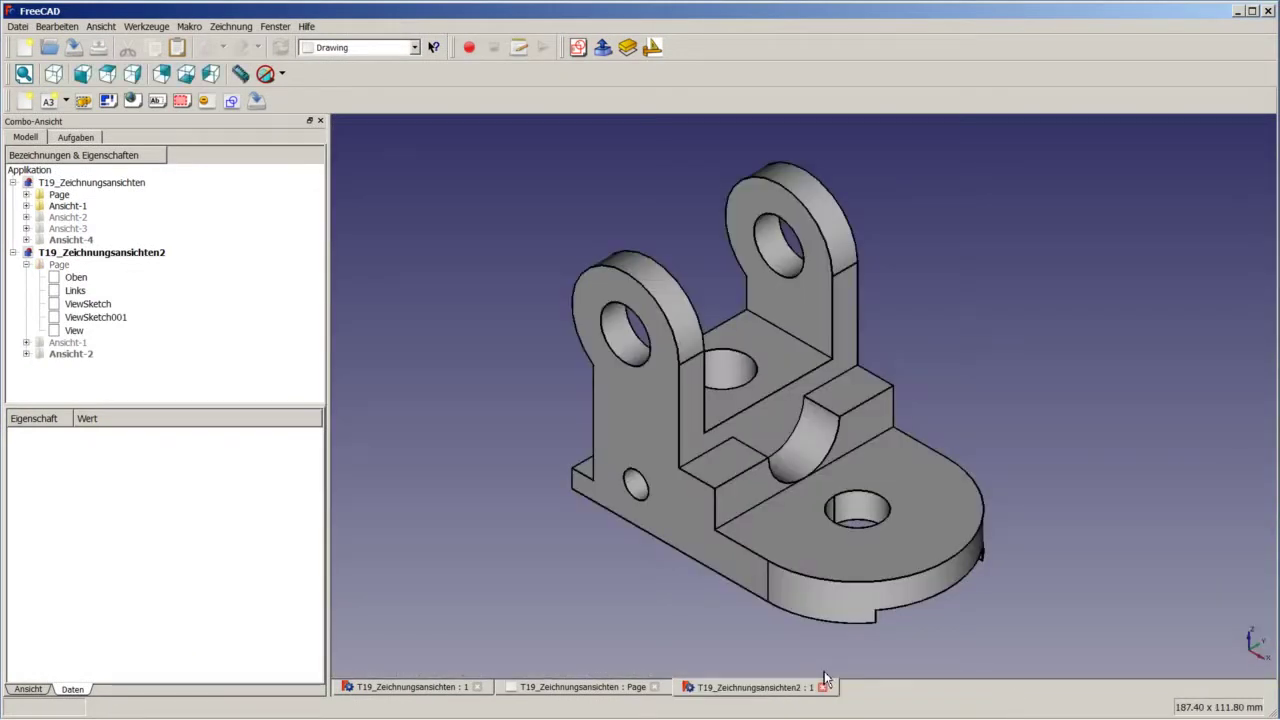
pyautogui.click(823, 687)
pyautogui.click(656, 688)
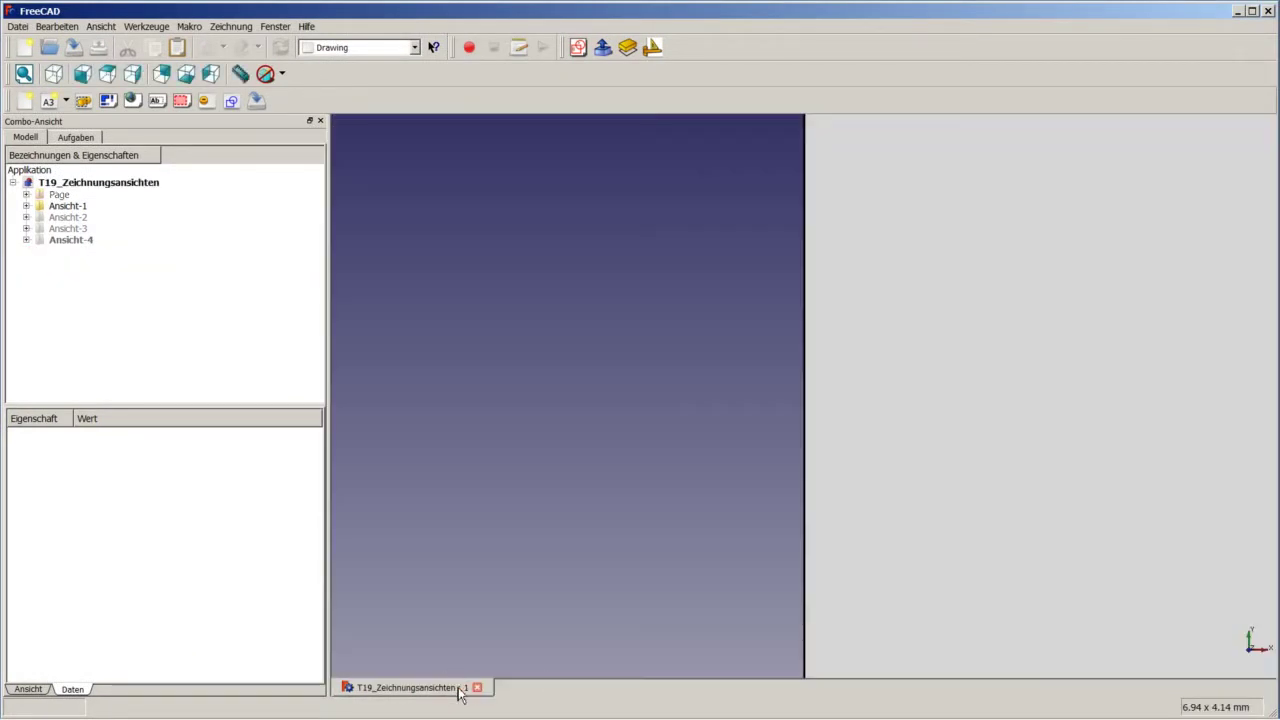
pyautogui.click(477, 687)
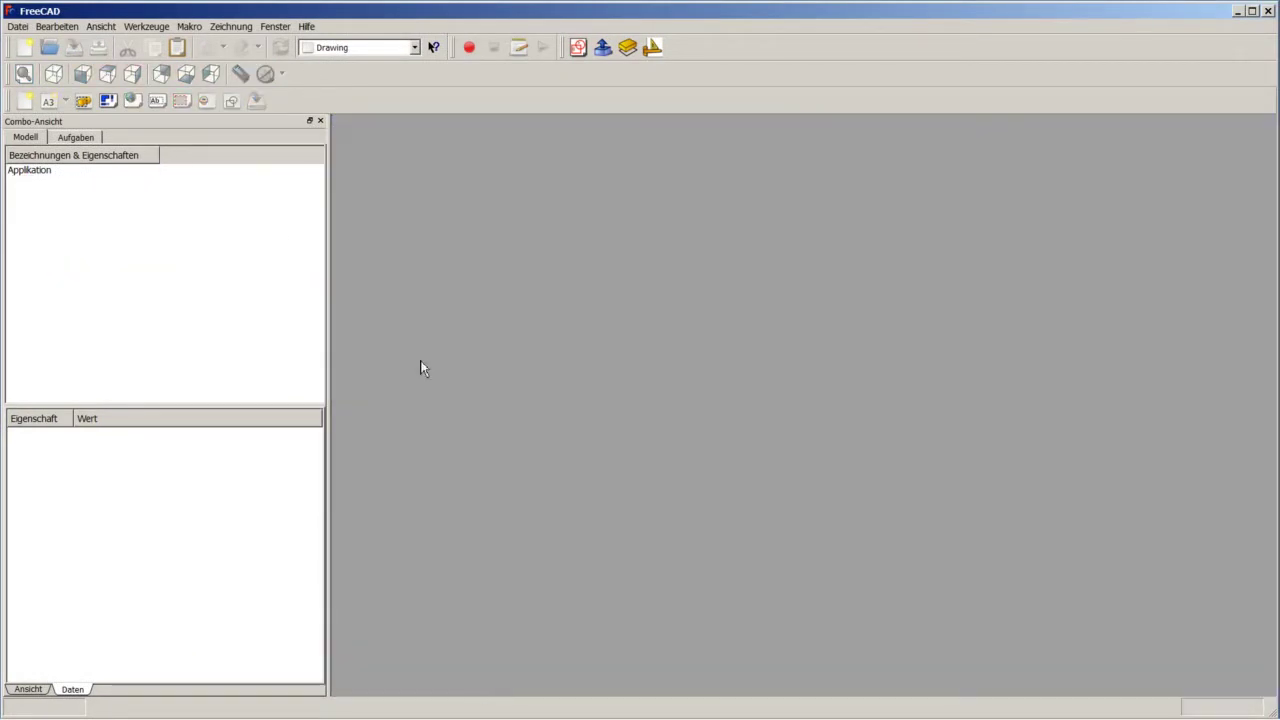
# Step: Reopen T04_Lagerbock.FCStd from recent files and select Pocket004 in the tree
pyautogui.click(18, 26)
pyautogui.moveTo(90, 312)
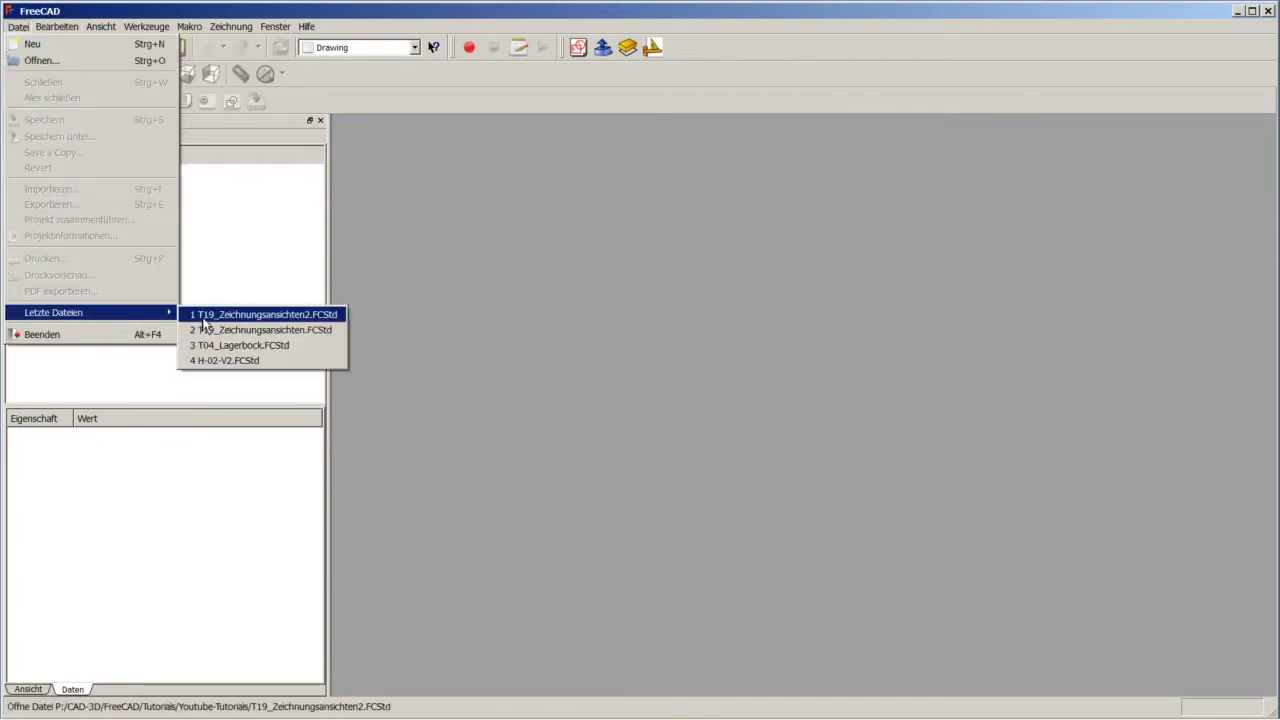
pyautogui.click(245, 345)
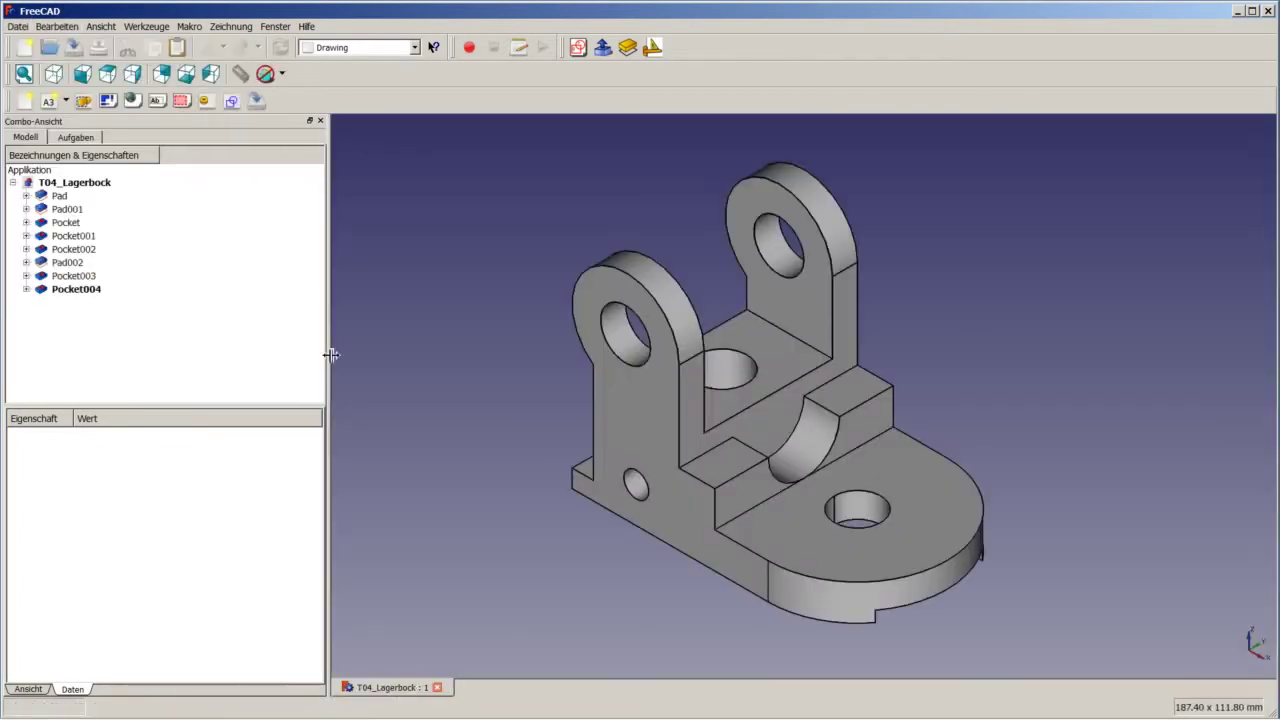
pyautogui.click(92, 291)
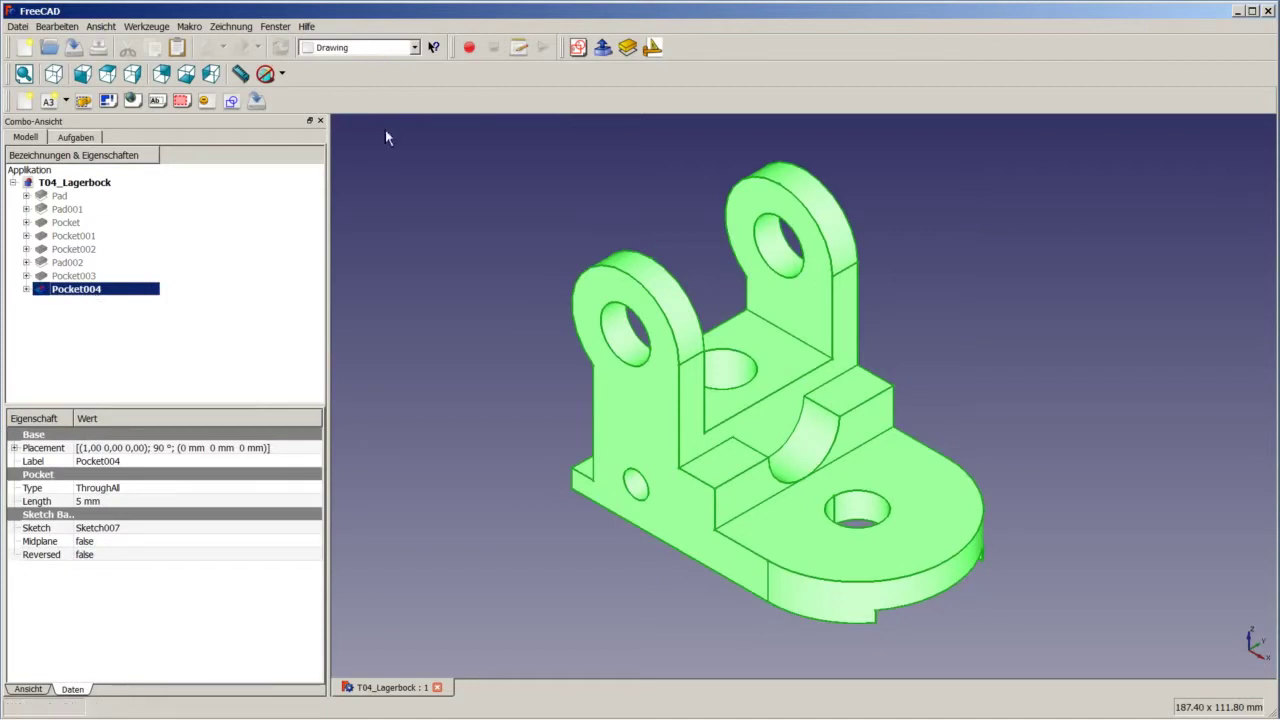
# Step: In the Part workbench, copy Pocket004 via the Formteil menu and select the new Pocket005
pyautogui.click(360, 47)
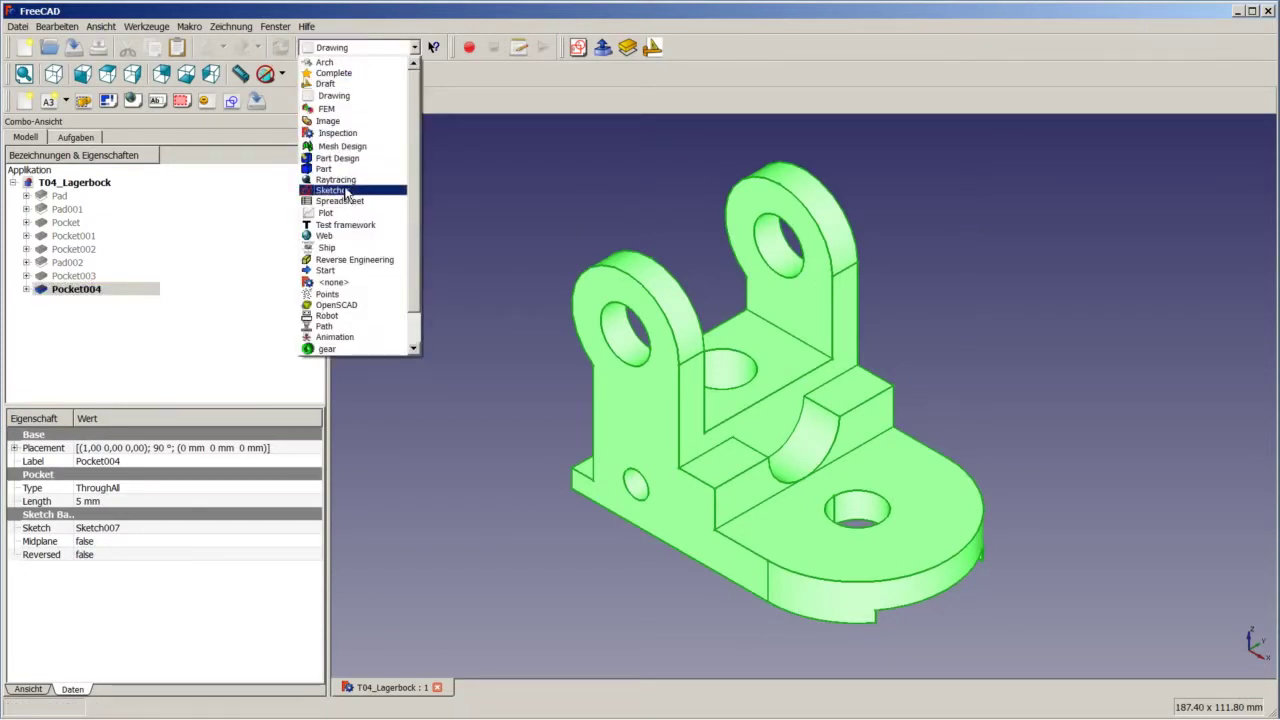
pyautogui.click(340, 170)
pyautogui.click(226, 26)
pyautogui.moveTo(272, 239)
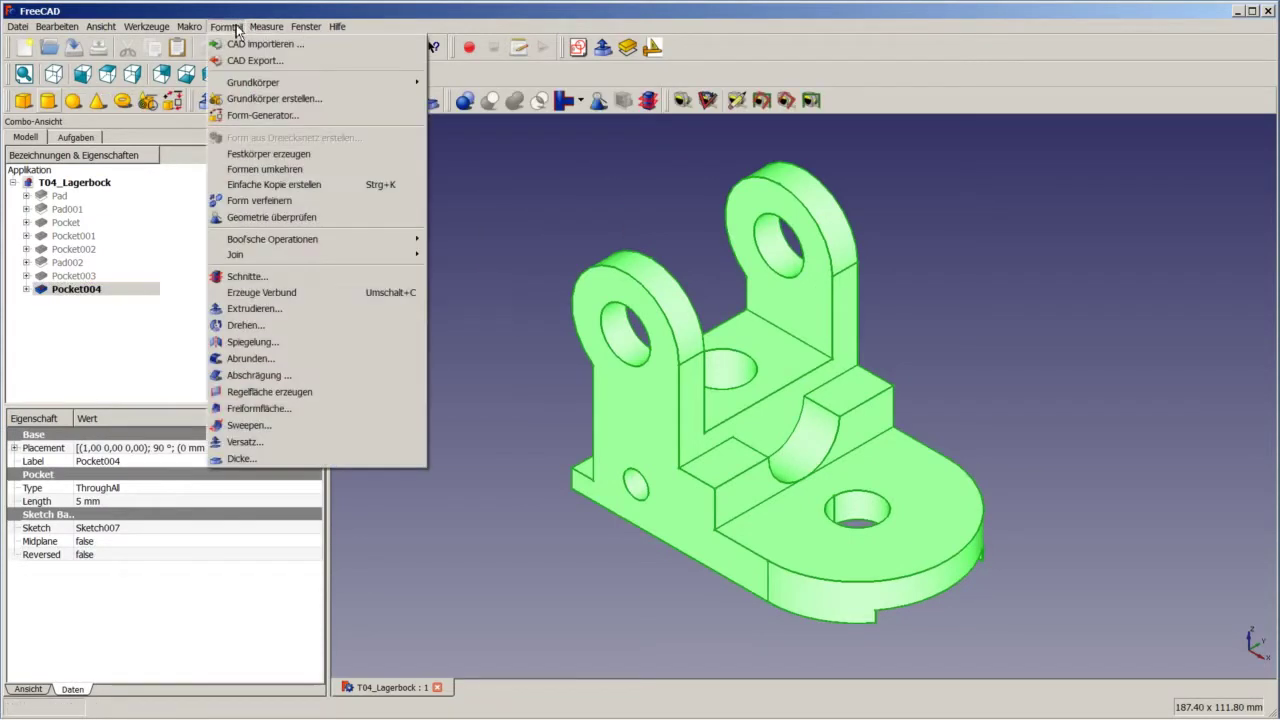
pyautogui.click(310, 188)
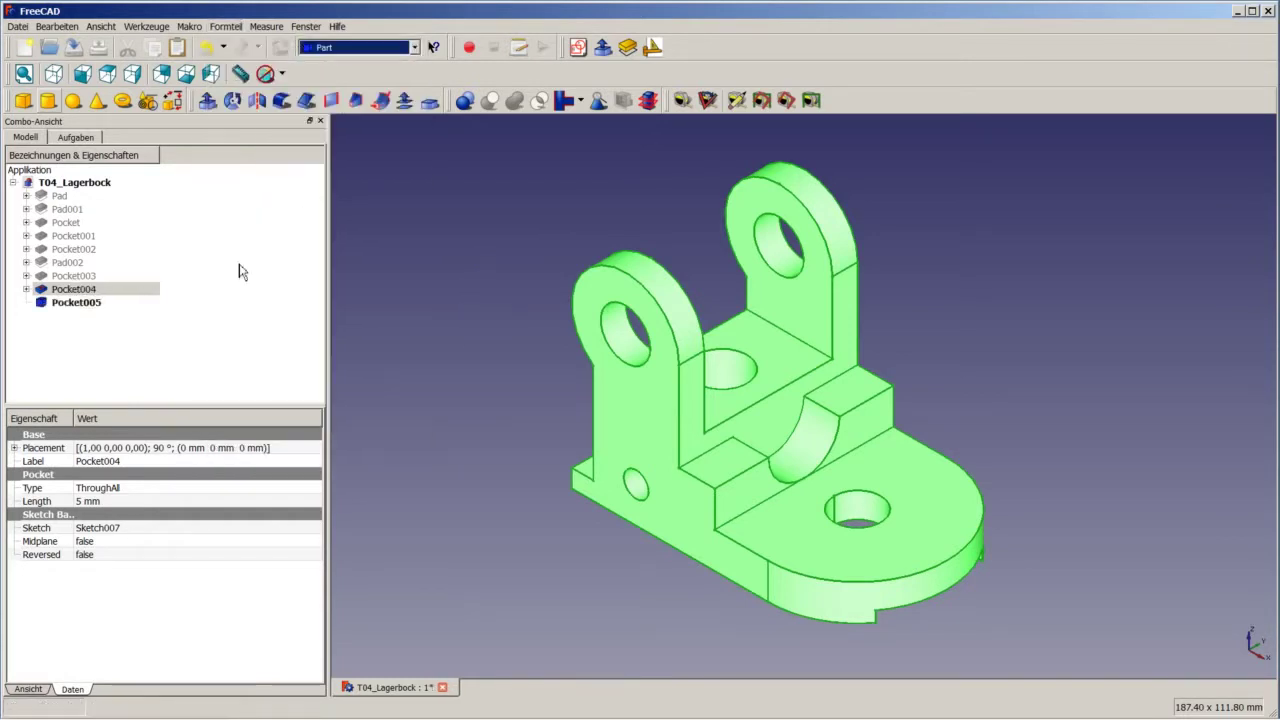
pyautogui.click(80, 305)
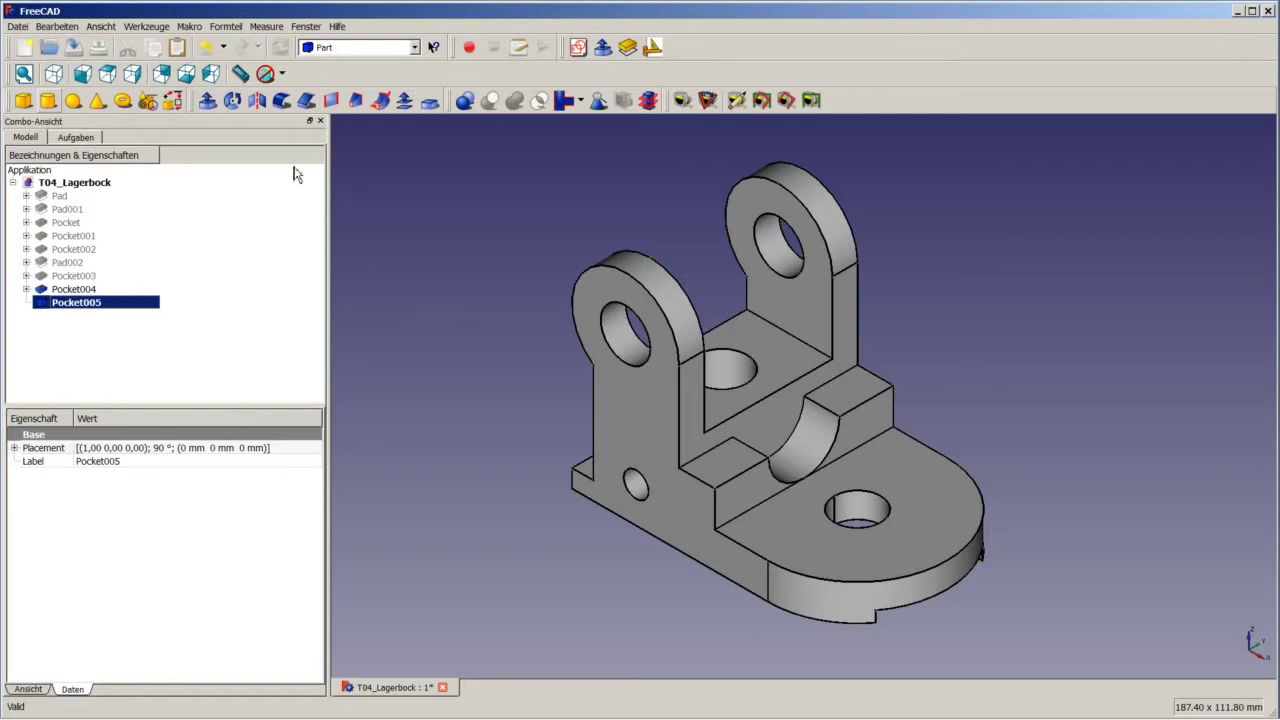
# Step: Paste a copy of Pocket005 into new document Unbenannt1, fit it, and close T04_Lagerbock discarding changes
pyautogui.click(57, 26)
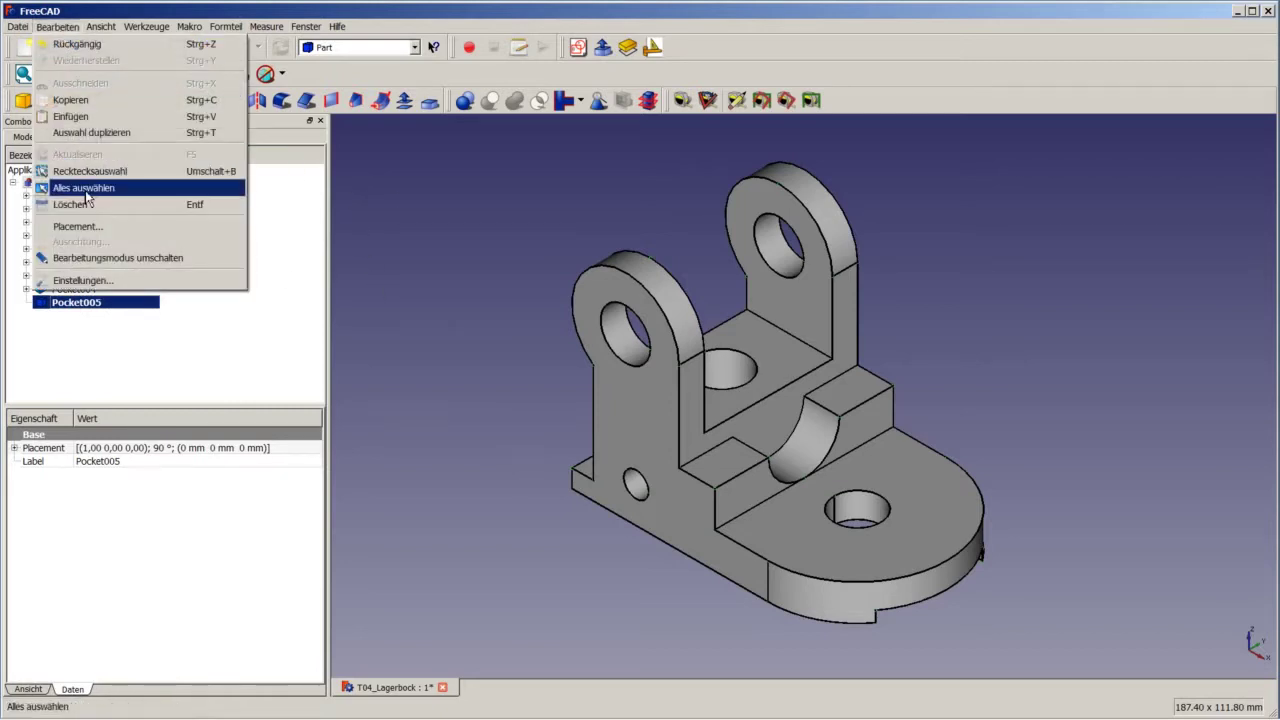
pyautogui.click(92, 100)
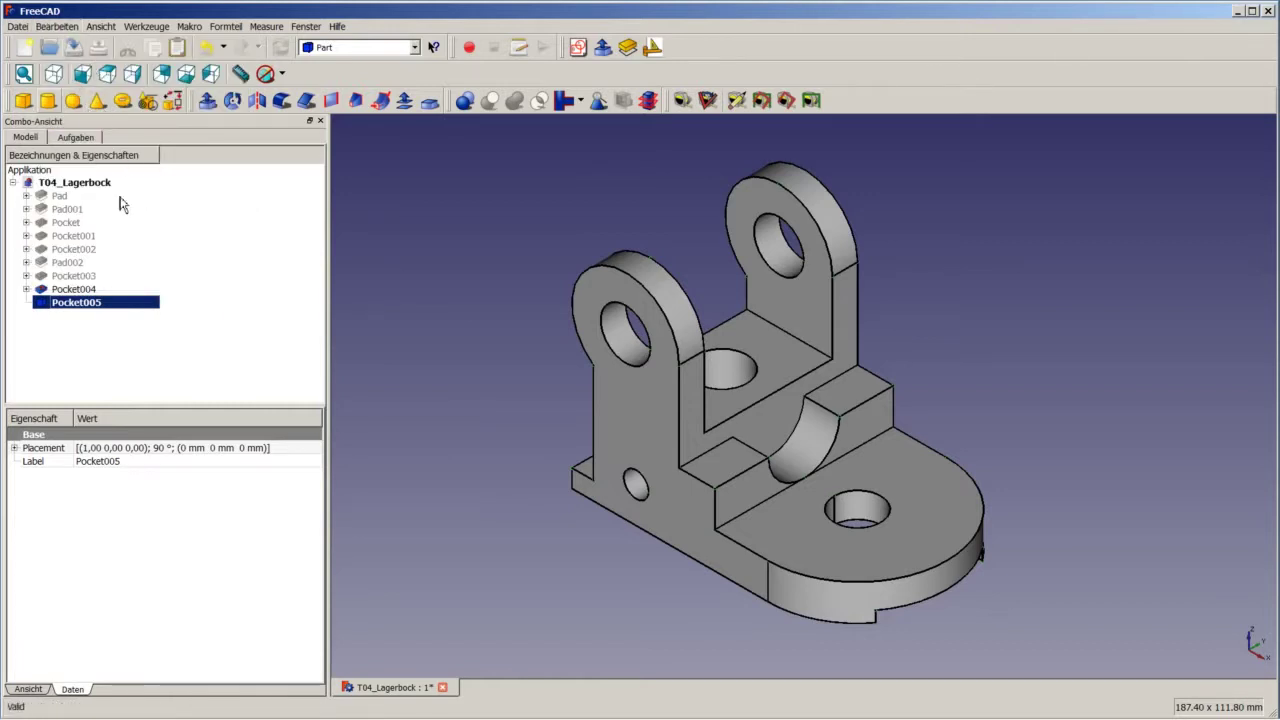
pyautogui.click(25, 47)
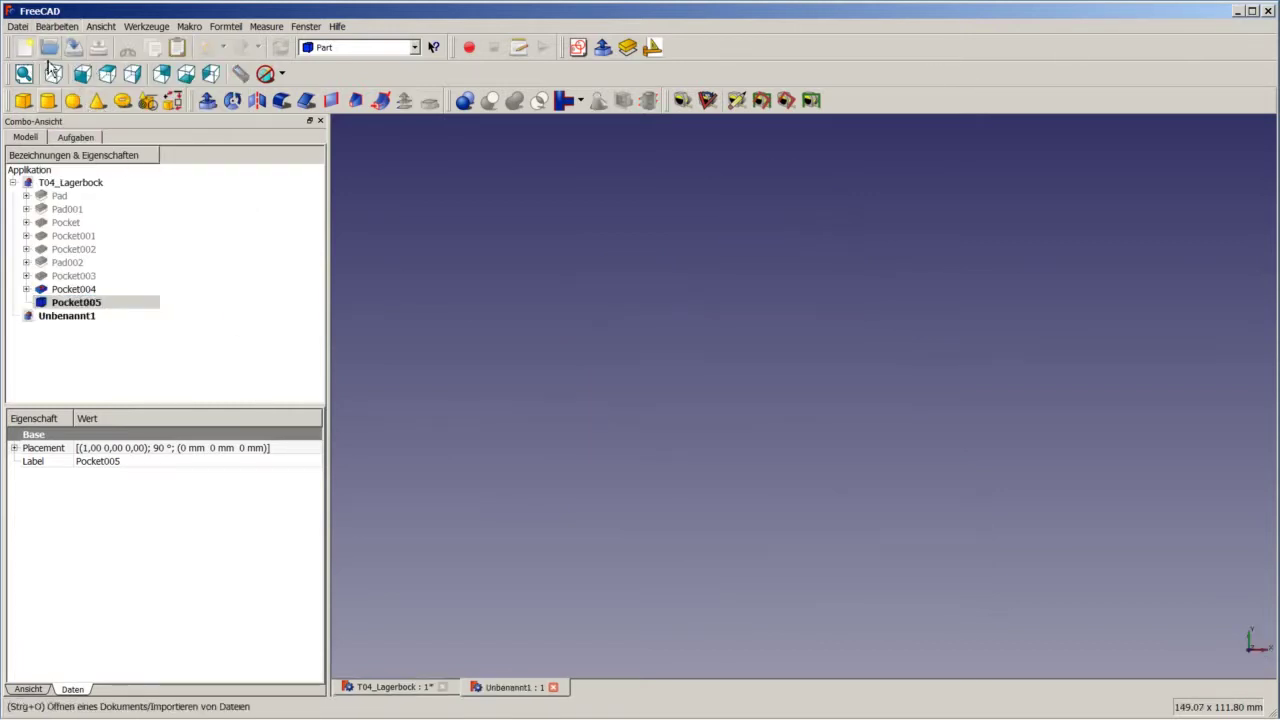
pyautogui.click(57, 26)
pyautogui.click(90, 117)
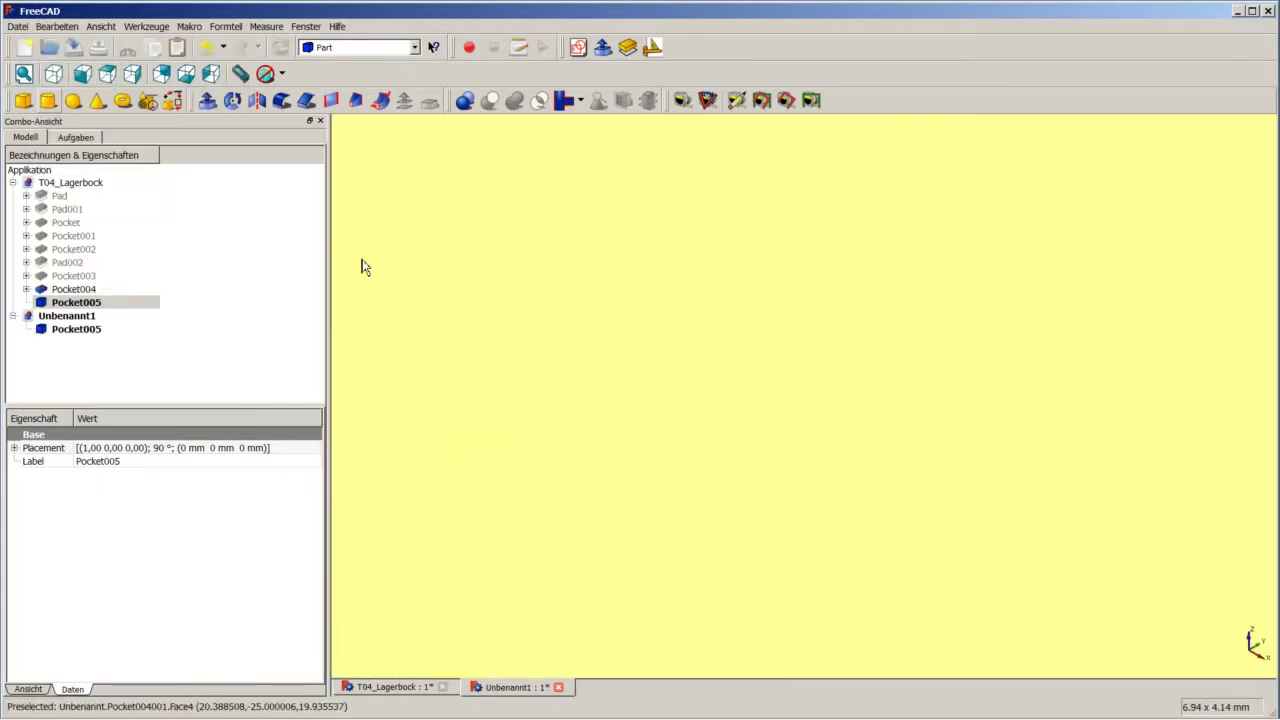
pyautogui.rightClick(437, 314)
pyautogui.click(470, 325)
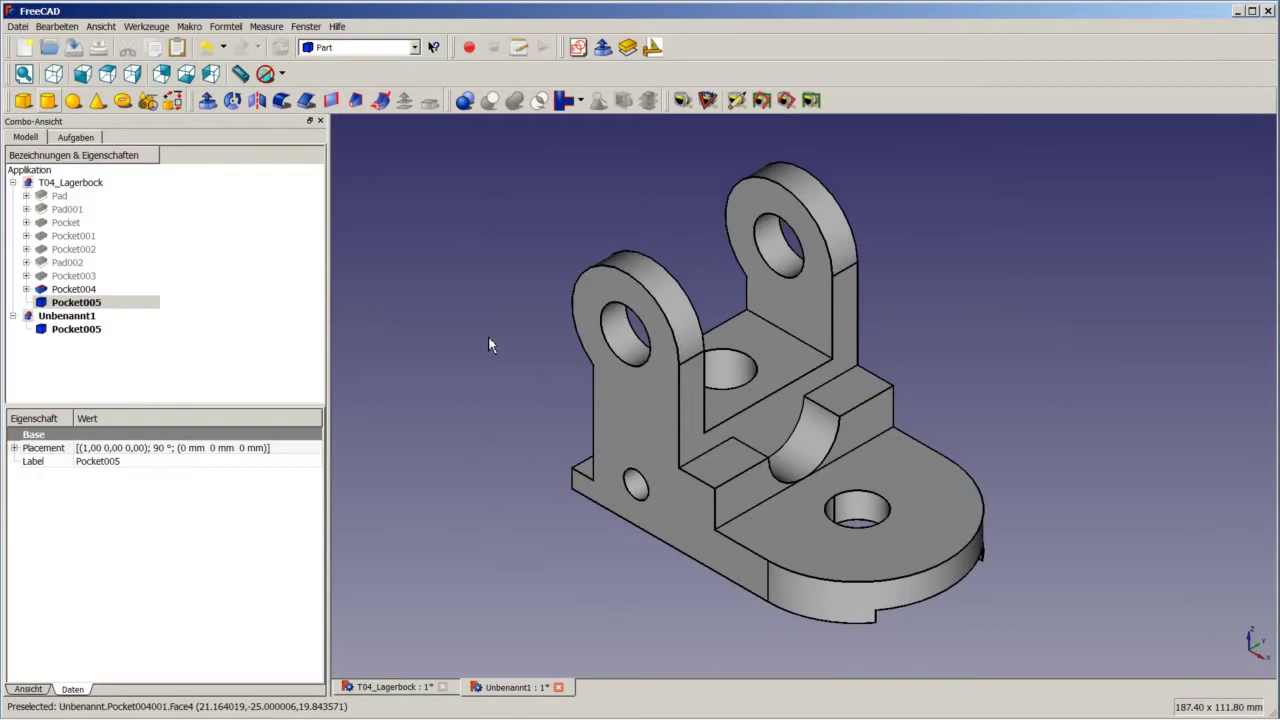
pyautogui.click(443, 687)
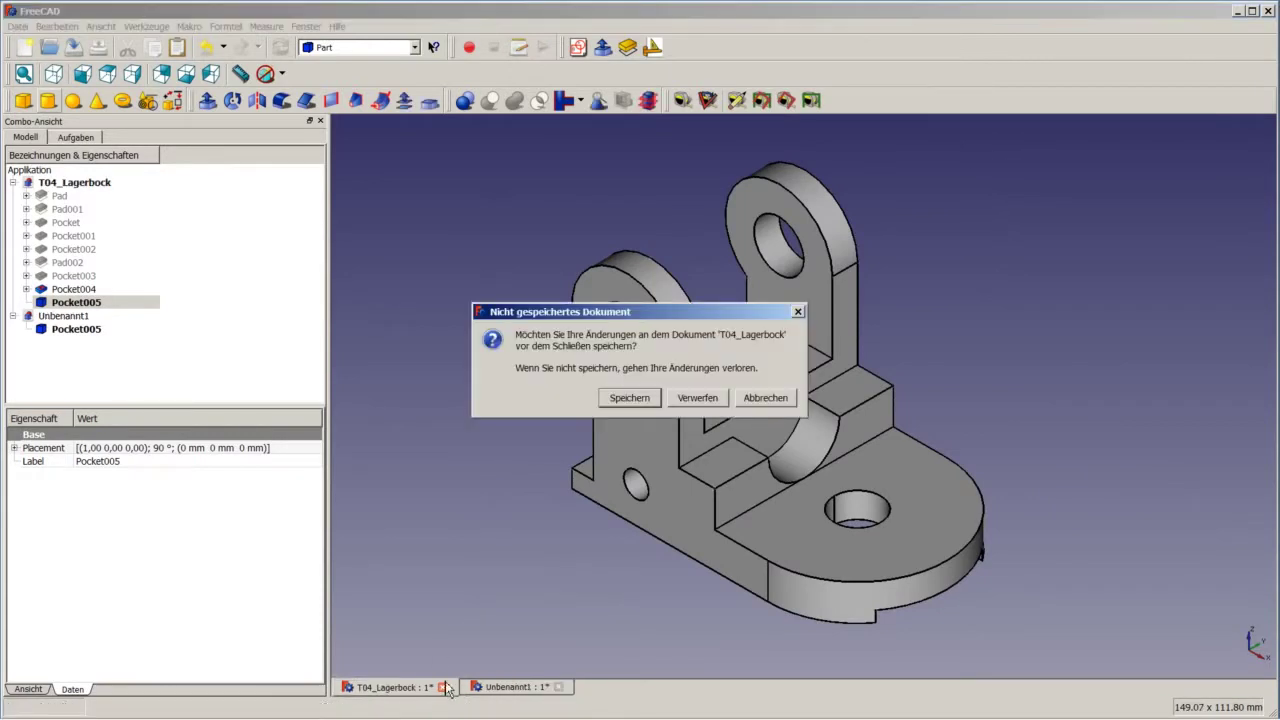
pyautogui.click(692, 400)
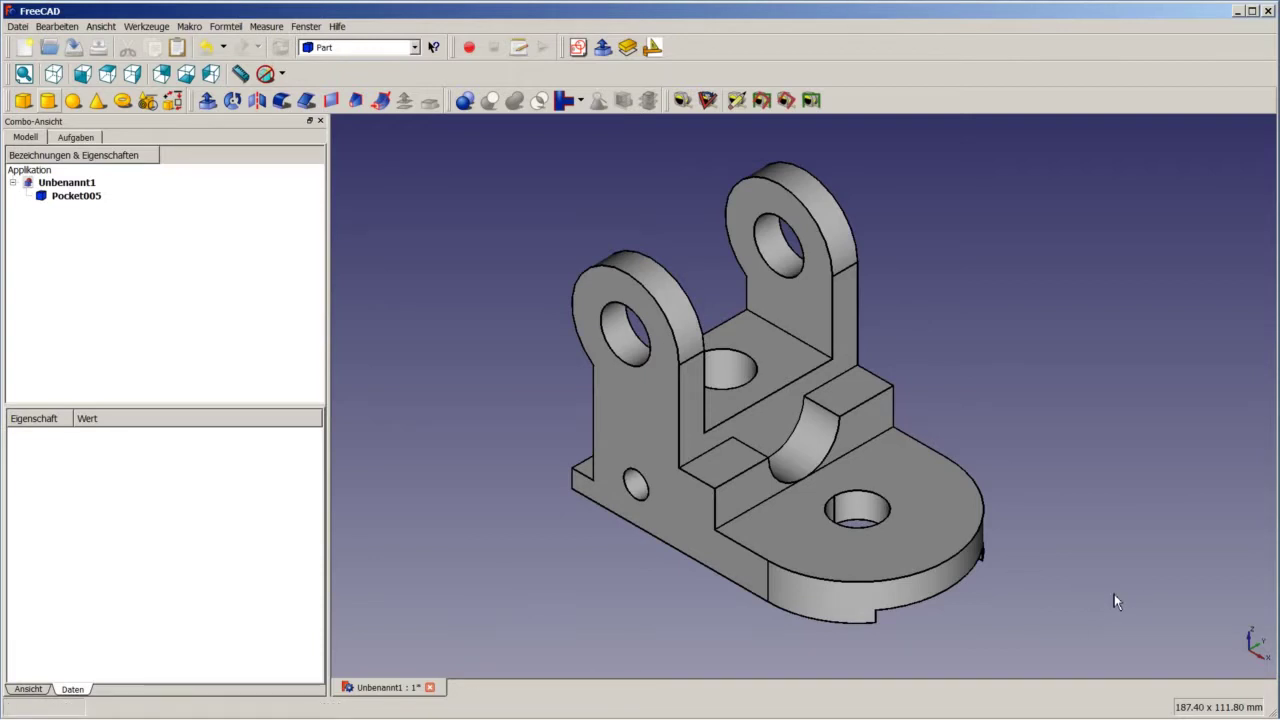
# Step: Rename Pocket005 to Lagerbock
pyautogui.click(90, 197)
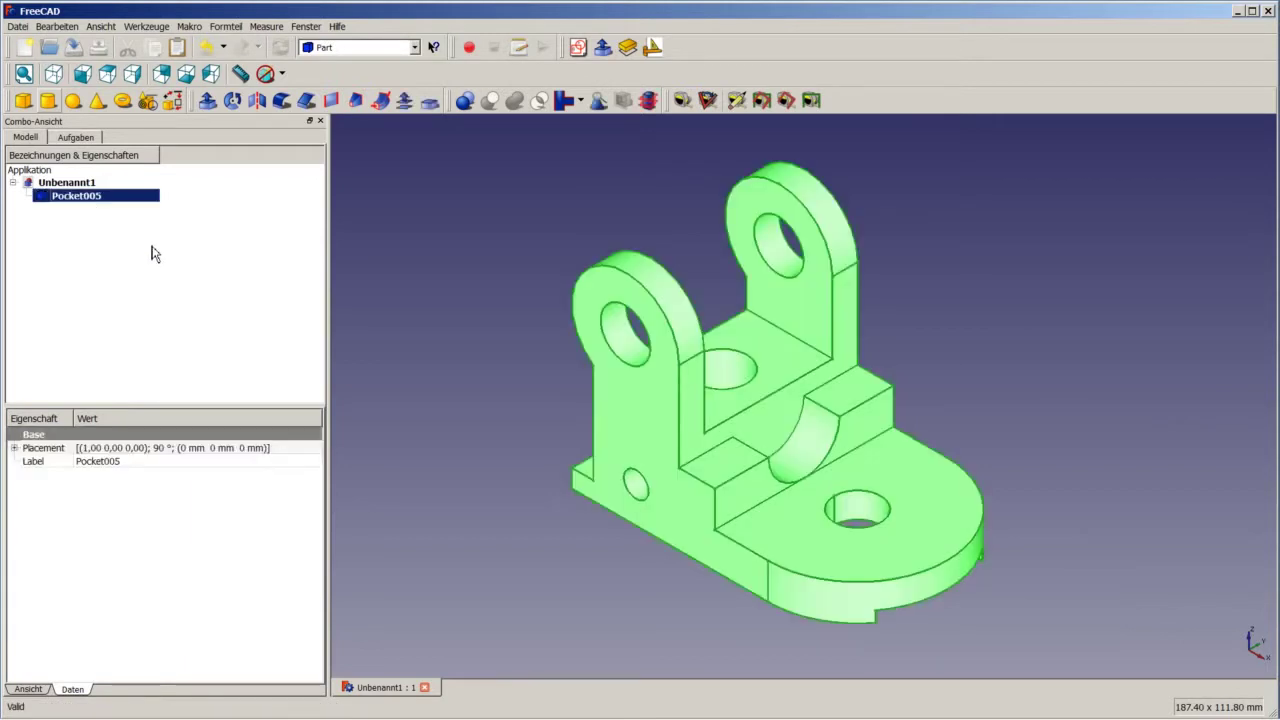
pyautogui.press('F2')
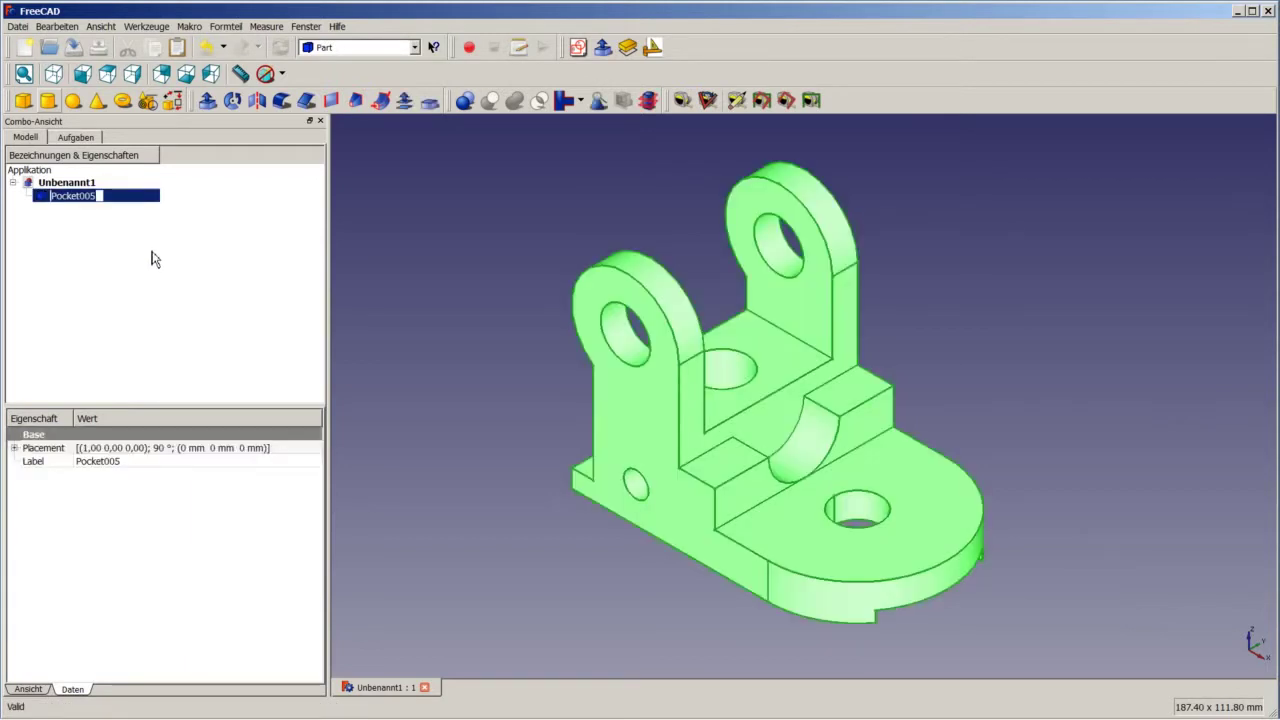
pyautogui.write('Lagerbock')
pyautogui.press('Return')
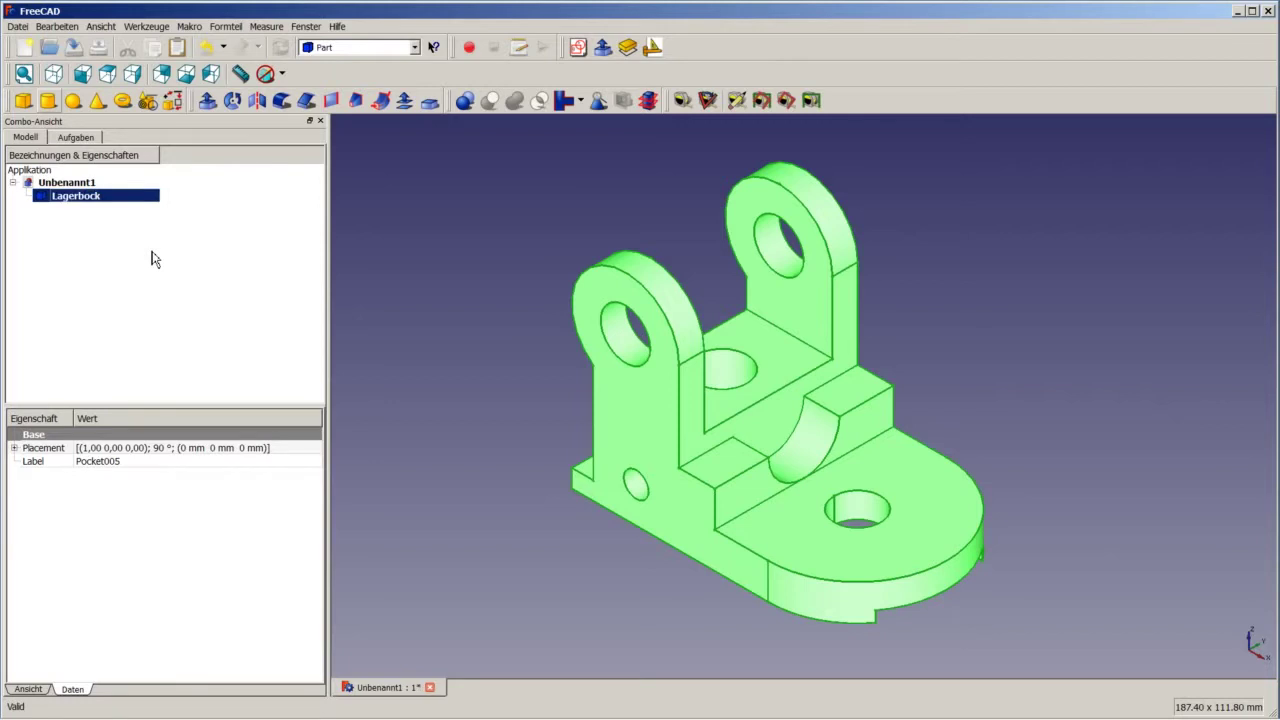
# Step: Switch to the Drawing workbench
pyautogui.click(456, 221)
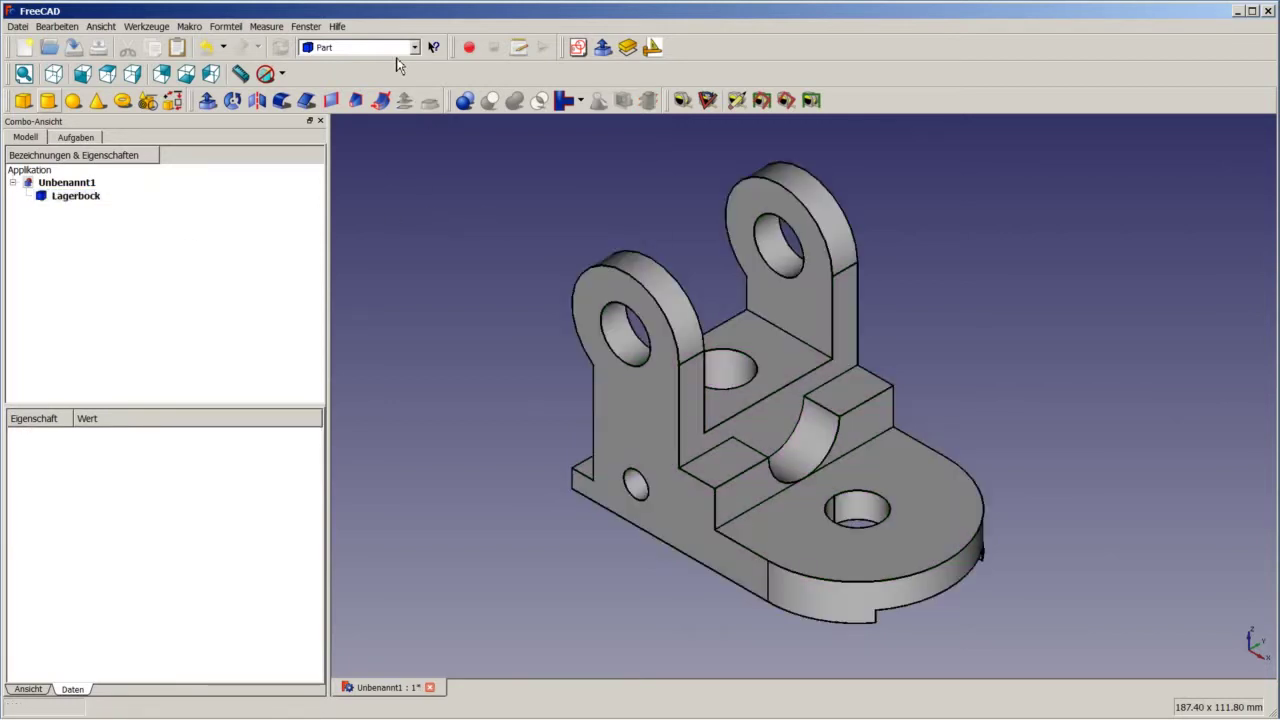
pyautogui.click(395, 48)
pyautogui.click(344, 106)
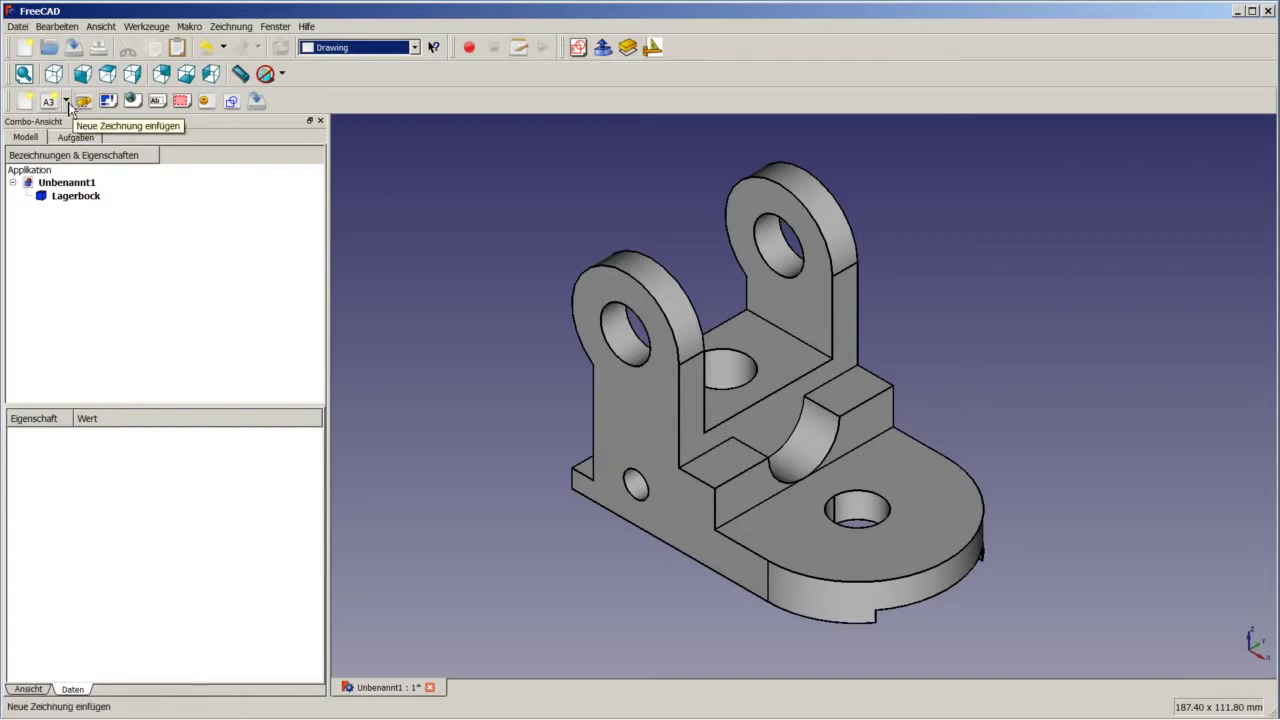
# Step: Create a blank A3 landscape page with title block from the template list
pyautogui.click(66, 103)
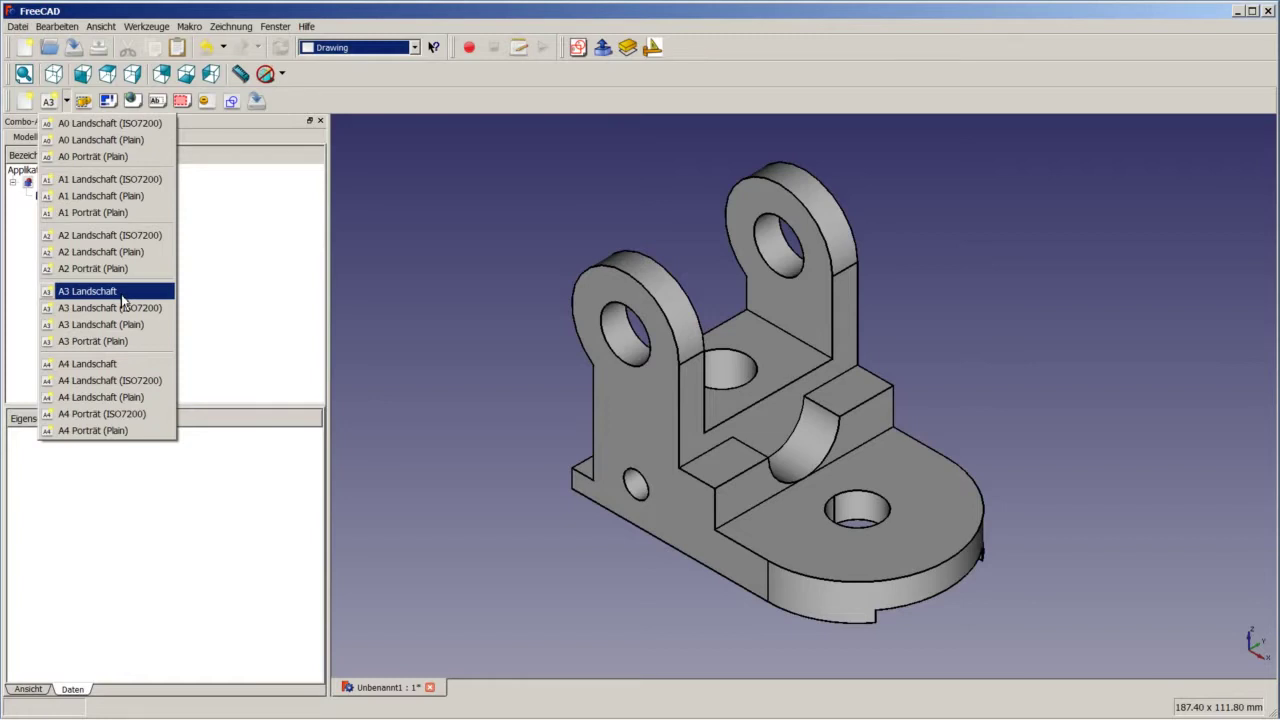
pyautogui.click(124, 300)
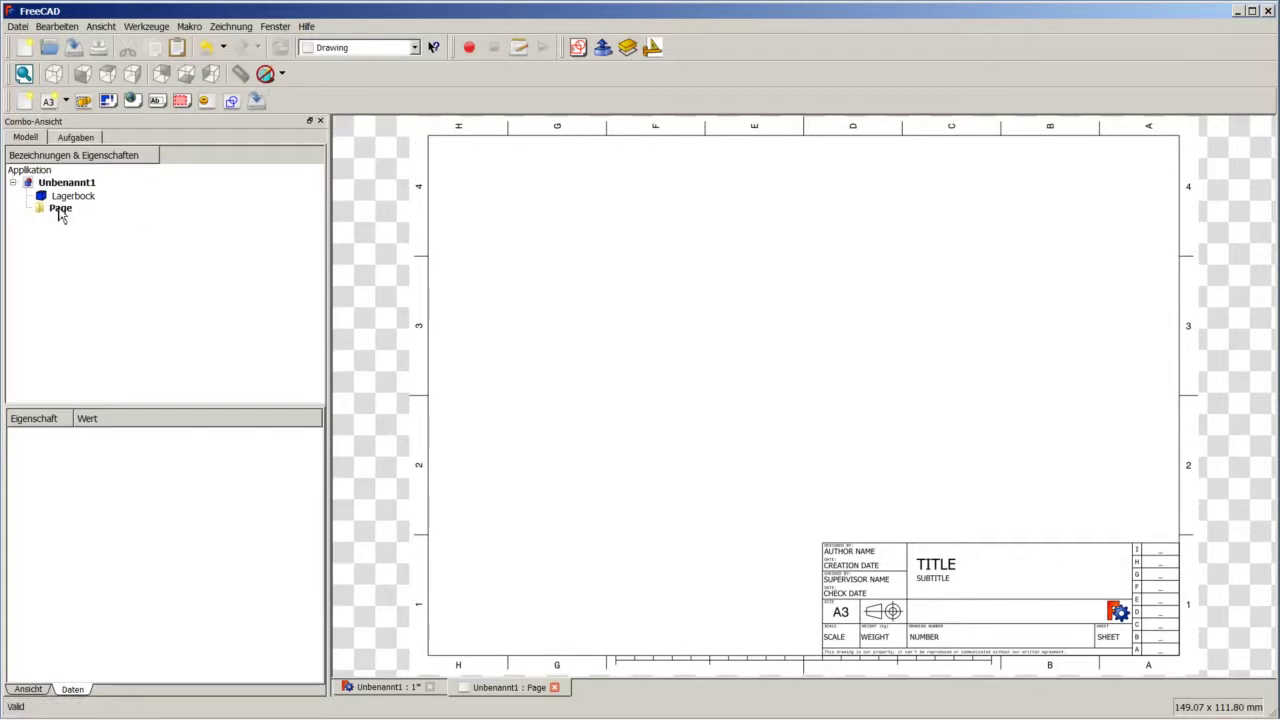
pyautogui.click(60, 209)
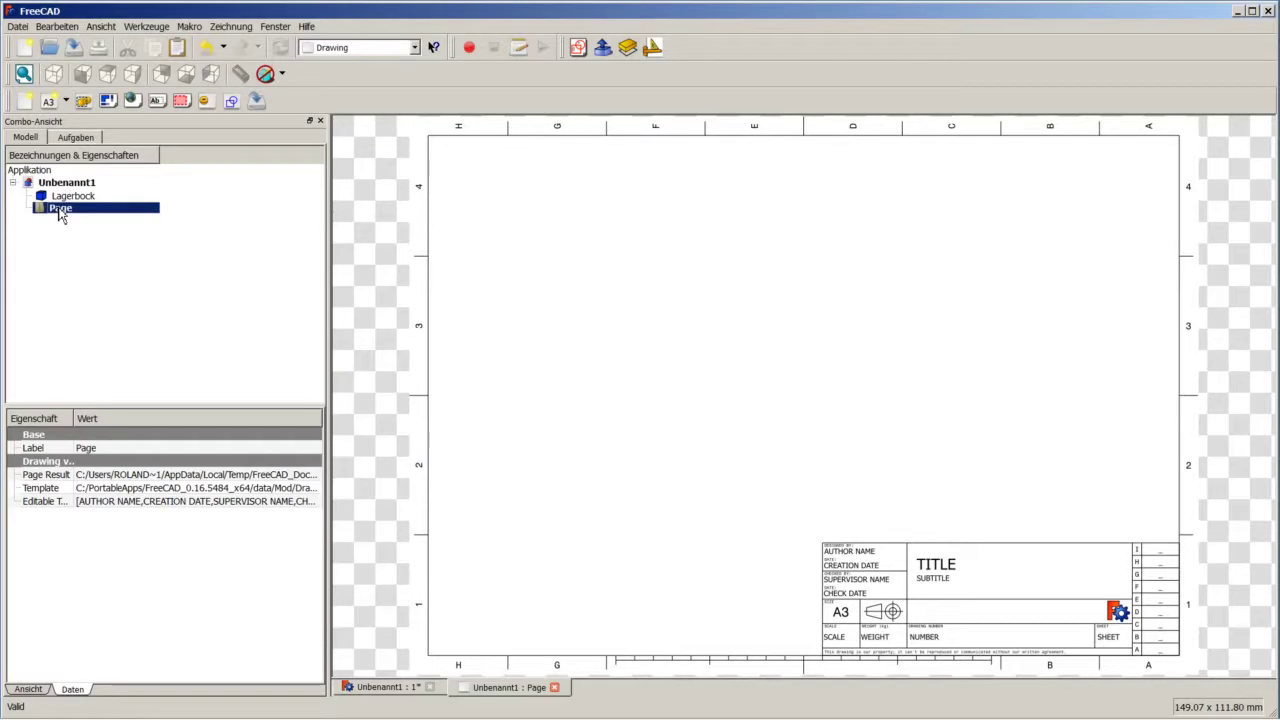
pyautogui.click(17, 27)
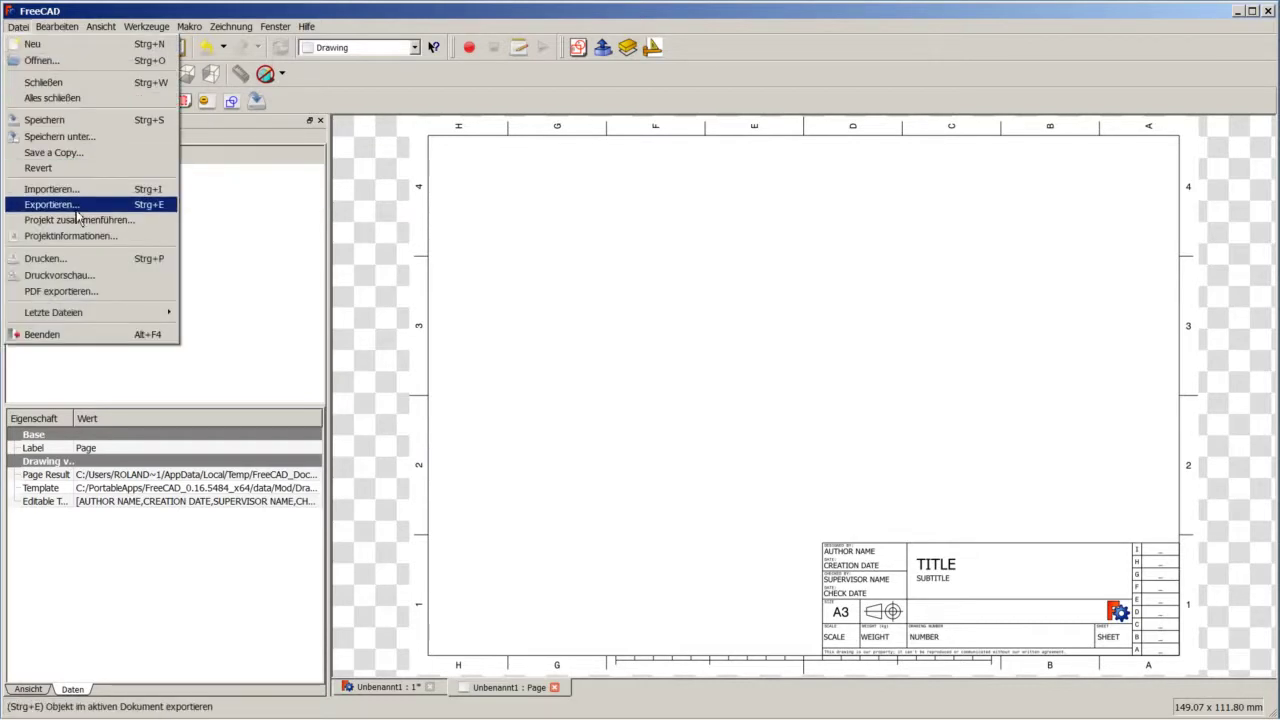
pyautogui.click(517, 336)
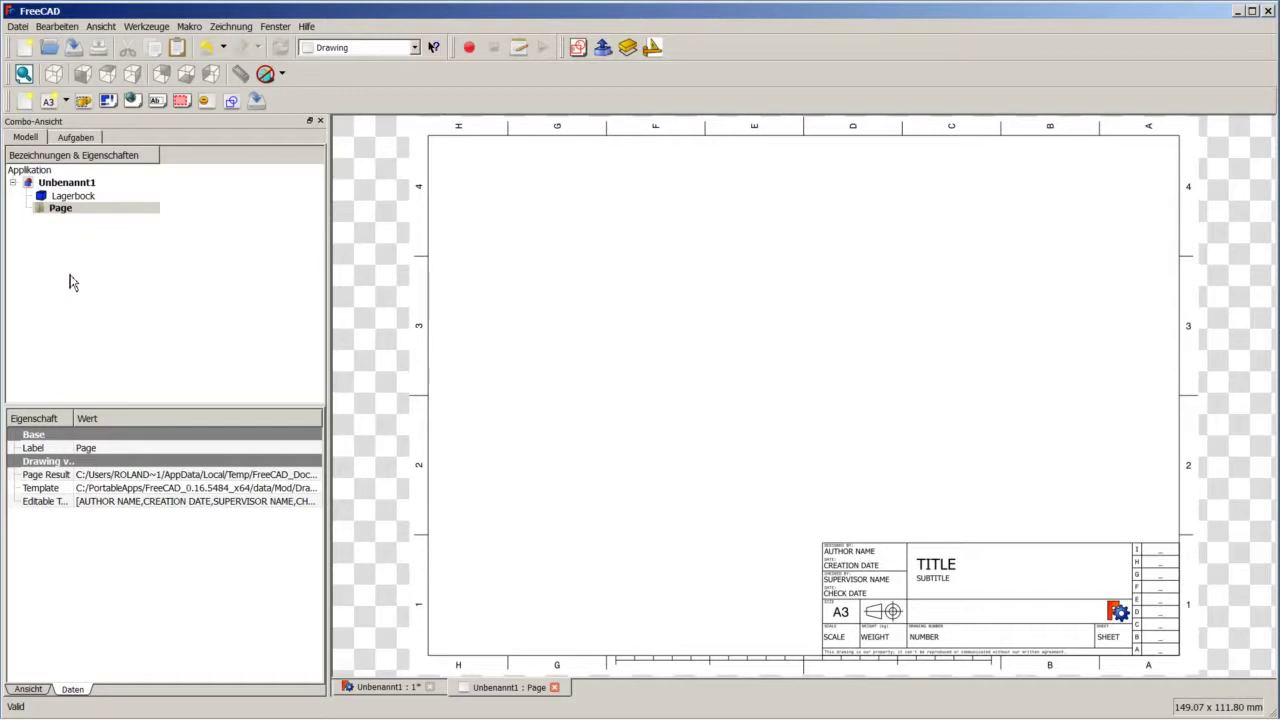
# Step: Show the page's Ansicht properties and widen the Eigenschaft column
pyautogui.click(29, 692)
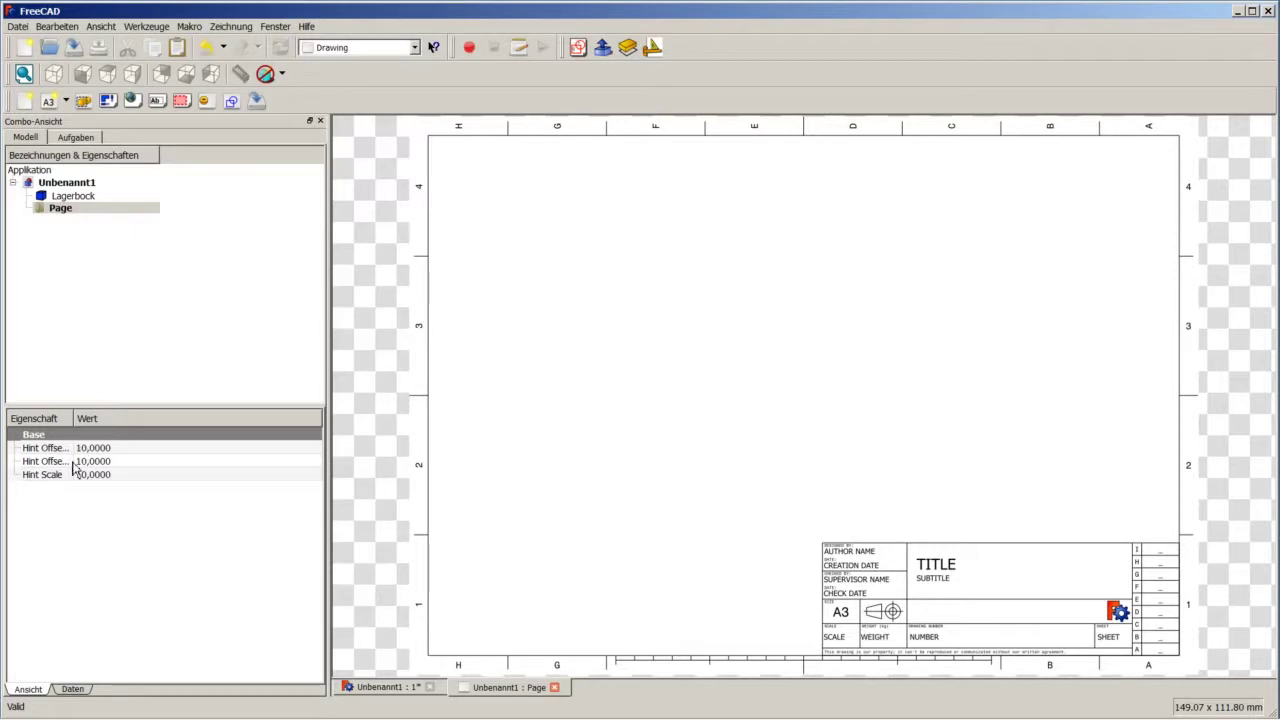
pyautogui.moveTo(74, 421); pyautogui.dragTo(92, 422)
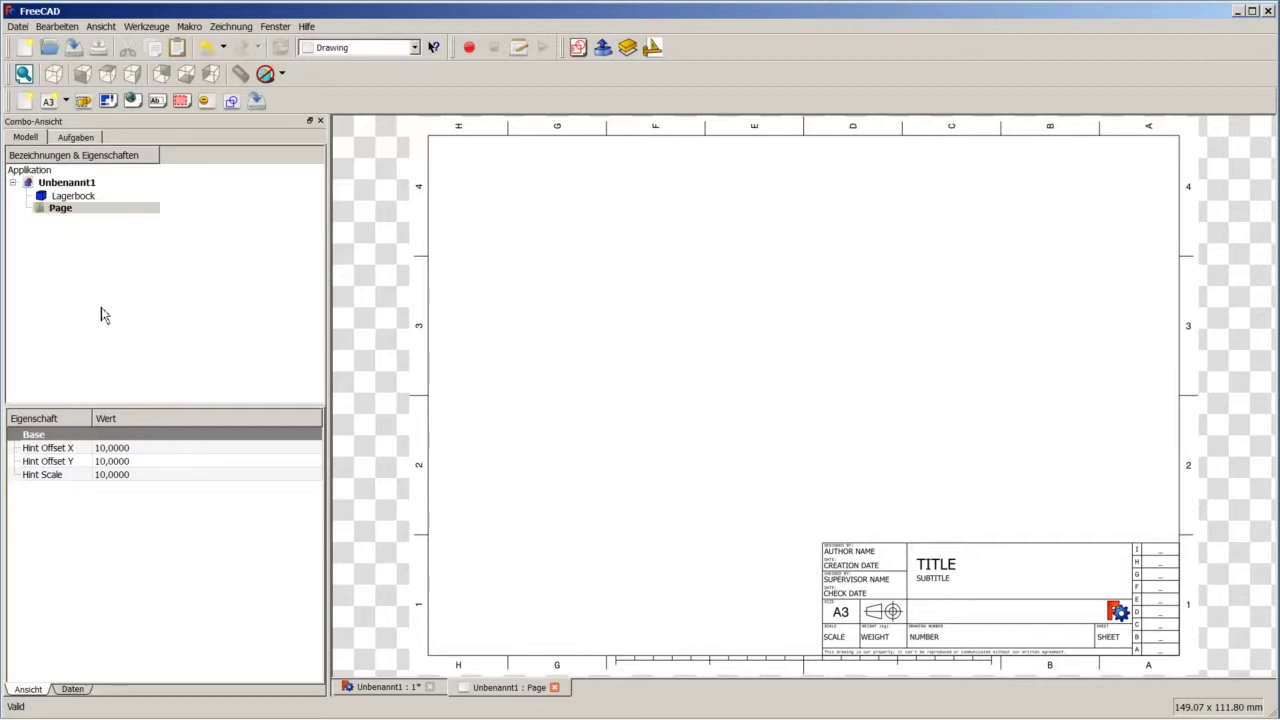
# Step: On the Daten tab, check the Page Result and Template paths, then edit Editable Texts
pyautogui.click(80, 690)
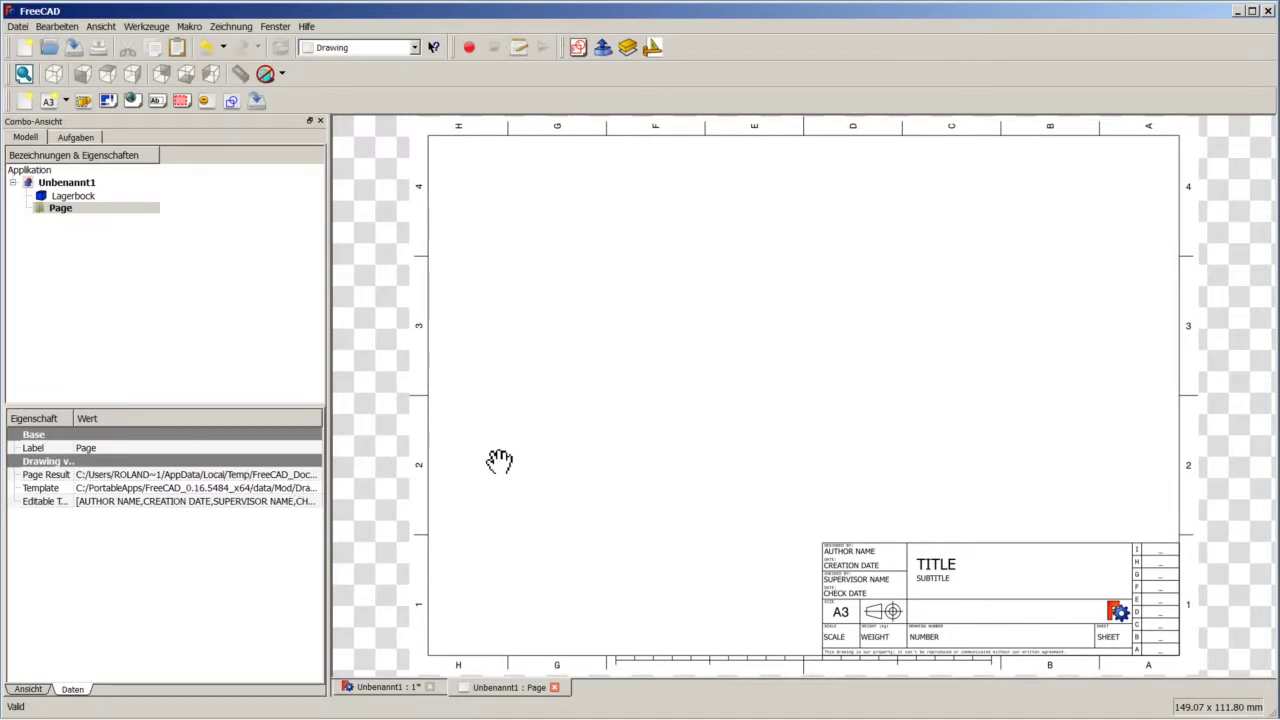
pyautogui.click(288, 476)
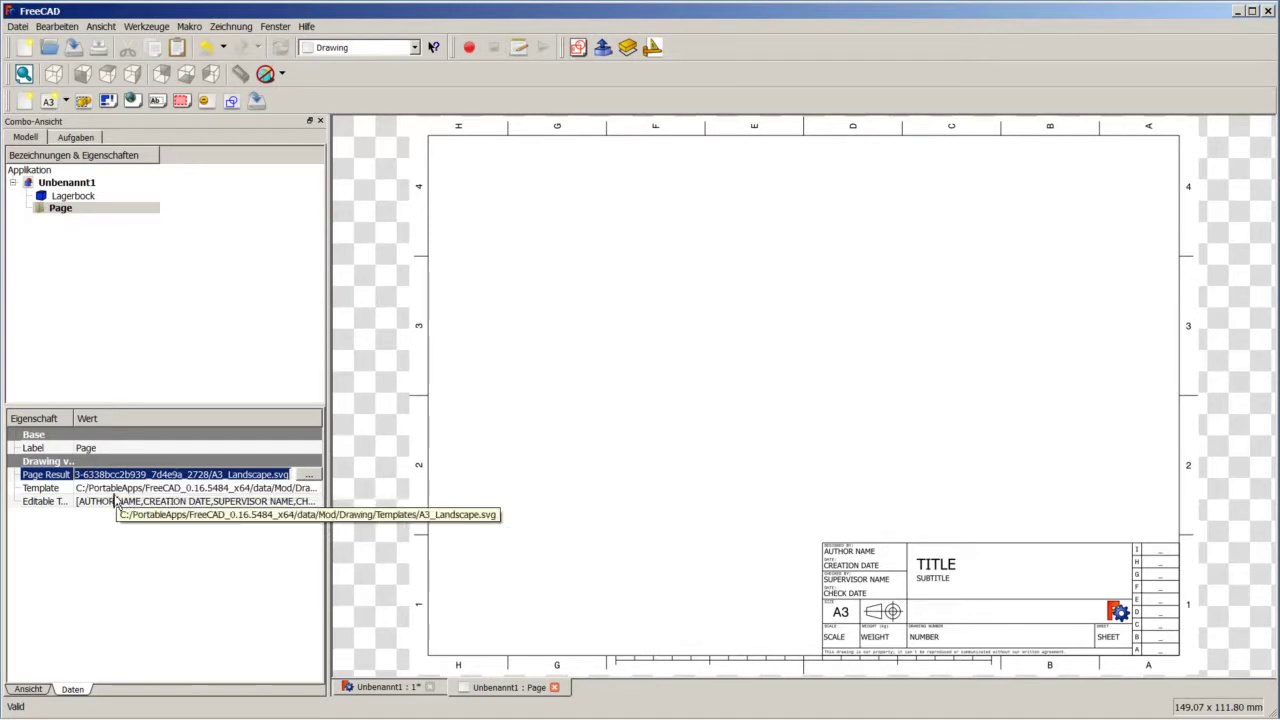
pyautogui.click(108, 490)
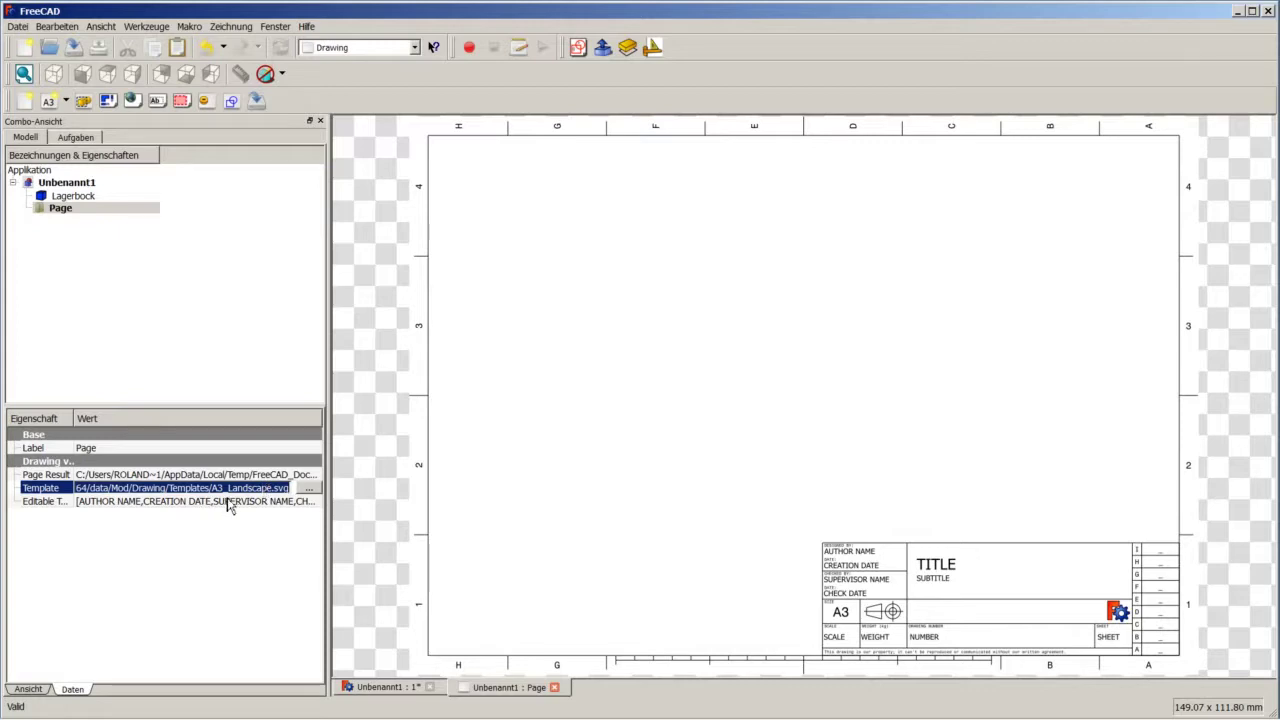
pyautogui.click(101, 504)
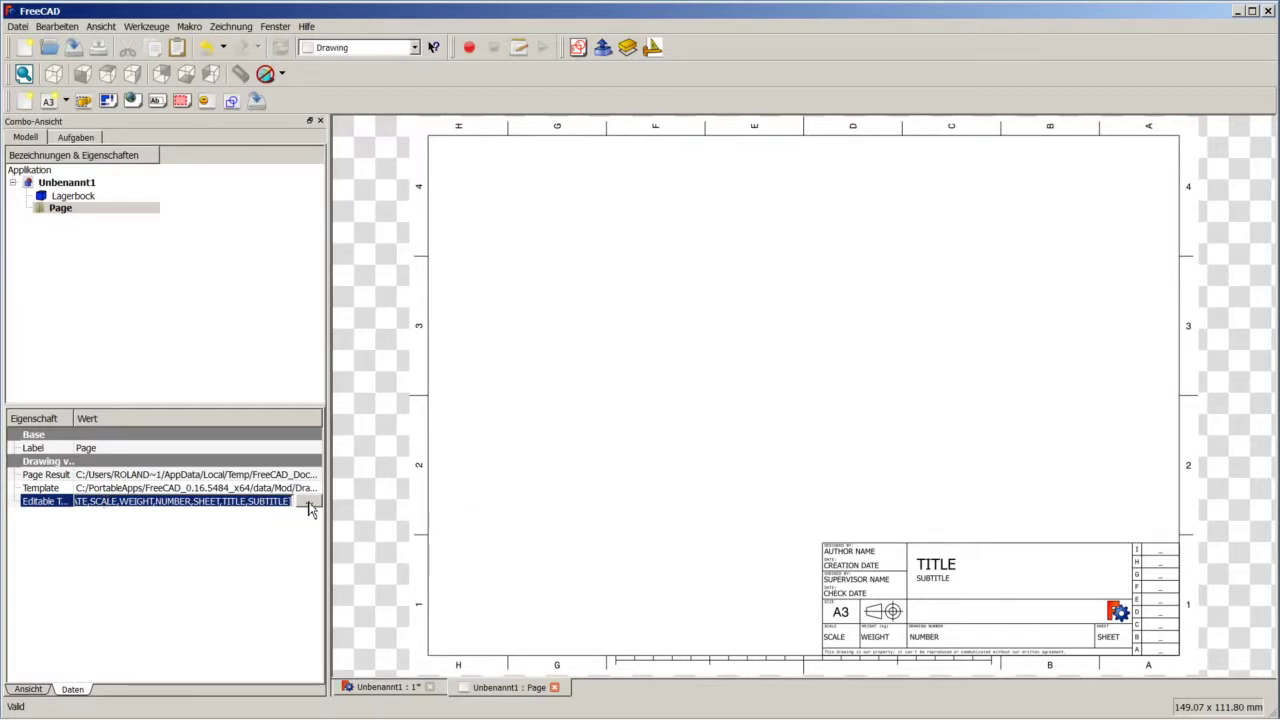
pyautogui.moveTo(160, 501)
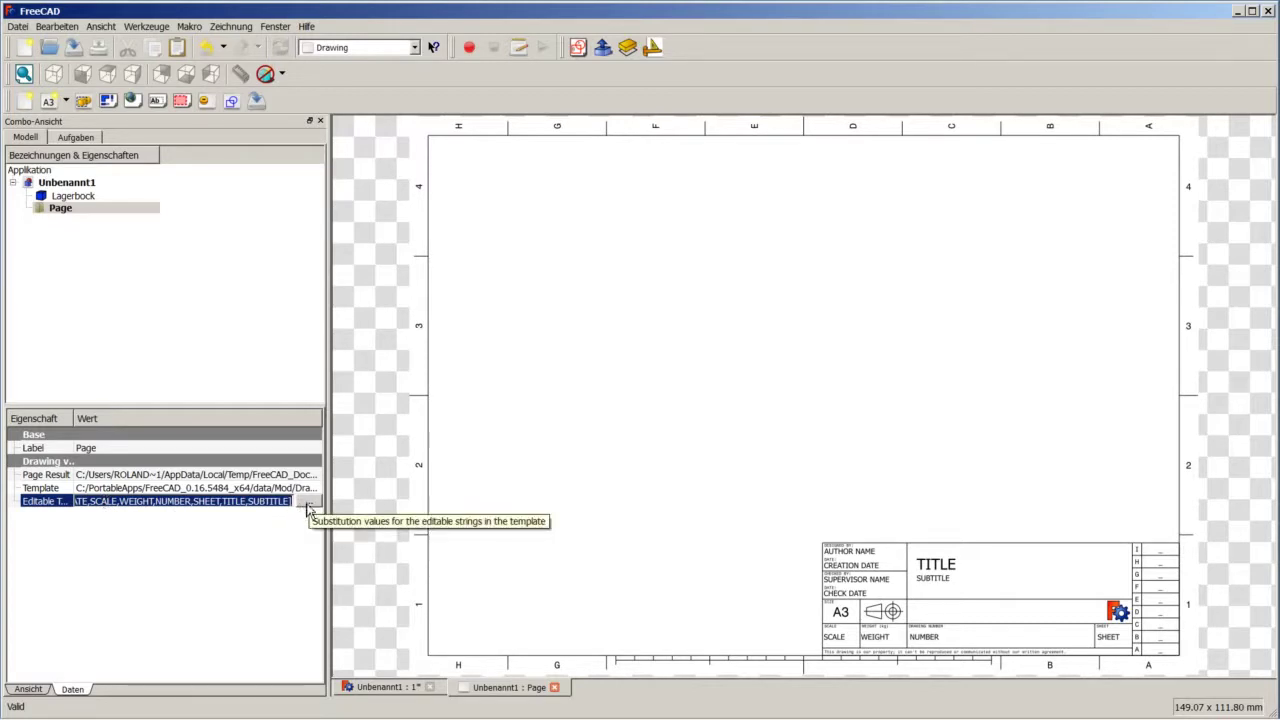
# Step: In the Editable Texts list, enter the designer's initials, date 07.01.2016 and scale 1:1
pyautogui.click(310, 505)
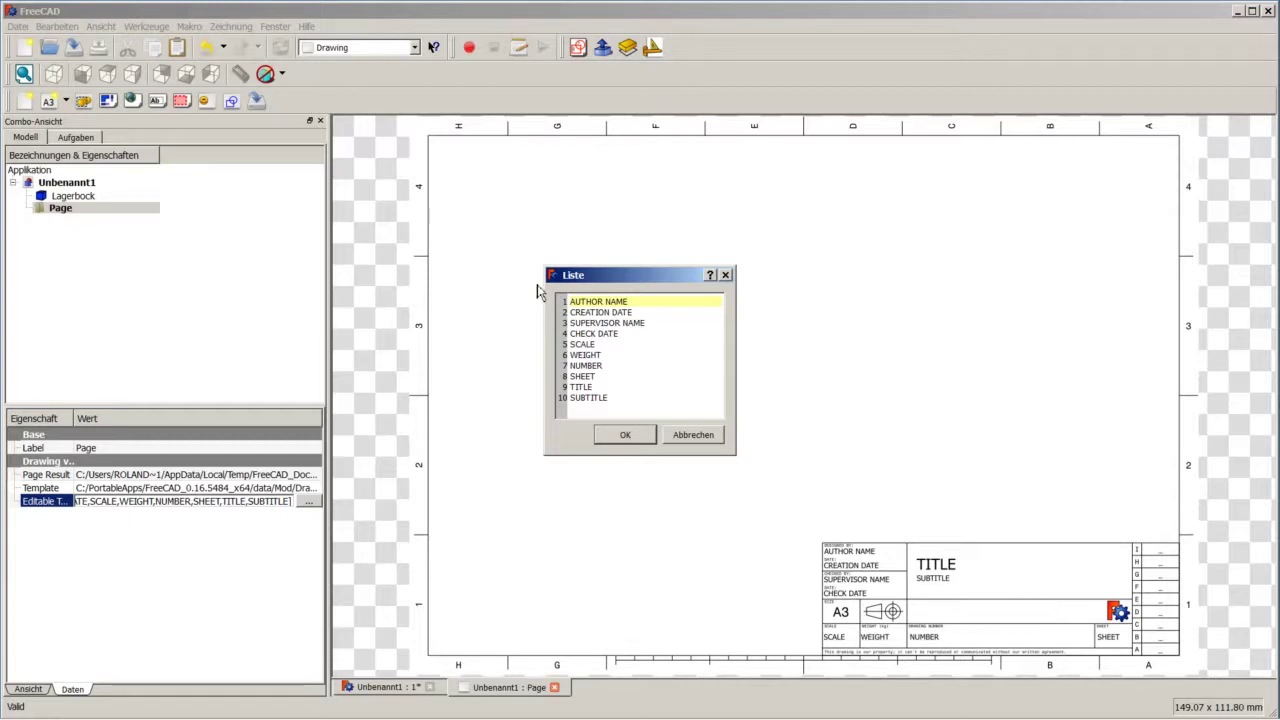
pyautogui.moveTo(638, 302); pyautogui.dragTo(540, 316)
pyautogui.write('RFE')
pyautogui.moveTo(652, 312); pyautogui.dragTo(562, 316)
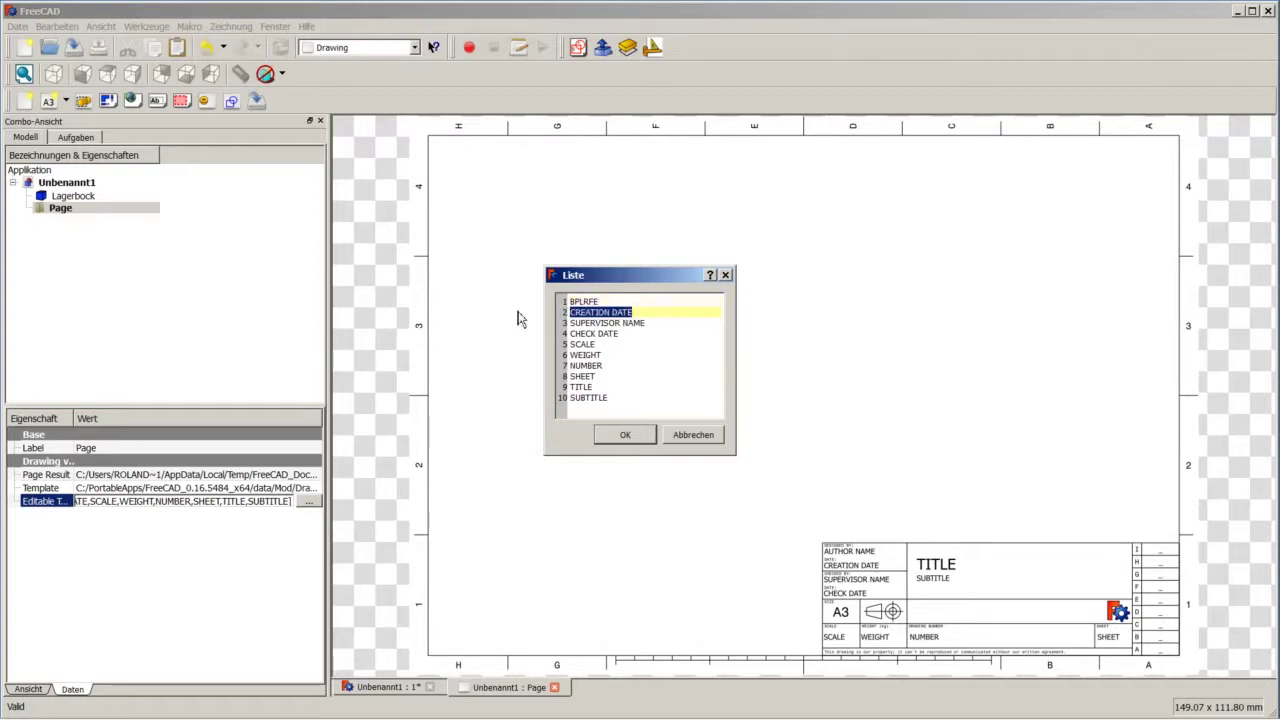
pyautogui.write('07.')
pyautogui.write('0')
pyautogui.write('1.2016')
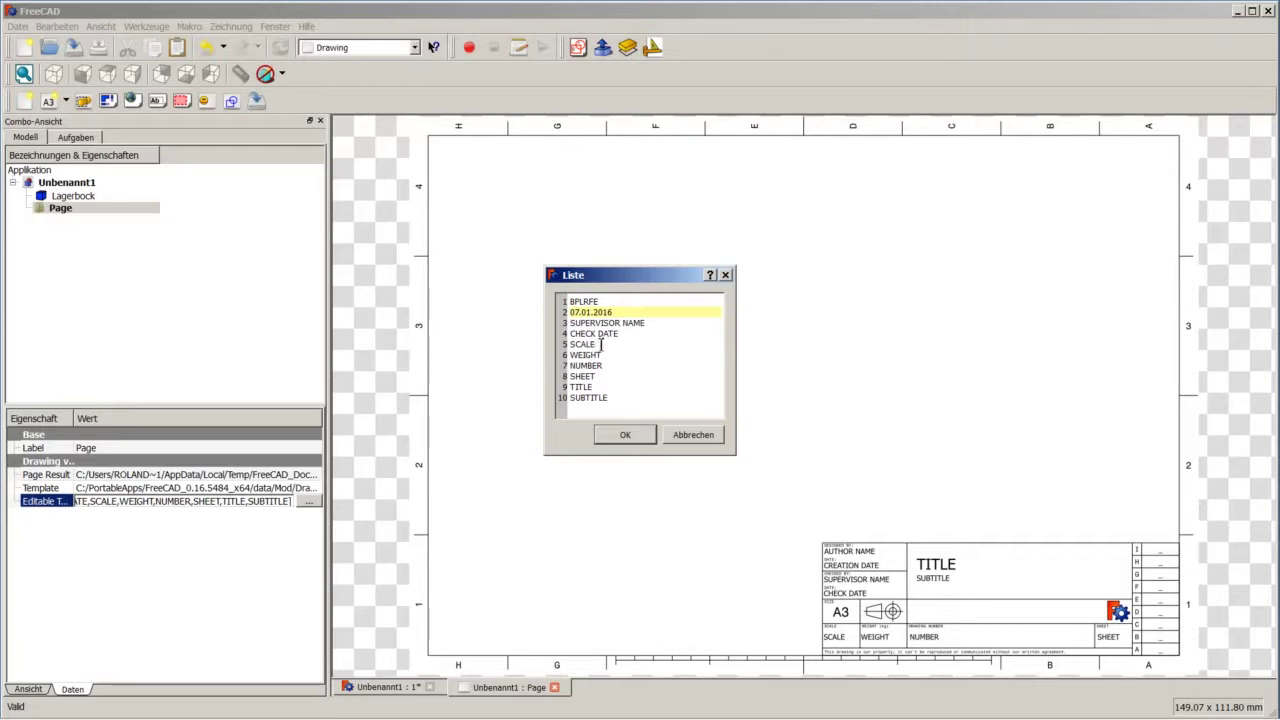
pyautogui.moveTo(603, 345); pyautogui.dragTo(553, 343)
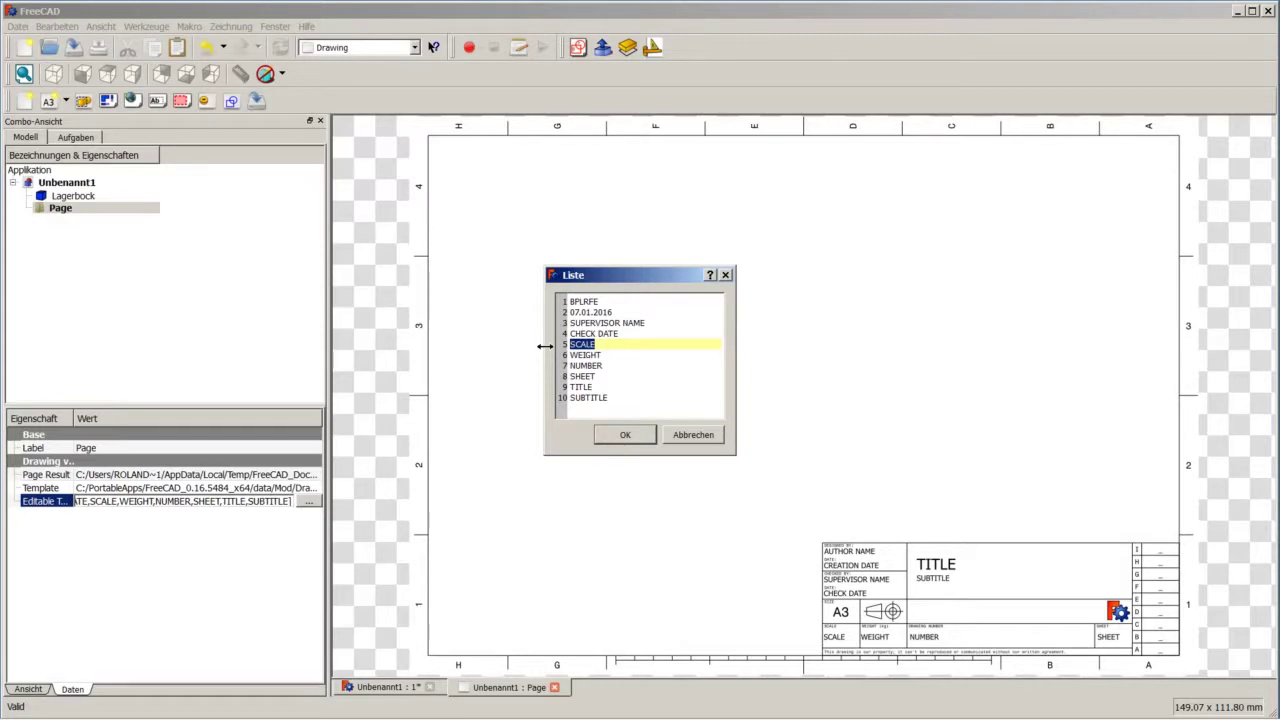
pyautogui.write('1:1')
# Step: Set sheet to 1/1, title to Tutorial 19 and subtitle to Lagerbock
pyautogui.doubleClick(602, 379)
pyautogui.write('1')
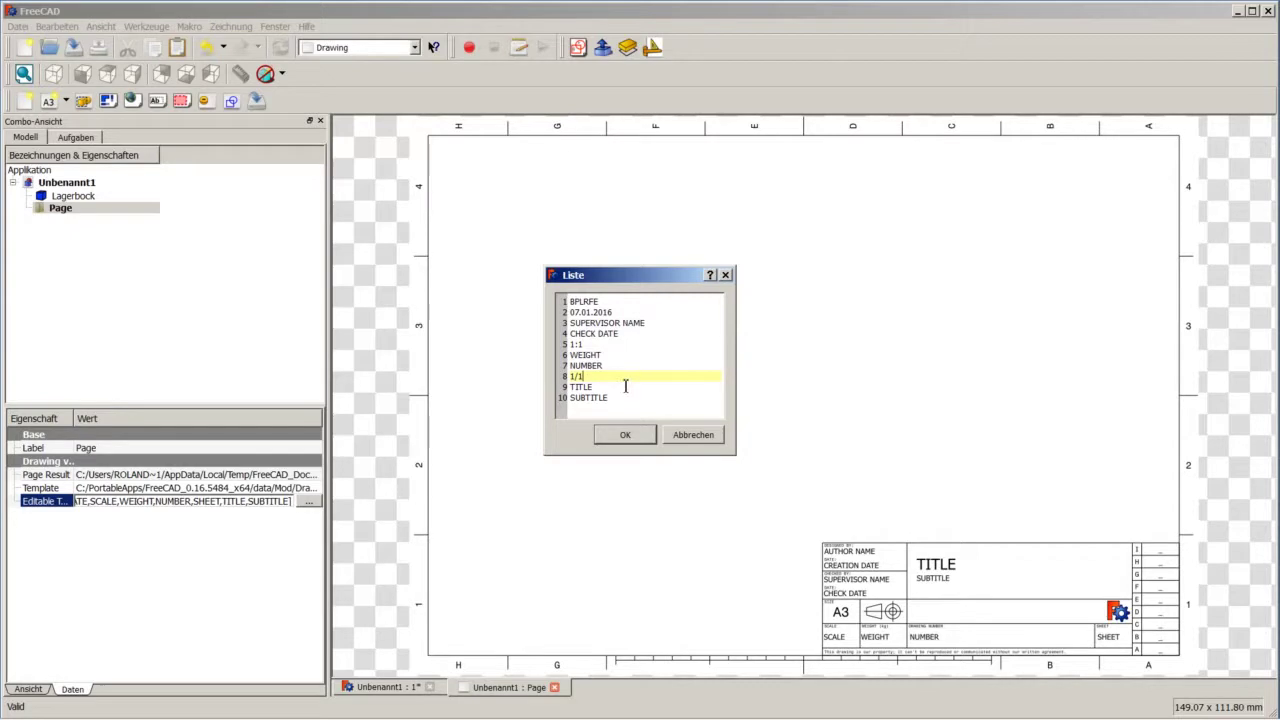
pyautogui.moveTo(617, 387); pyautogui.dragTo(560, 386)
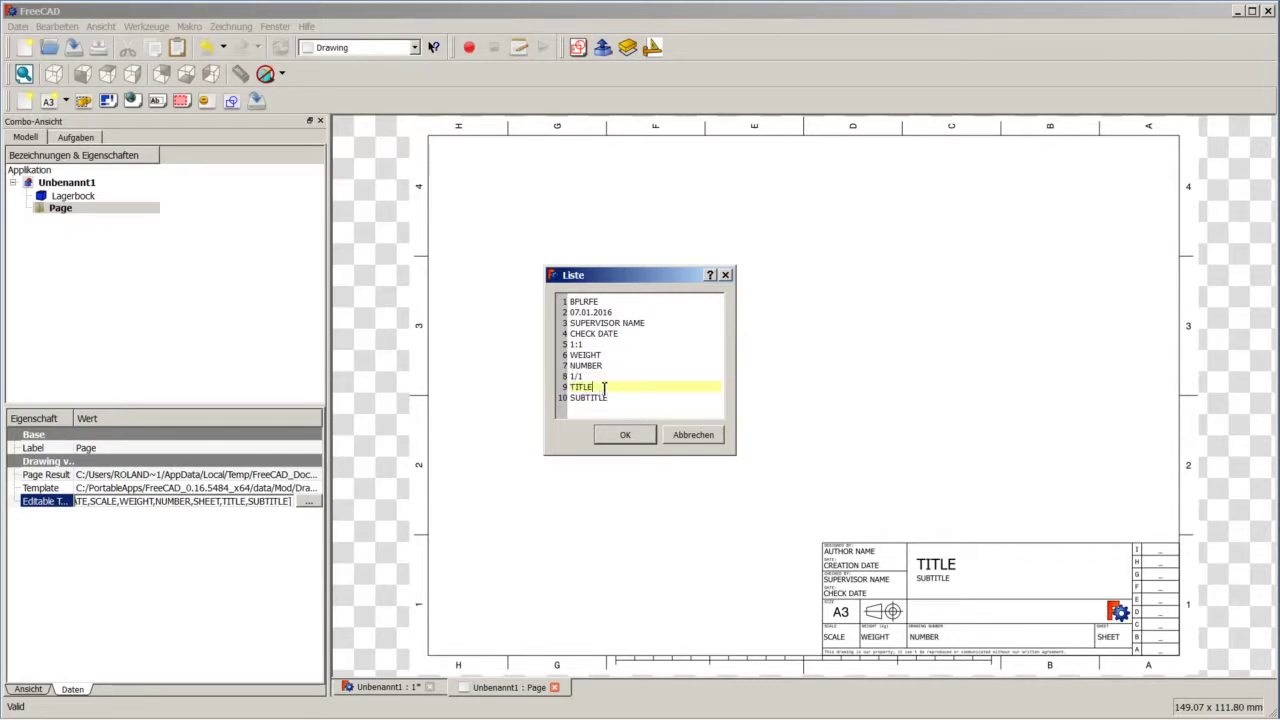
pyautogui.write('Tit')
pyautogui.write('l 19')
pyautogui.moveTo(608, 399)
pyautogui.mouseDown()
pyautogui.moveTo(569, 387)
pyautogui.moveTo(562, 401)
pyautogui.mouseUp()
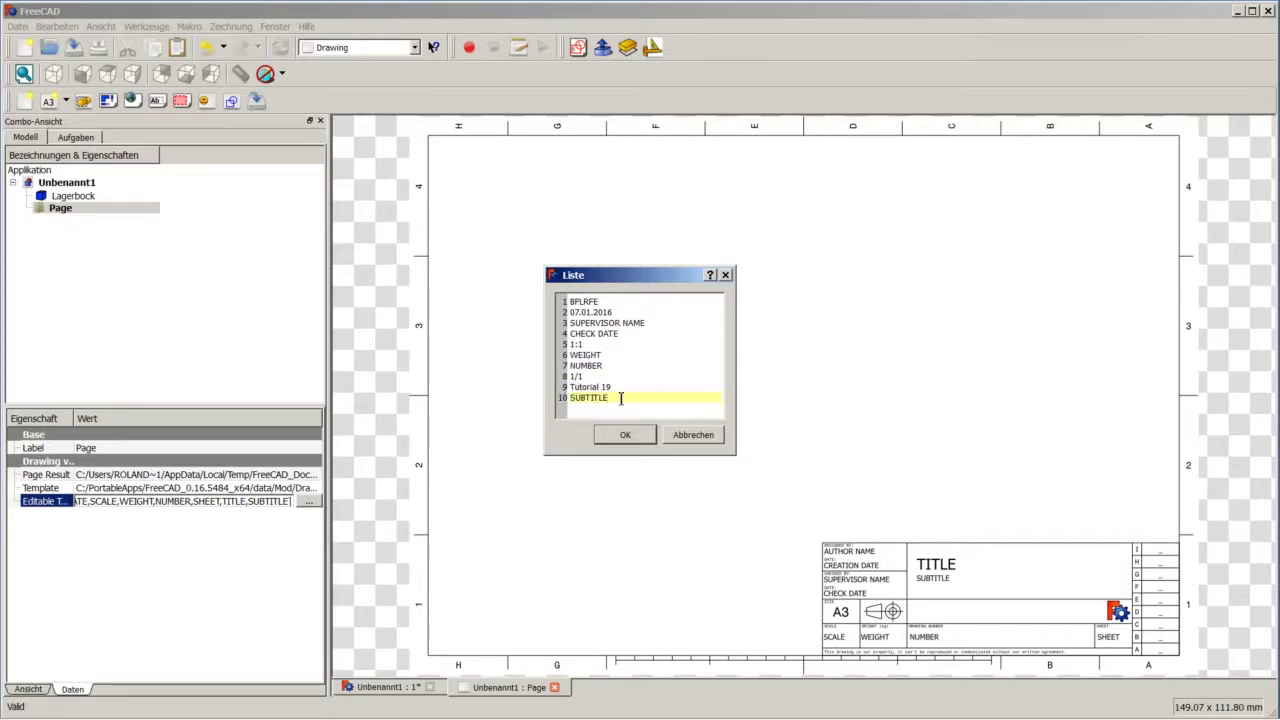
pyautogui.write('Lager')
pyautogui.write('bock')
# Step: Apply the new title-block texts, zoom in to check them, then bring up A3_Landscape.svg in XML Copy Editor
pyautogui.click(628, 435)
pyautogui.scroll(-1, 993, 630)
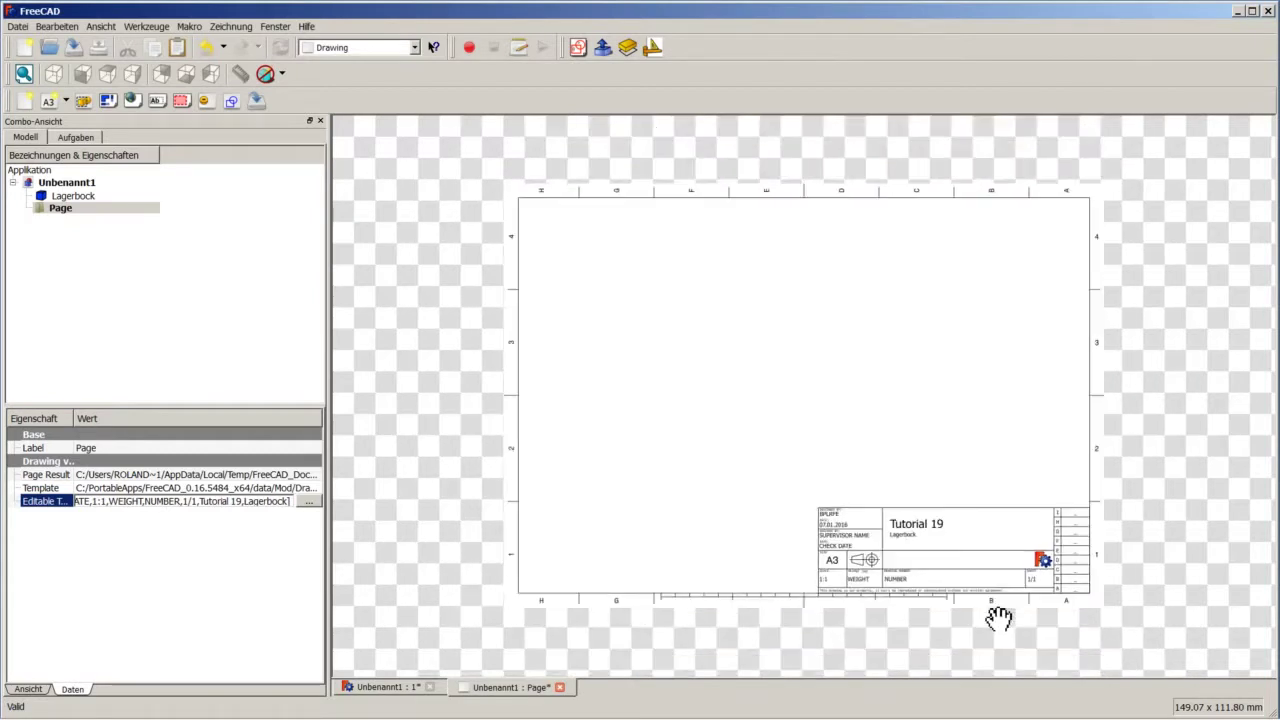
pyautogui.scroll(1, 997, 617)
pyautogui.scroll(2, 1043, 563)
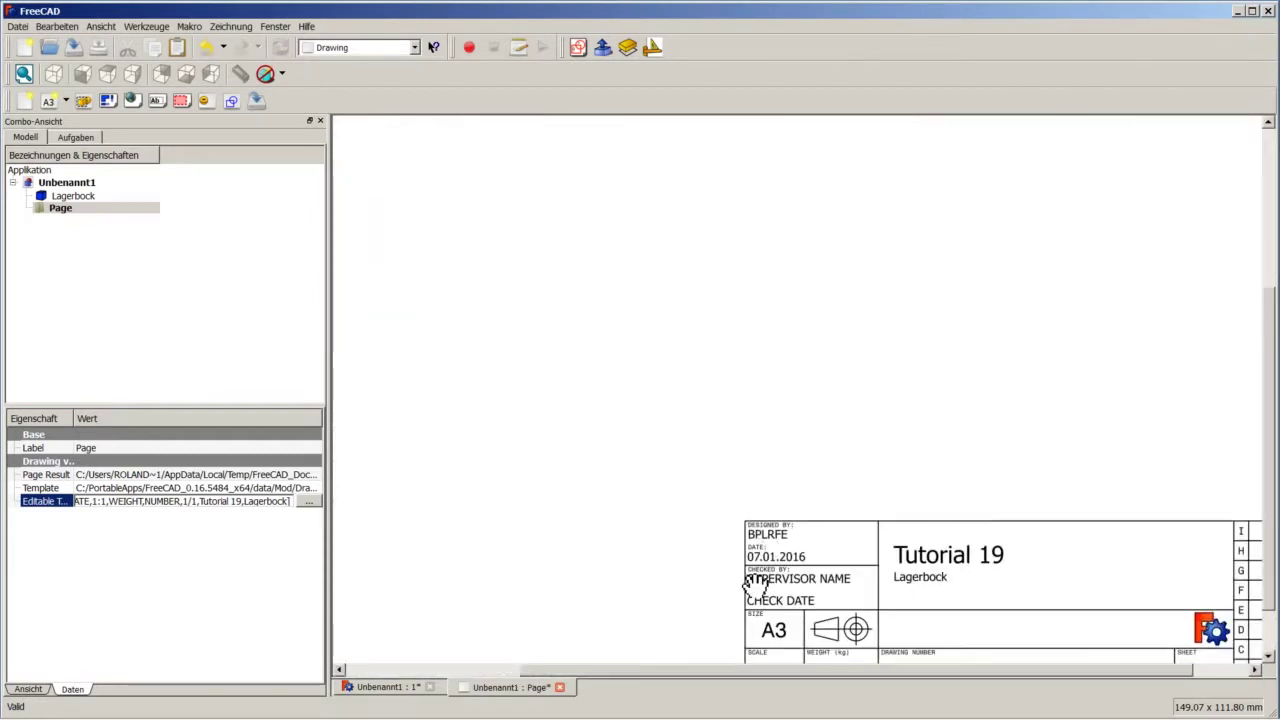
pyautogui.scroll(-1, 938, 610)
pyautogui.scroll(-2, 950, 605)
pyautogui.scroll(-1, 1043, 609)
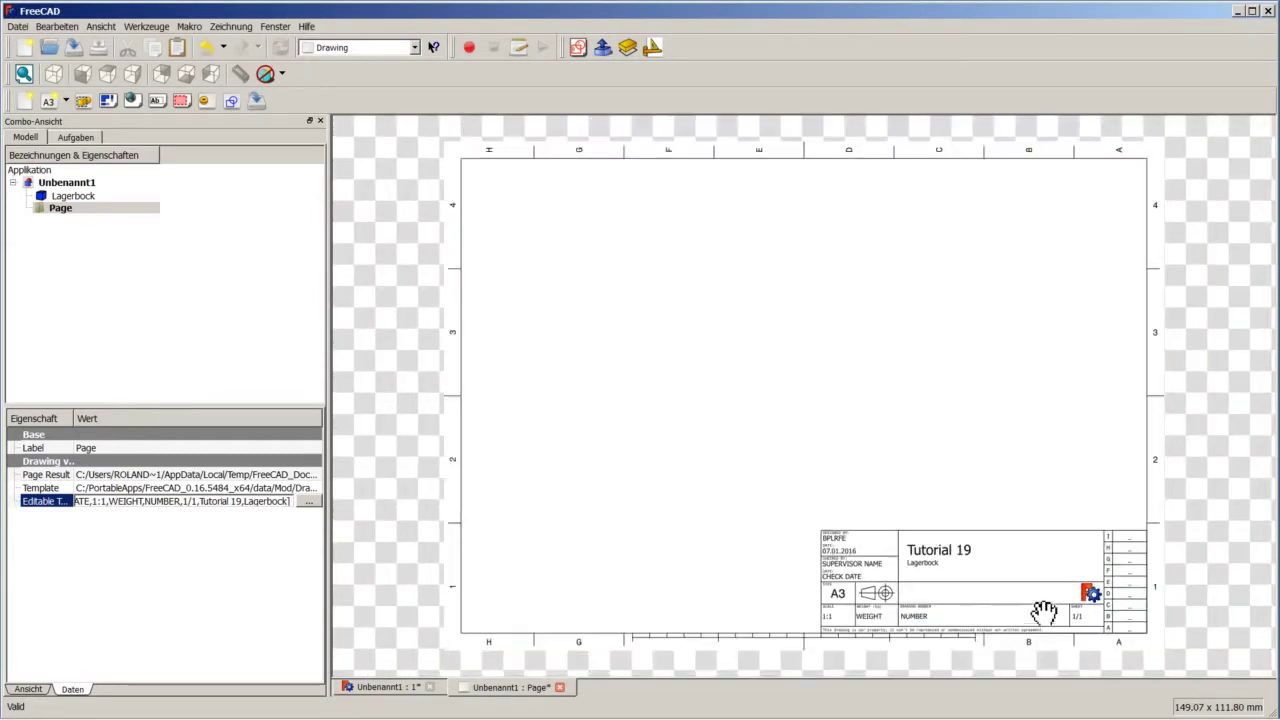
pyautogui.scroll(-1, 1054, 620)
pyautogui.scroll(3, 1049, 614)
pyautogui.scroll(1, 997, 598)
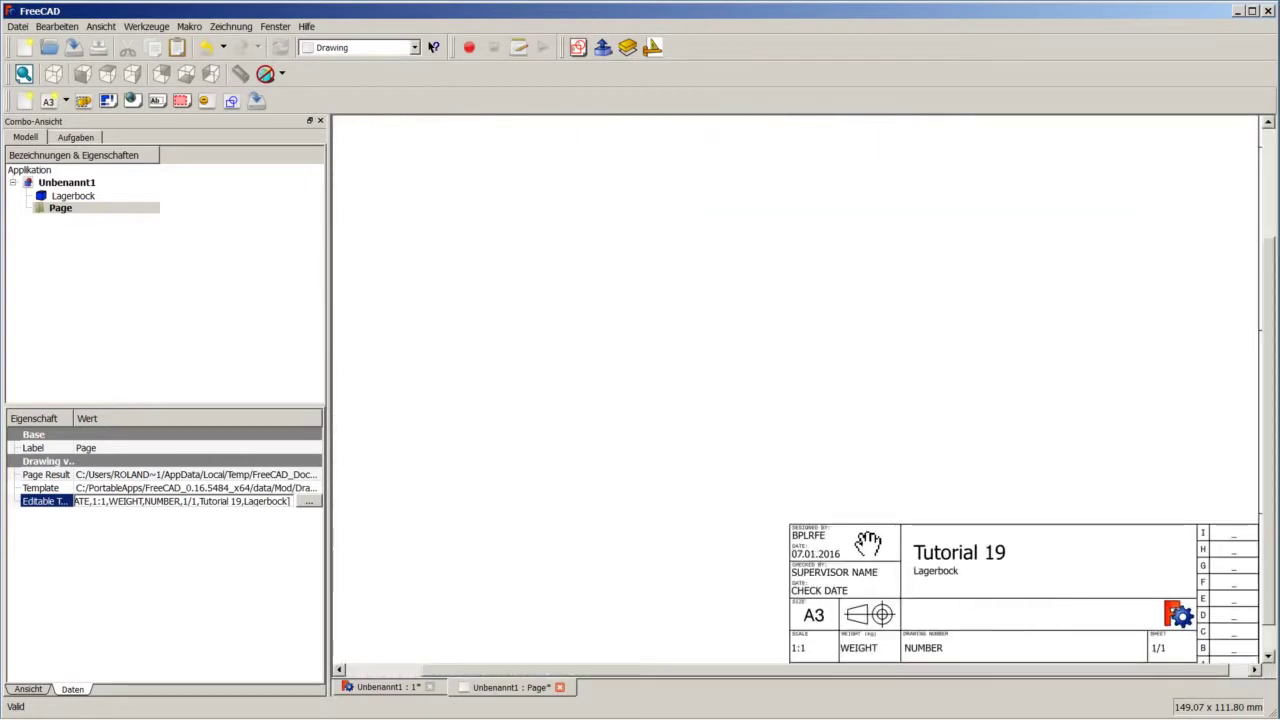
pyautogui.scroll(2, 845, 562)
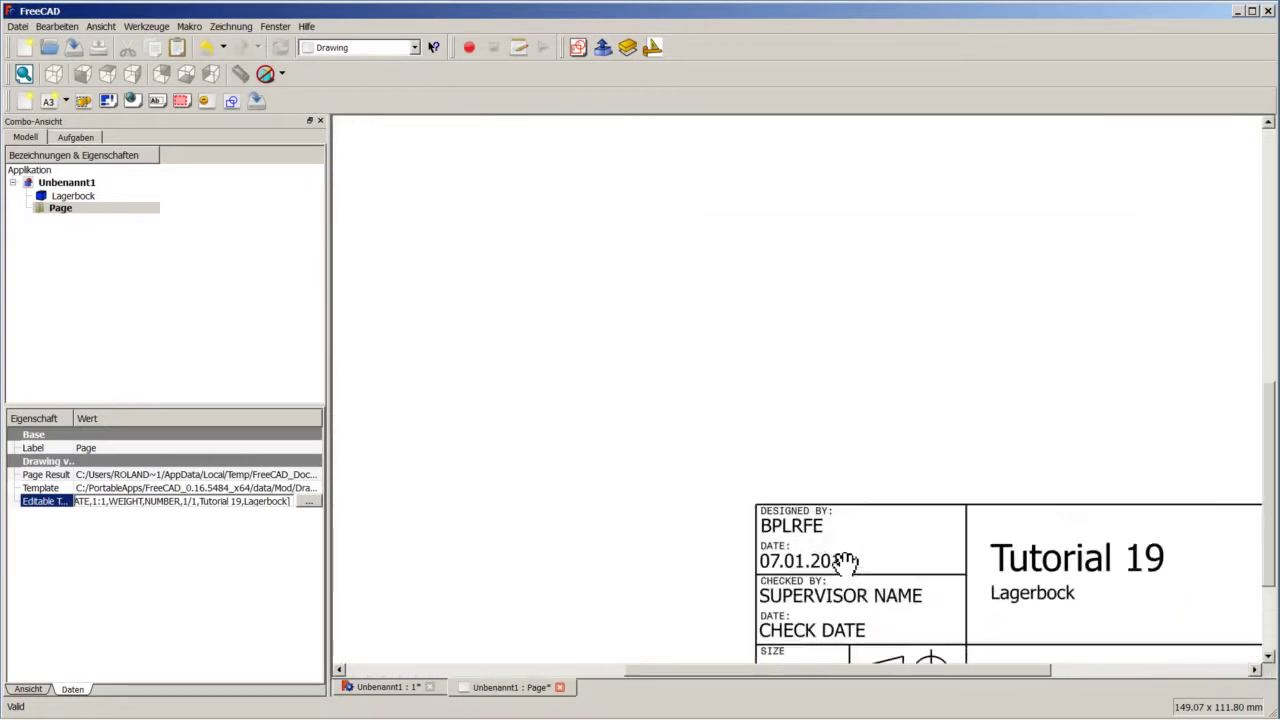
pyautogui.scroll(1, 843, 565)
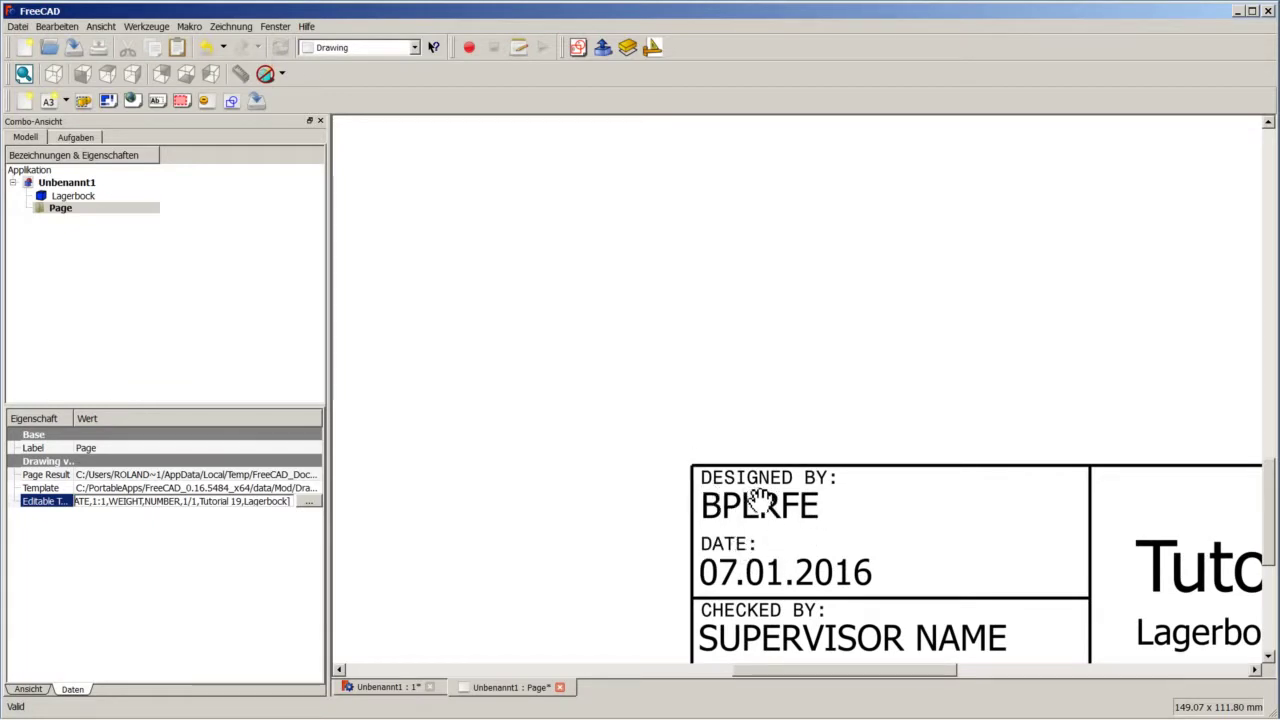
pyautogui.scroll(-1, 752, 575)
pyautogui.scroll(-1, 758, 582)
pyautogui.scroll(-2, 762, 585)
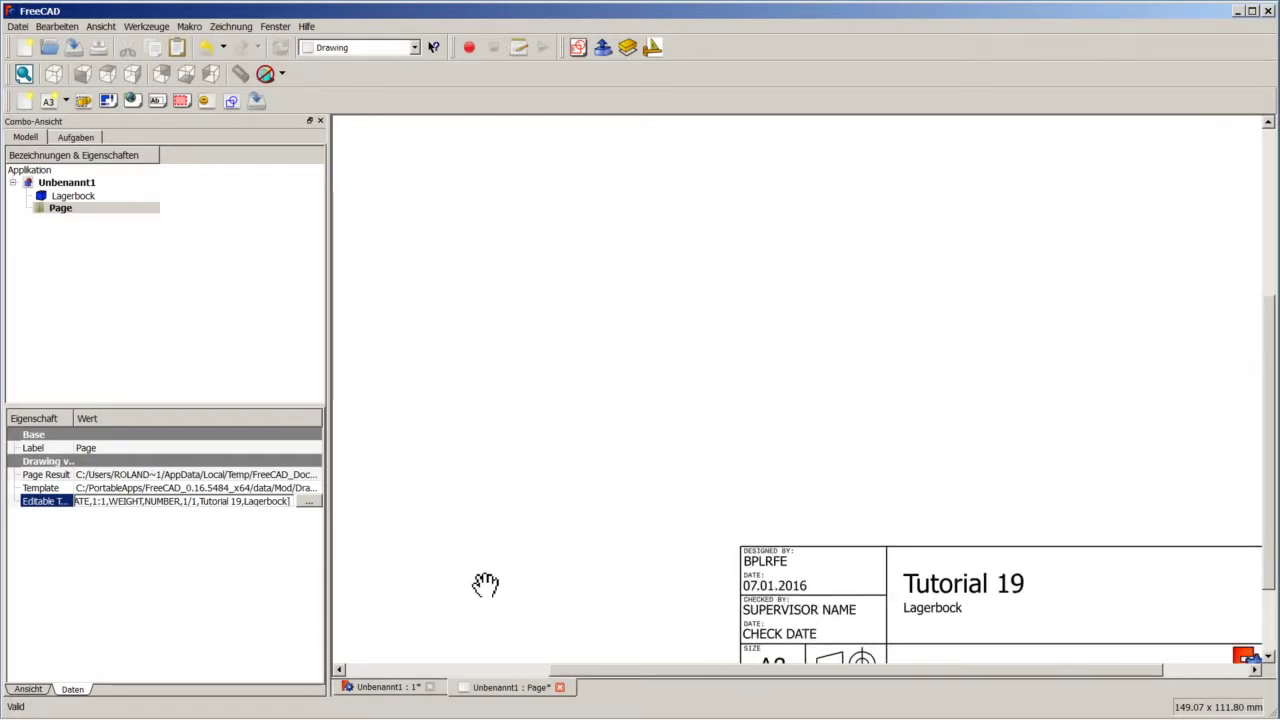
pyautogui.click(91, 489)
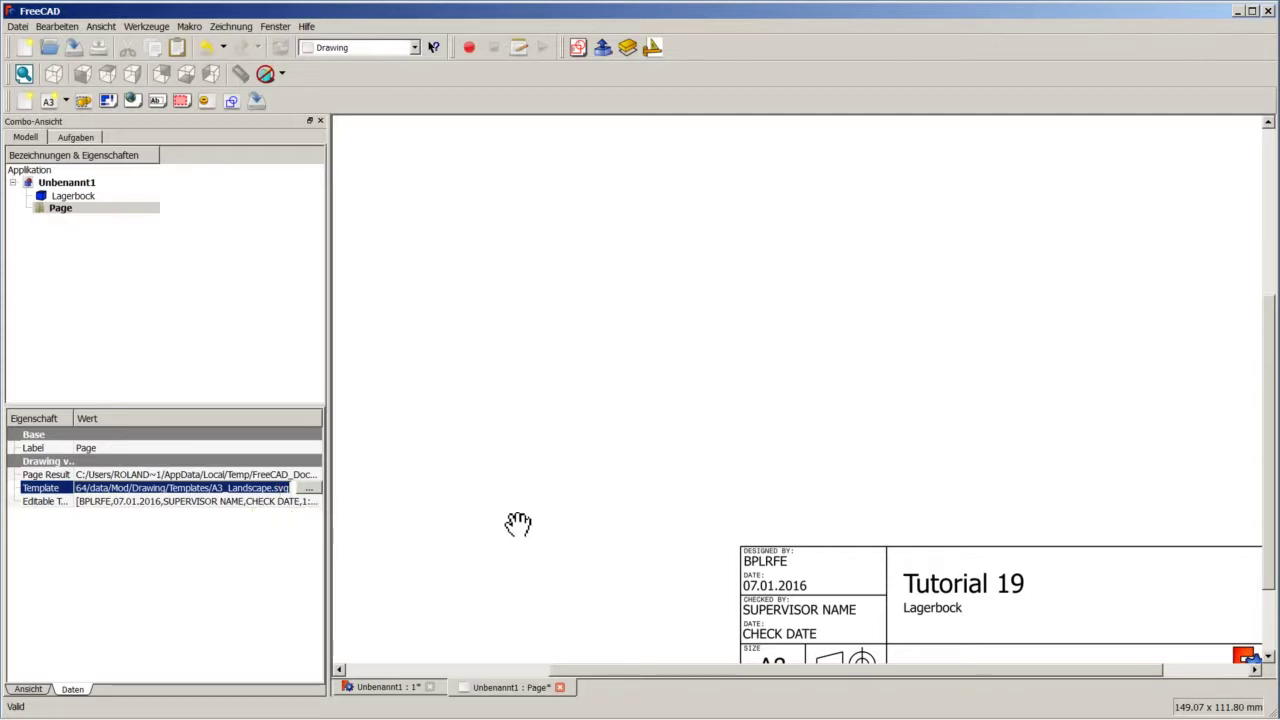
pyautogui.moveTo(205, 712)
pyautogui.click(190, 710)
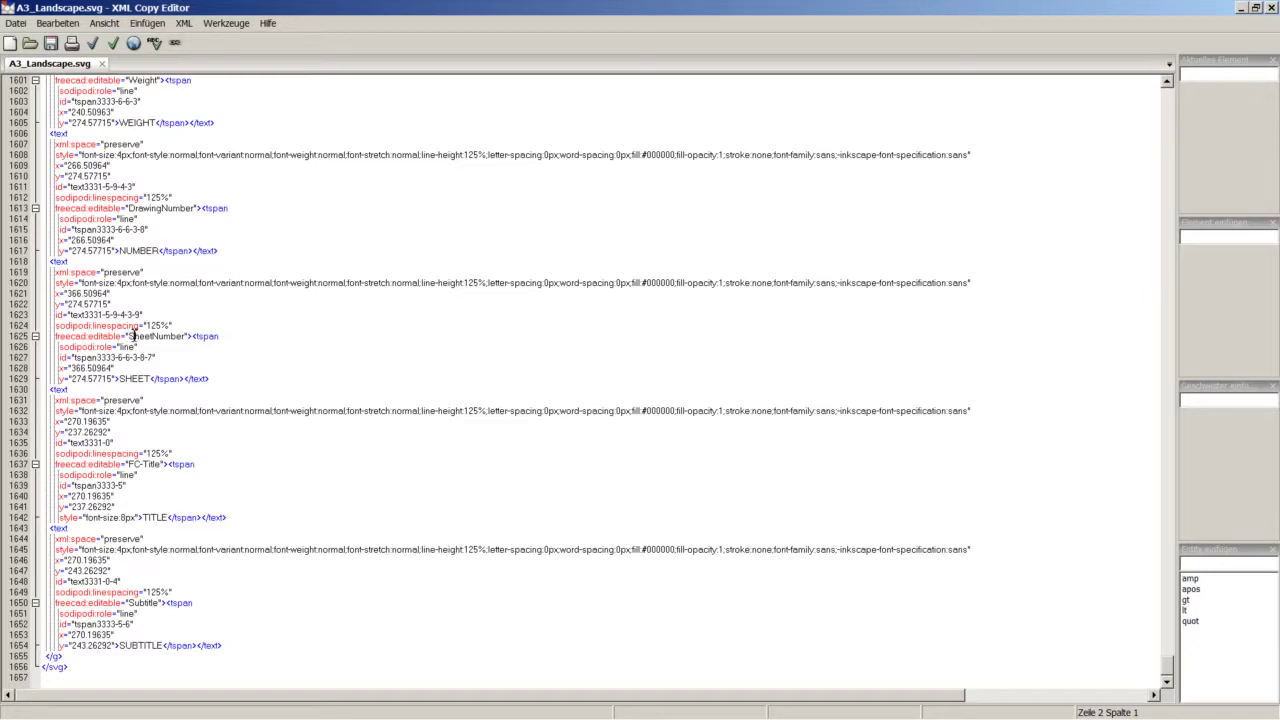
# Step: Highlight the SheetNumber attribute and its SHEET placeholder near line 1629 of A3_Landscape.svg
pyautogui.moveTo(130, 336); pyautogui.dragTo(185, 336)
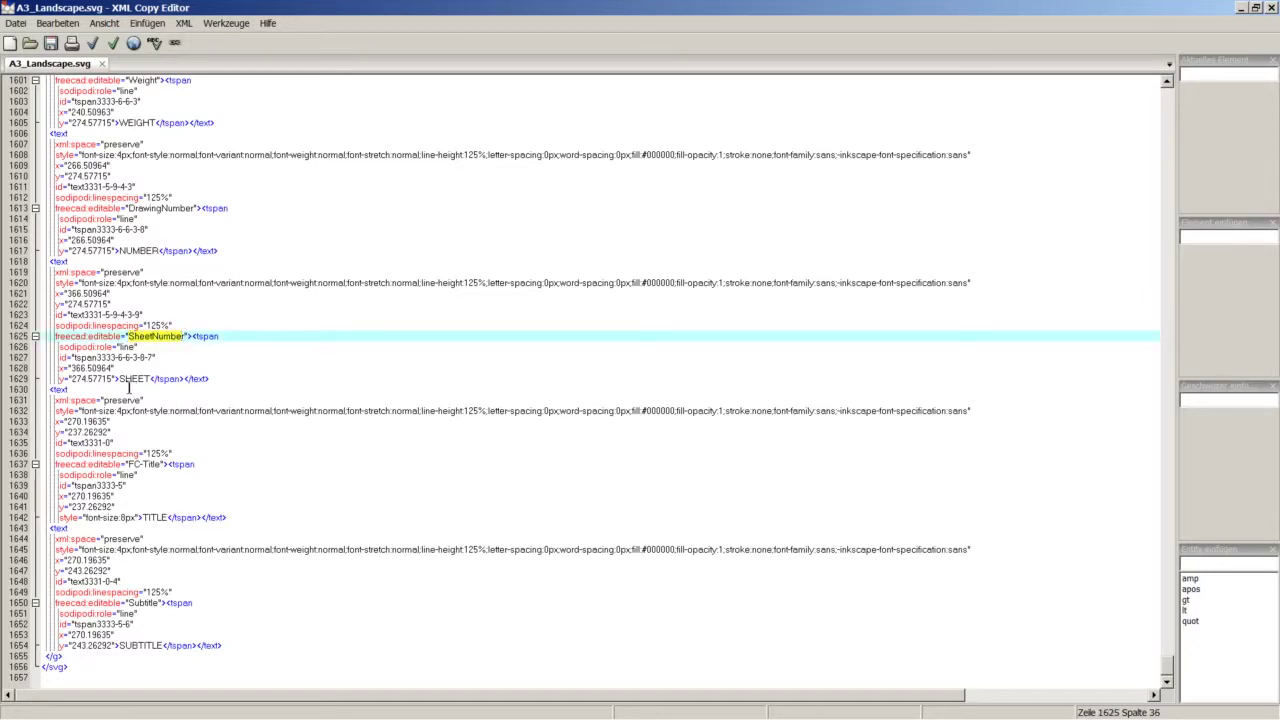
pyautogui.moveTo(119, 379); pyautogui.dragTo(150, 379)
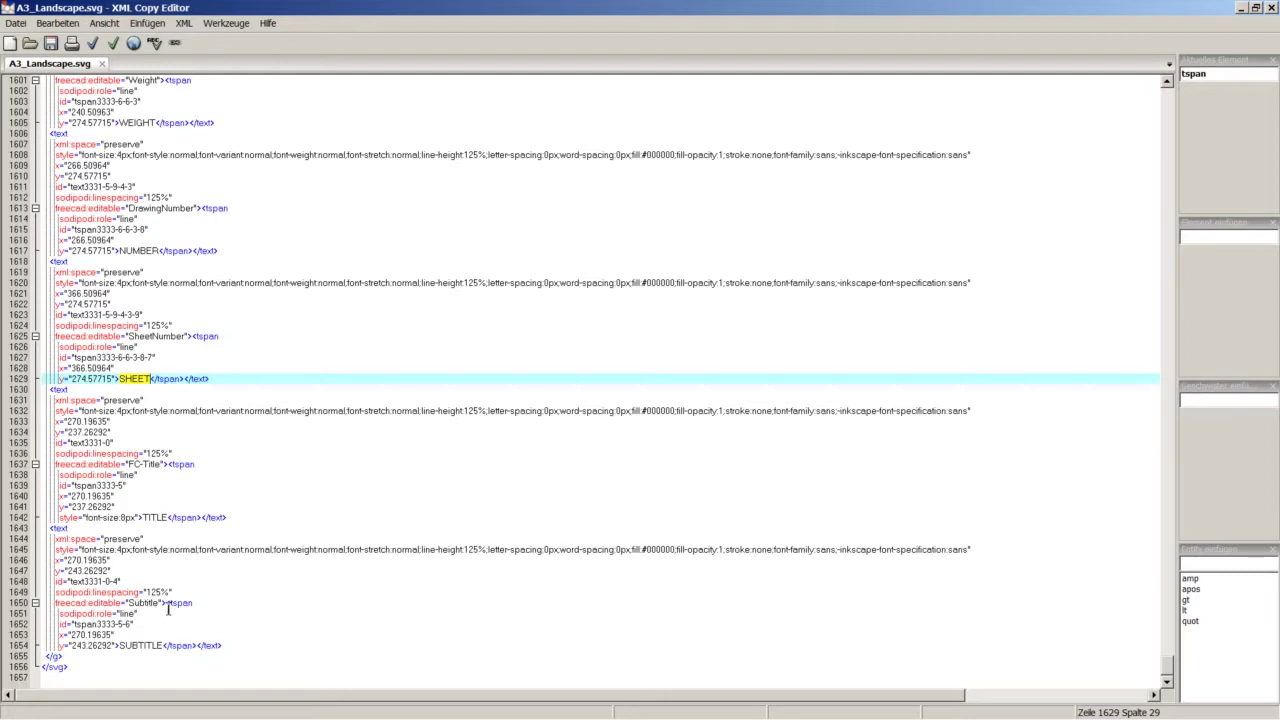
pyautogui.scroll(2, 251, 497)
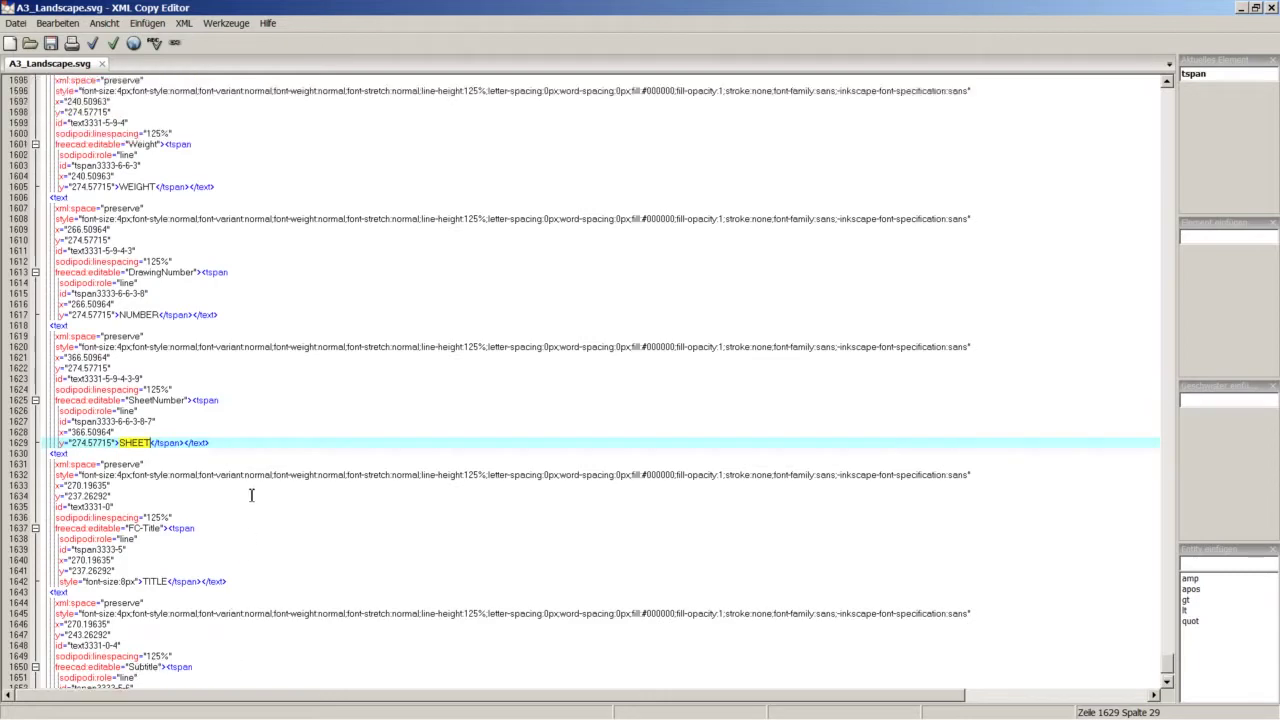
pyautogui.scroll(1, 255, 492)
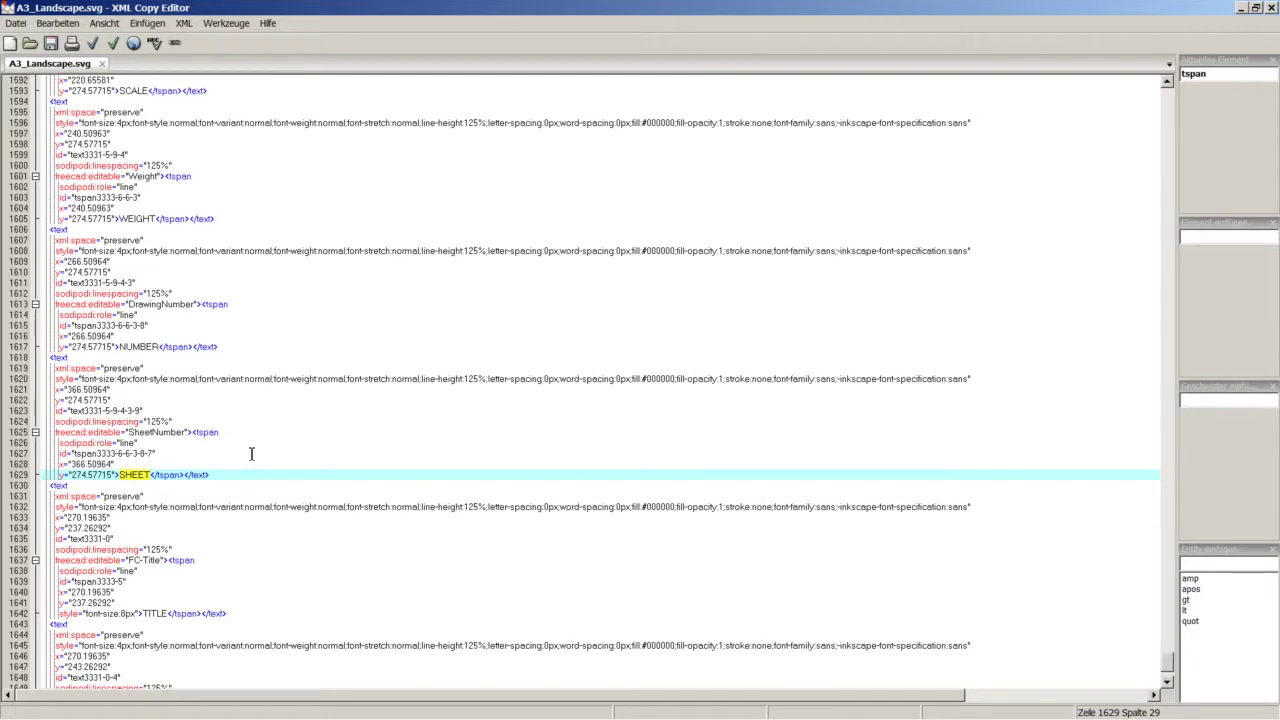
pyautogui.scroll(5, 251, 452)
pyautogui.scroll(3, 255, 454)
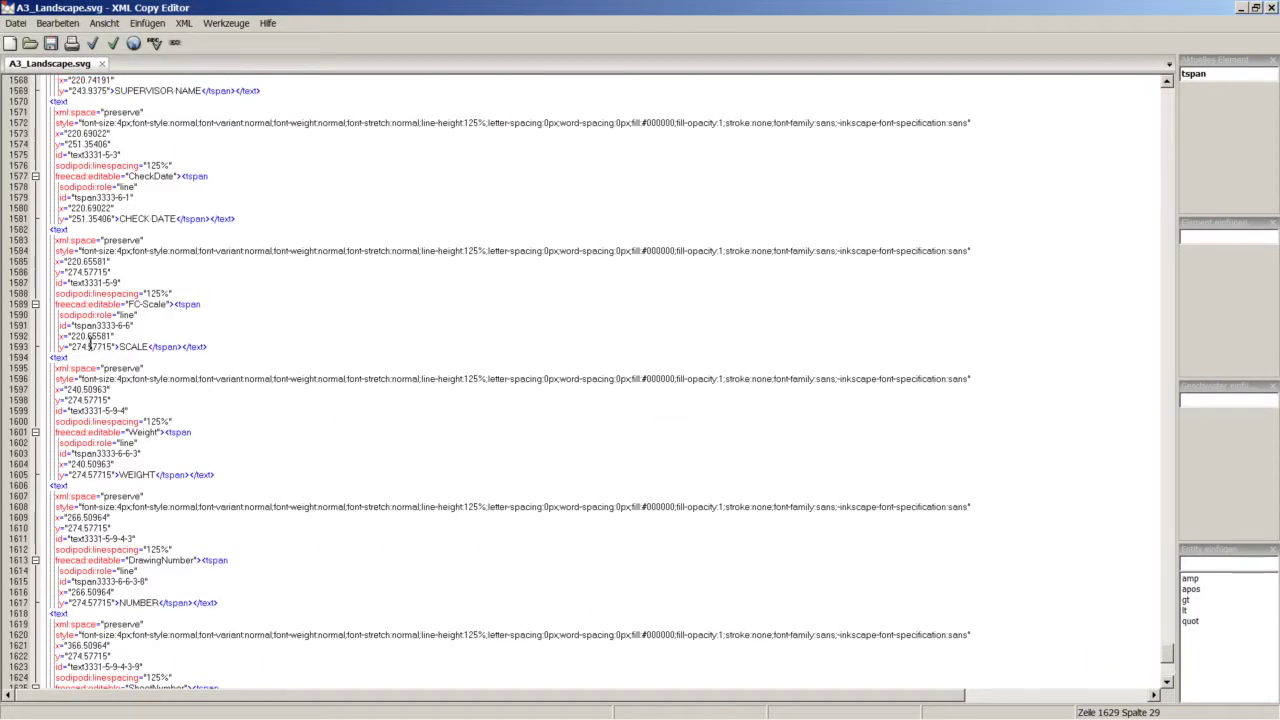
pyautogui.scroll(-2, 95, 360)
pyautogui.scroll(-4, 100, 362)
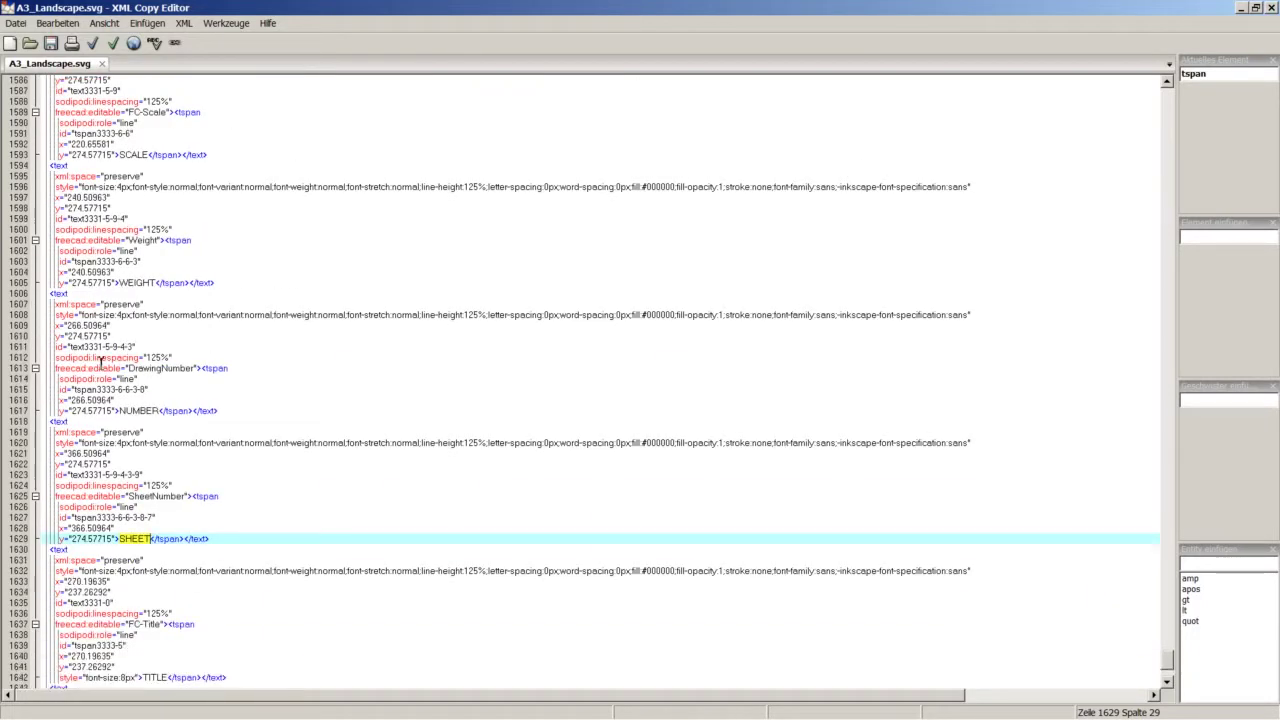
pyautogui.scroll(-3, 115, 400)
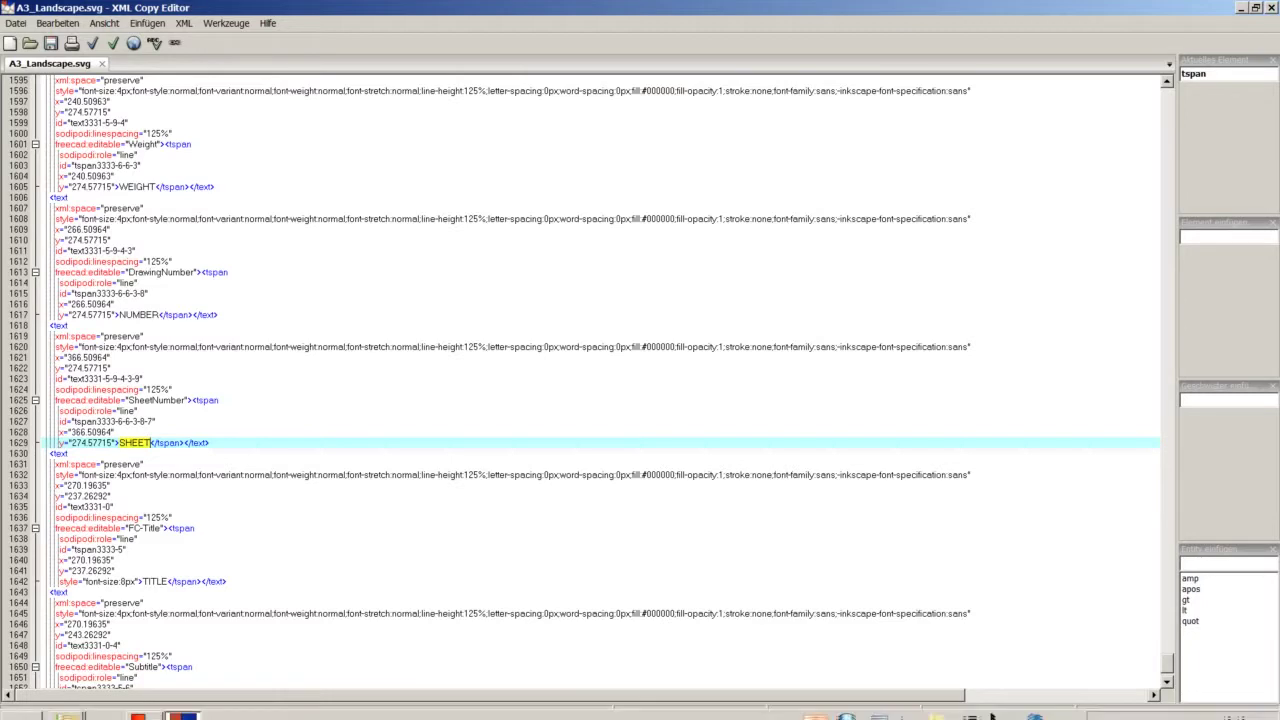
# Step: Switch back to FreeCAD and look over the Page view options and the 3D part view, changing nothing
pyautogui.click(145, 704)
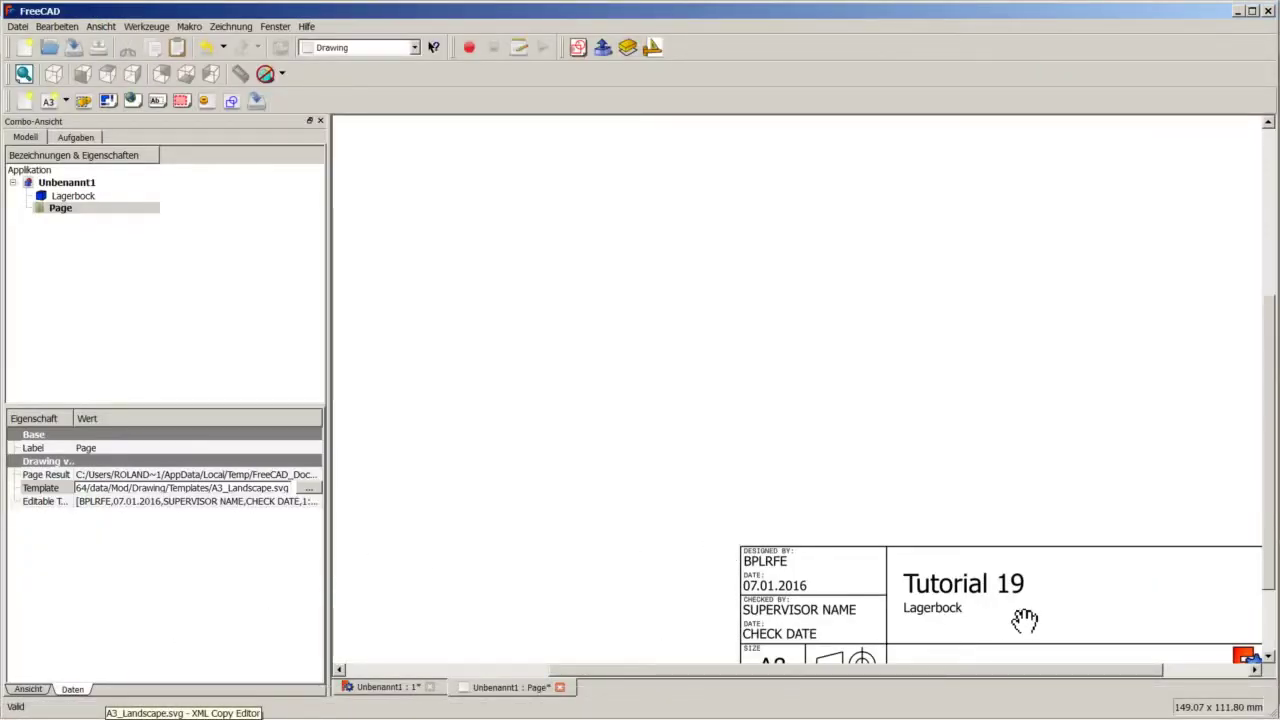
pyautogui.moveTo(1083, 540); pyautogui.dragTo(1085, 542)
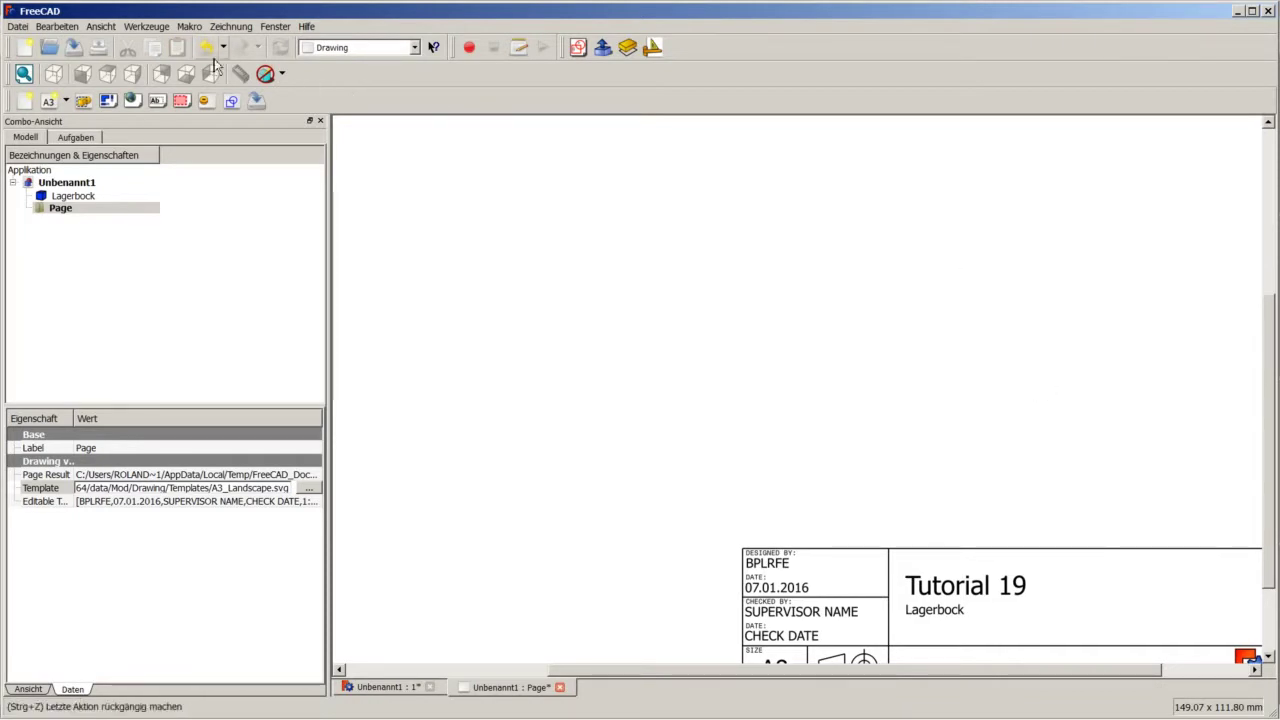
pyautogui.click(106, 30)
pyautogui.moveTo(142, 99)
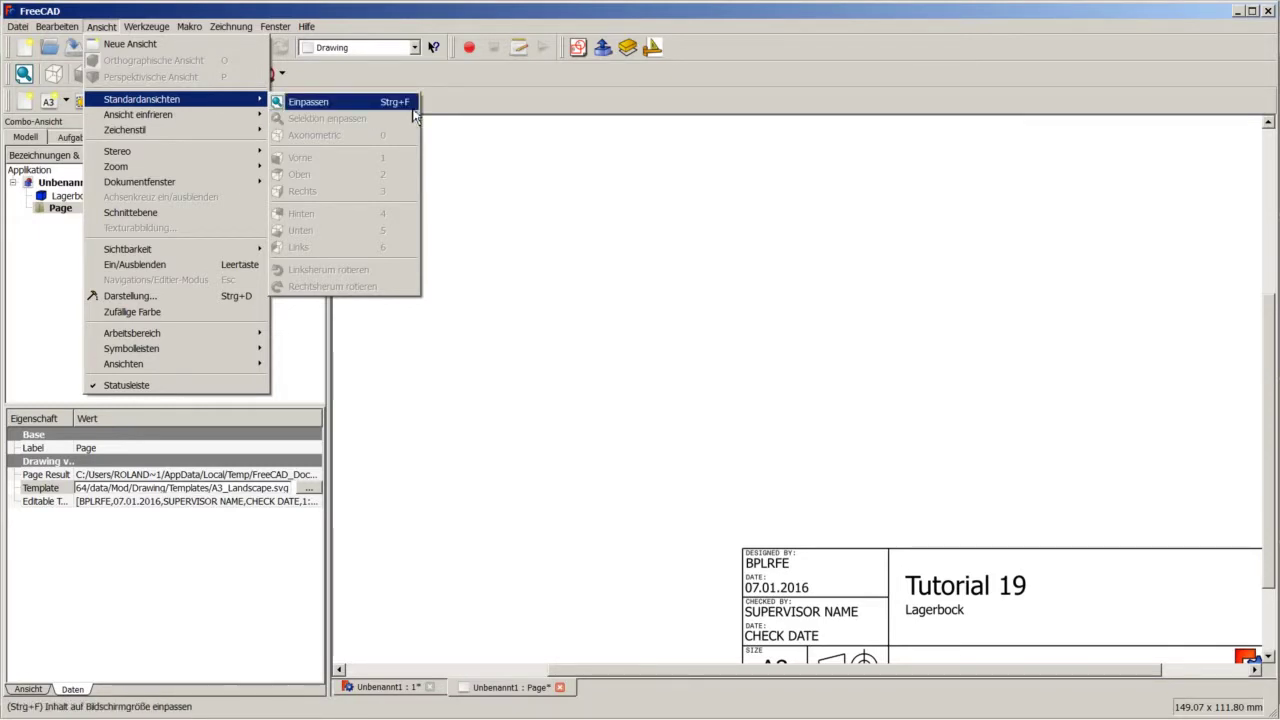
pyautogui.click(553, 242)
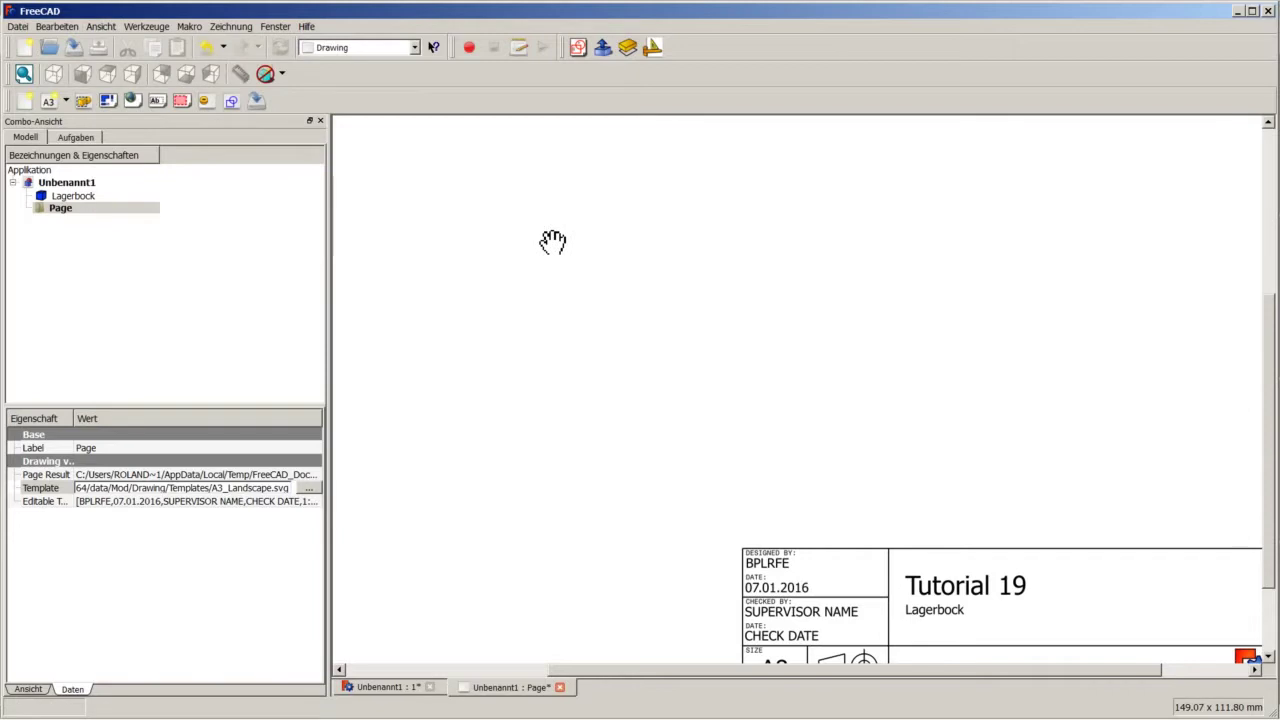
pyautogui.click(384, 687)
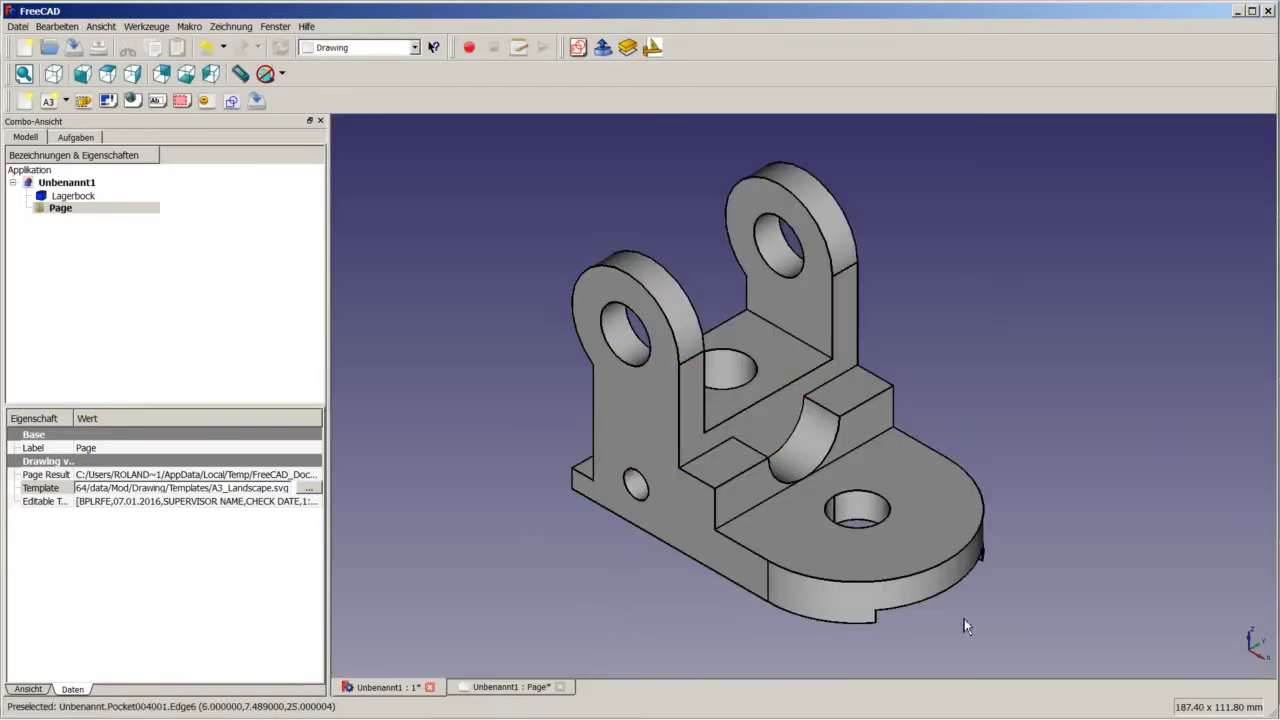
pyautogui.rightClick(522, 414)
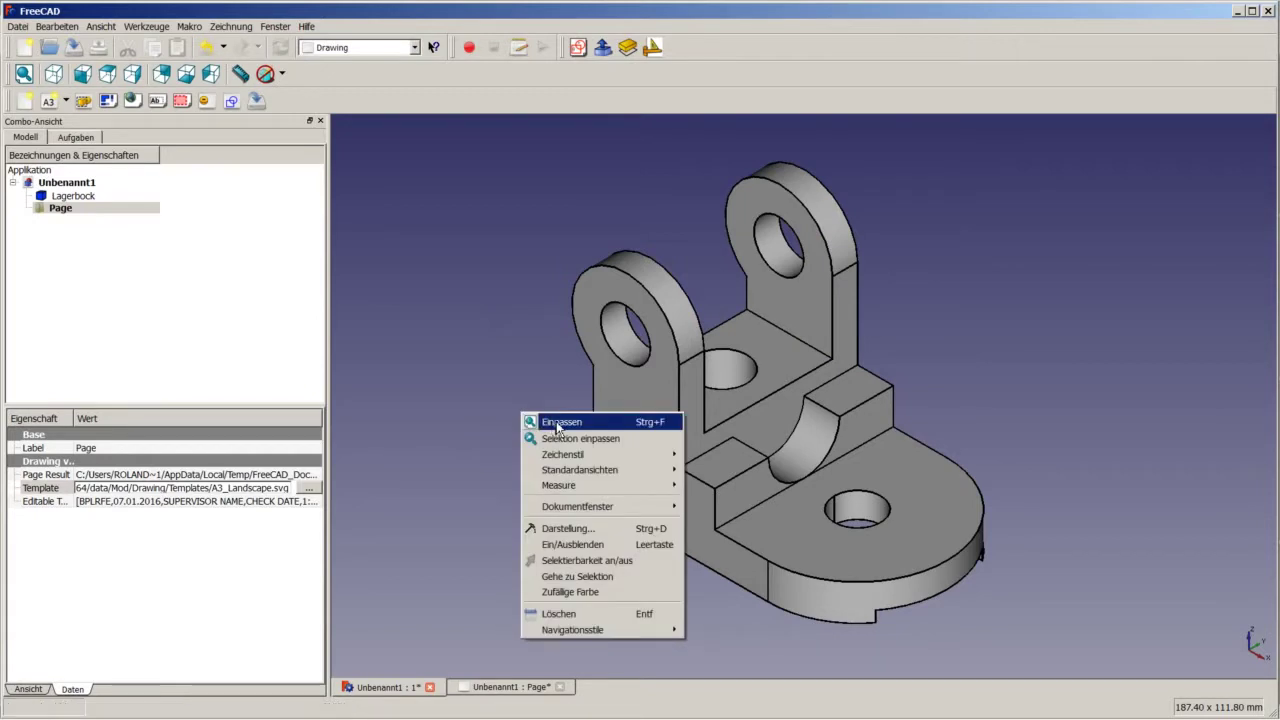
pyautogui.click(500, 393)
# Step: Zoom out on the Page tab to show the whole A3 sheet, then select Lagerbock in the tree
pyautogui.click(495, 686)
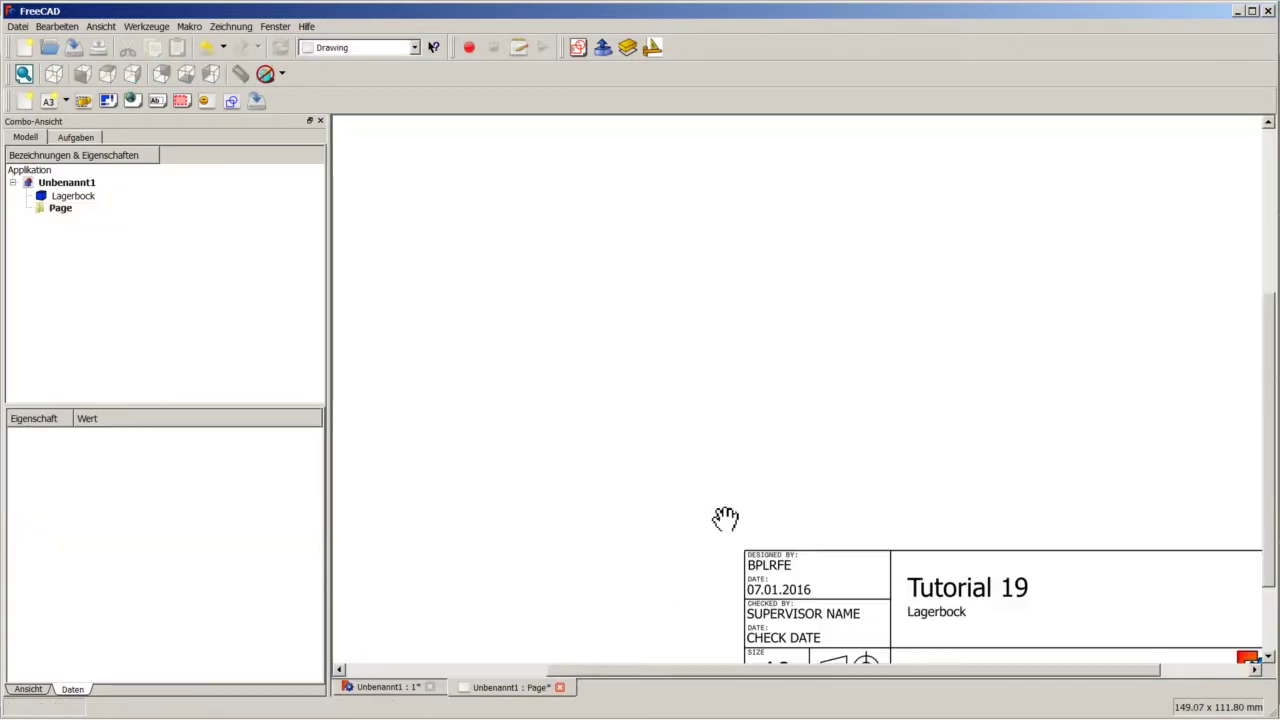
pyautogui.rightClick(781, 420)
pyautogui.moveTo(810, 458)
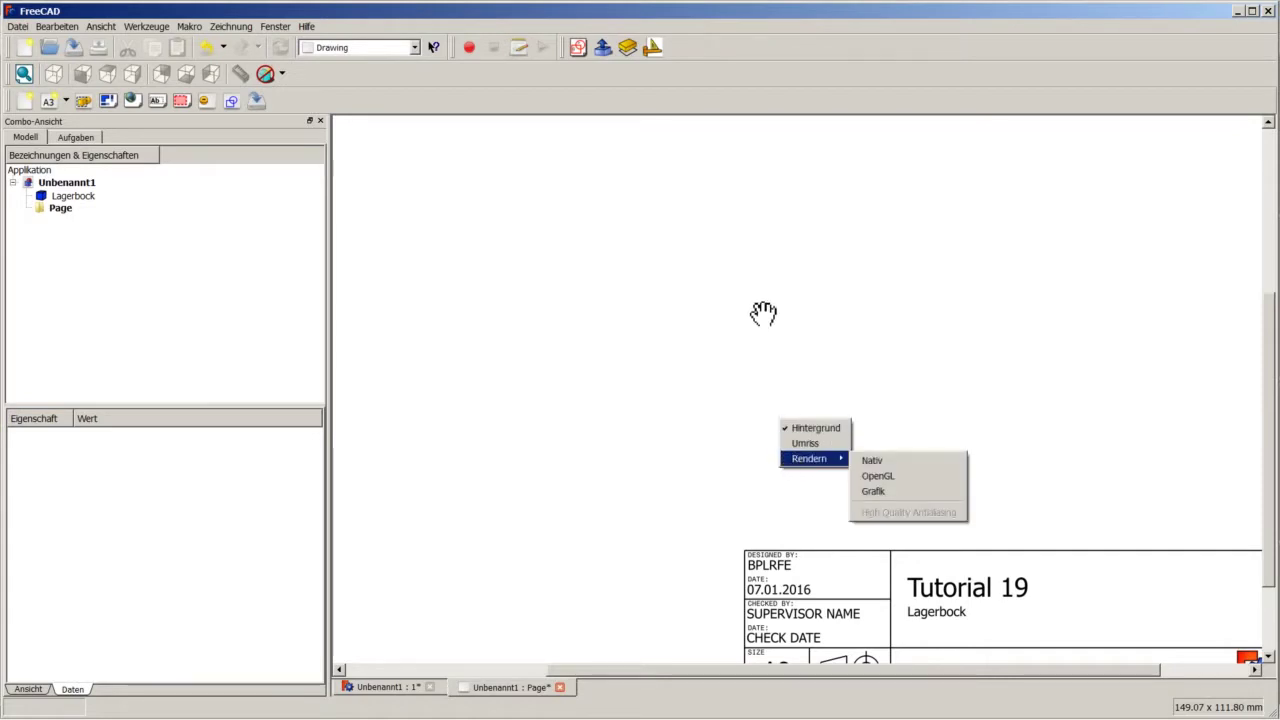
pyautogui.click(688, 296)
pyautogui.scroll(-3, 823, 369)
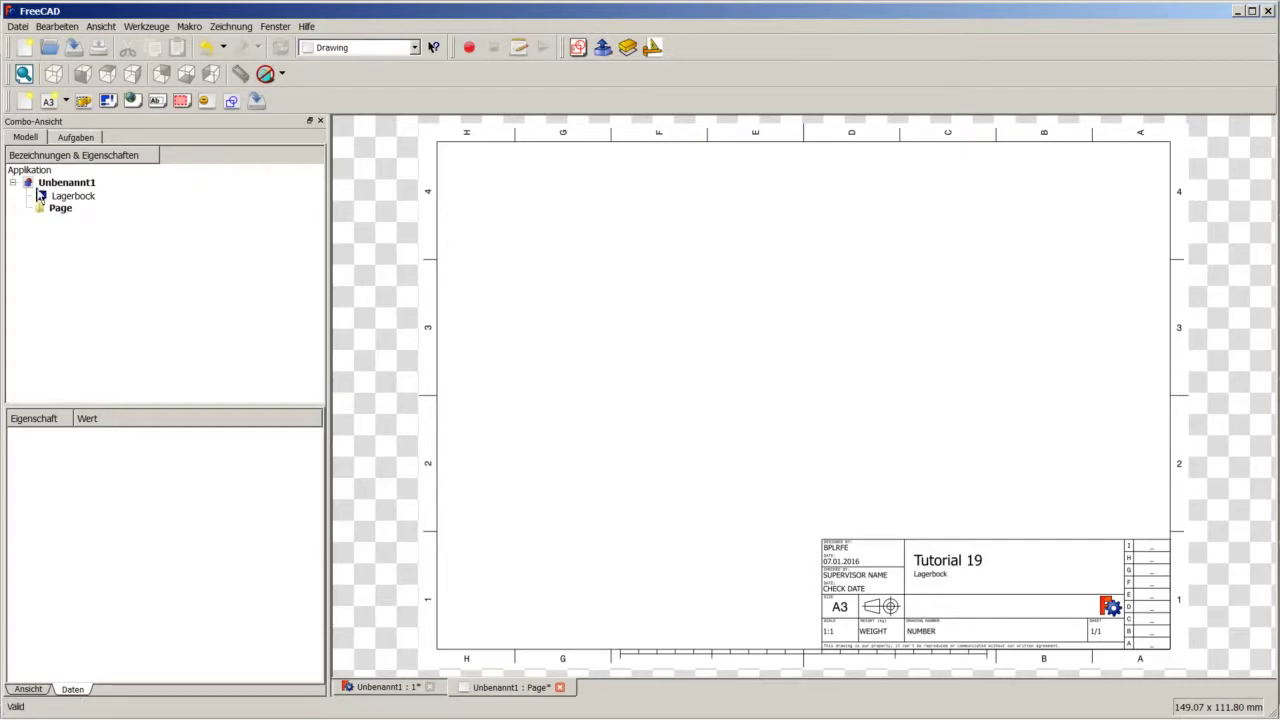
pyautogui.click(66, 197)
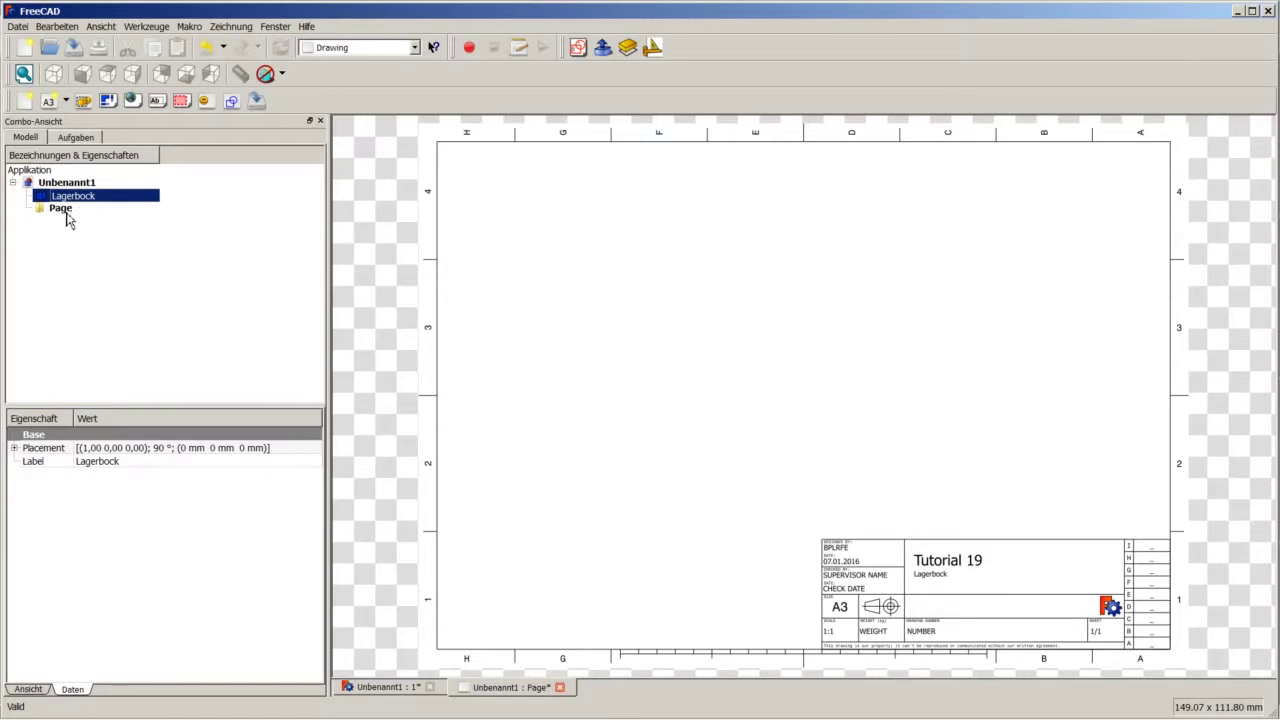
# Step: Ctrl-add the Page to the Lagerbock selection in the model tree
pyautogui.keyDown('ctrl'); pyautogui.click(70, 212); pyautogui.keyUp('ctrl')
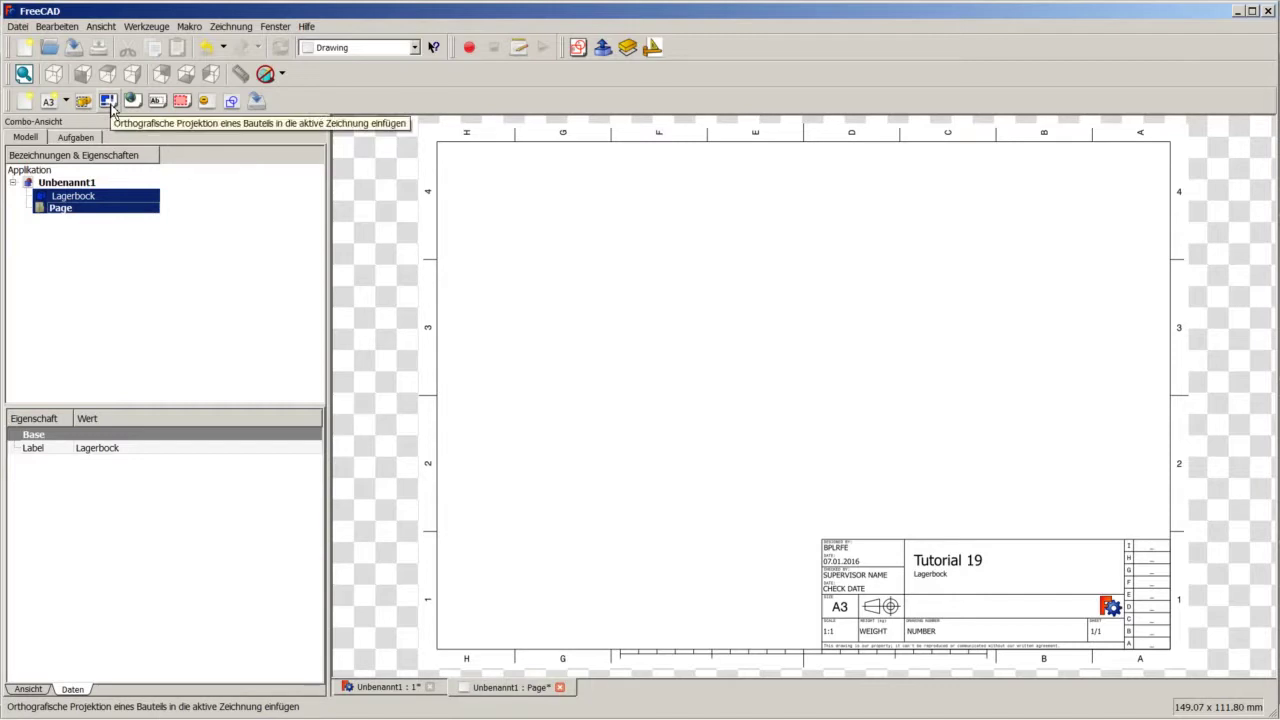
# Step: Insert an orthographic projection of Lagerbock set to 'Erster Winkel', checking the 3D model for reference
pyautogui.click(108, 101)
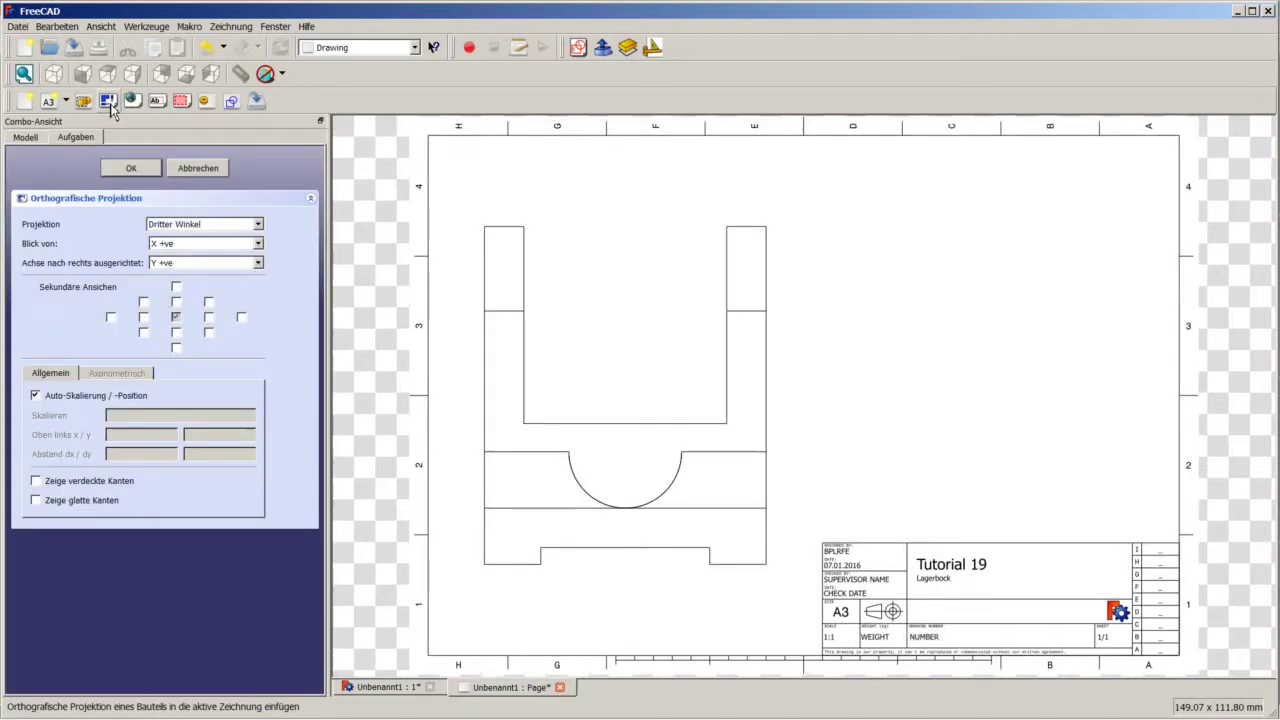
pyautogui.click(225, 229)
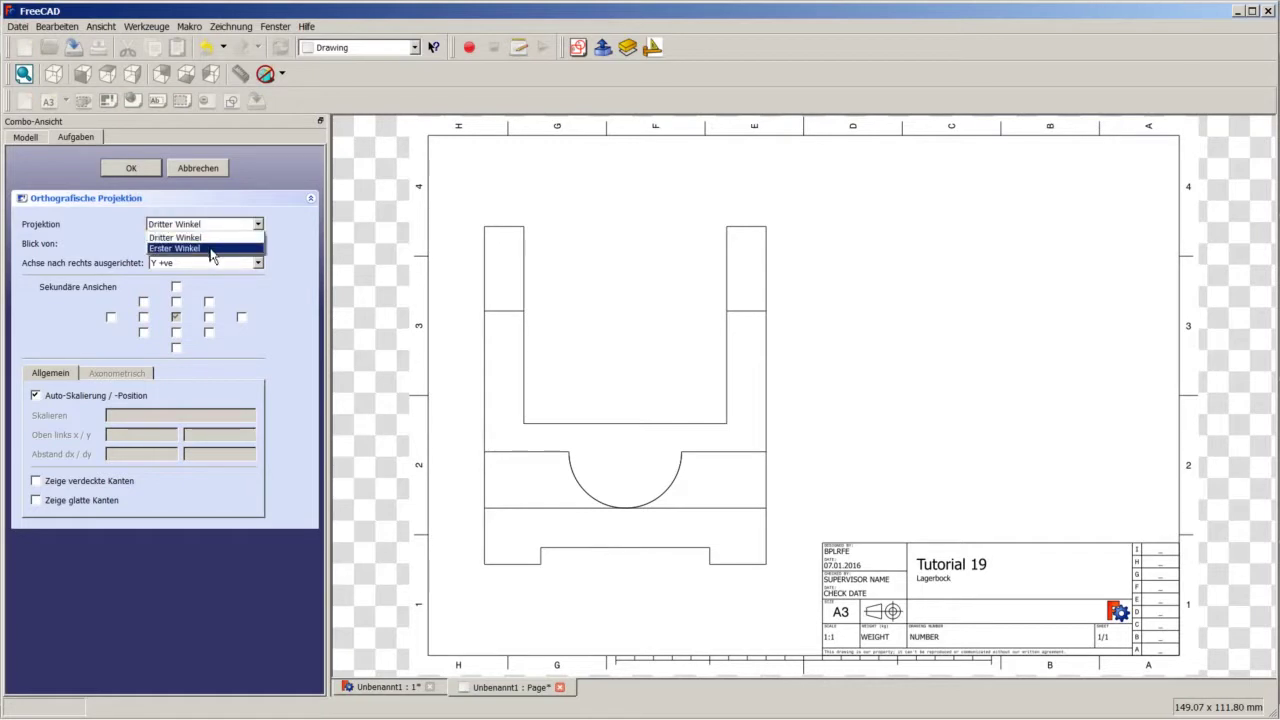
pyautogui.click(212, 248)
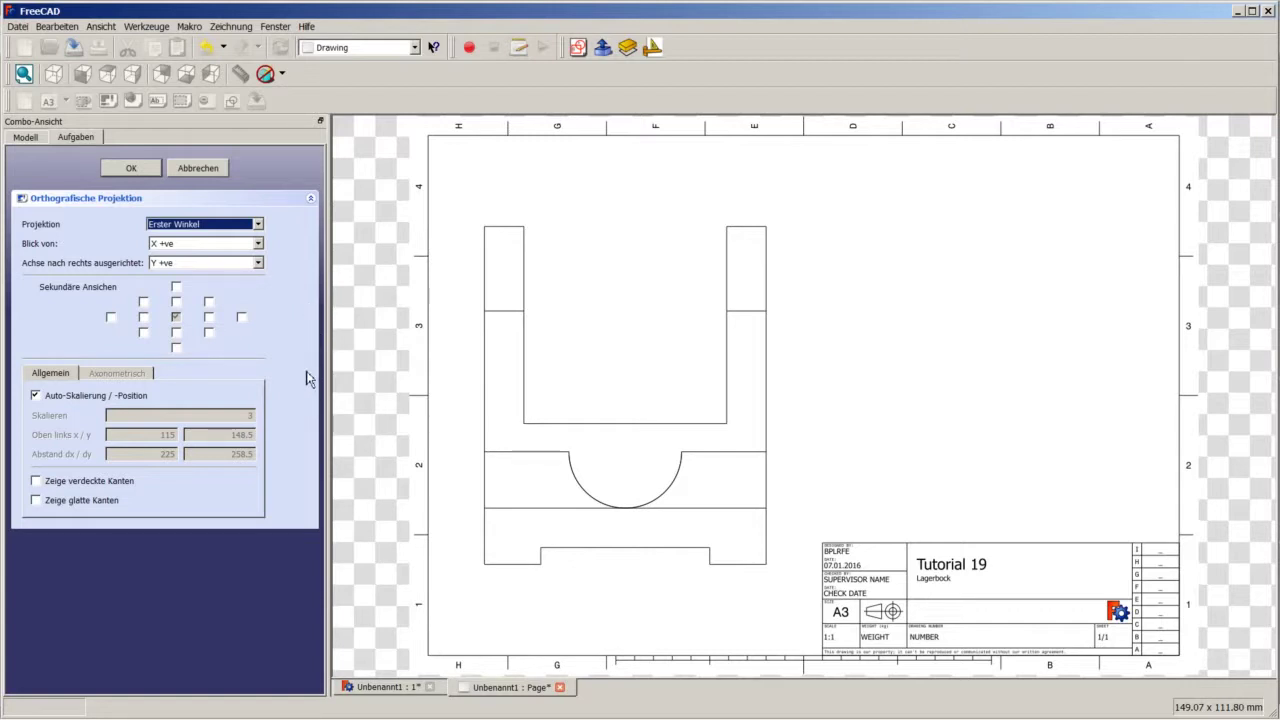
pyautogui.click(386, 688)
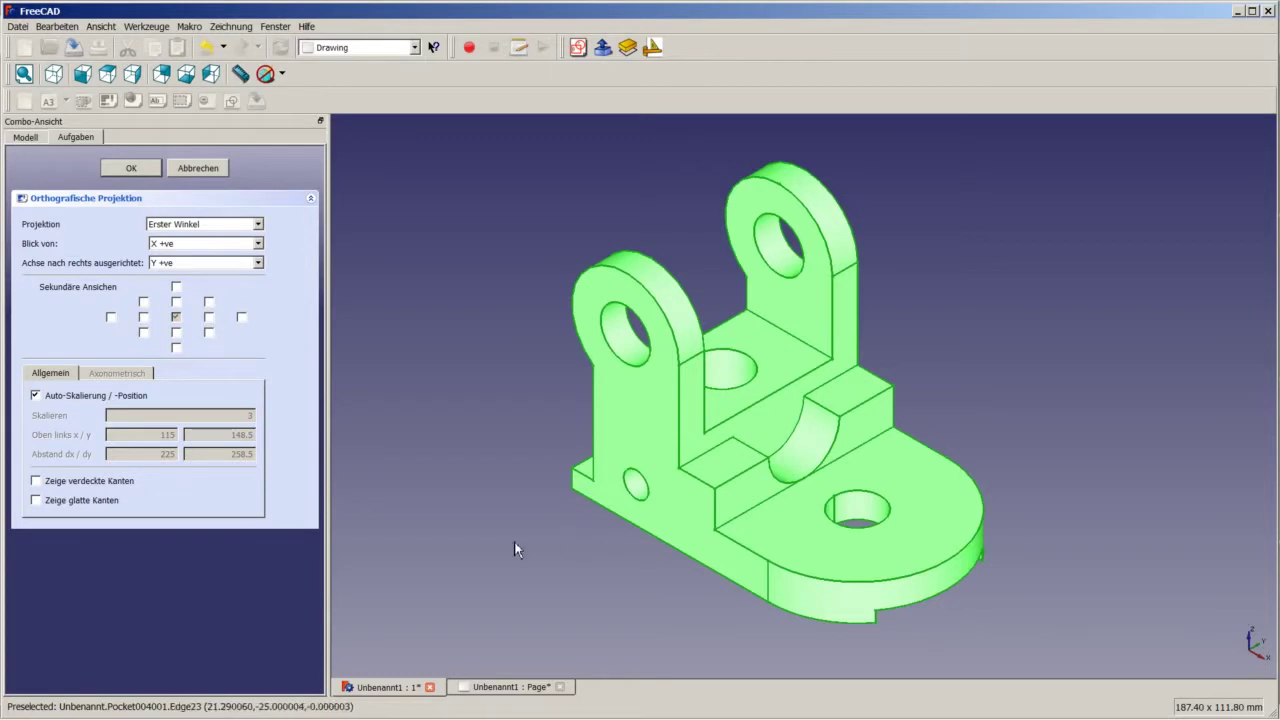
pyautogui.click(498, 688)
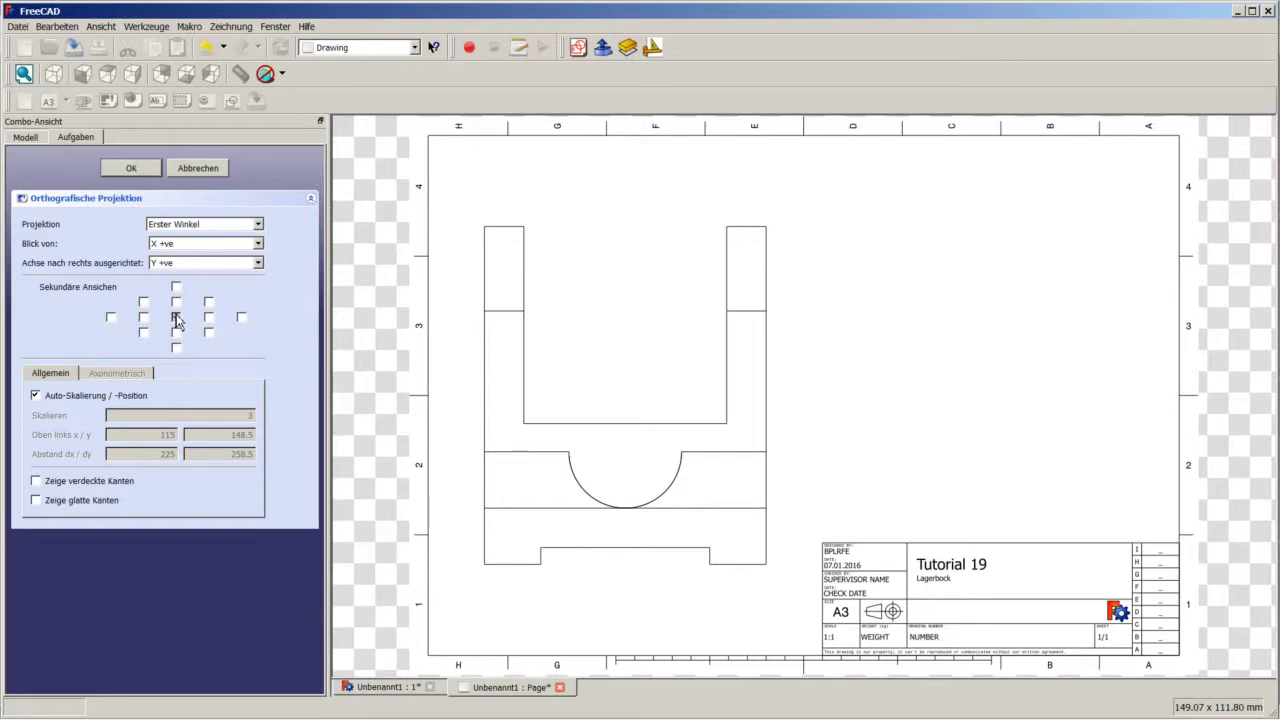
# Step: Set 'Blick von' to Z +ve and tick the left secondary view, after checking orientation in 3D
pyautogui.click(258, 244)
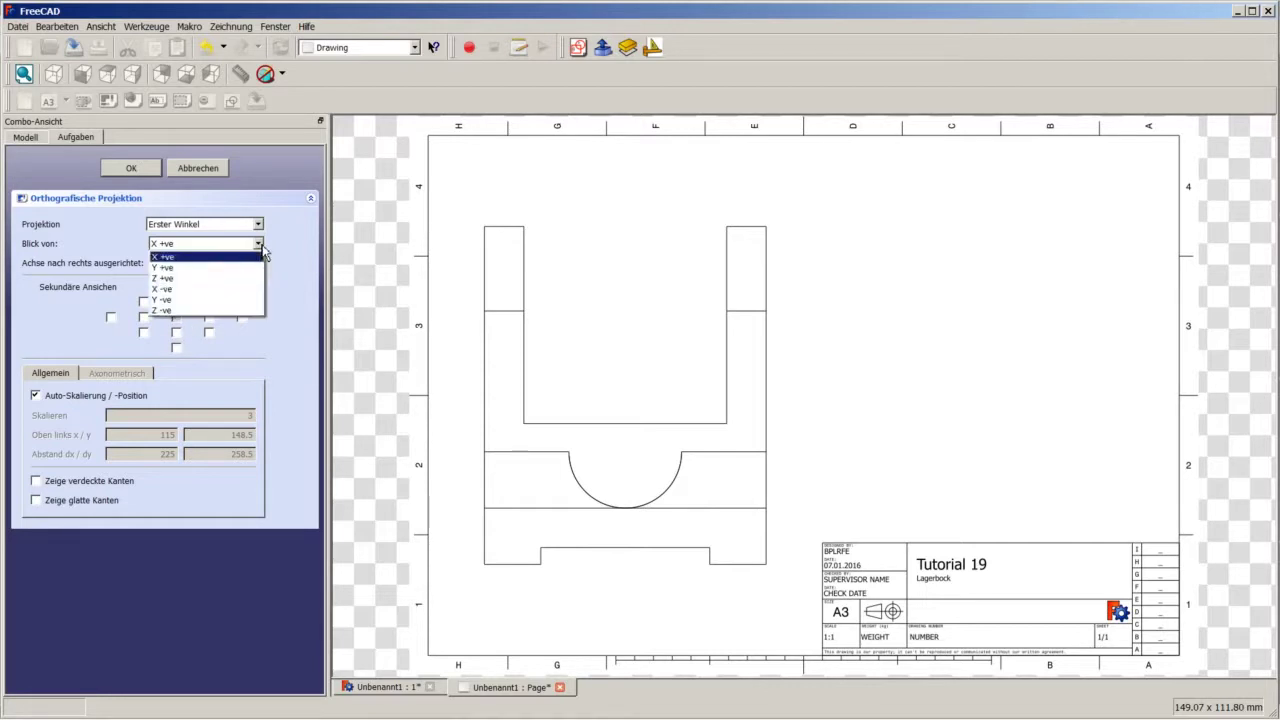
pyautogui.click(205, 281)
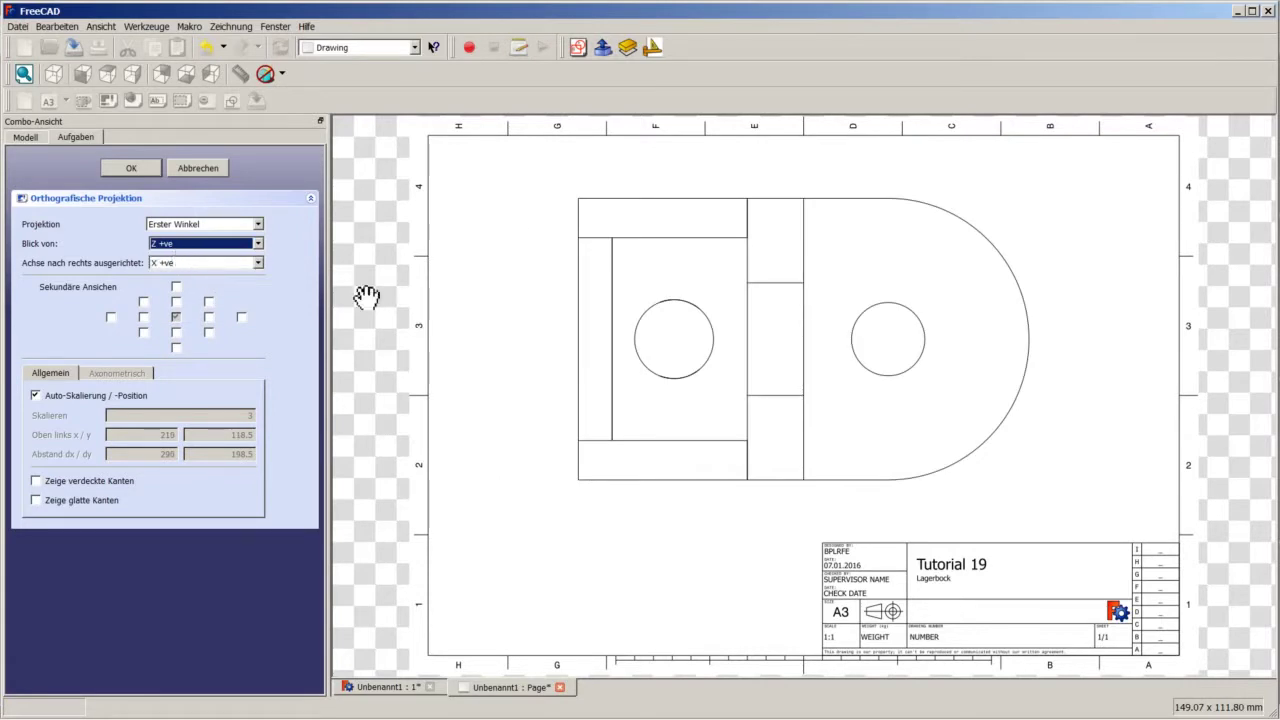
pyautogui.click(390, 688)
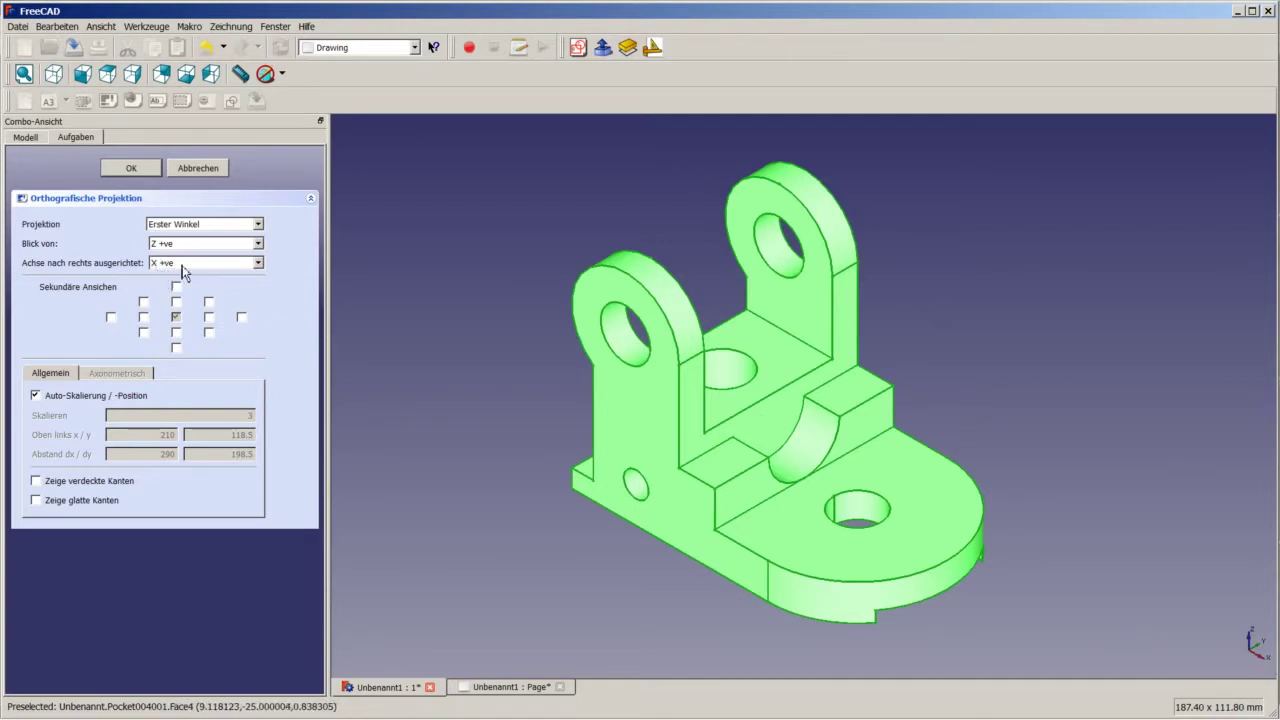
pyautogui.click(532, 688)
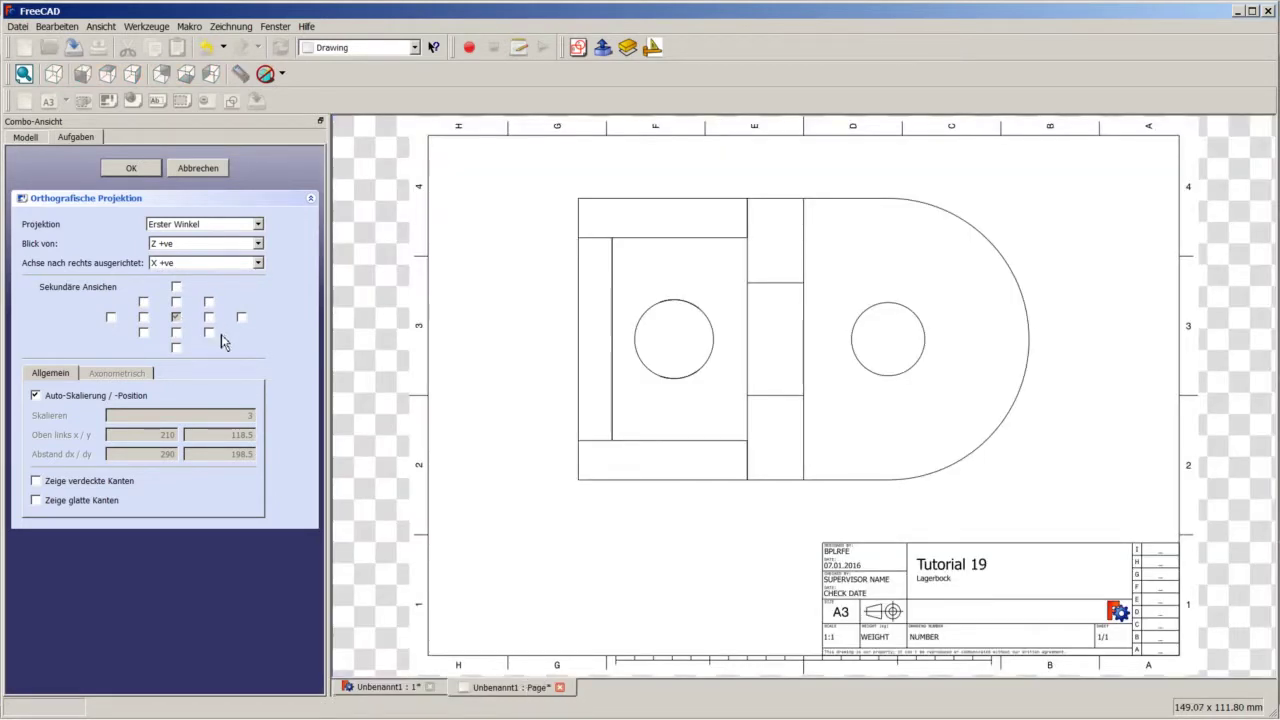
pyautogui.click(144, 318)
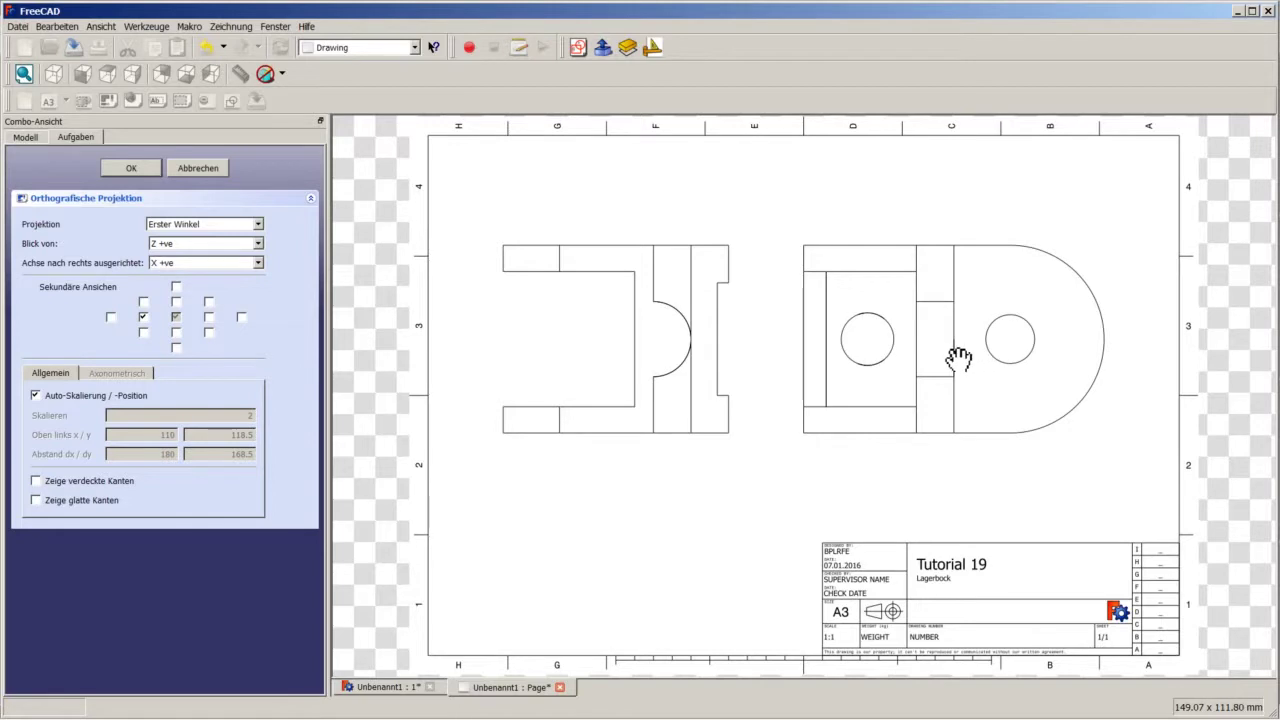
# Step: Tick the view above the main view, then try both right-hand isometric views and untick them
pyautogui.click(177, 301)
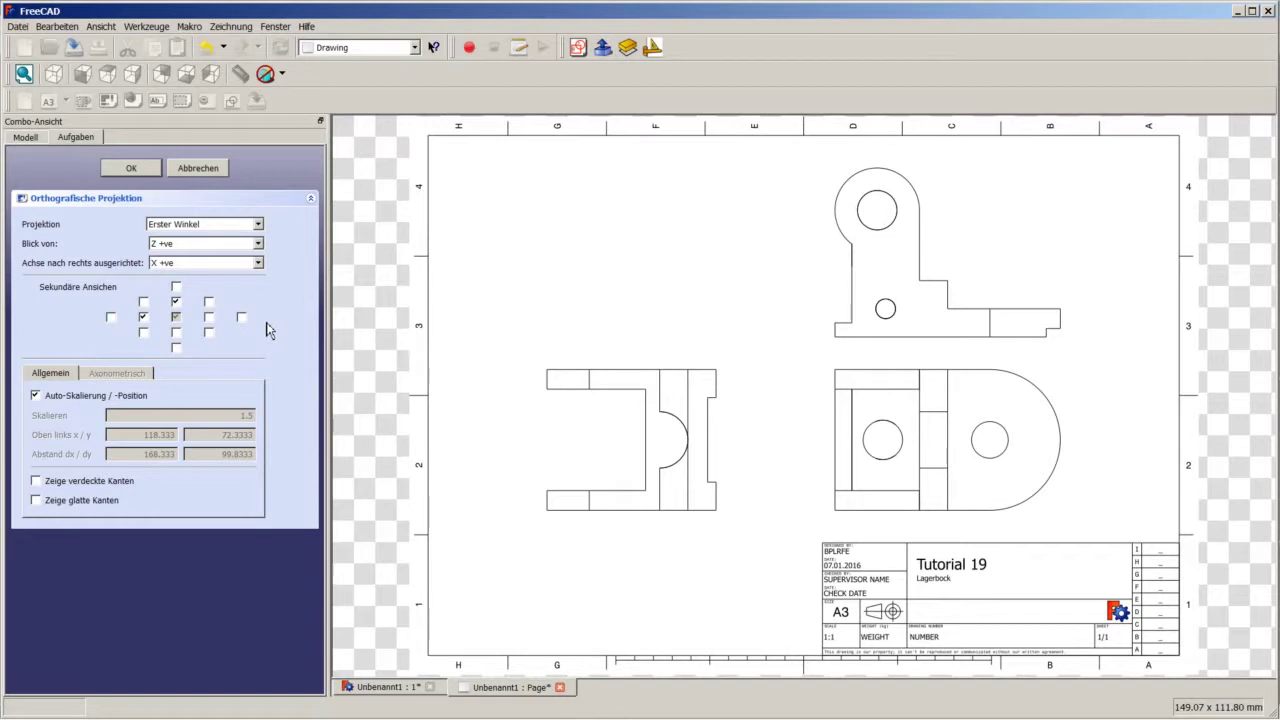
pyautogui.click(209, 302)
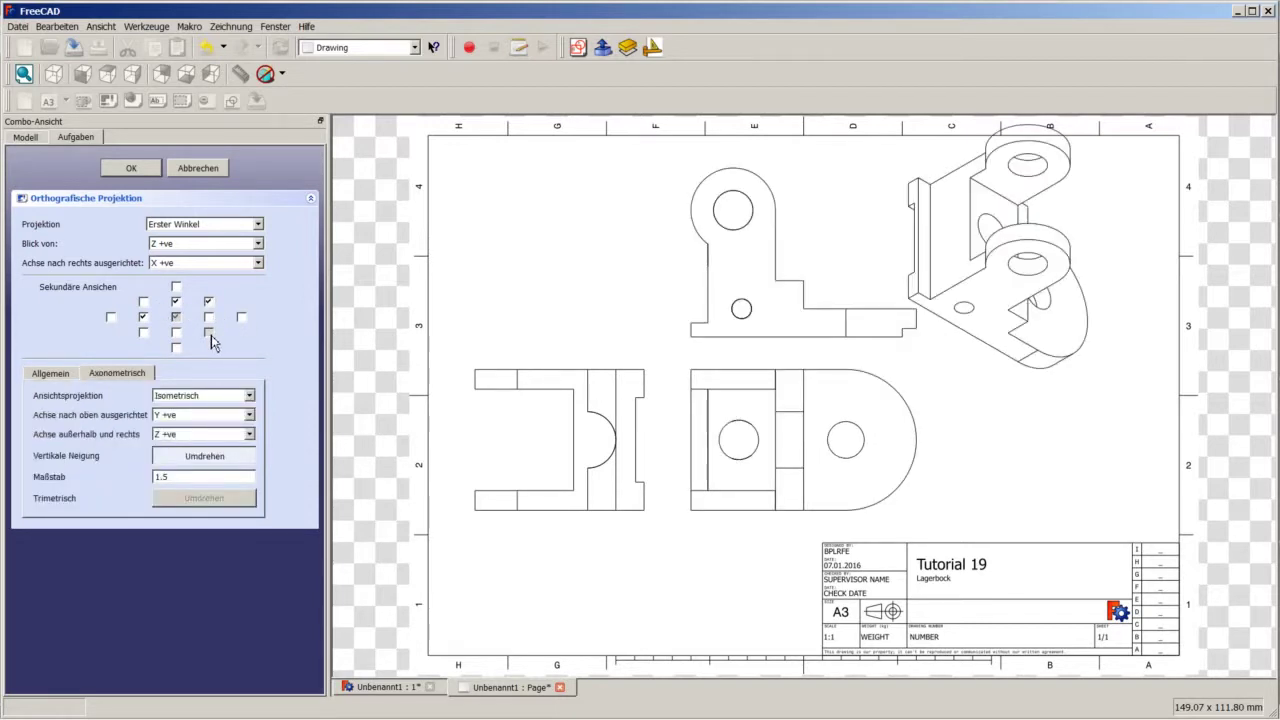
pyautogui.click(209, 333)
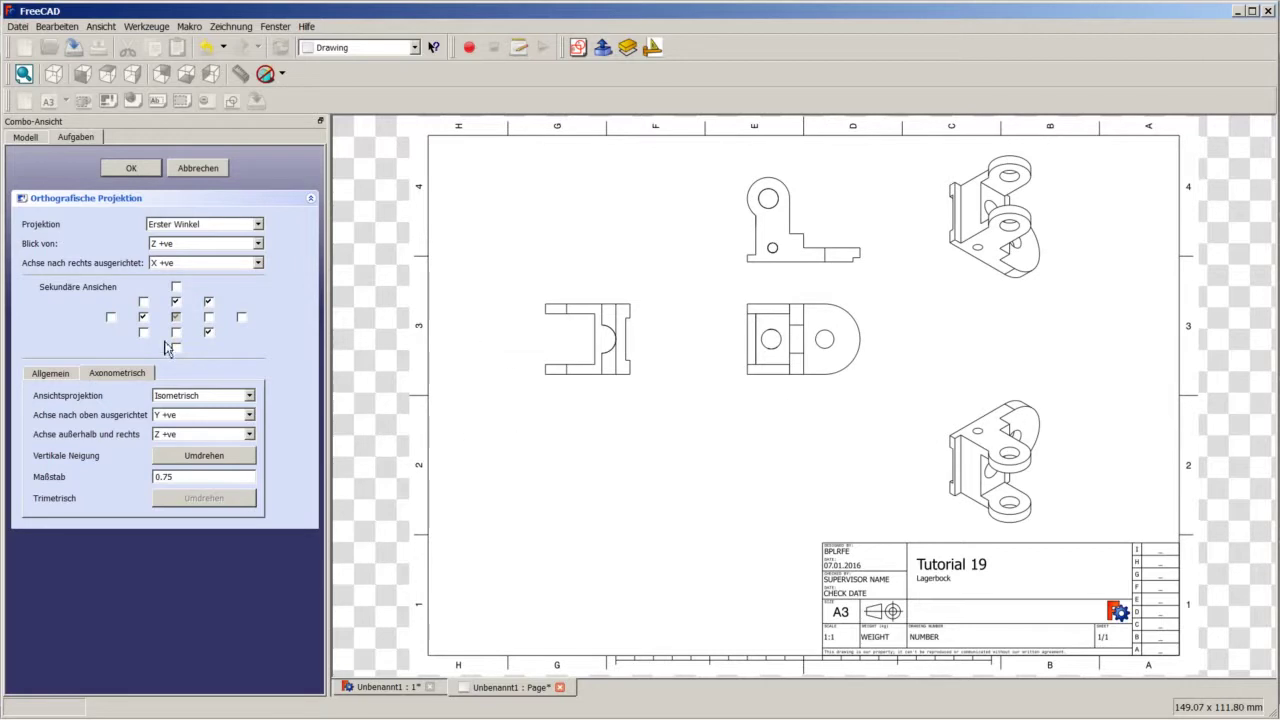
pyautogui.click(210, 333)
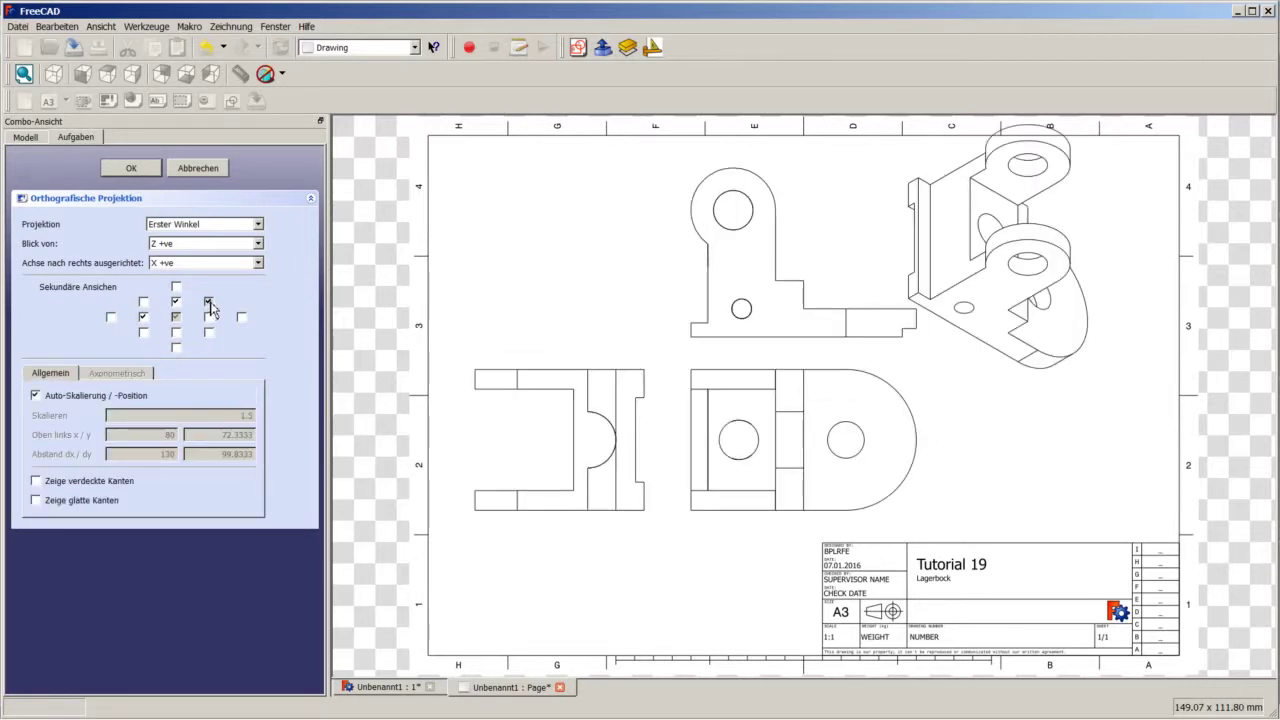
pyautogui.click(209, 302)
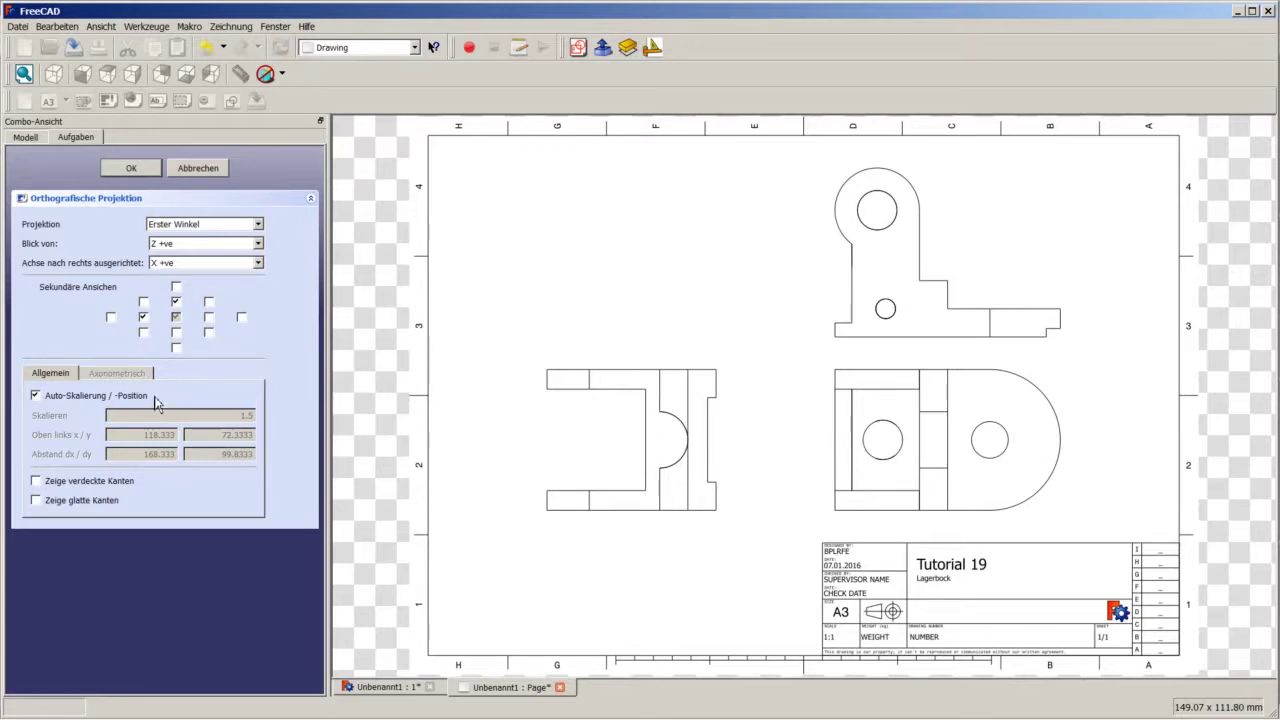
# Step: Turn off Auto-Skalierung and replace the Skalieren value by typing 21
pyautogui.click(49, 399)
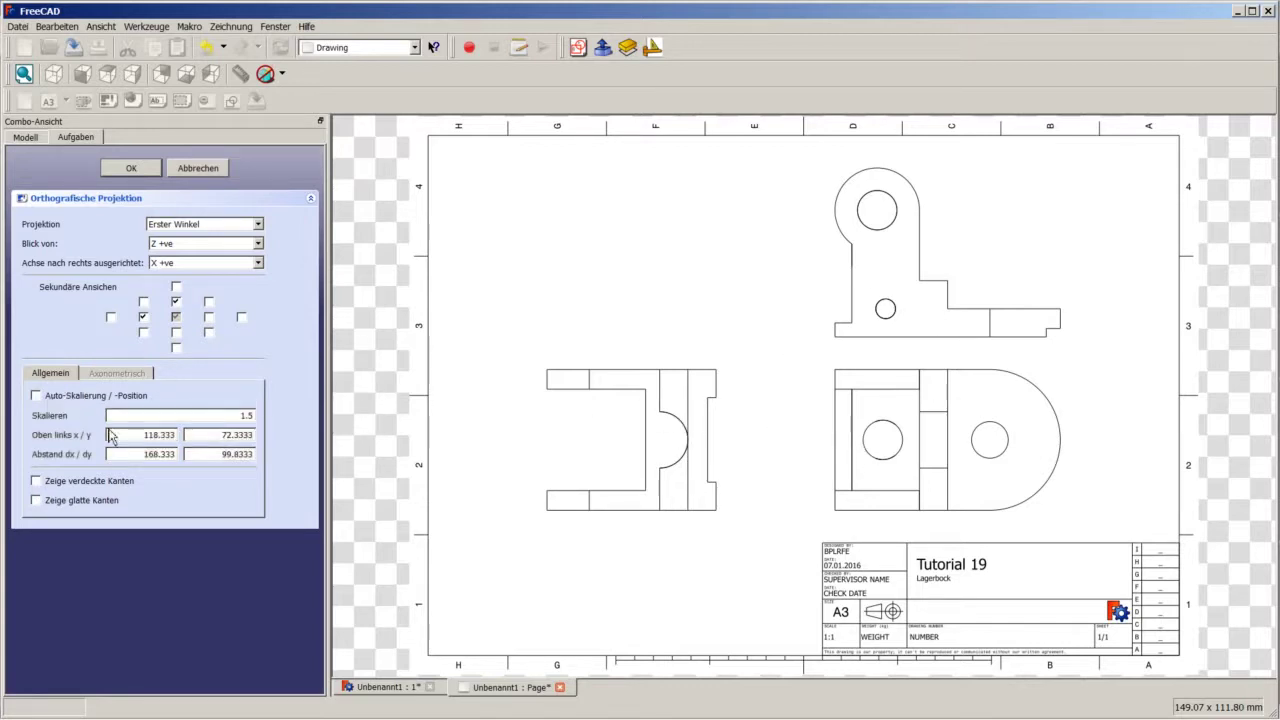
pyautogui.doubleClick(245, 416)
pyautogui.write('2')
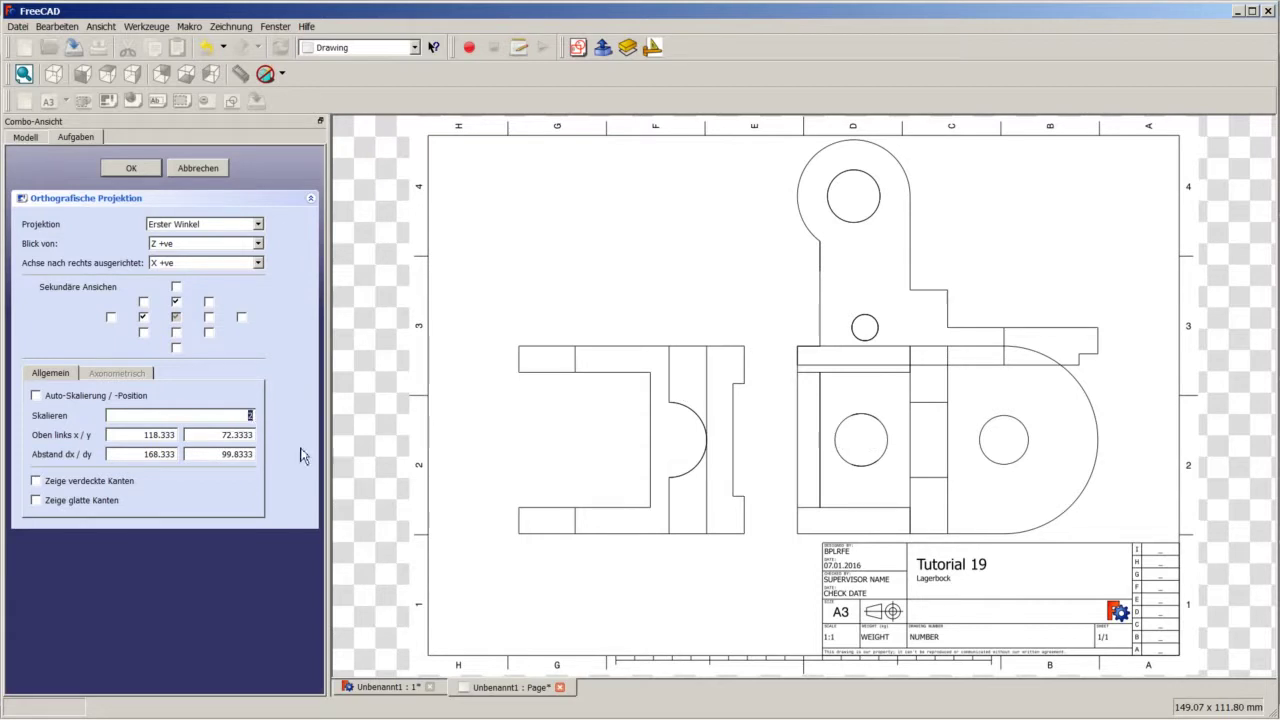
pyautogui.write('1')
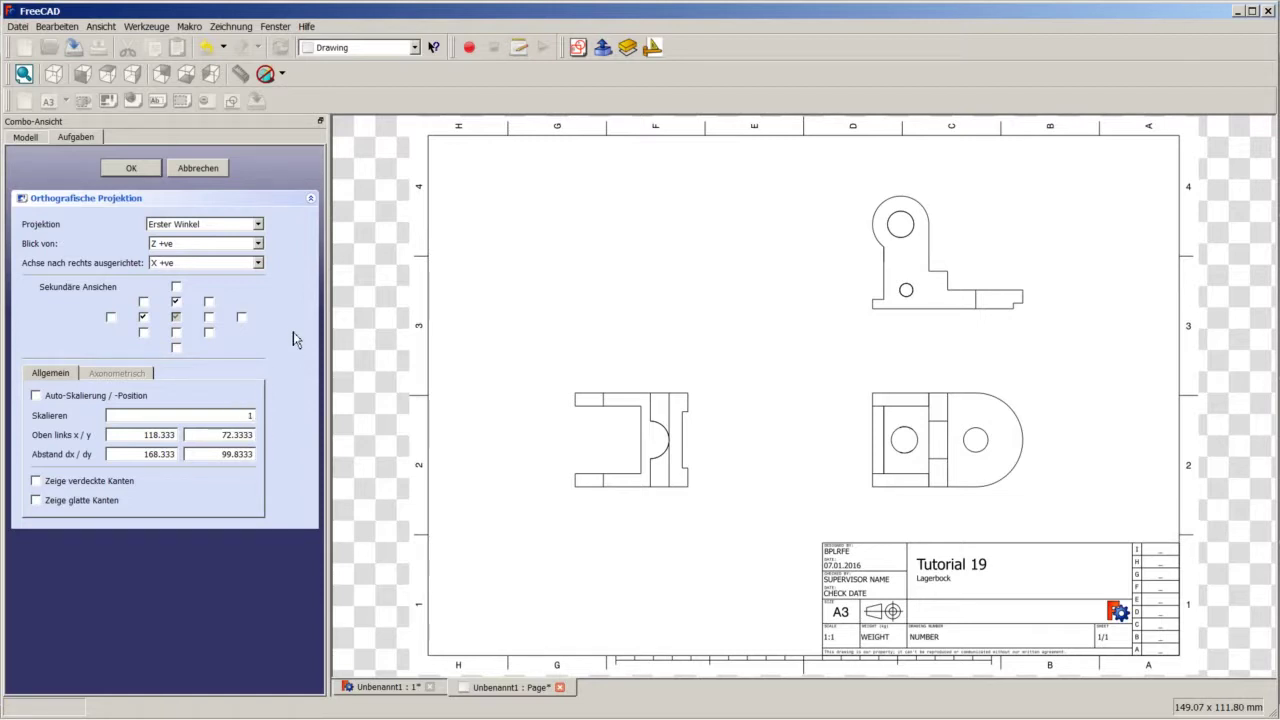
# Step: Confirm the projection with OK, expand Page, and show Ortho_0_0's properties in the Daten tab
pyautogui.click(131, 170)
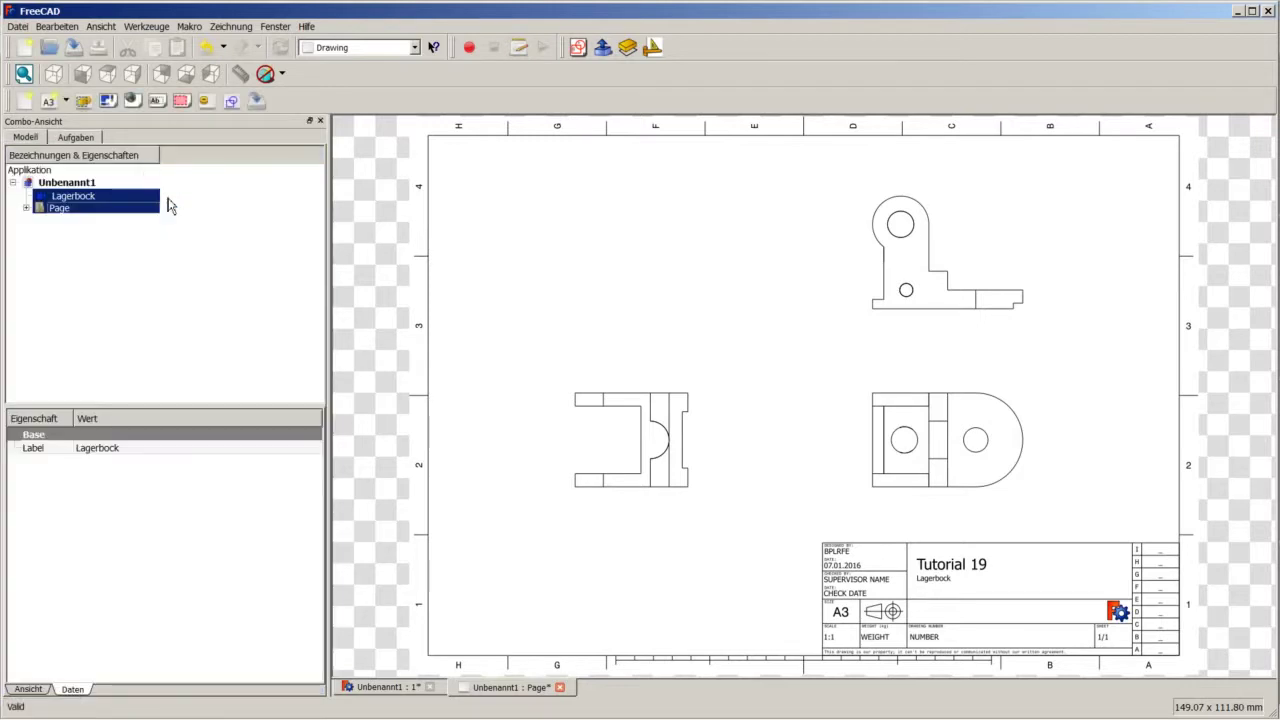
pyautogui.click(26, 209)
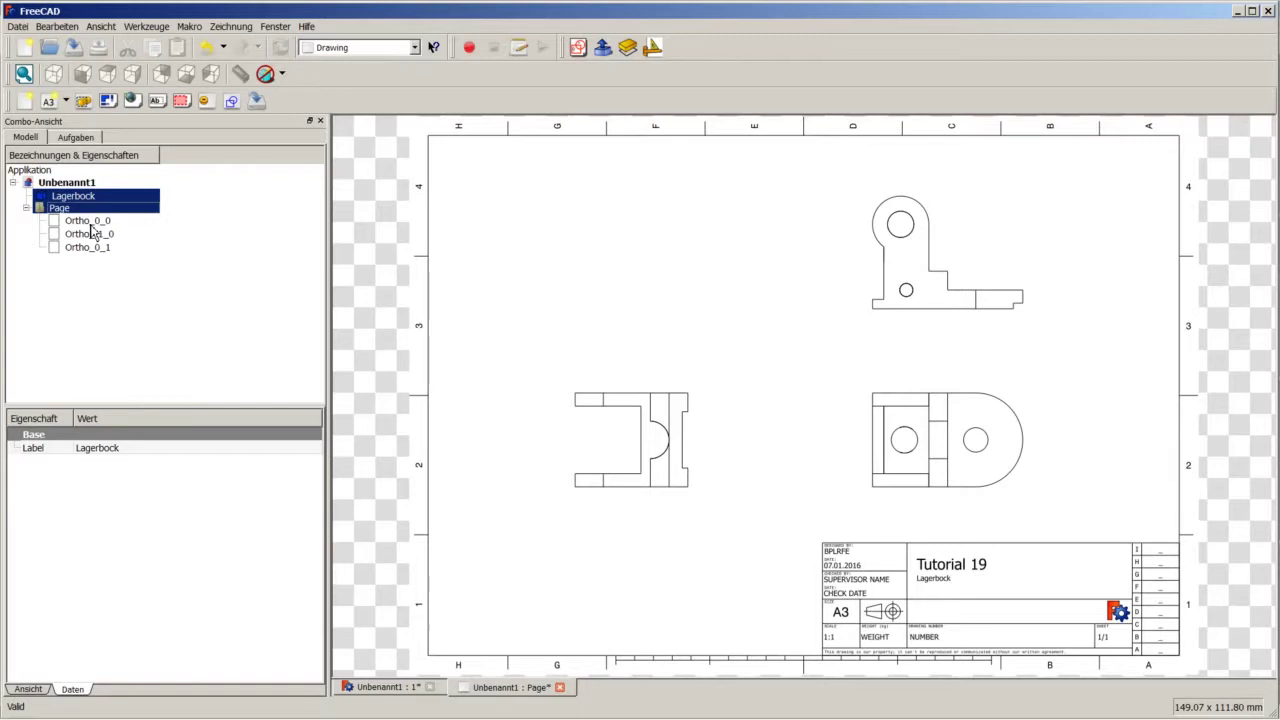
pyautogui.click(88, 222)
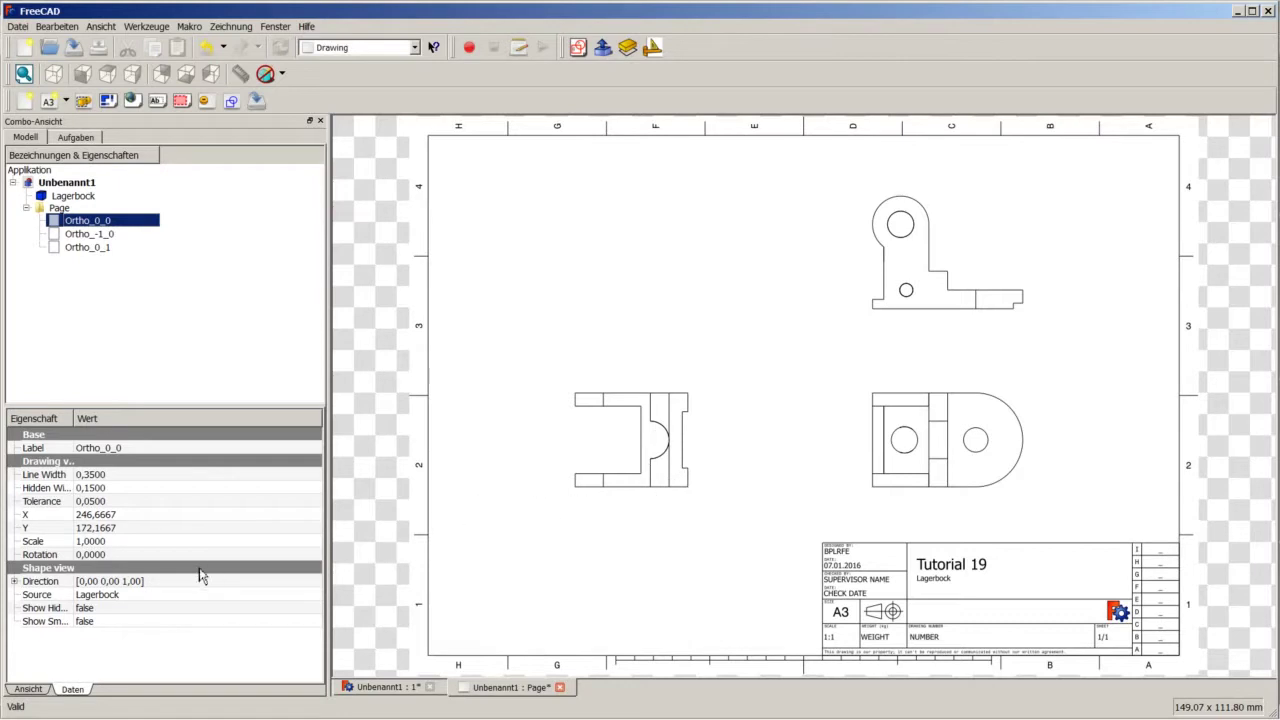
# Step: Expand Ortho_0_0's Direction property and widen the Eigenschaft column to show full names
pyautogui.click(15, 582)
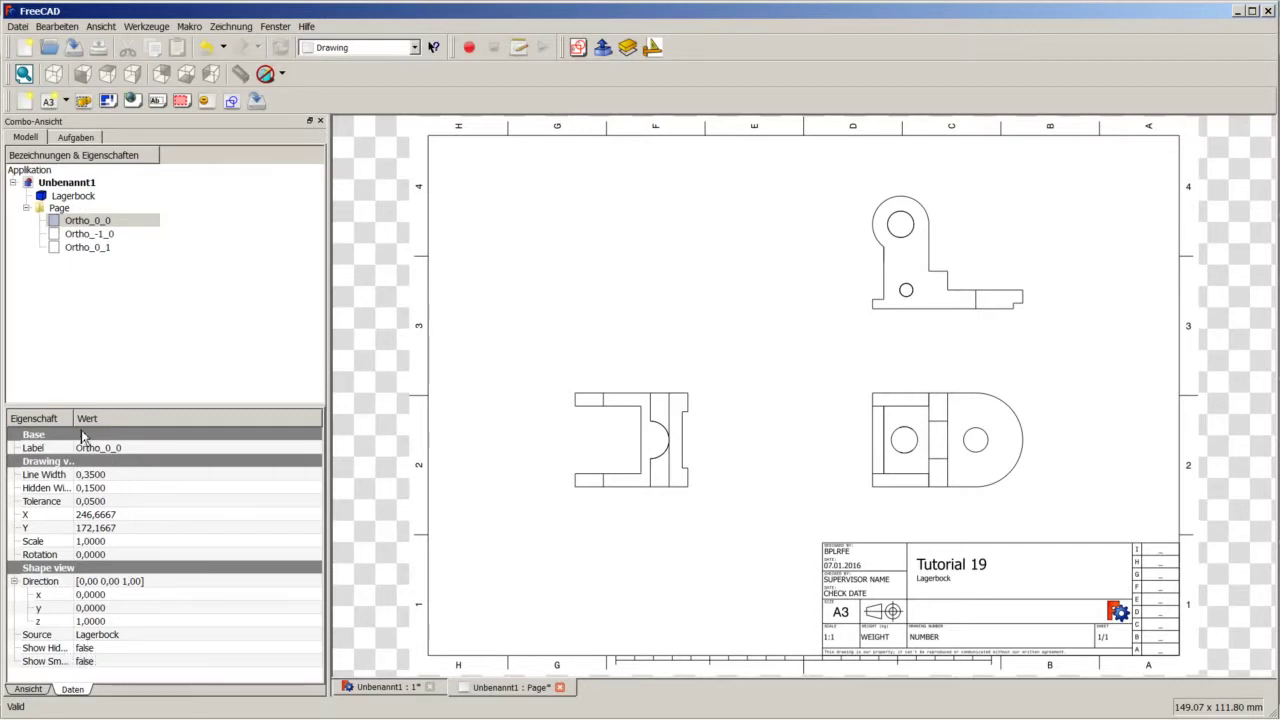
pyautogui.moveTo(72, 418); pyautogui.dragTo(113, 418)
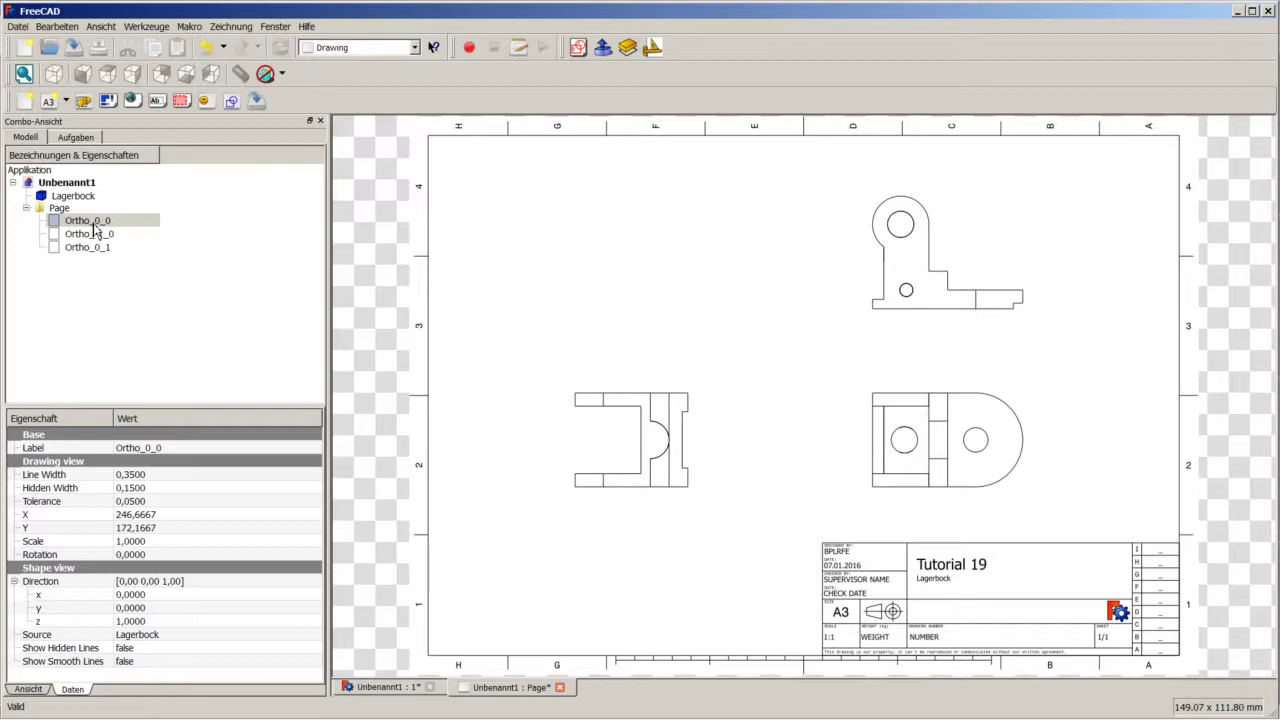
# Step: Use Umbenennen on Ortho_0_0 in the tree and name it Draufsicht
pyautogui.click(85, 222)
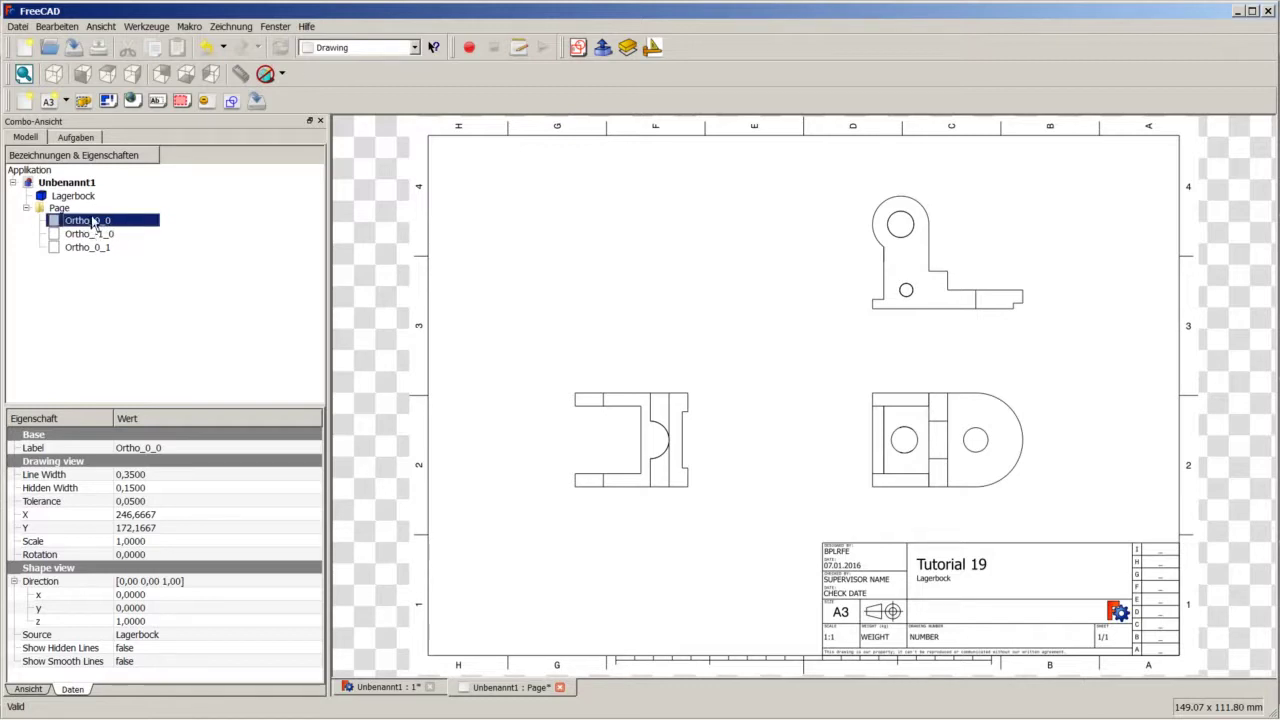
pyautogui.rightClick(92, 226)
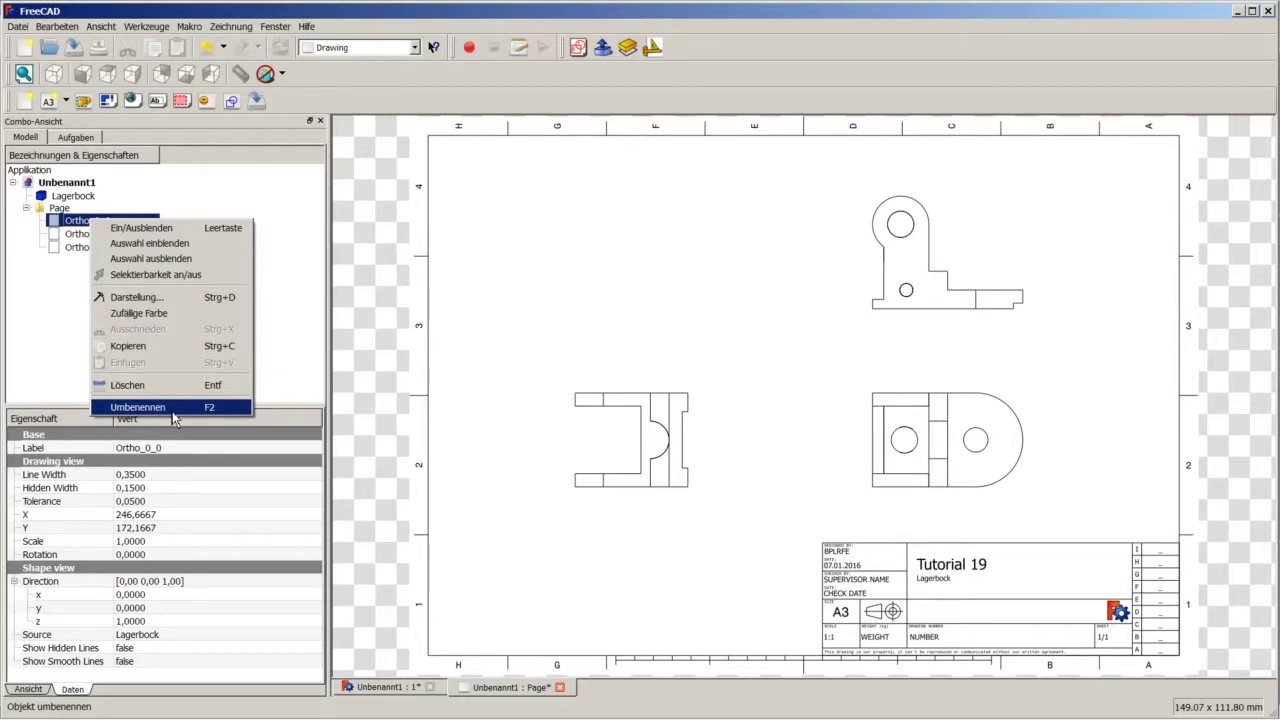
pyautogui.click(172, 412)
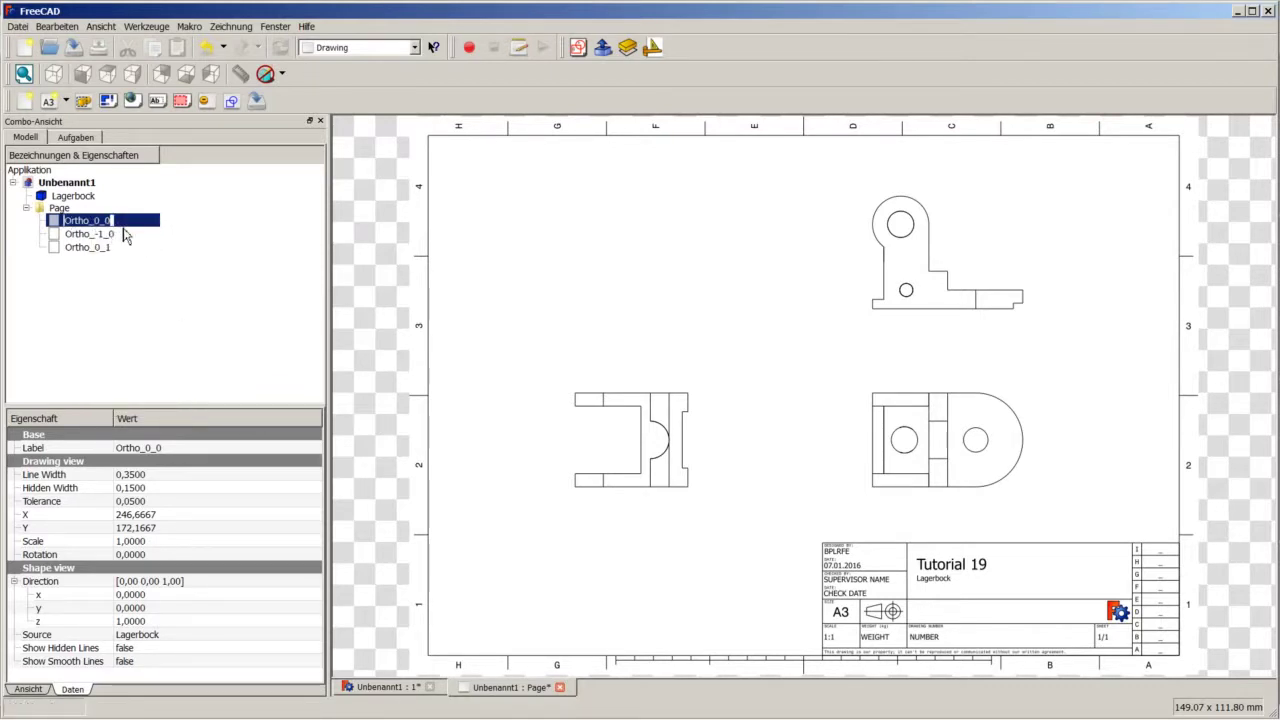
pyautogui.write('Draufsicht')
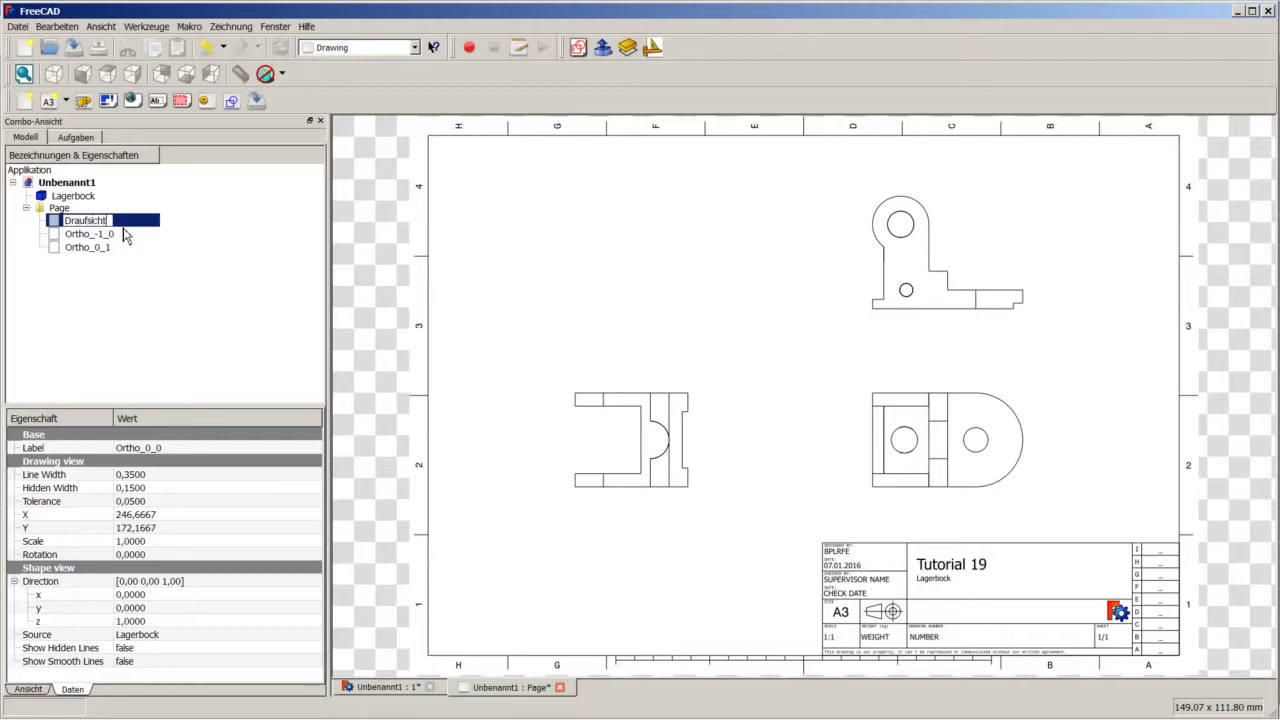
pyautogui.press('Return')
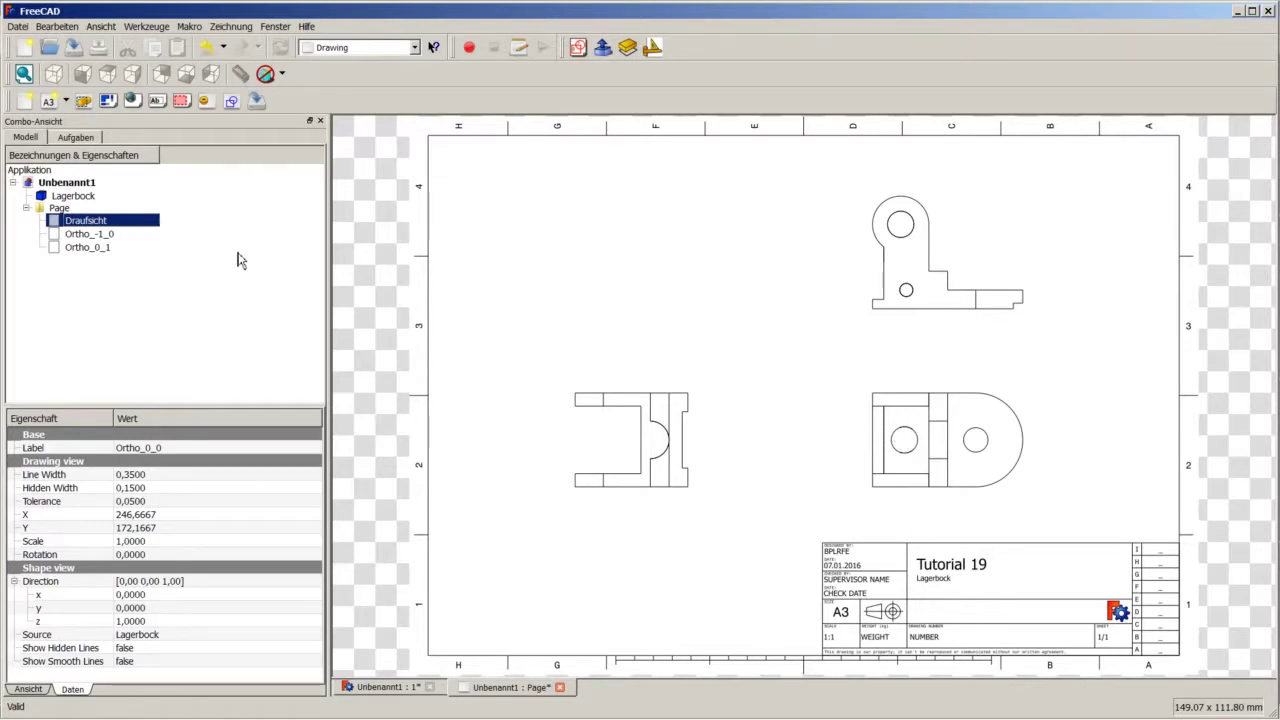
# Step: Check Ortho_-1_0's direction 1, 0, 0 against the 3D bracket, then reselect it on the sheet
pyautogui.click(86, 235)
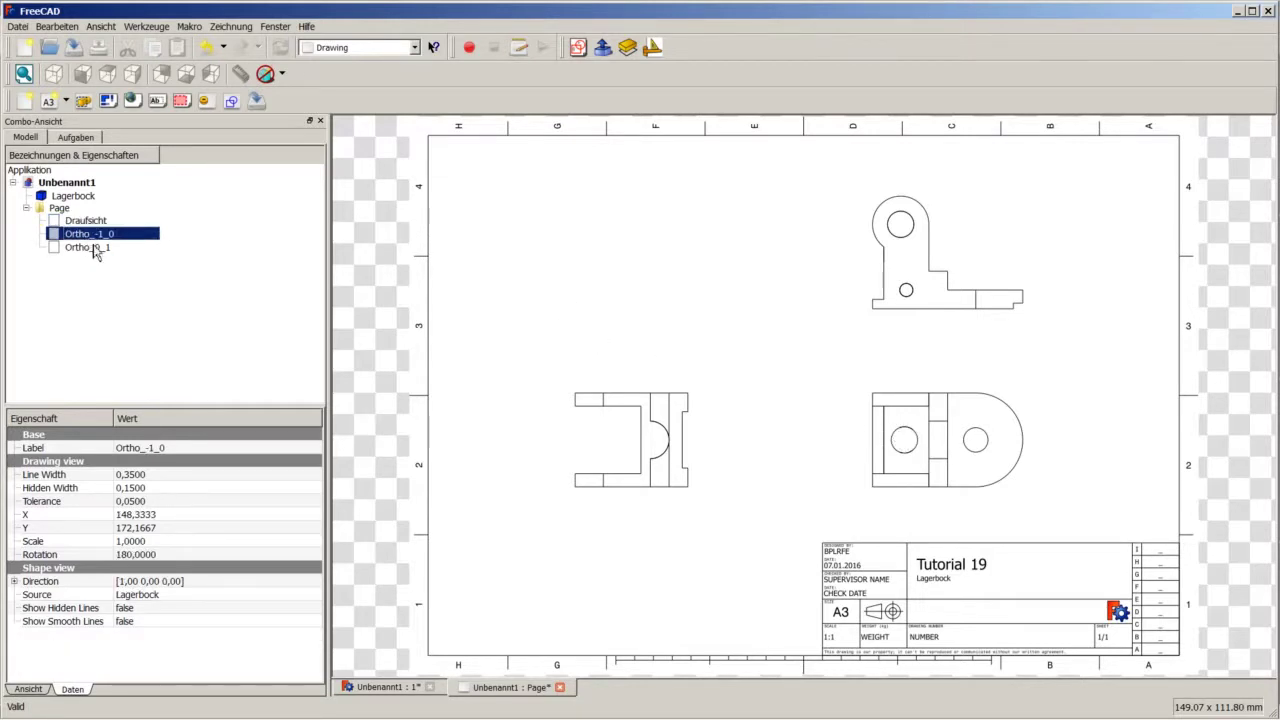
pyautogui.click(14, 581)
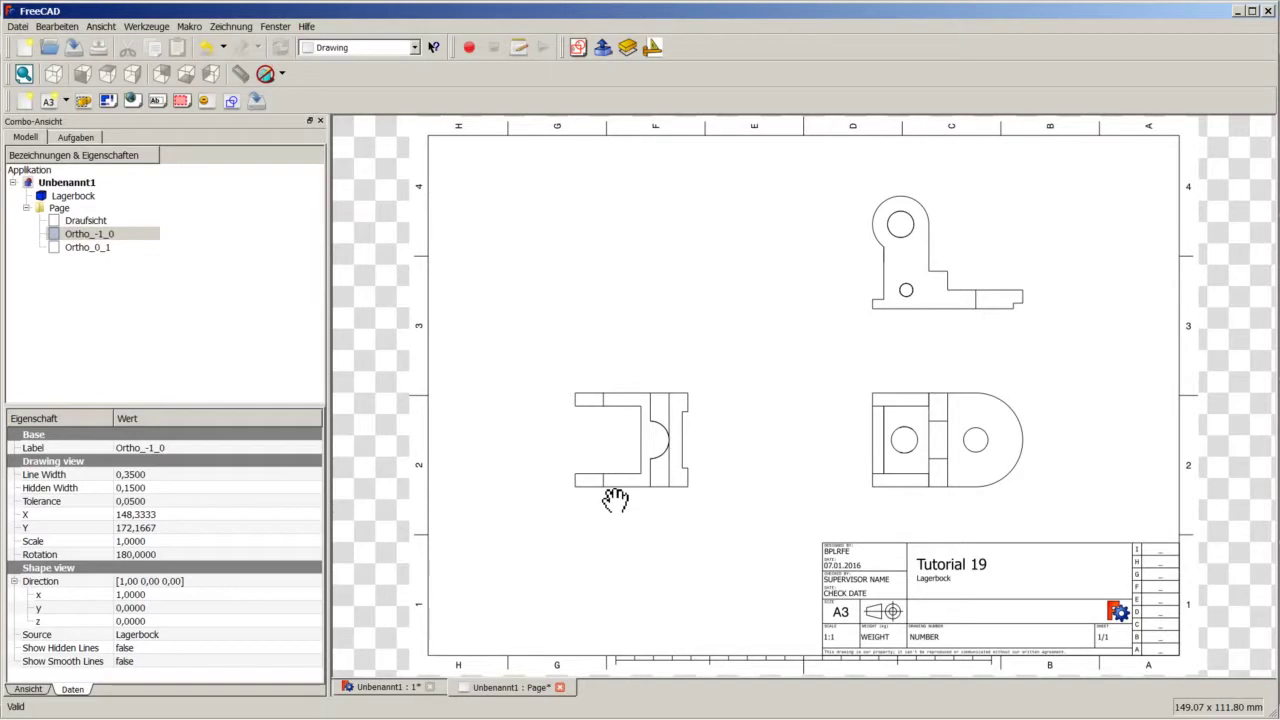
pyautogui.click(387, 689)
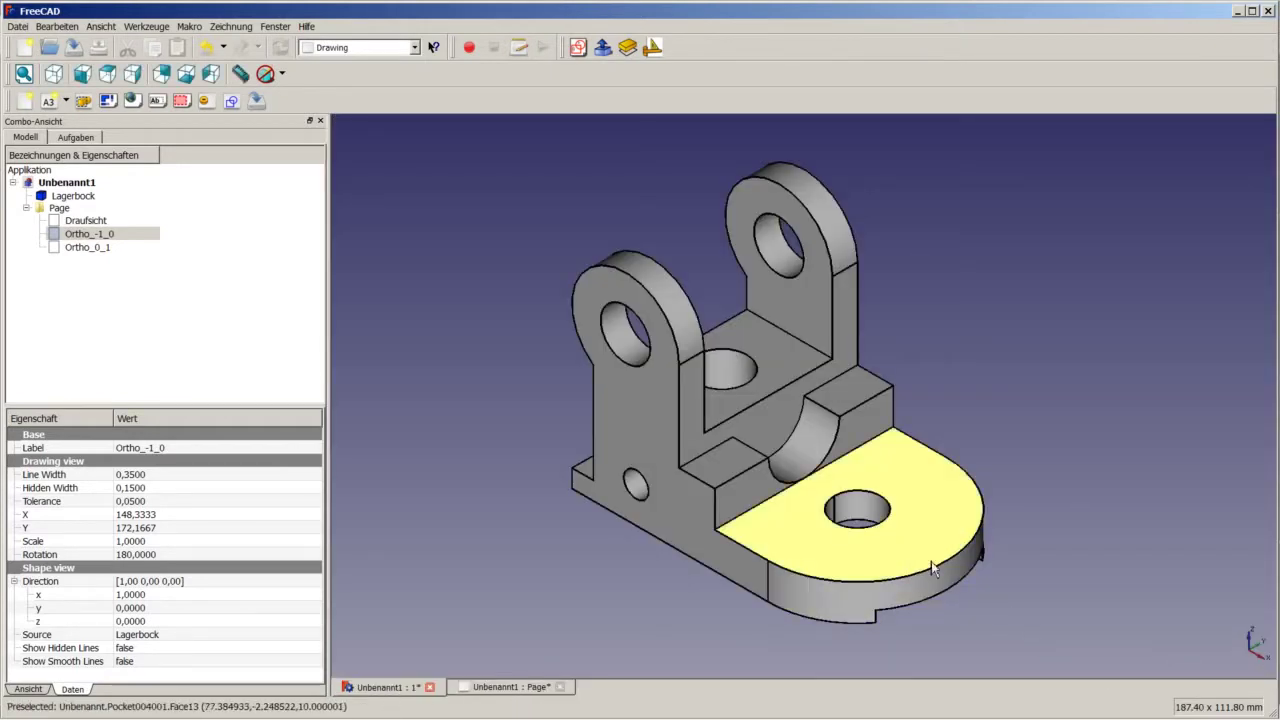
pyautogui.click(508, 688)
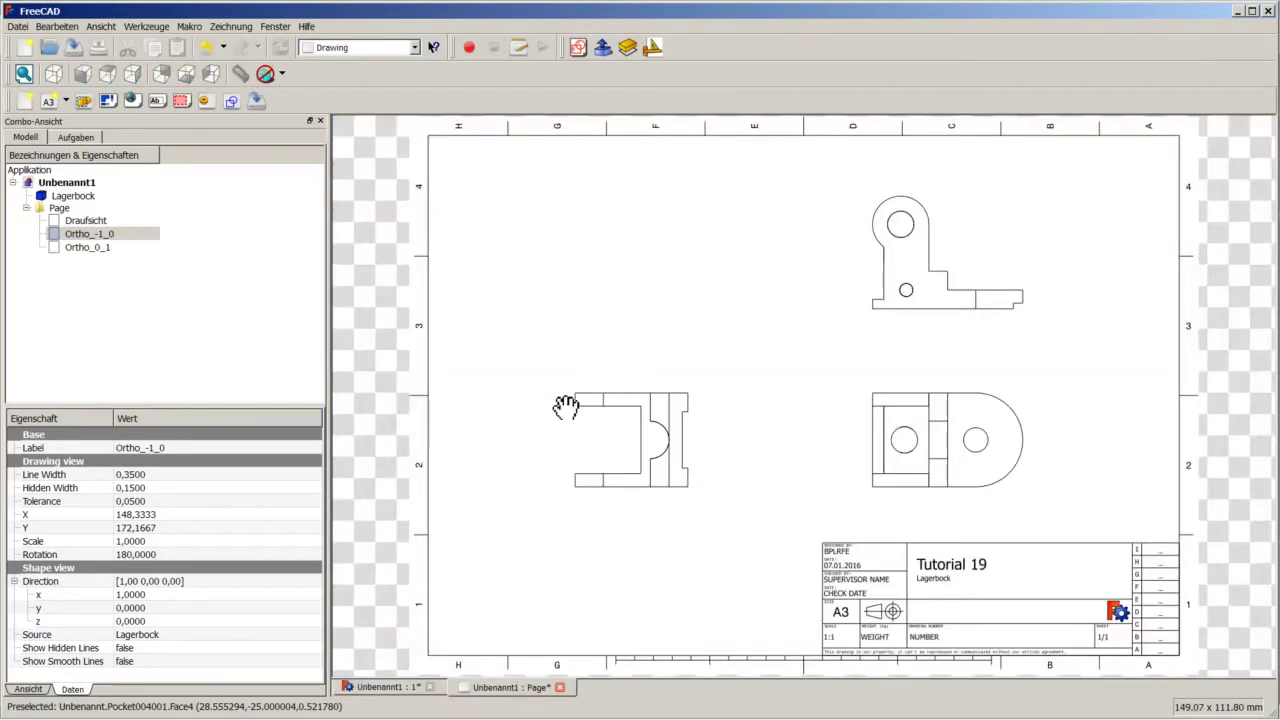
pyautogui.click(124, 238)
# Step: Rename the Ortho_-1_0 tree entry to 'Vorderansicht' using Umbenennen
pyautogui.rightClick(115, 240)
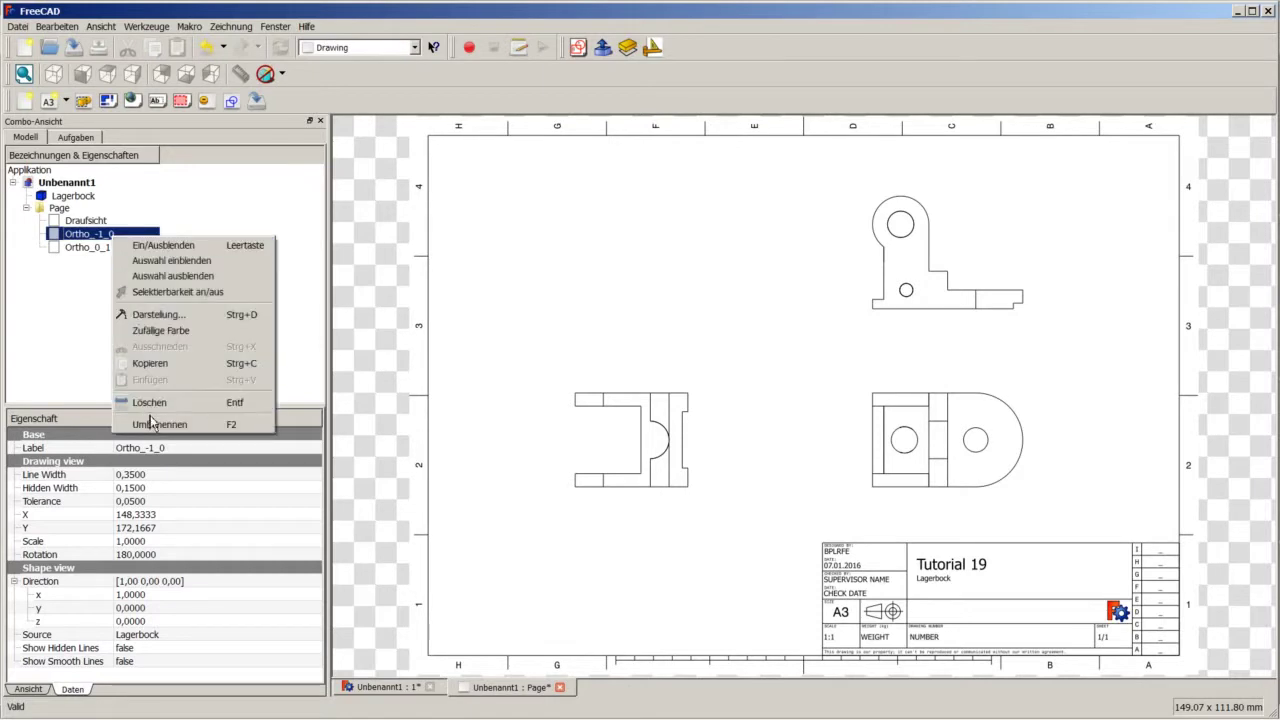
pyautogui.click(200, 432)
pyautogui.write('Vorderans')
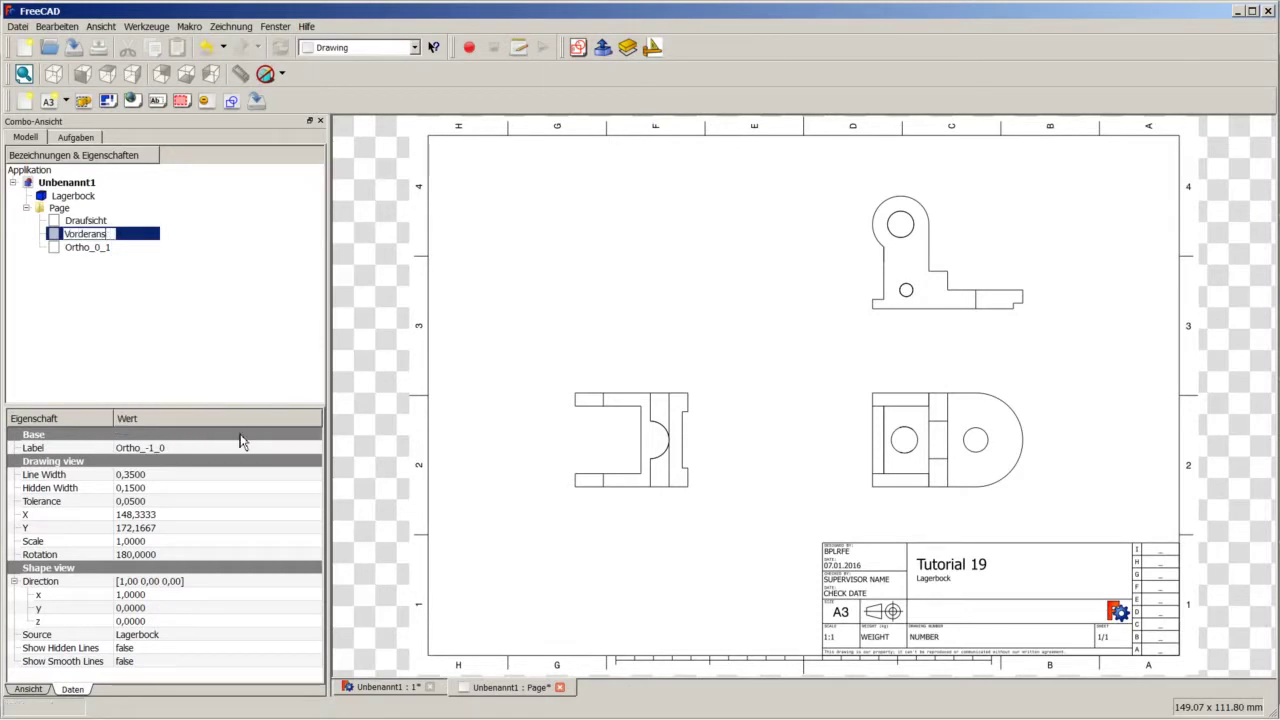
pyautogui.write('icht')
pyautogui.press('Return')
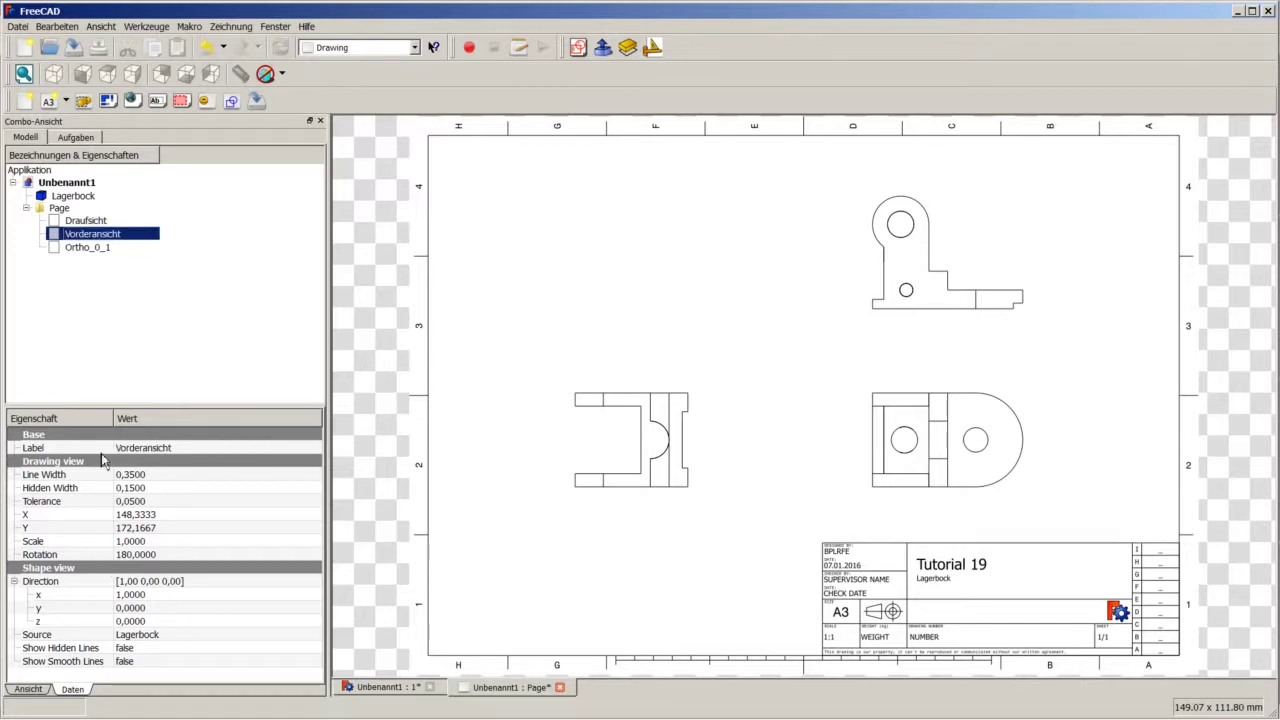
# Step: Check Ortho_0_1's direction 0, -1, 0 and rotation 90 against the 3D bracket, then return
pyautogui.click(88, 249)
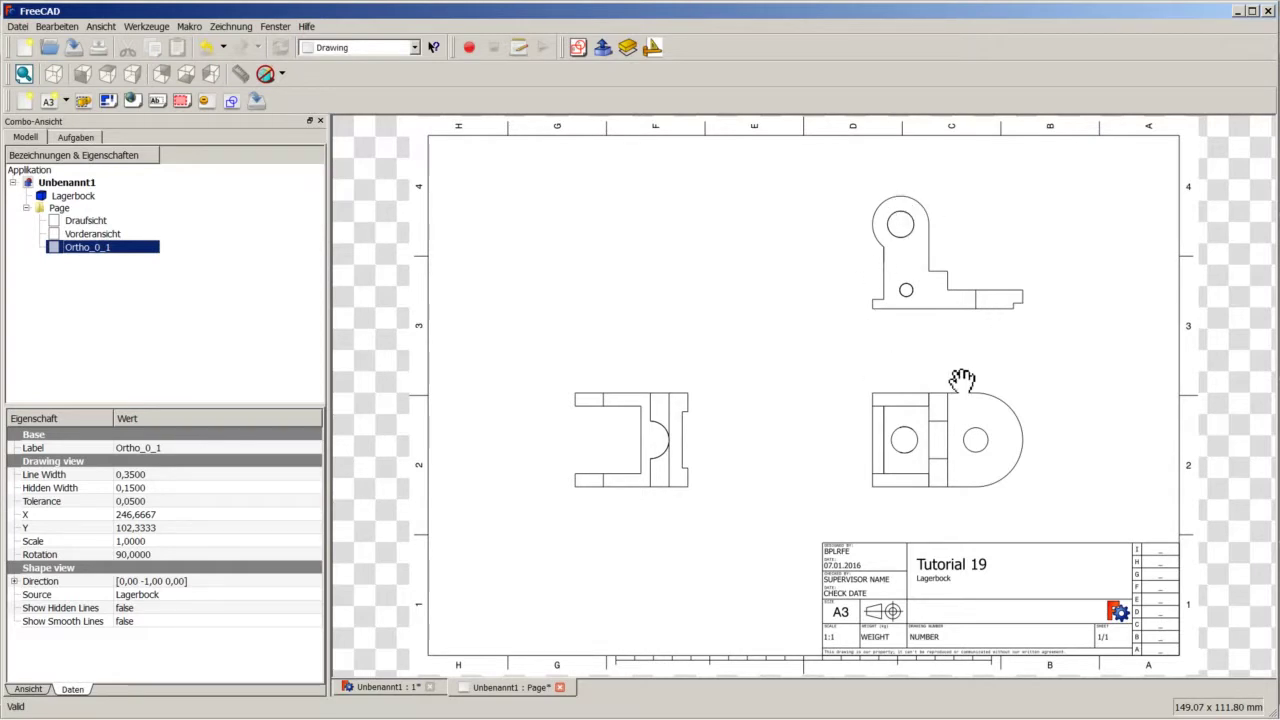
pyautogui.click(14, 581)
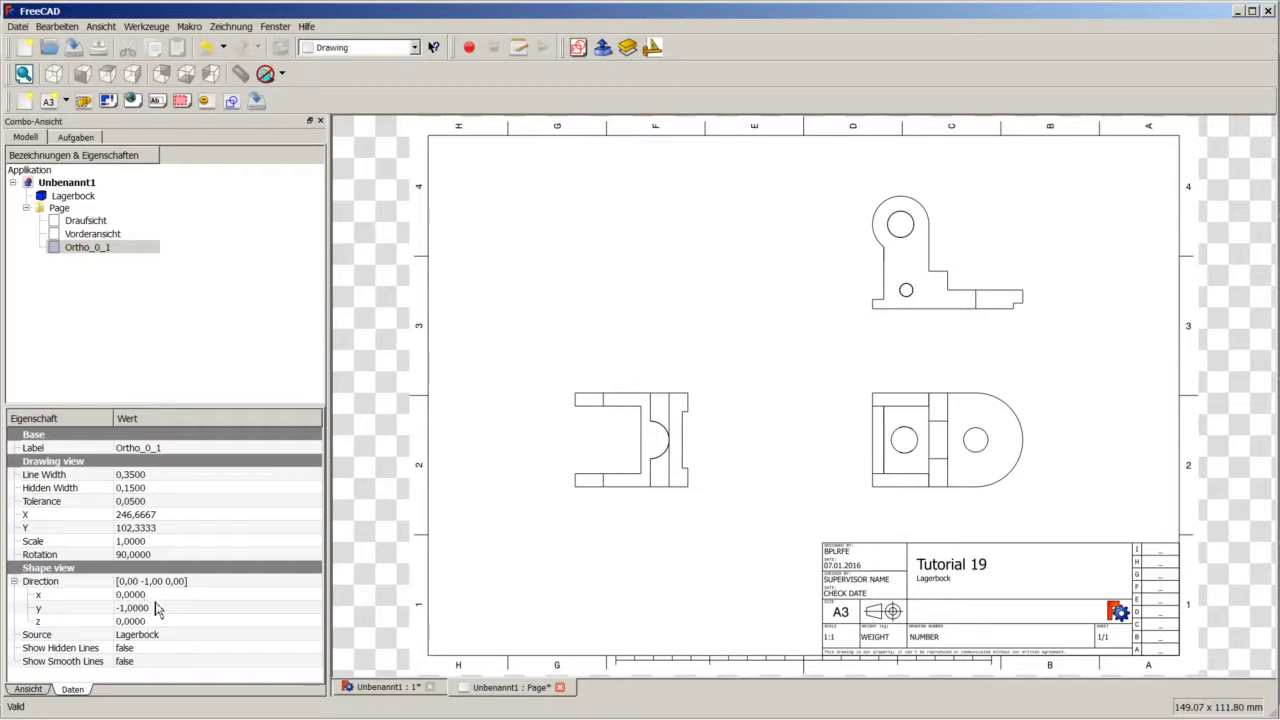
pyautogui.click(363, 690)
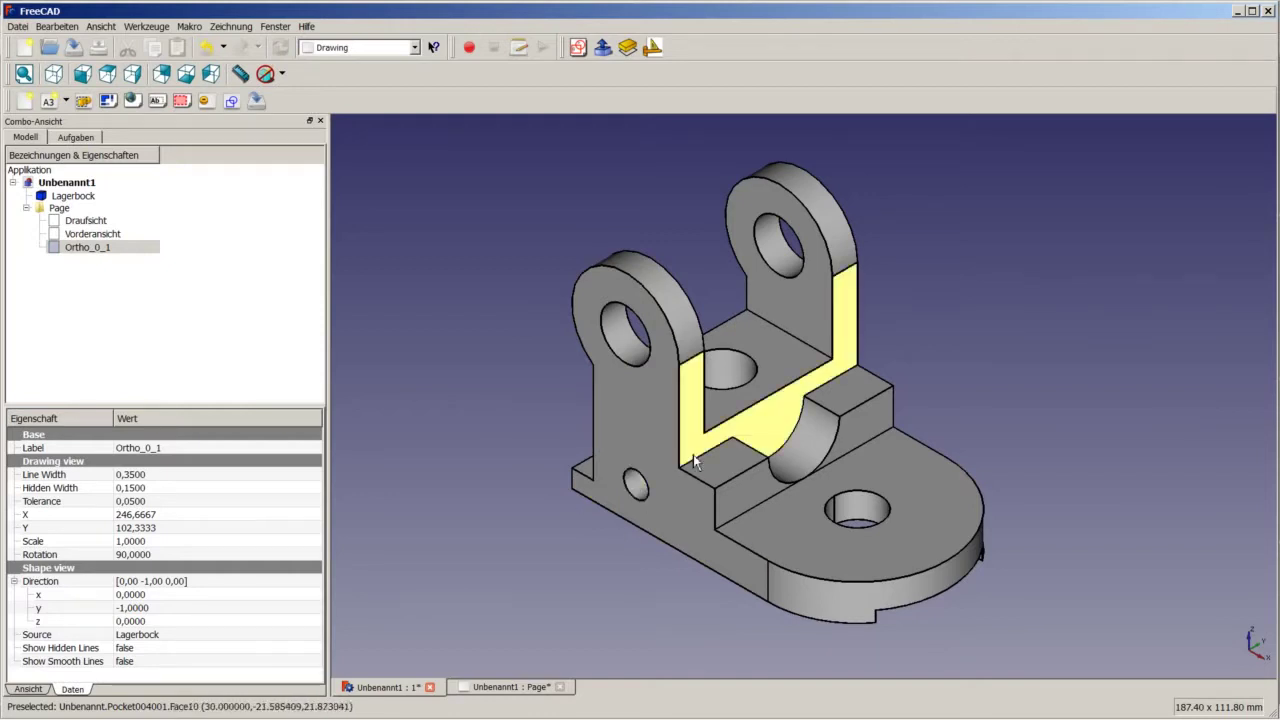
pyautogui.click(491, 688)
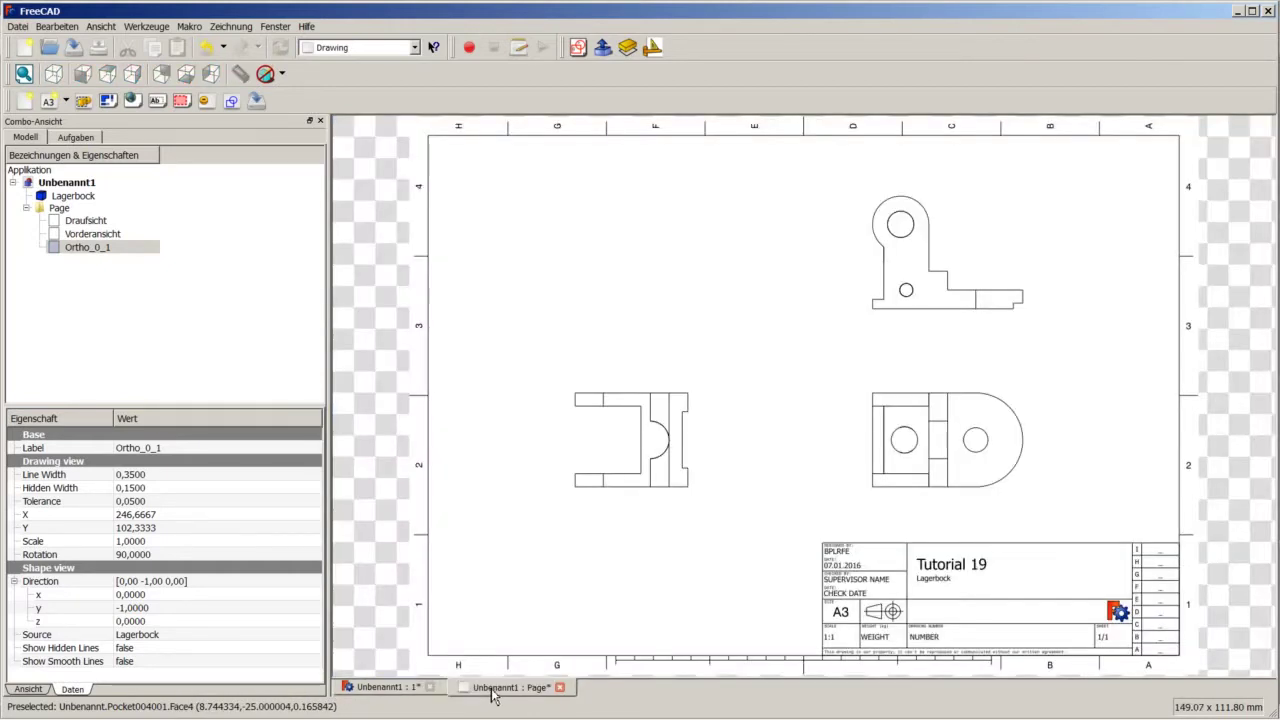
# Step: Rename the Ortho_0_1 tree entry to 'Links', then select Vorderansicht to show its properties
pyautogui.rightClick(100, 257)
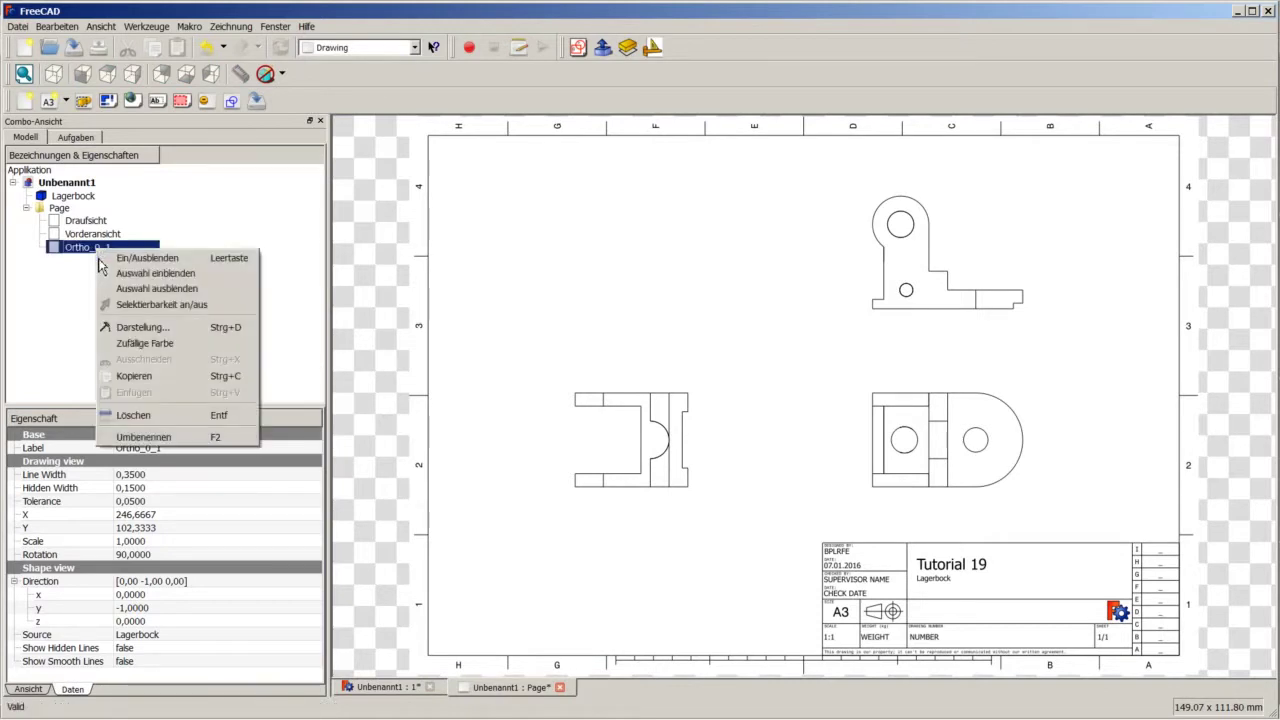
pyautogui.click(137, 436)
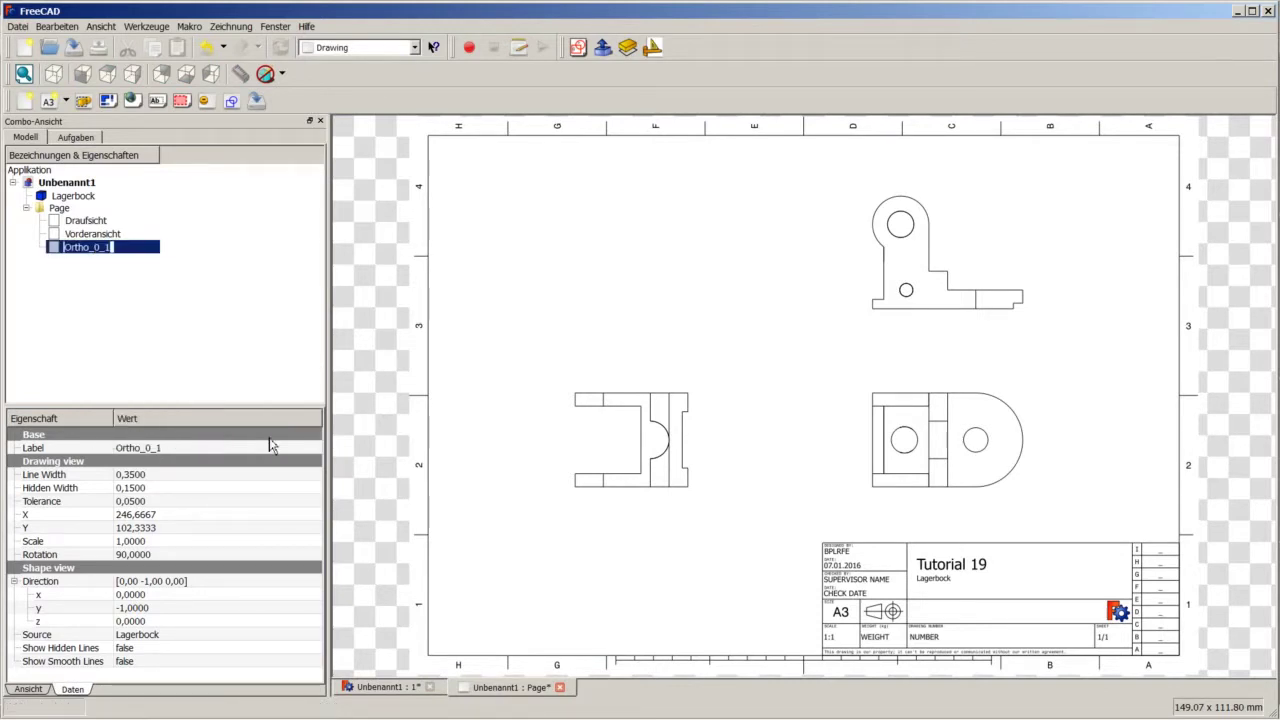
pyautogui.write('Links')
pyautogui.press('Return')
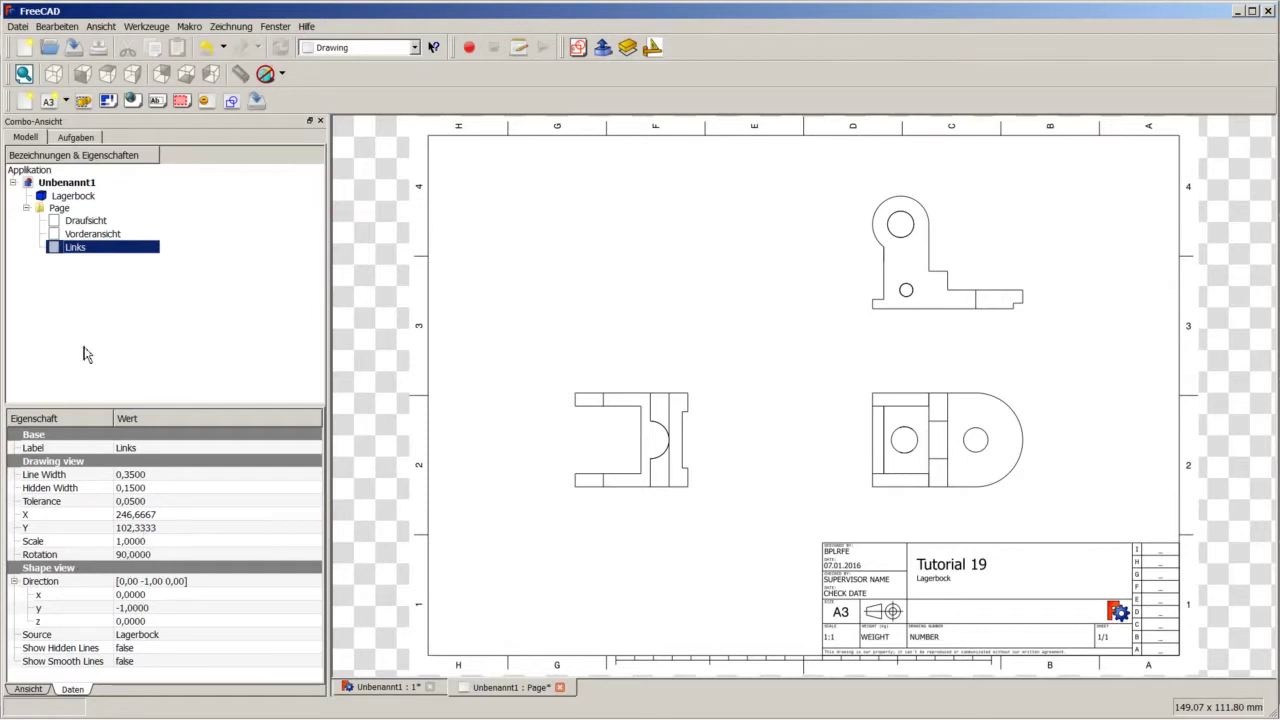
pyautogui.click(90, 235)
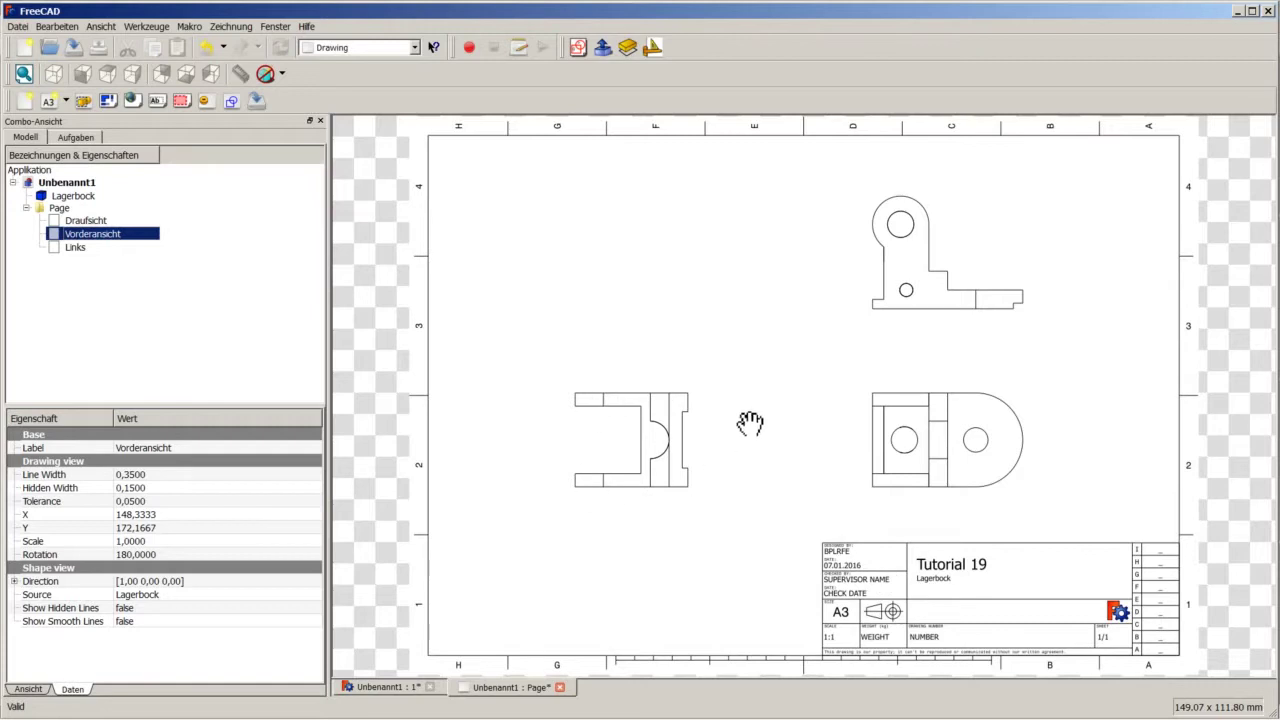
# Step: Select Draufsicht to see its X 246,6667, Y 172,1667, scale 1, direction 0, 0, 1
pyautogui.click(101, 222)
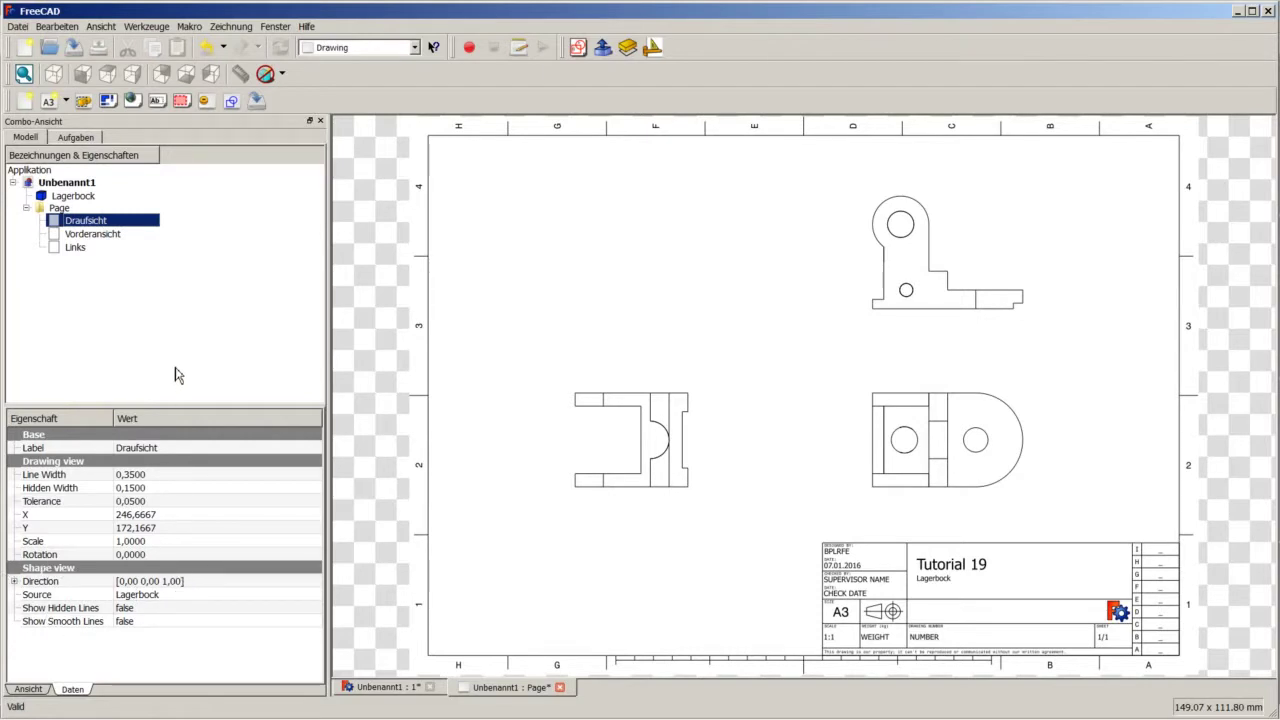
# Step: Add a fourth view named View of the Lagerbock part to the A3 Page
pyautogui.click(74, 198)
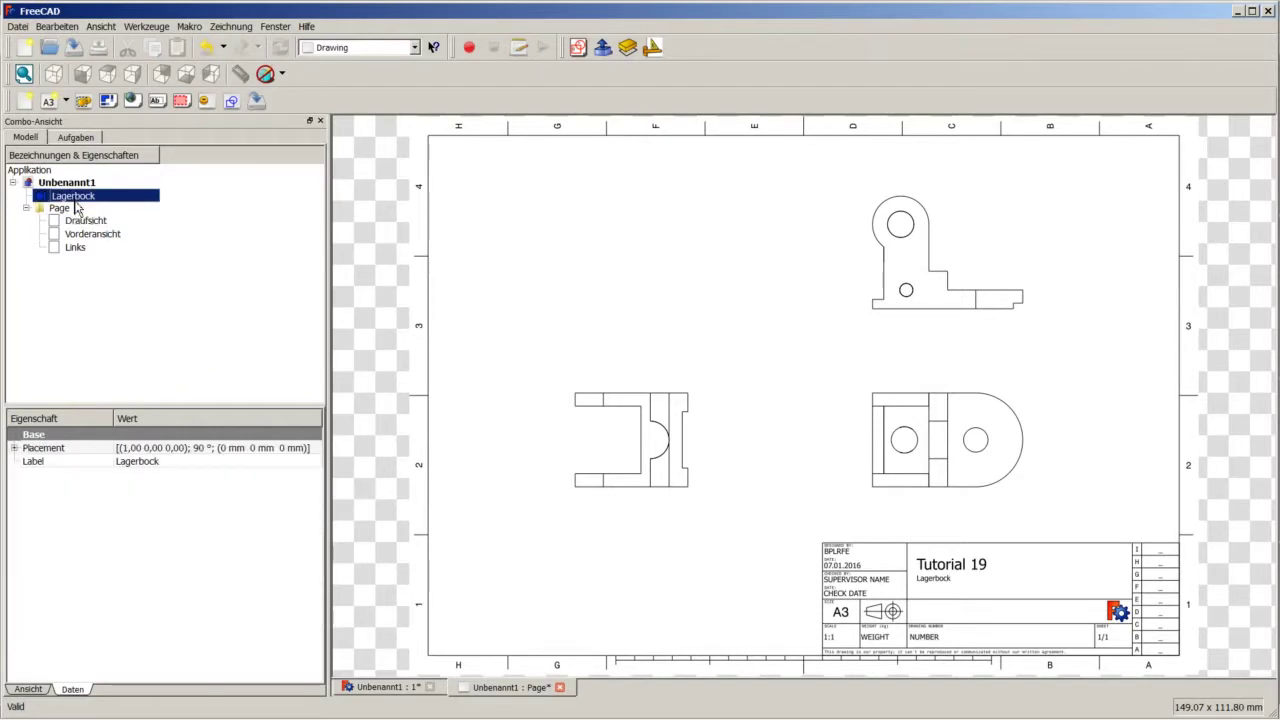
pyautogui.keyDown('ctrl'); pyautogui.click(68, 209); pyautogui.keyUp('ctrl')
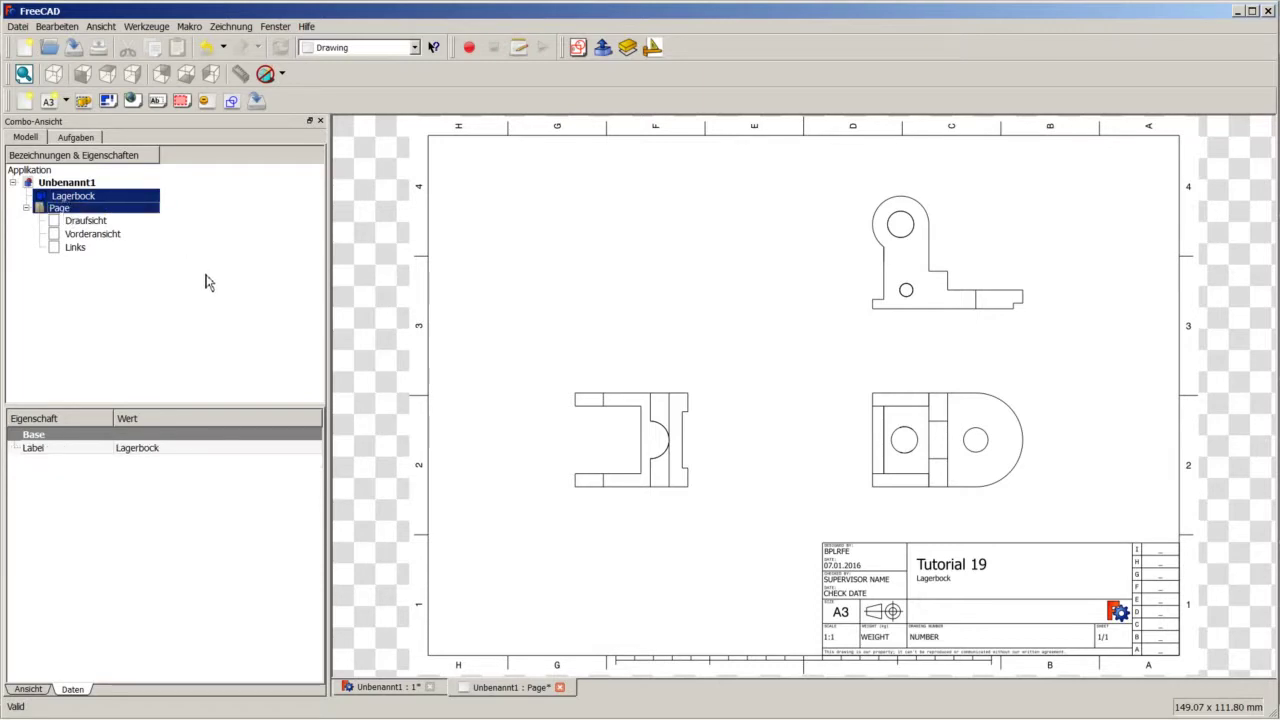
pyautogui.click(85, 103)
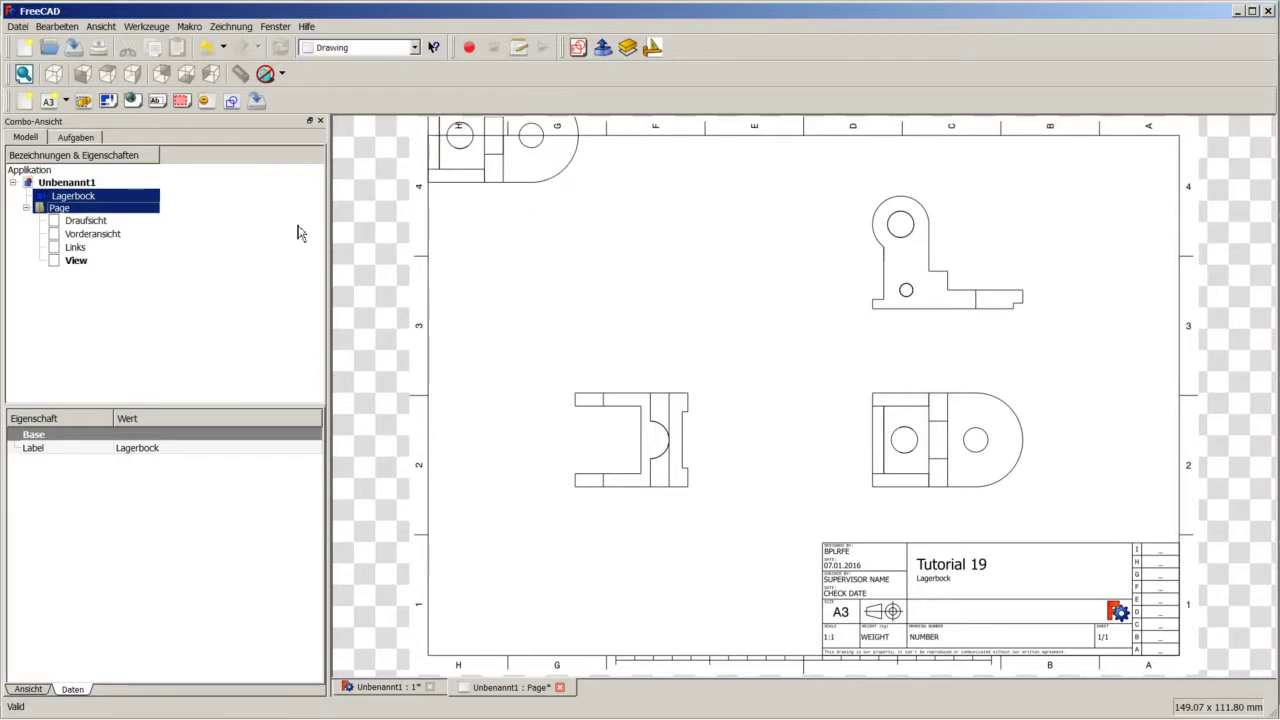
# Step: Set the new View's X and Y positions to 80 and 80
pyautogui.click(85, 264)
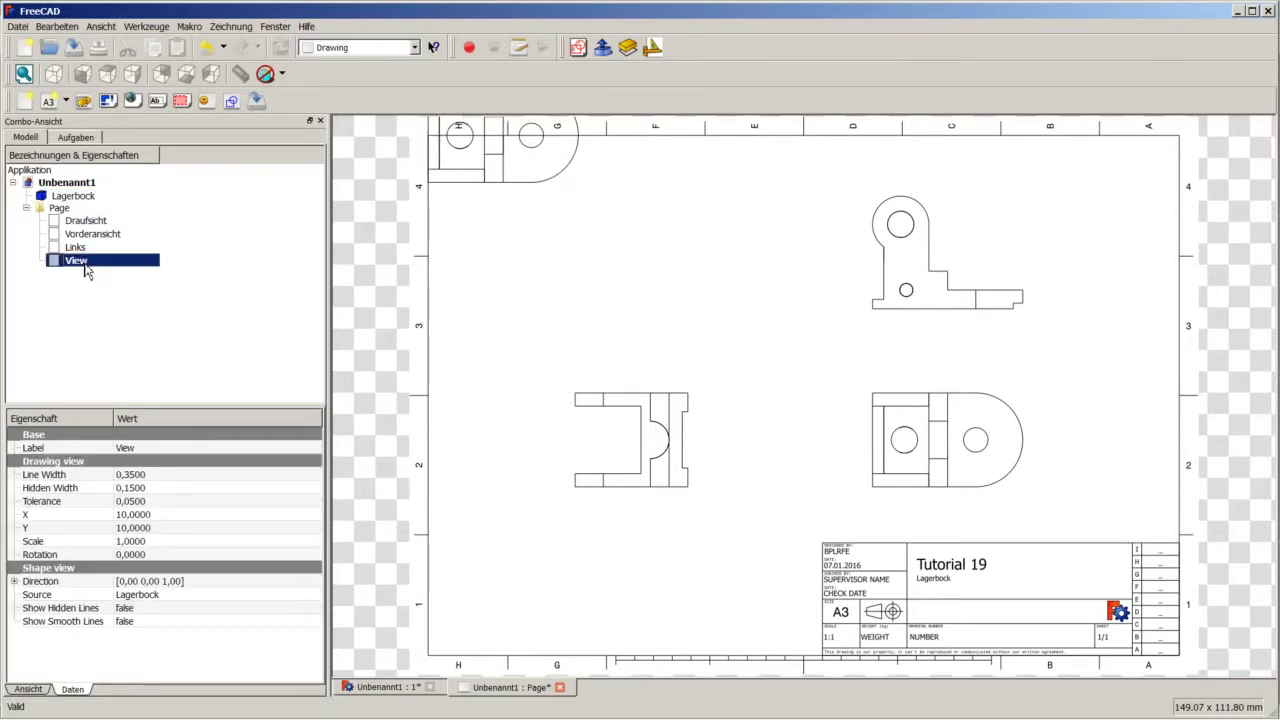
pyautogui.click(166, 515)
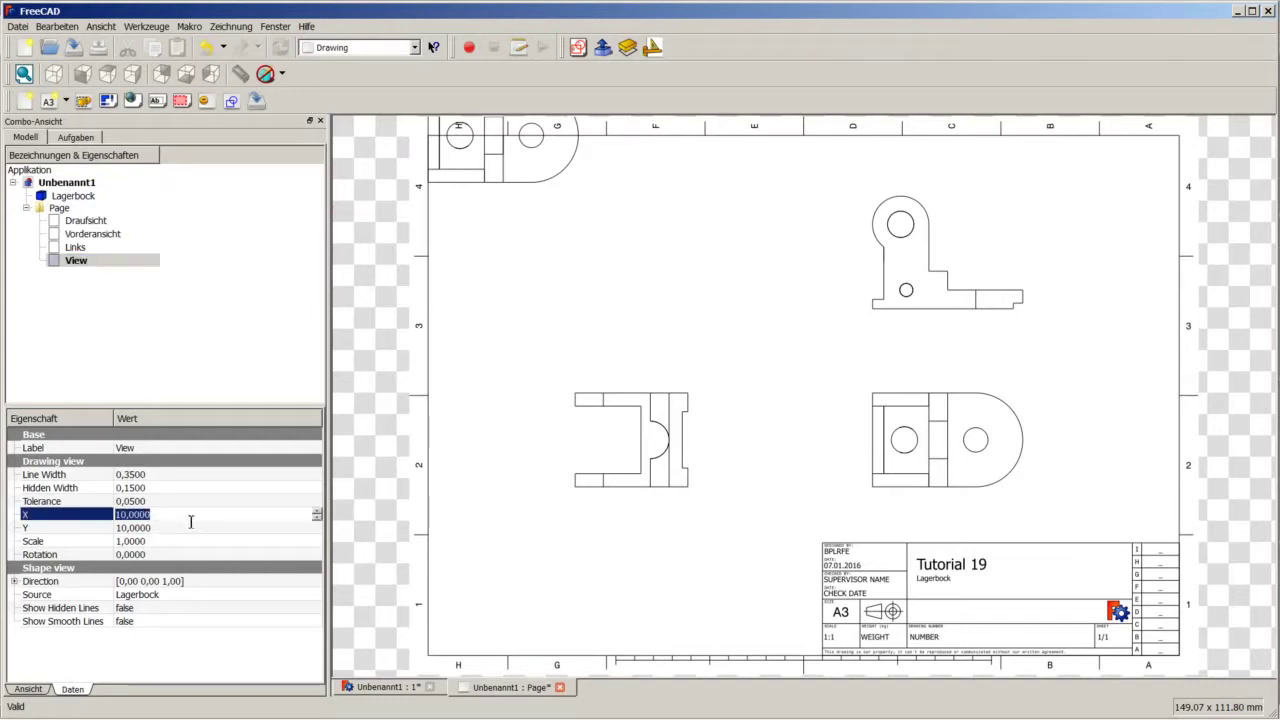
pyautogui.write('80')
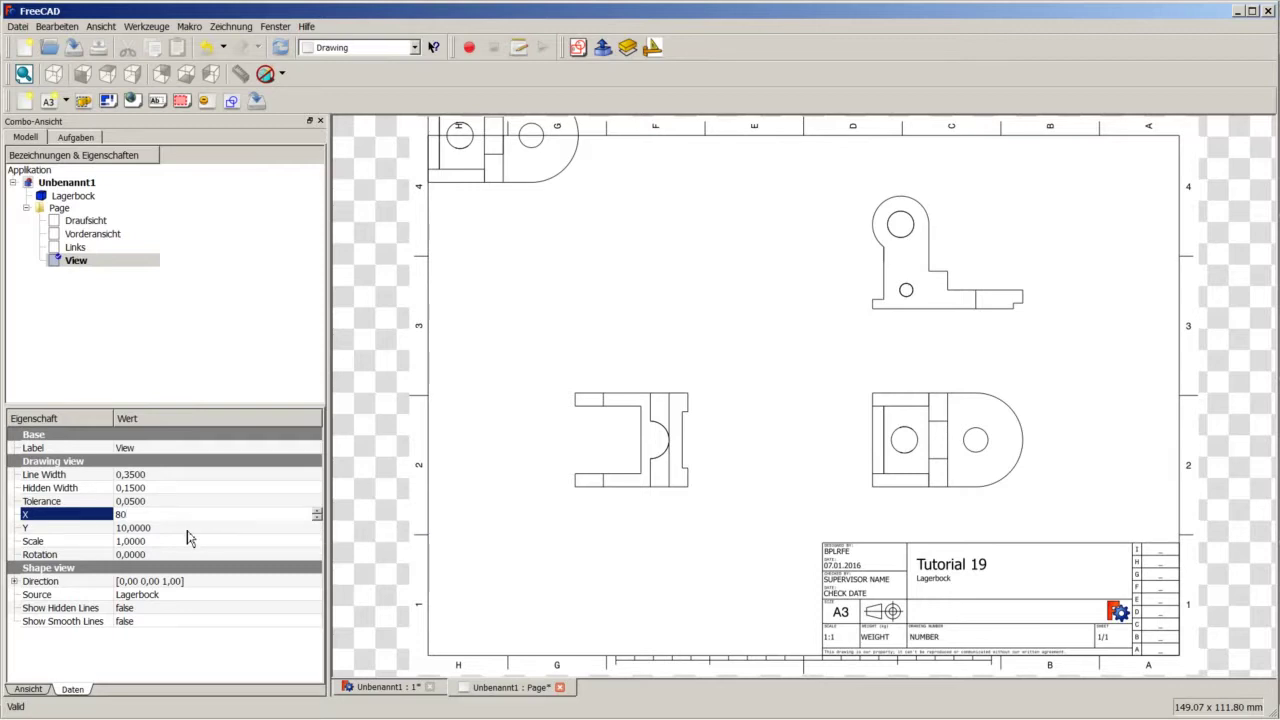
pyautogui.click(188, 528)
pyautogui.write('80')
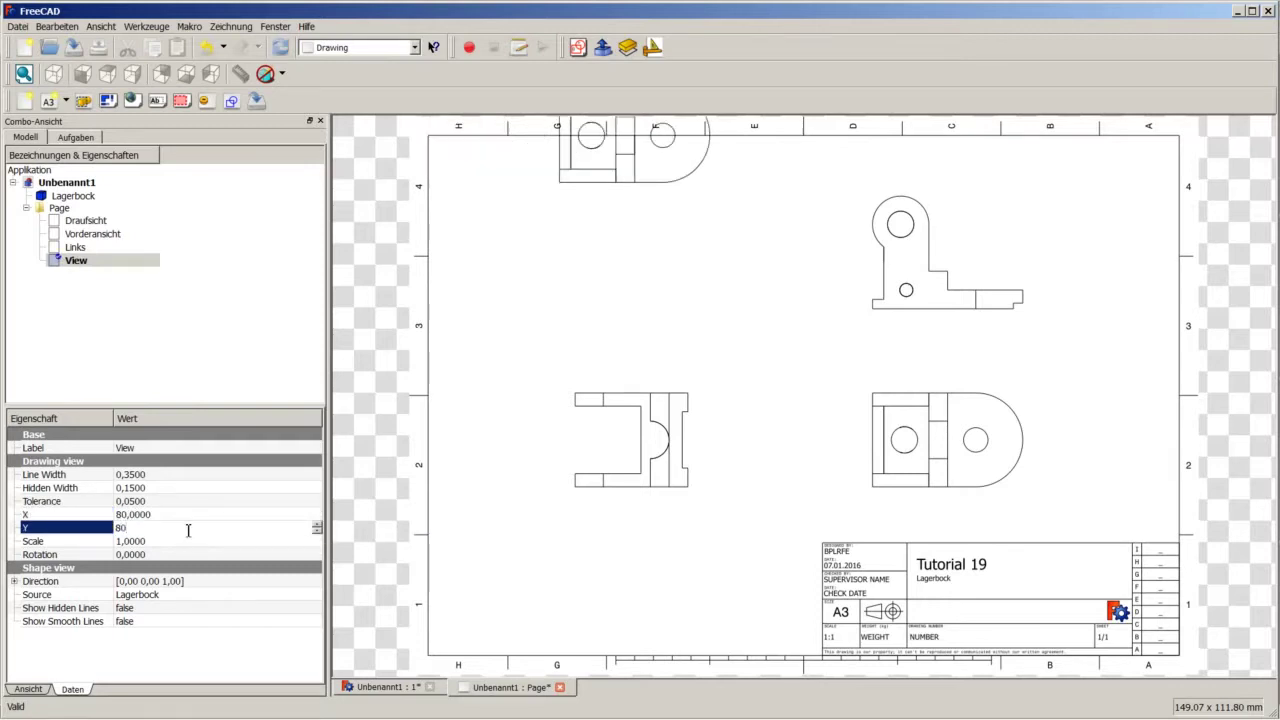
pyautogui.hotkey('shift', 'Tab')
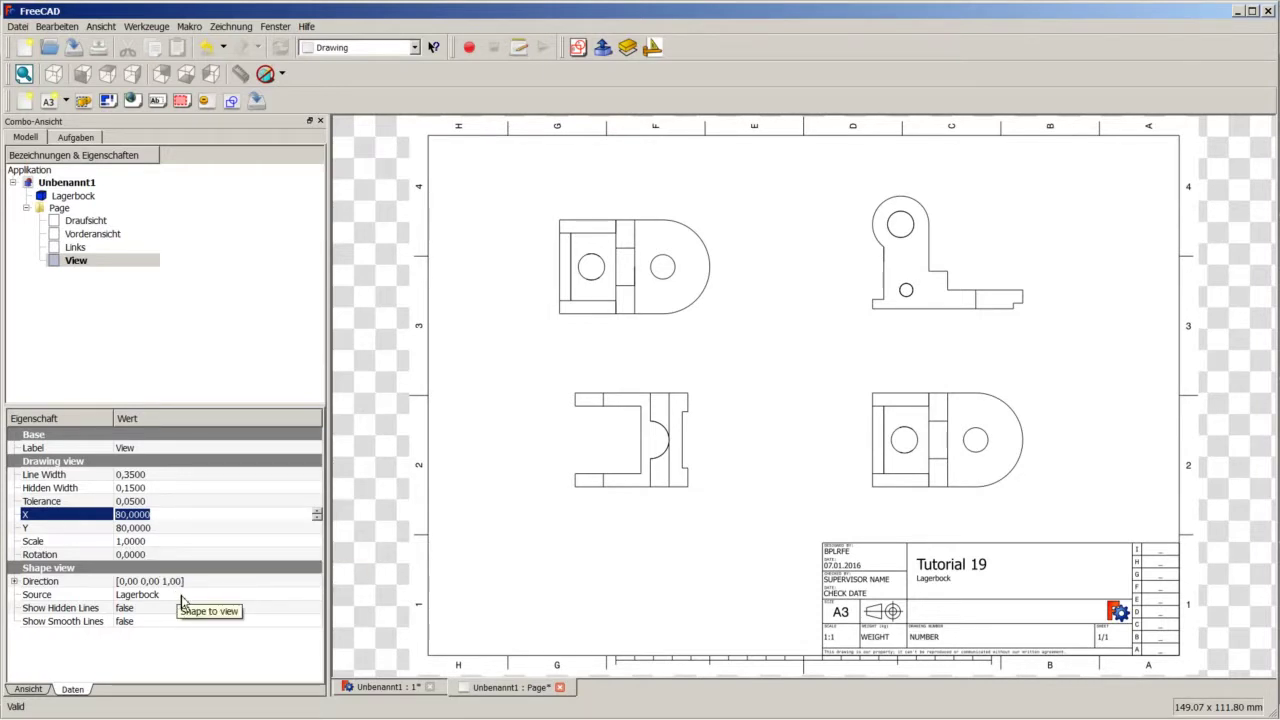
pyautogui.click(14, 581)
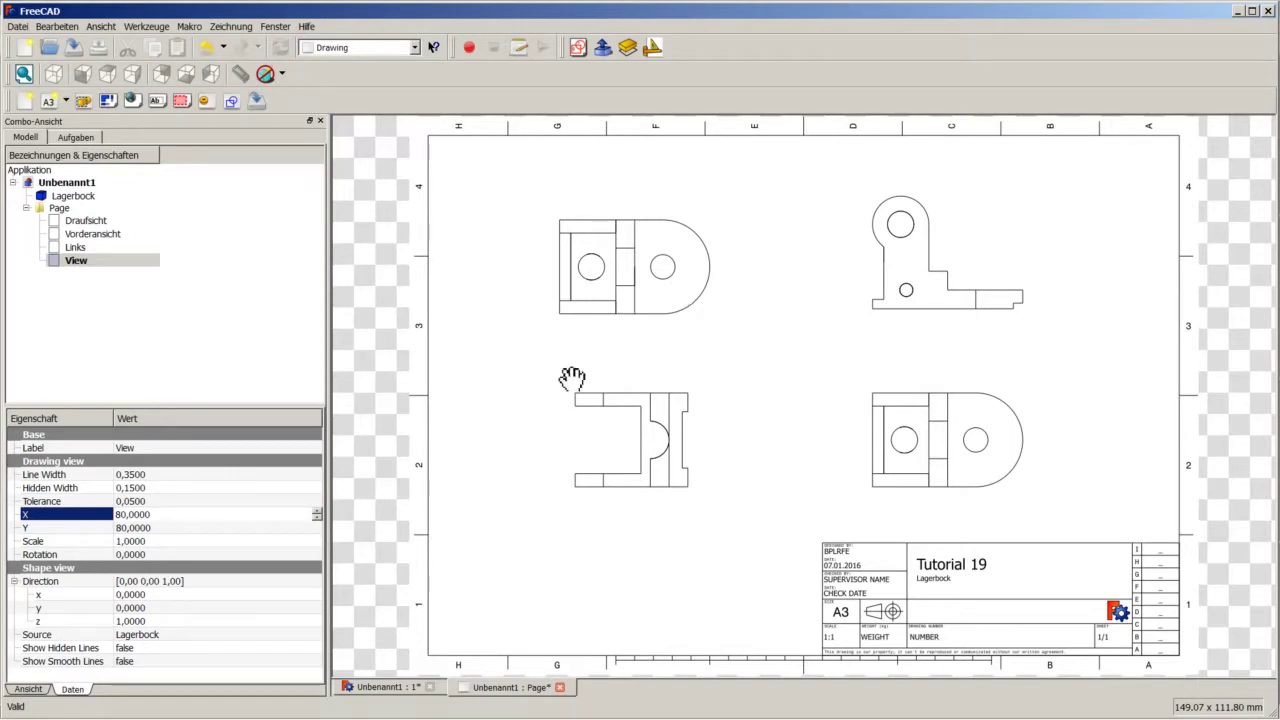
# Step: Make View isometric with direction 1, -1, 1 and 60° rotation, comparing against the 3D model
pyautogui.click(150, 596)
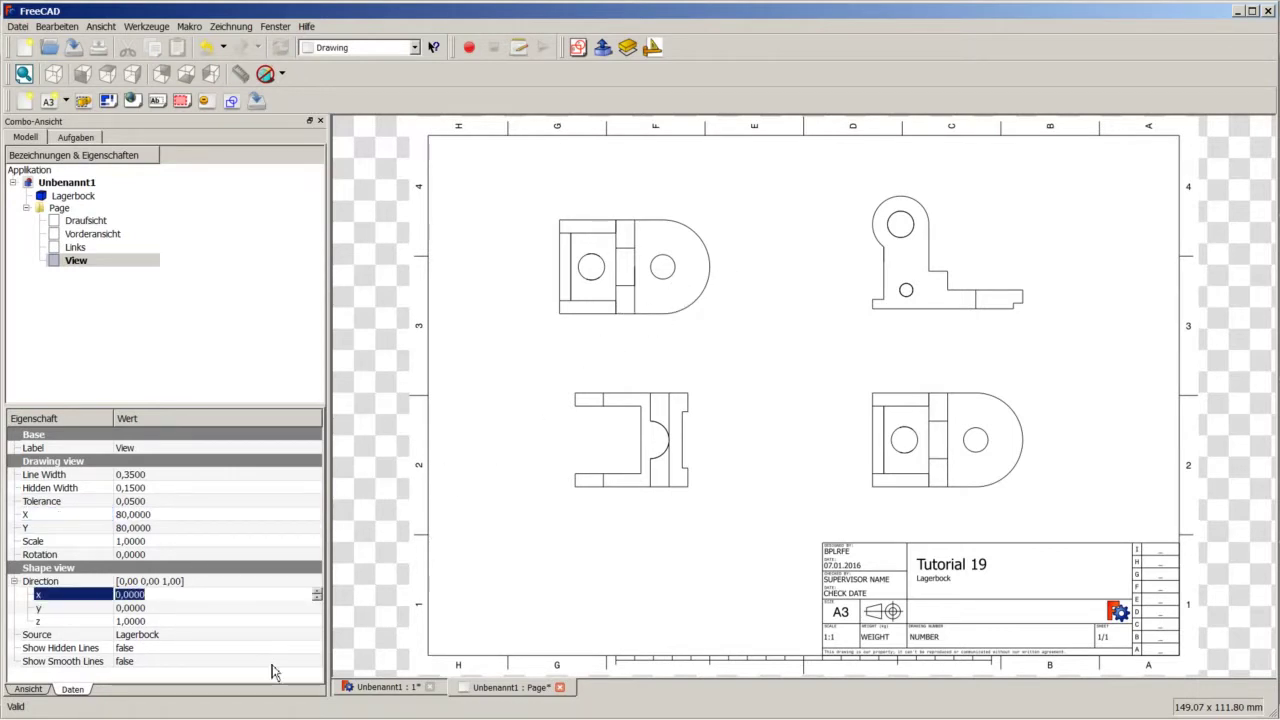
pyautogui.click(362, 687)
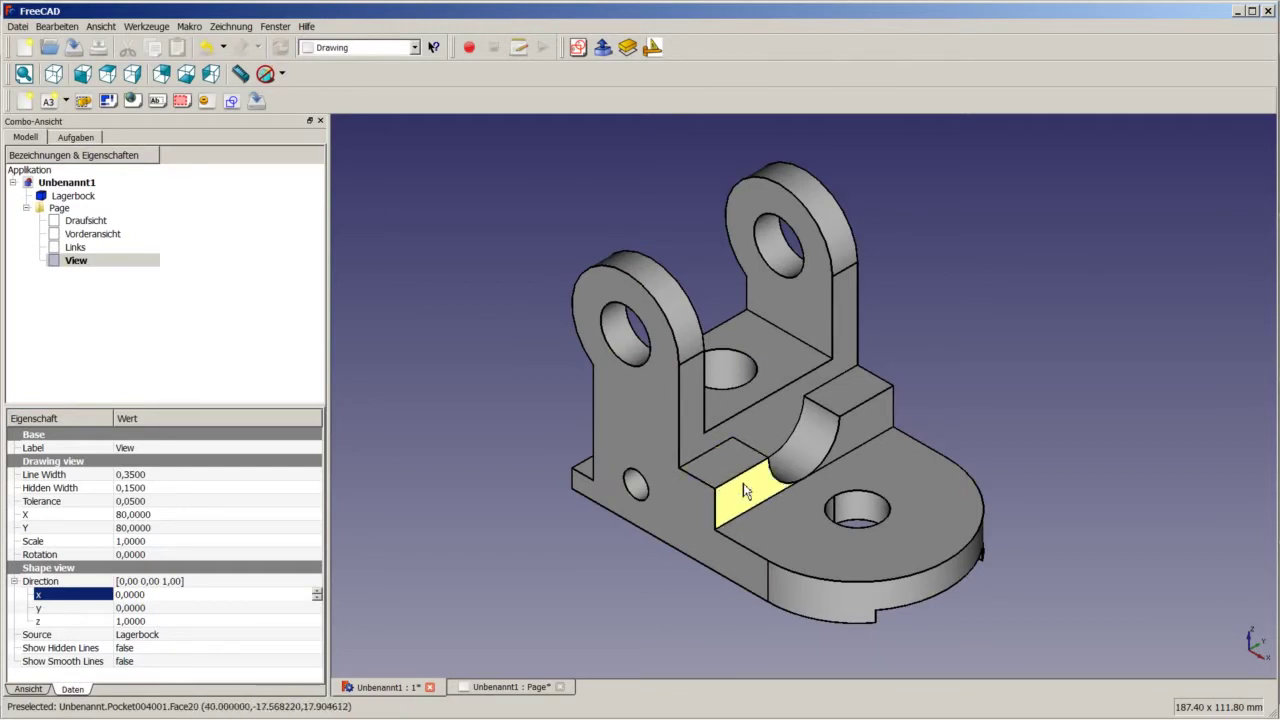
pyautogui.click(477, 690)
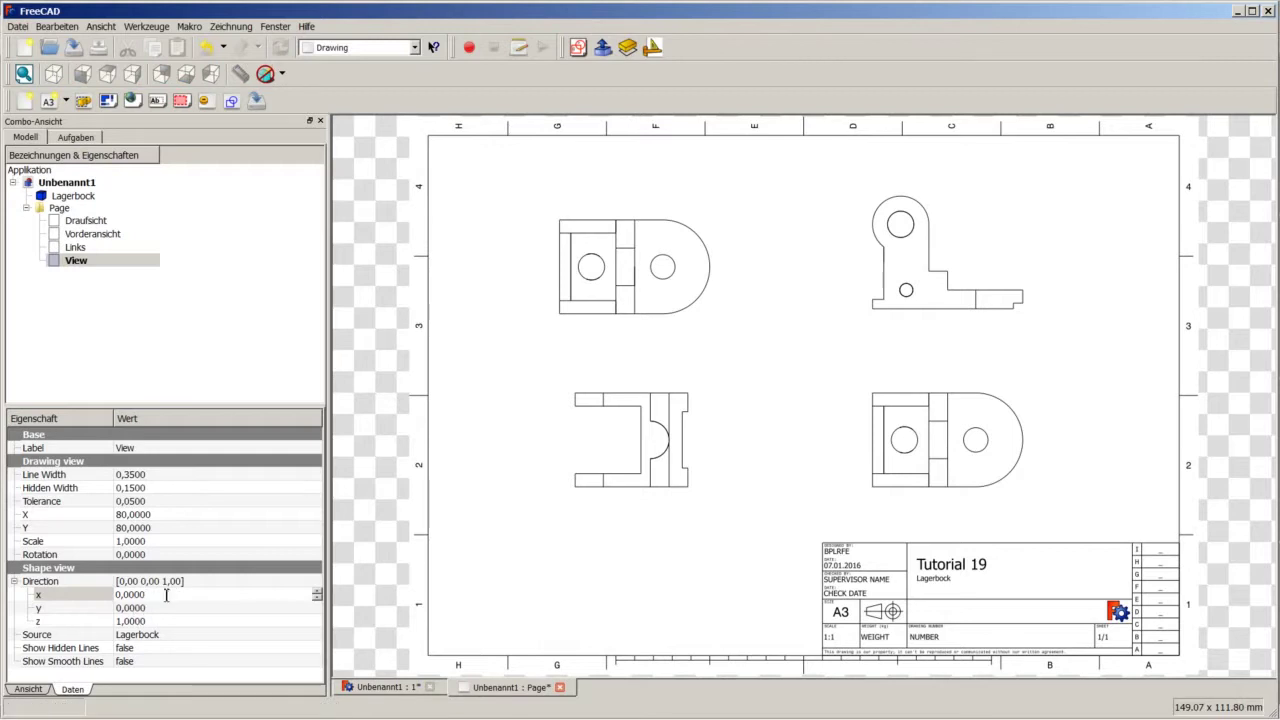
pyautogui.click(137, 595)
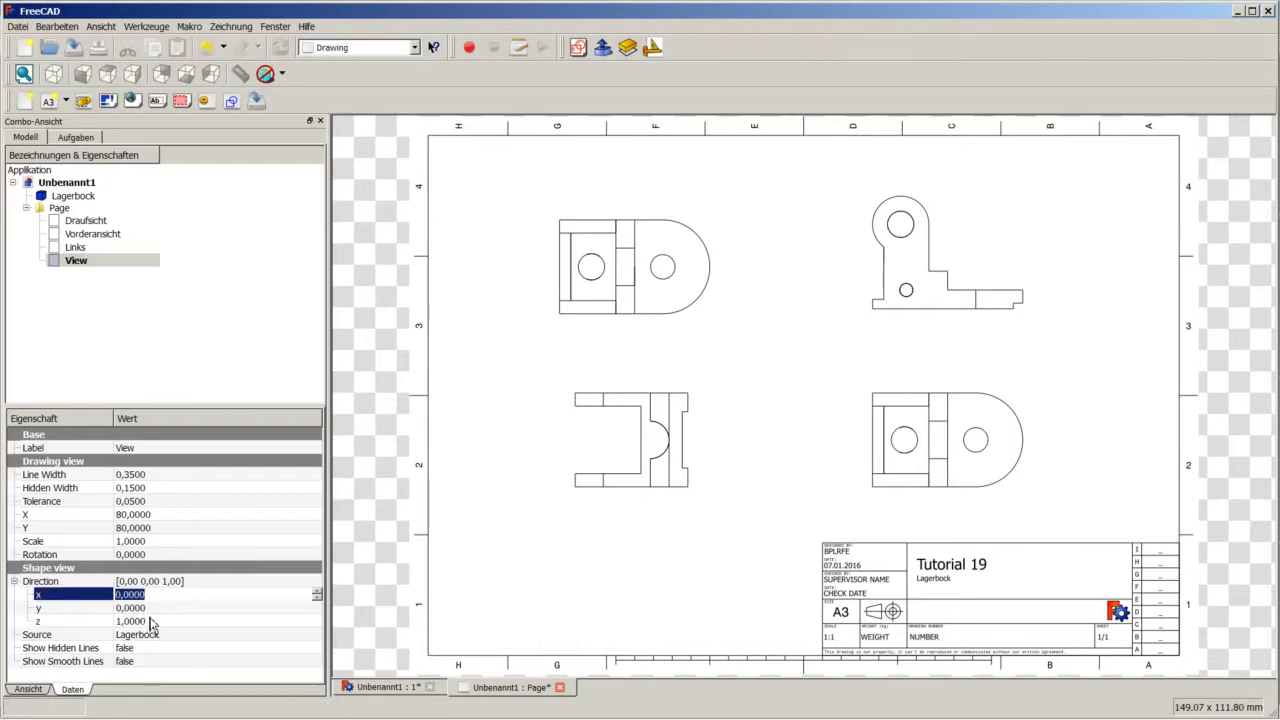
pyautogui.write('1')
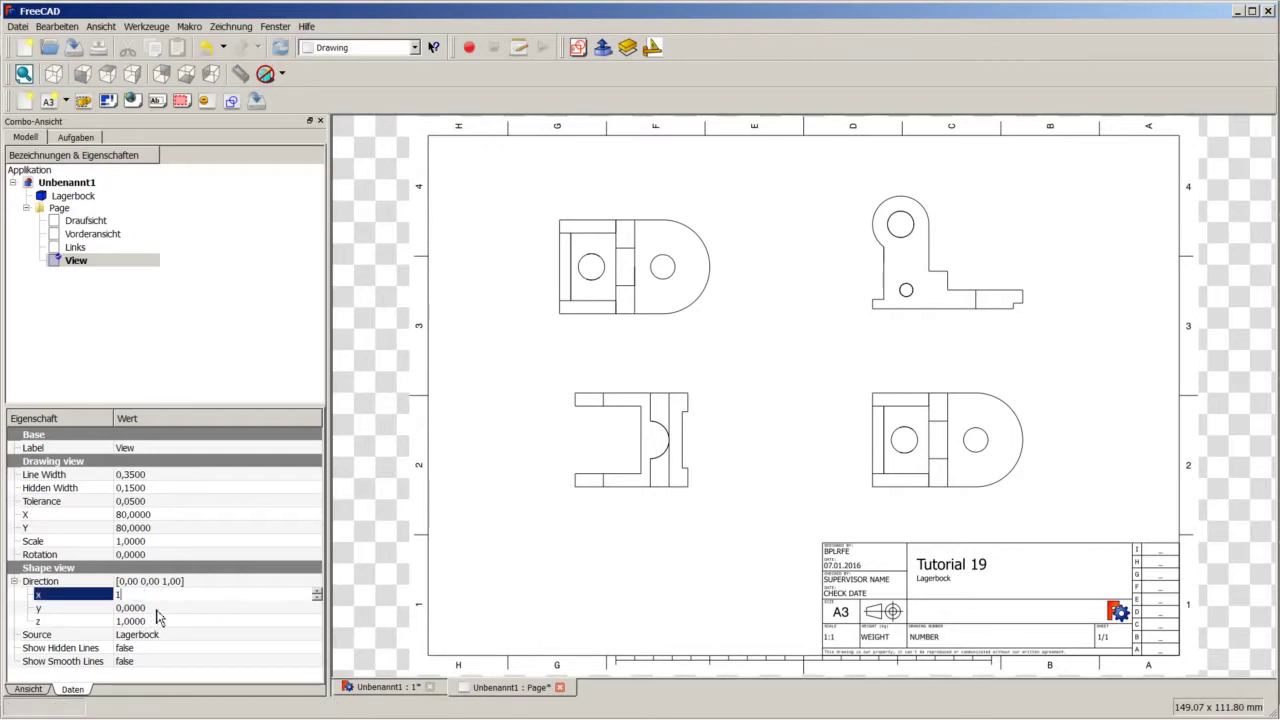
pyautogui.click(156, 609)
pyautogui.write('-1')
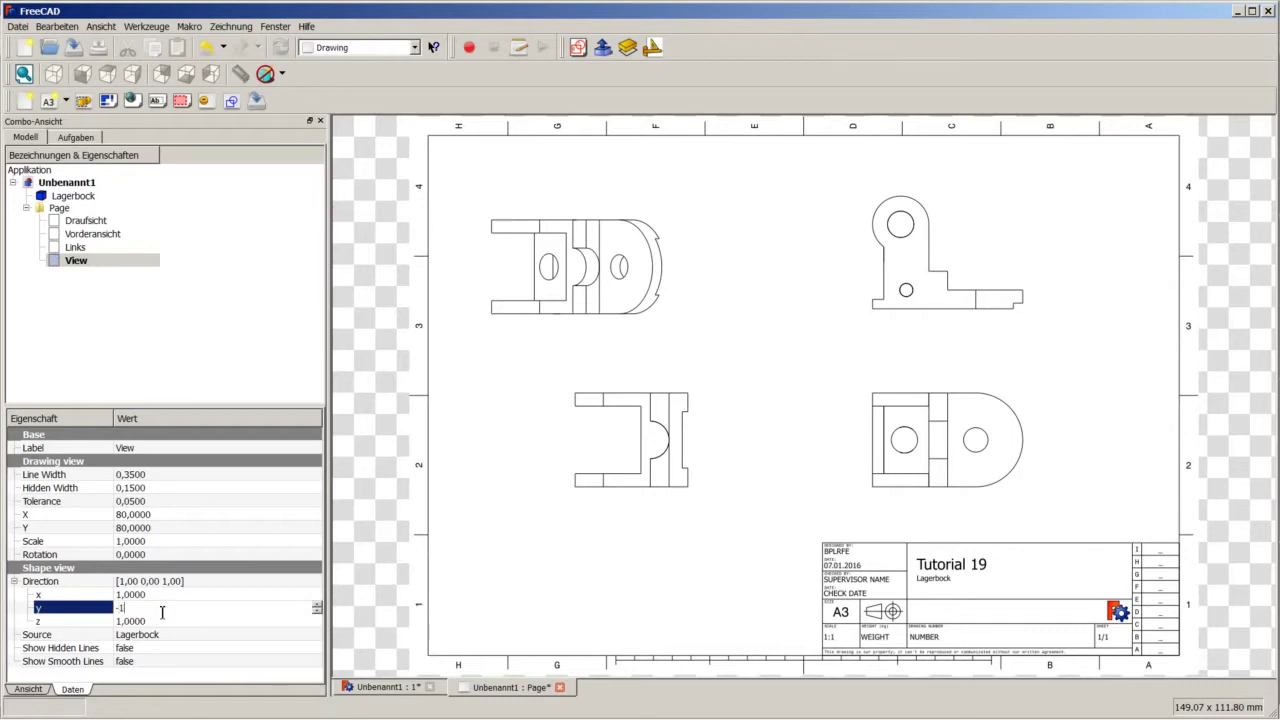
pyautogui.click(155, 622)
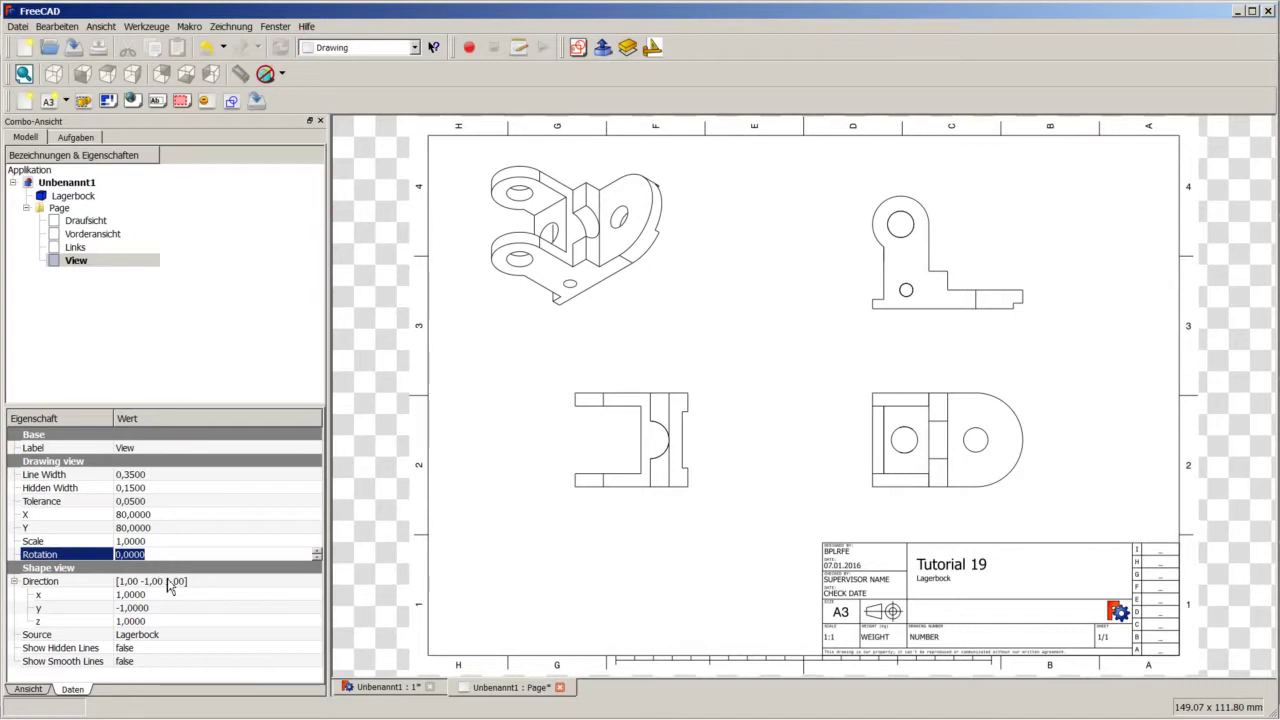
pyautogui.write('60')
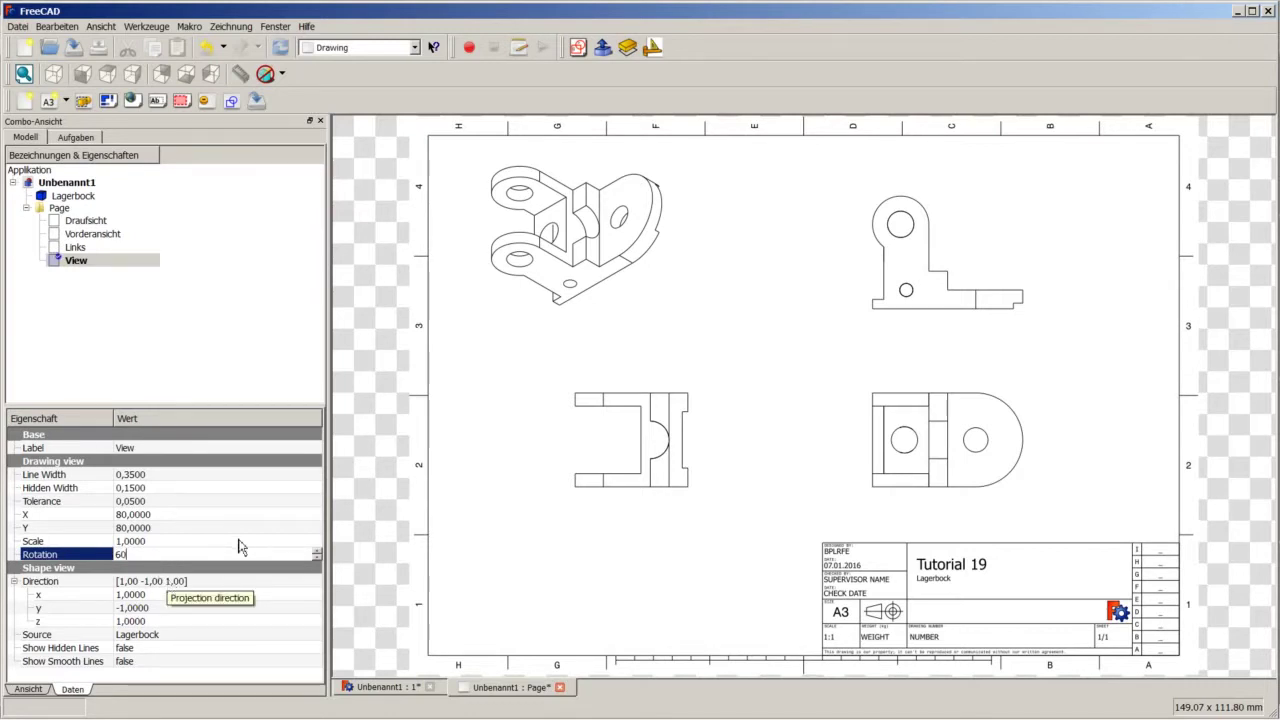
pyautogui.press('Return')
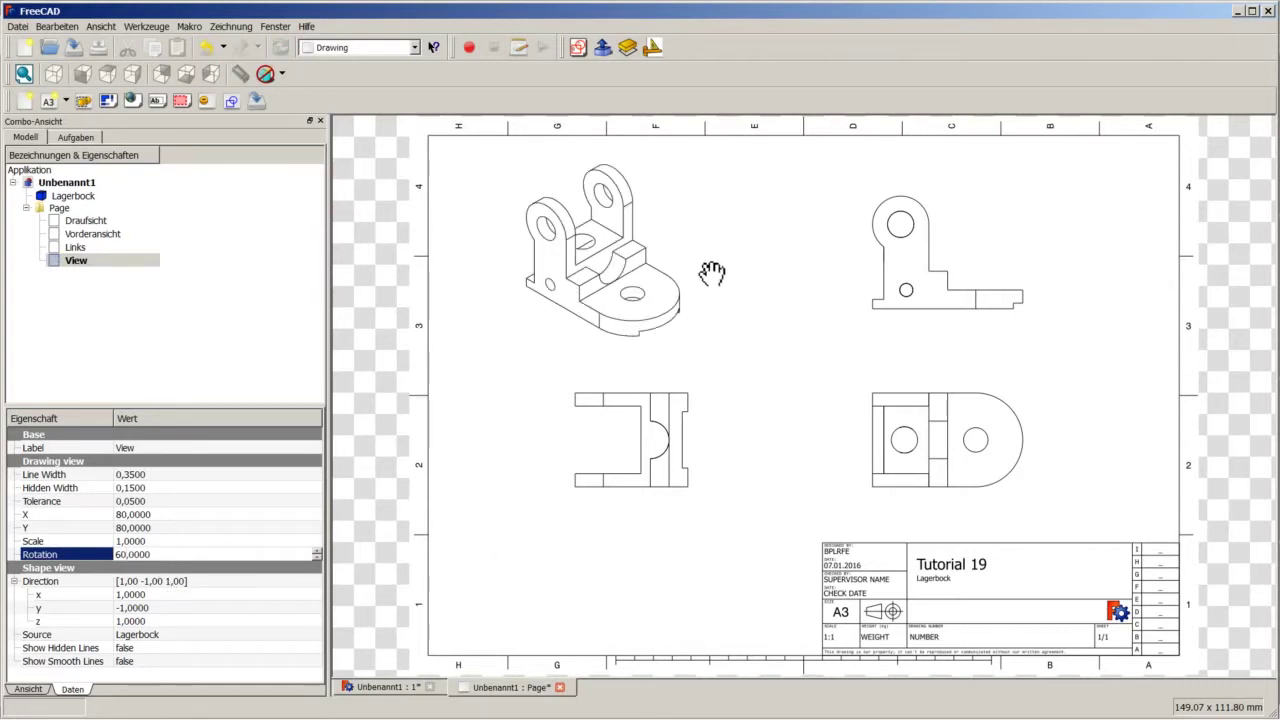
pyautogui.click(372, 687)
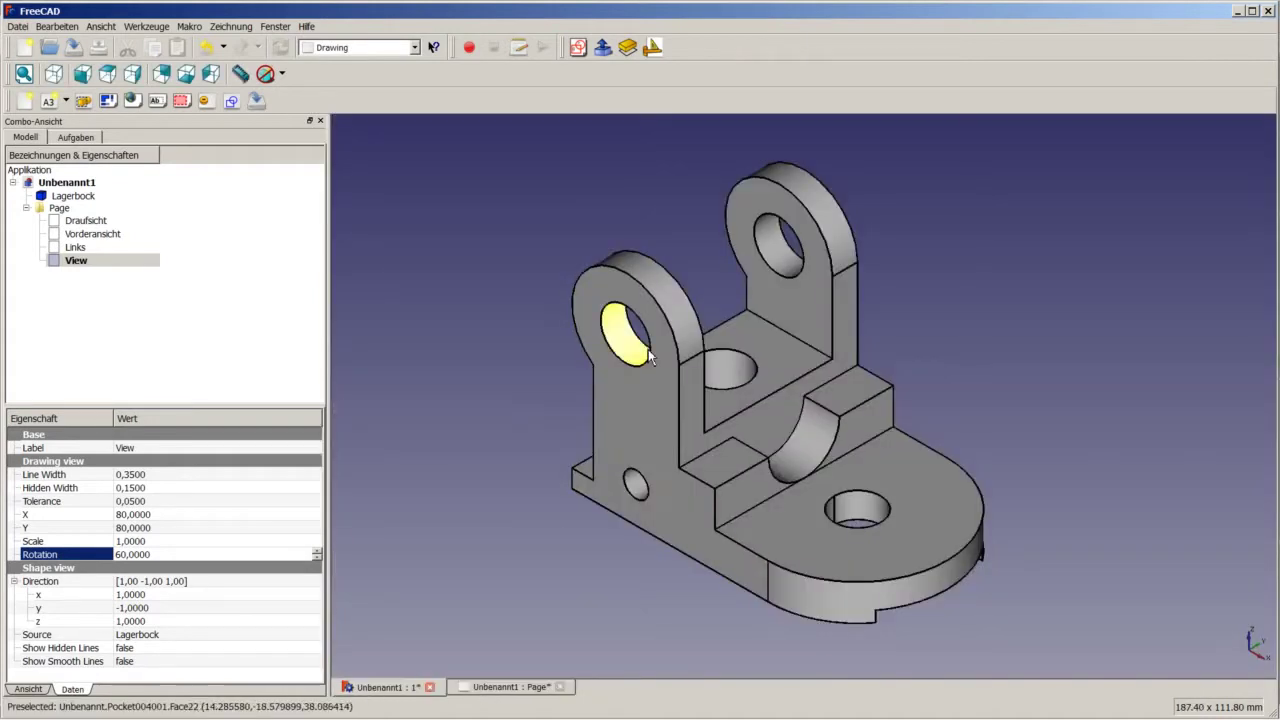
# Step: Start an orthographic projection of Lagerbock on the Page, after fixing a wrong-selection warning
pyautogui.click(509, 687)
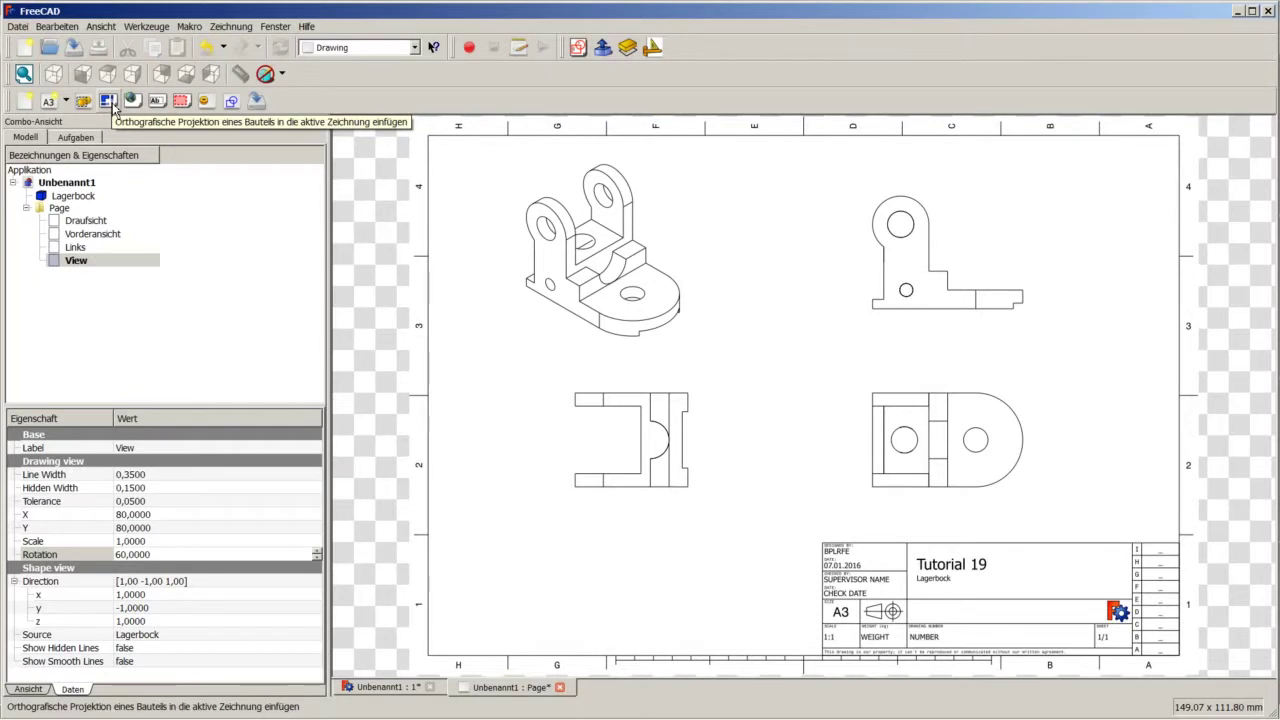
pyautogui.click(112, 104)
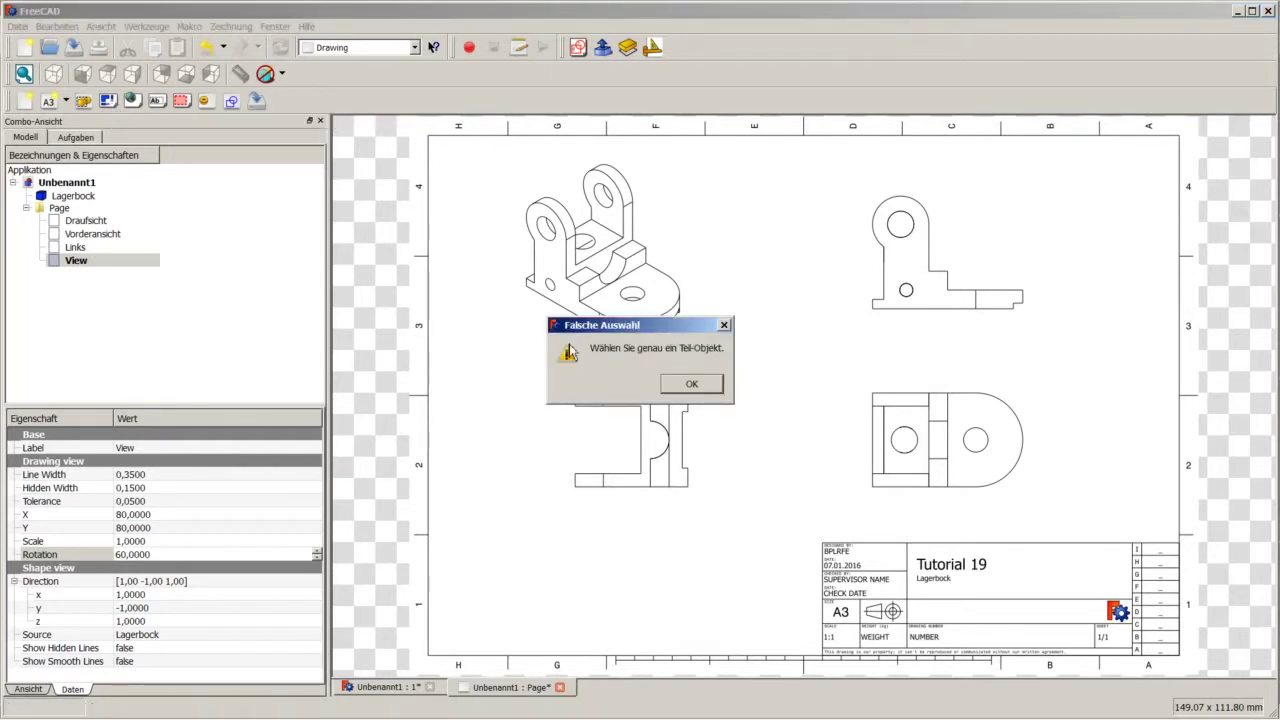
pyautogui.click(677, 387)
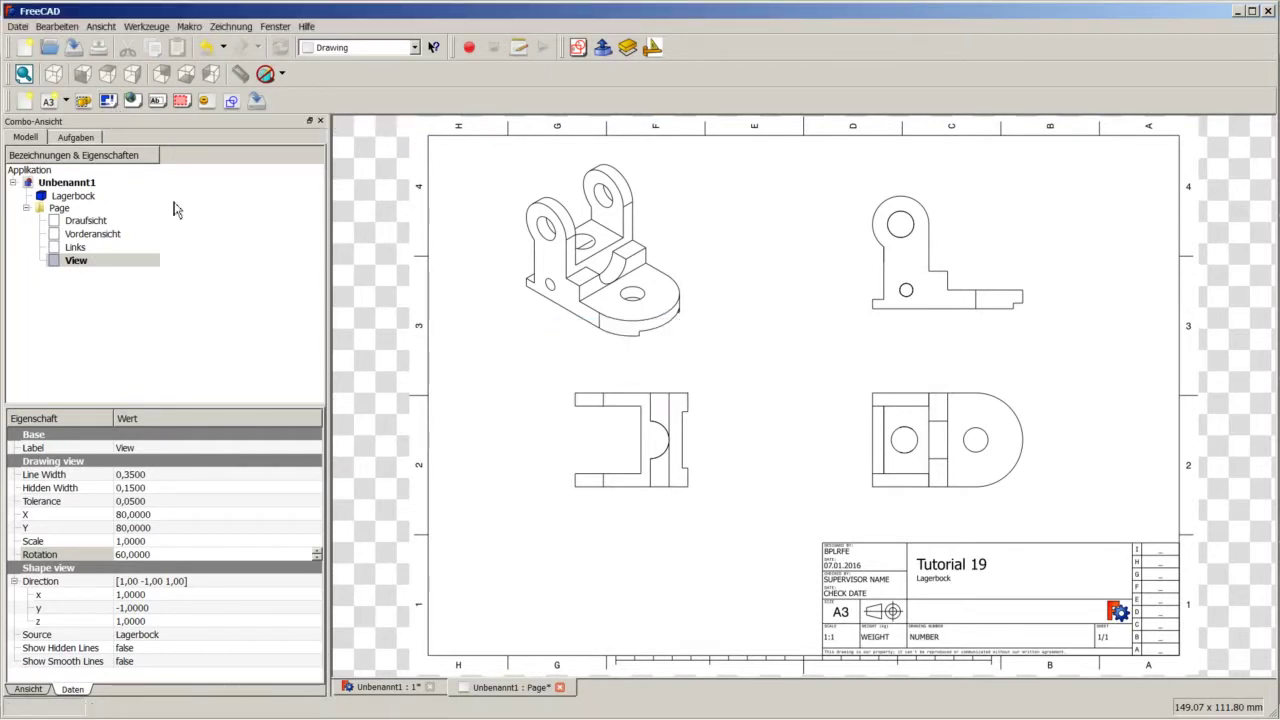
pyautogui.click(74, 198)
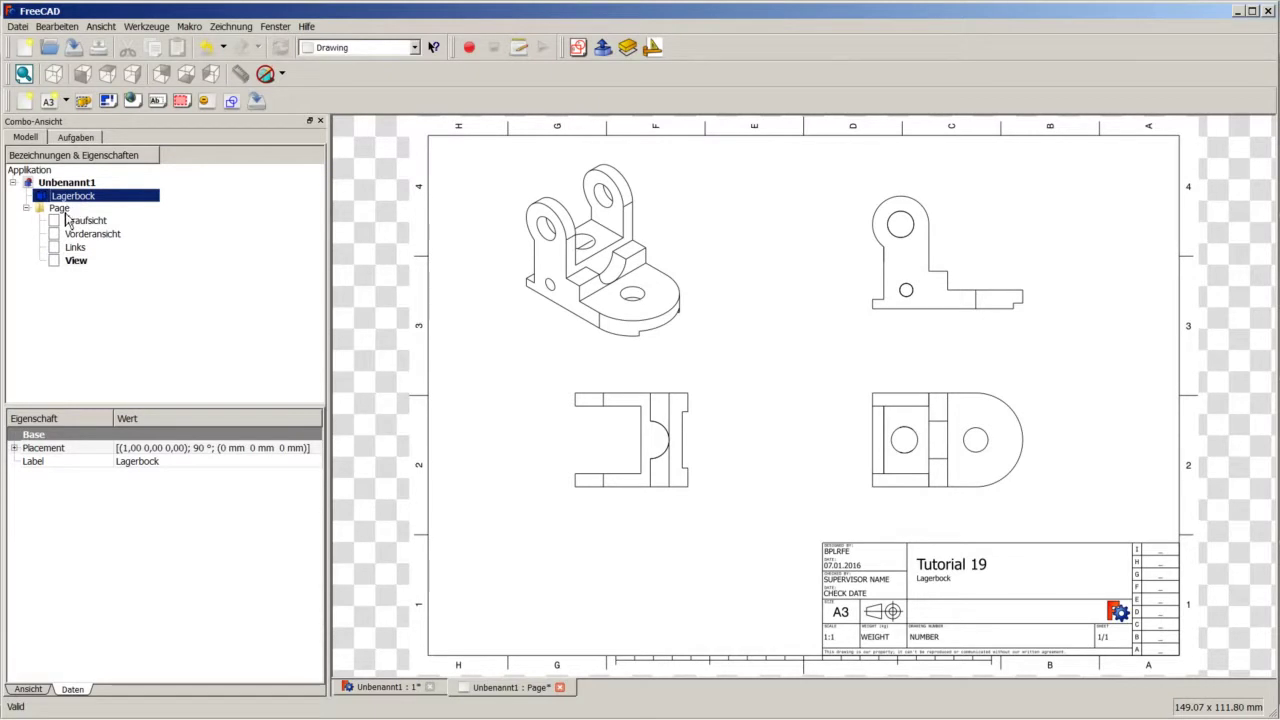
pyautogui.keyDown('ctrl'); pyautogui.click(62, 208); pyautogui.keyUp('ctrl')
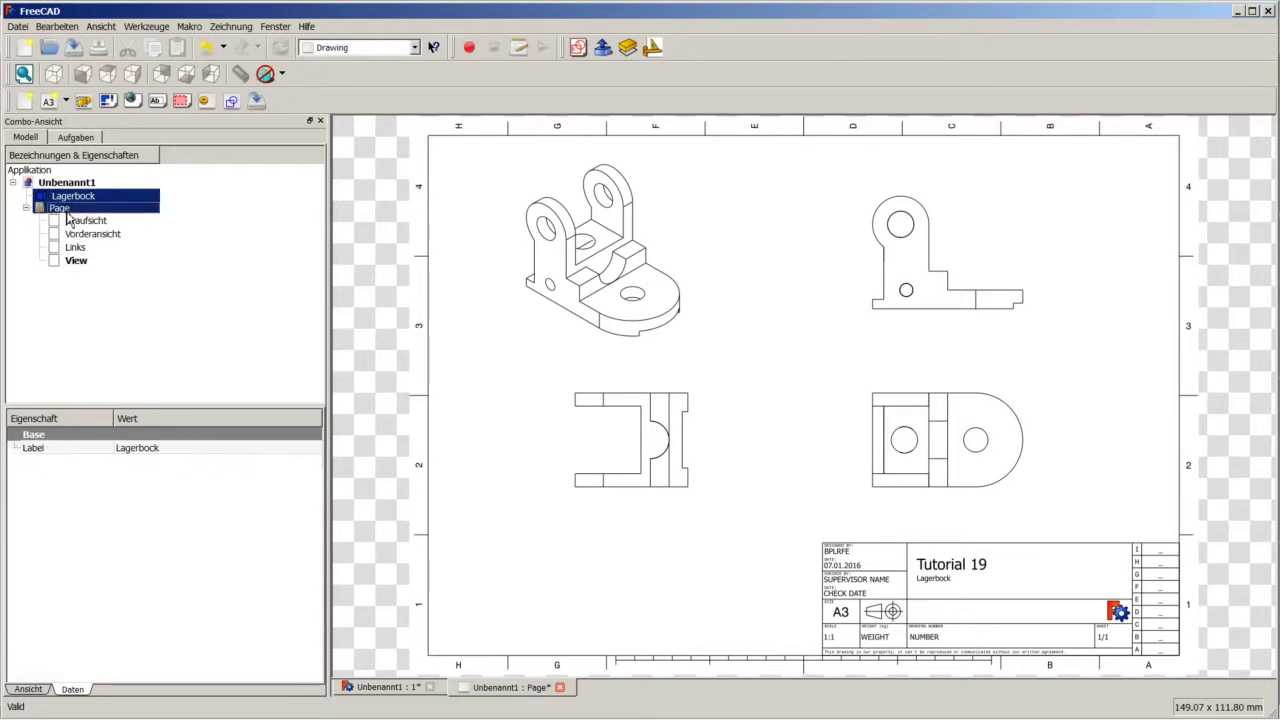
pyautogui.click(110, 102)
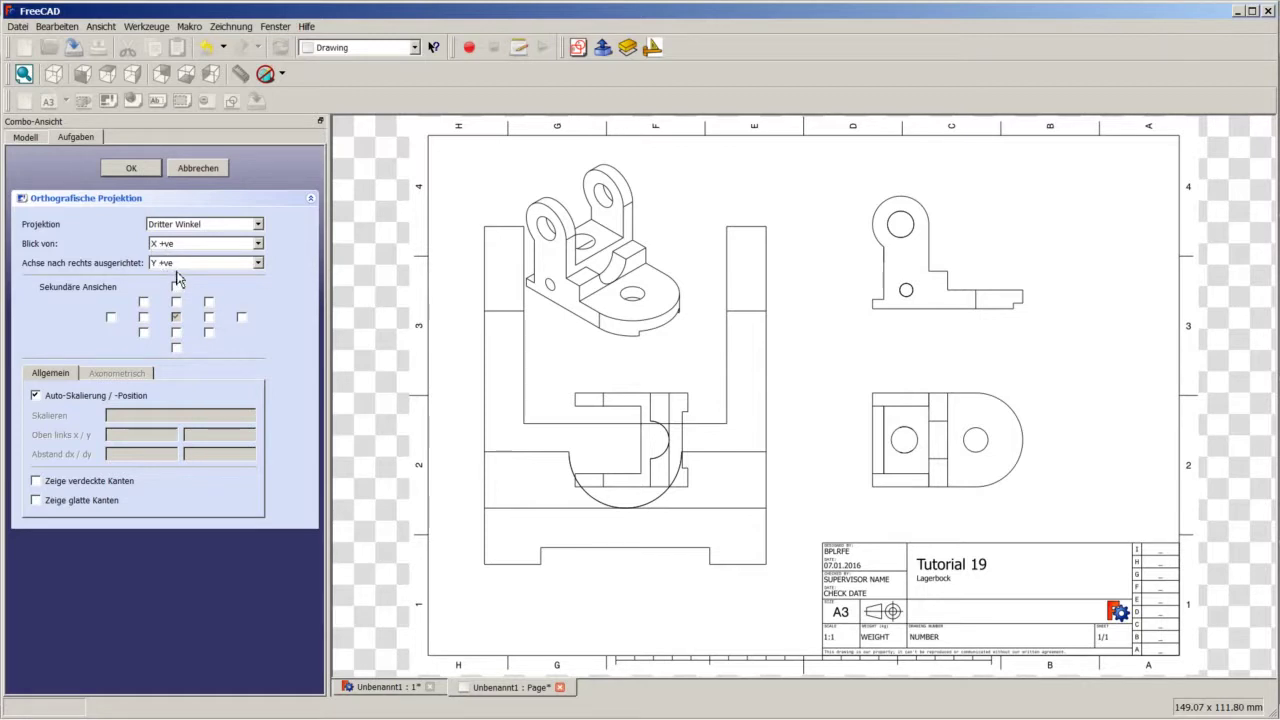
# Step: Keep only the upper-left isometric secondary view and create the projection group
pyautogui.click(209, 333)
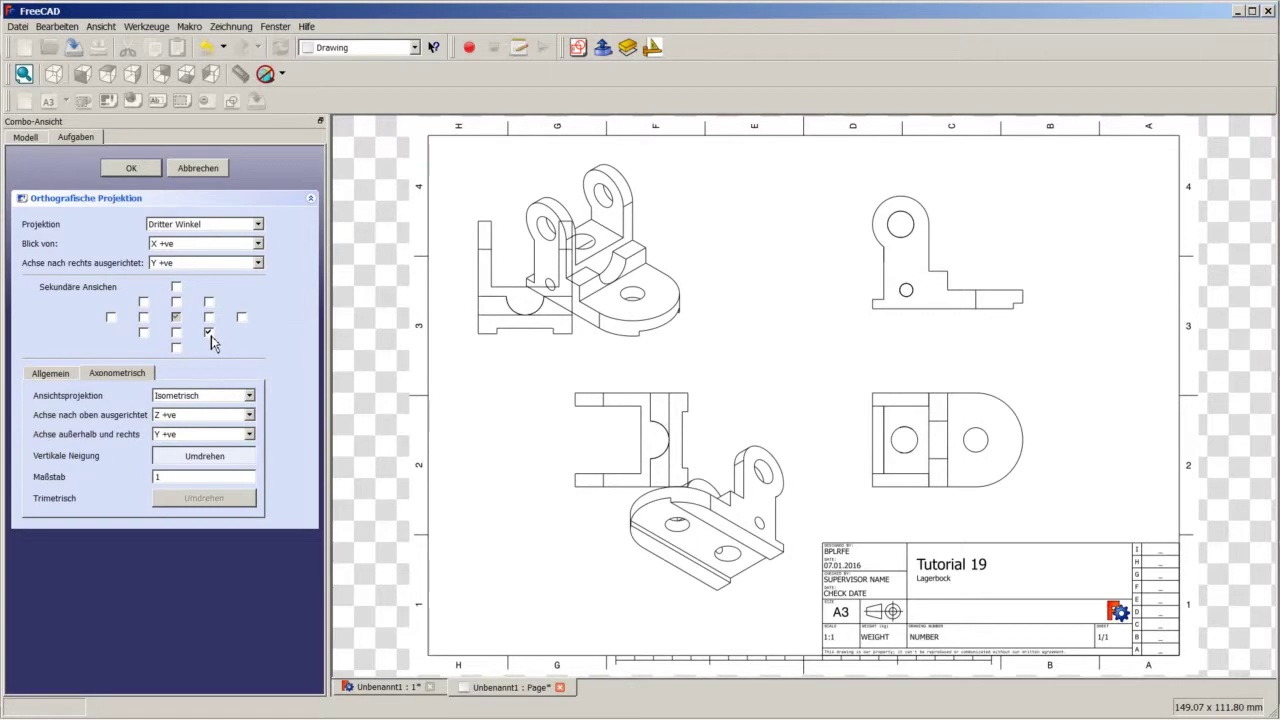
pyautogui.click(208, 301)
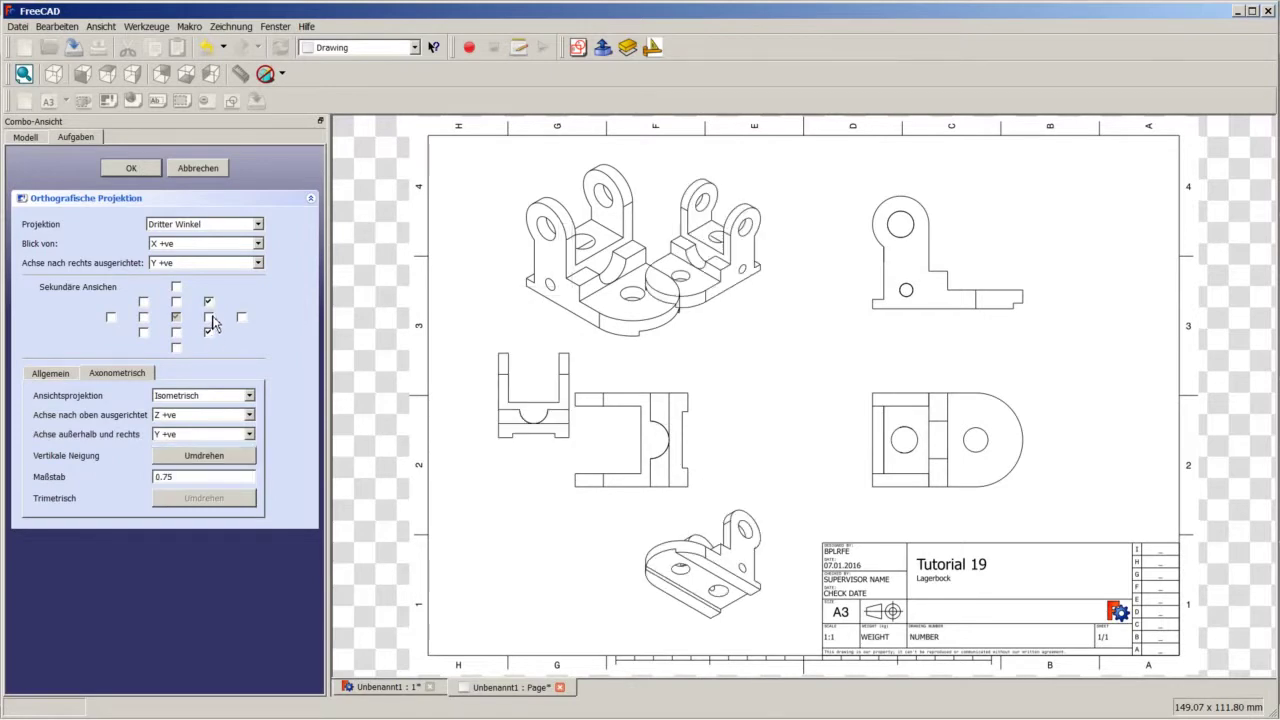
pyautogui.click(146, 302)
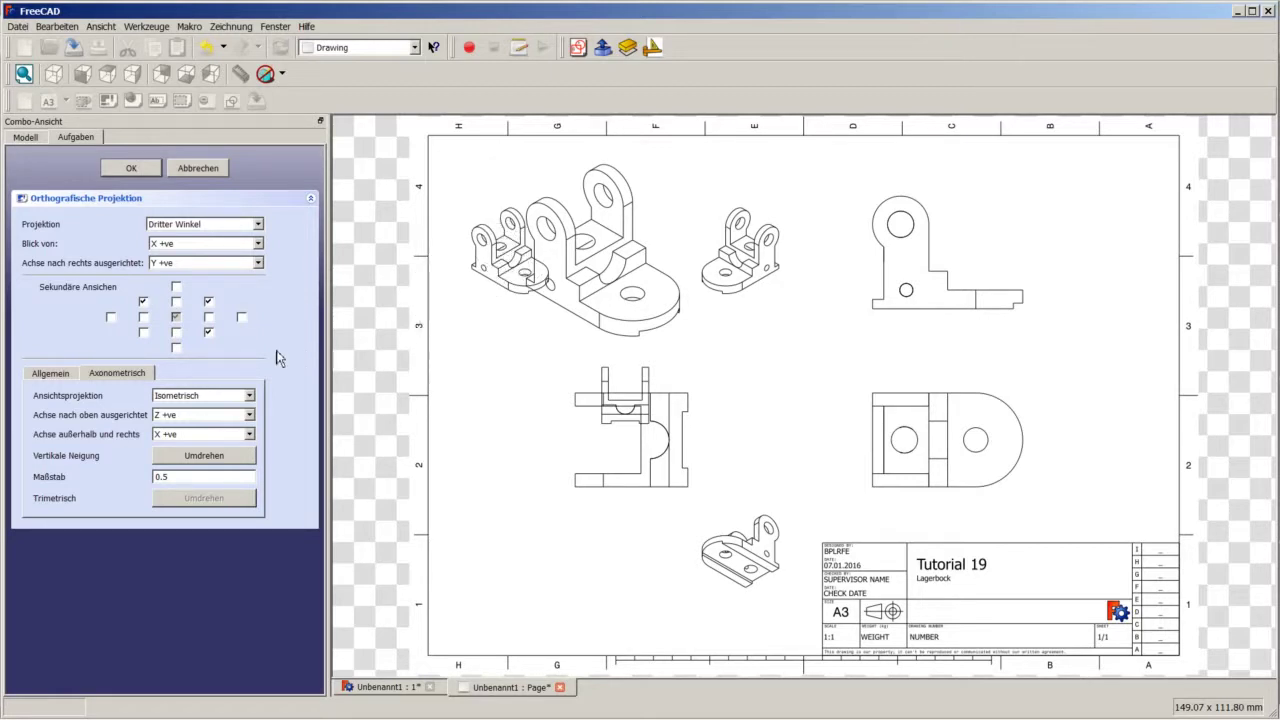
pyautogui.click(208, 301)
pyautogui.click(208, 332)
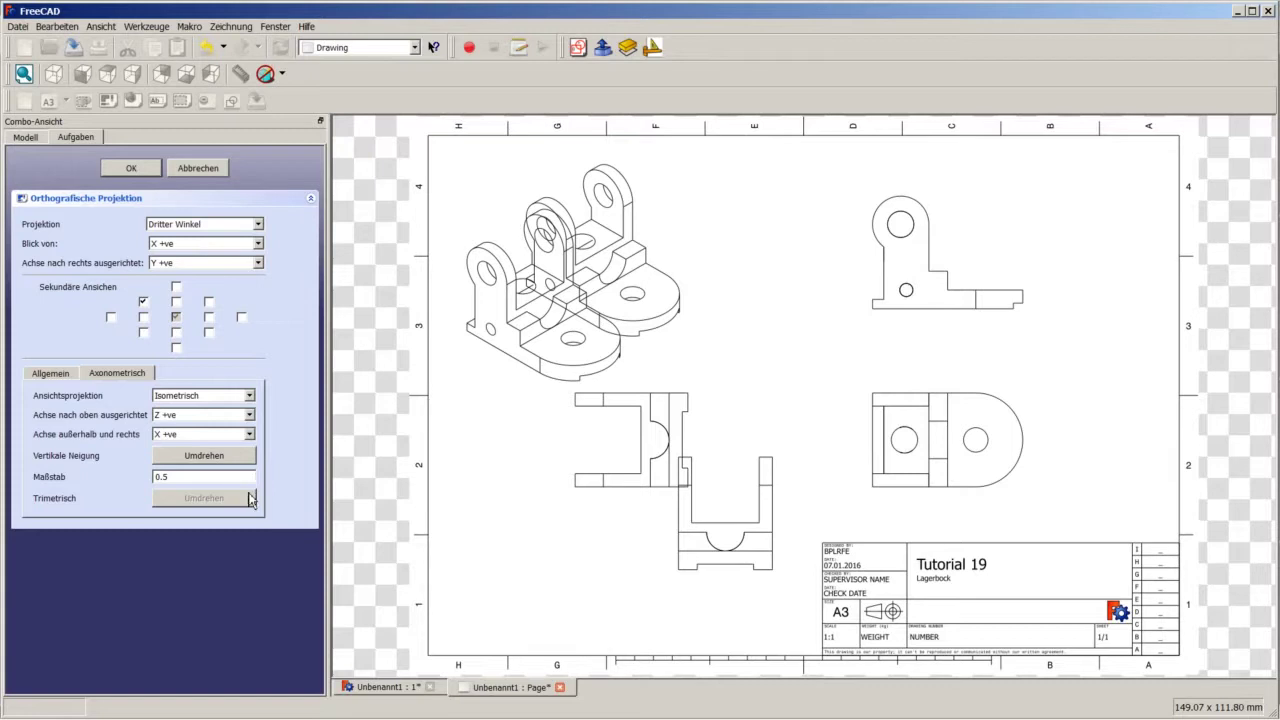
pyautogui.click(131, 168)
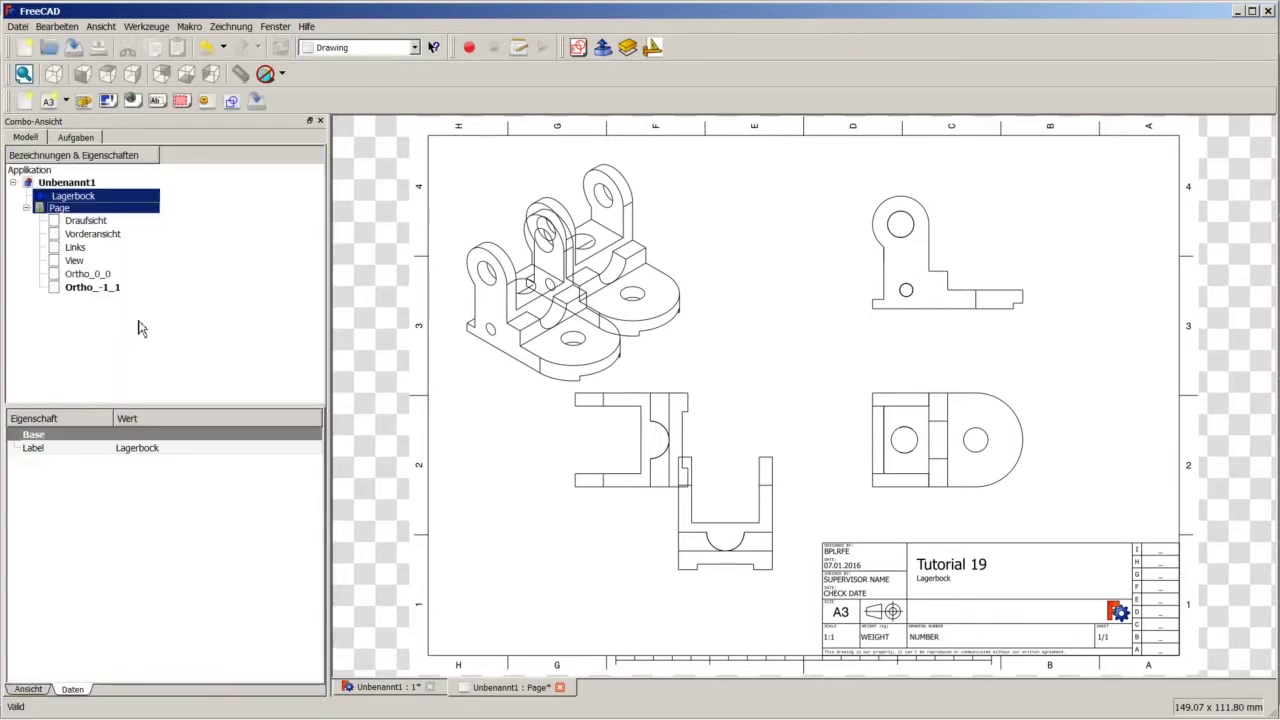
# Step: Delete Ortho_0_0 and refresh the page, leaving isometric Ortho_-1_1 with rotation 60
pyautogui.click(85, 278)
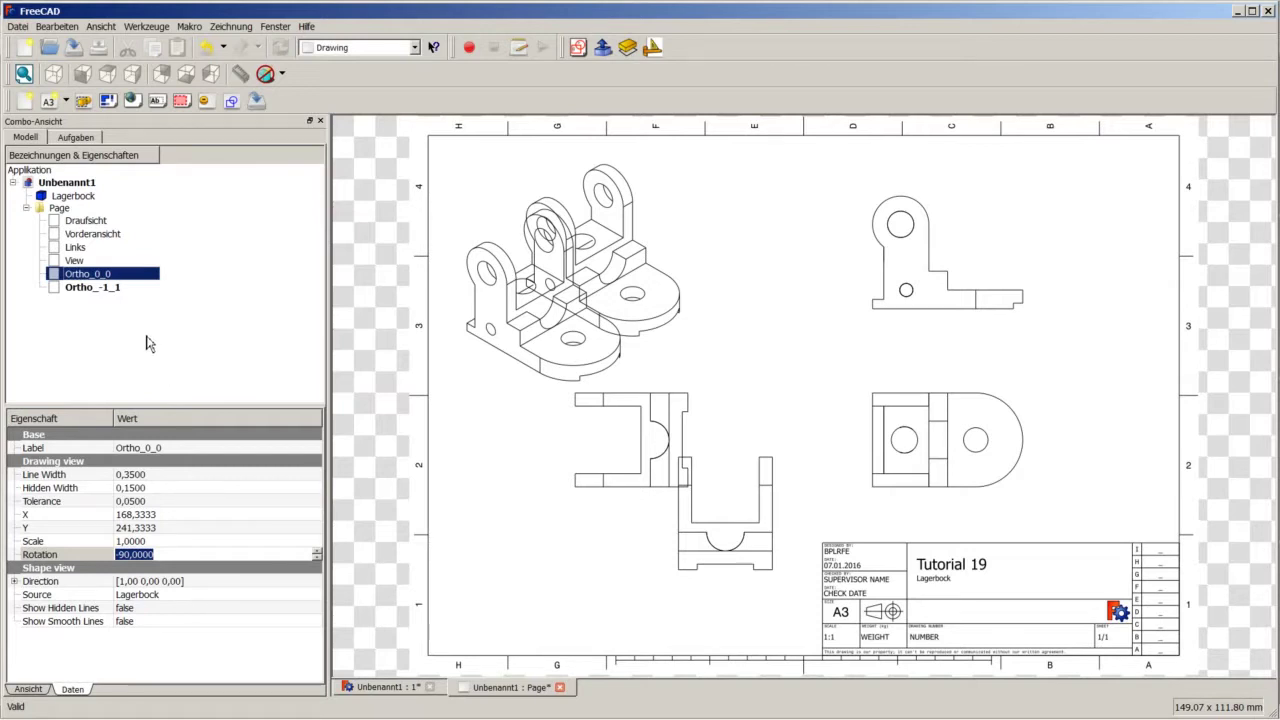
pyautogui.rightClick(100, 274)
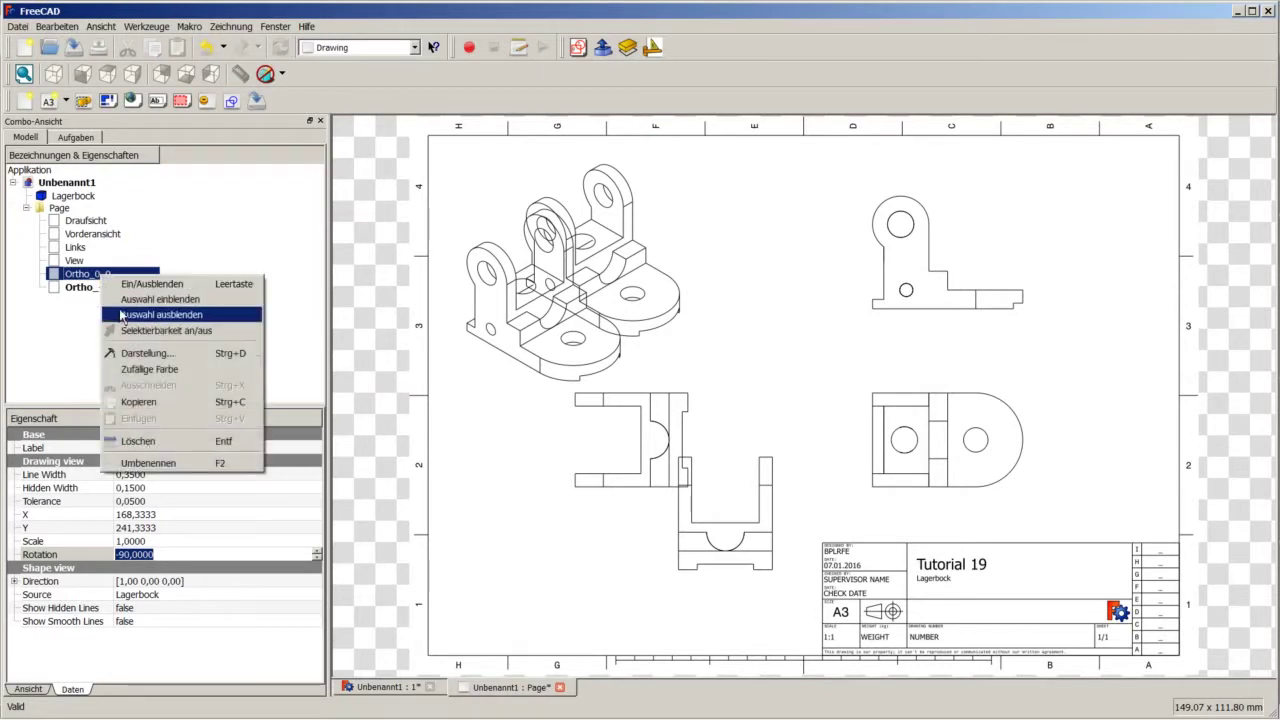
pyautogui.click(155, 438)
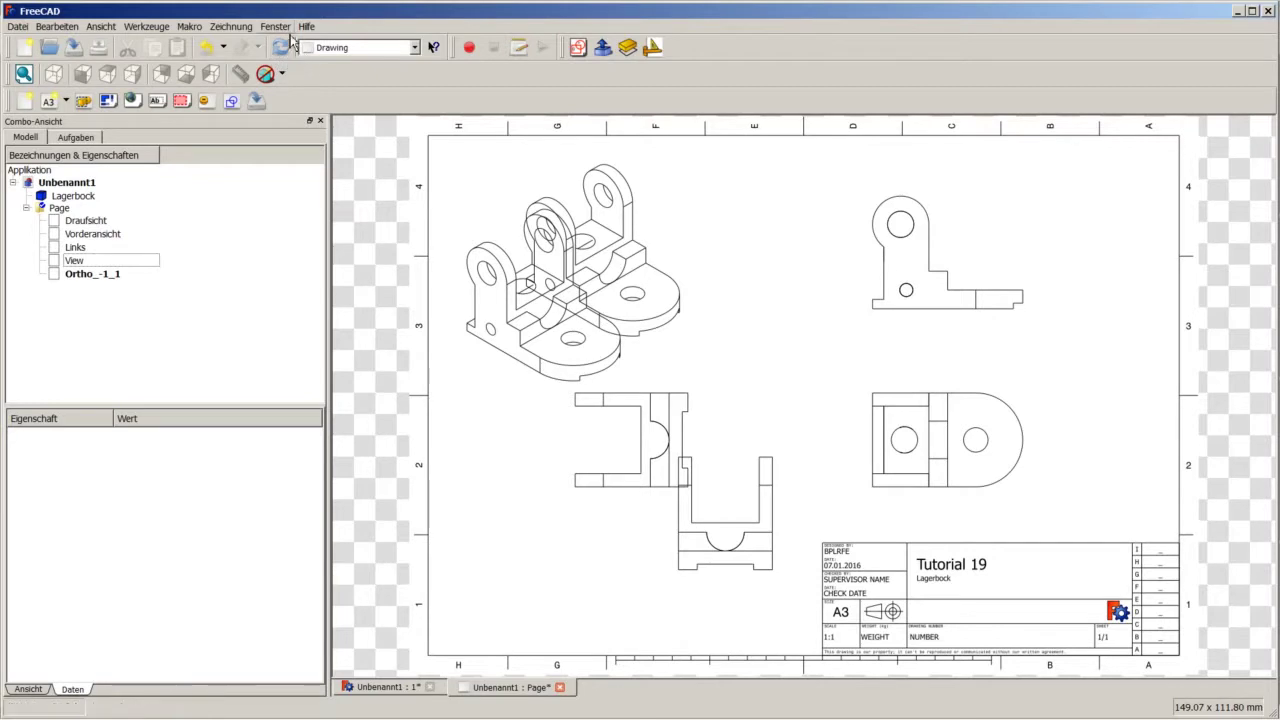
pyautogui.click(277, 52)
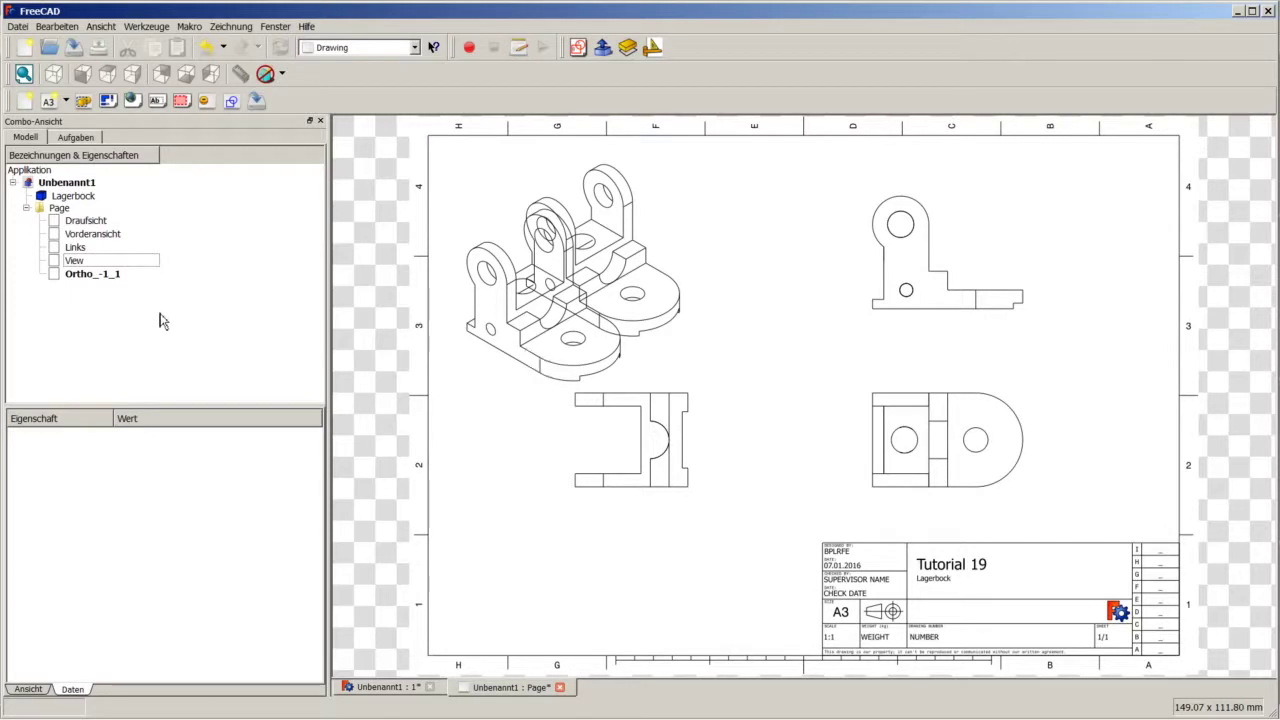
pyautogui.click(117, 282)
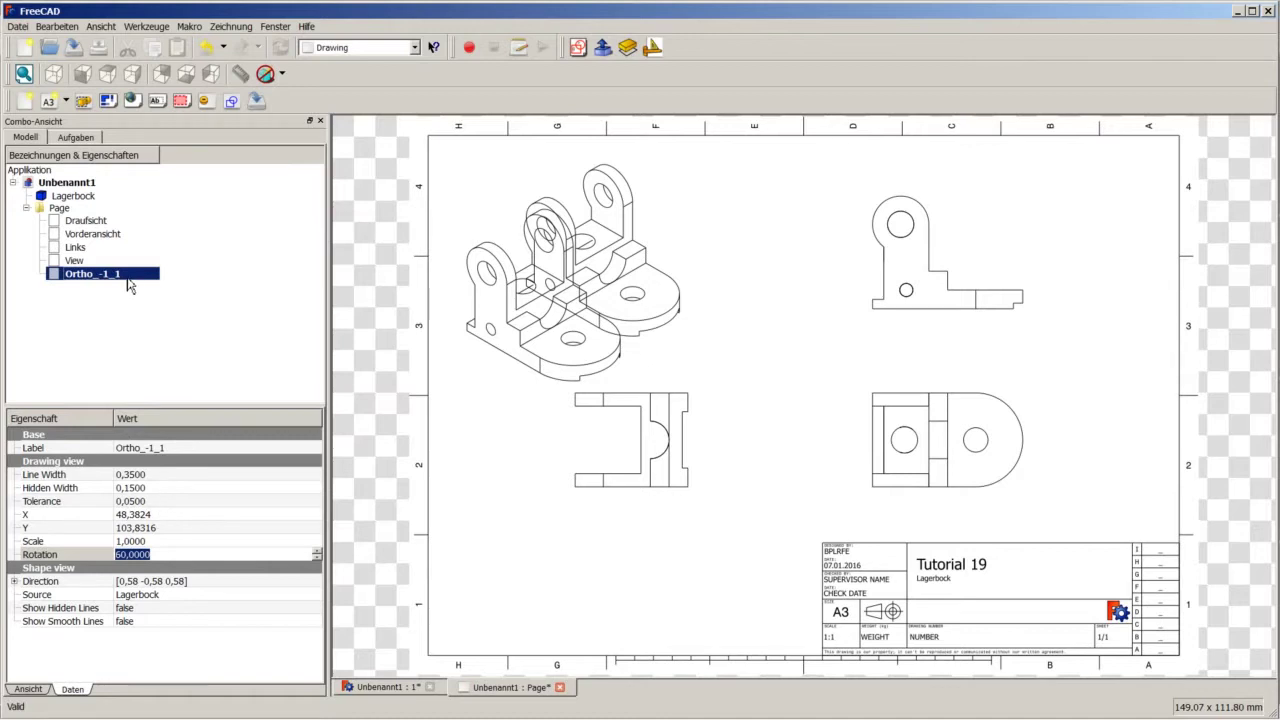
pyautogui.click(15, 582)
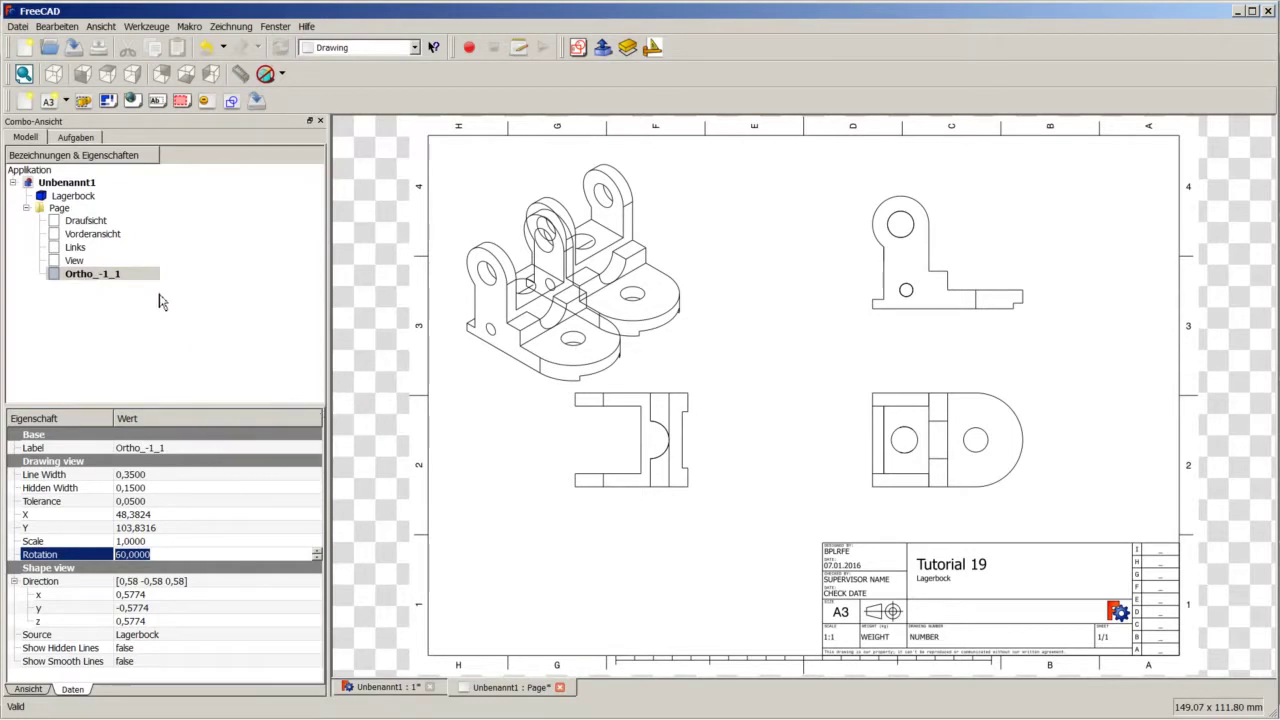
pyautogui.click(70, 197)
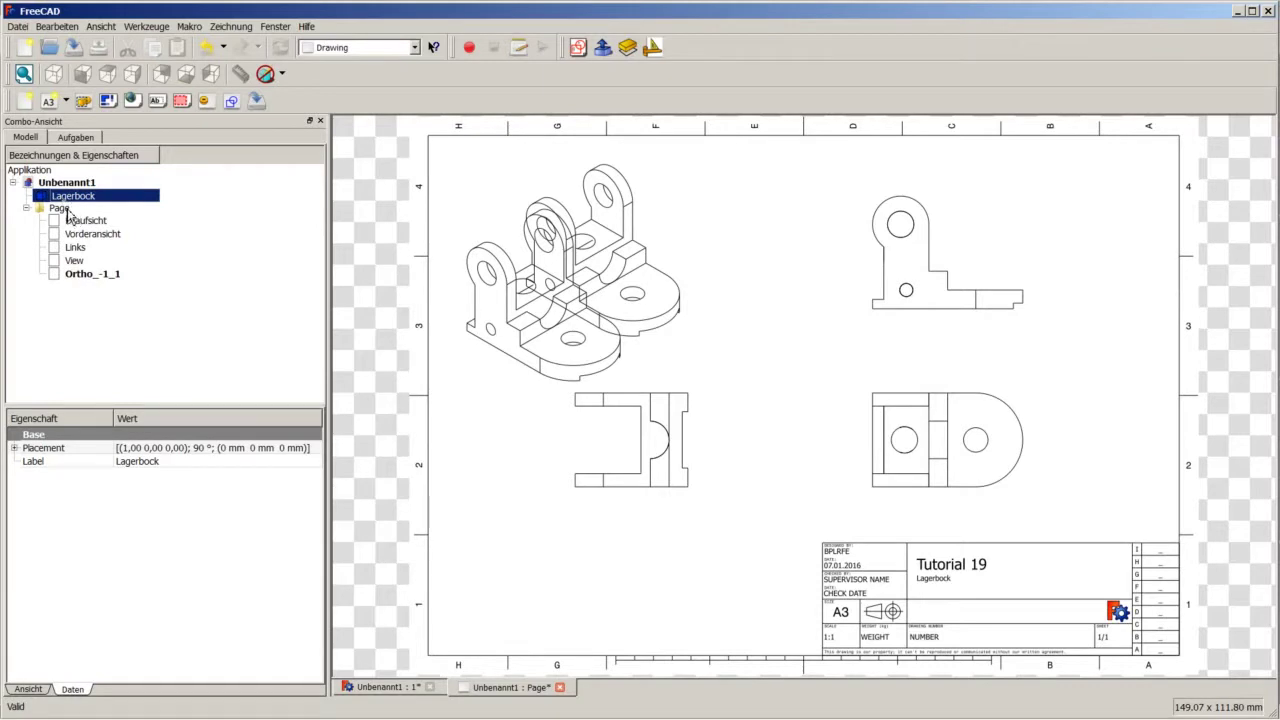
pyautogui.keyDown('ctrl'); pyautogui.click(67, 209); pyautogui.keyUp('ctrl')
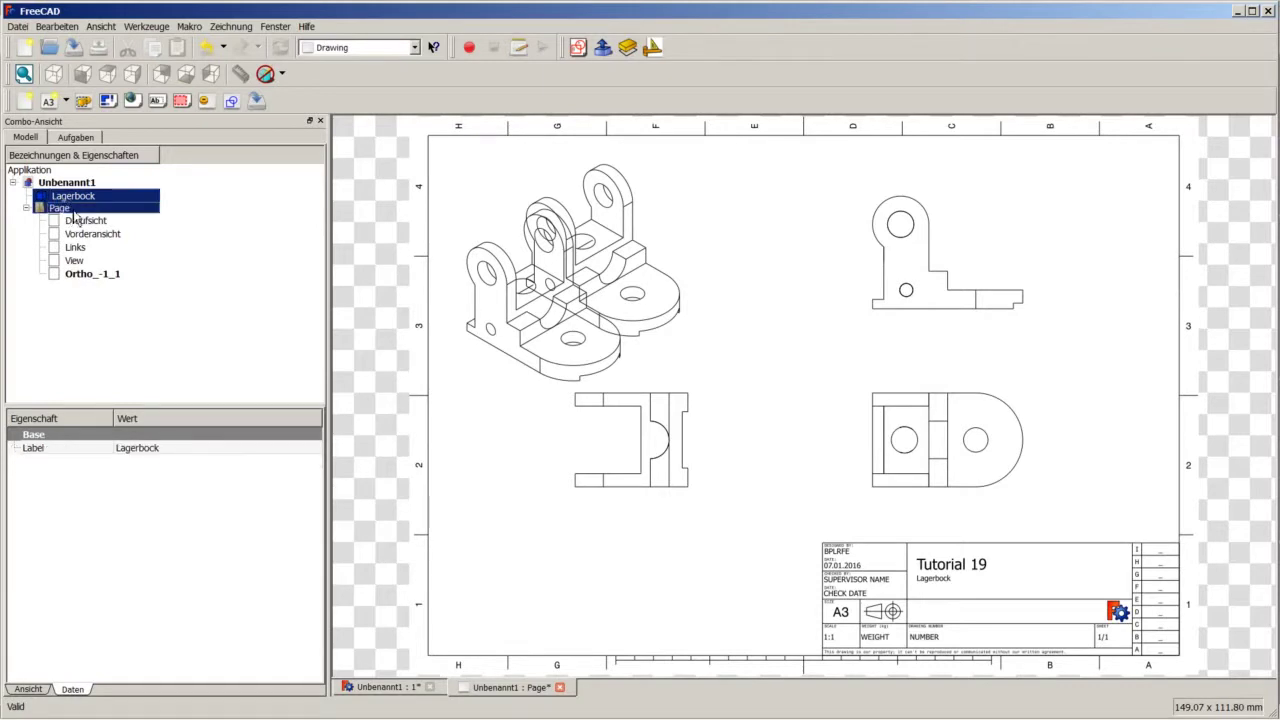
pyautogui.click(107, 100)
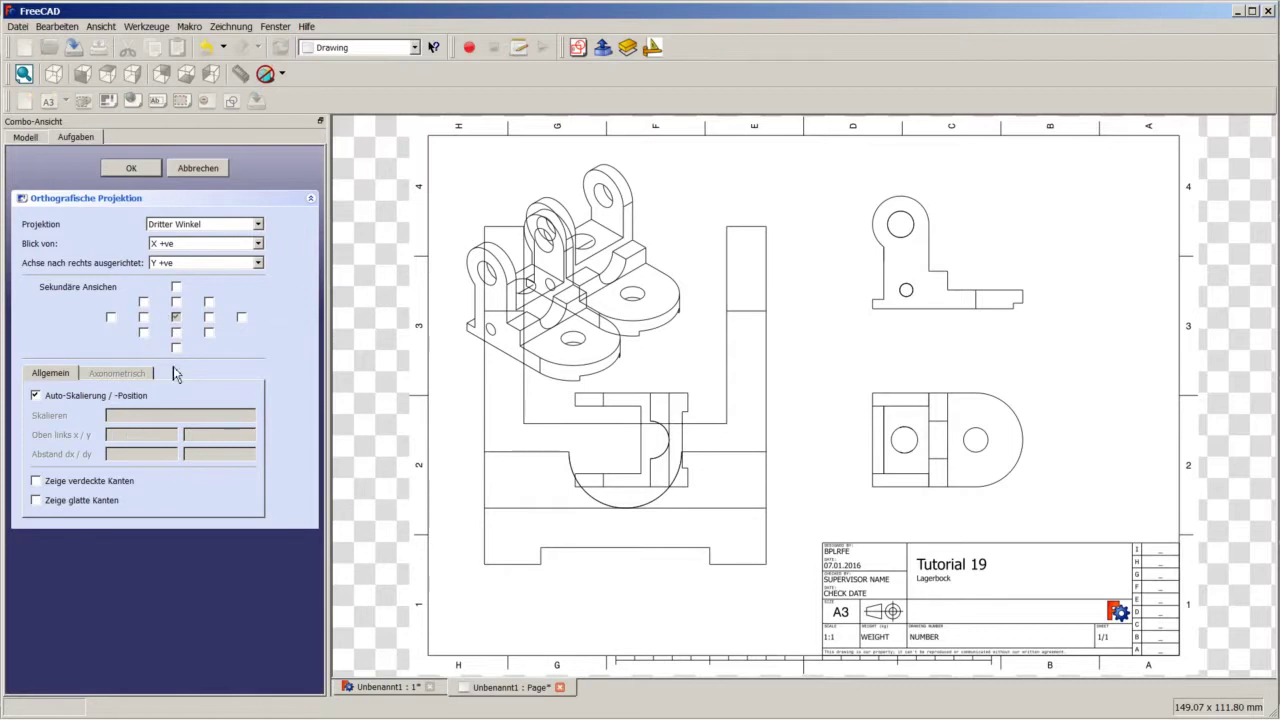
pyautogui.click(209, 333)
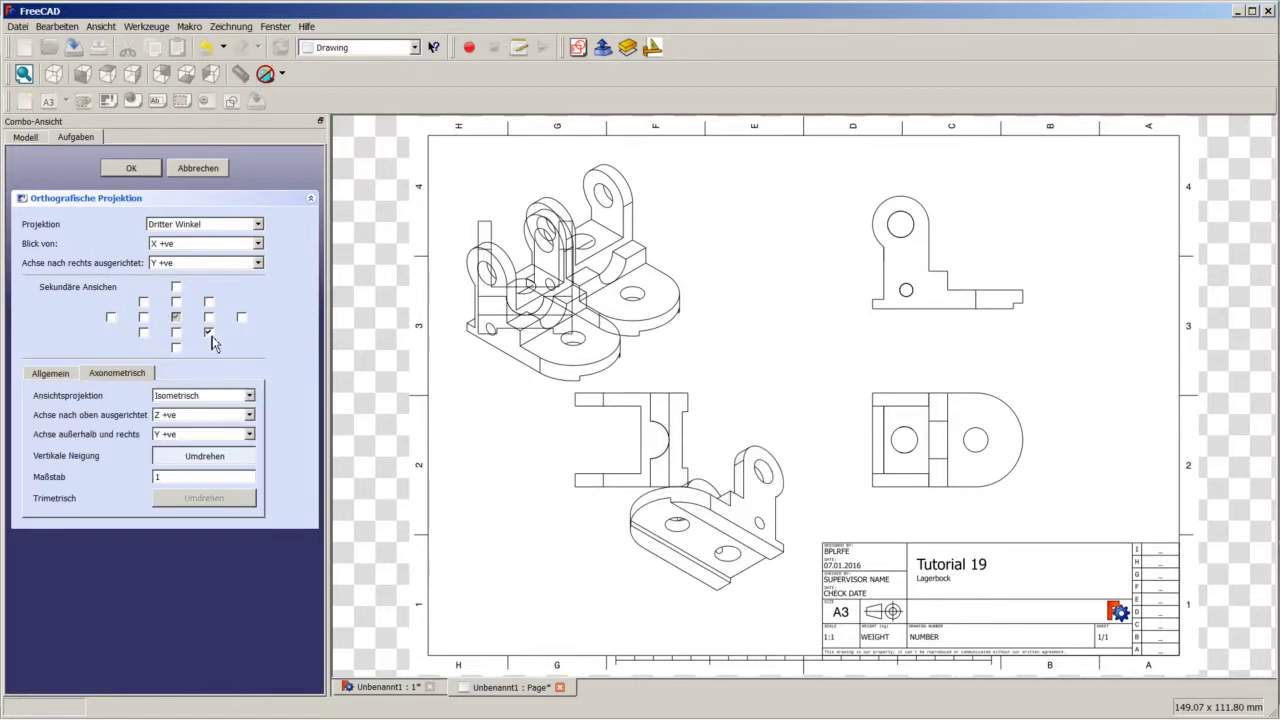
pyautogui.click(209, 396)
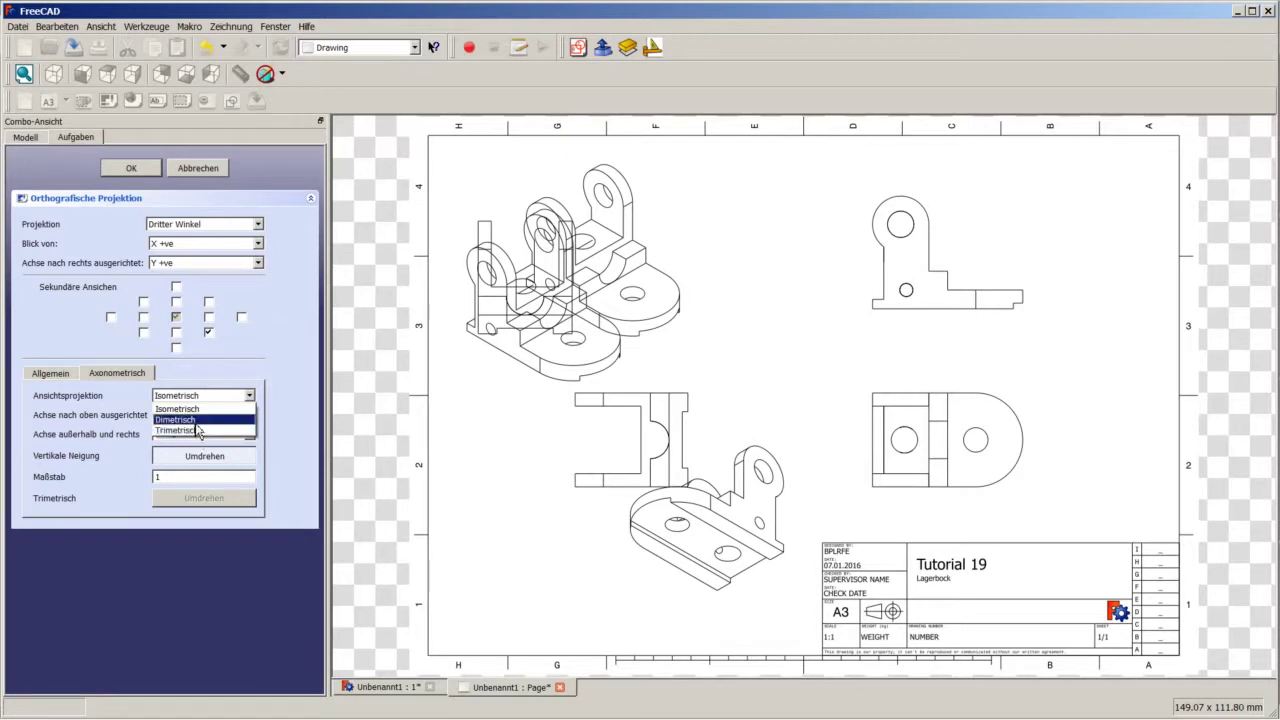
pyautogui.click(196, 420)
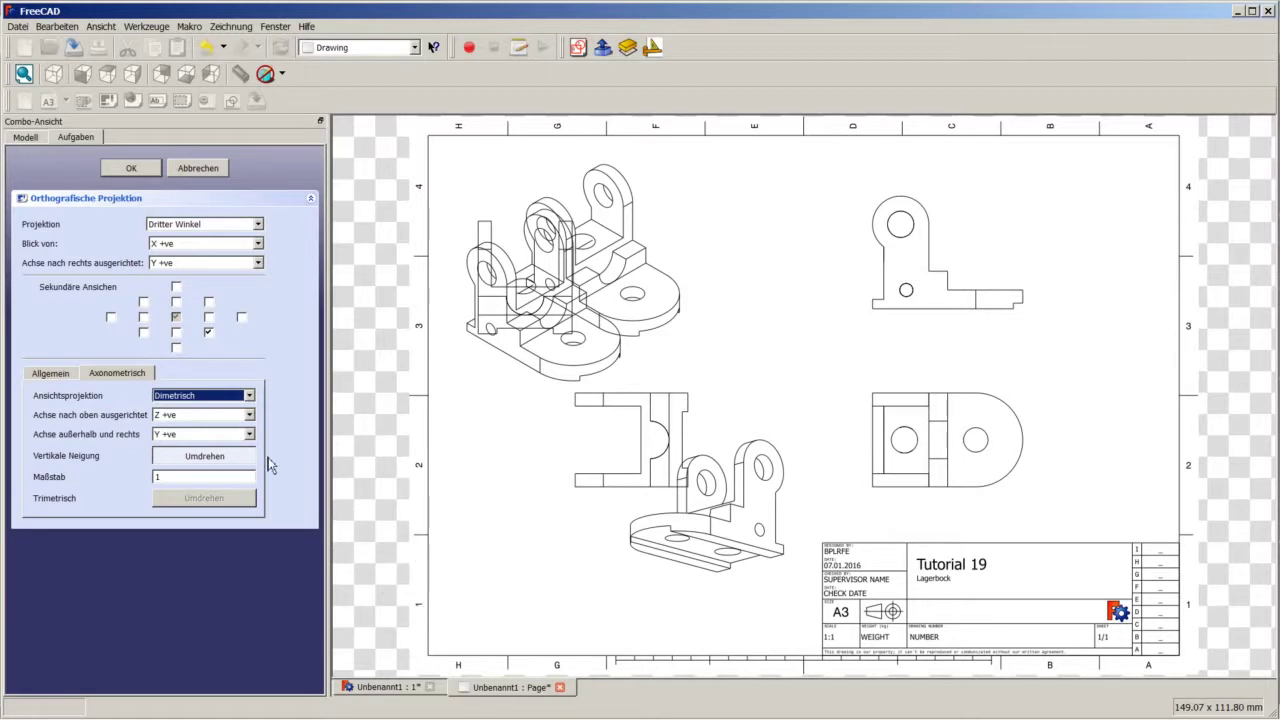
pyautogui.click(197, 170)
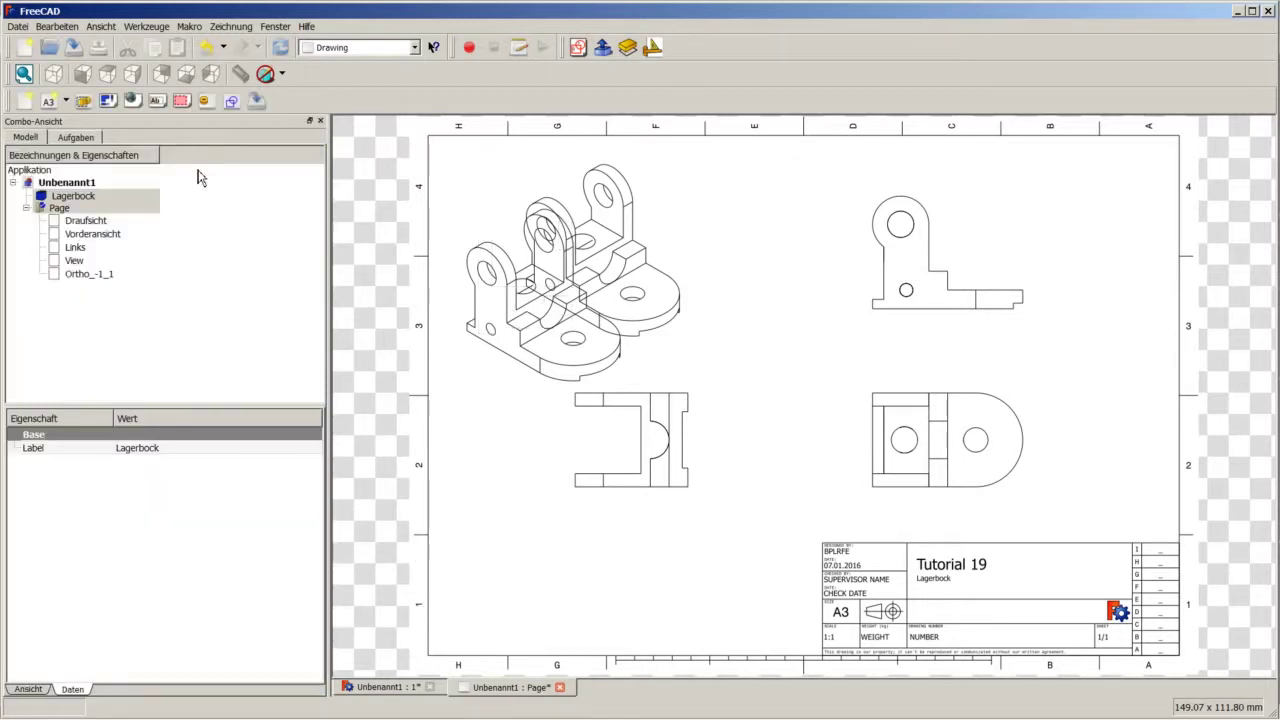
# Step: Delete the duplicate Ortho_-1_1 isometric view, recompute the page, and save the document
pyautogui.rightClick(102, 274)
pyautogui.click(183, 440)
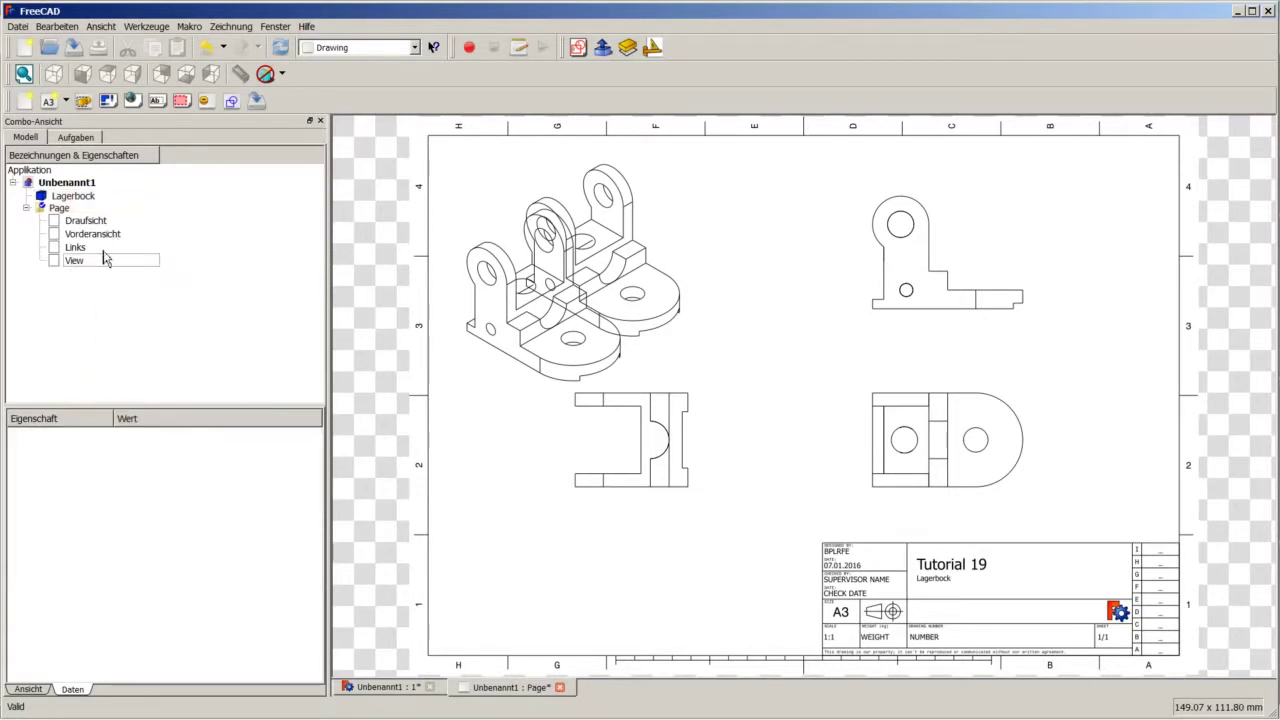
pyautogui.click(280, 50)
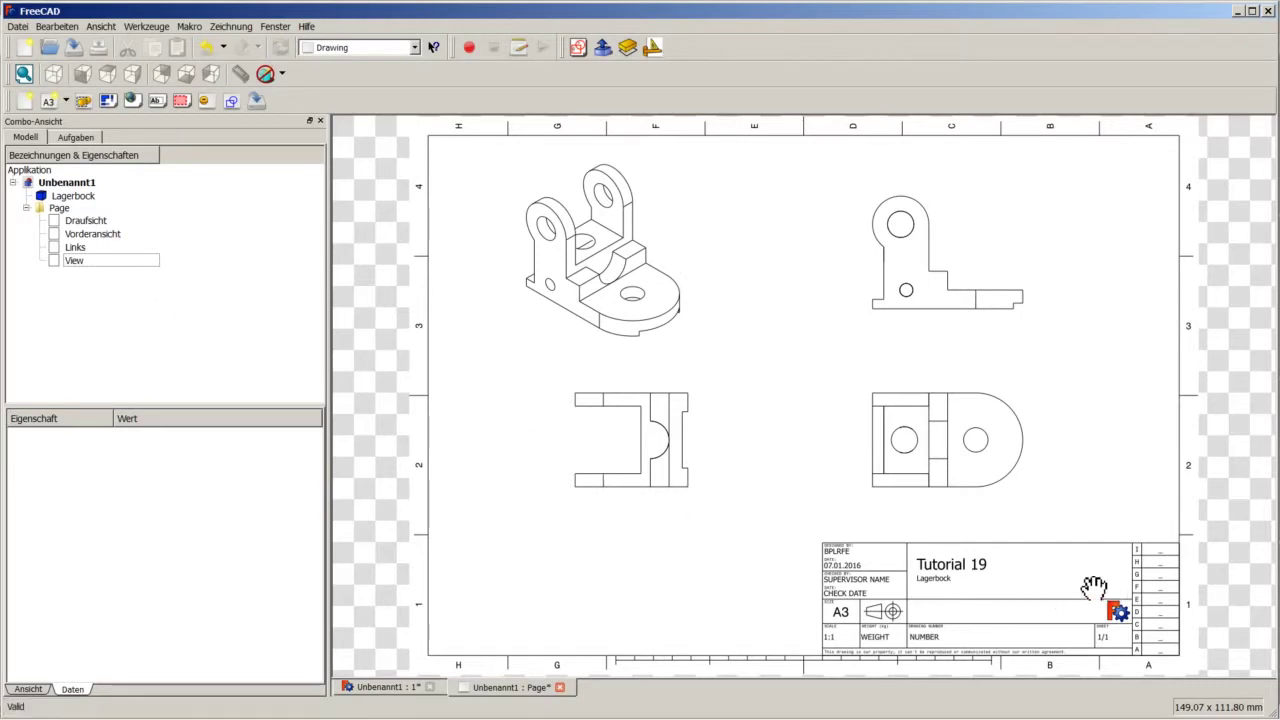
pyautogui.hotkey('ctrl', 's')
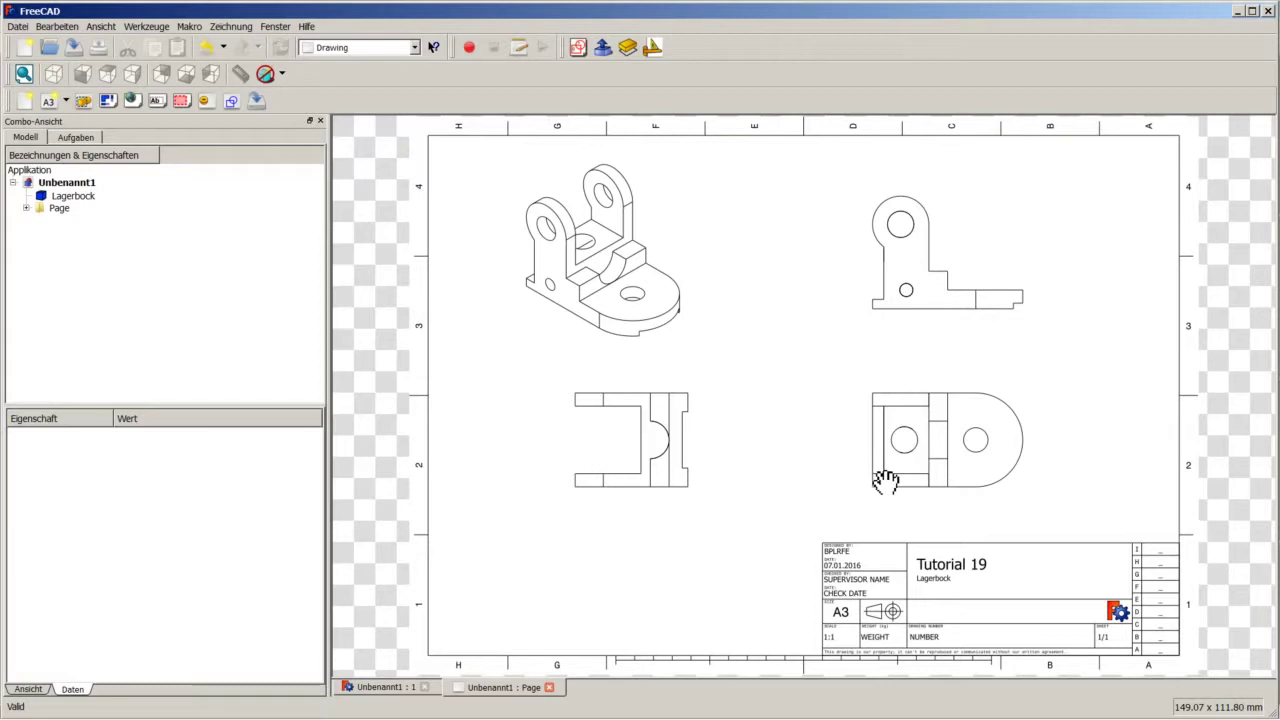
# Step: Create a new group under Unbenannt1 and rename it Ansicht-1
pyautogui.rightClick(52, 186)
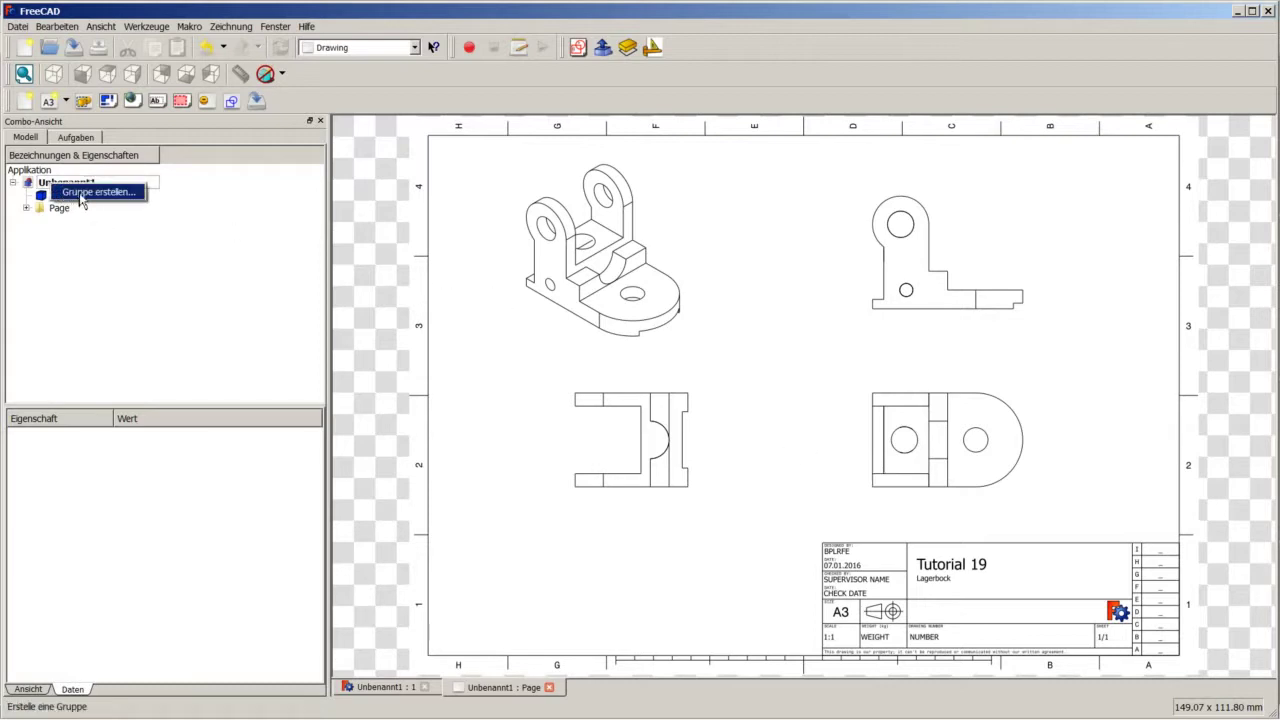
pyautogui.click(82, 193)
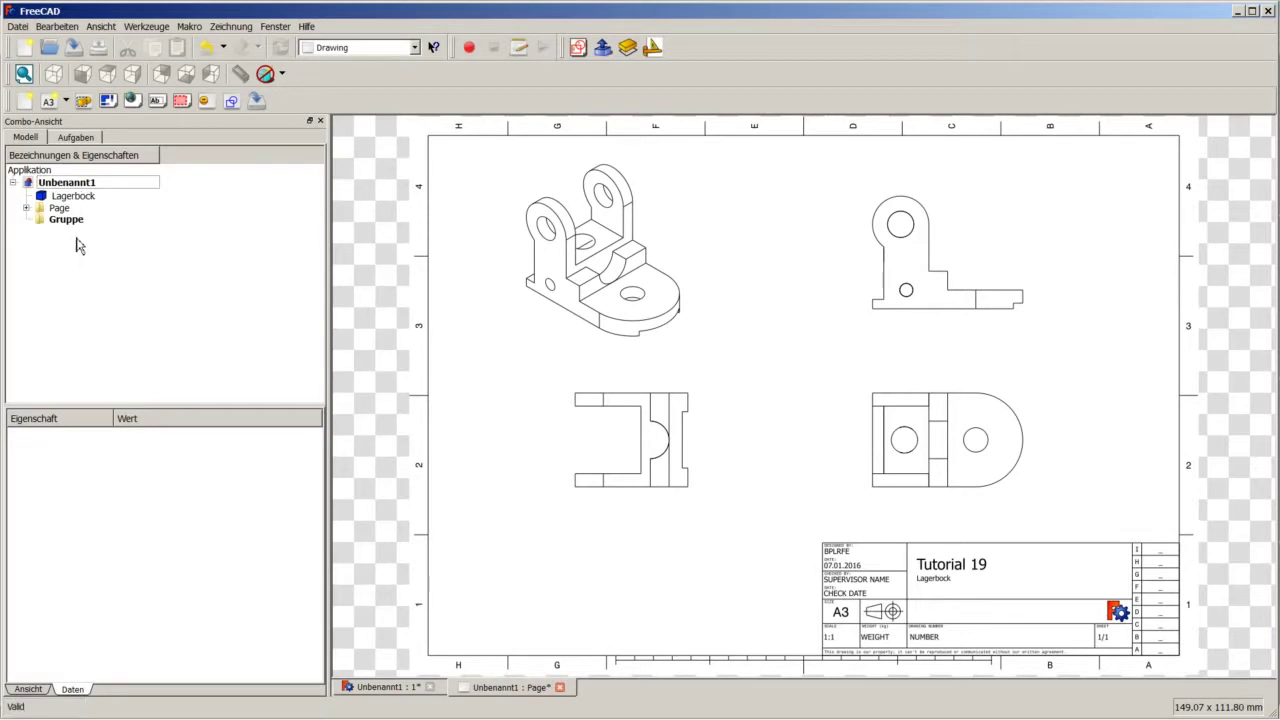
pyautogui.click(68, 222)
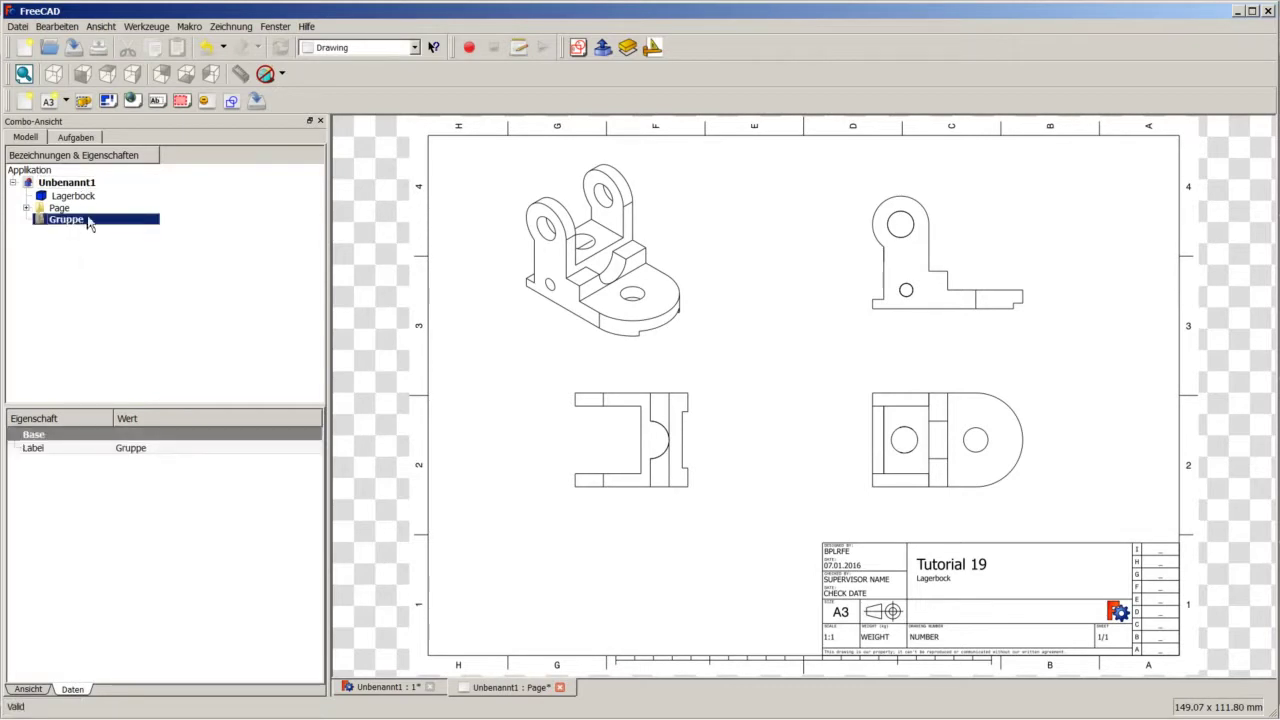
pyautogui.rightClick(87, 223)
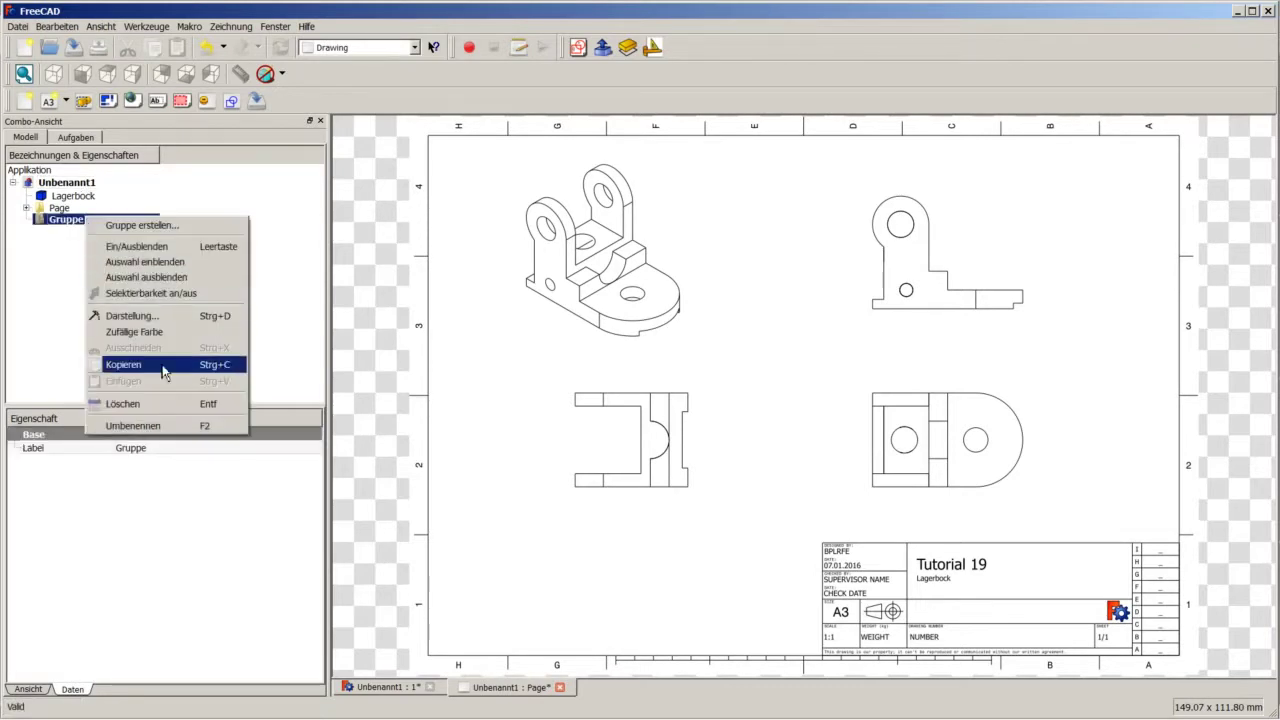
pyautogui.click(168, 428)
pyautogui.write('Ansicht-1')
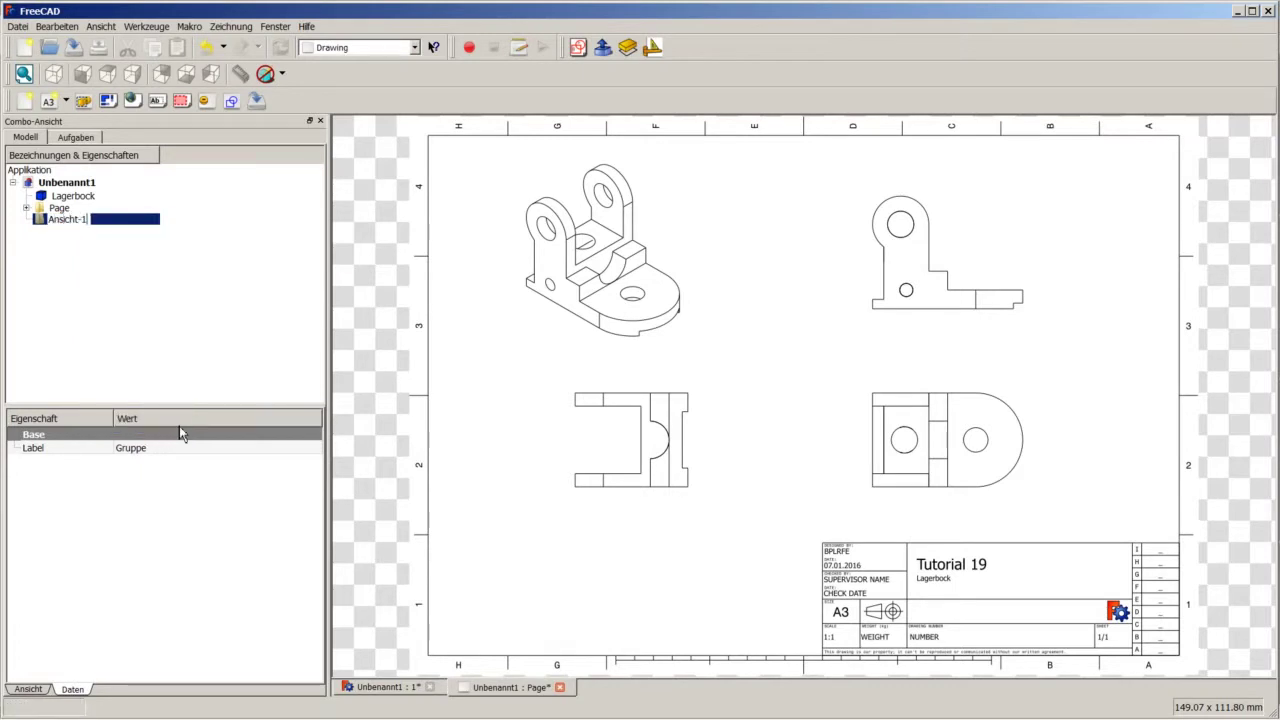
pyautogui.press('Return')
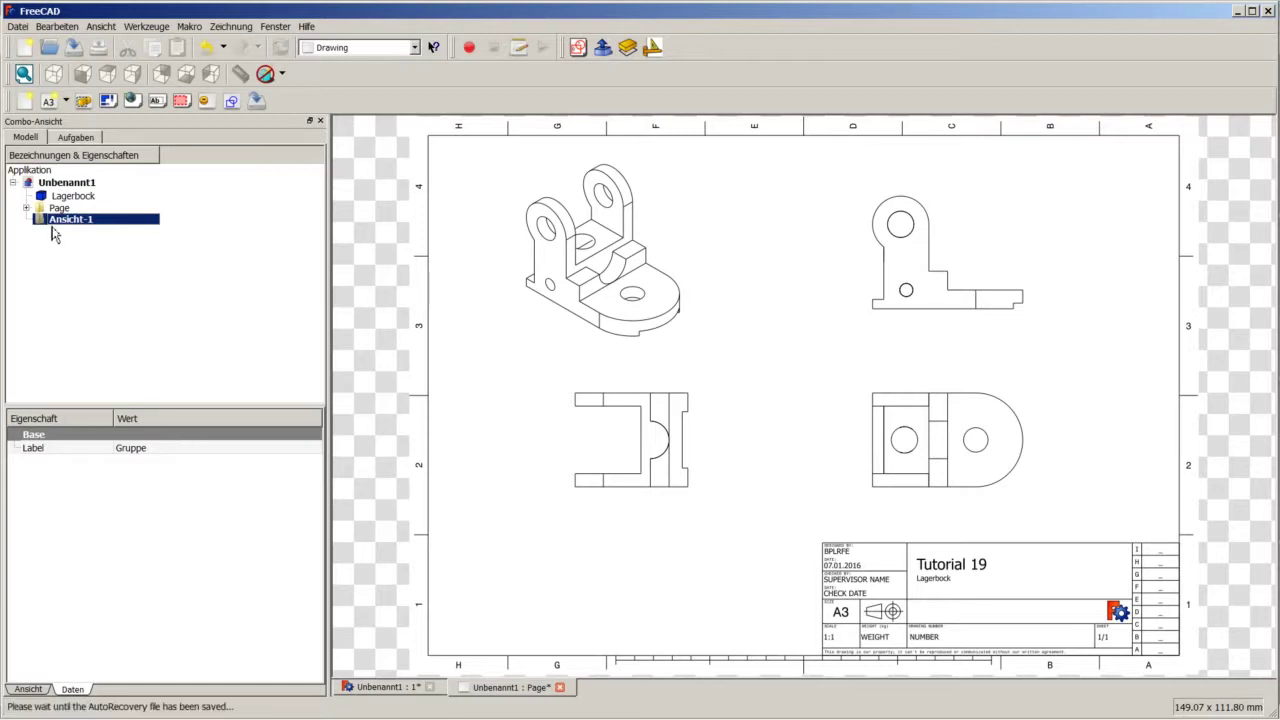
# Step: Duplicate the Lagerbock part as Lagerbock001 and move the original Lagerbock into Ansicht-1
pyautogui.click(57, 198)
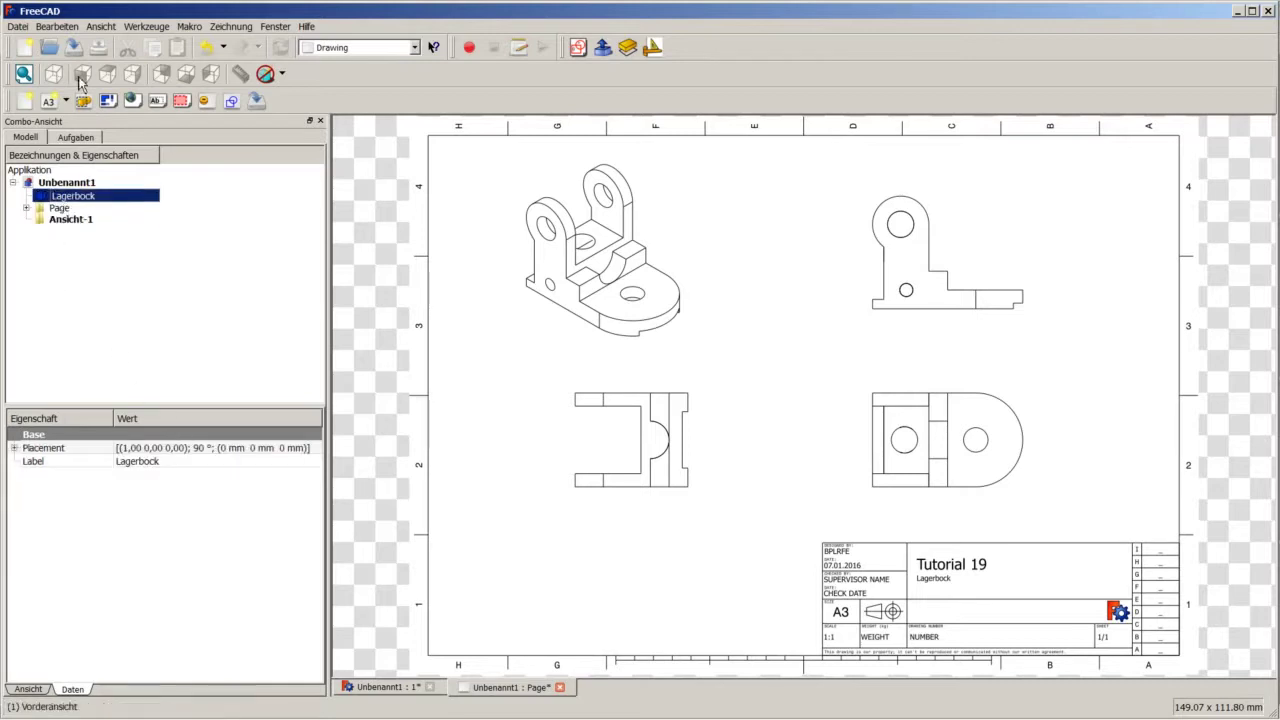
pyautogui.click(57, 26)
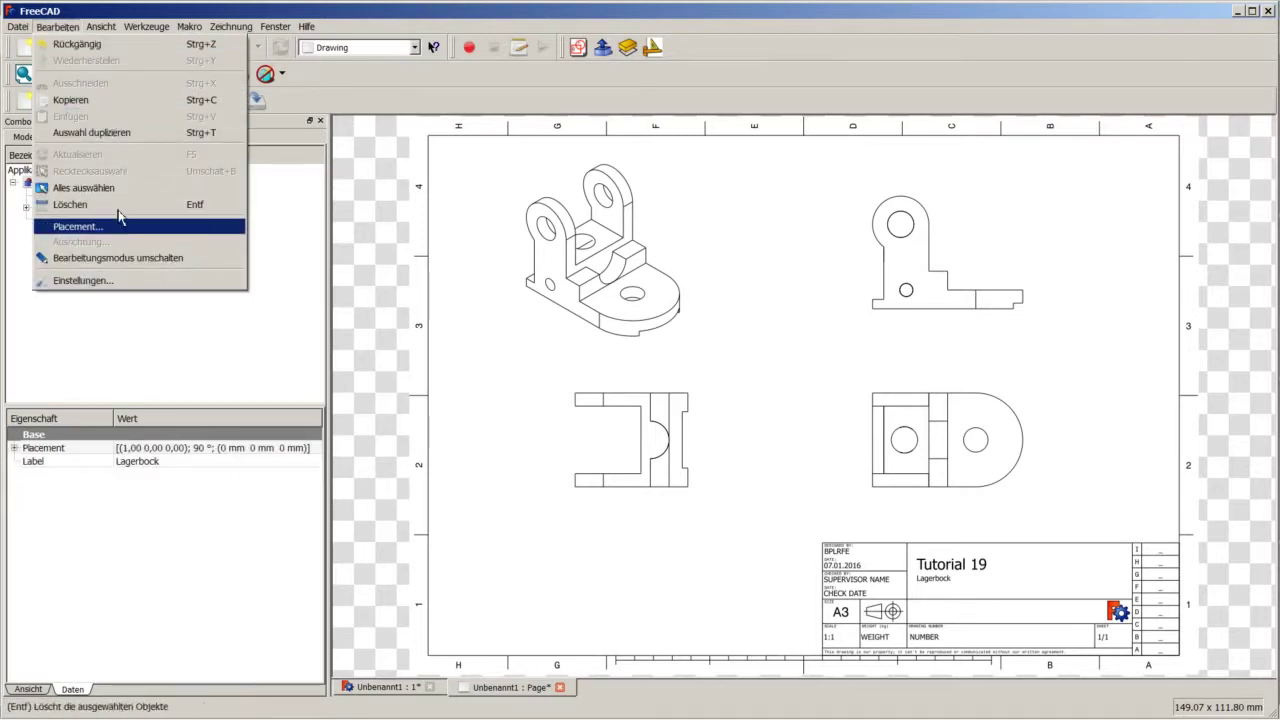
pyautogui.click(124, 138)
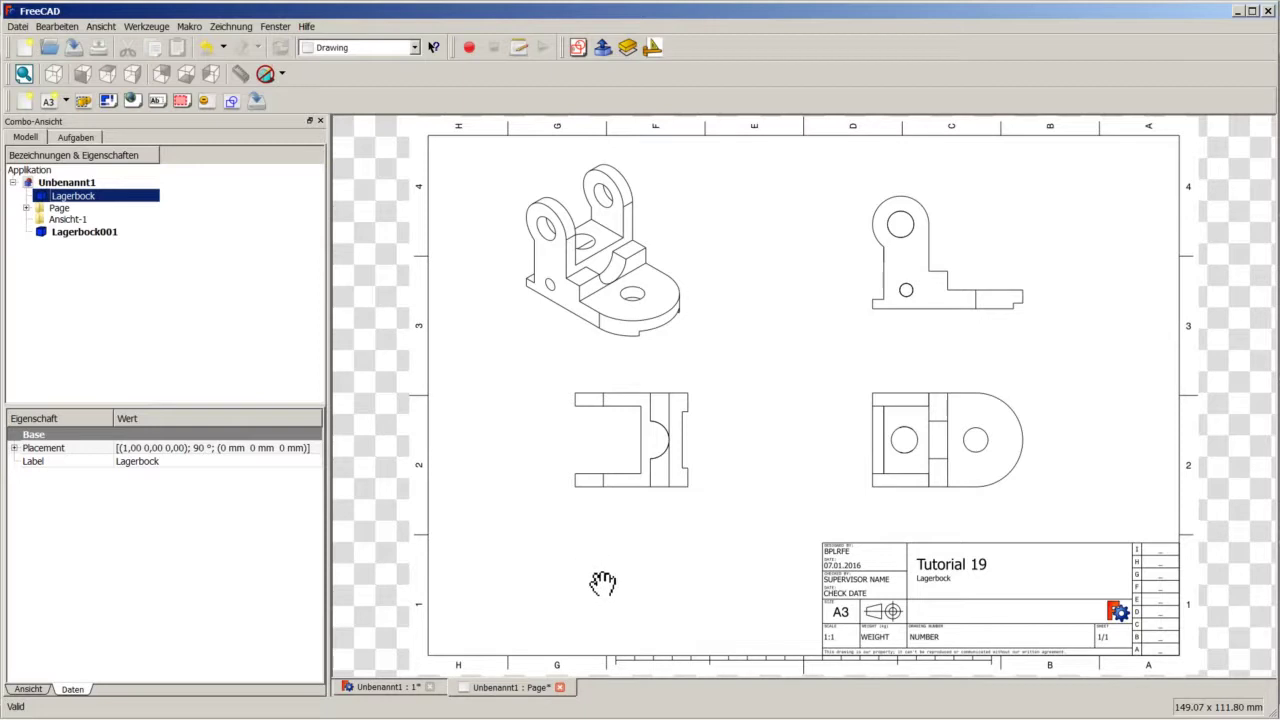
pyautogui.moveTo(64, 202); pyautogui.dragTo(48, 219)
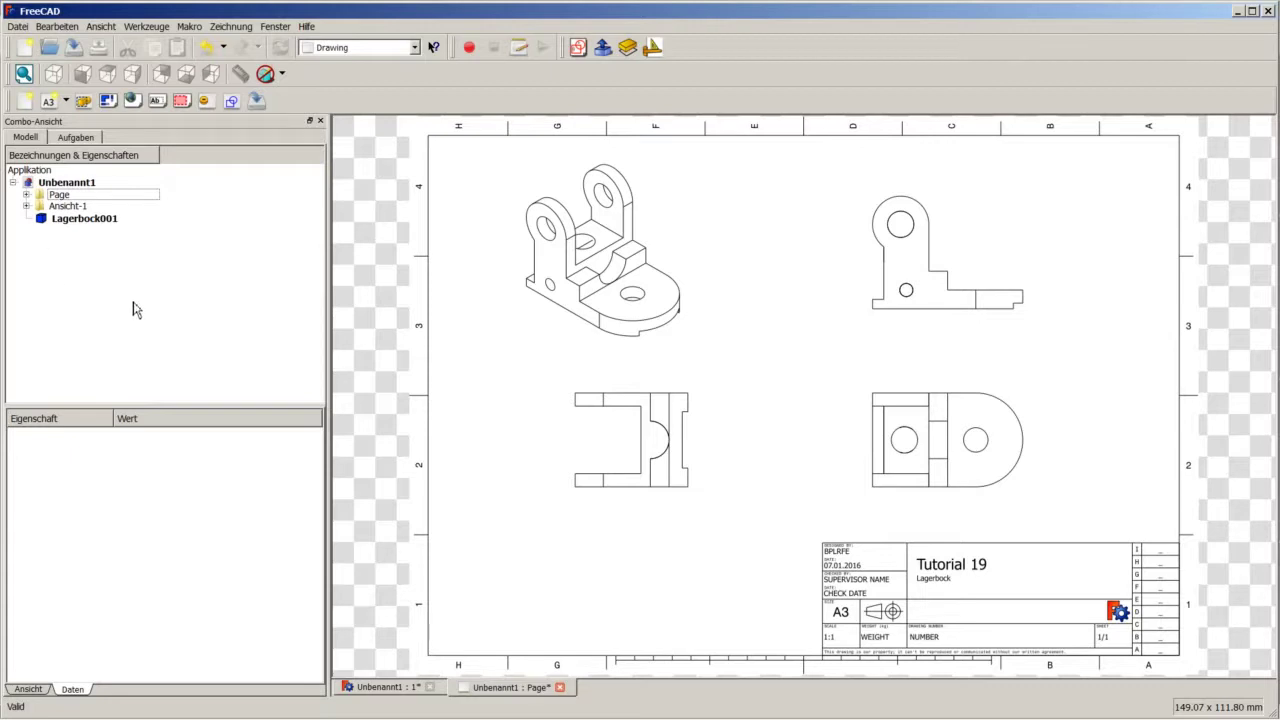
# Step: On the 3D model tab, hide the Lagerbock part inside Ansicht-1 using Ein/Ausblenden
pyautogui.click(372, 689)
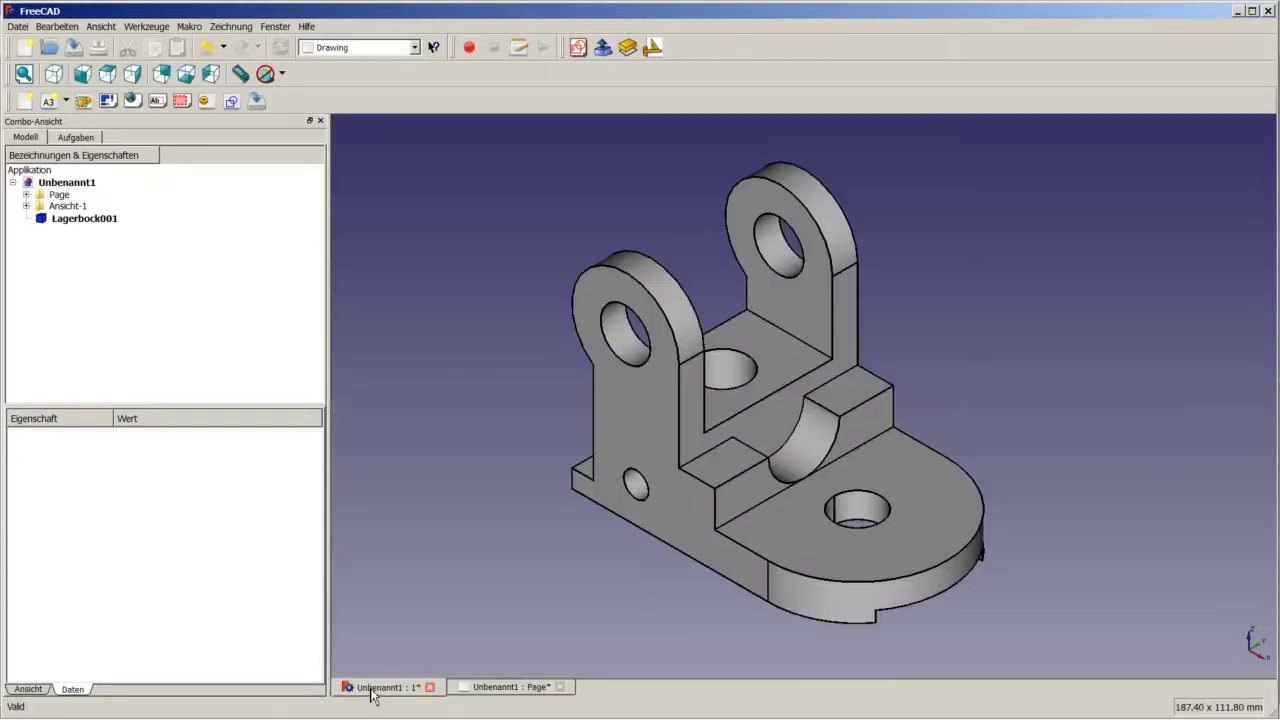
pyautogui.click(26, 205)
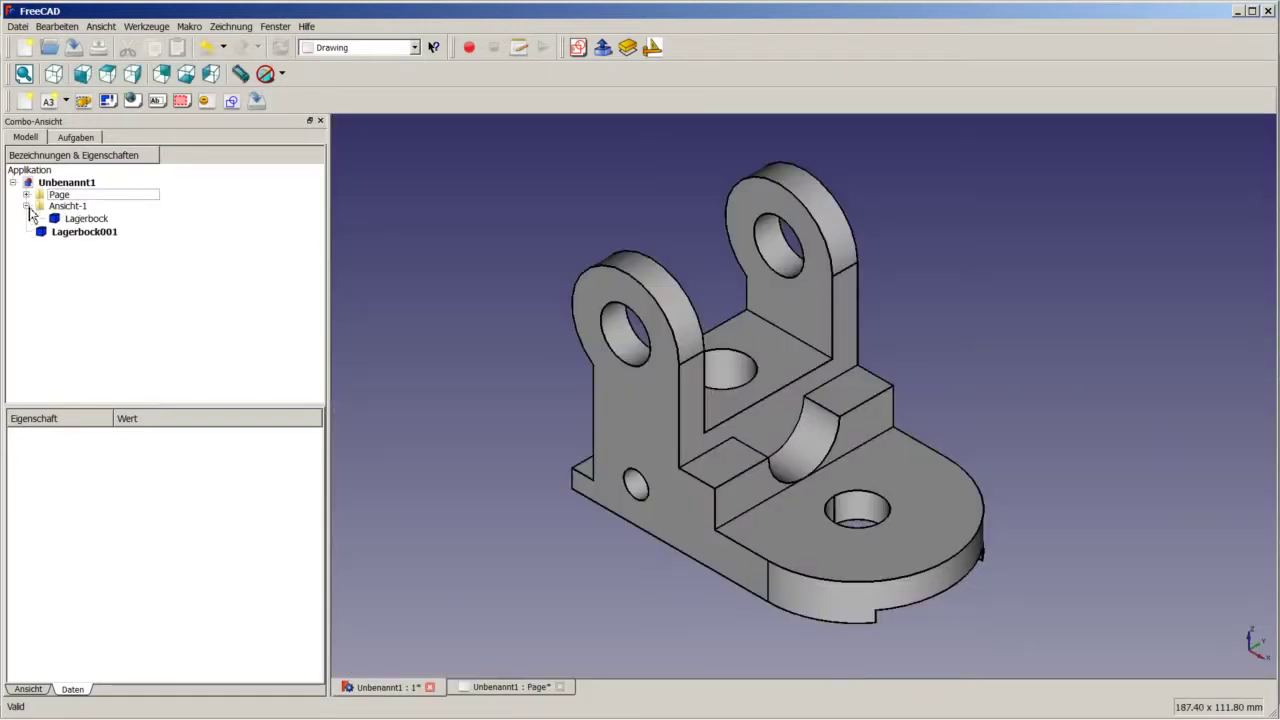
pyautogui.rightClick(55, 206)
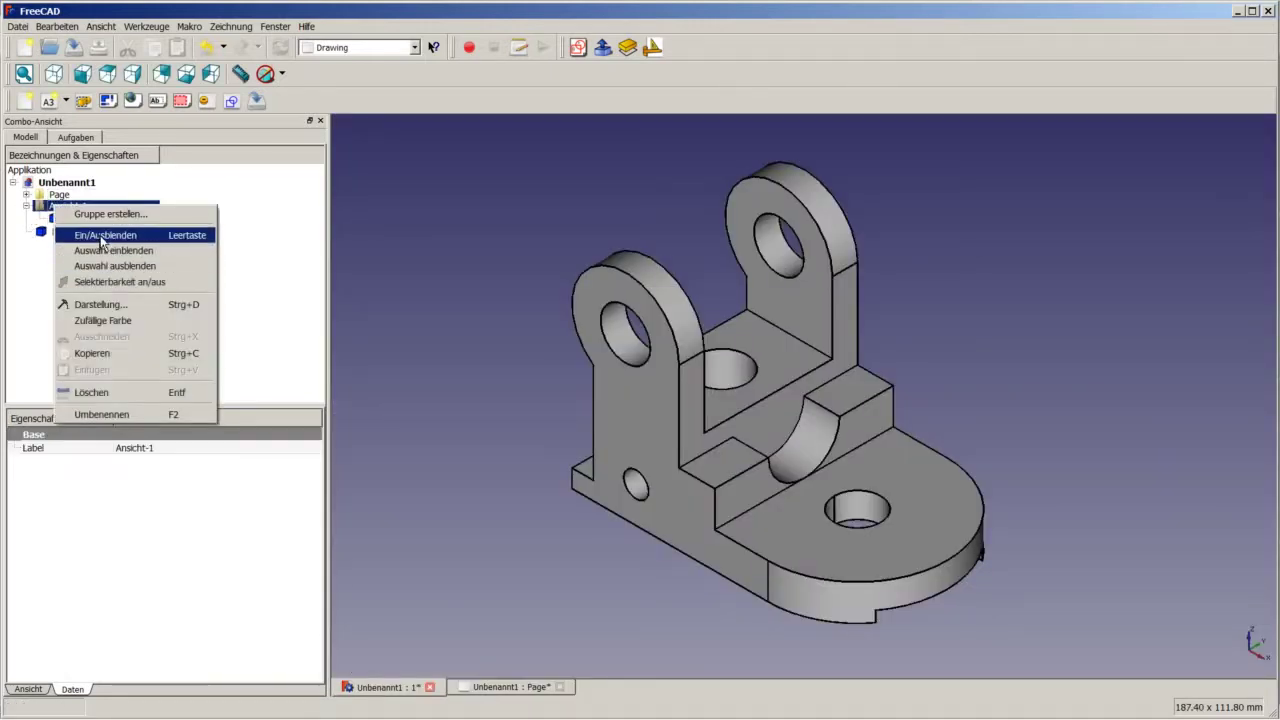
pyautogui.click(76, 235)
pyautogui.rightClick(78, 212)
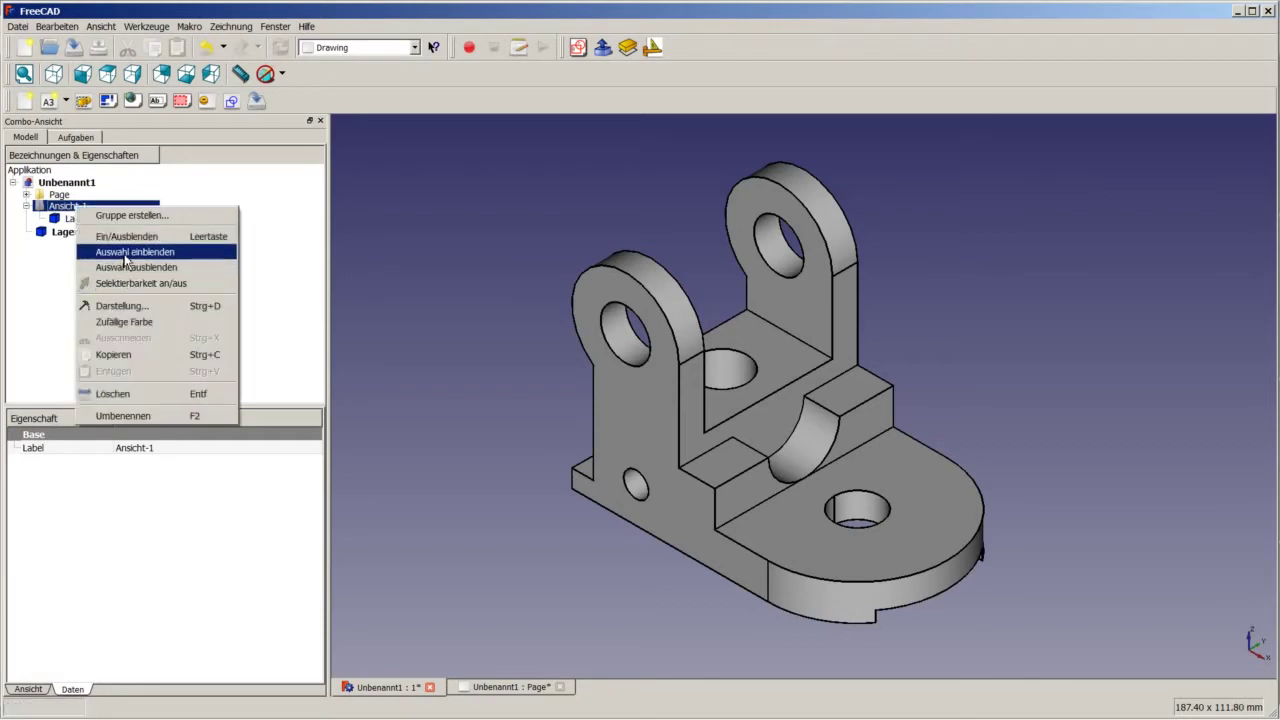
pyautogui.click(80, 236)
pyautogui.rightClick(74, 210)
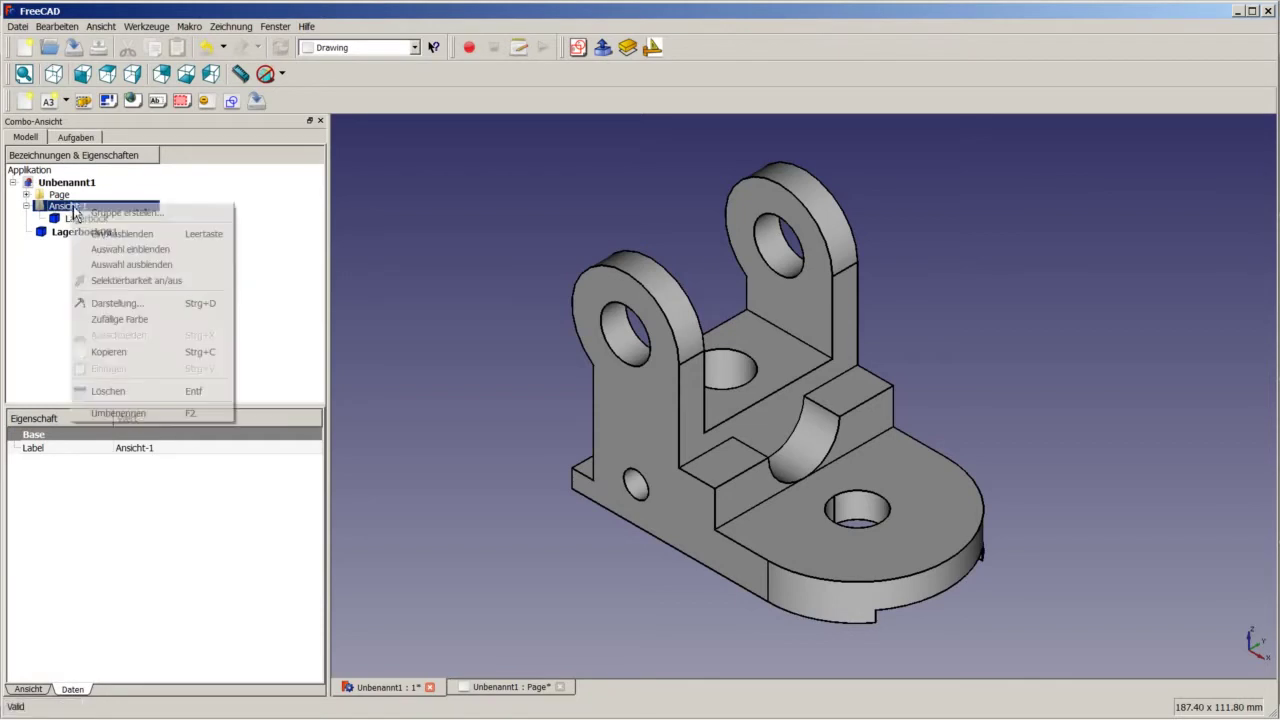
pyautogui.click(112, 238)
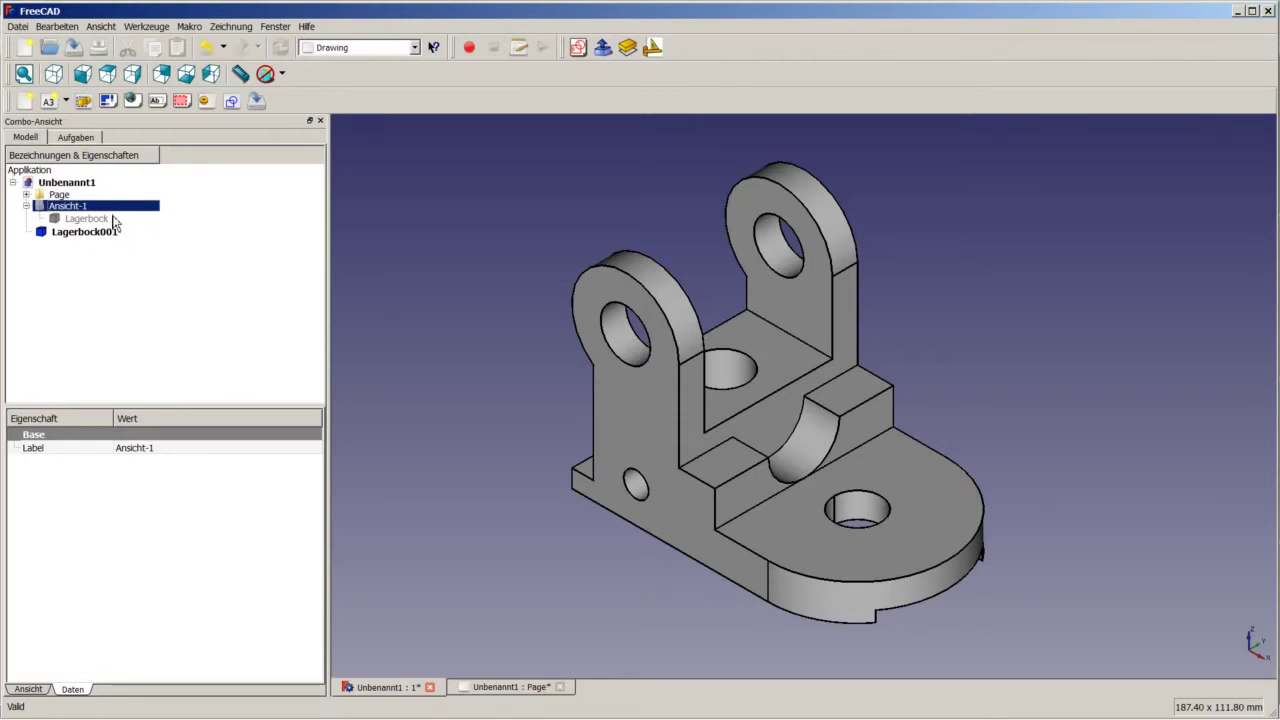
pyautogui.click(26, 206)
pyautogui.click(213, 284)
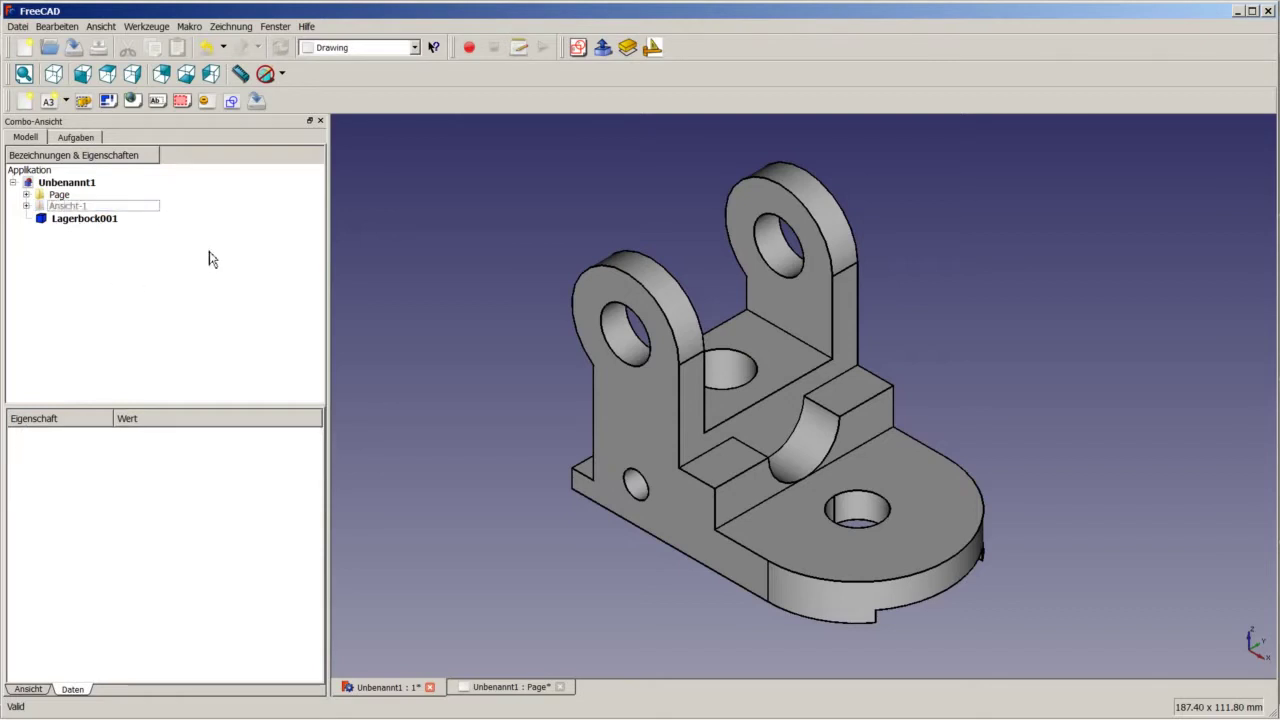
# Step: In Part Design, sketch a rectangle on Lagerbock001's face from the origin past the part's edge
pyautogui.click(105, 219)
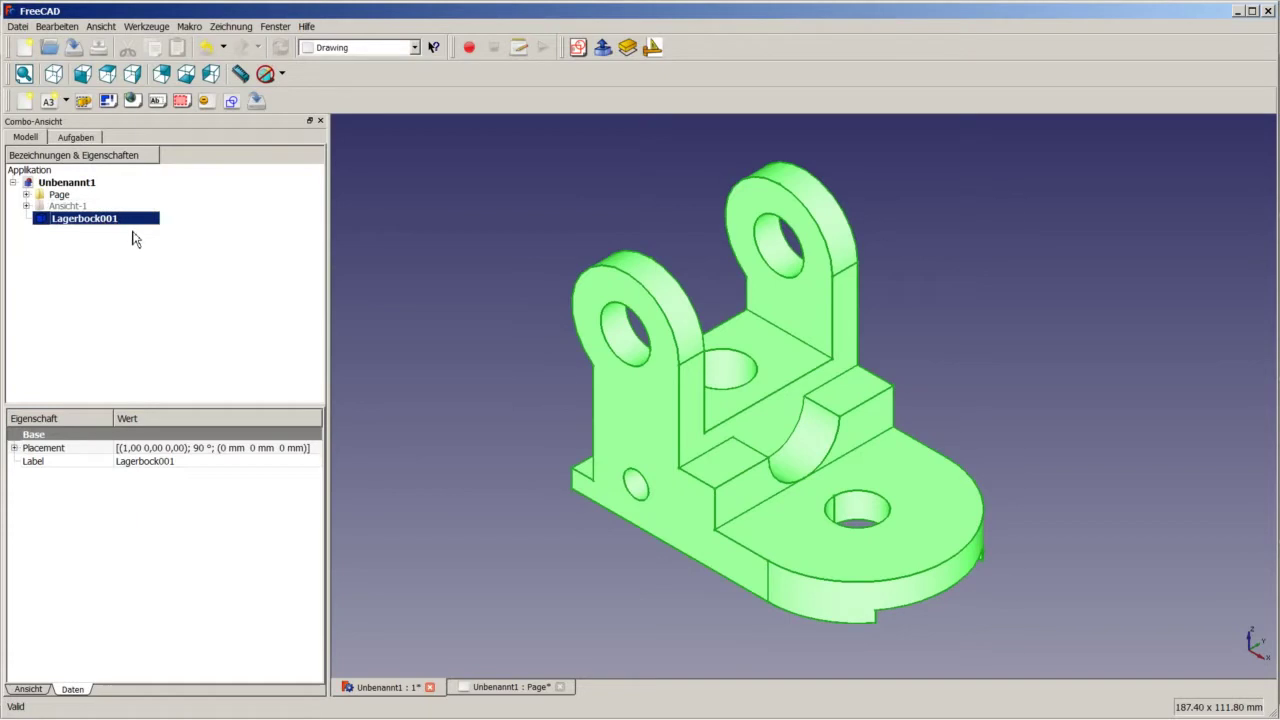
pyautogui.moveTo(645, 486)
pyautogui.mouseDown(button='middle')
pyautogui.moveTo(686, 437)
pyautogui.moveTo(720, 323)
pyautogui.moveTo(627, 416)
pyautogui.mouseUp(button='middle')
pyautogui.click(610, 424)
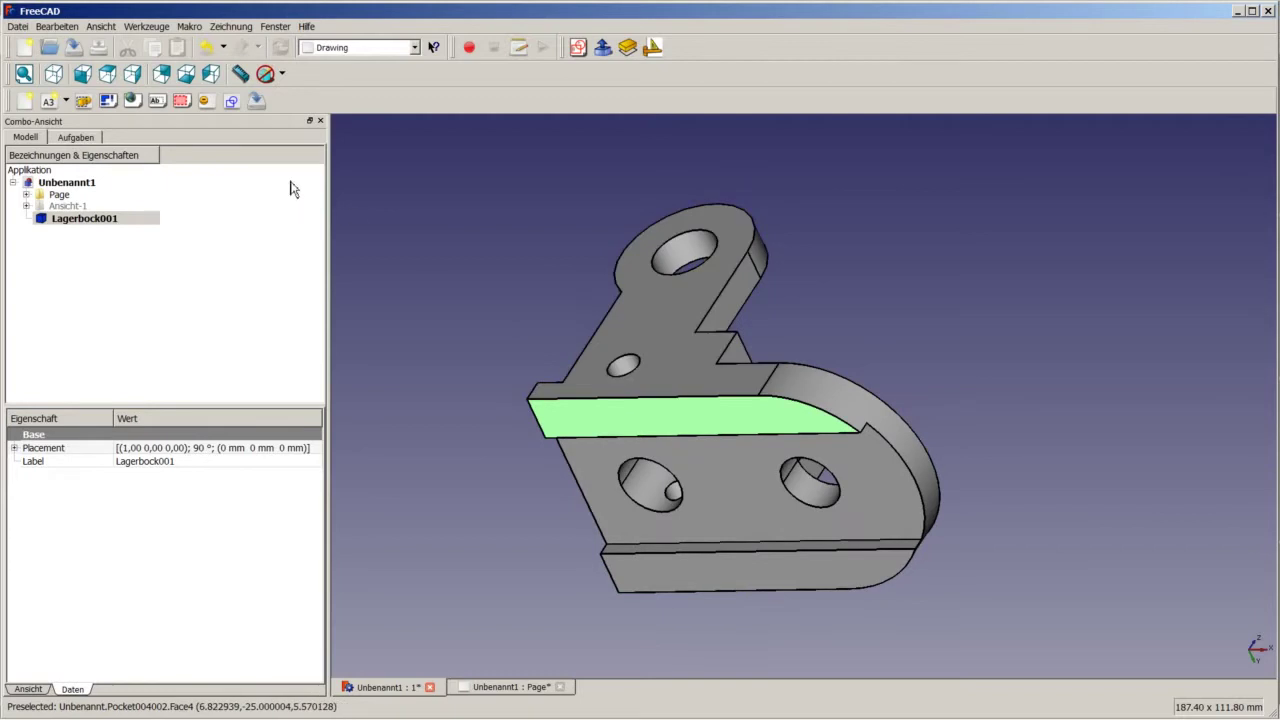
pyautogui.click(360, 47)
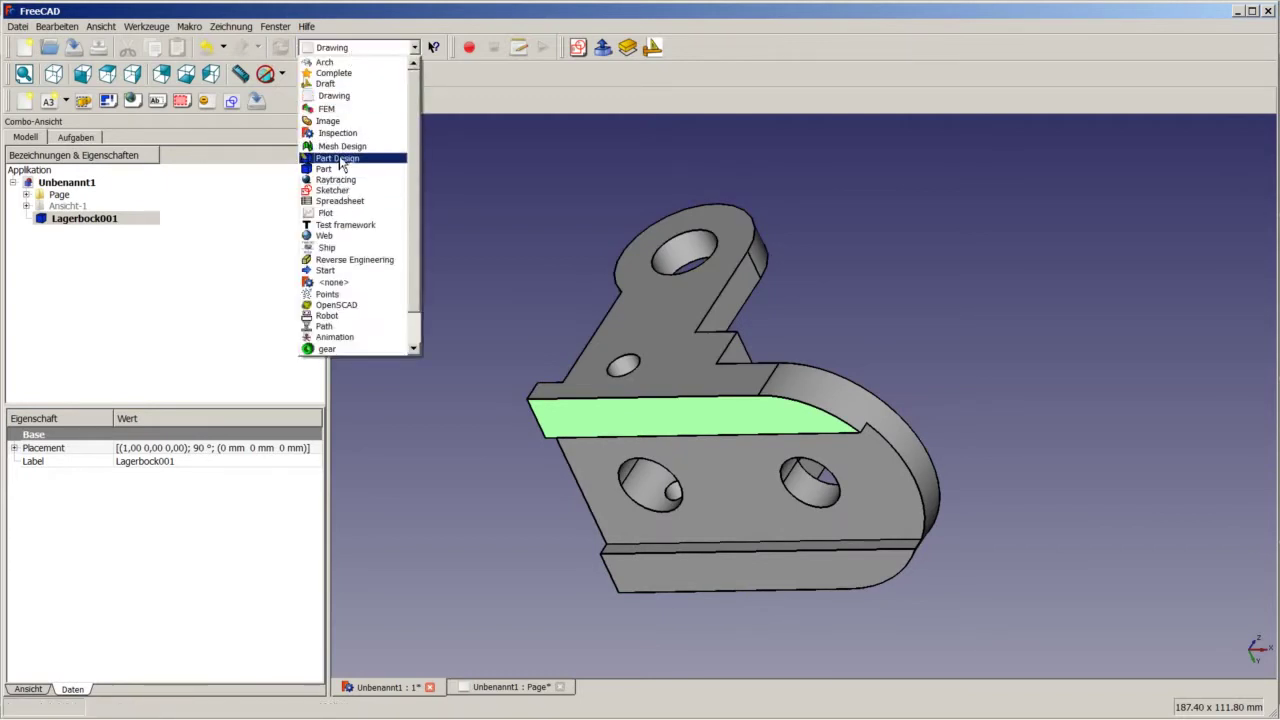
pyautogui.click(342, 167)
pyautogui.click(270, 127)
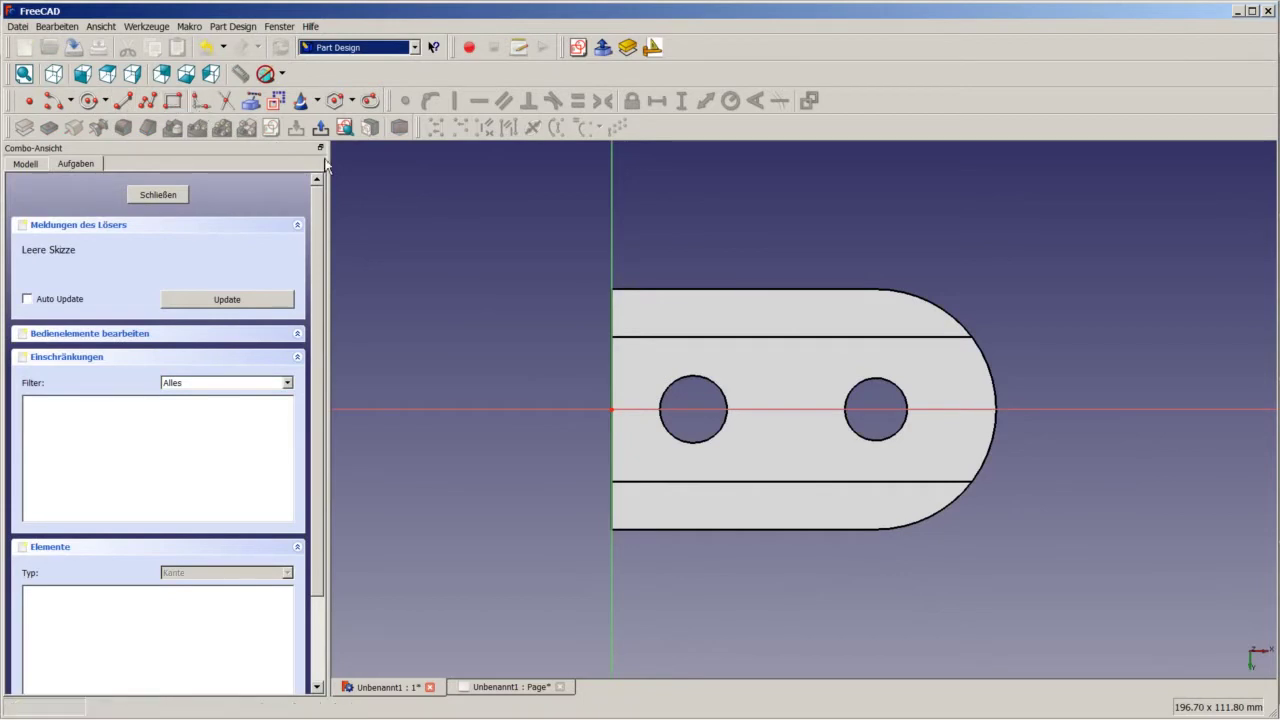
pyautogui.click(612, 410)
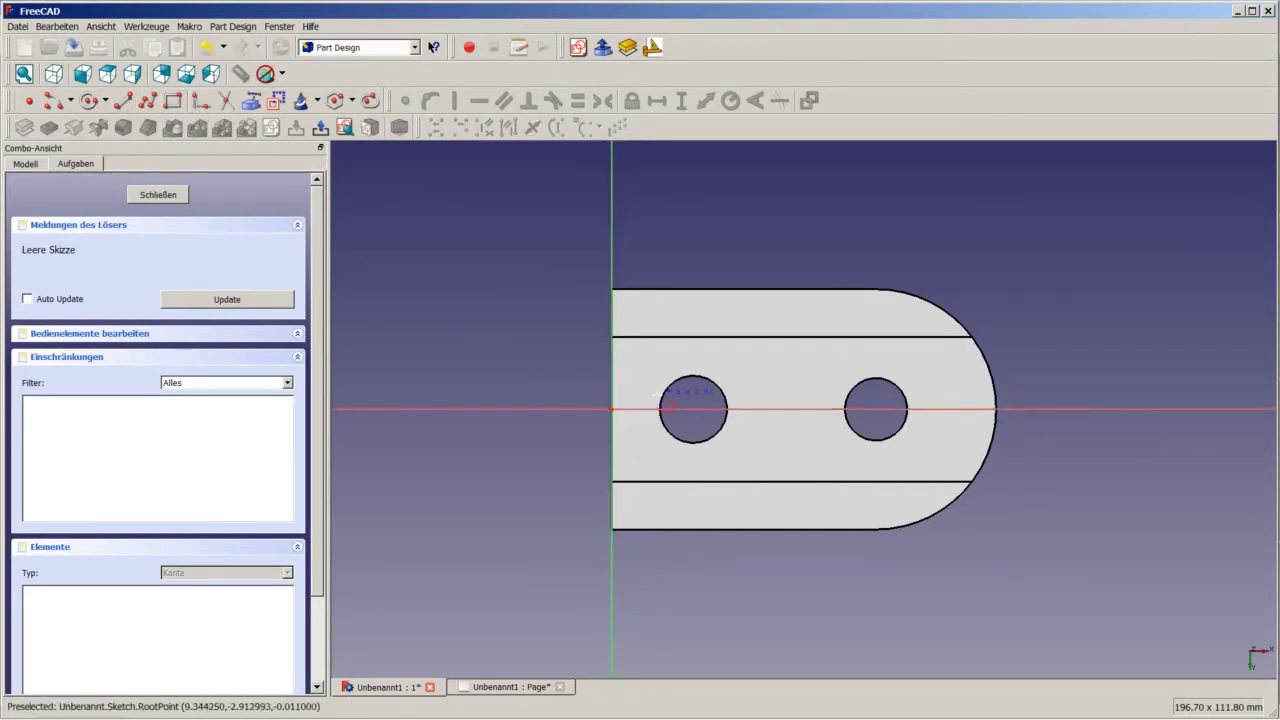
pyautogui.click(1025, 257)
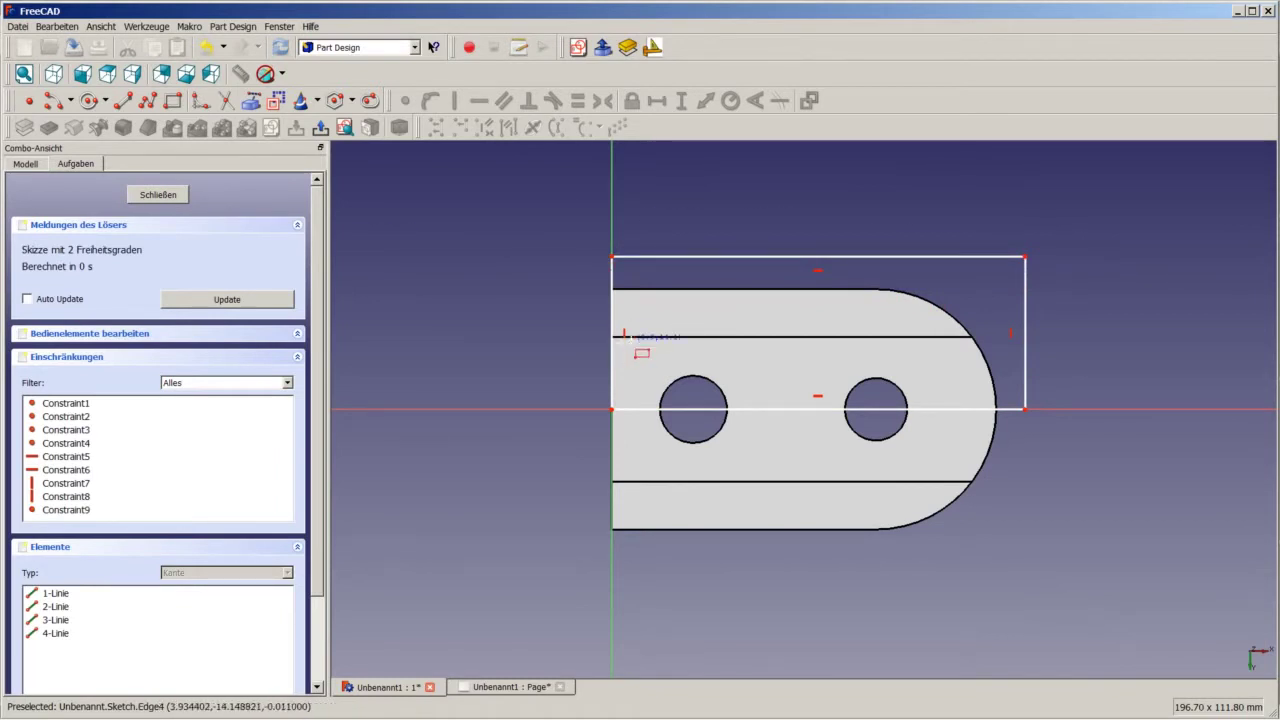
pyautogui.click(135, 197)
# Step: Pocket the rectangle sketch with type Durch alle and view the cut part isometrically
pyautogui.click(48, 127)
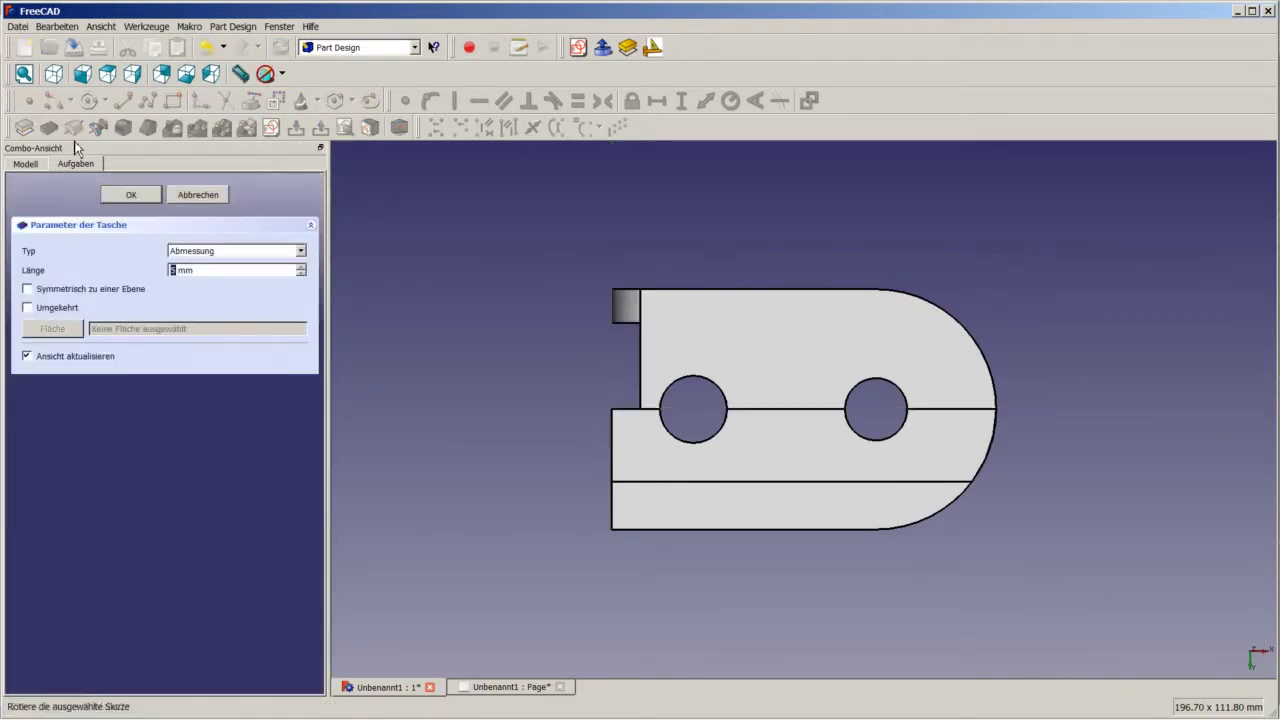
pyautogui.click(202, 252)
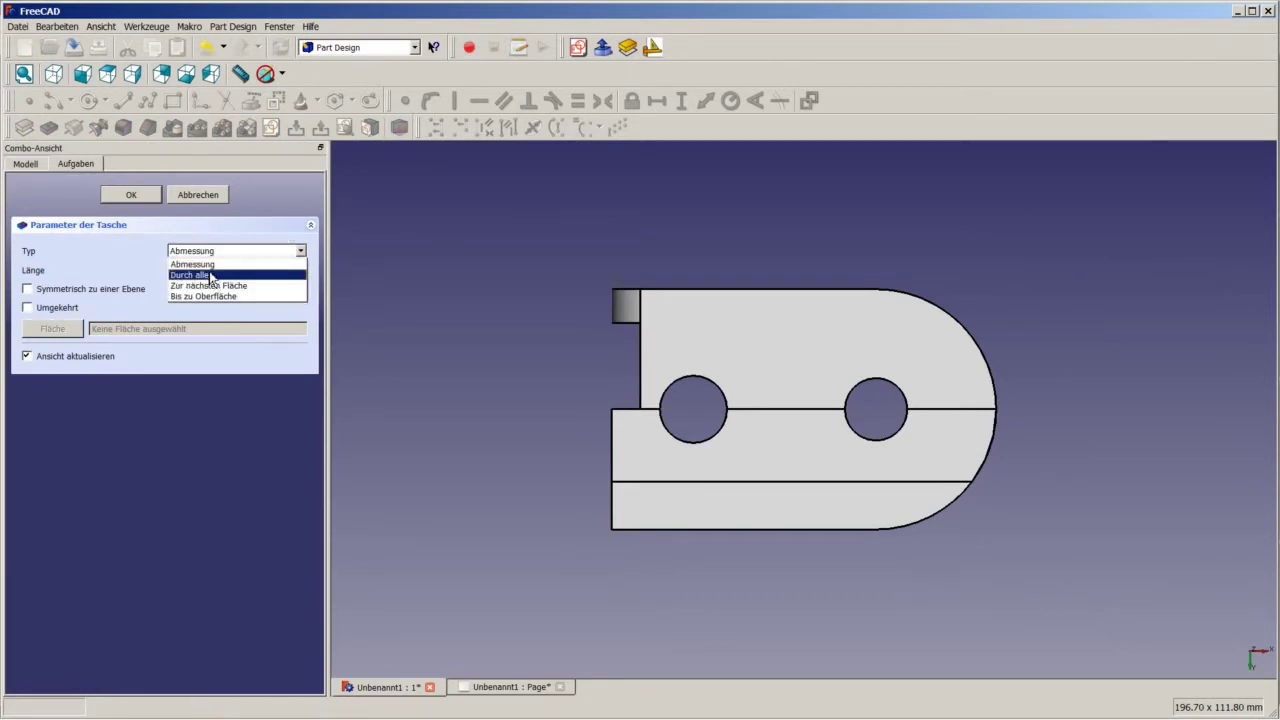
pyautogui.click(211, 276)
pyautogui.click(131, 194)
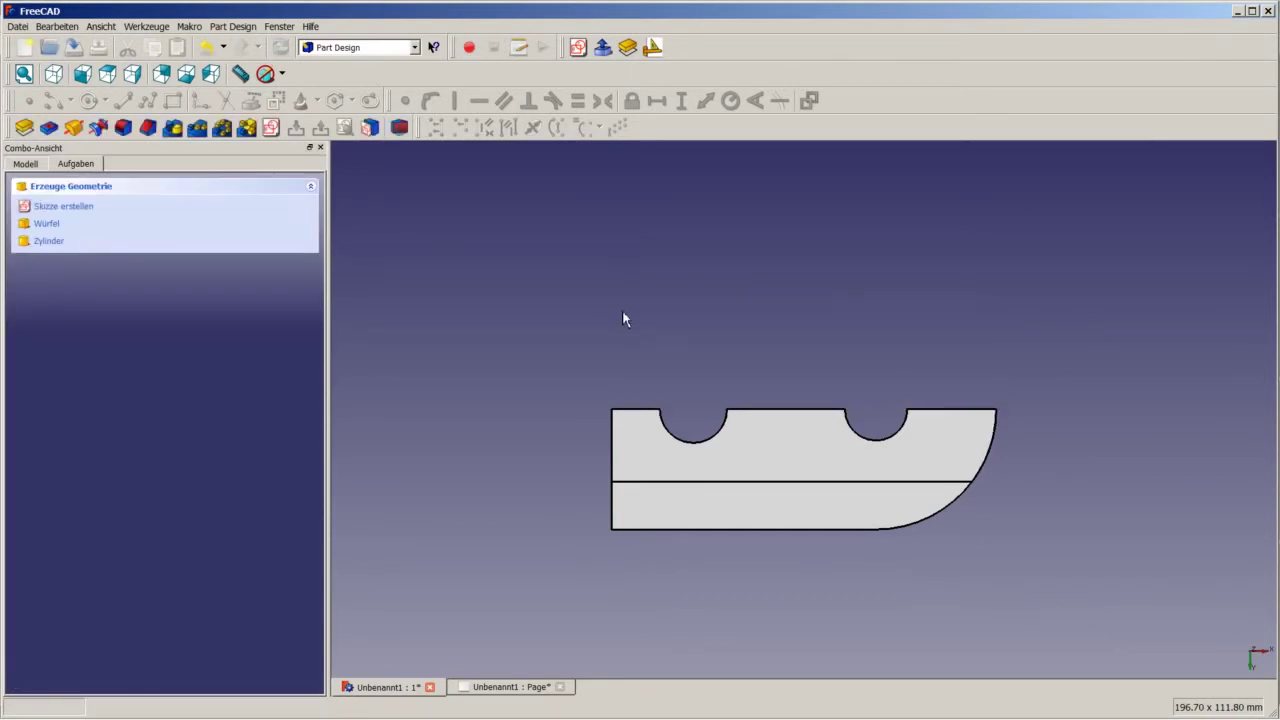
pyautogui.click(53, 73)
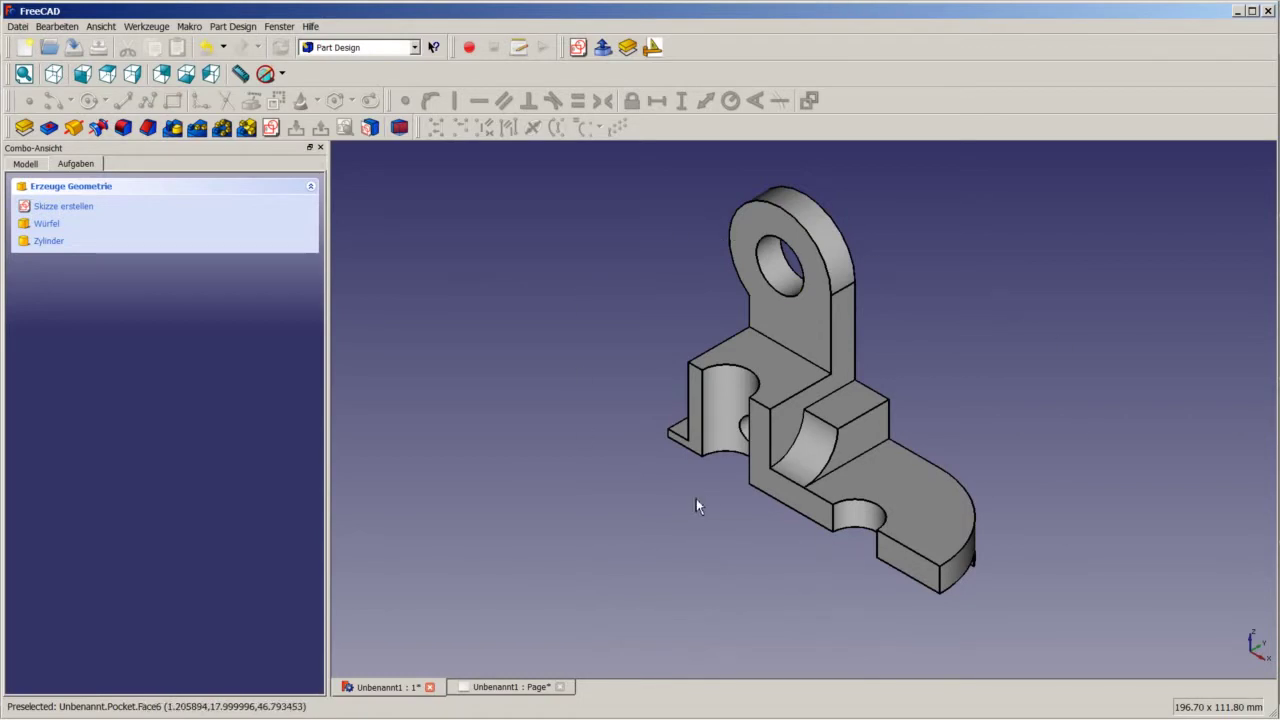
pyautogui.click(25, 163)
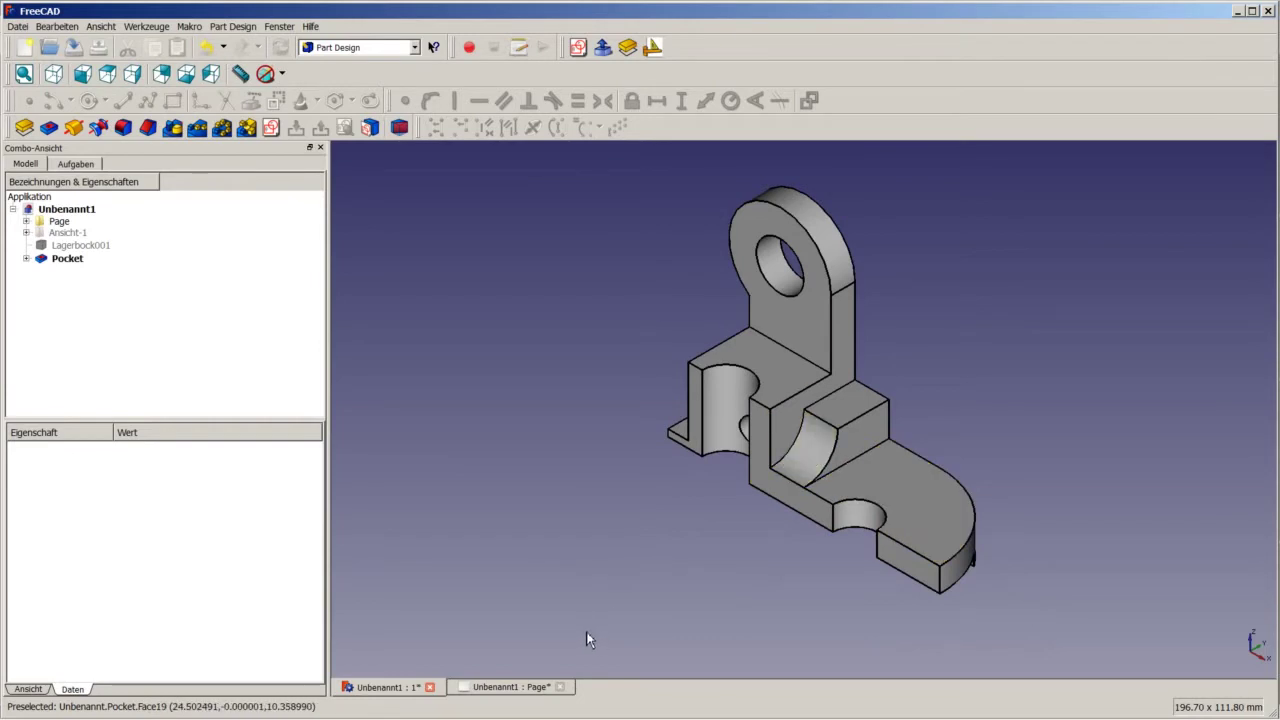
# Step: With Pocket and Page selected, insert a Drawing view of the Pocket, creating View001
pyautogui.click(504, 690)
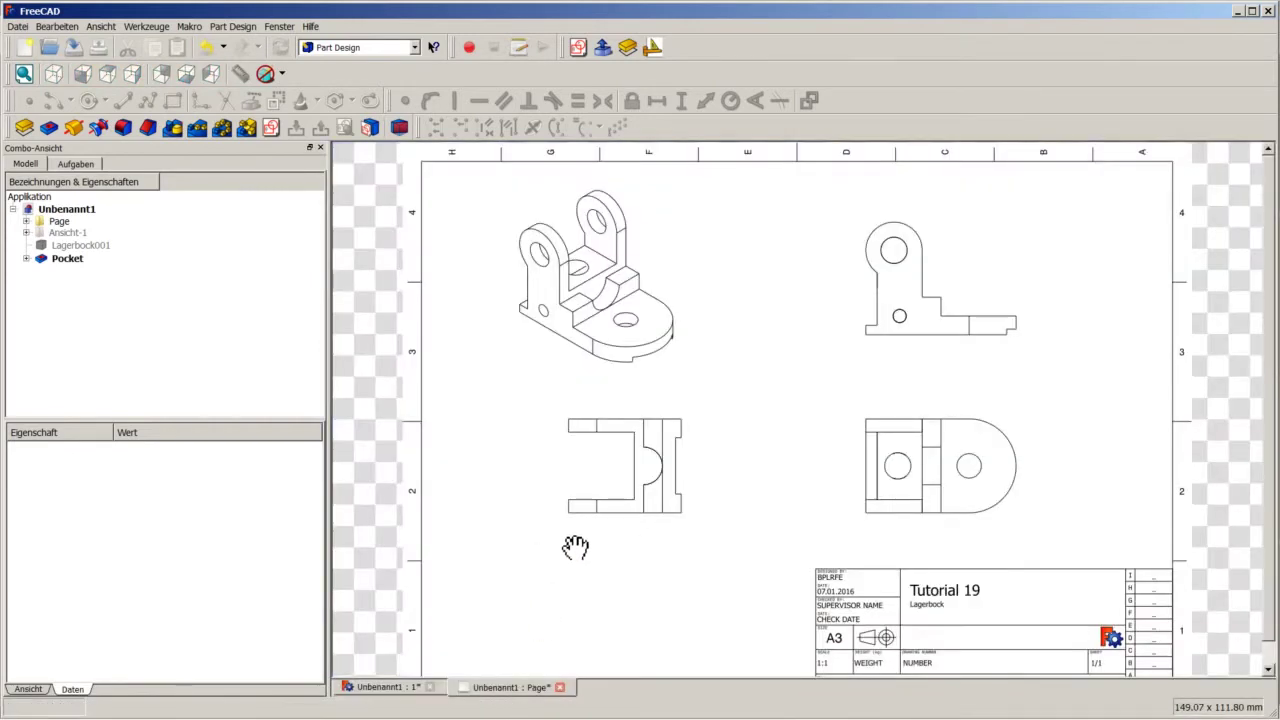
pyautogui.scroll(1, 574, 545)
pyautogui.scroll(-1, 574, 540)
pyautogui.scroll(-1, 600, 560)
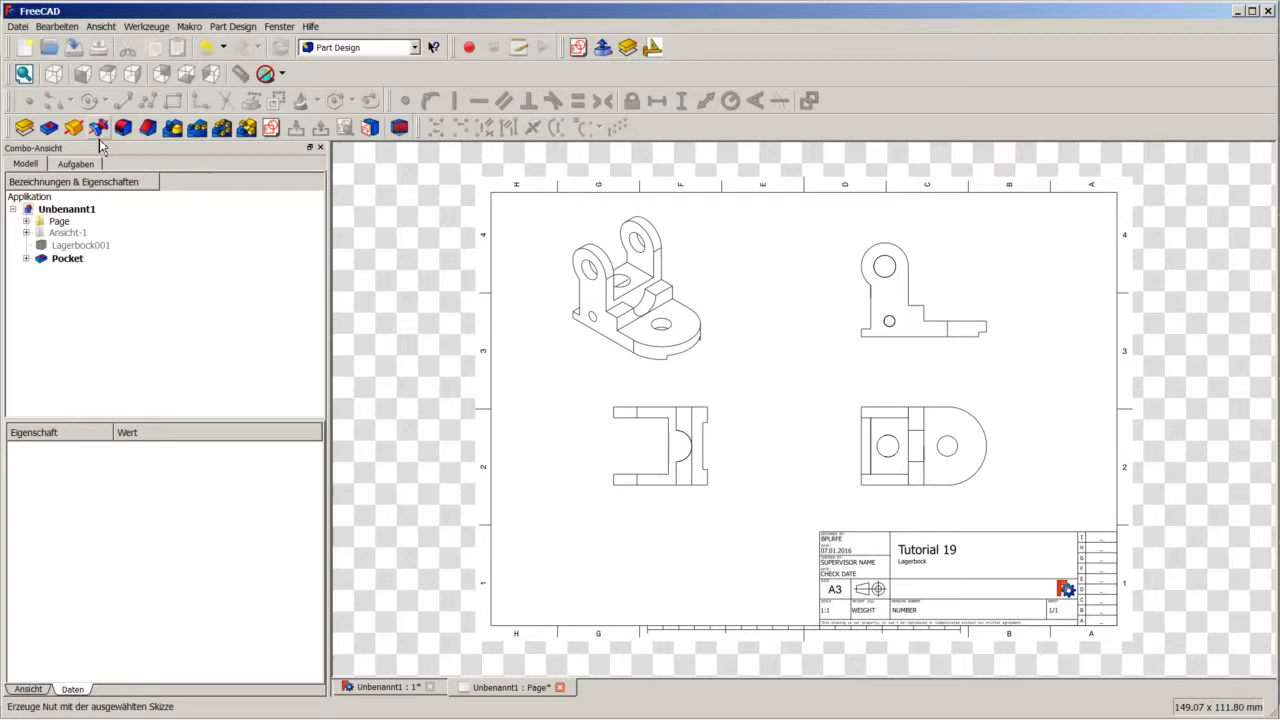
pyautogui.click(68, 262)
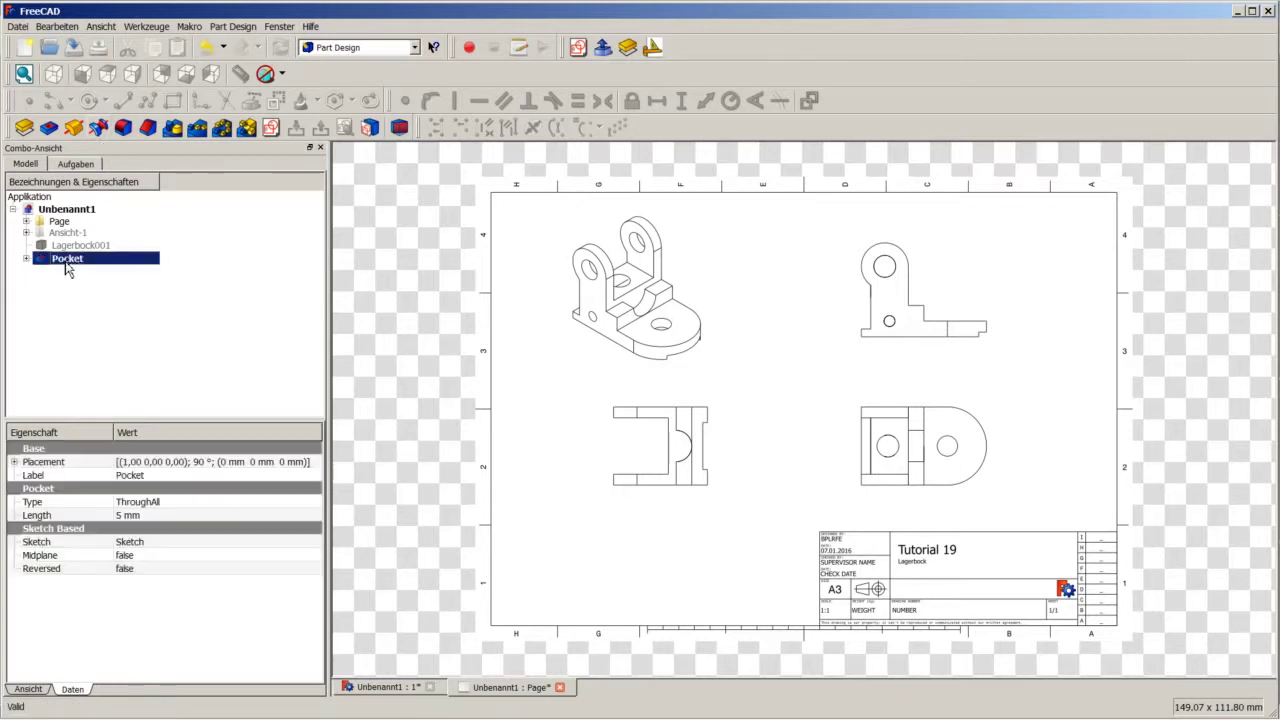
pyautogui.keyDown('ctrl'); pyautogui.click(60, 222); pyautogui.keyUp('ctrl')
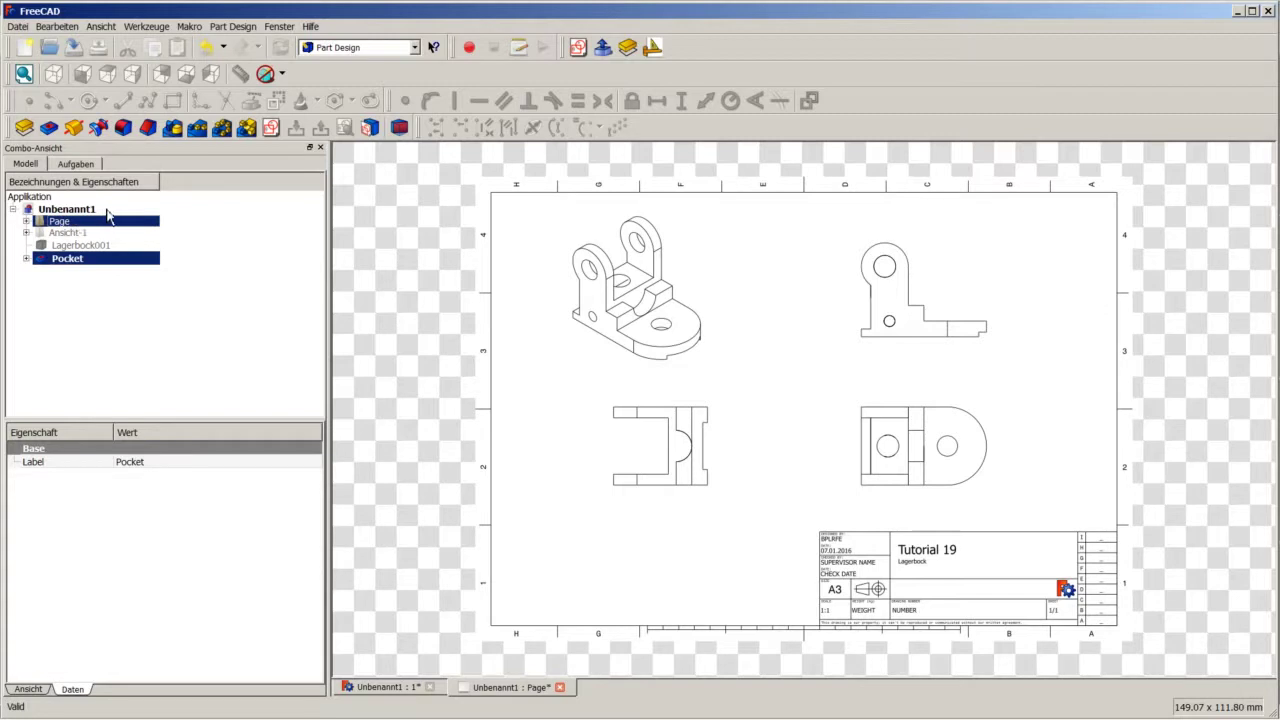
pyautogui.click(400, 47)
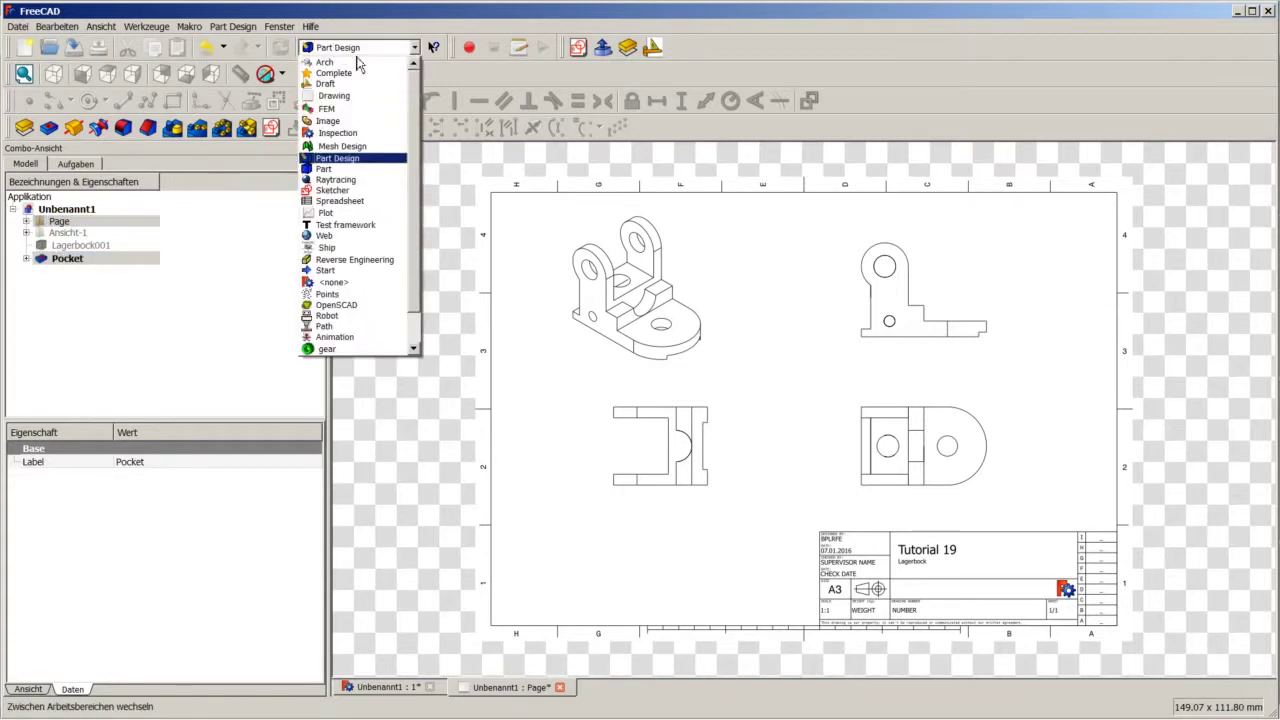
pyautogui.click(338, 106)
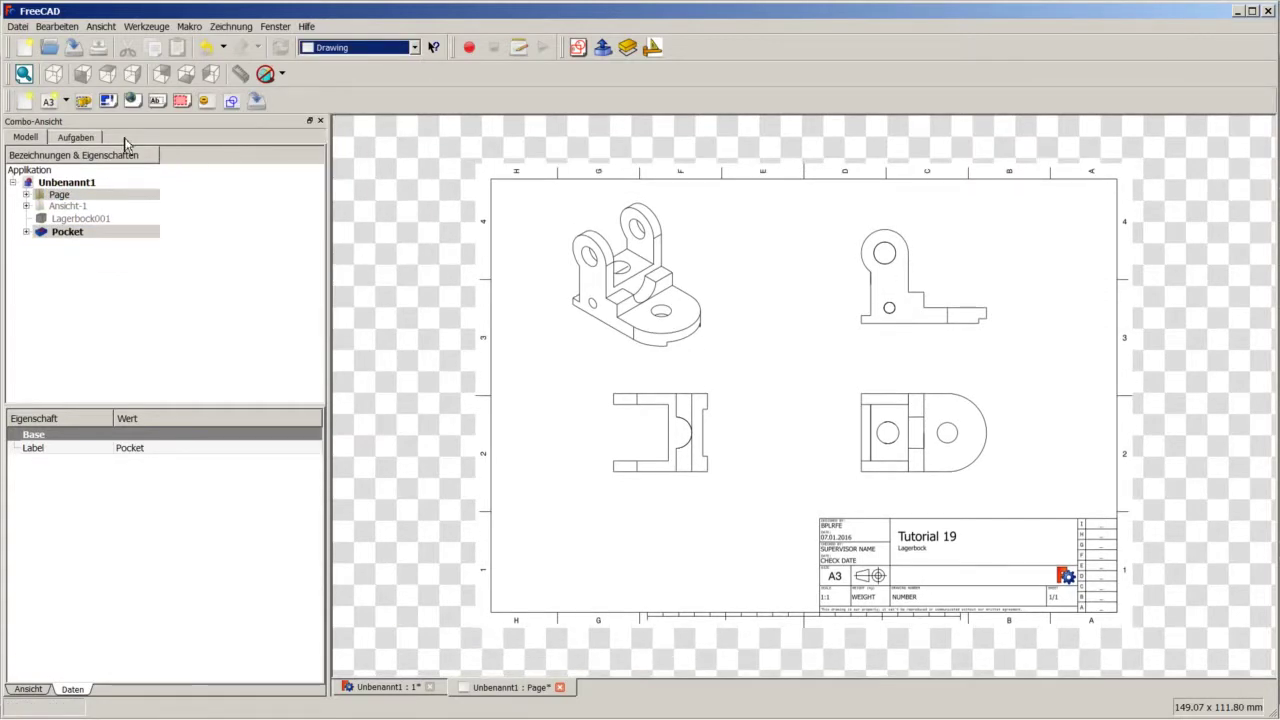
pyautogui.click(84, 107)
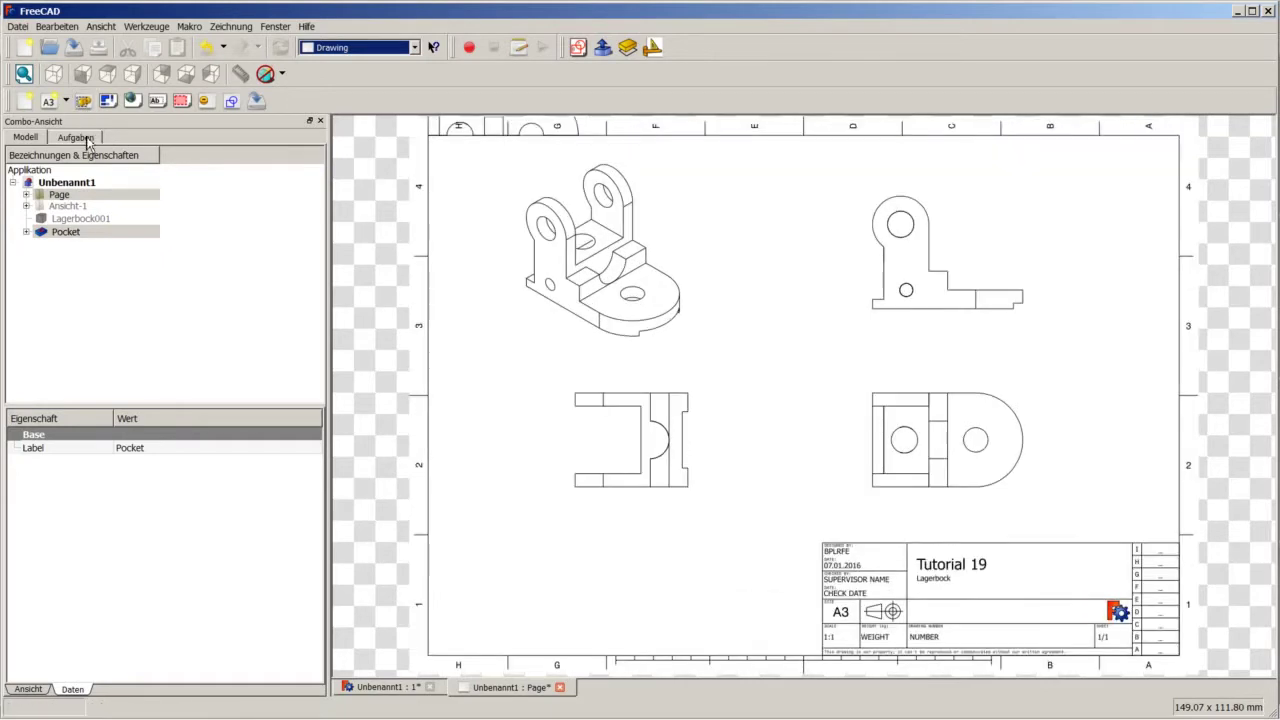
pyautogui.click(27, 195)
pyautogui.click(84, 261)
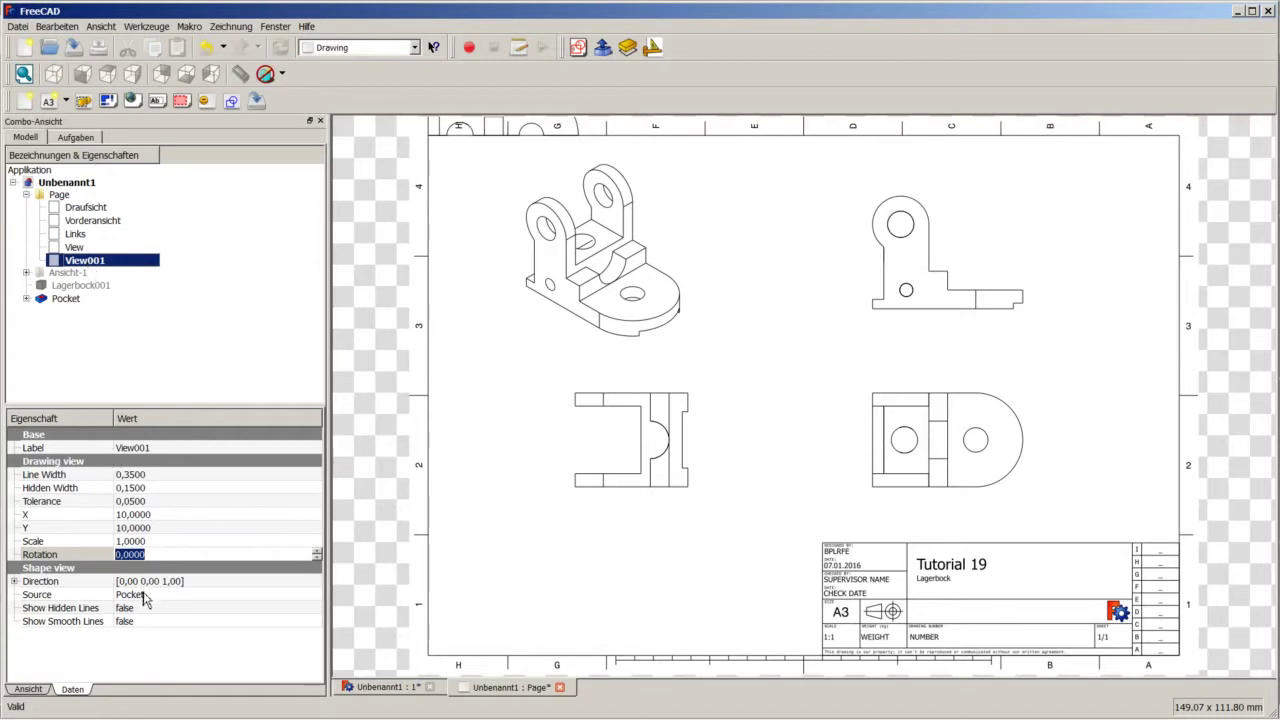
# Step: Set View001's Direction x component to 1 and its Rotation to 60°
pyautogui.click(14, 581)
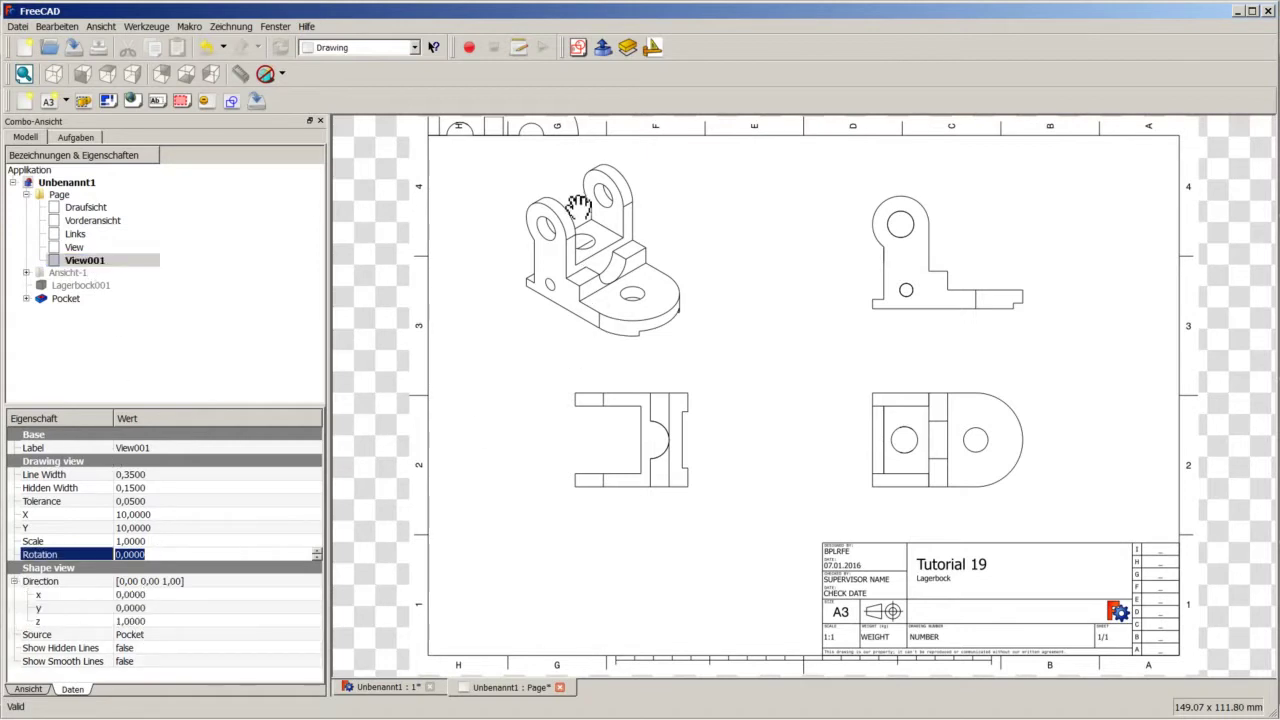
pyautogui.click(157, 596)
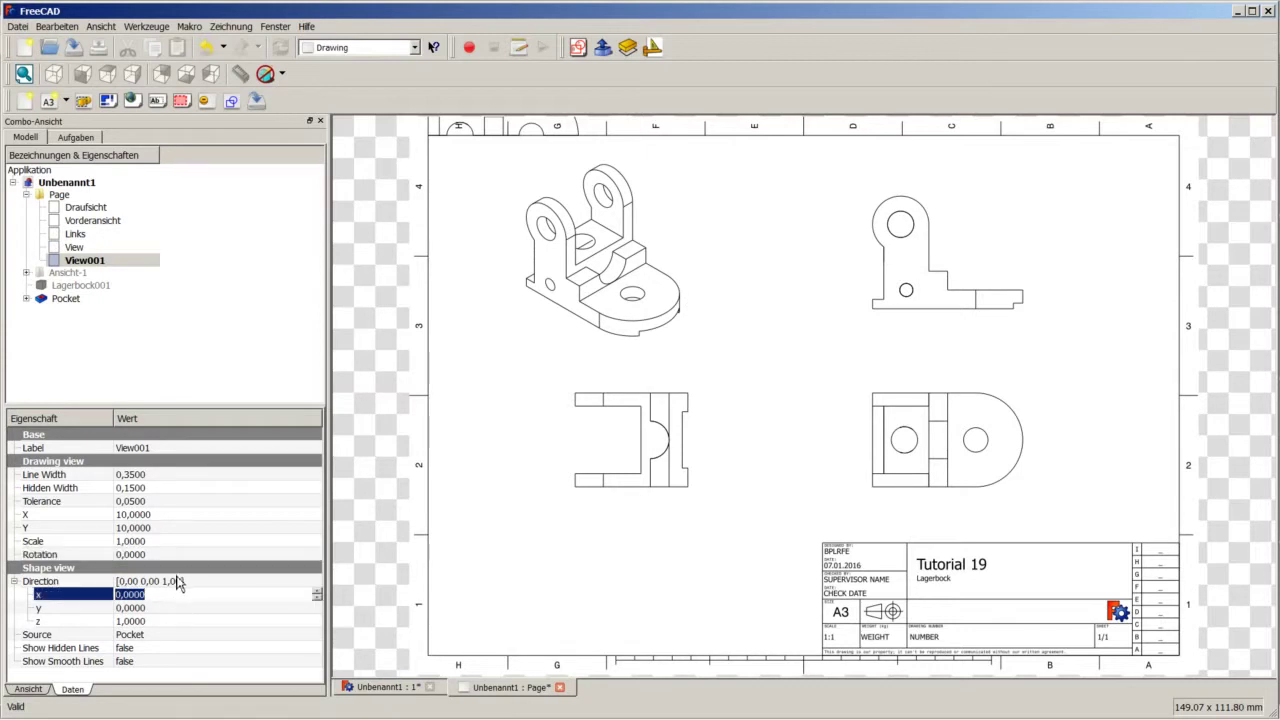
pyautogui.write('1')
pyautogui.click(157, 611)
pyautogui.write('-1')
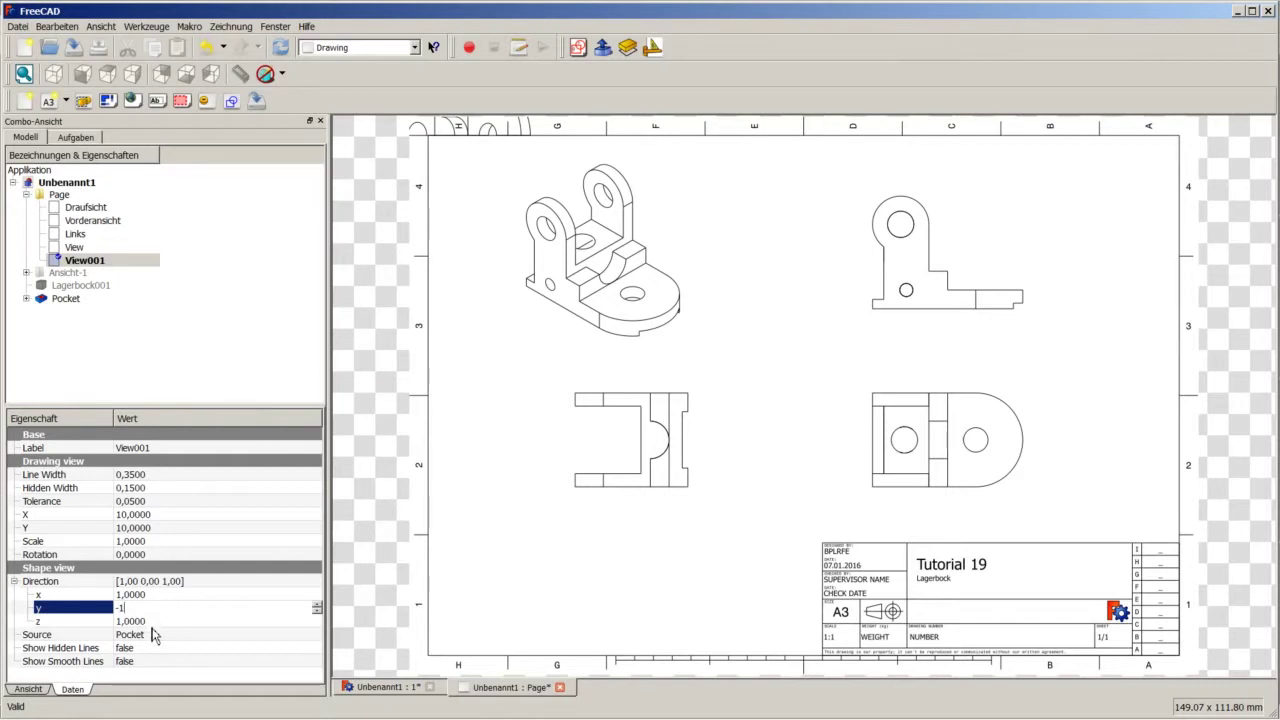
pyautogui.click(156, 554)
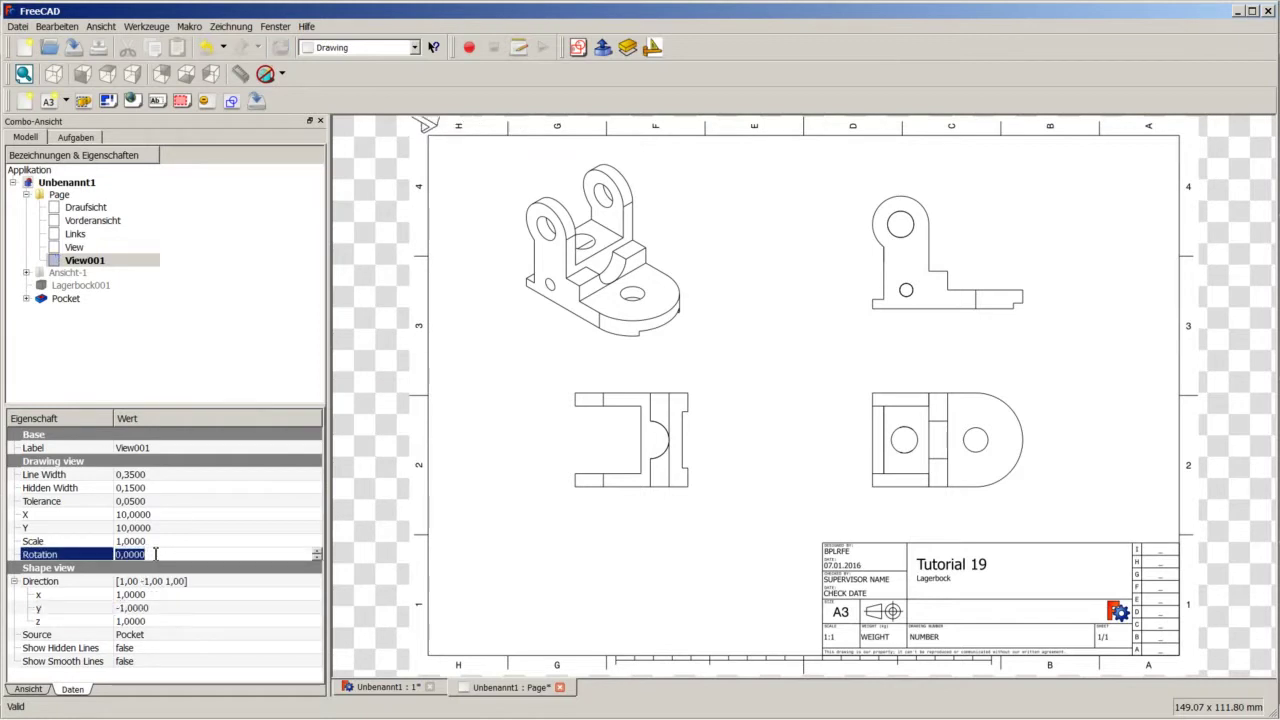
pyautogui.write('60')
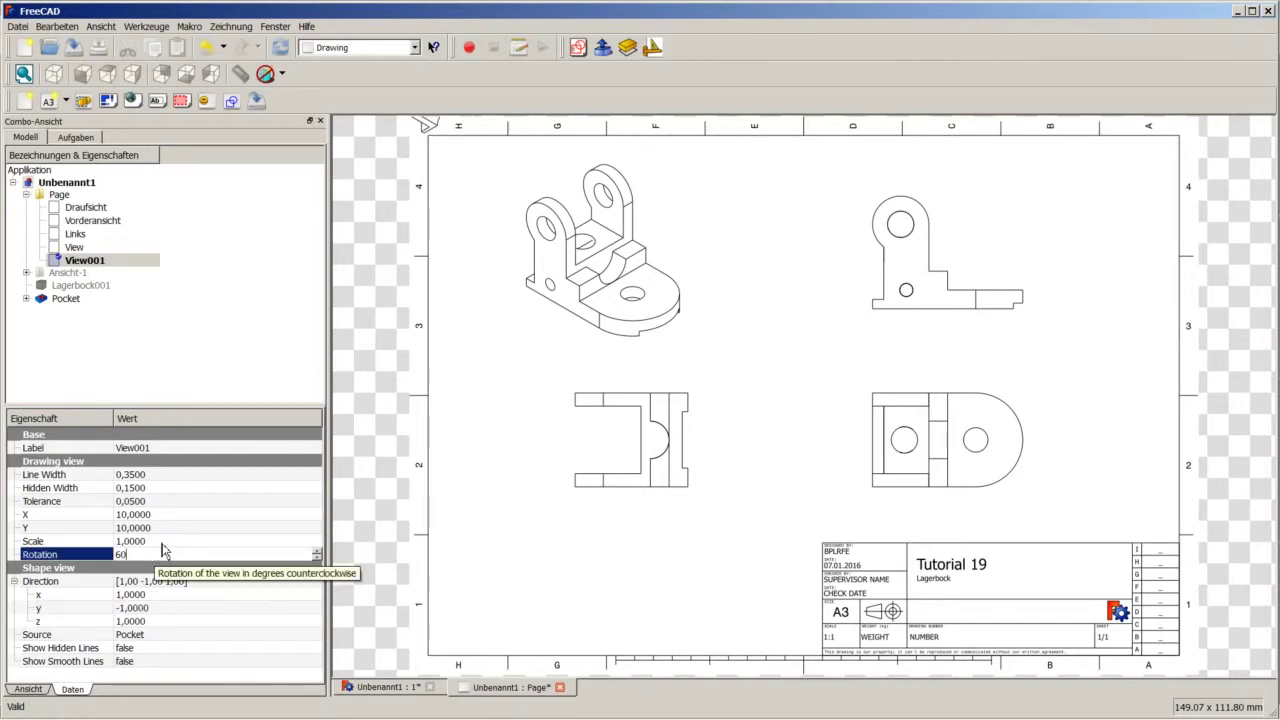
pyautogui.click(160, 545)
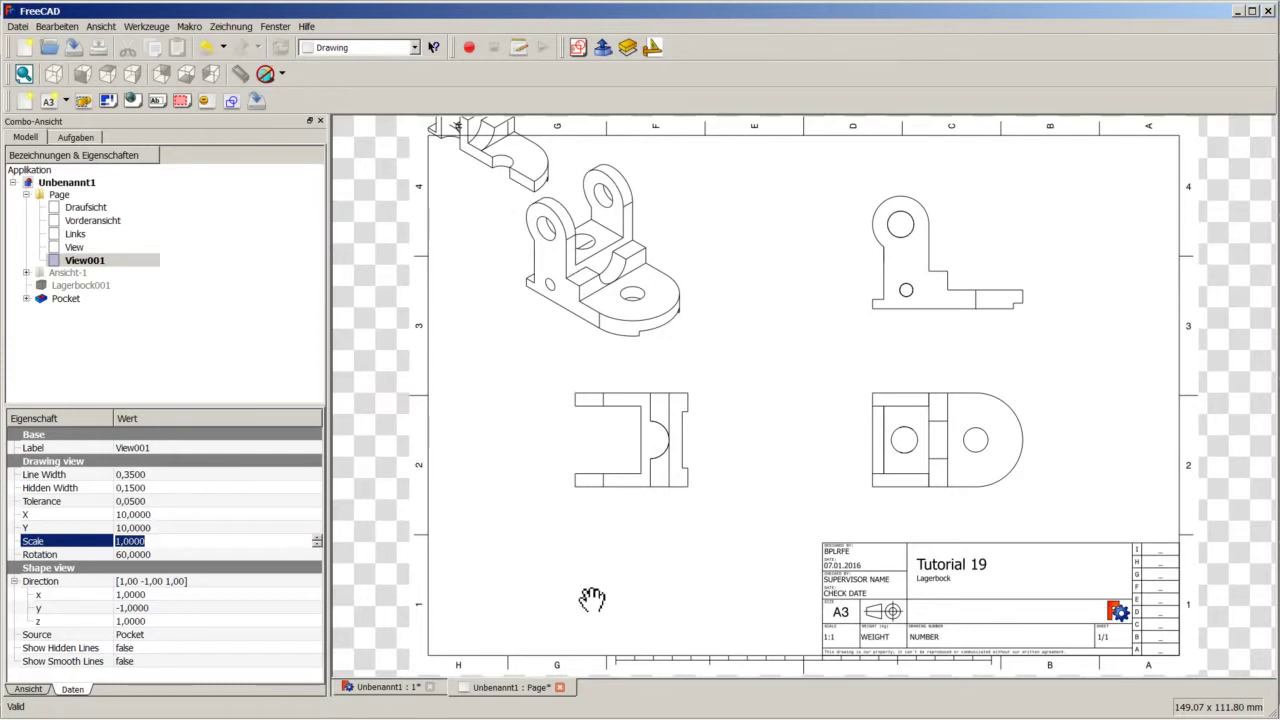
# Step: Place View001 at X 80, trying Y values of 220 and 240
pyautogui.click(167, 515)
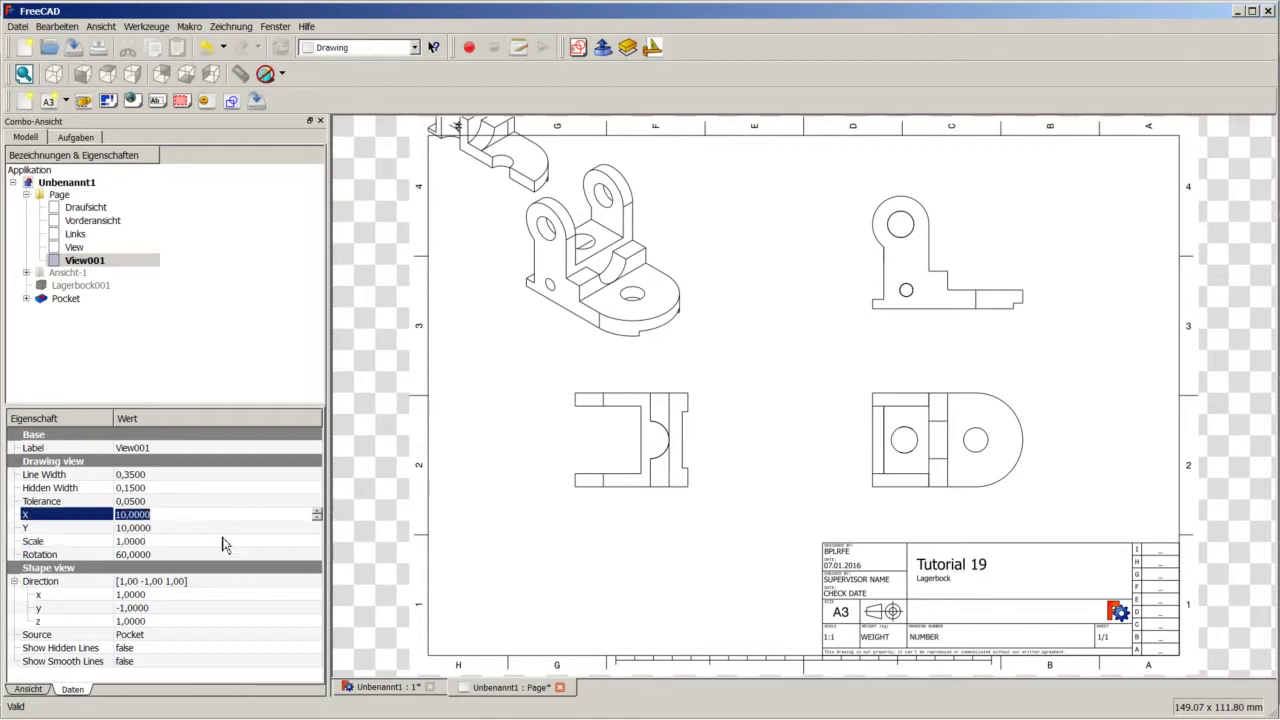
pyautogui.write('80')
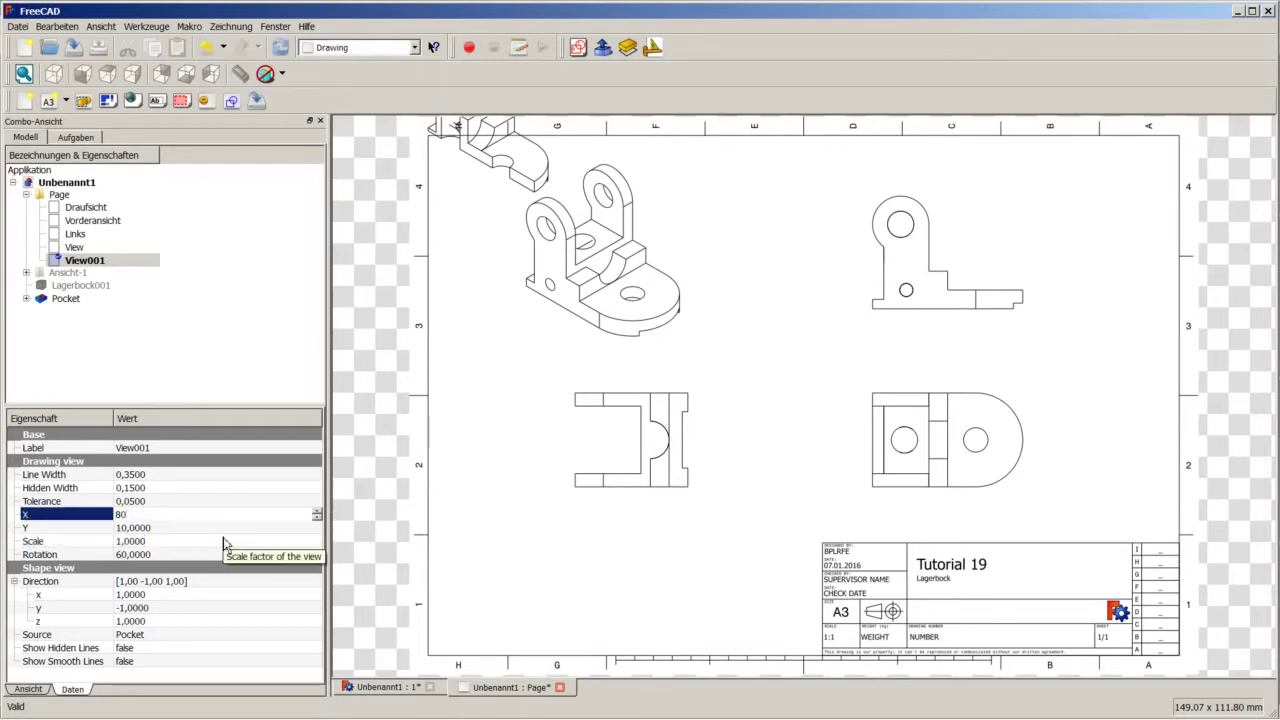
pyautogui.press('Tab')
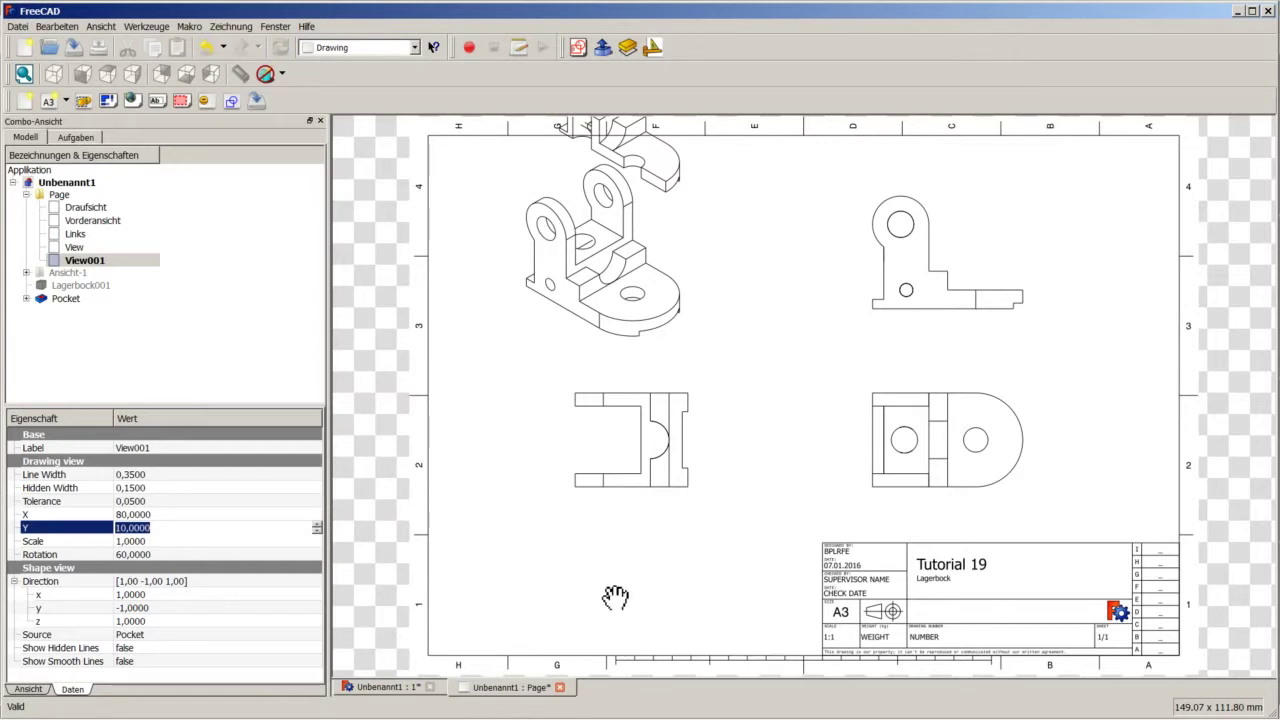
pyautogui.write('220')
pyautogui.press('Return')
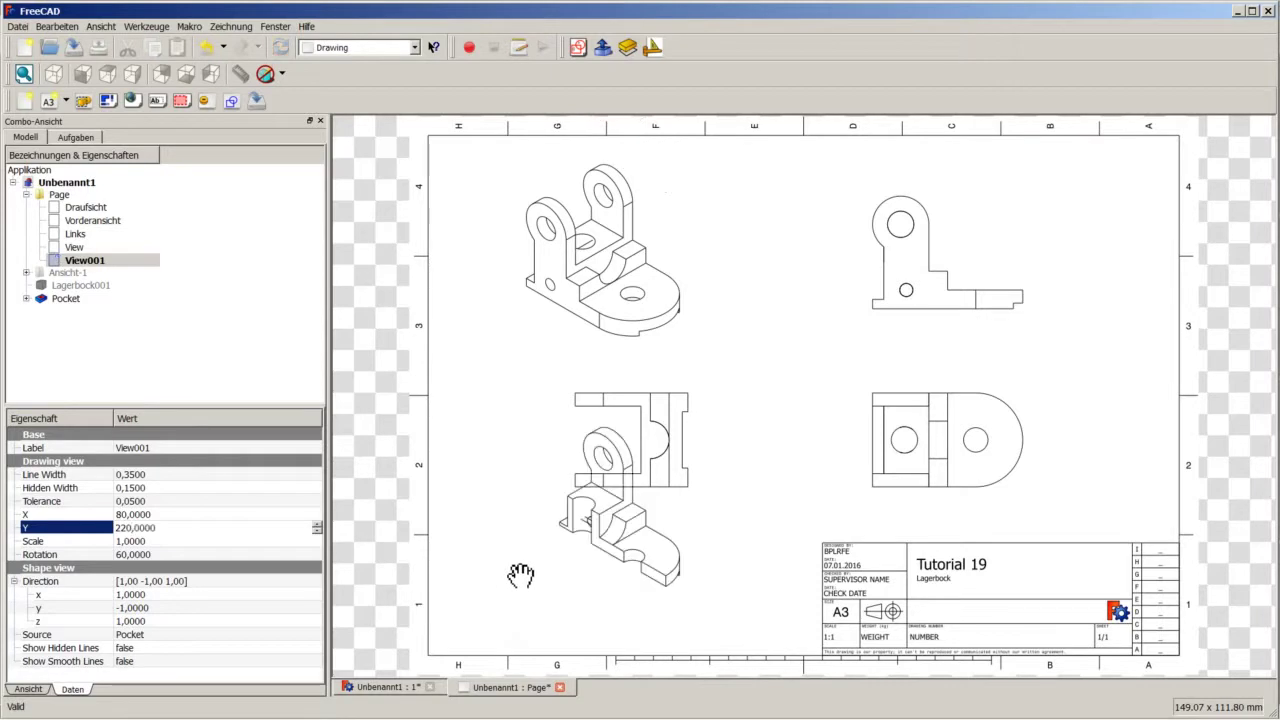
pyautogui.click(213, 533)
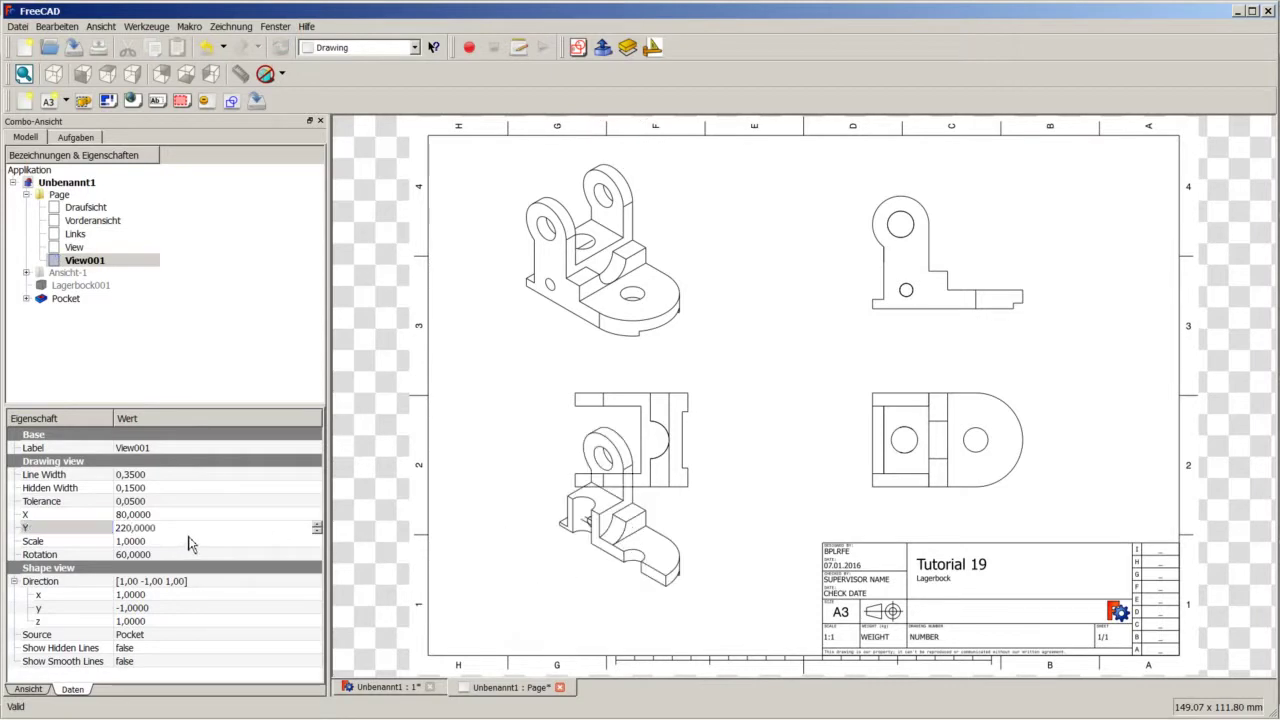
pyautogui.doubleClick(190, 530)
pyautogui.write('240')
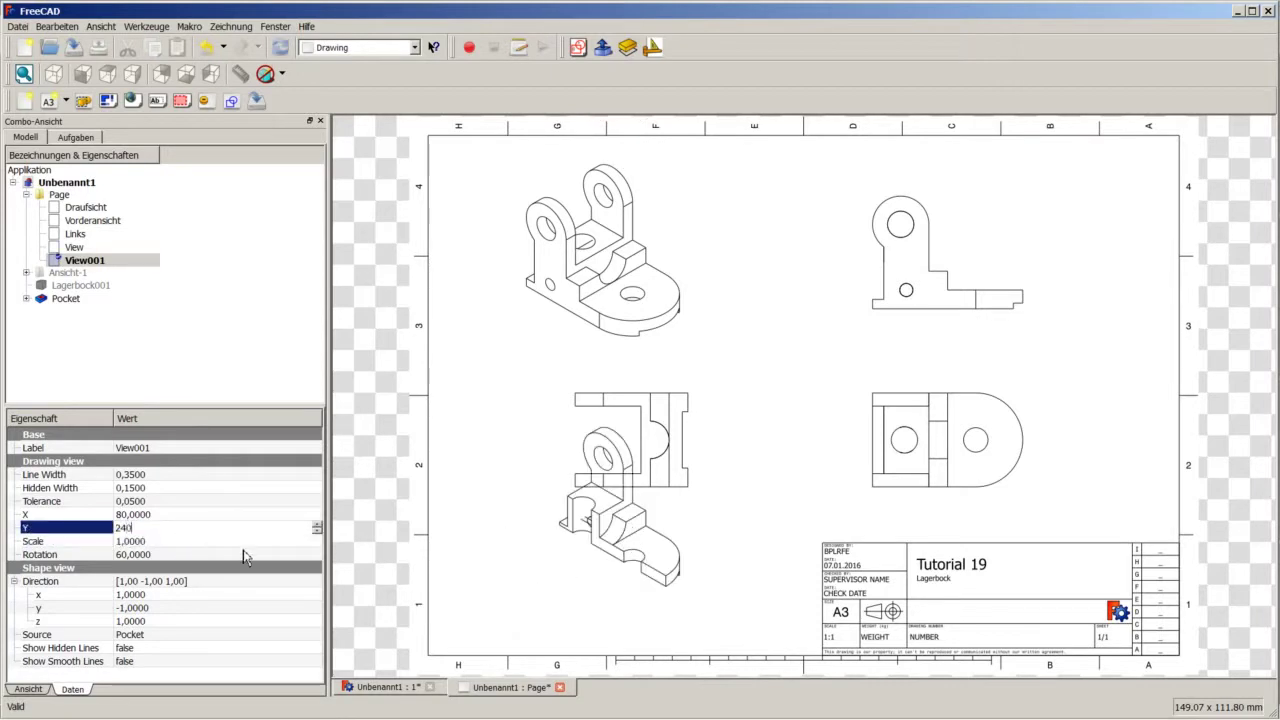
pyautogui.press('Return')
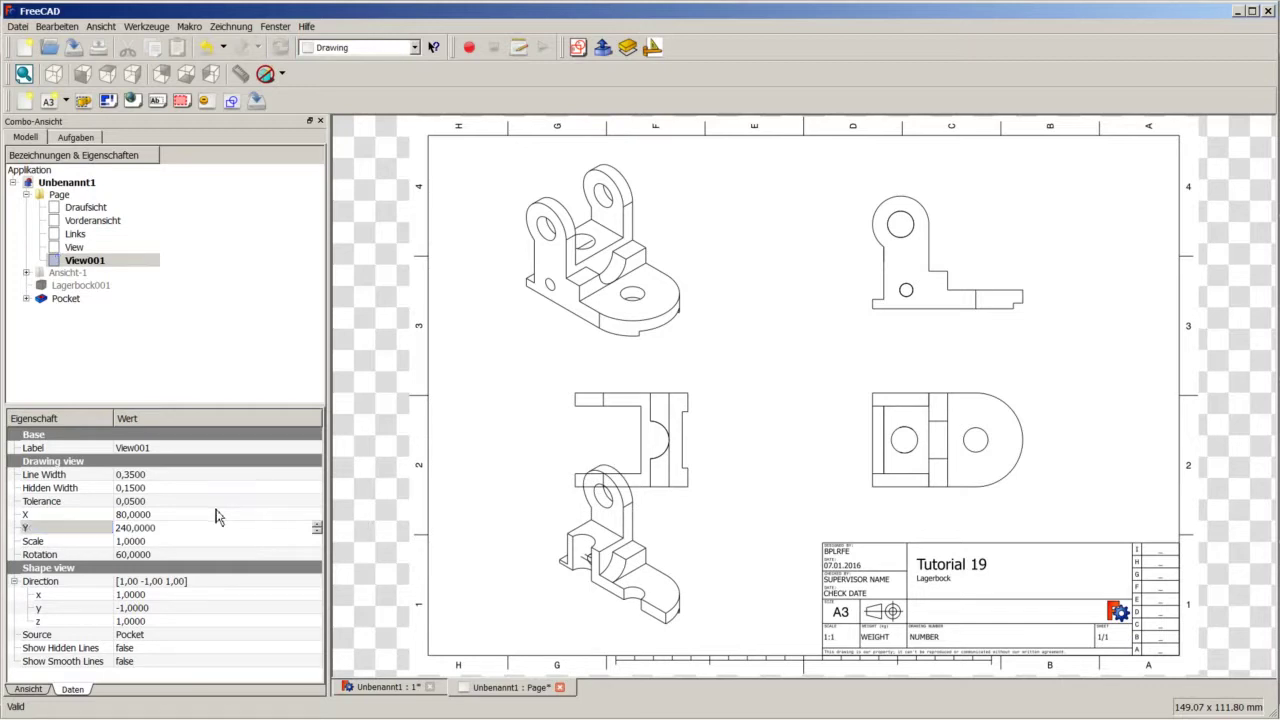
# Step: Fine-tune View001's Y position through 250 and 260 to a final 255
pyautogui.click(82, 535)
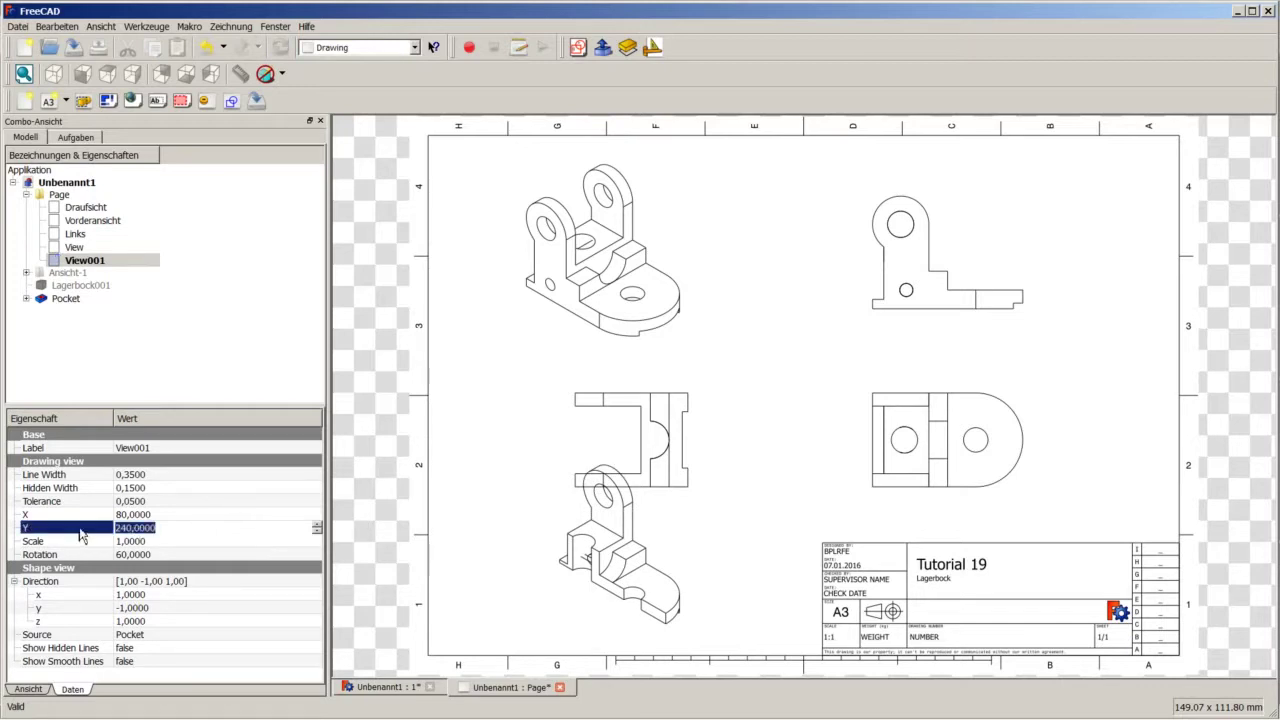
pyautogui.write('250')
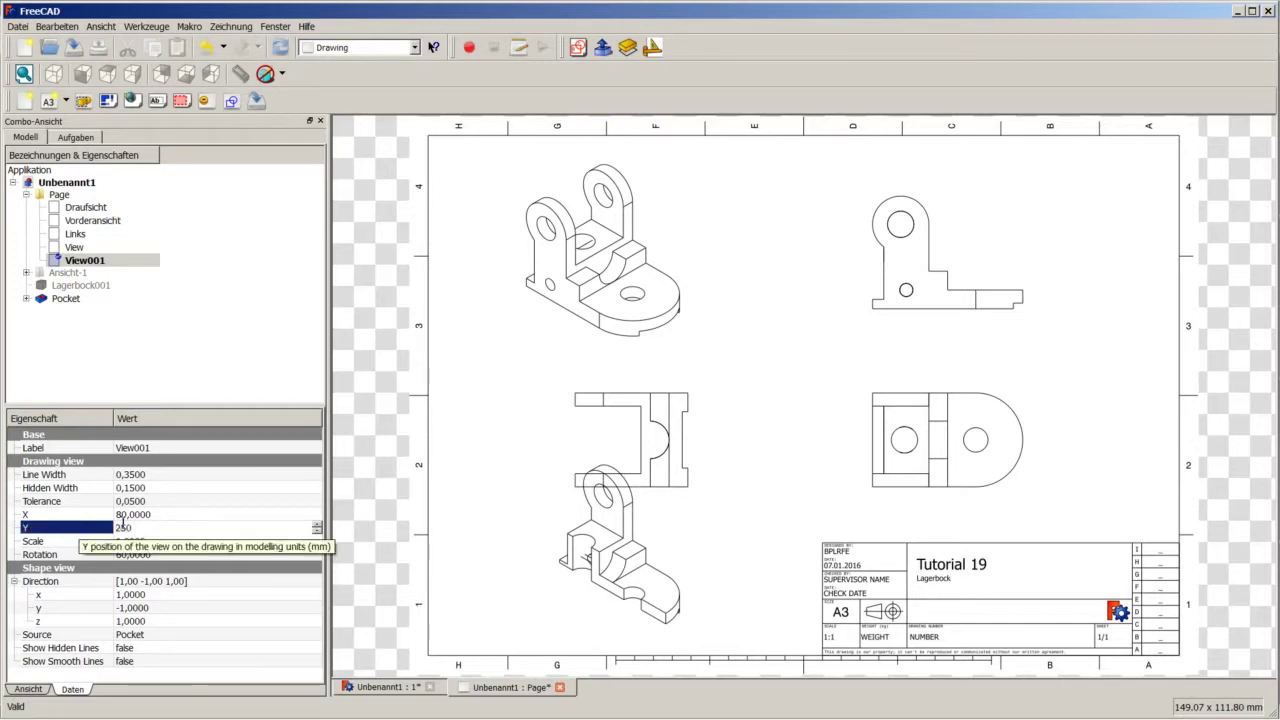
pyautogui.press('Return')
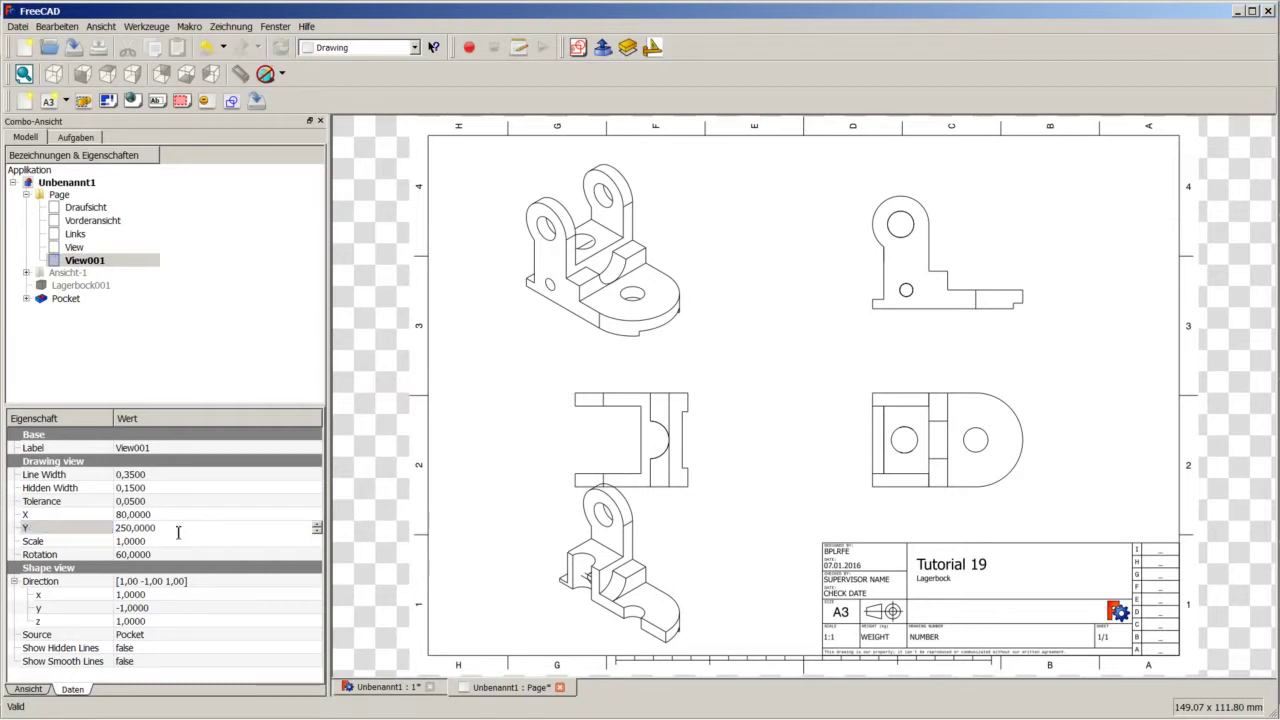
pyautogui.click(110, 527)
pyautogui.write('260')
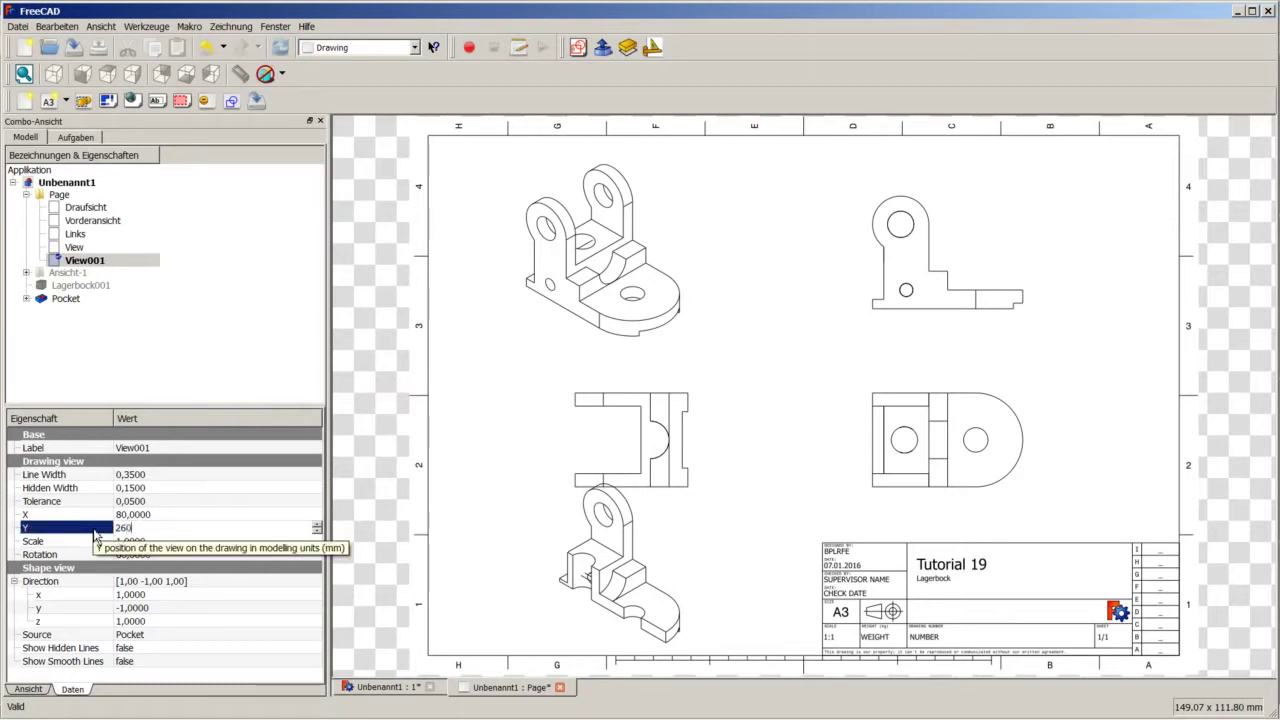
pyautogui.press('Return')
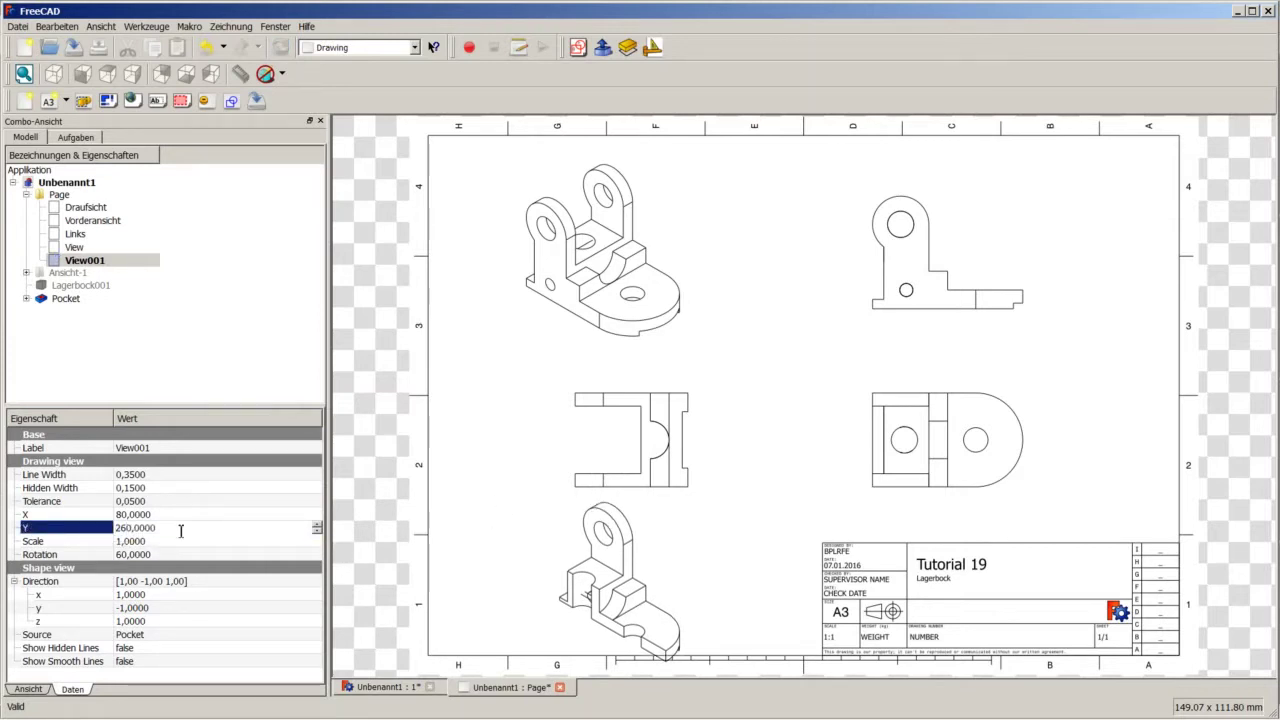
pyautogui.click(104, 523)
pyautogui.write('255')
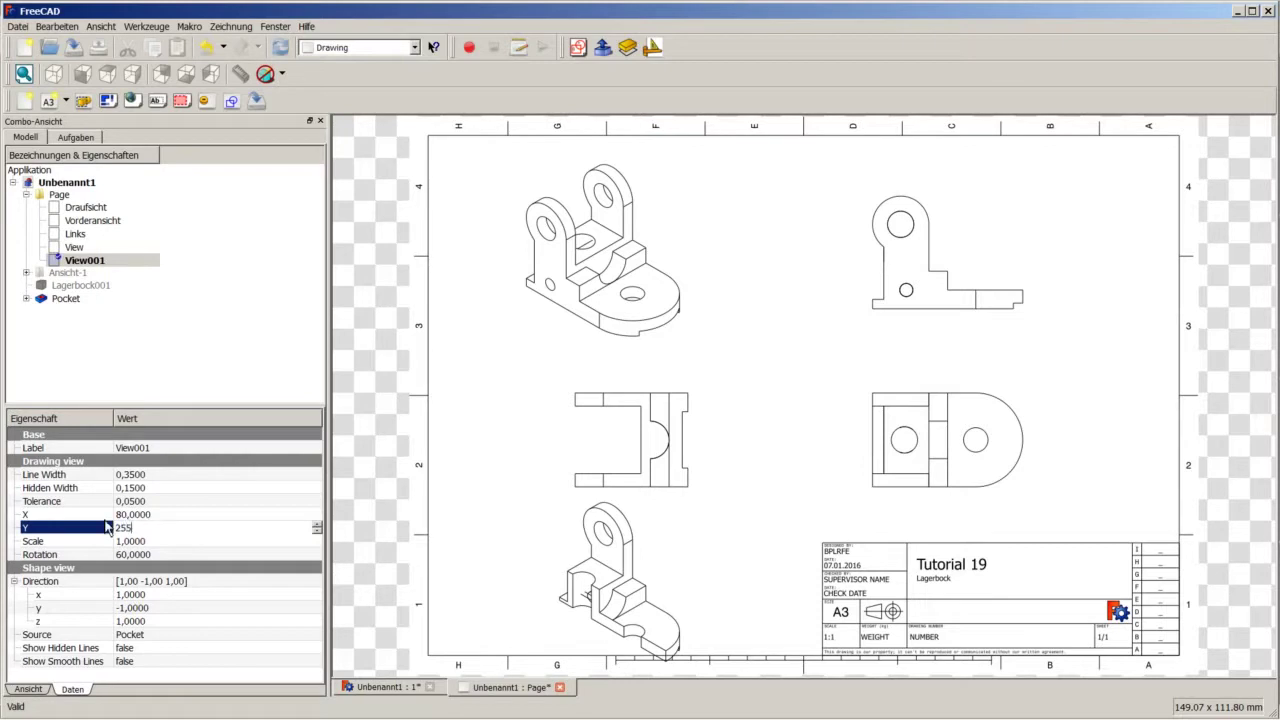
pyautogui.press('Return')
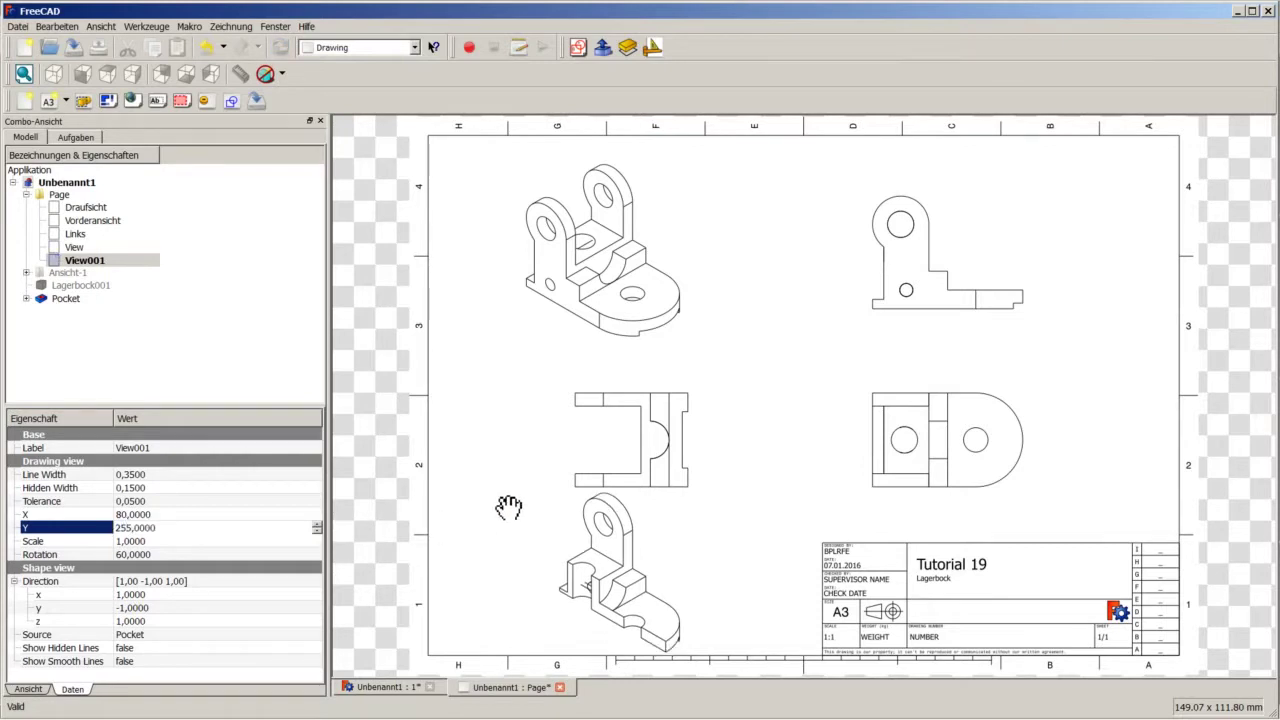
pyautogui.click(515, 506)
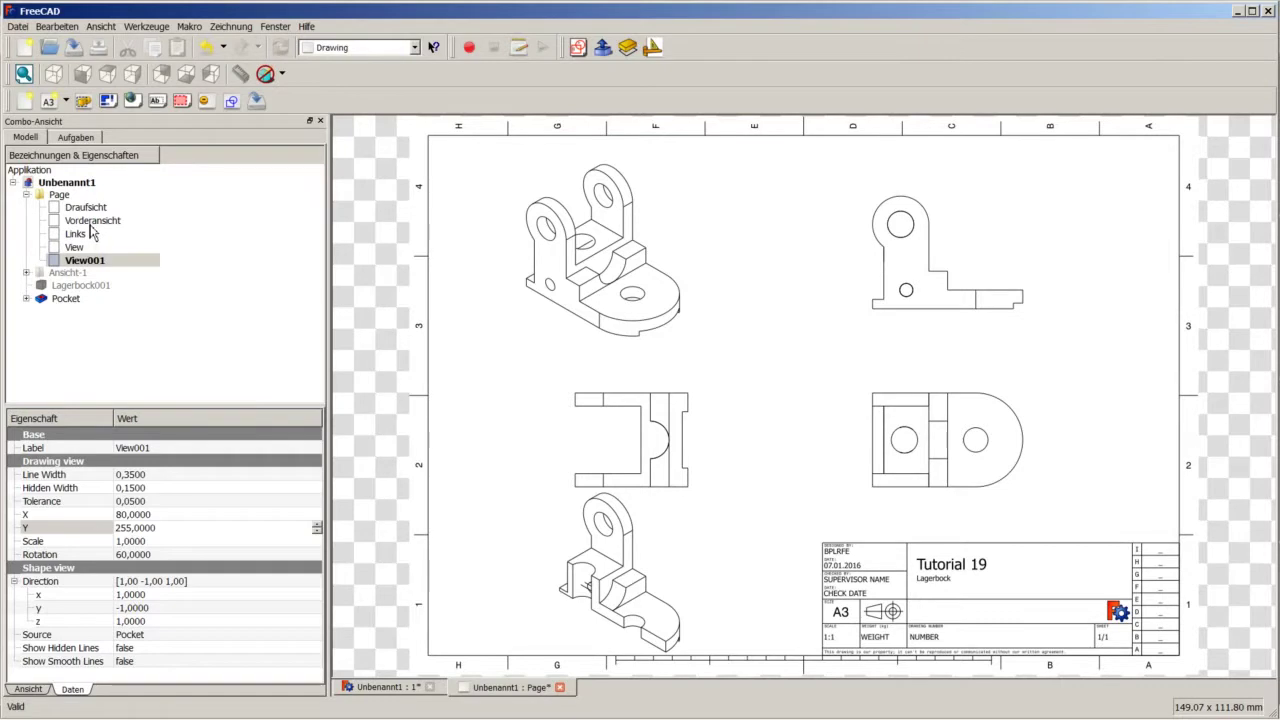
# Step: Set the Y position of both the Vorderansicht and Draufsicht views to 160
pyautogui.click(92, 221)
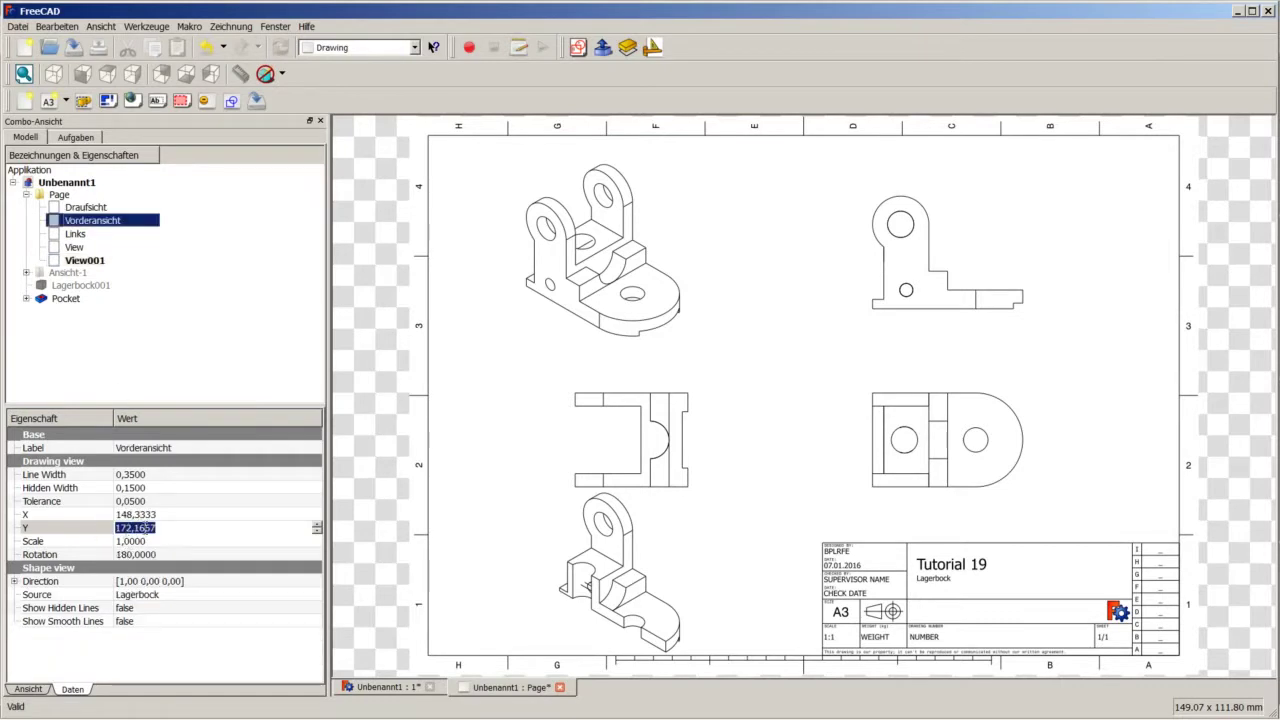
pyautogui.click(193, 527)
pyautogui.write('160')
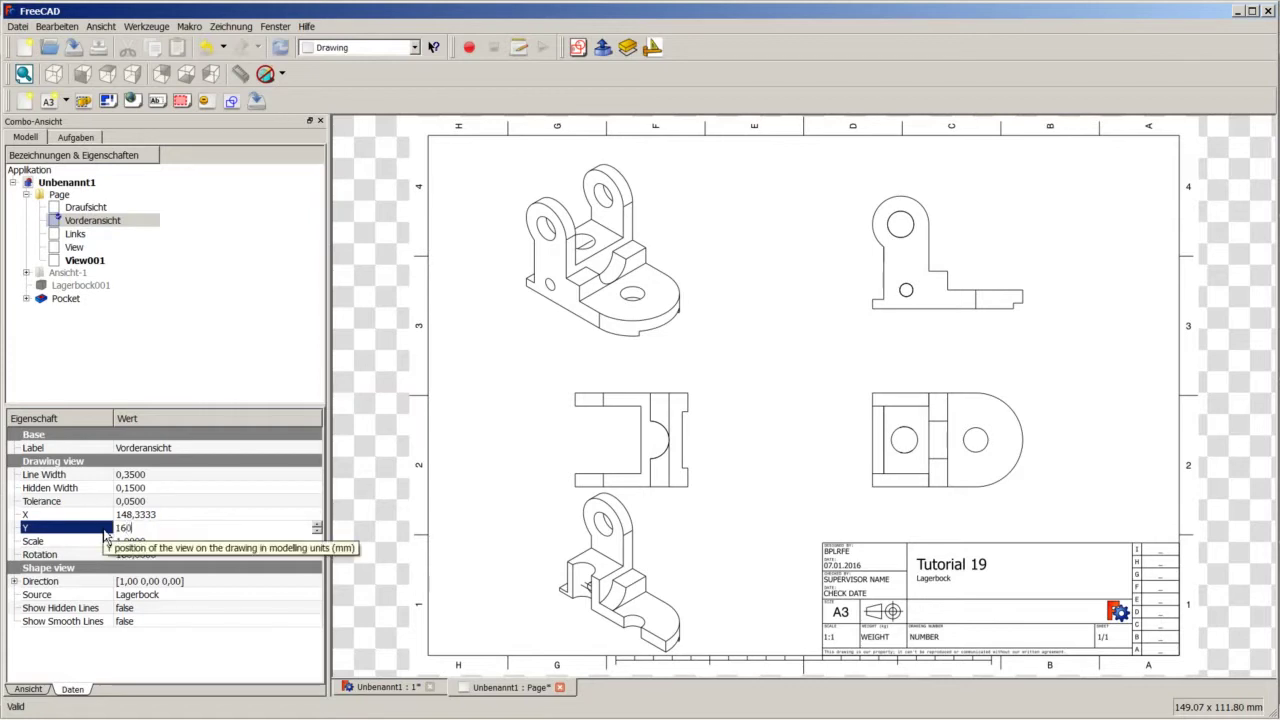
pyautogui.press('Return')
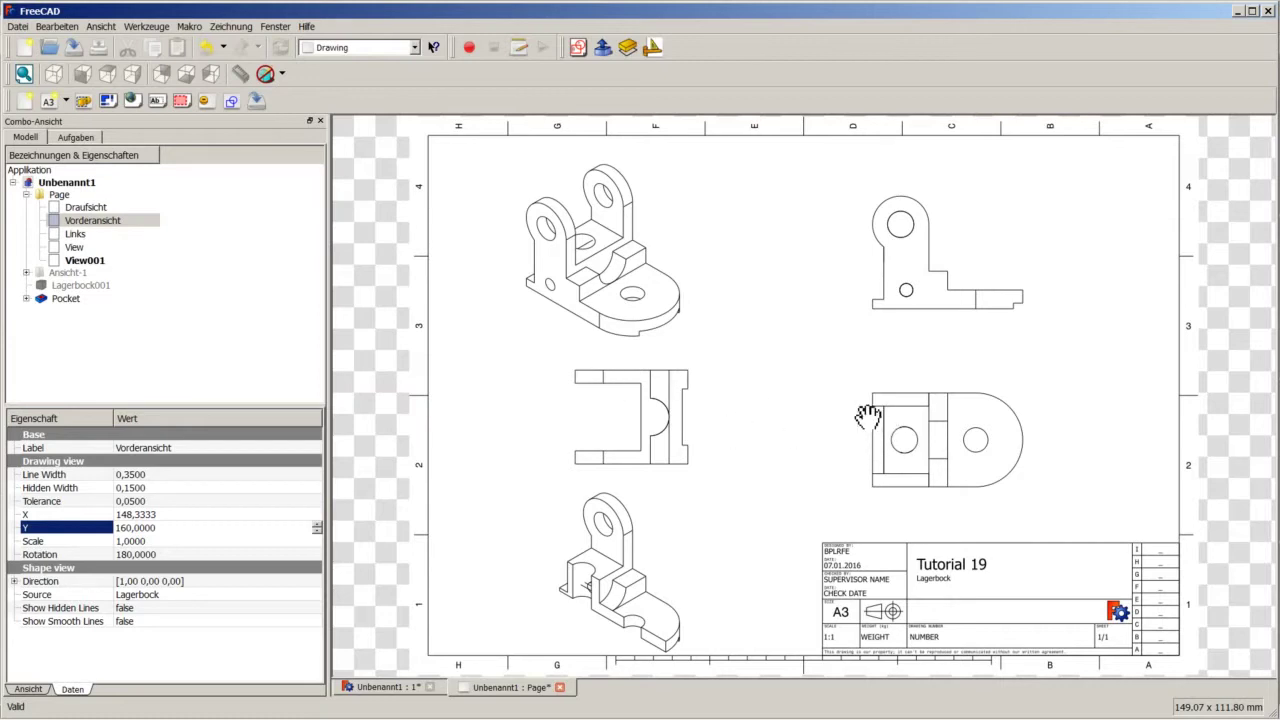
pyautogui.click(100, 208)
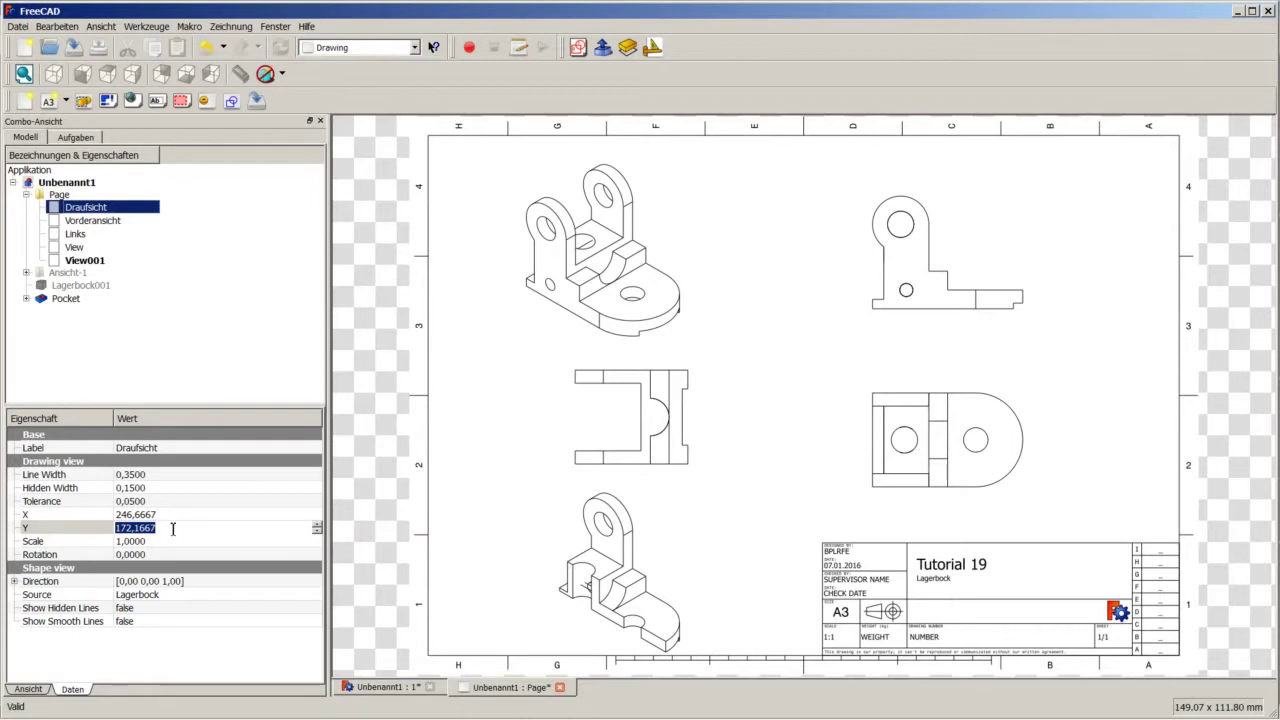
pyautogui.click(98, 530)
pyautogui.write('160')
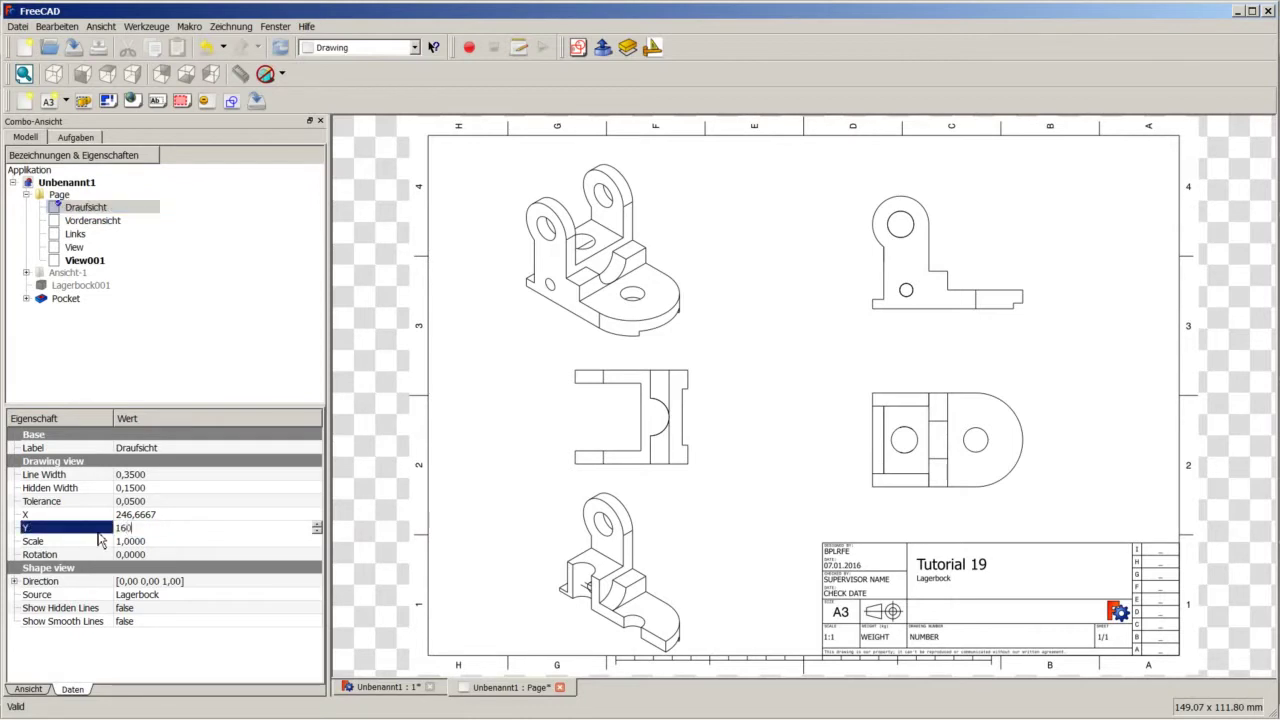
pyautogui.press('Return')
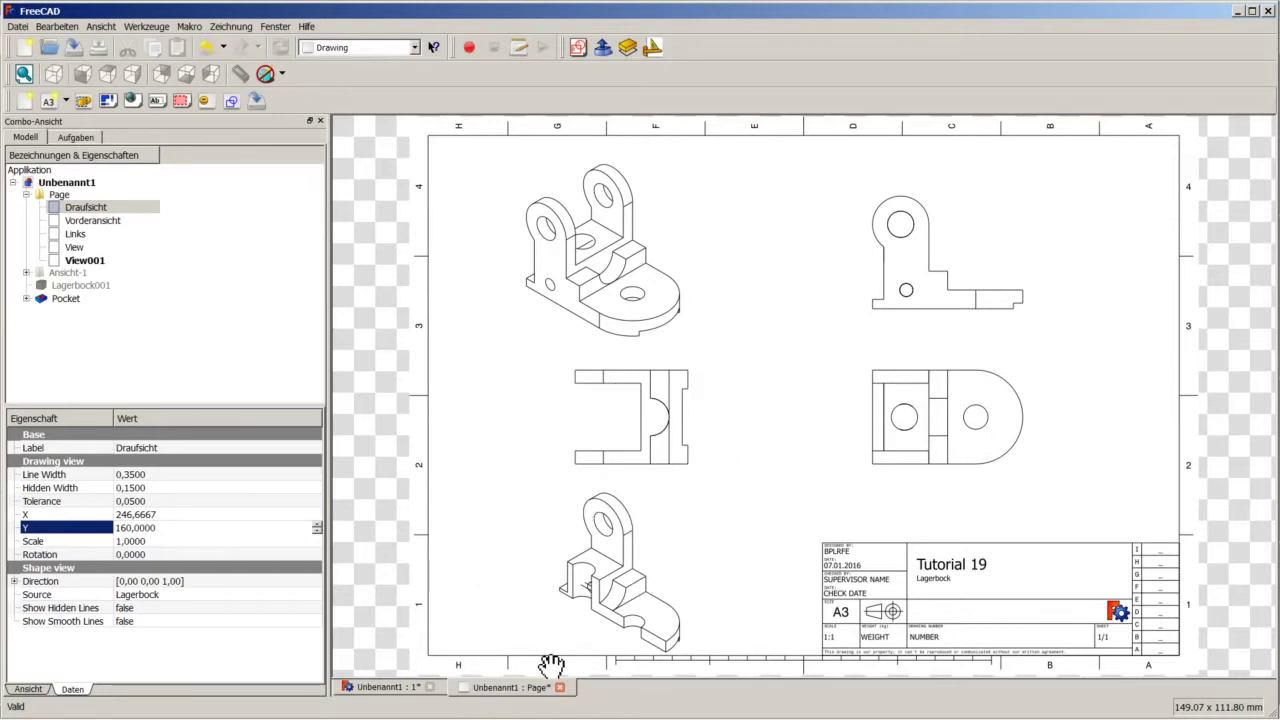
pyautogui.scroll(1, 600, 670)
pyautogui.scroll(1, 620, 664)
pyautogui.scroll(2, 538, 628)
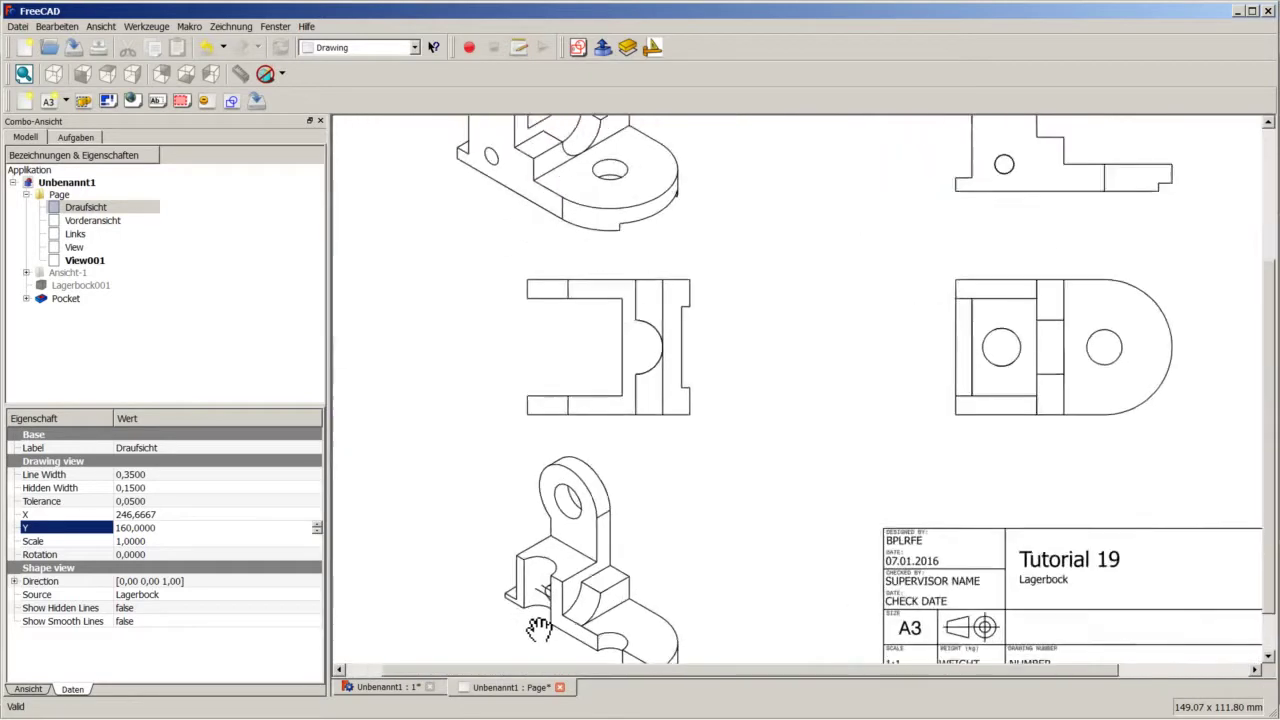
pyautogui.scroll(3, 538, 628)
pyautogui.scroll(3, 537, 540)
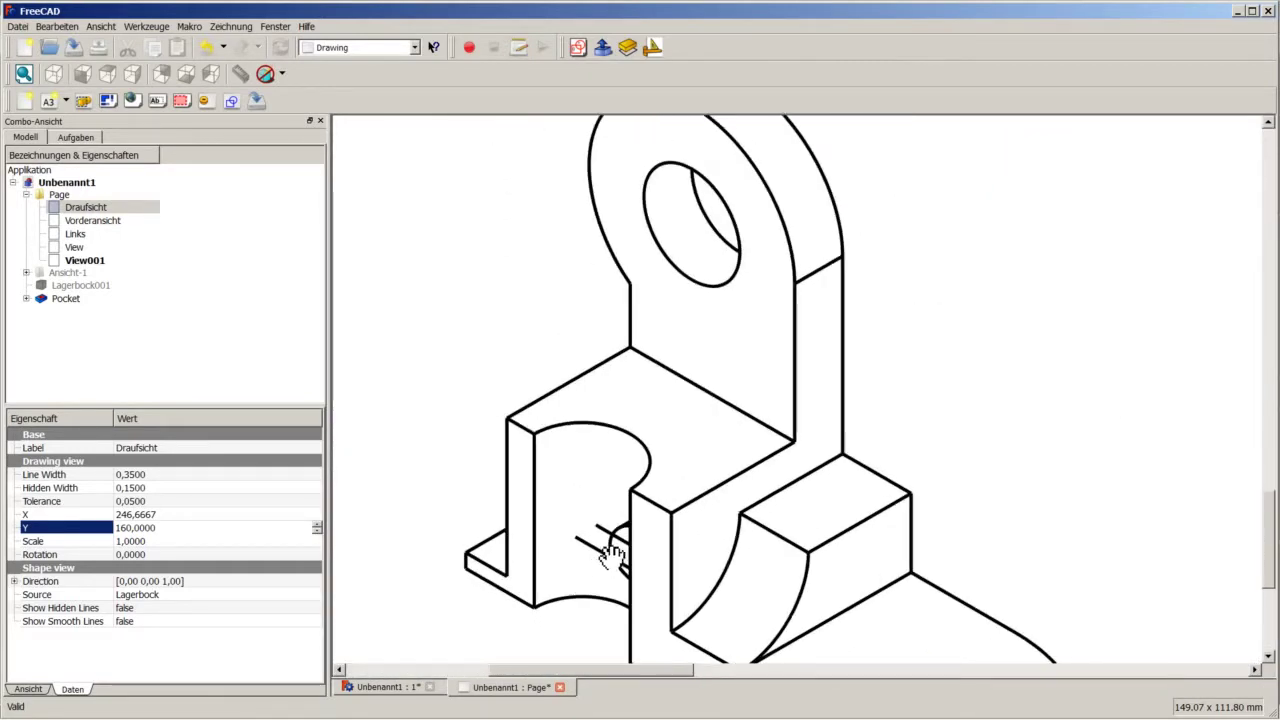
pyautogui.scroll(-1, 612, 556)
pyautogui.scroll(-2, 609, 557)
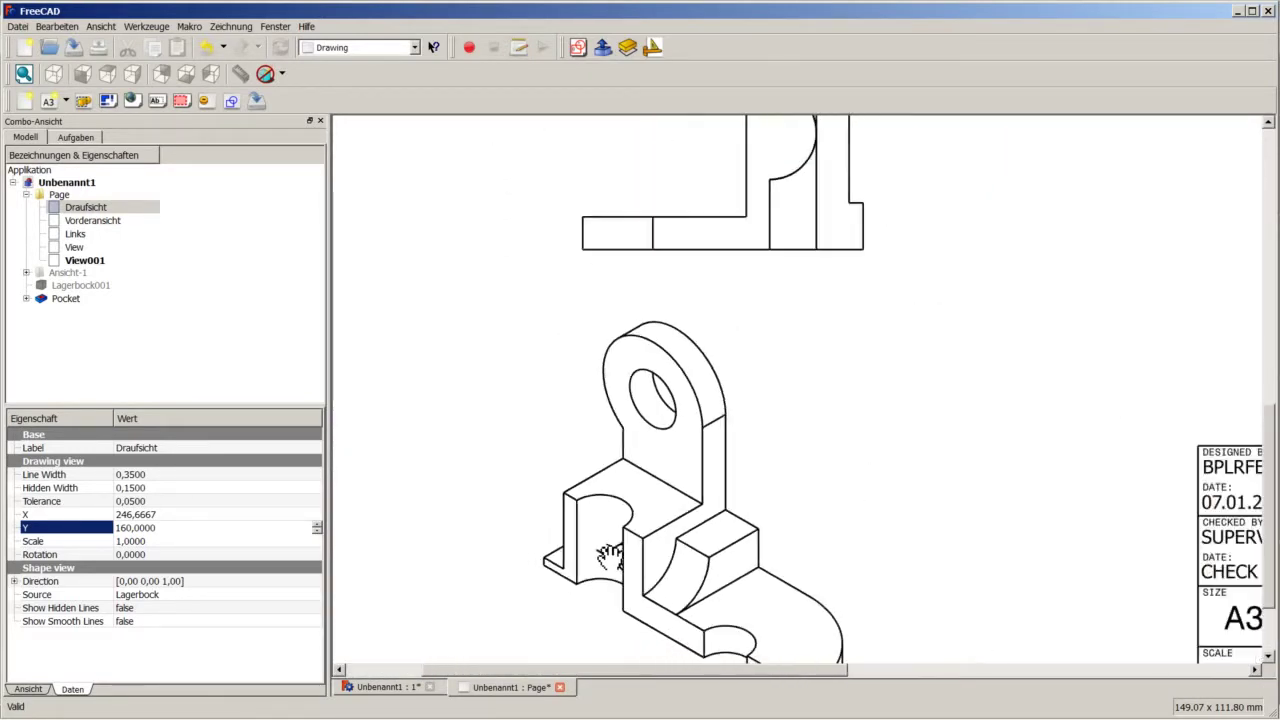
pyautogui.scroll(-2, 609, 500)
pyautogui.scroll(-2, 612, 400)
pyautogui.scroll(-1, 606, 260)
pyautogui.scroll(2, 565, 250)
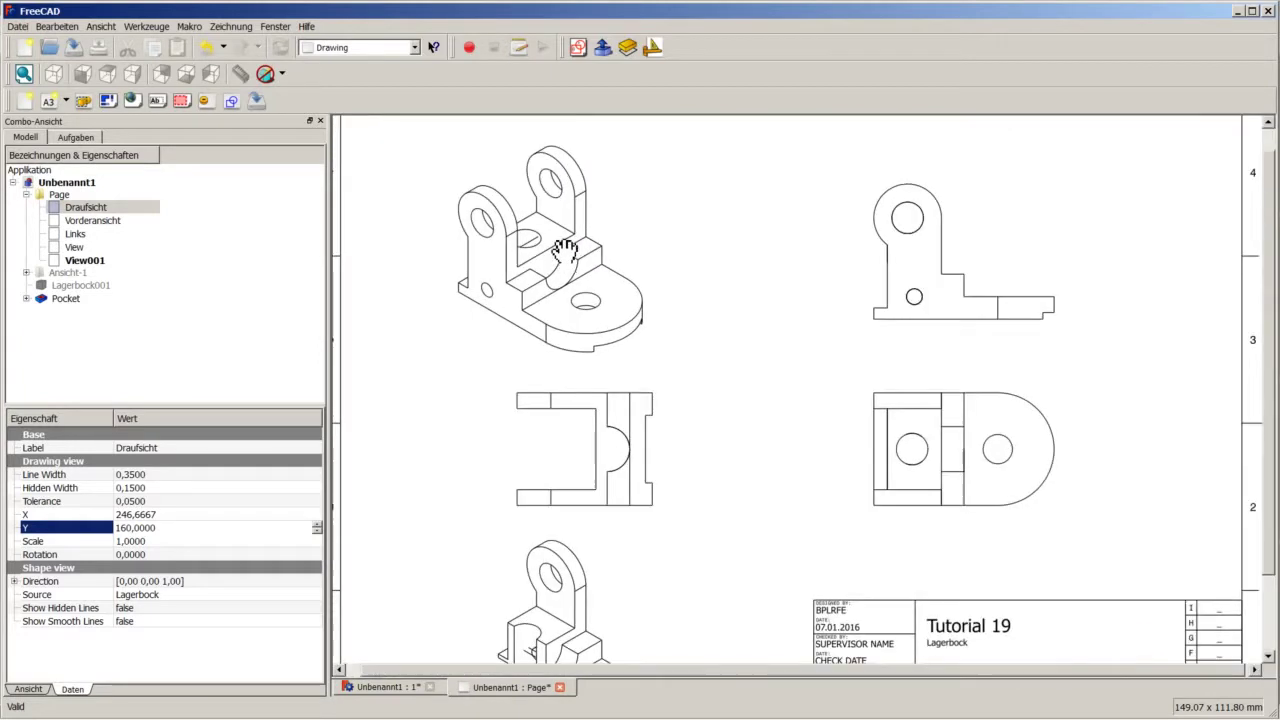
pyautogui.scroll(2, 565, 250)
pyautogui.scroll(1, 557, 268)
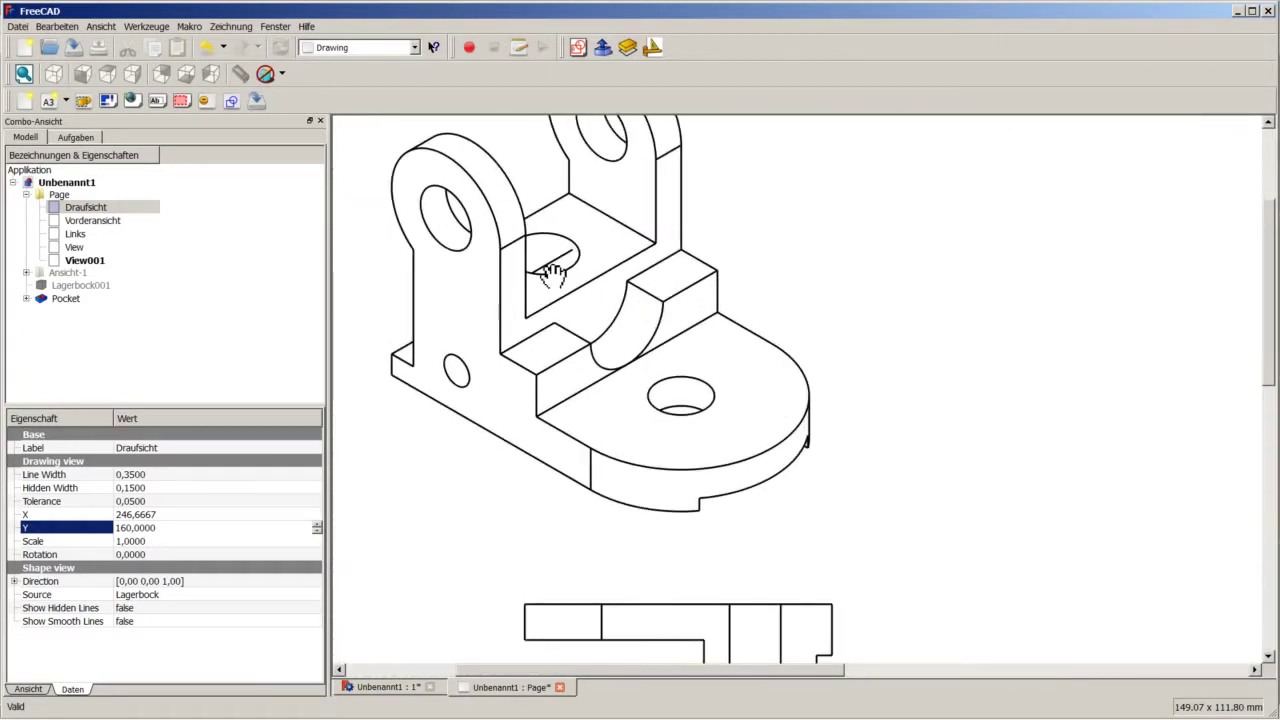
pyautogui.scroll(-3, 571, 275)
pyautogui.scroll(-2, 588, 281)
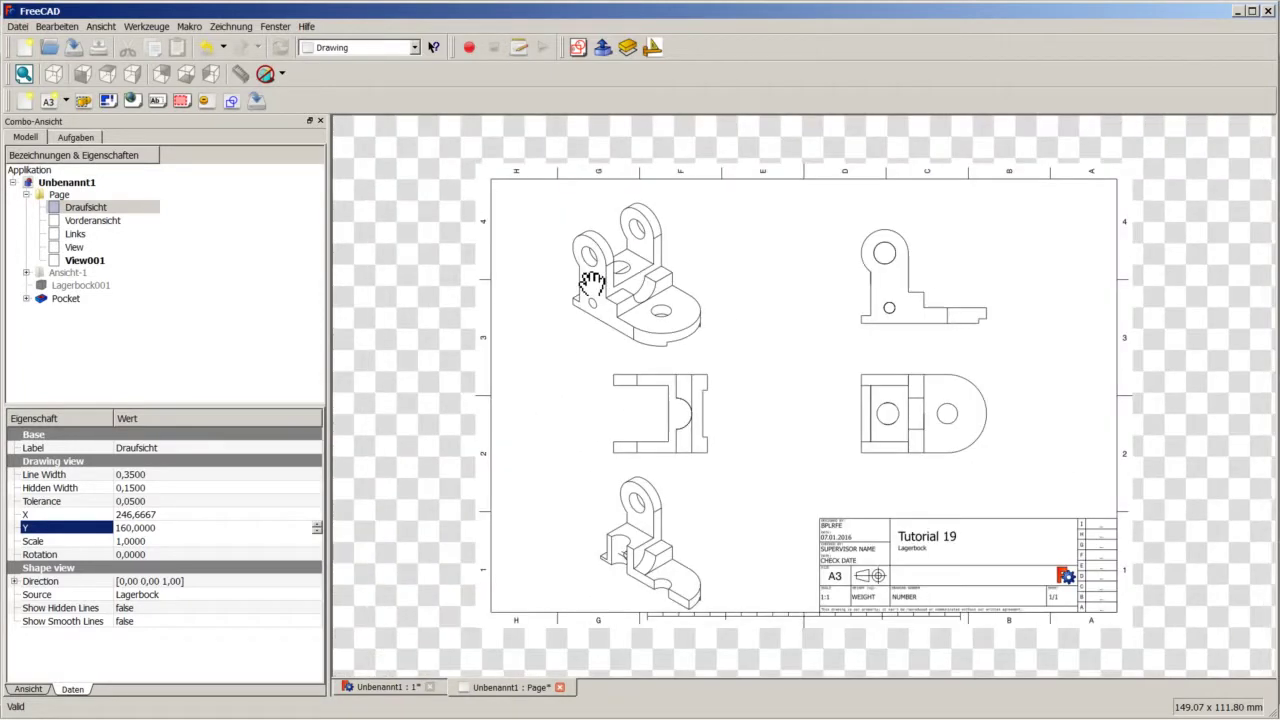
pyautogui.scroll(2, 660, 560)
pyautogui.scroll(1, 571, 634)
pyautogui.scroll(1, 590, 625)
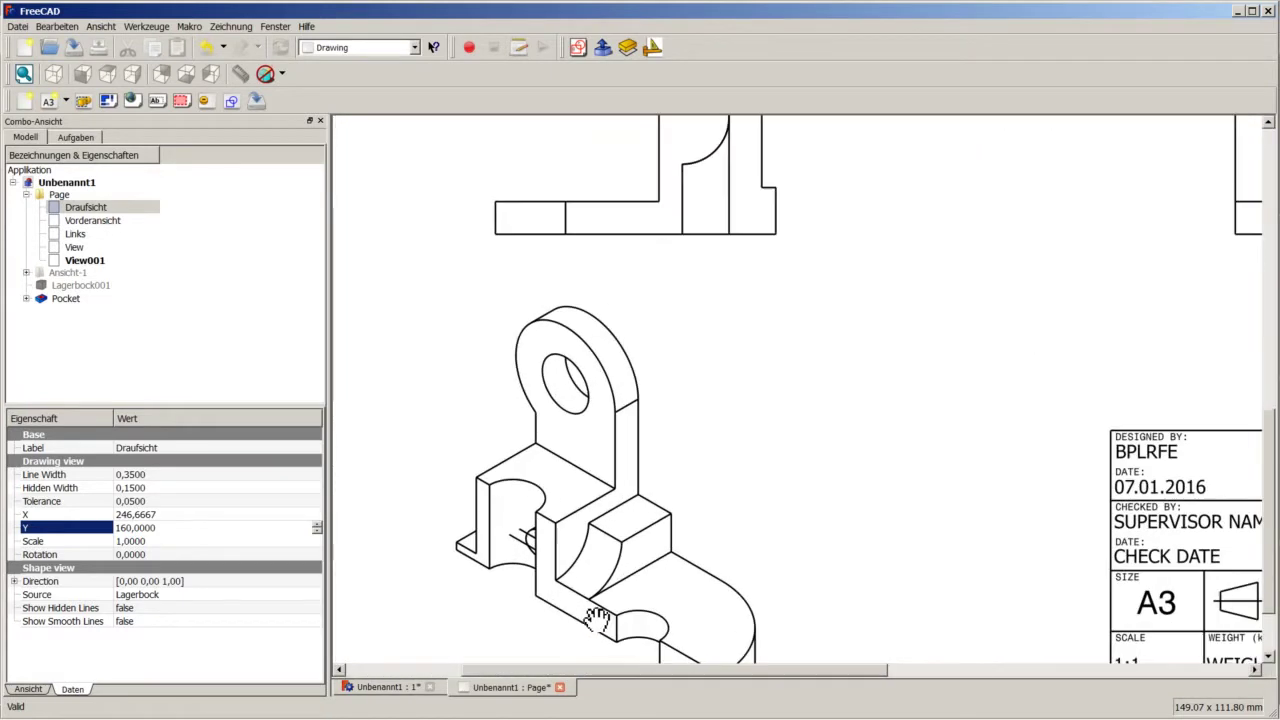
pyautogui.scroll(1, 707, 546)
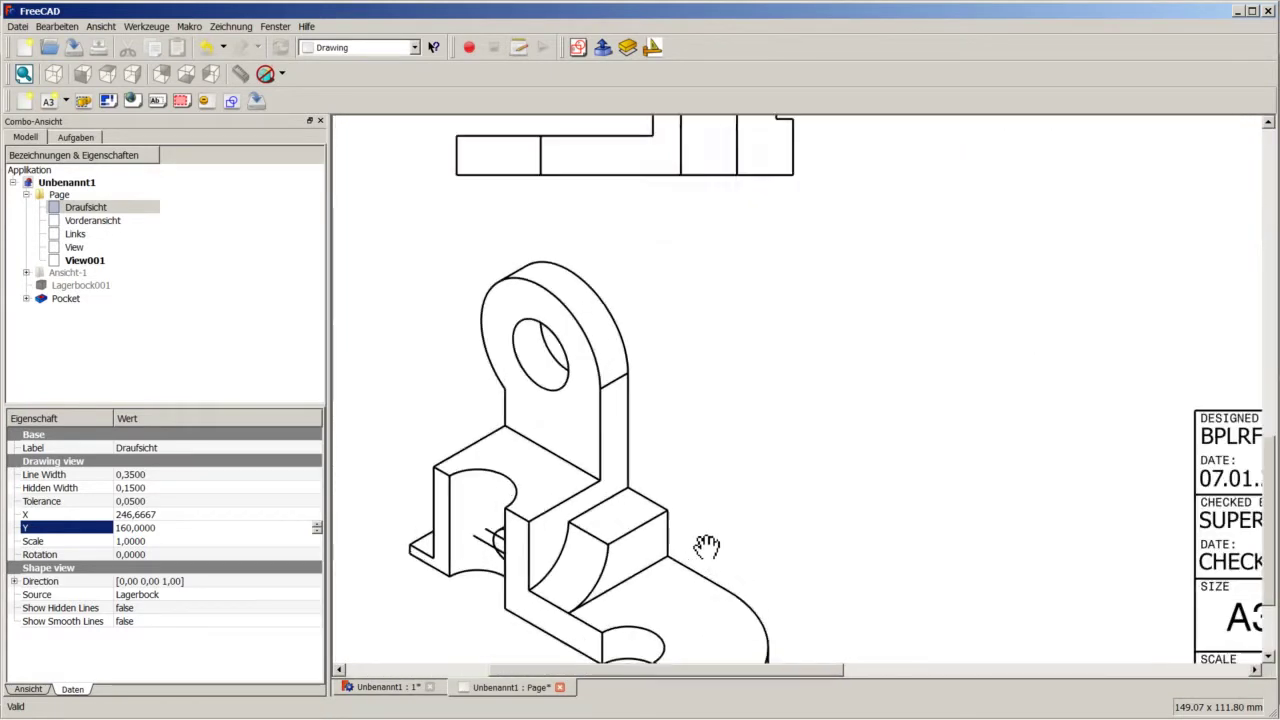
pyautogui.scroll(-1, 690, 553)
pyautogui.scroll(-2, 690, 553)
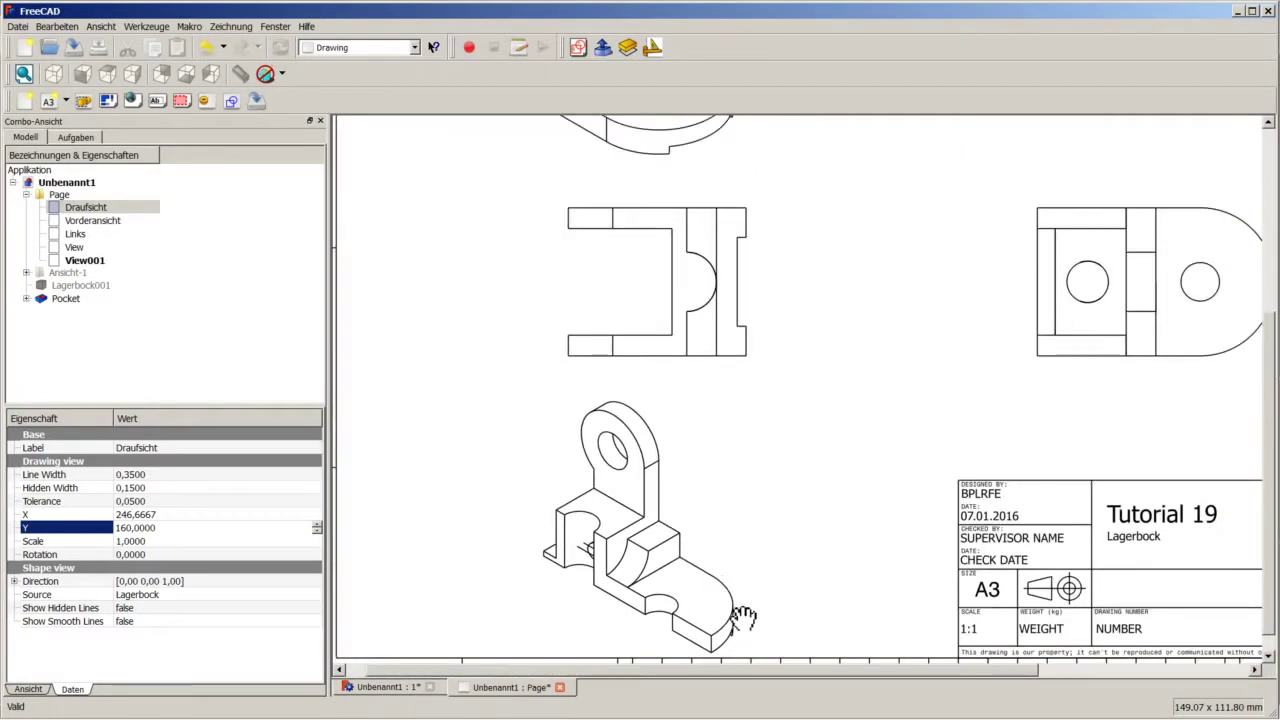
pyautogui.scroll(-1, 571, 606)
pyautogui.scroll(1, 560, 605)
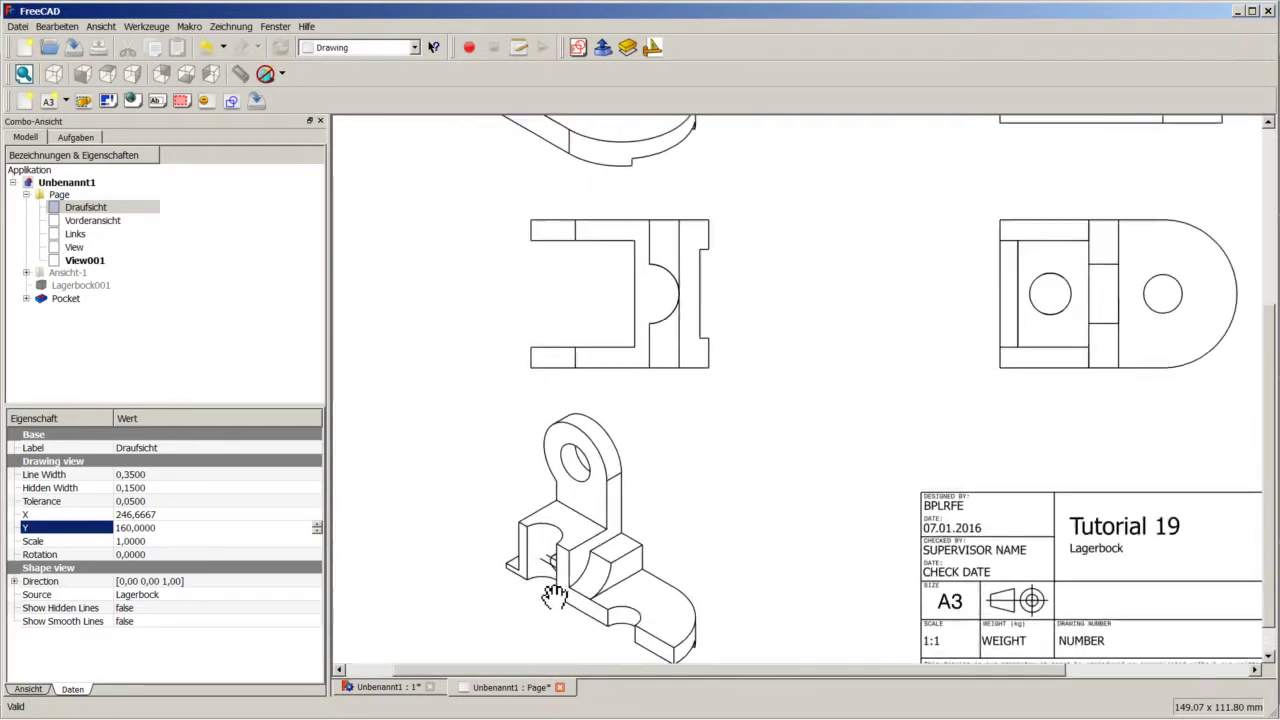
pyautogui.scroll(2, 540, 603)
pyautogui.scroll(1, 556, 604)
pyautogui.scroll(1, 556, 603)
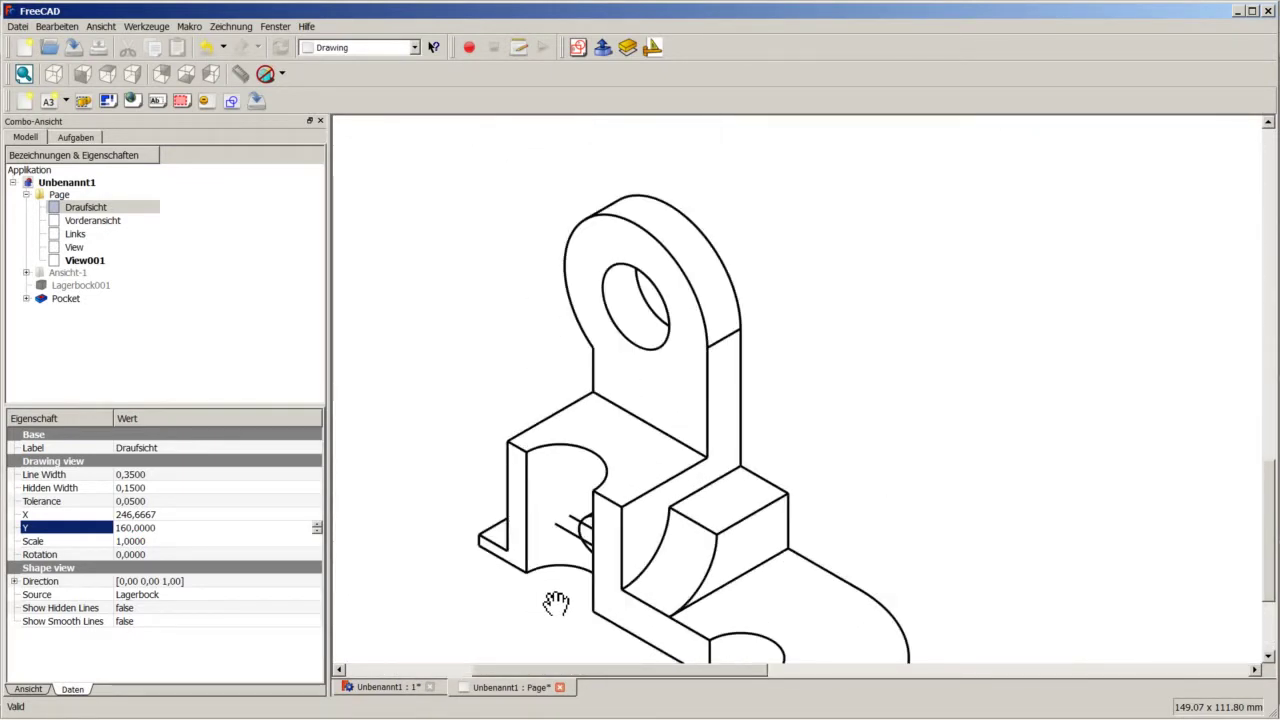
pyautogui.scroll(-1, 620, 491)
pyautogui.scroll(-3, 608, 509)
pyautogui.scroll(-1, 660, 588)
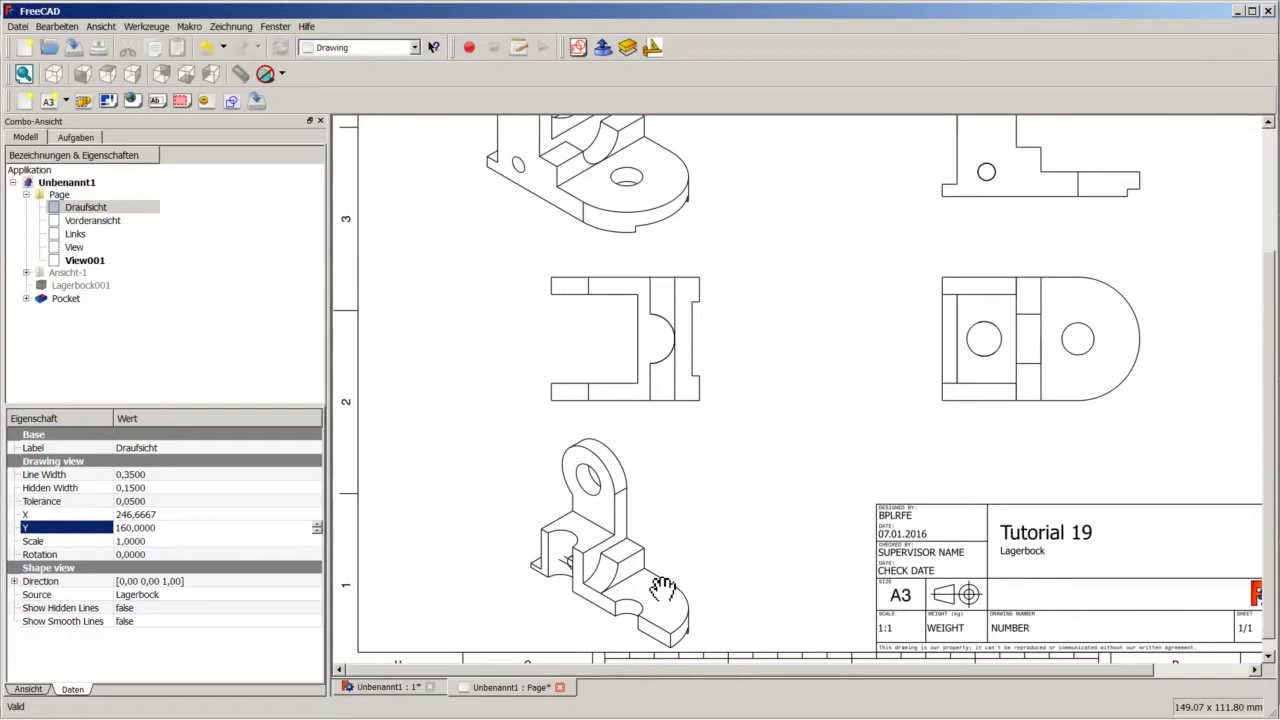
pyautogui.scroll(-1, 662, 560)
pyautogui.scroll(-1, 663, 514)
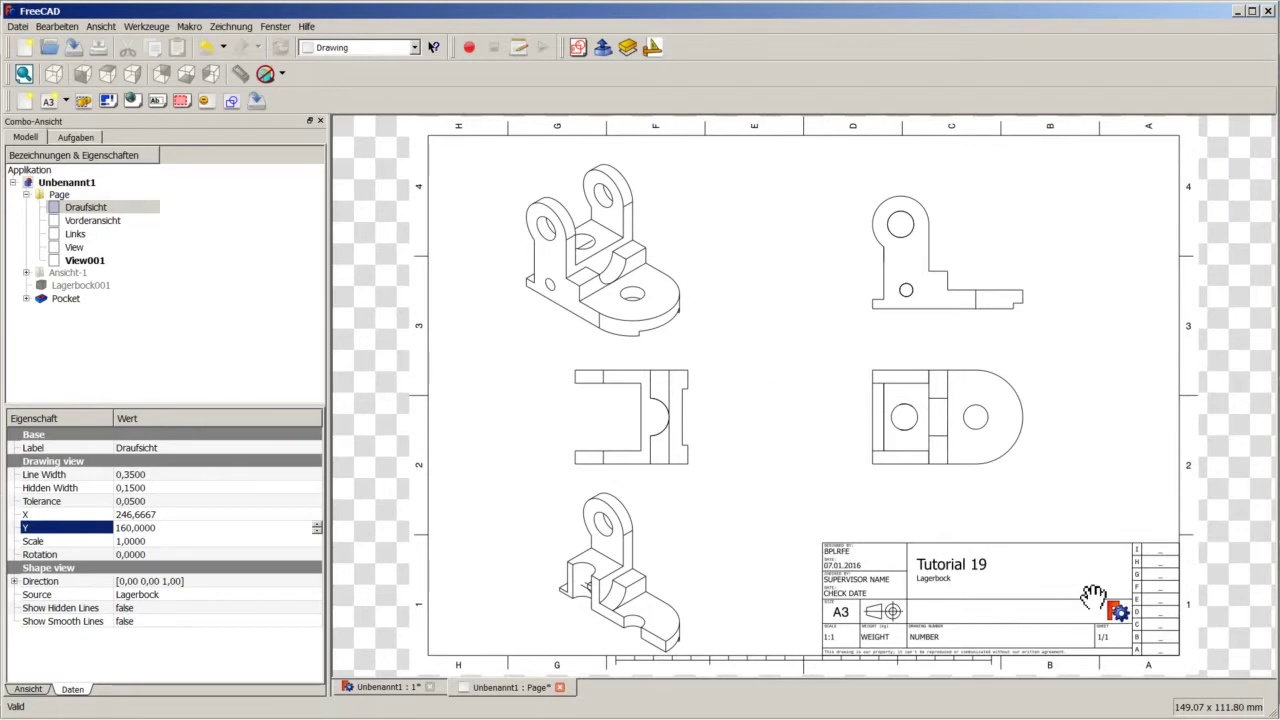
# Step: Set the X position of both the Links and Draufsicht views to 200
pyautogui.click(1058, 603)
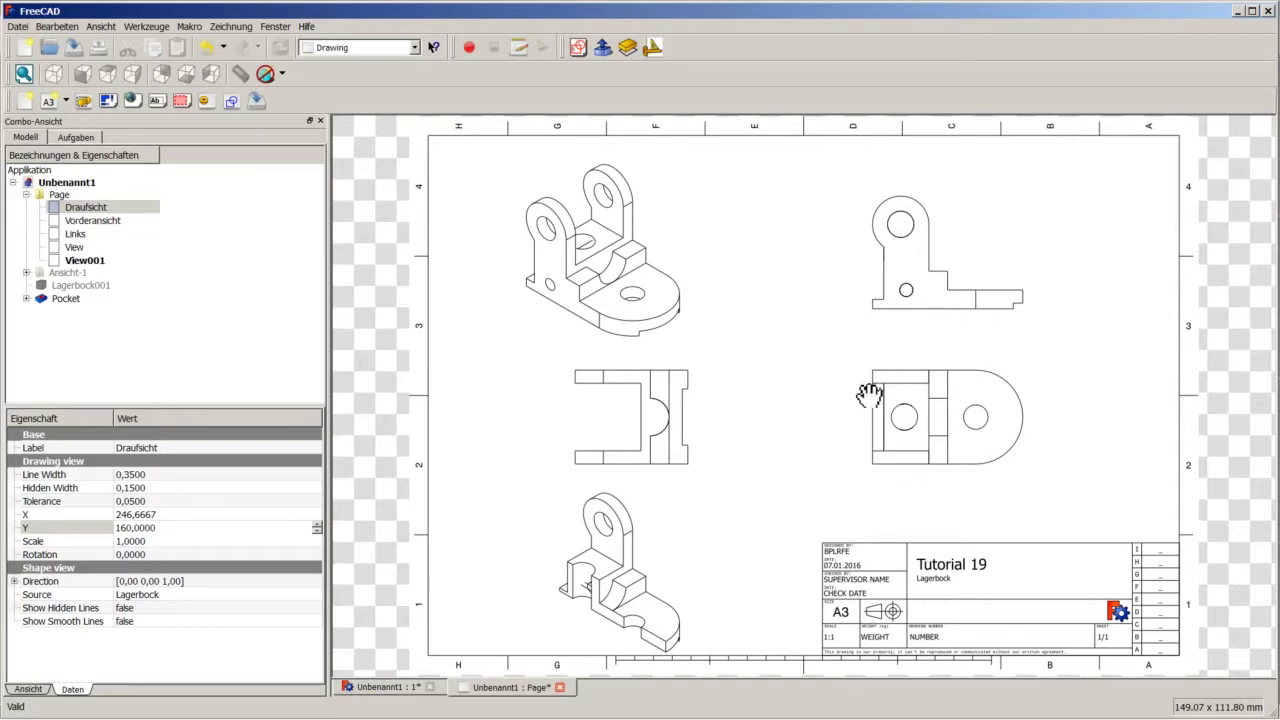
pyautogui.click(78, 236)
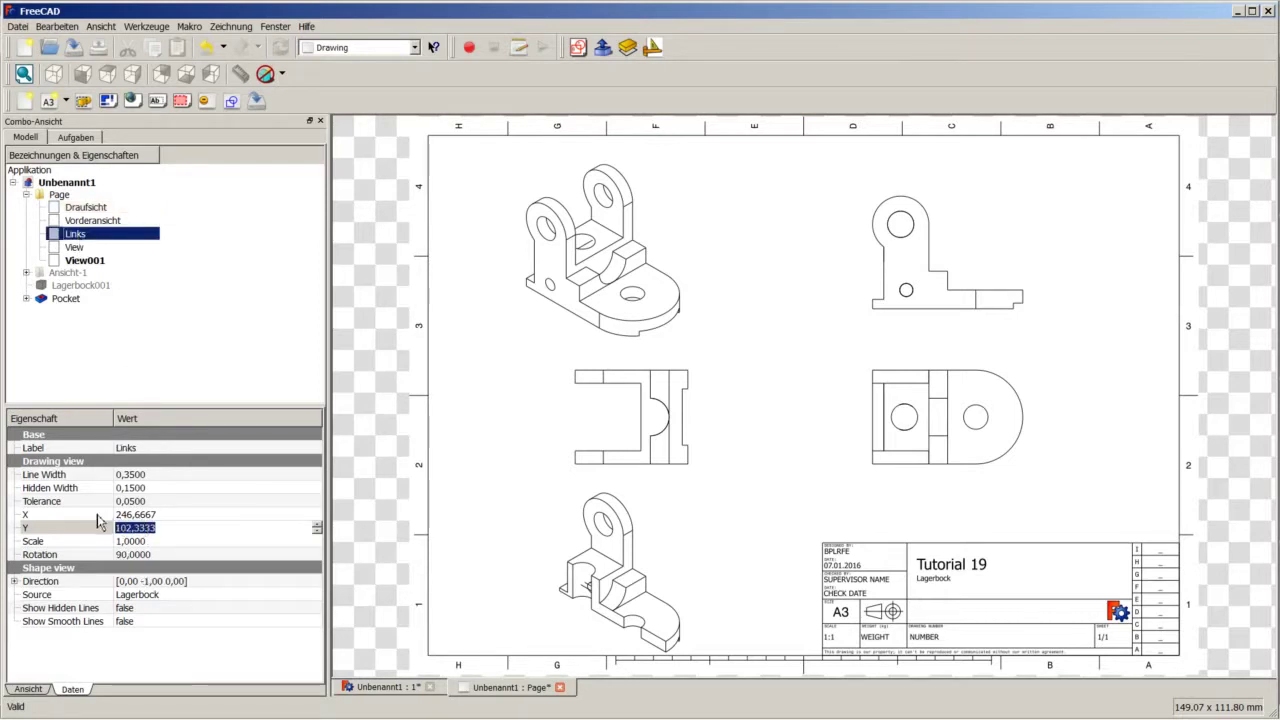
pyautogui.click(159, 515)
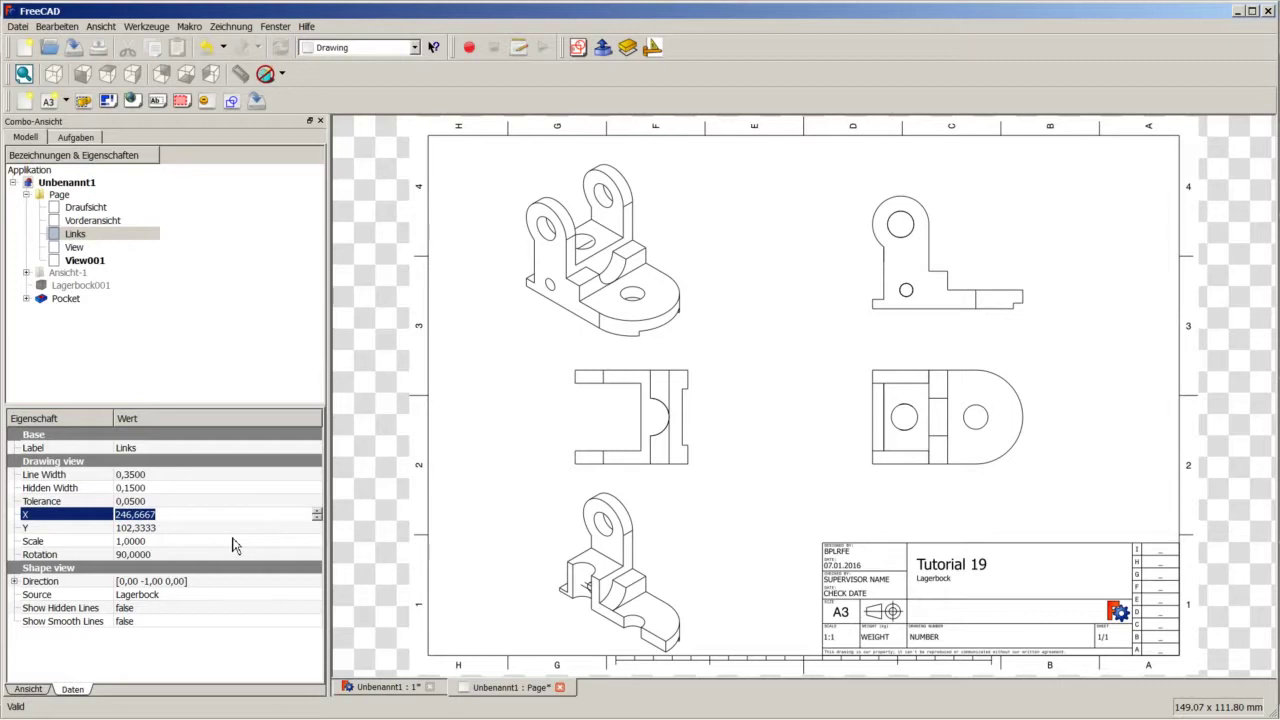
pyautogui.write('200')
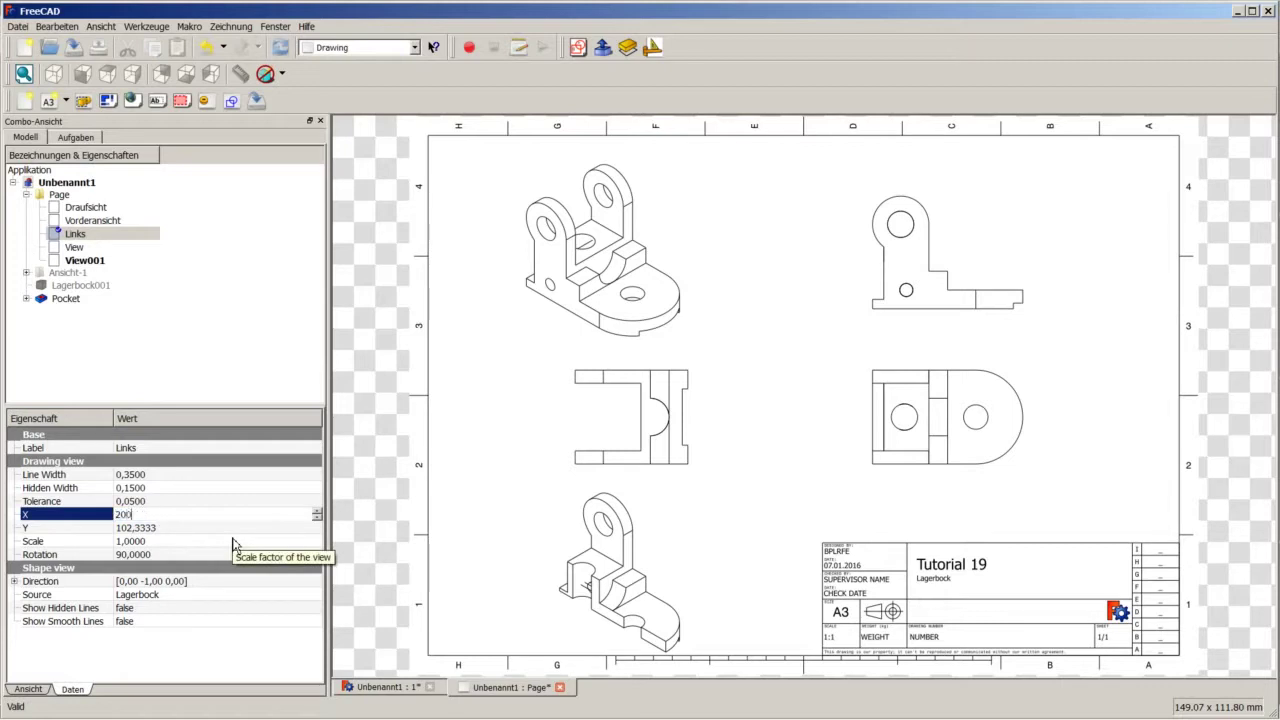
pyautogui.press('Return')
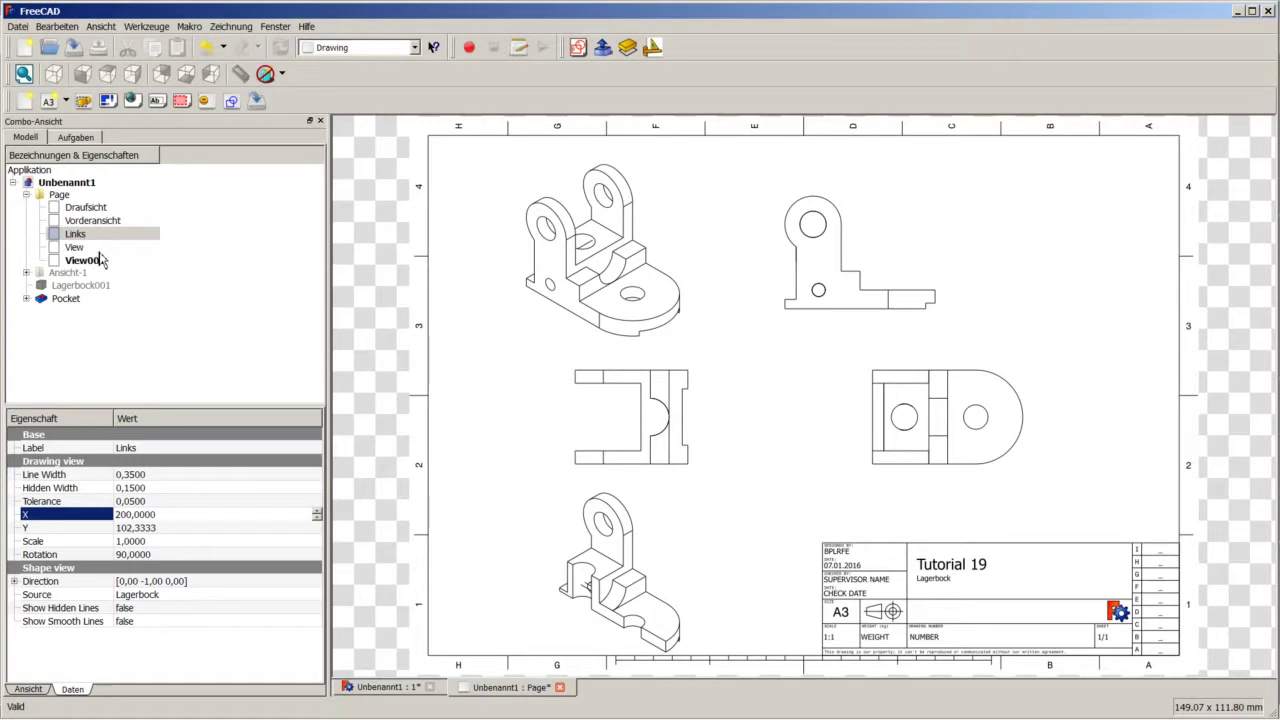
pyautogui.click(91, 210)
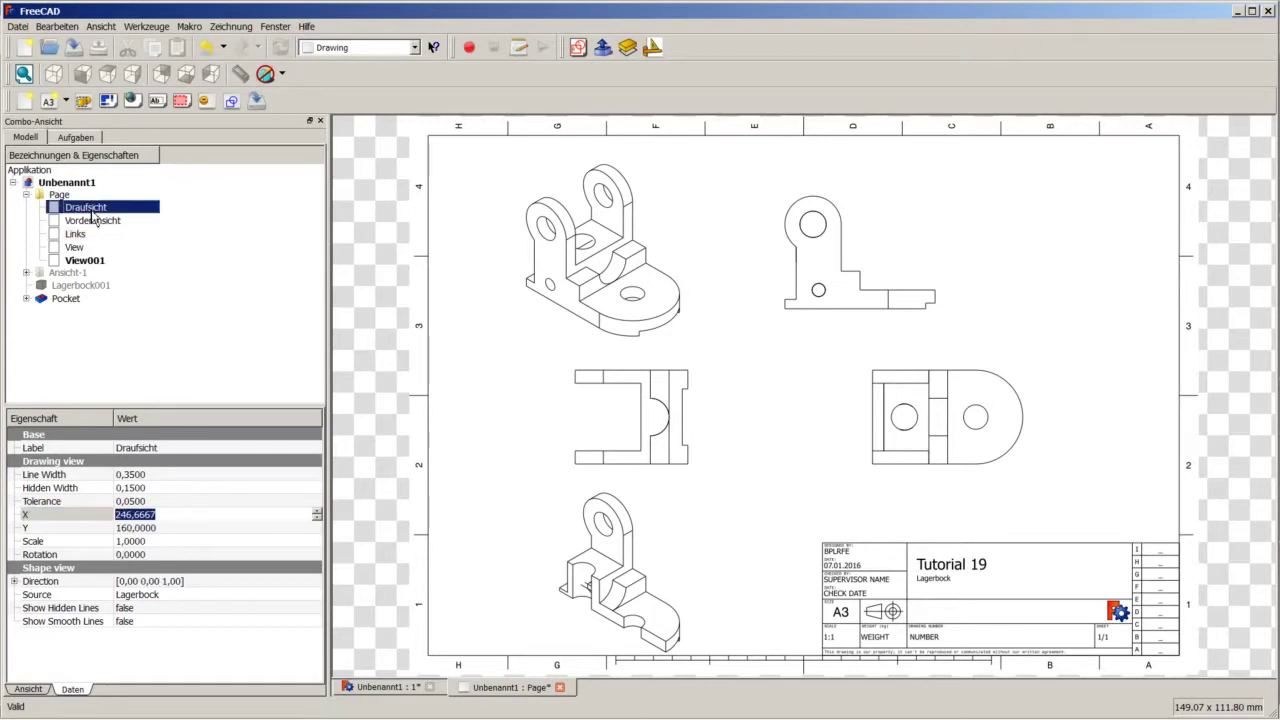
pyautogui.click(83, 515)
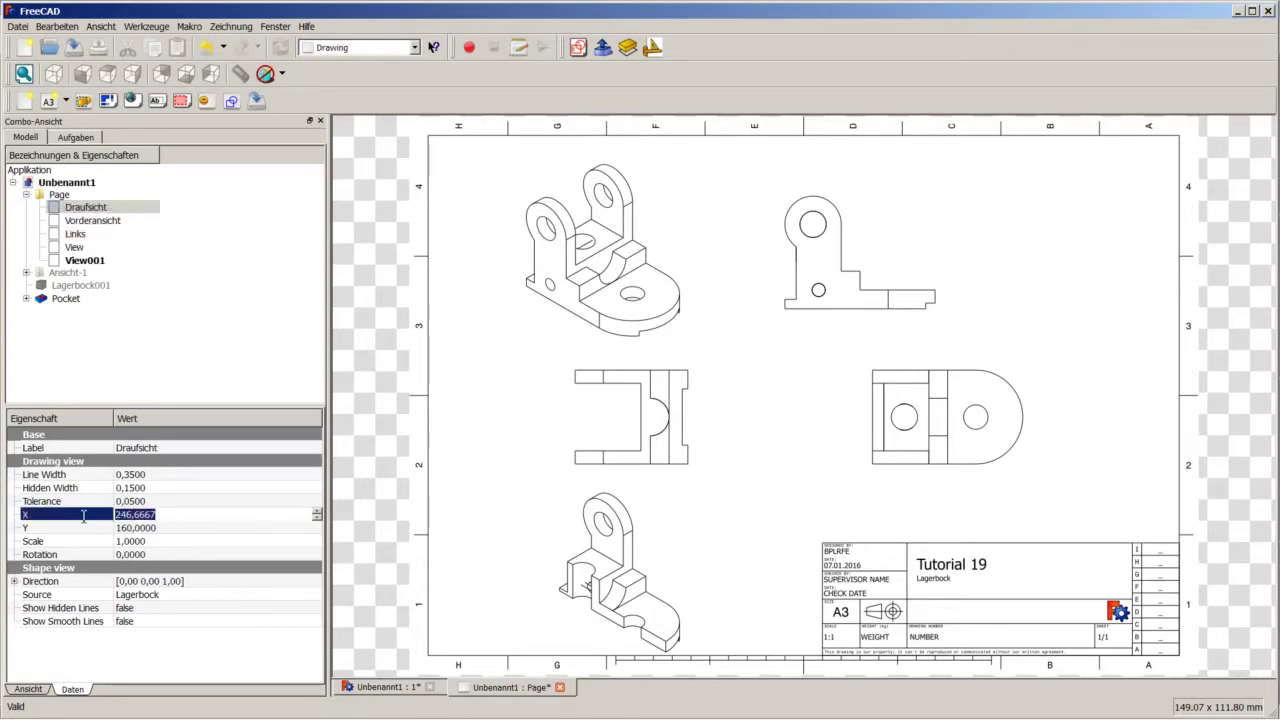
pyautogui.write('200,0000')
pyautogui.click(170, 501)
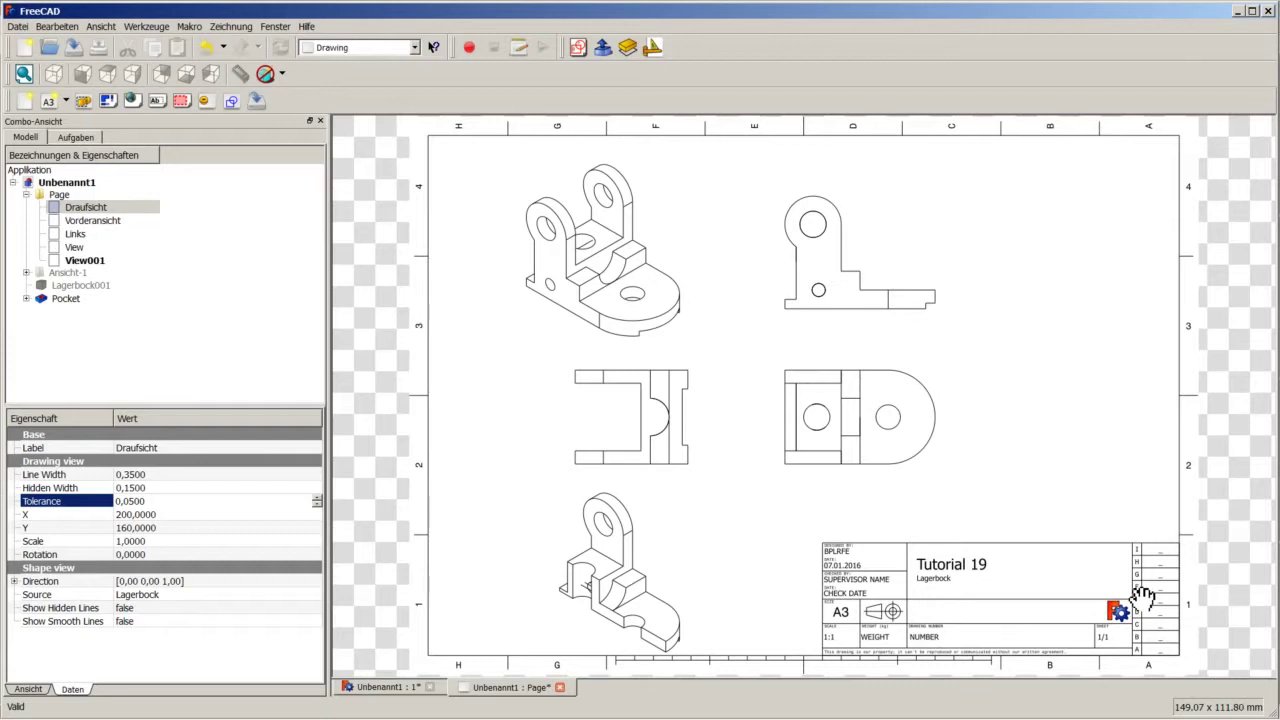
# Step: Save with Ctrl+S, return to the 'Unbenannt1 : 1' model tab and switch to Draft
pyautogui.hotkey('ctrl', 's')
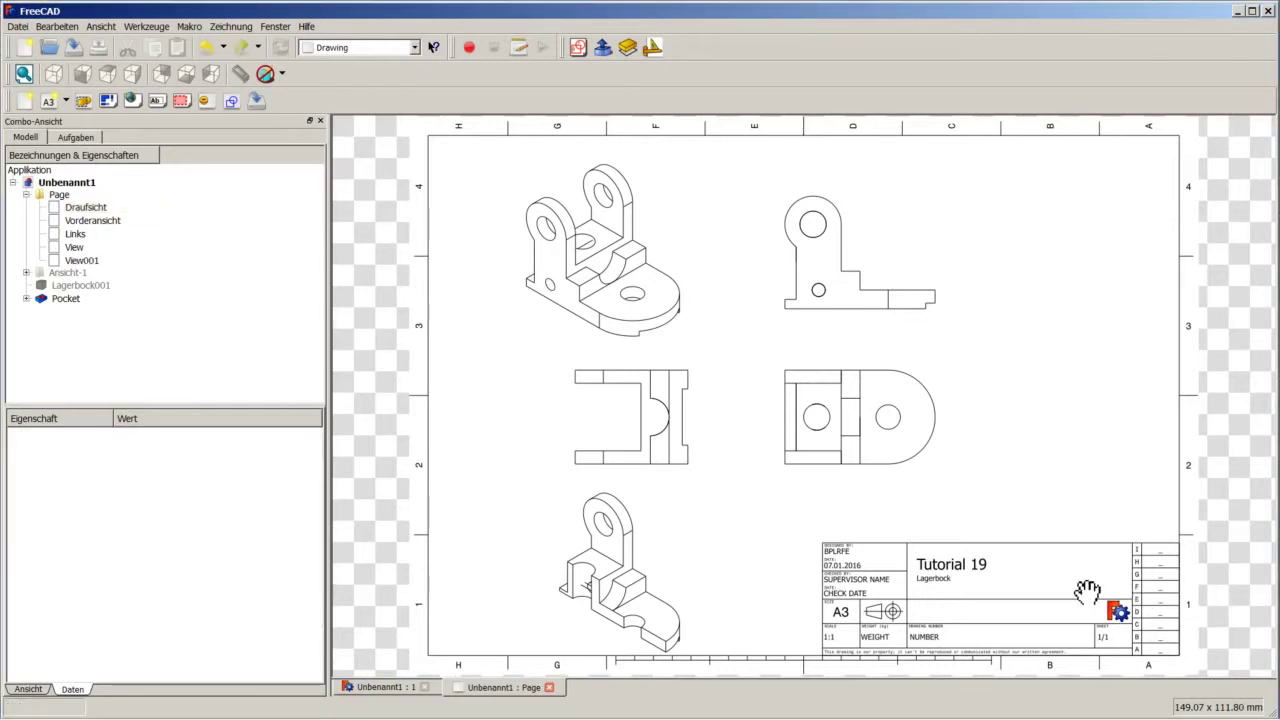
pyautogui.click(391, 690)
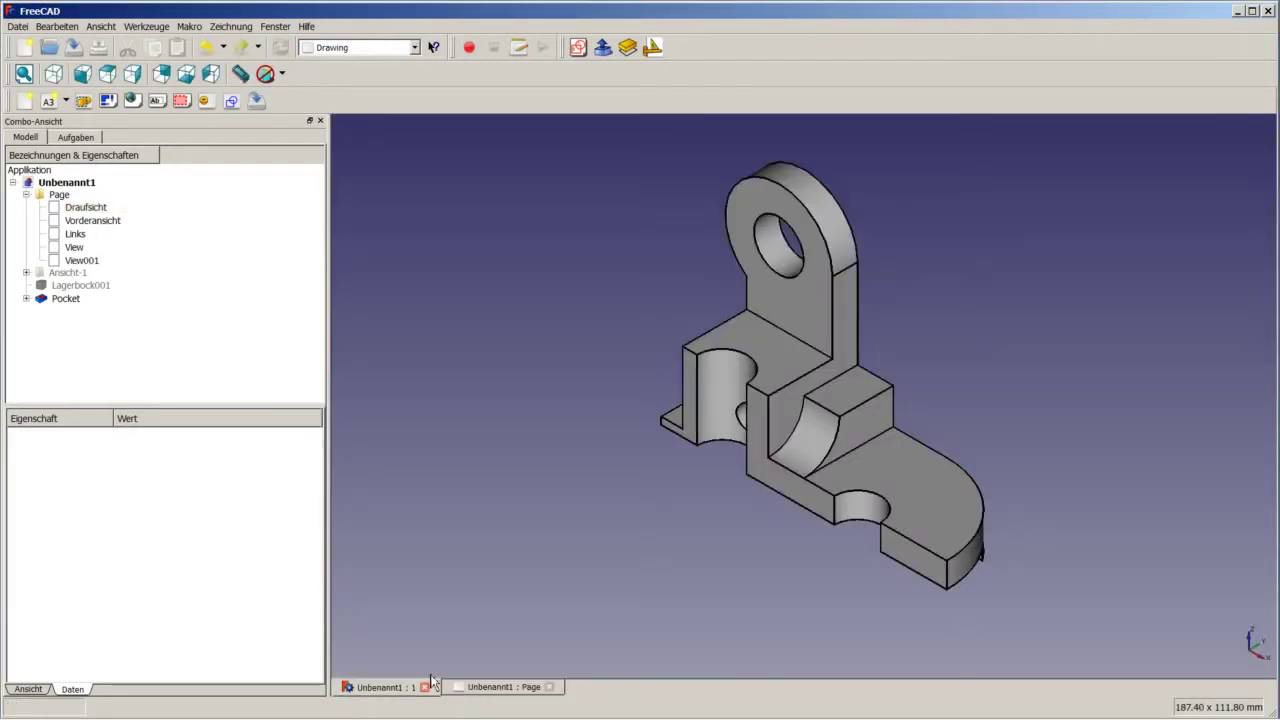
pyautogui.click(362, 48)
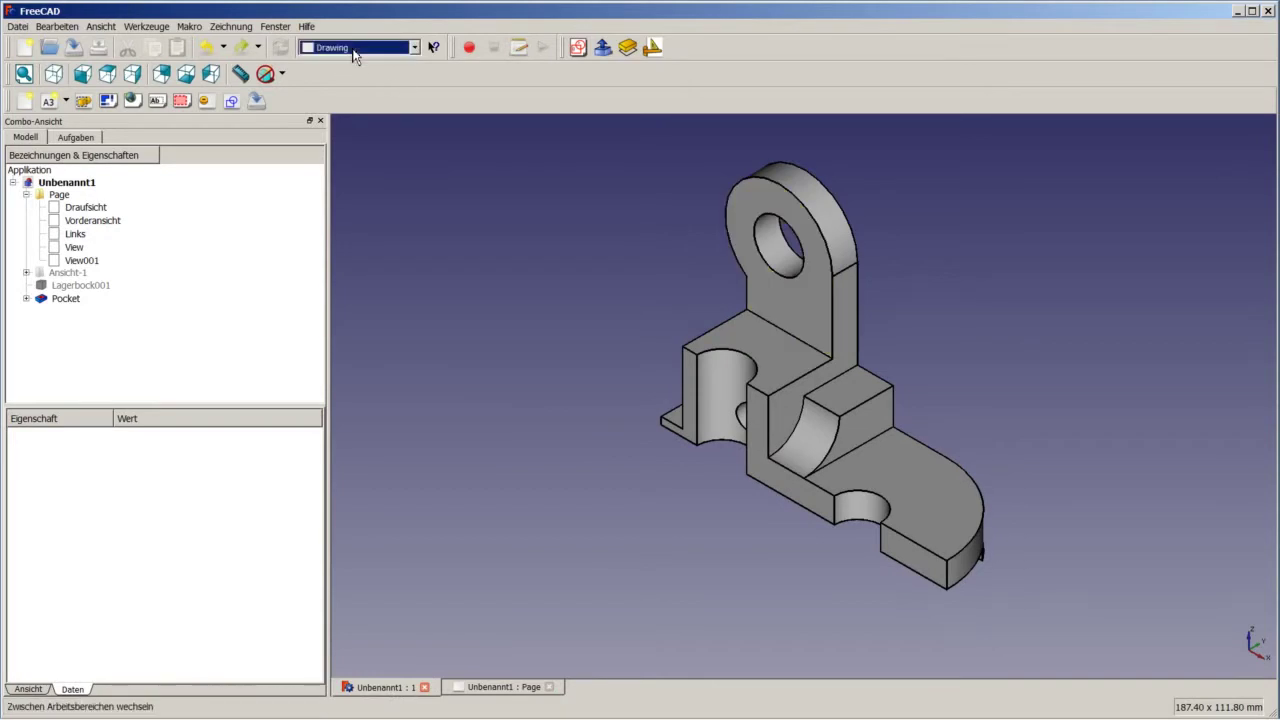
pyautogui.click(355, 100)
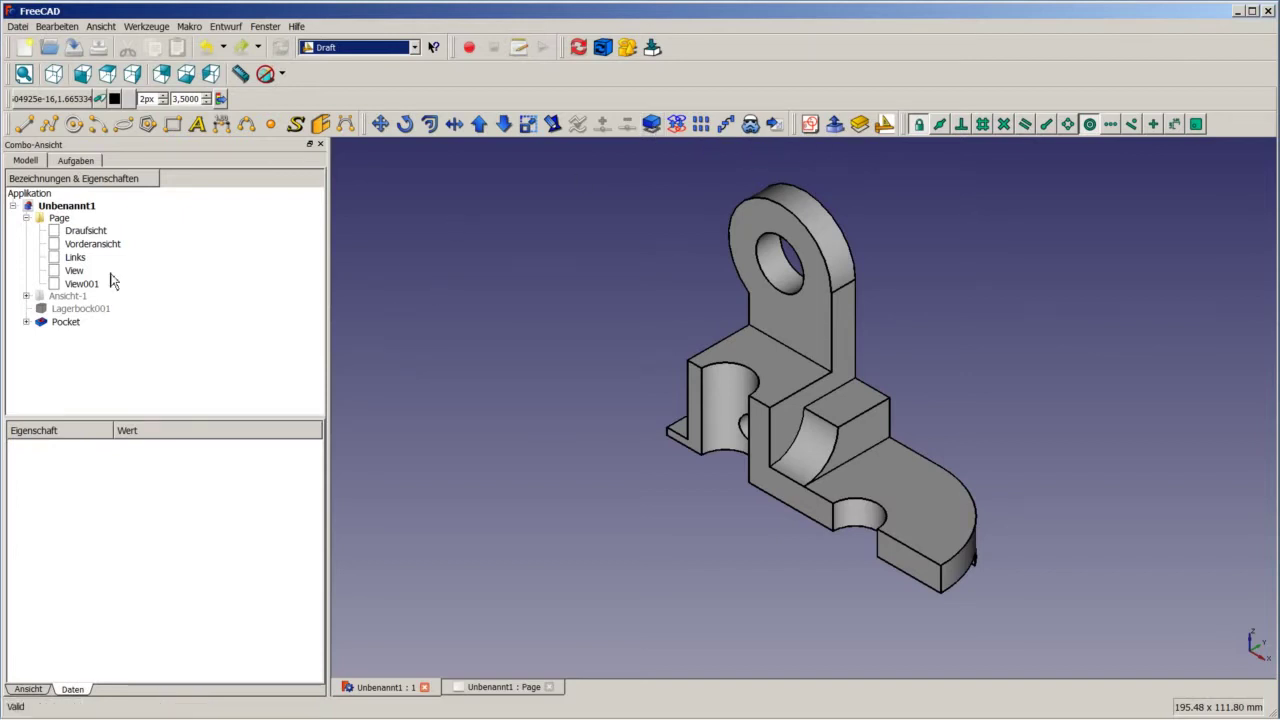
# Step: Create a group with Gruppe erstellen and rename Gruppe001 to Ansicht-2
pyautogui.click(26, 217)
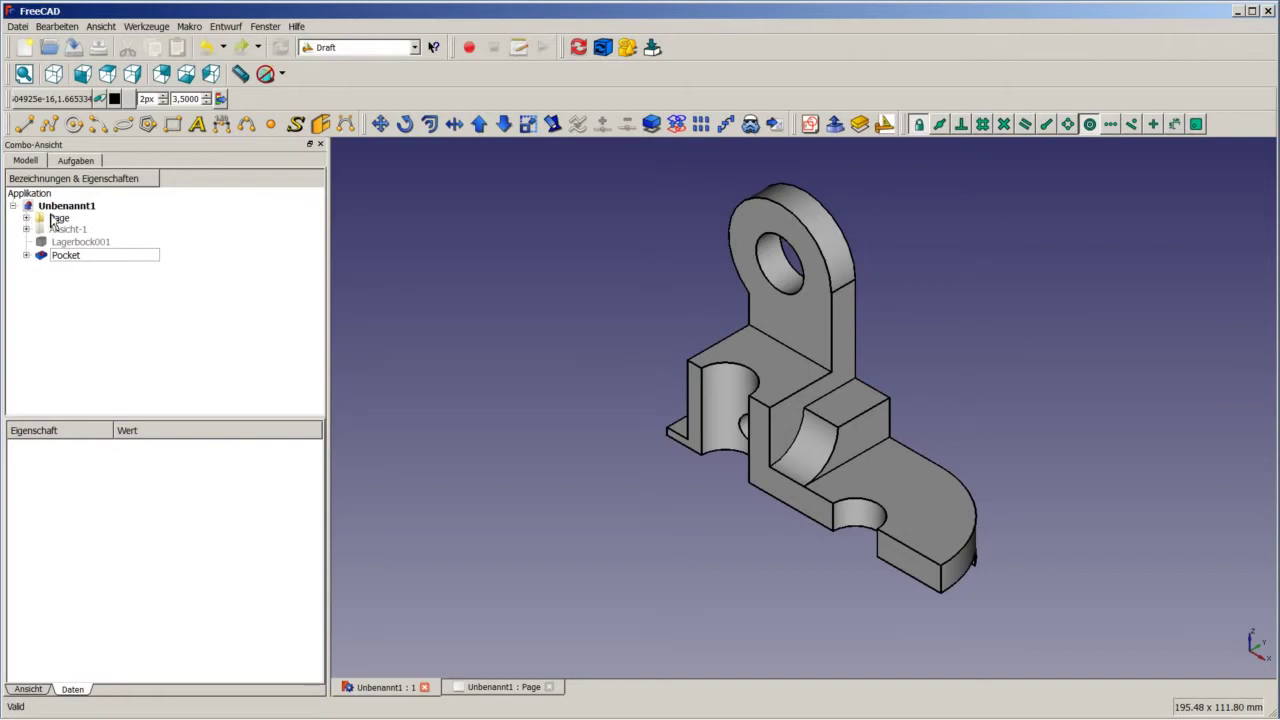
pyautogui.rightClick(54, 207)
pyautogui.click(64, 215)
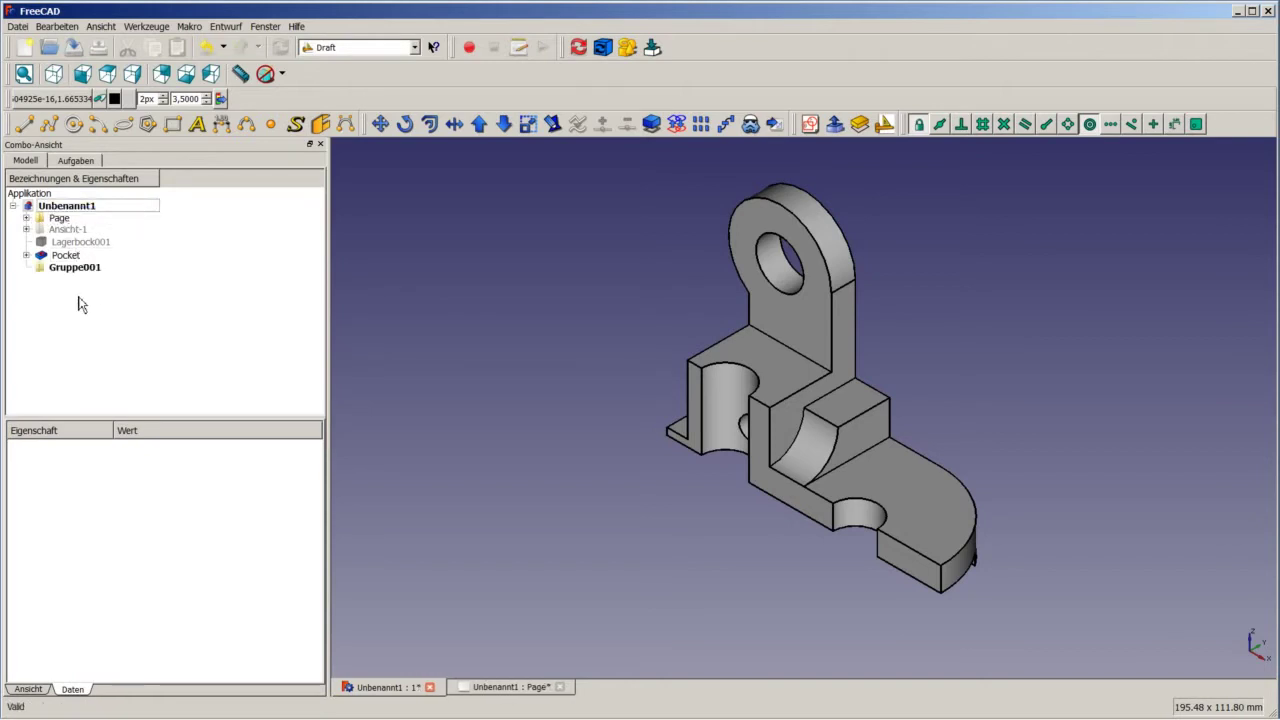
pyautogui.click(68, 268)
pyautogui.rightClick(82, 276)
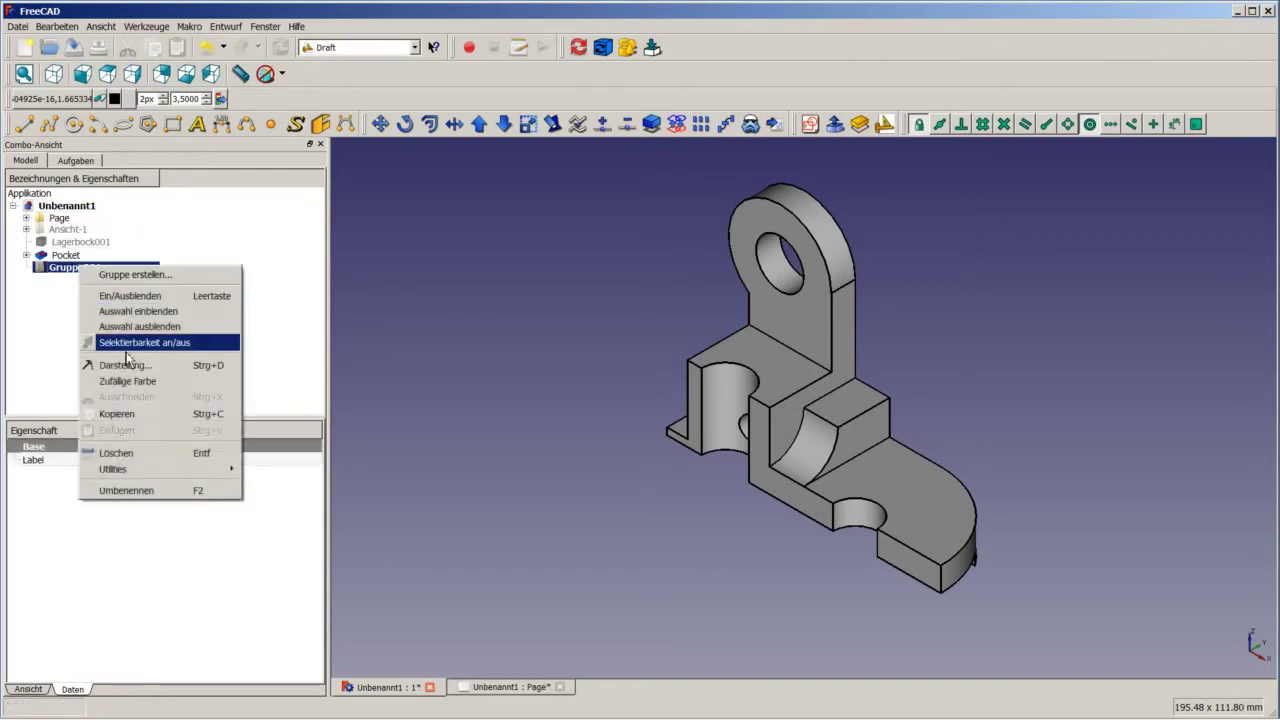
pyautogui.click(169, 498)
pyautogui.write('Ans')
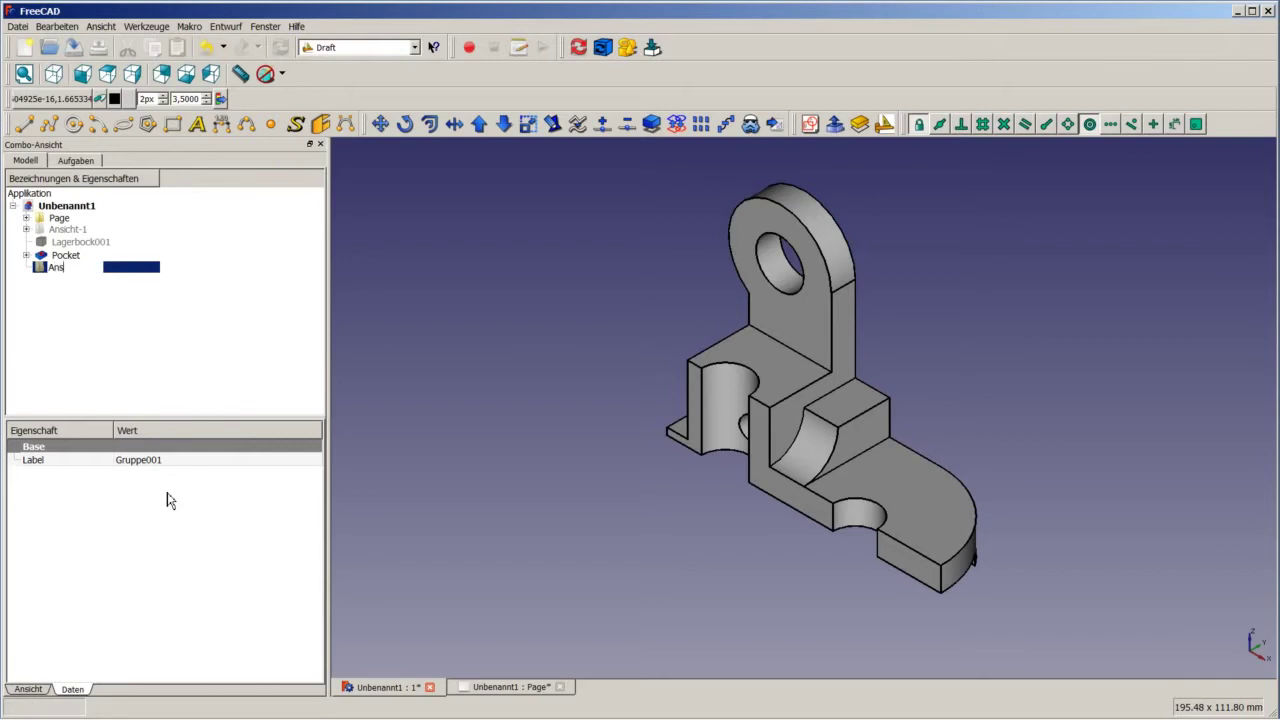
pyautogui.write('icjh')
pyautogui.press('Return')
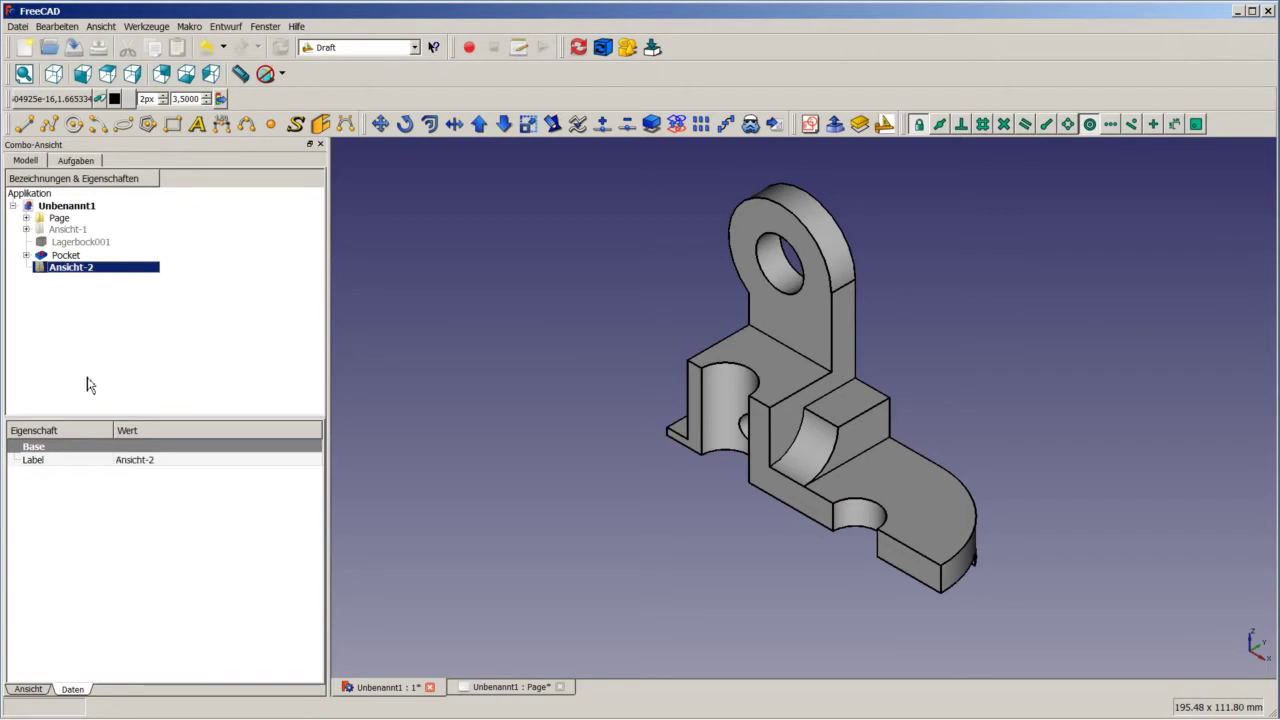
# Step: In the Part workbench, apply Formteil > Einfache Kopie erstellen to Pocket, producing Pocket001
pyautogui.click(65, 257)
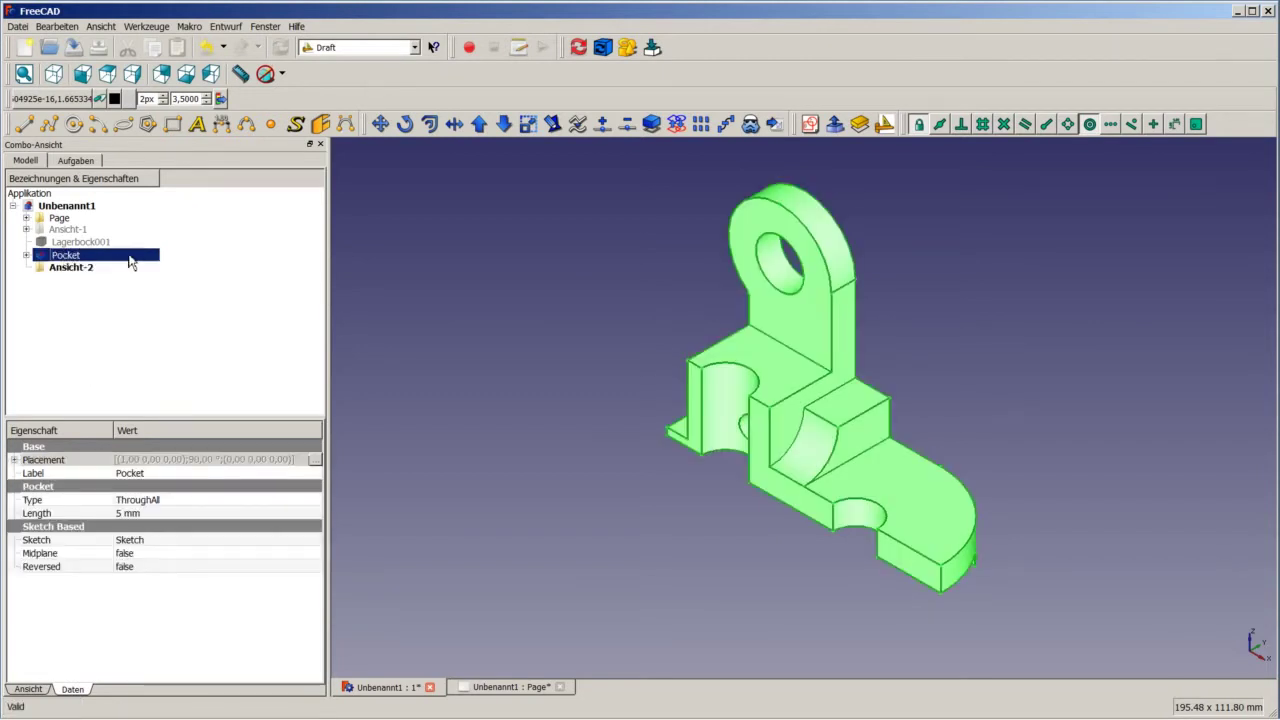
pyautogui.click(330, 48)
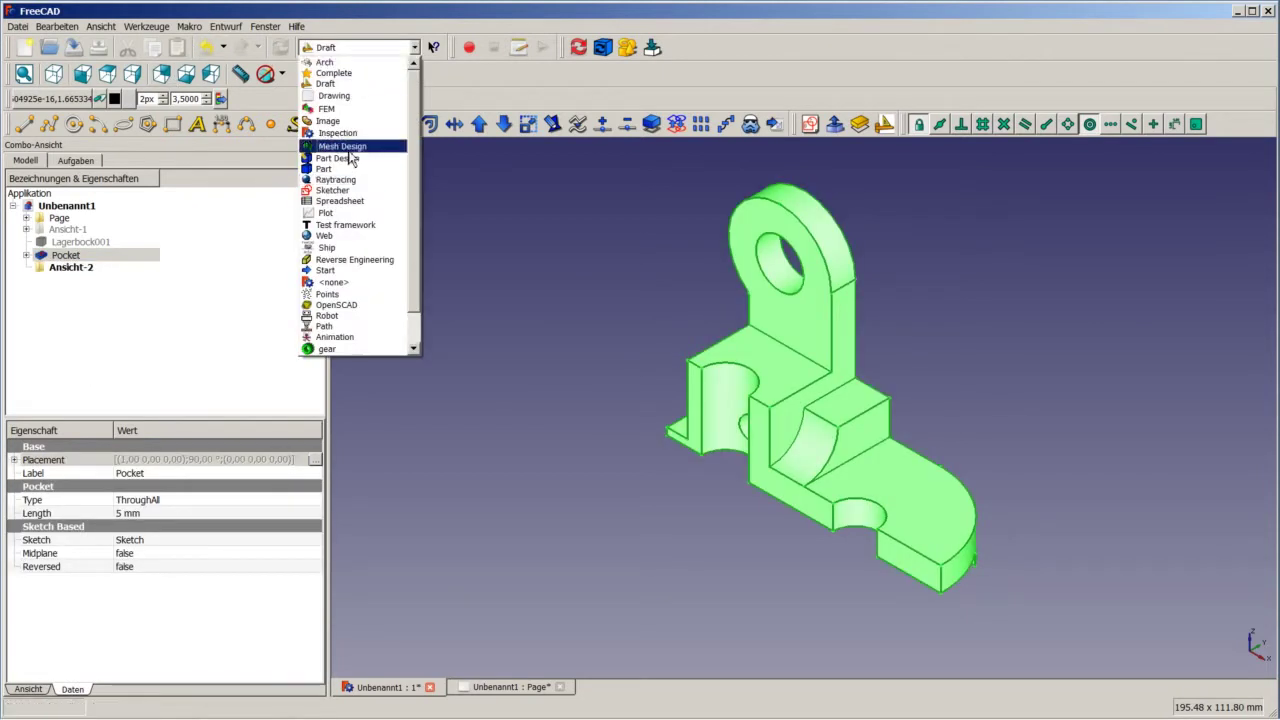
pyautogui.click(345, 169)
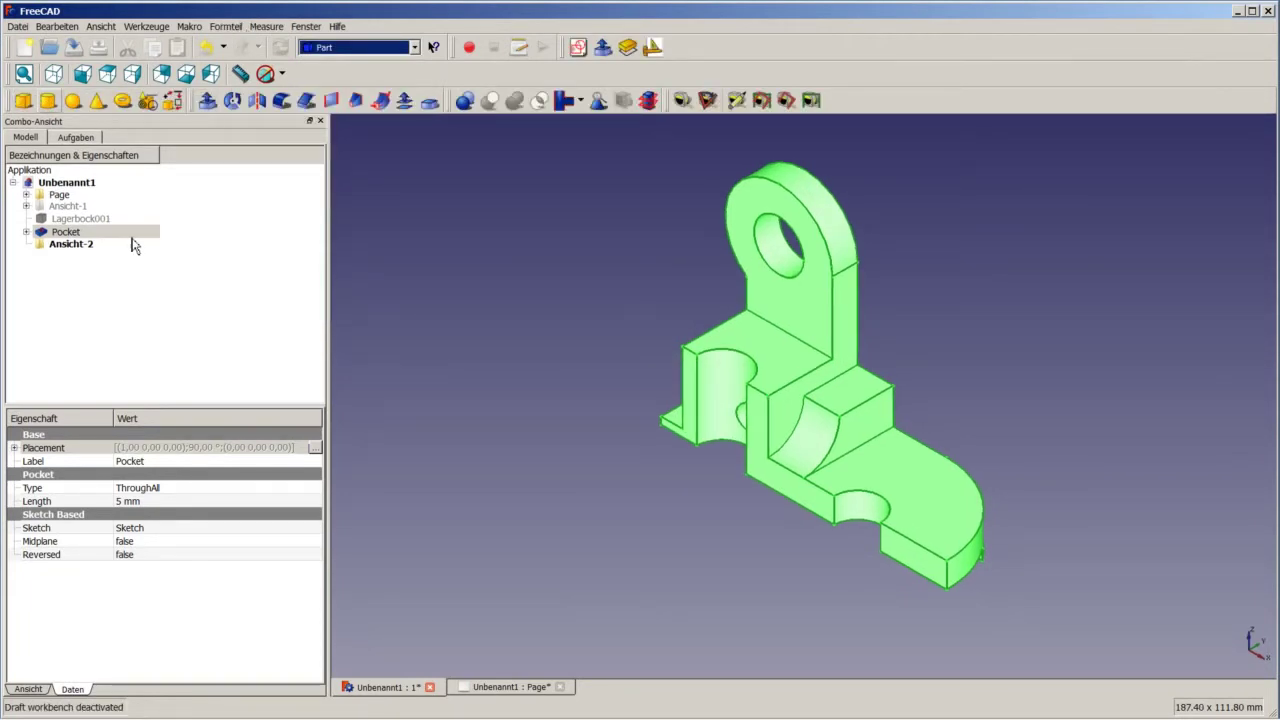
pyautogui.click(228, 27)
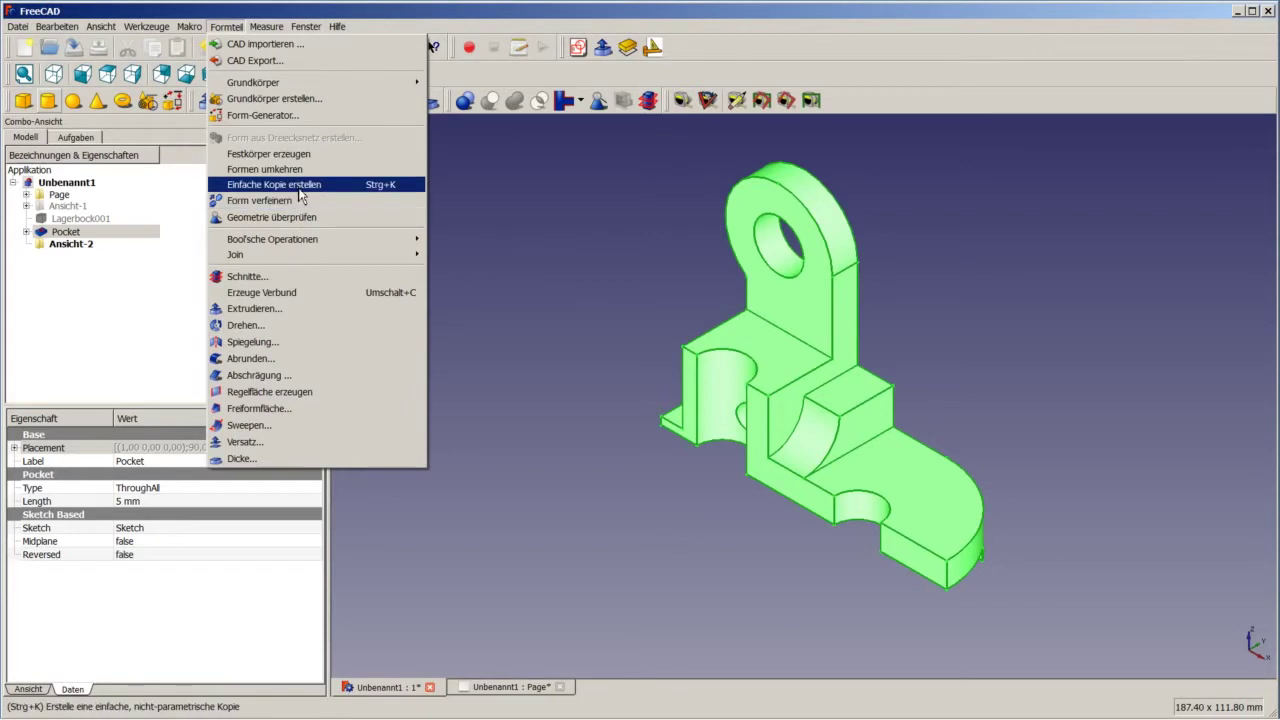
pyautogui.click(300, 186)
pyautogui.click(165, 308)
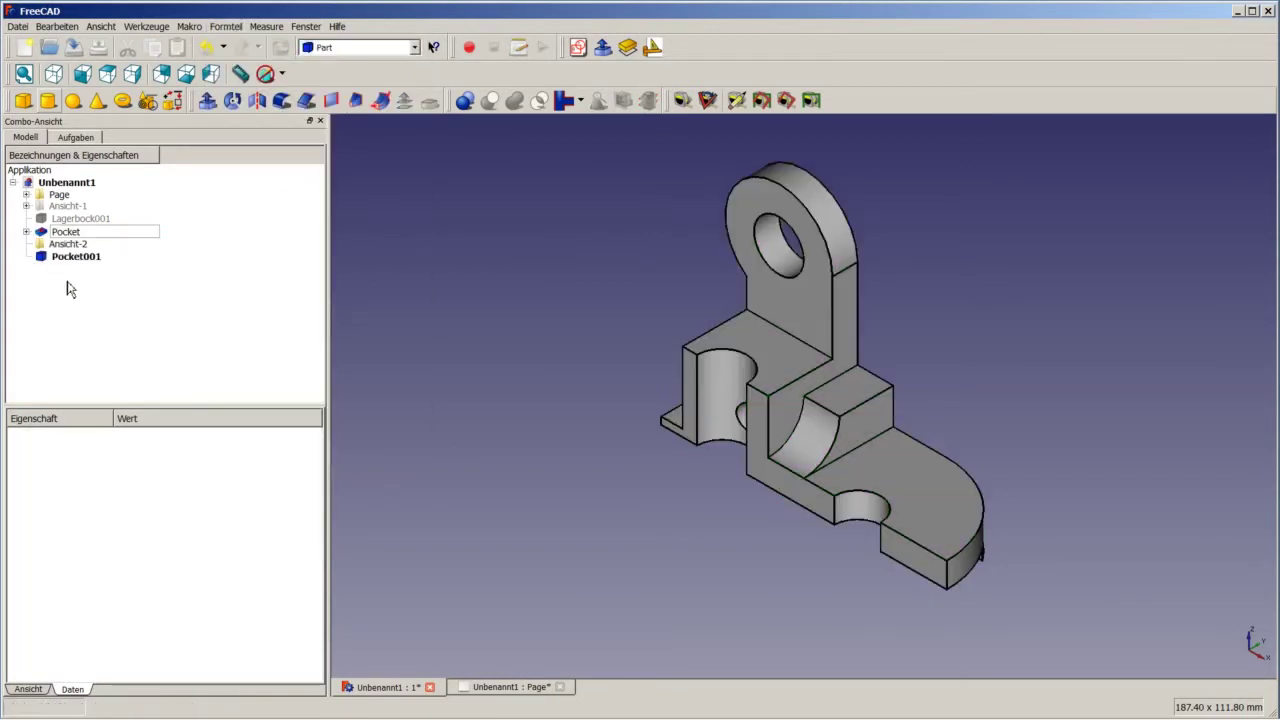
pyautogui.click(64, 219)
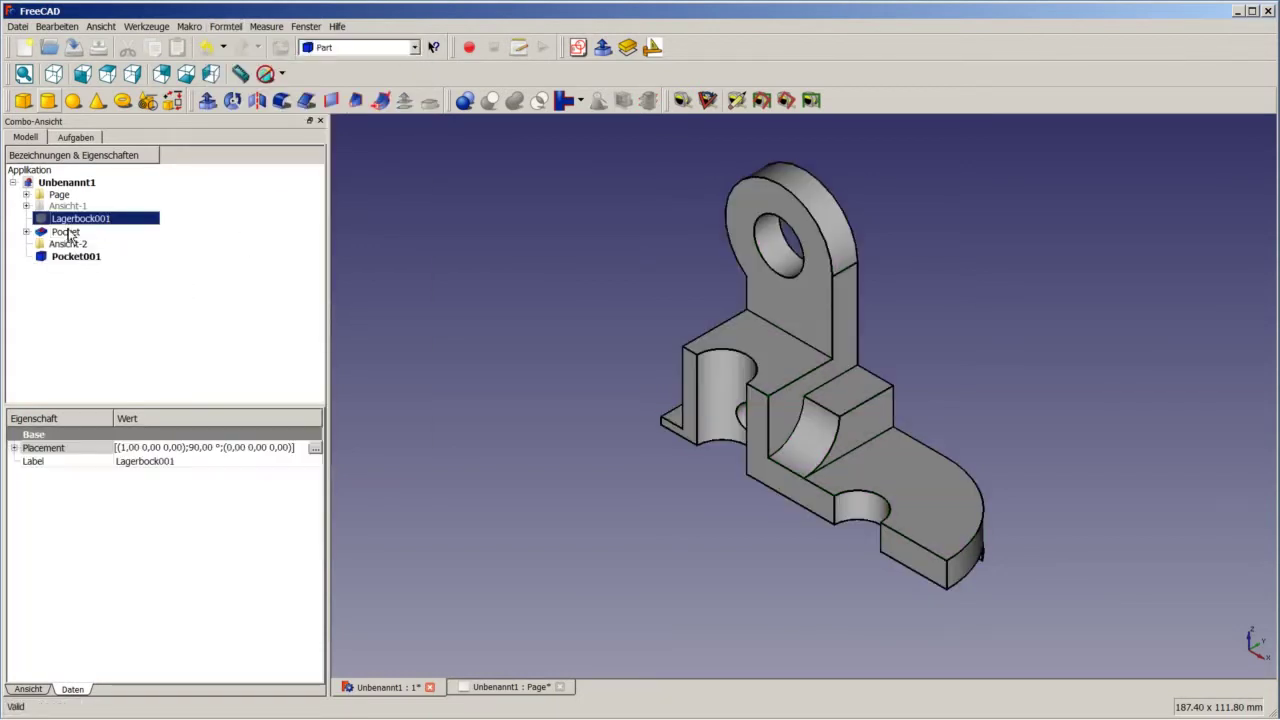
pyautogui.keyDown('ctrl'); pyautogui.click(65, 232); pyautogui.keyUp('ctrl')
pyautogui.moveTo(63, 220); pyautogui.dragTo(40, 256)
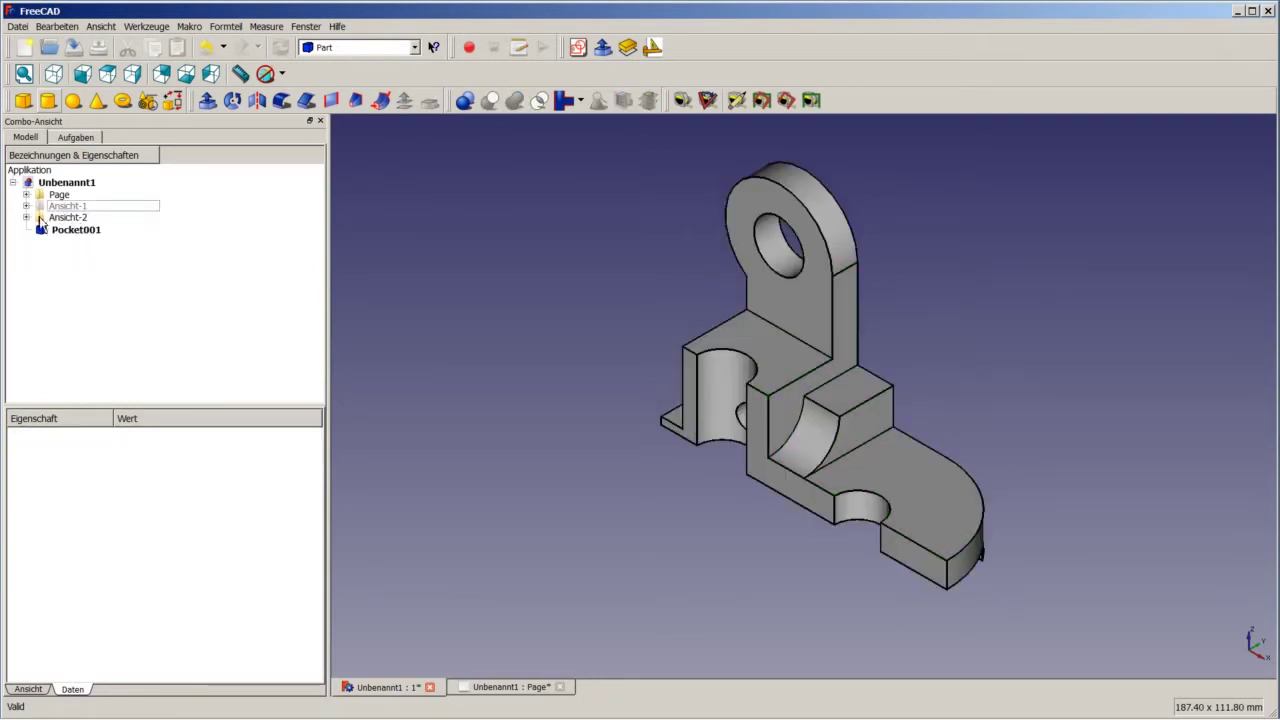
pyautogui.click(62, 219)
pyautogui.rightClick(80, 231)
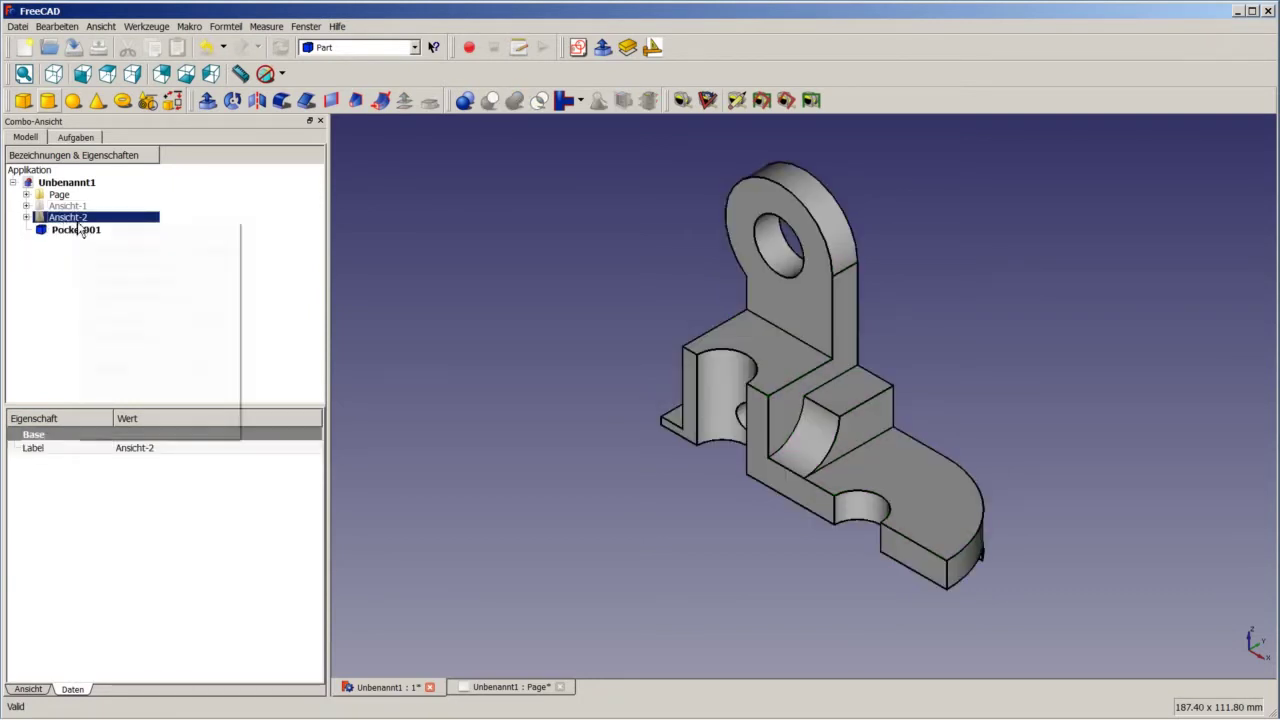
pyautogui.press('Escape')
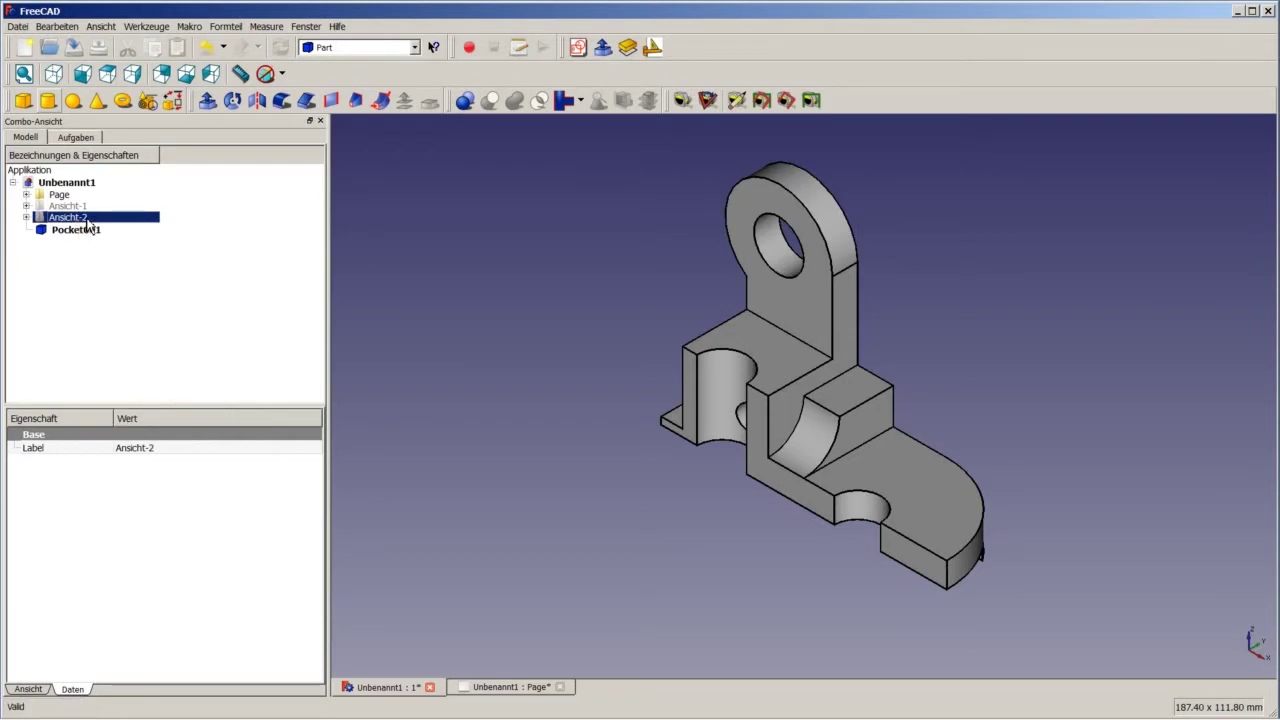
pyautogui.rightClick(88, 219)
pyautogui.click(115, 263)
pyautogui.rightClick(88, 220)
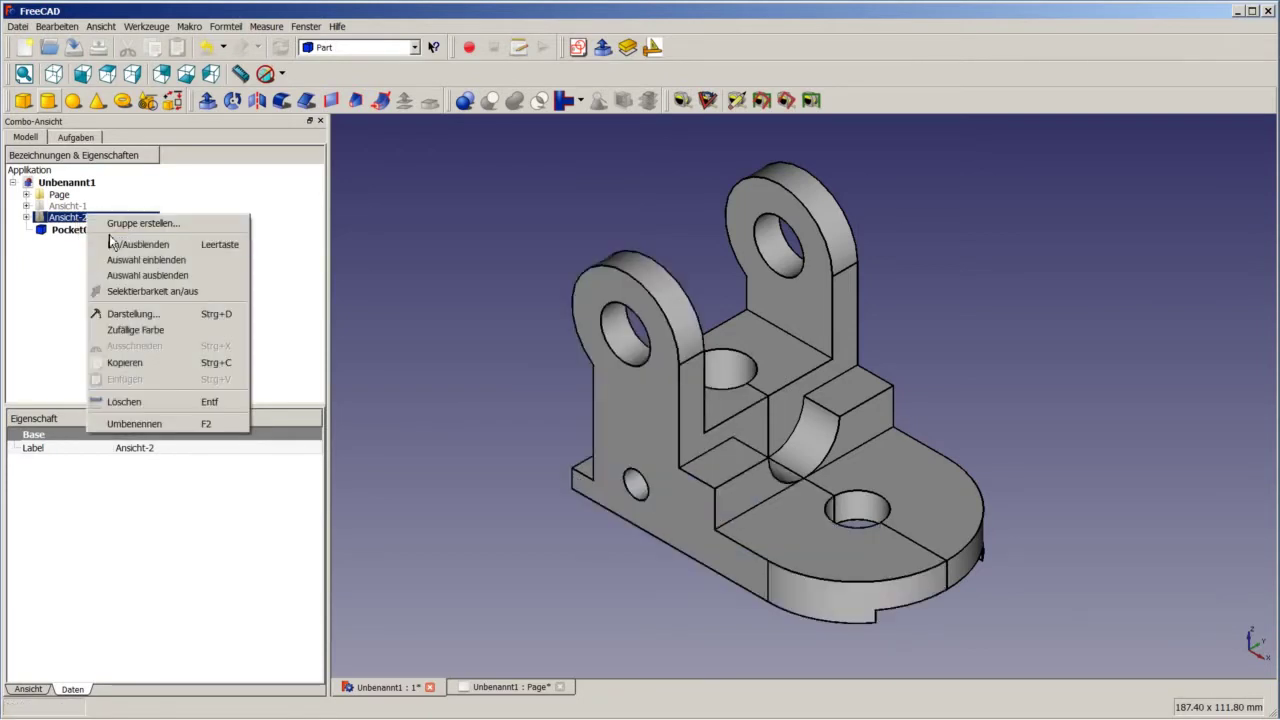
pyautogui.click(121, 248)
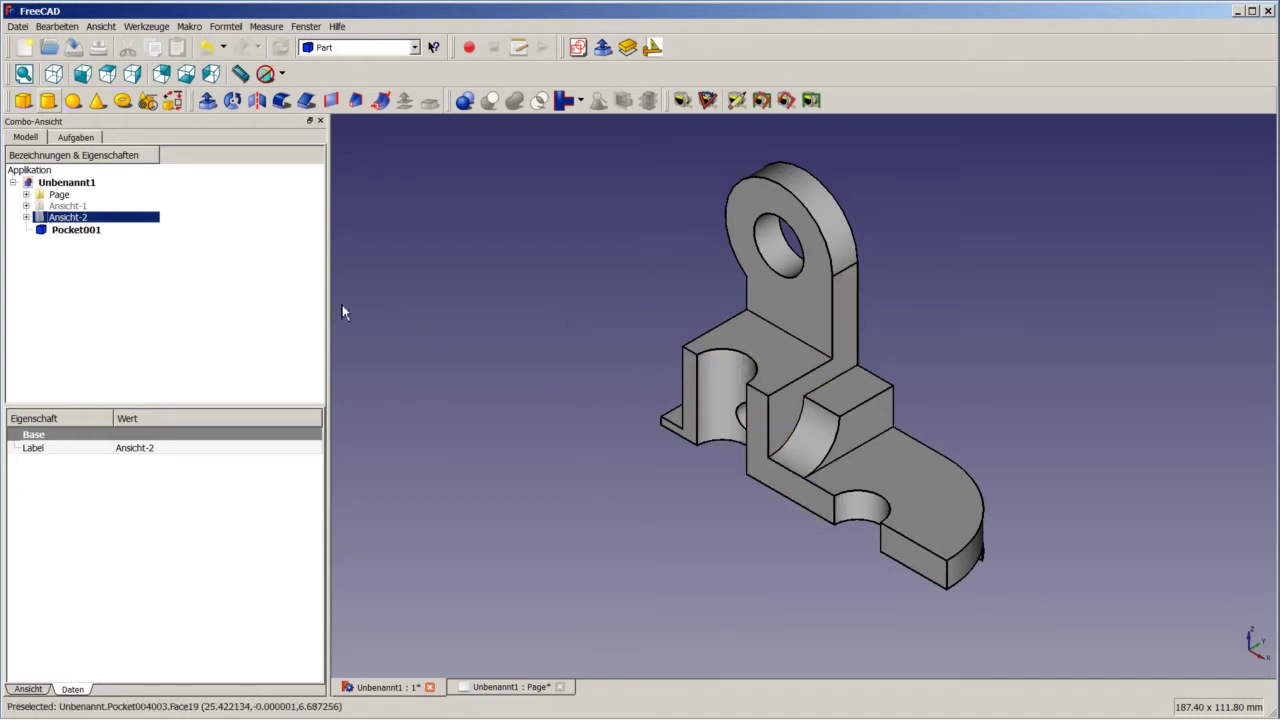
pyautogui.click(89, 242)
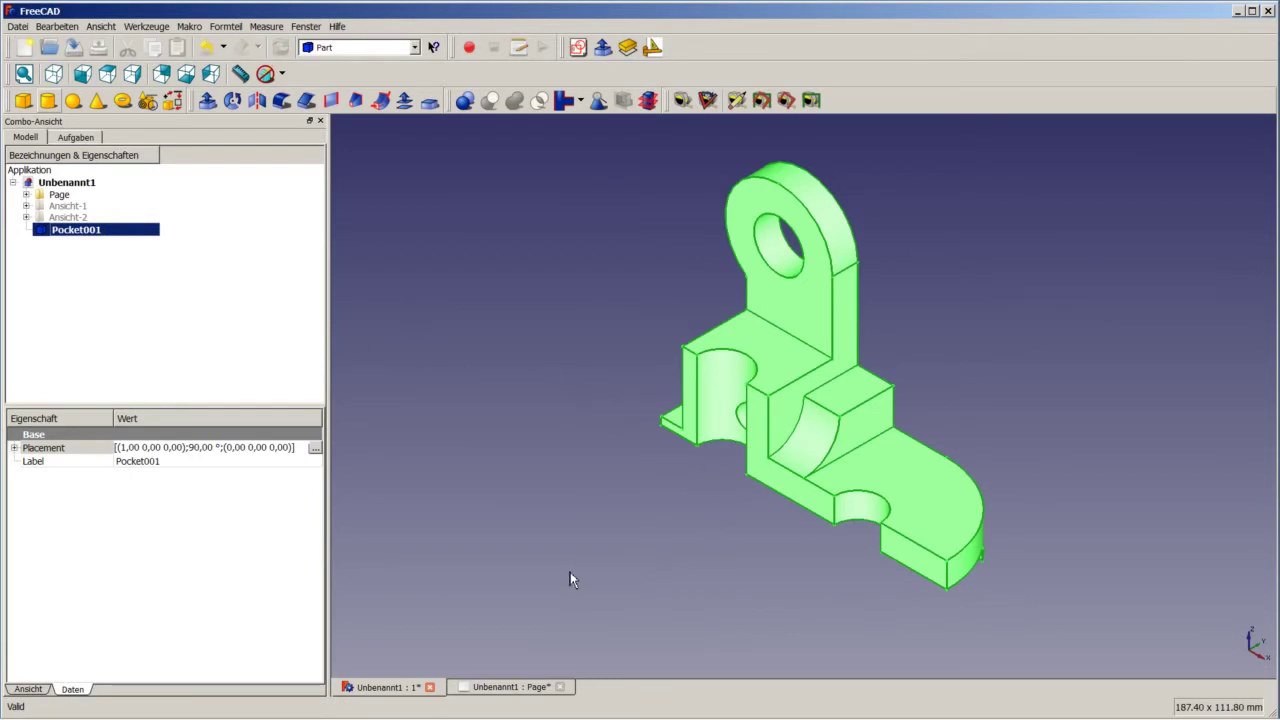
# Step: In Pocket001's Placement dialog, enter a -90° angle about the X axis and apply it
pyautogui.click(315, 448)
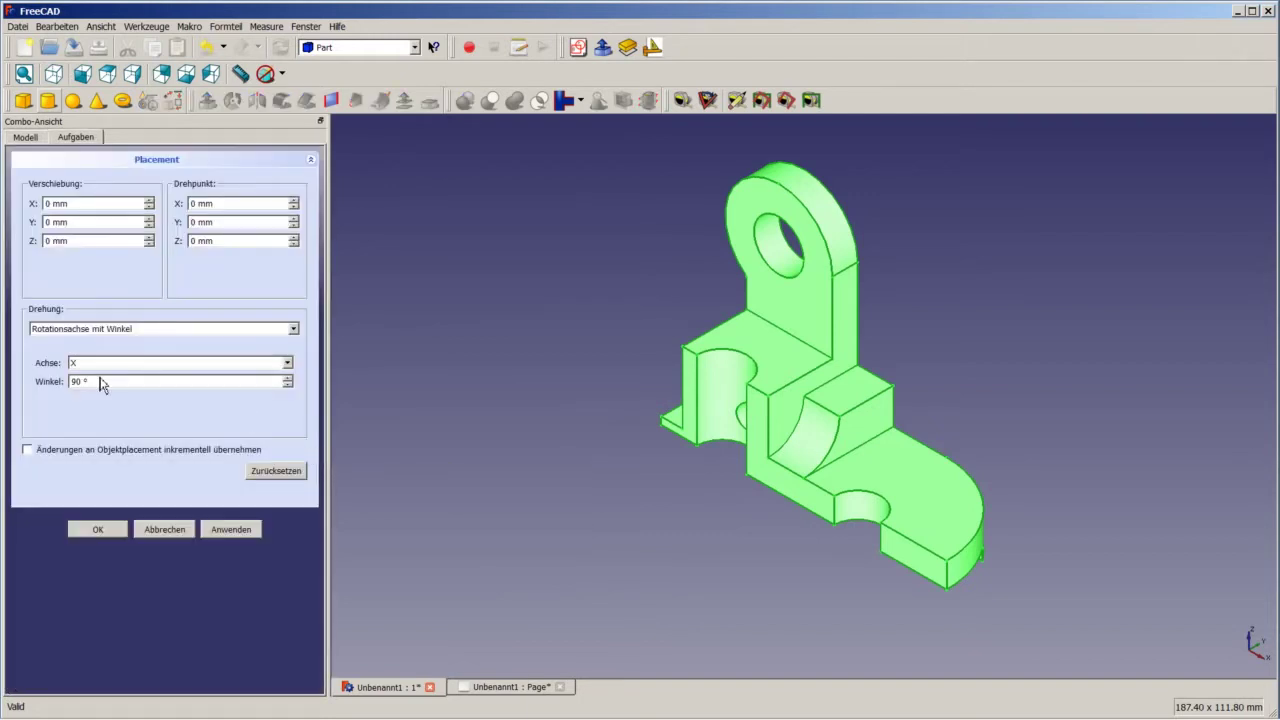
pyautogui.moveTo(95, 381); pyautogui.dragTo(47, 383)
pyautogui.write('90')
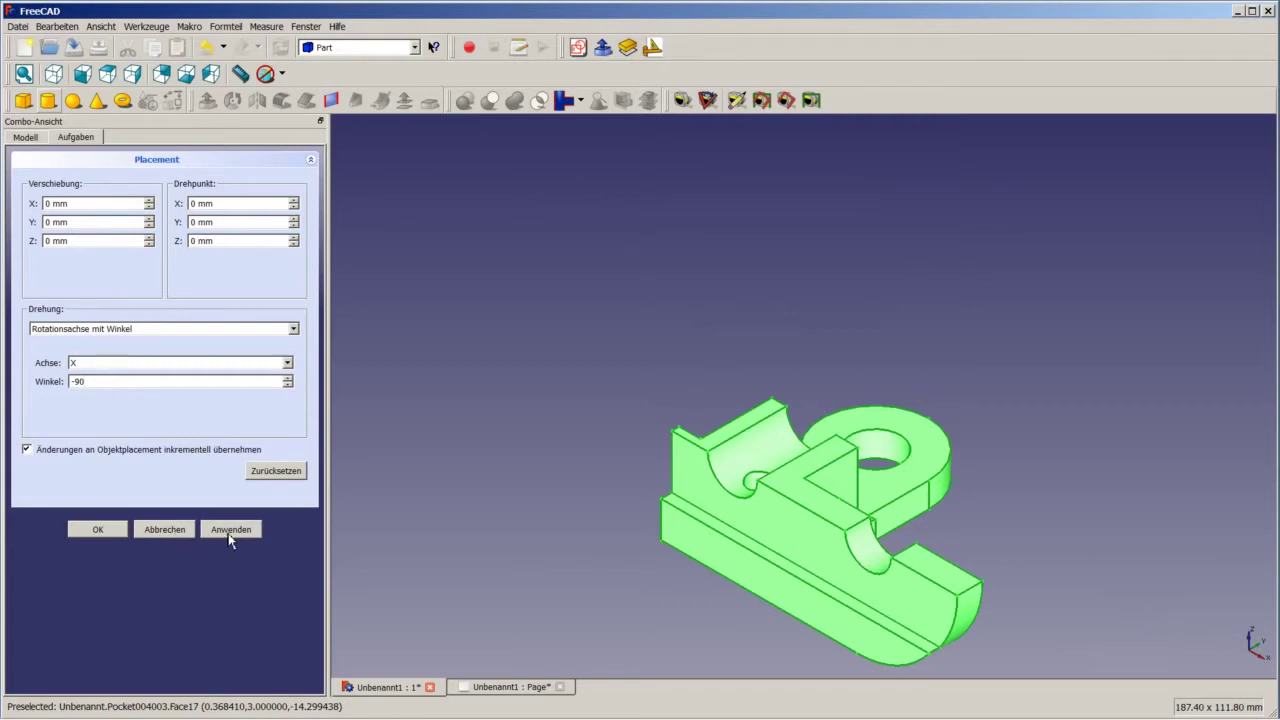
pyautogui.click(98, 530)
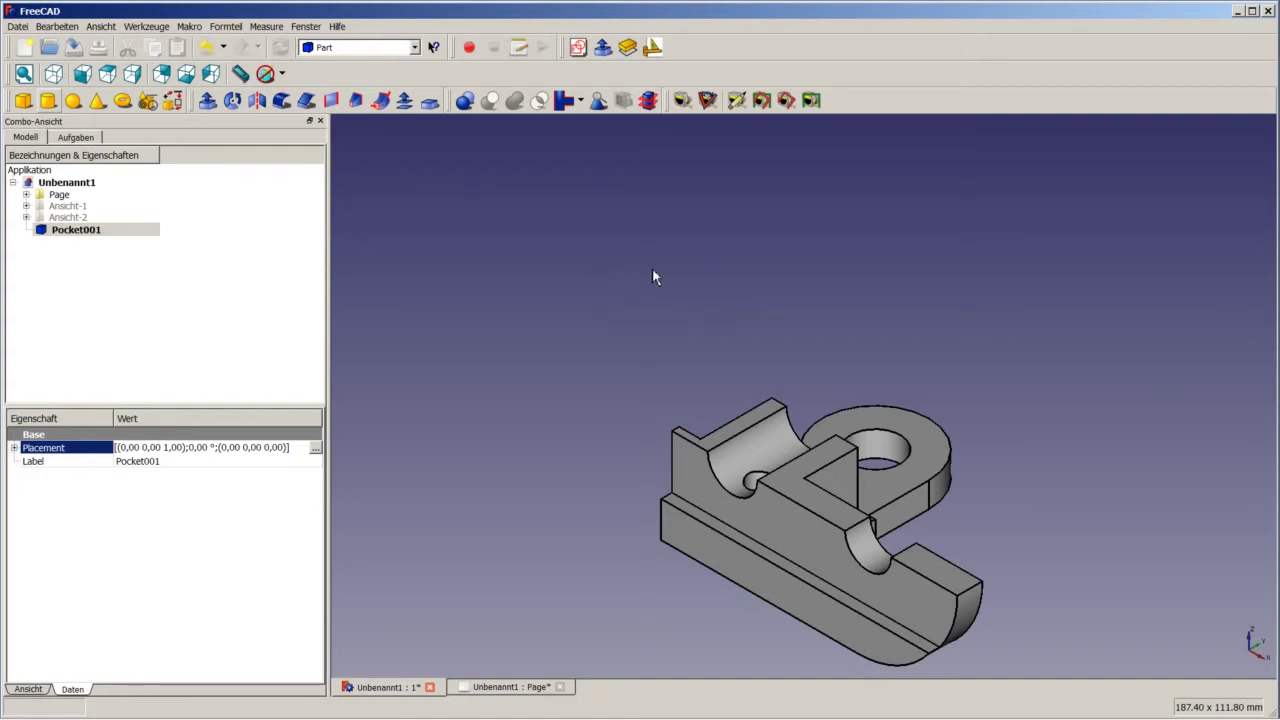
# Step: In the Draft workbench, create a Shape2DView projection of Pocket001
pyautogui.click(340, 60)
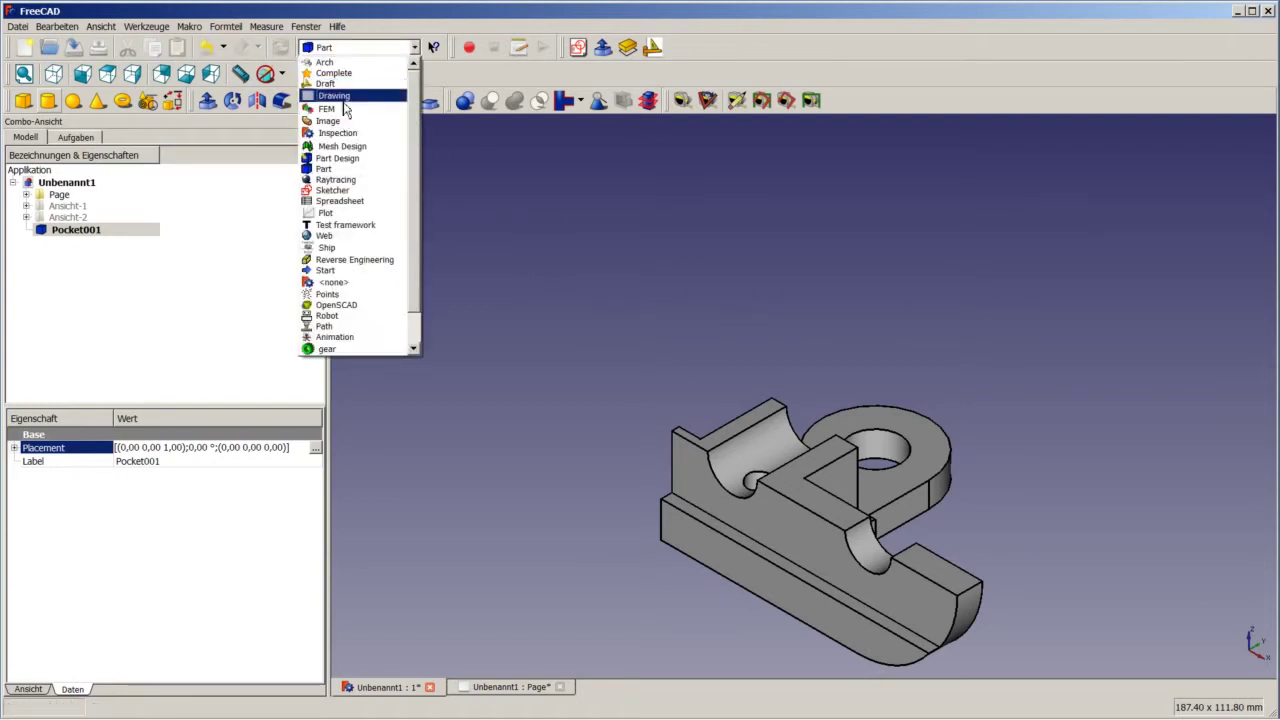
pyautogui.click(342, 90)
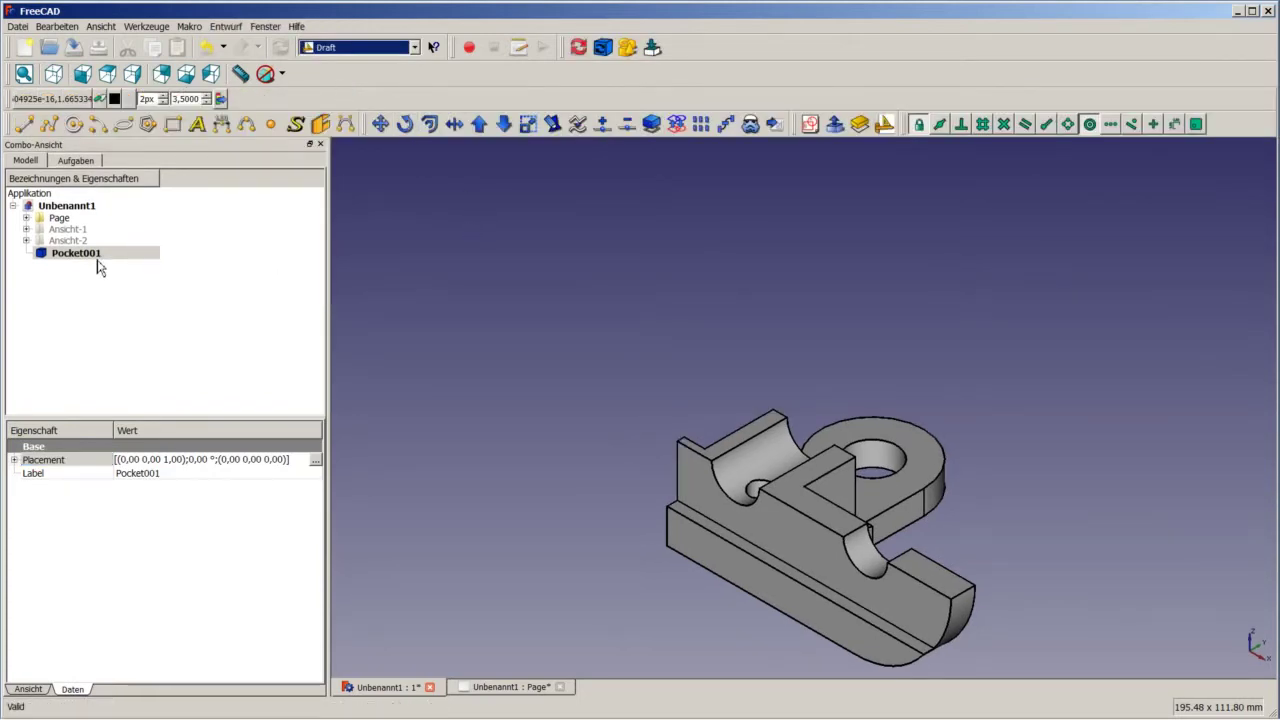
pyautogui.click(655, 128)
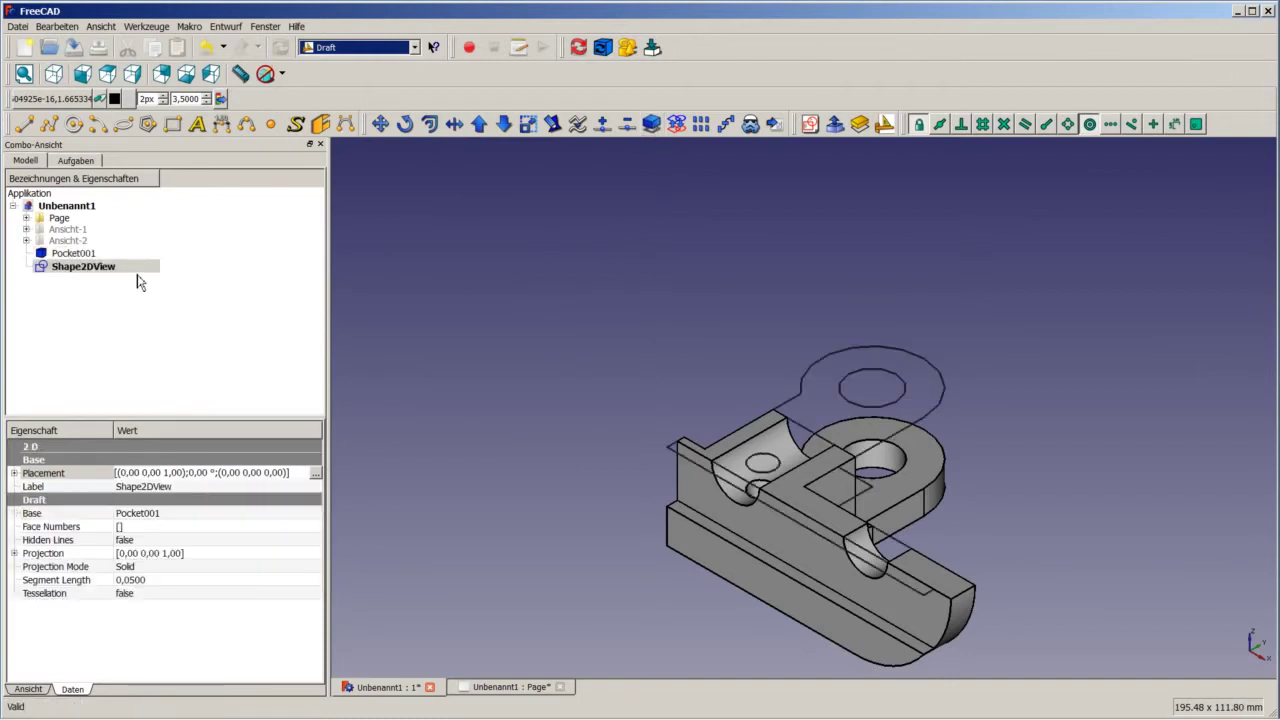
# Step: Hide the Pocket001 solid and select the Shape2DView projection
pyautogui.rightClick(76, 258)
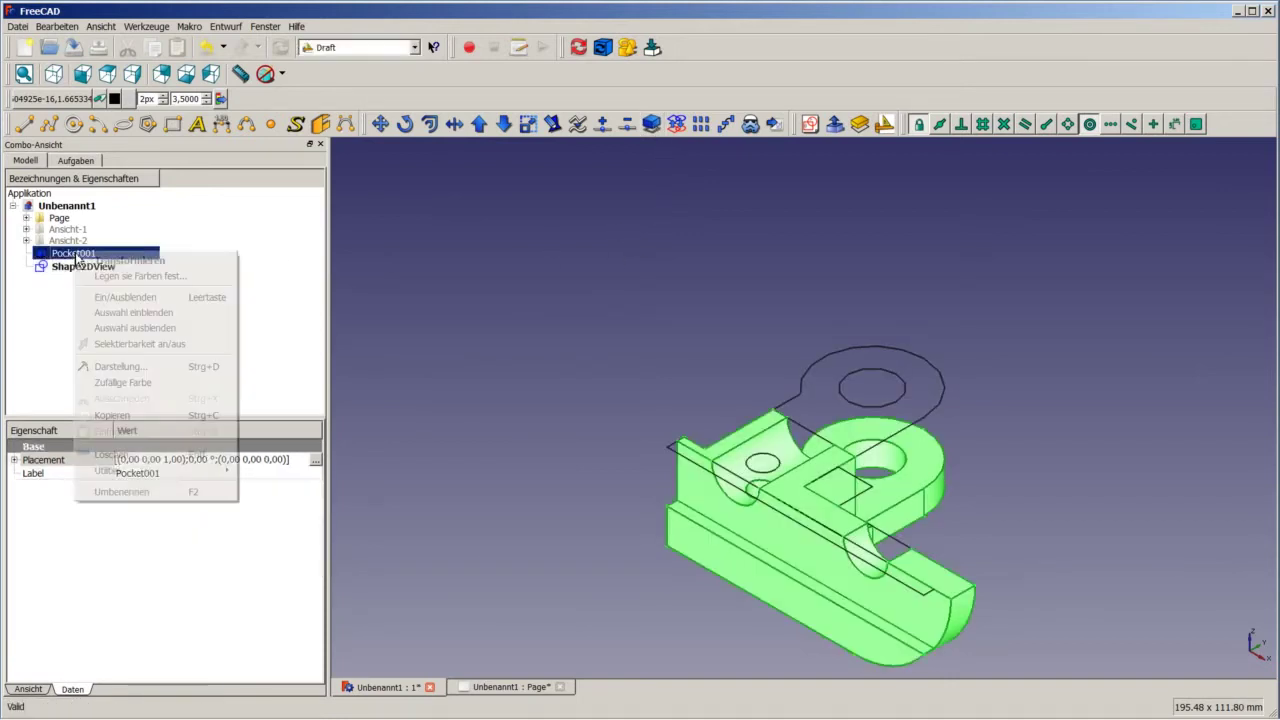
pyautogui.click(138, 303)
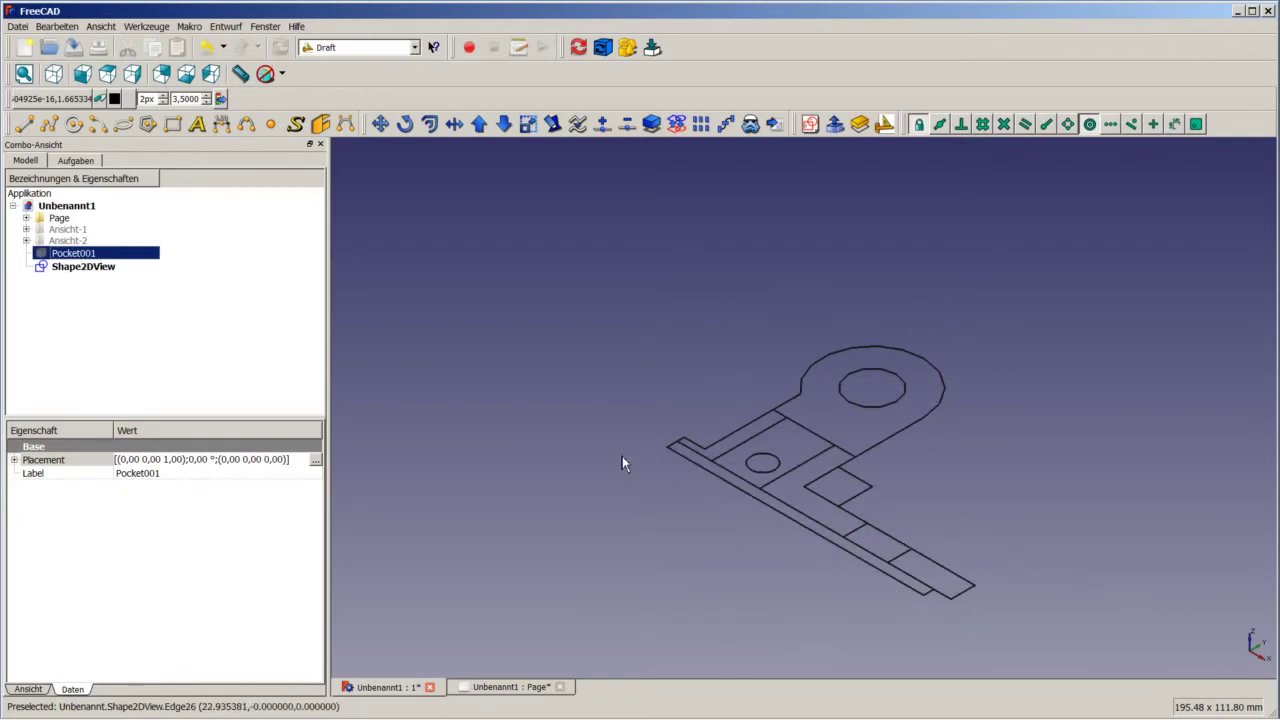
pyautogui.click(104, 270)
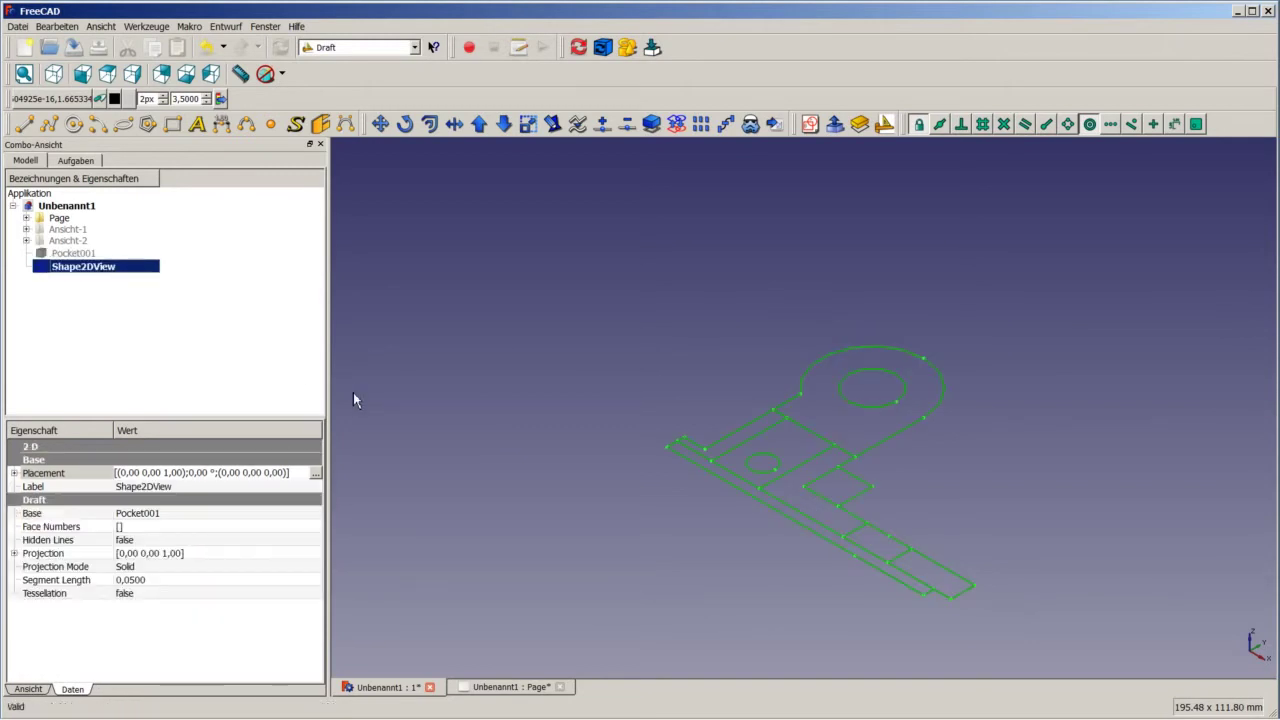
# Step: Place Shape2DView on the A3 Lagerbock Page as ViewShape2DView and select it under Page
pyautogui.click(477, 688)
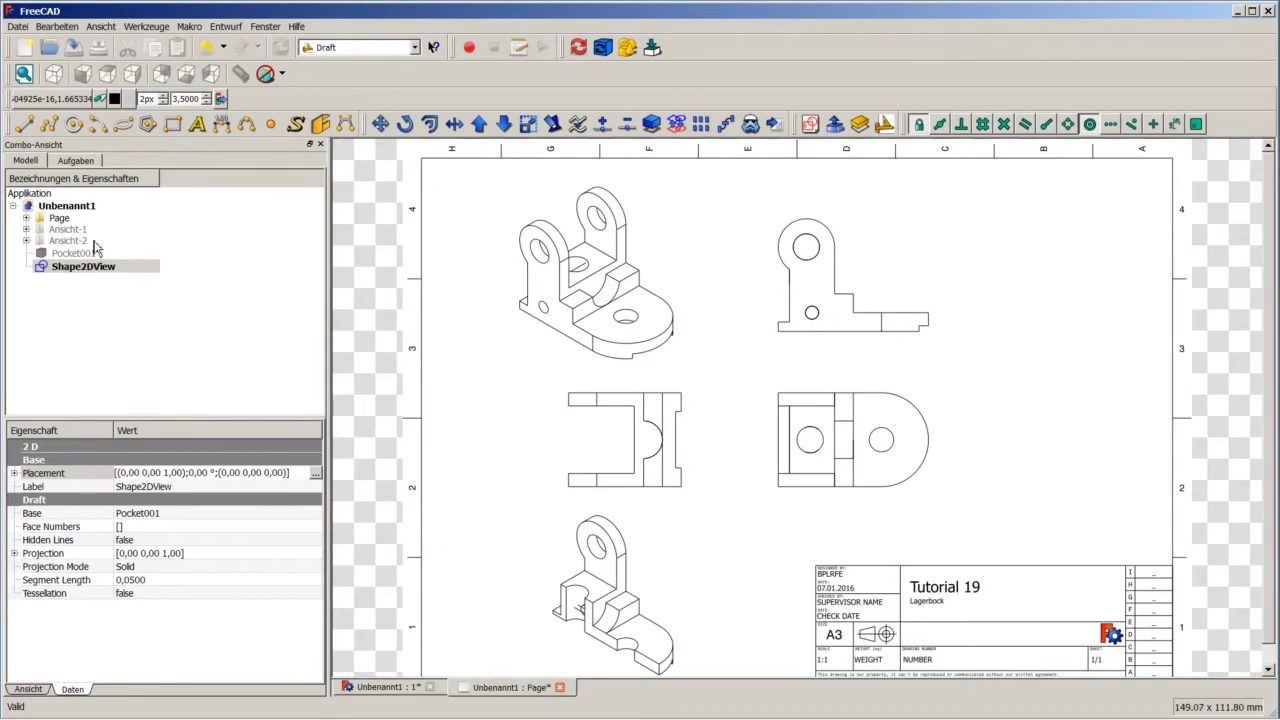
pyautogui.keyDown('ctrl'); pyautogui.click(59, 220); pyautogui.keyUp('ctrl')
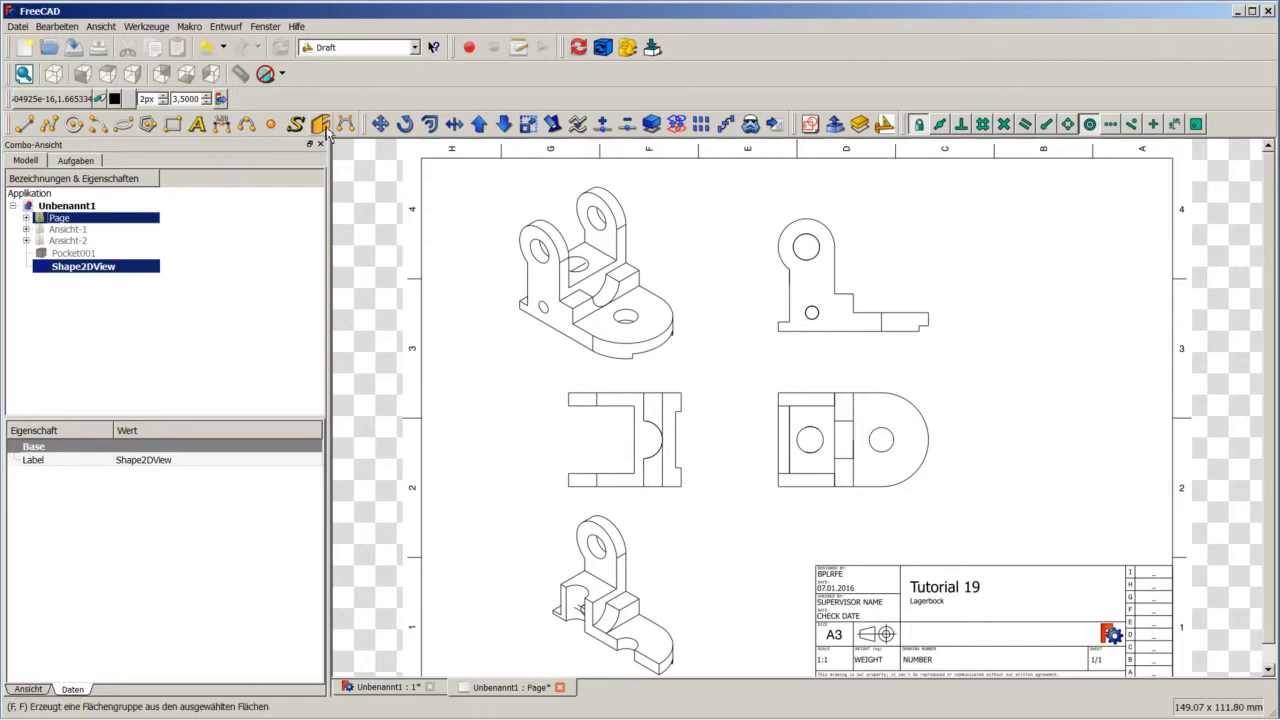
pyautogui.click(352, 48)
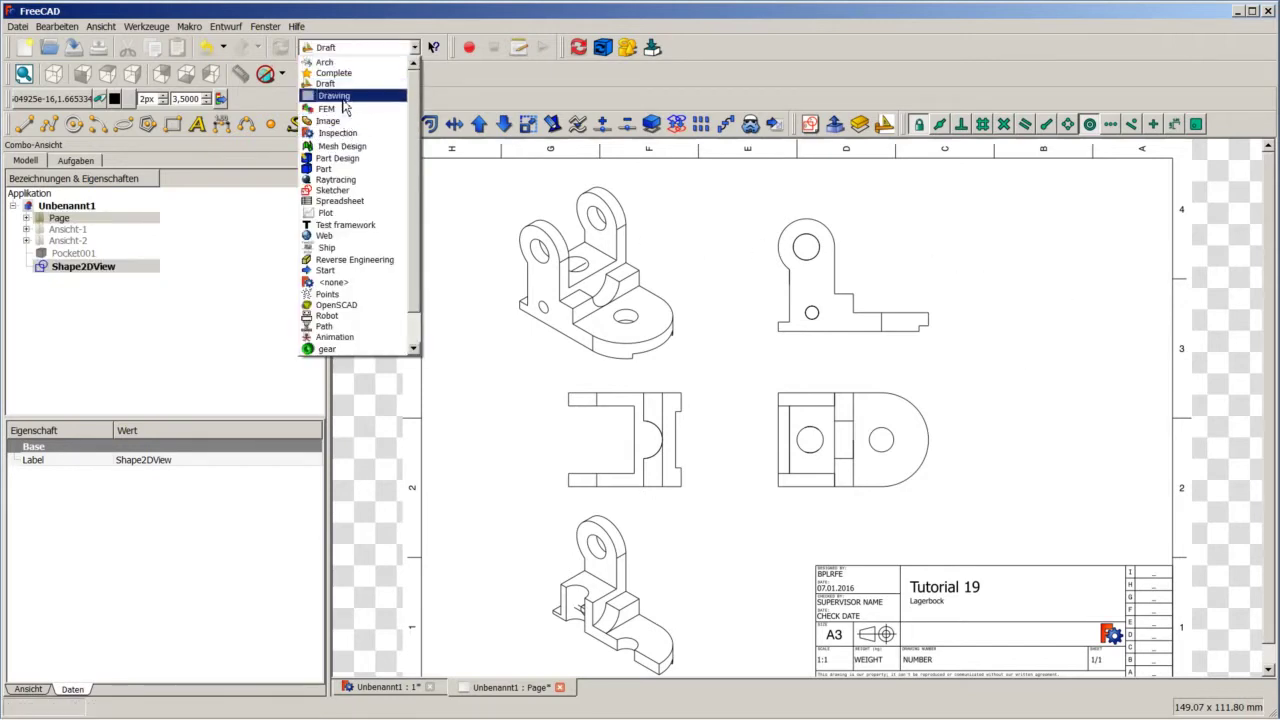
pyautogui.click(334, 95)
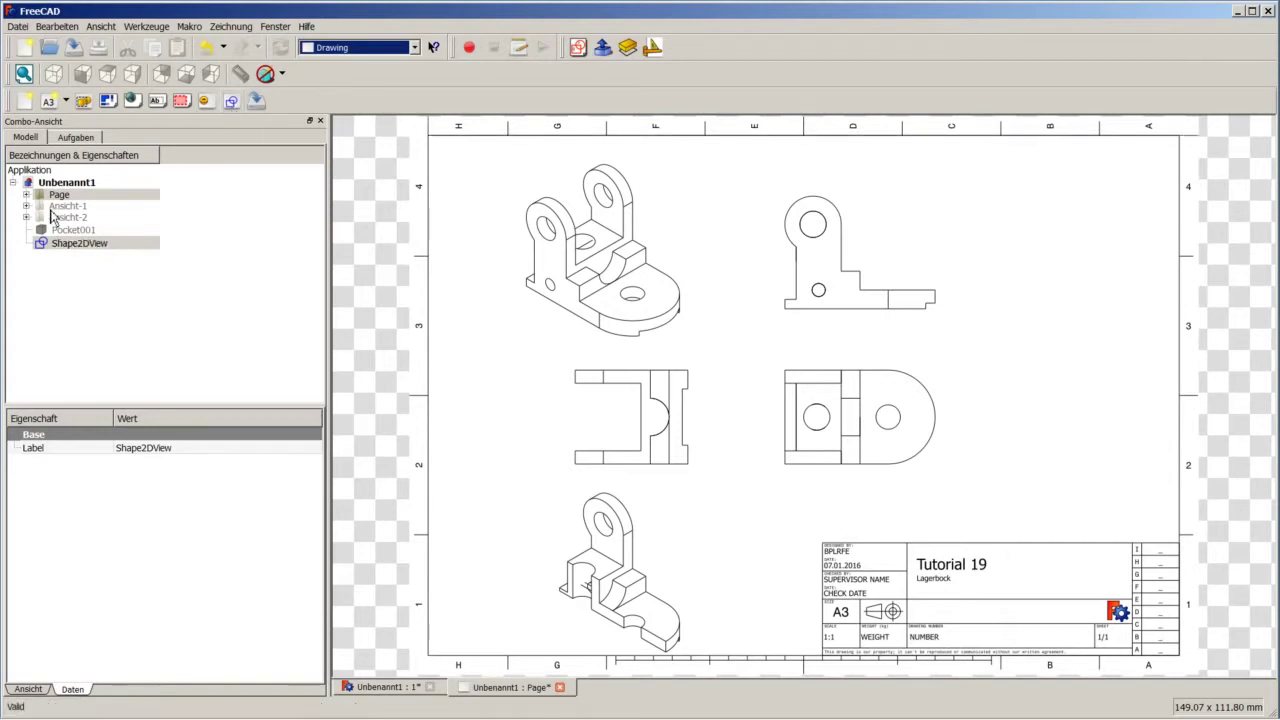
pyautogui.click(26, 194)
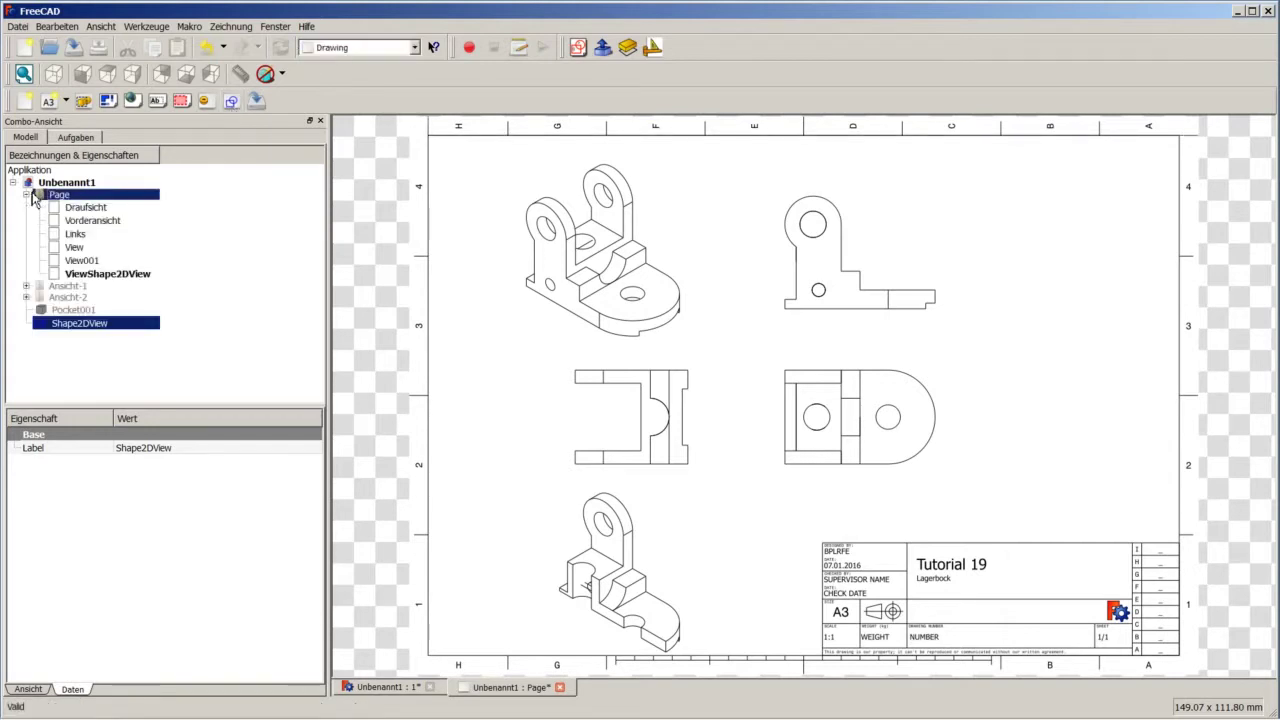
pyautogui.click(96, 278)
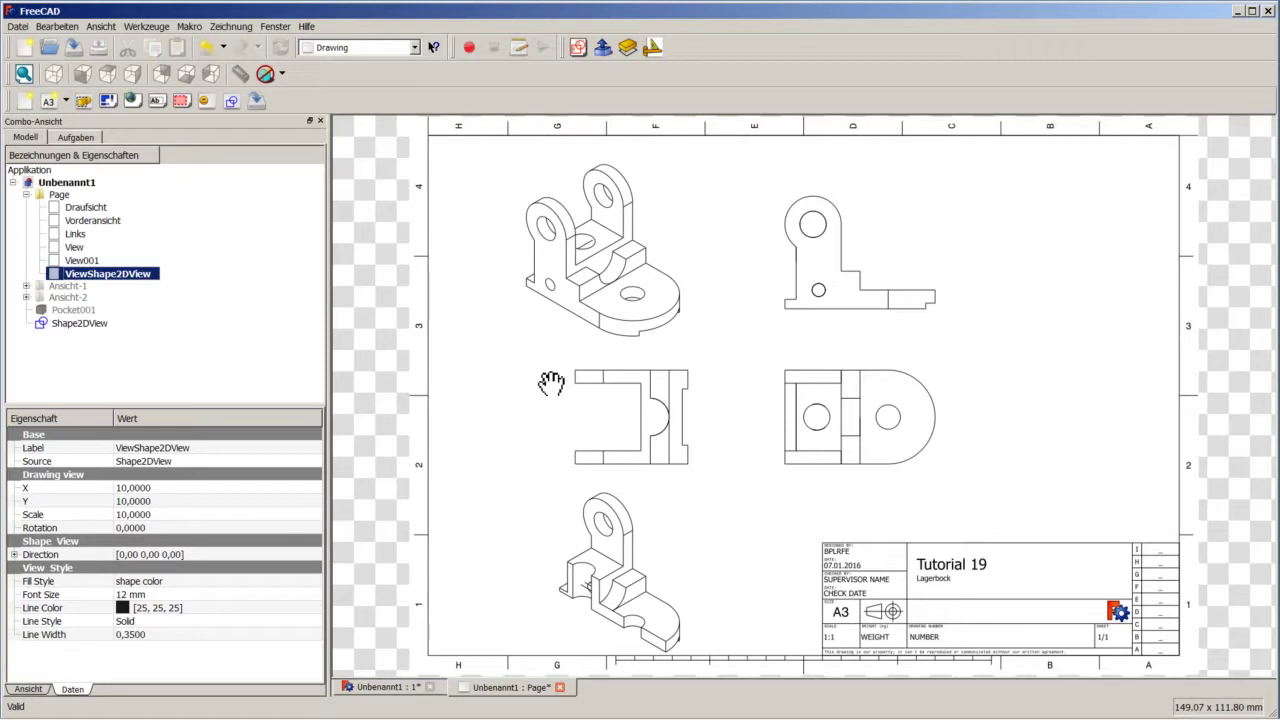
# Step: Set ViewShape2DView to X 220, Y 60 and scale 1 so it fits the sheet
pyautogui.click(168, 488)
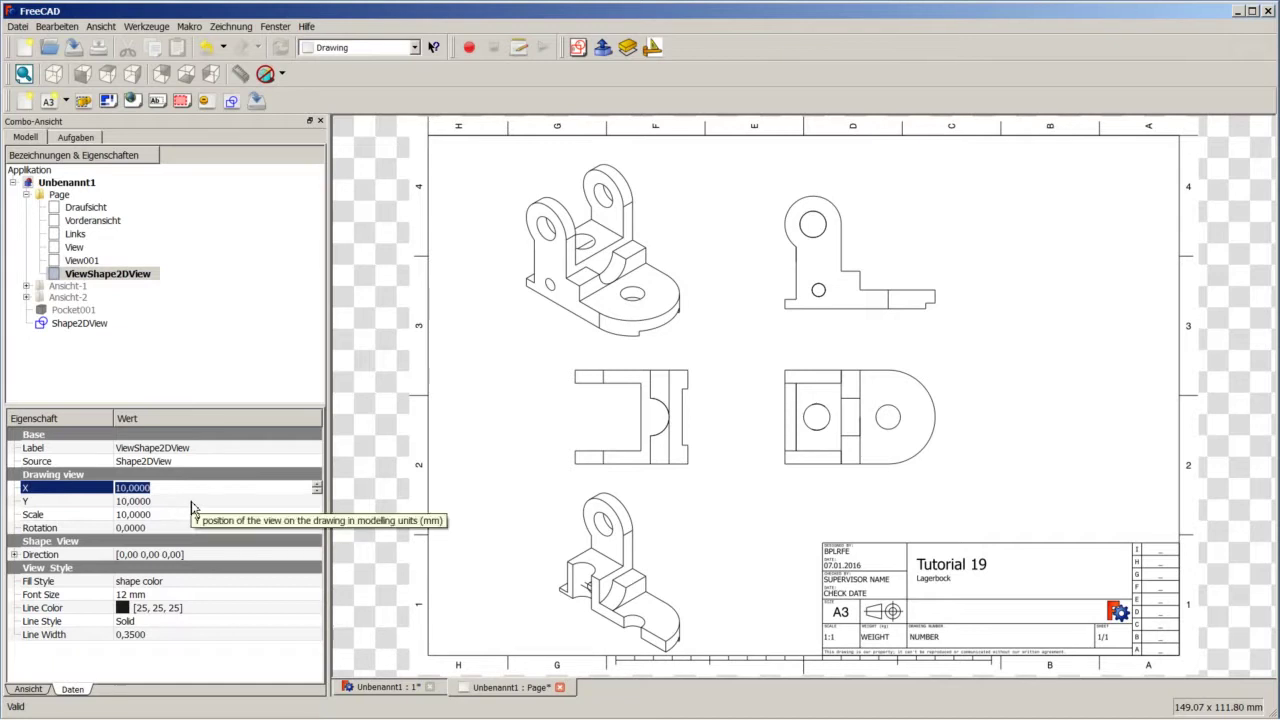
pyautogui.write('220')
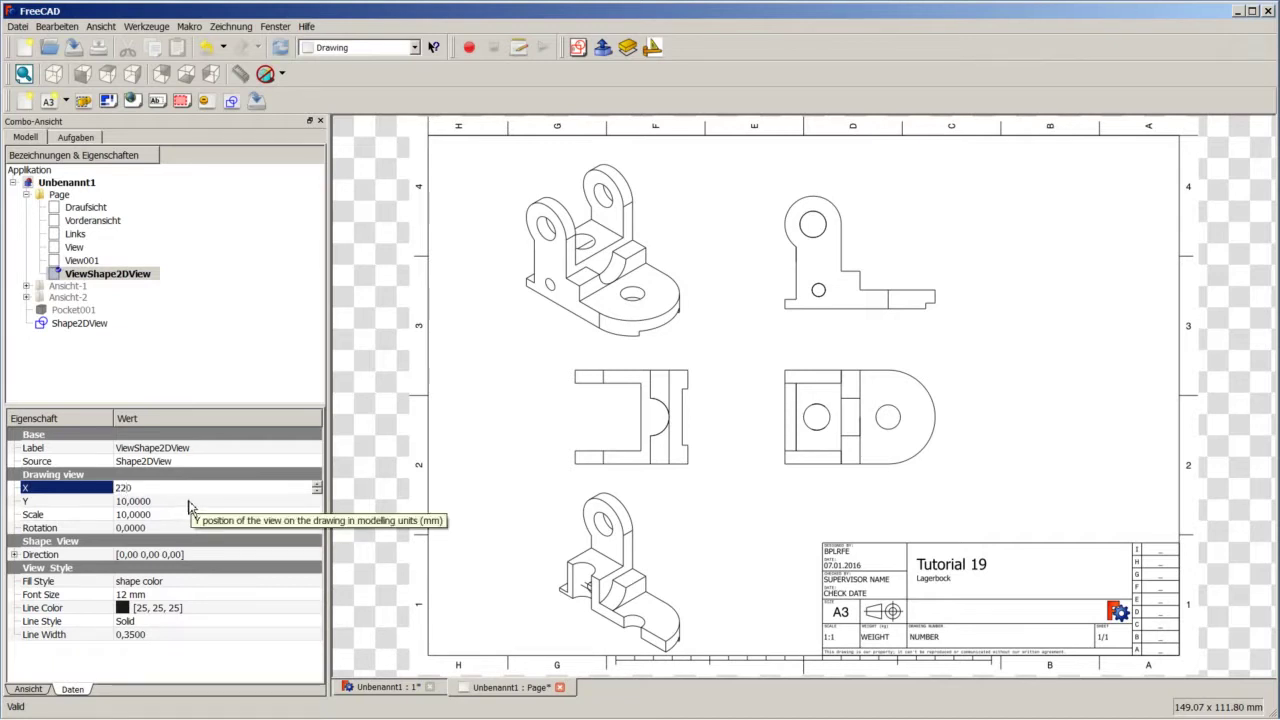
pyautogui.click(178, 503)
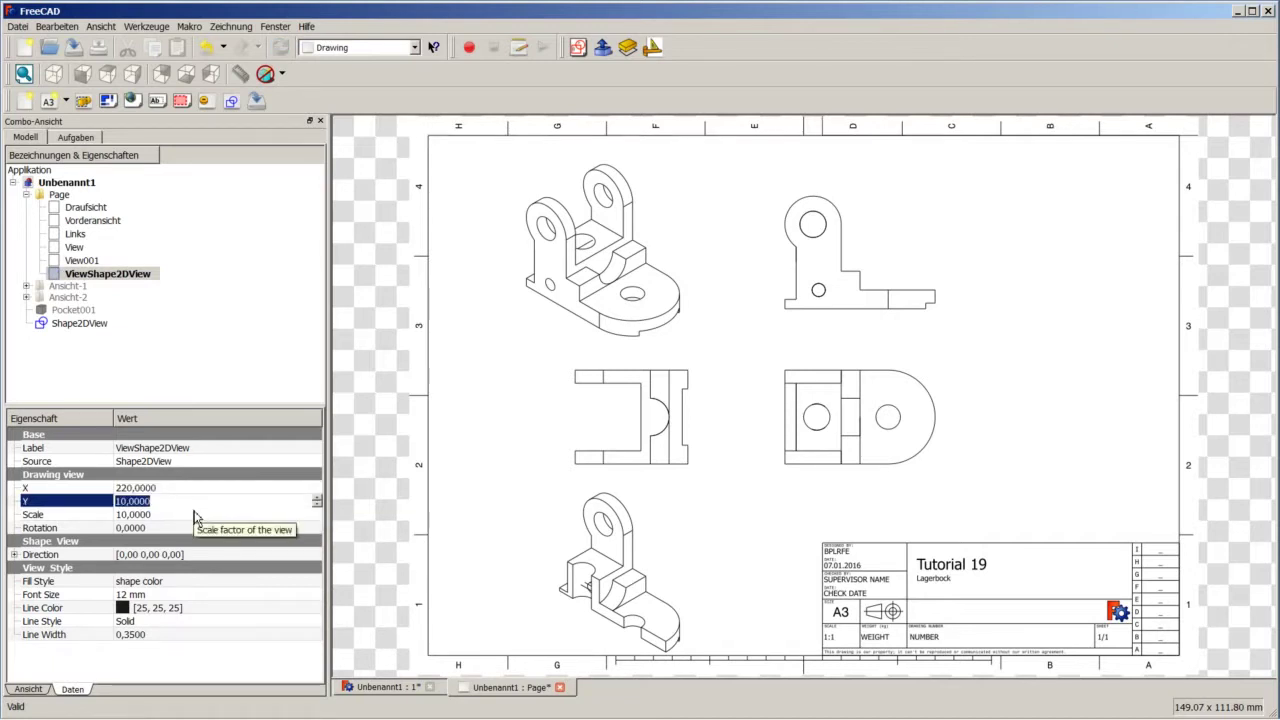
pyautogui.write('60')
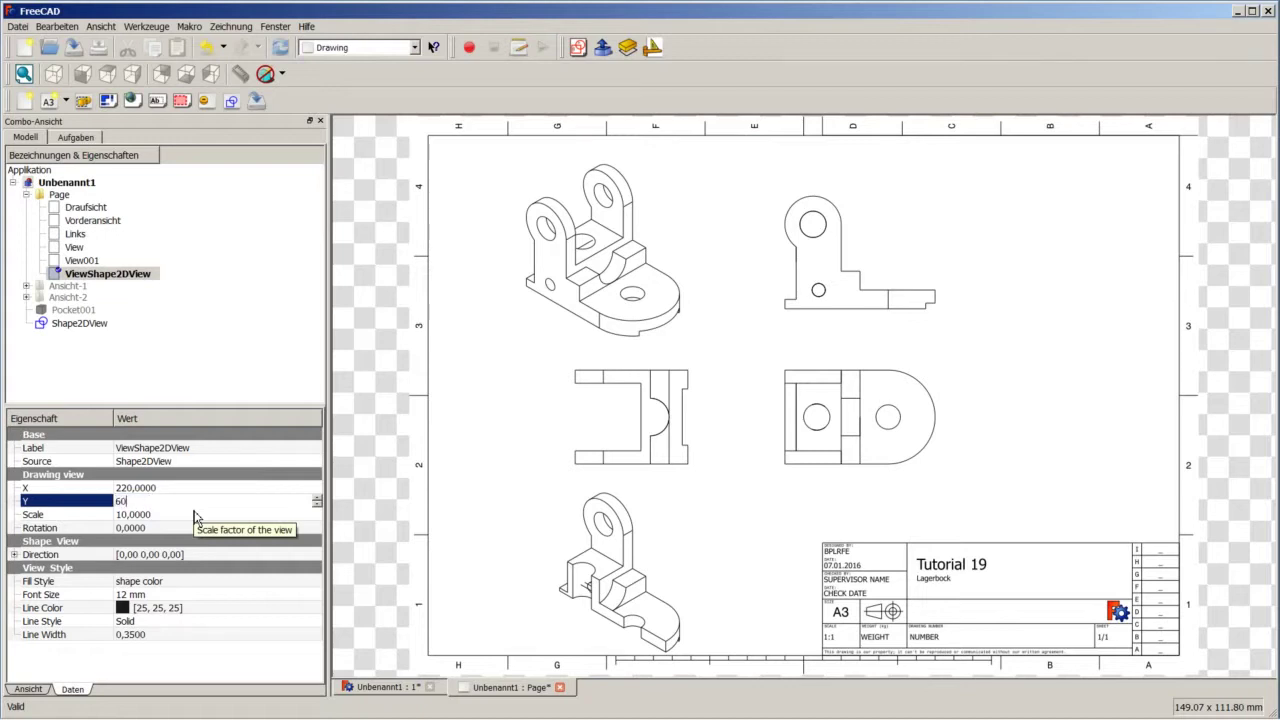
pyautogui.click(188, 519)
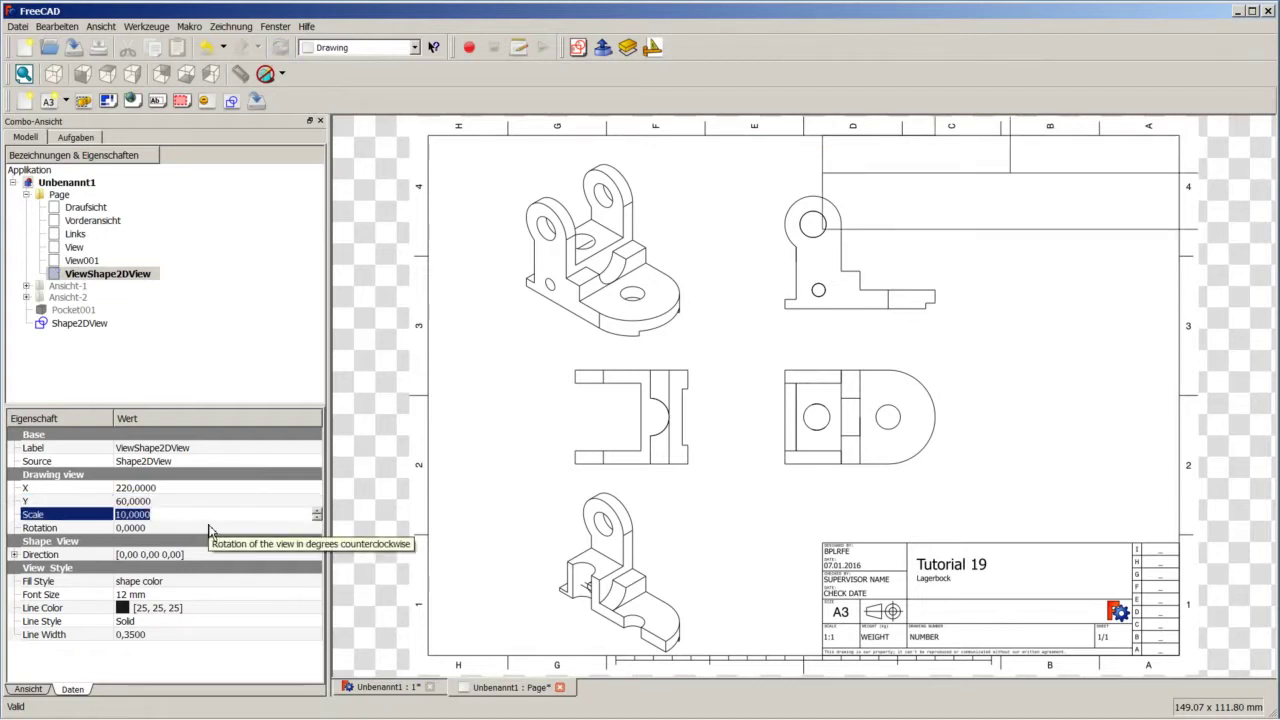
pyautogui.write('1')
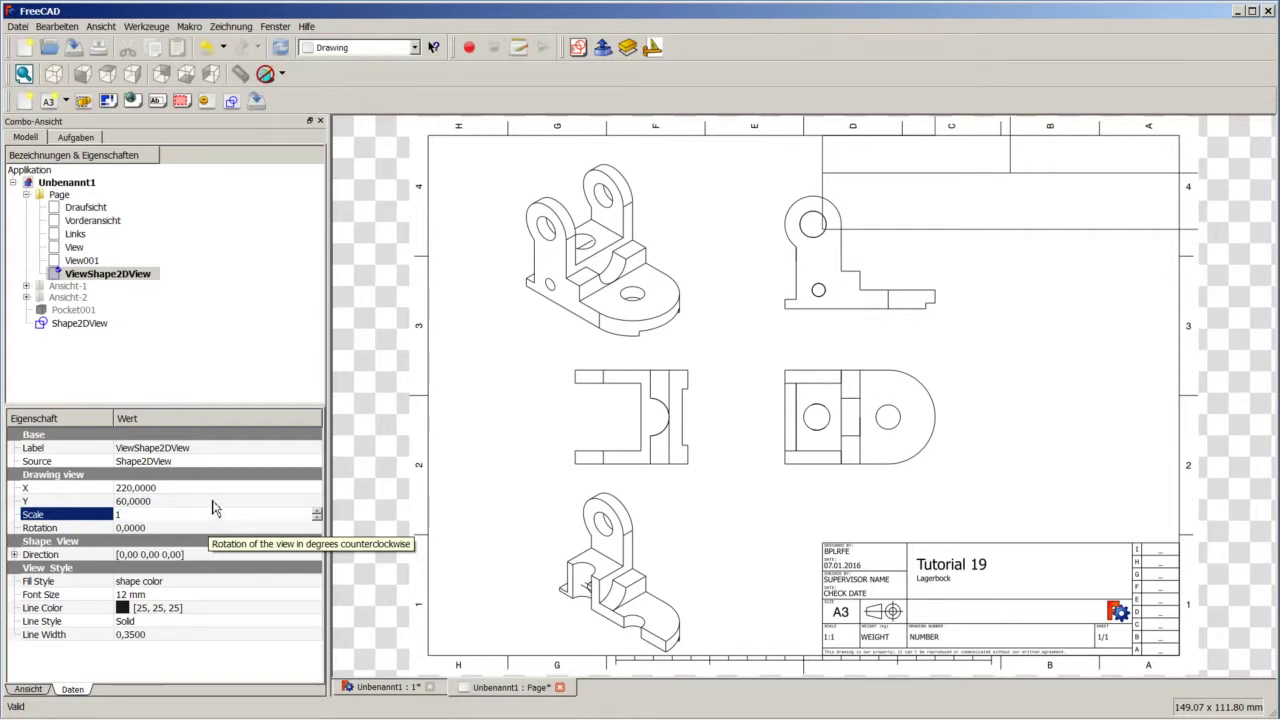
pyautogui.click(296, 503)
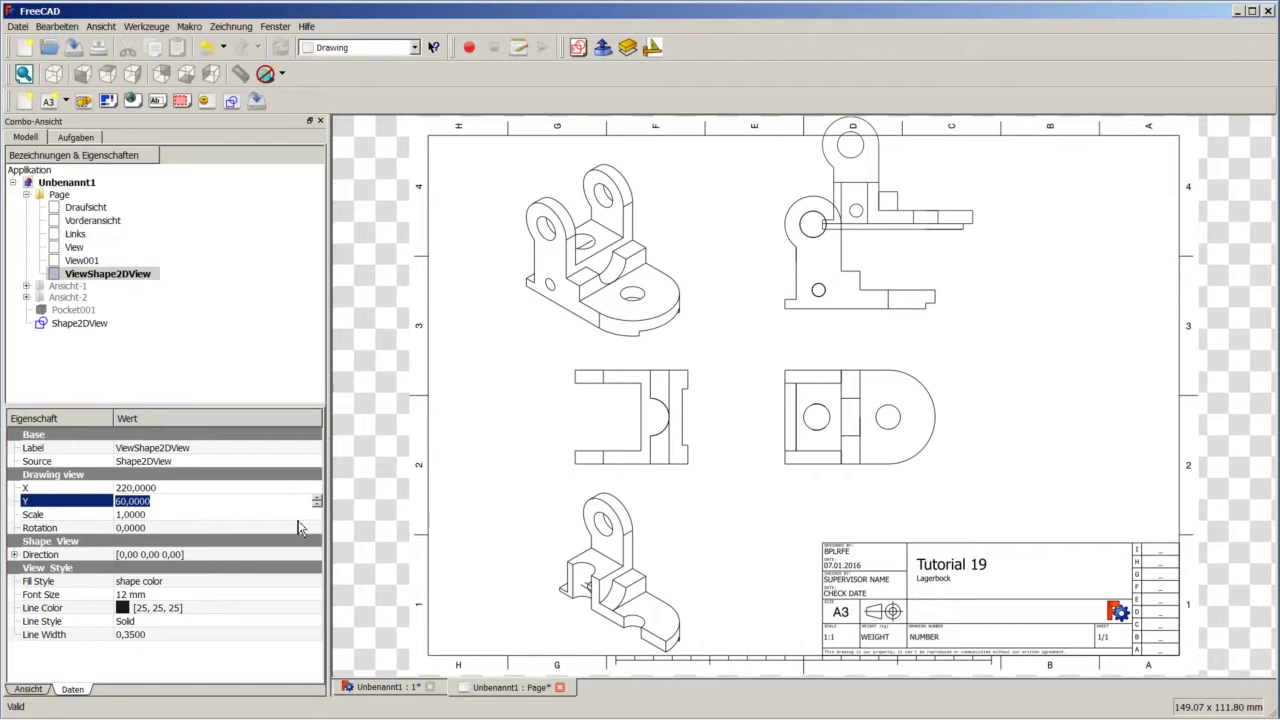
# Step: Move the view right step by step, through X 250, 280 and 290, to X 300
pyautogui.click(186, 491)
pyautogui.write('250')
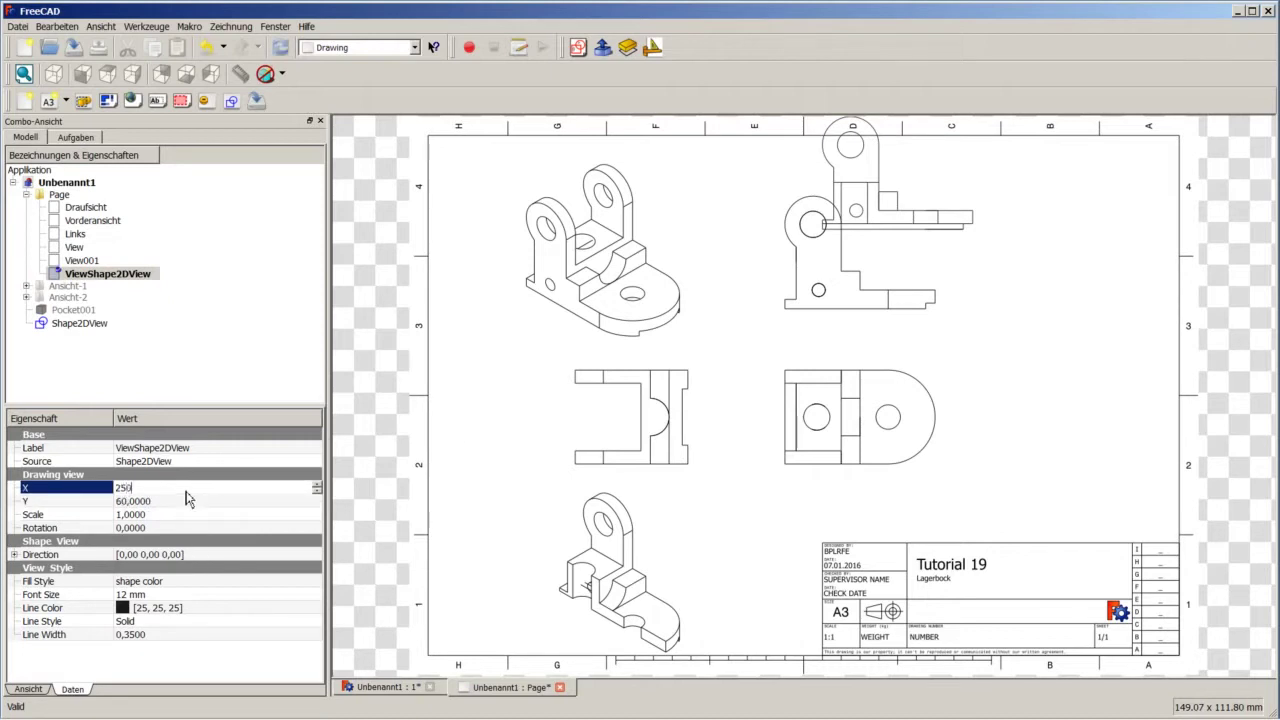
pyautogui.click(211, 450)
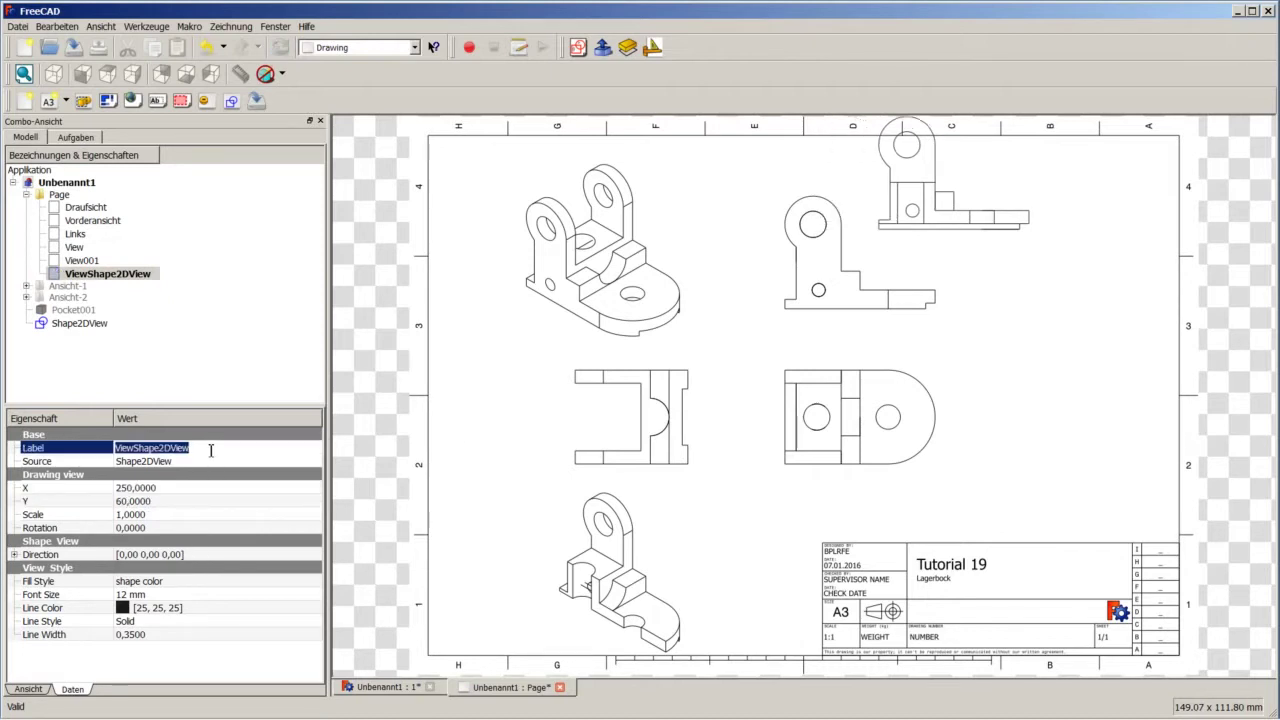
pyautogui.click(187, 493)
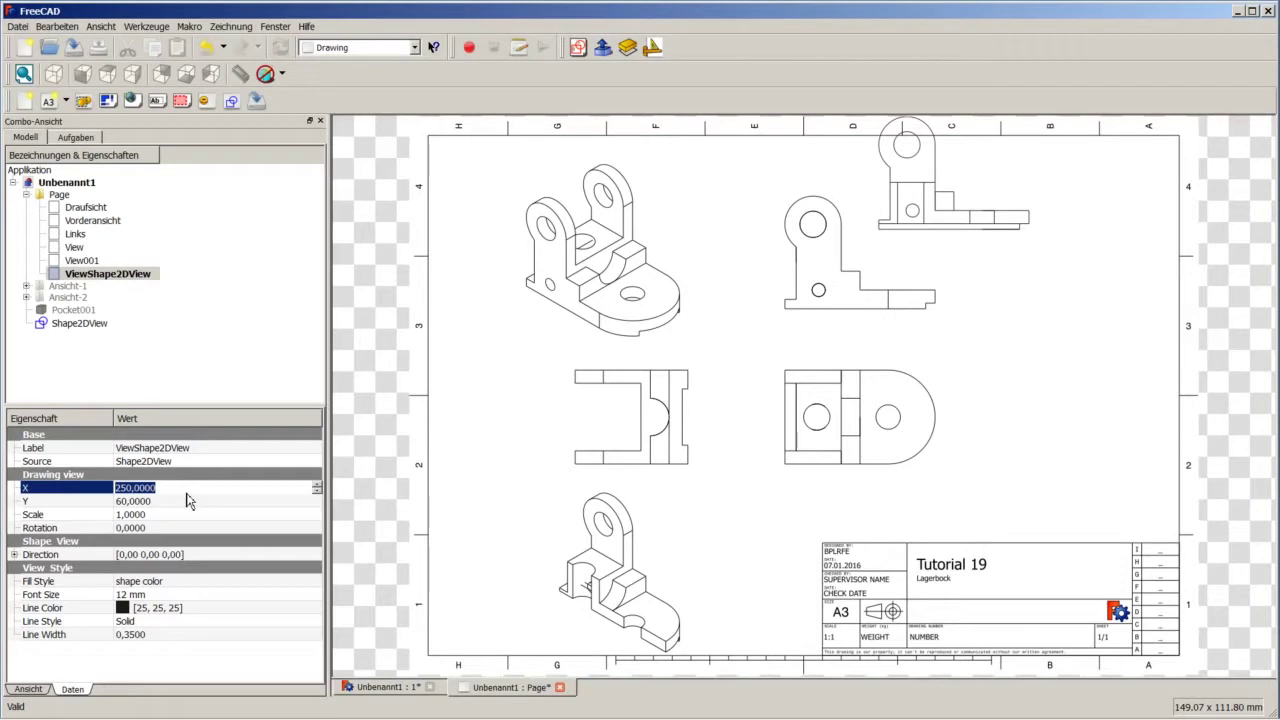
pyautogui.write('280')
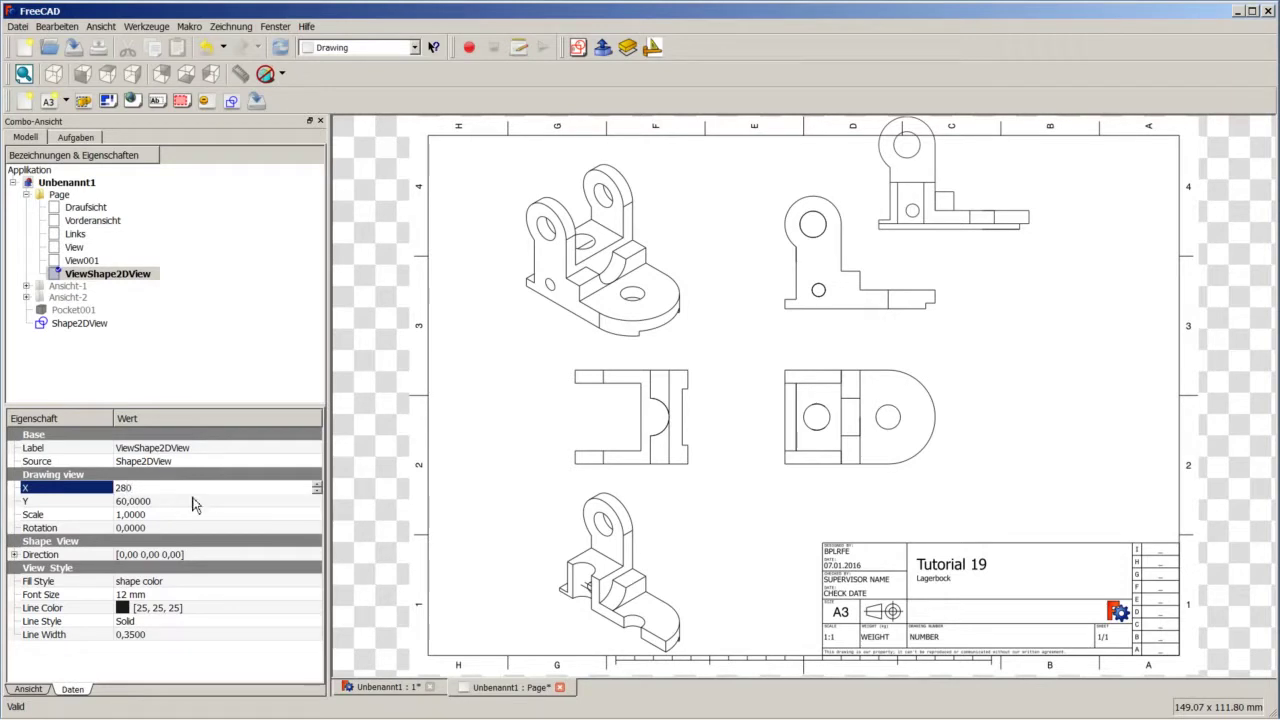
pyautogui.click(194, 504)
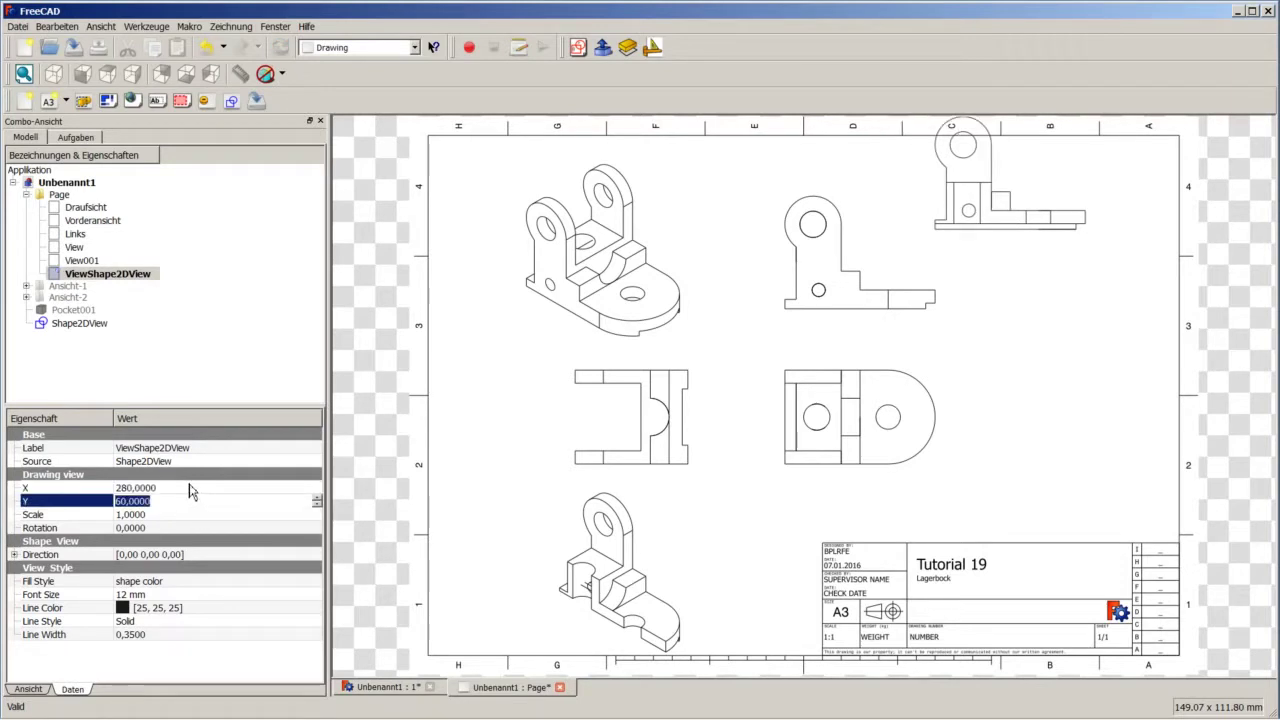
pyautogui.click(187, 490)
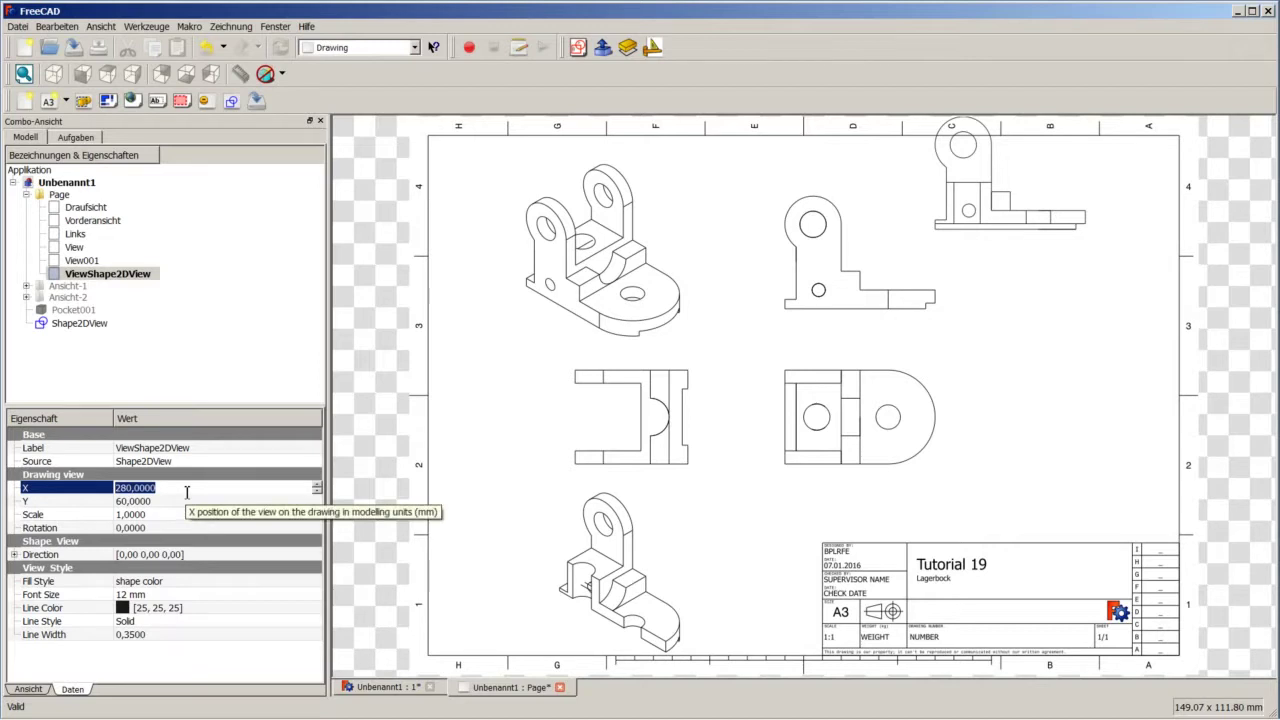
pyautogui.write('290')
pyautogui.press('Tab')
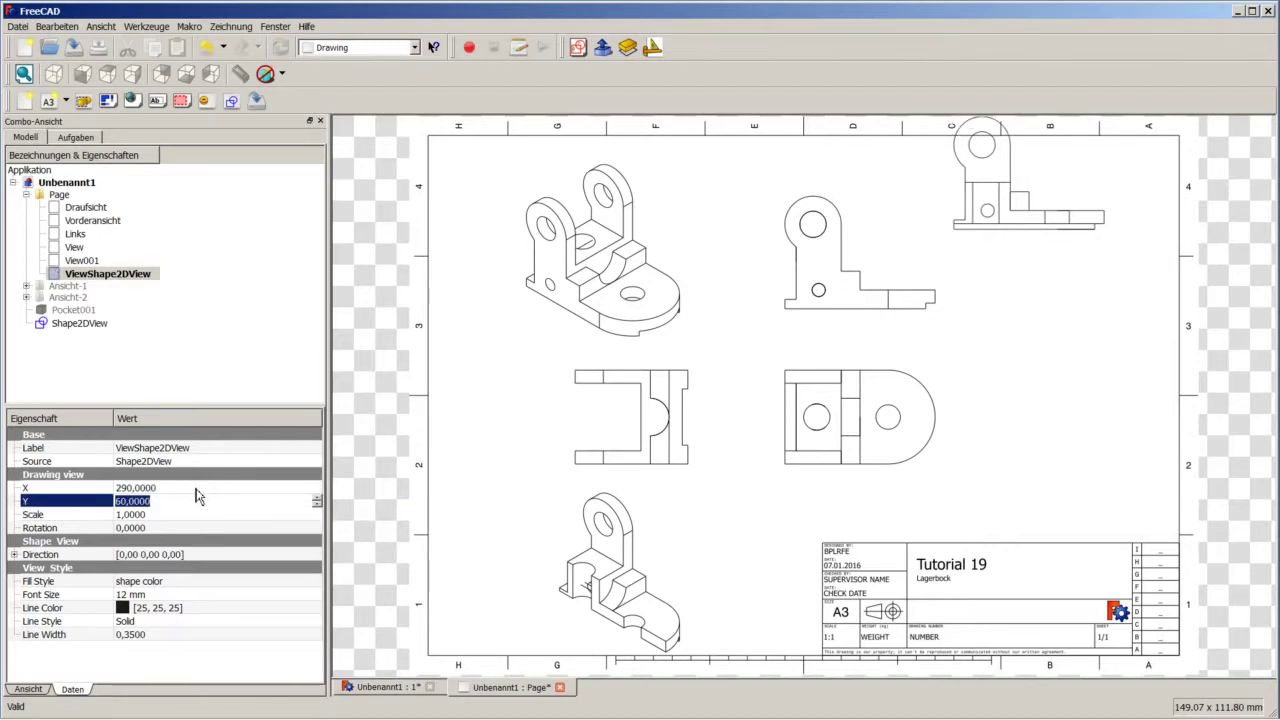
pyautogui.hotkey('shift', 'Tab')
pyautogui.write('30')
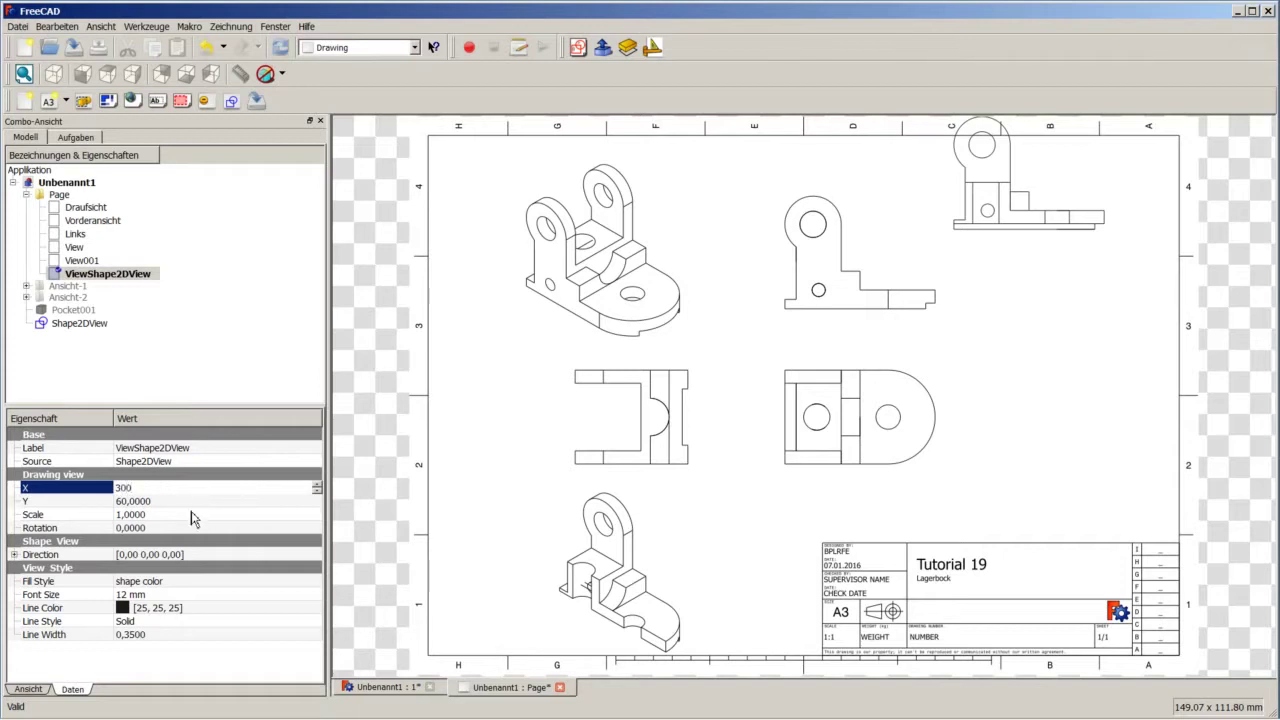
pyautogui.press('Tab')
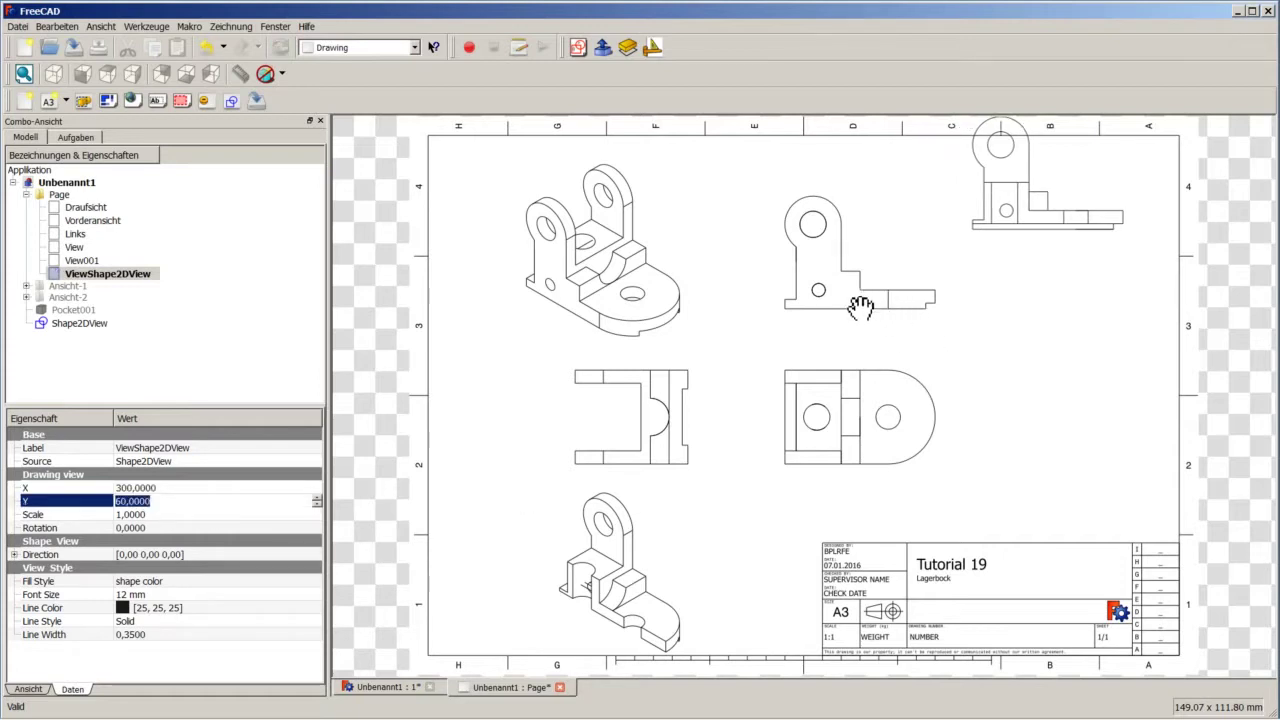
# Step: Set the Links view's Y position to 100
pyautogui.click(86, 238)
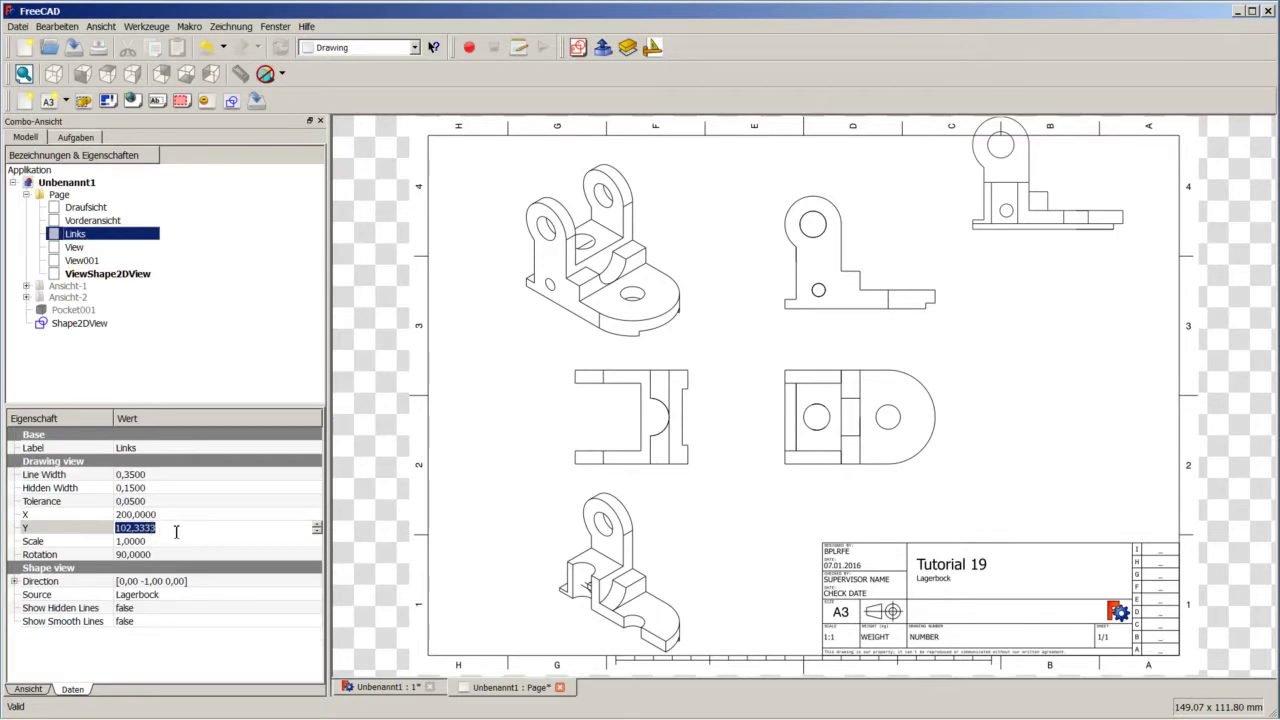
pyautogui.moveTo(175, 531); pyautogui.dragTo(128, 527)
pyautogui.press('Return')
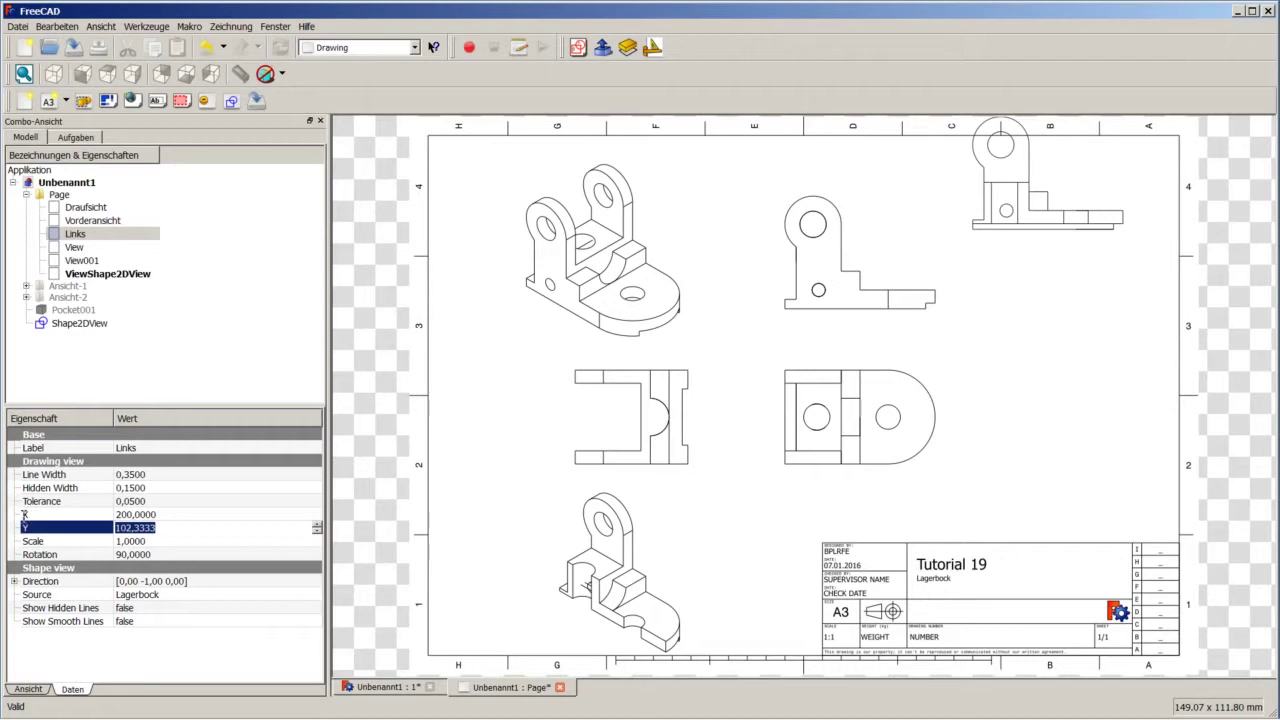
pyautogui.write('100')
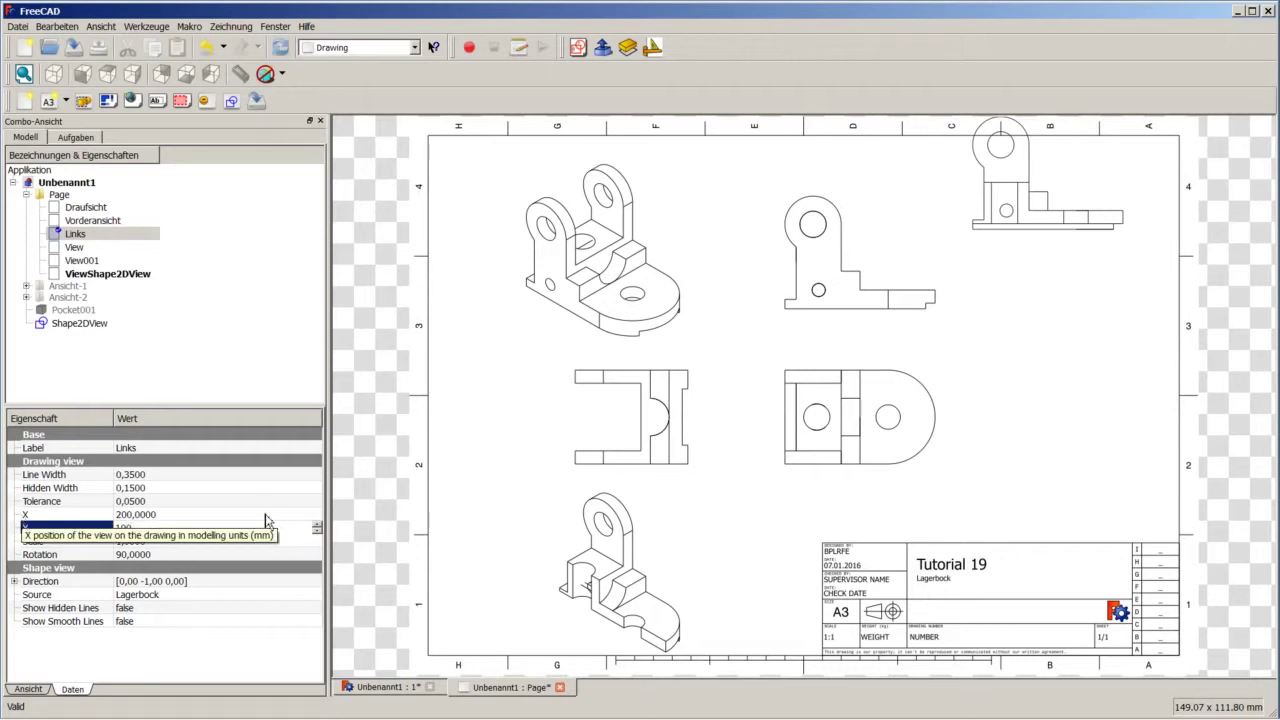
pyautogui.click(248, 515)
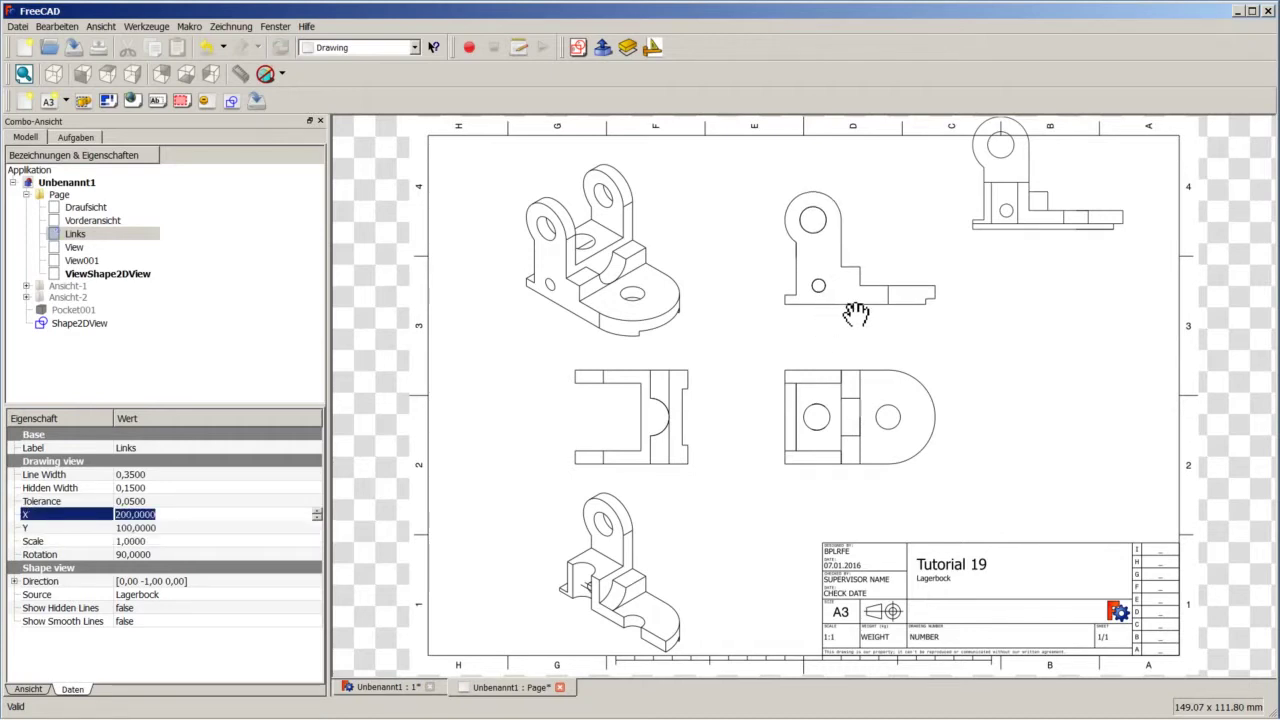
# Step: Set ViewShape2DView's Y position to 100 as well and zoom into the sheet
pyautogui.click(105, 274)
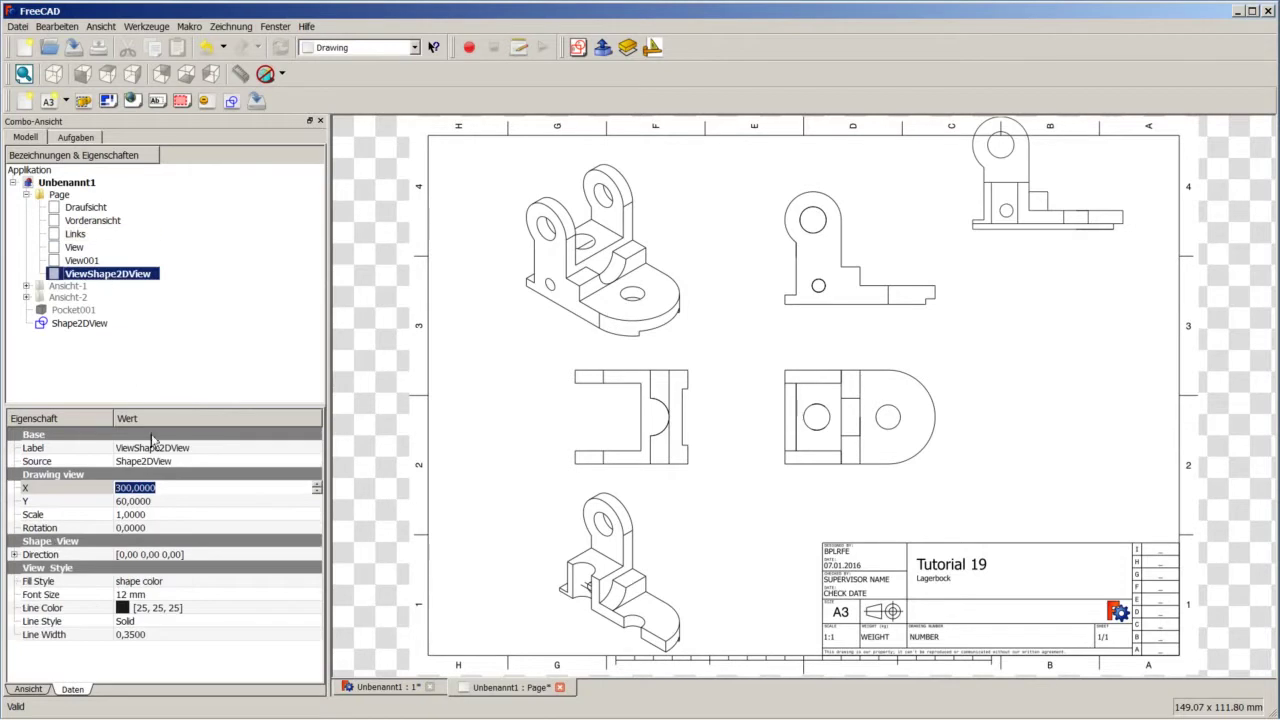
pyautogui.click(157, 506)
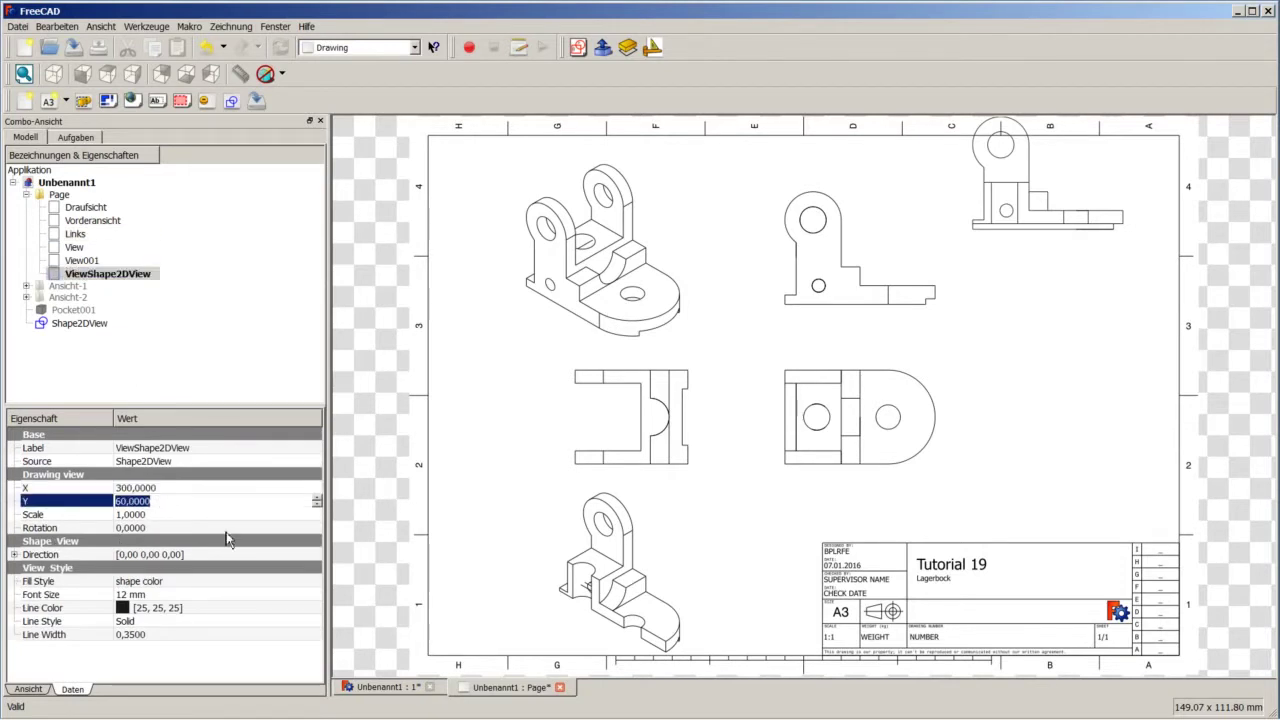
pyautogui.write('1')
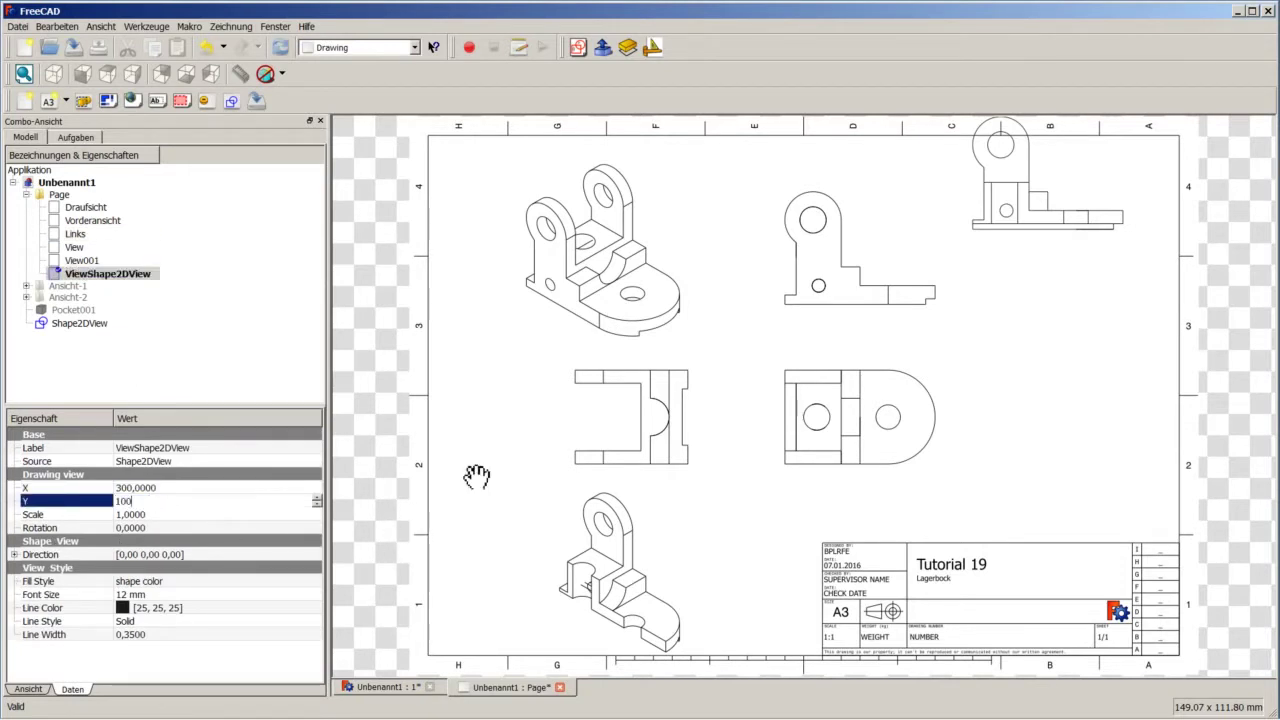
pyautogui.press('Return')
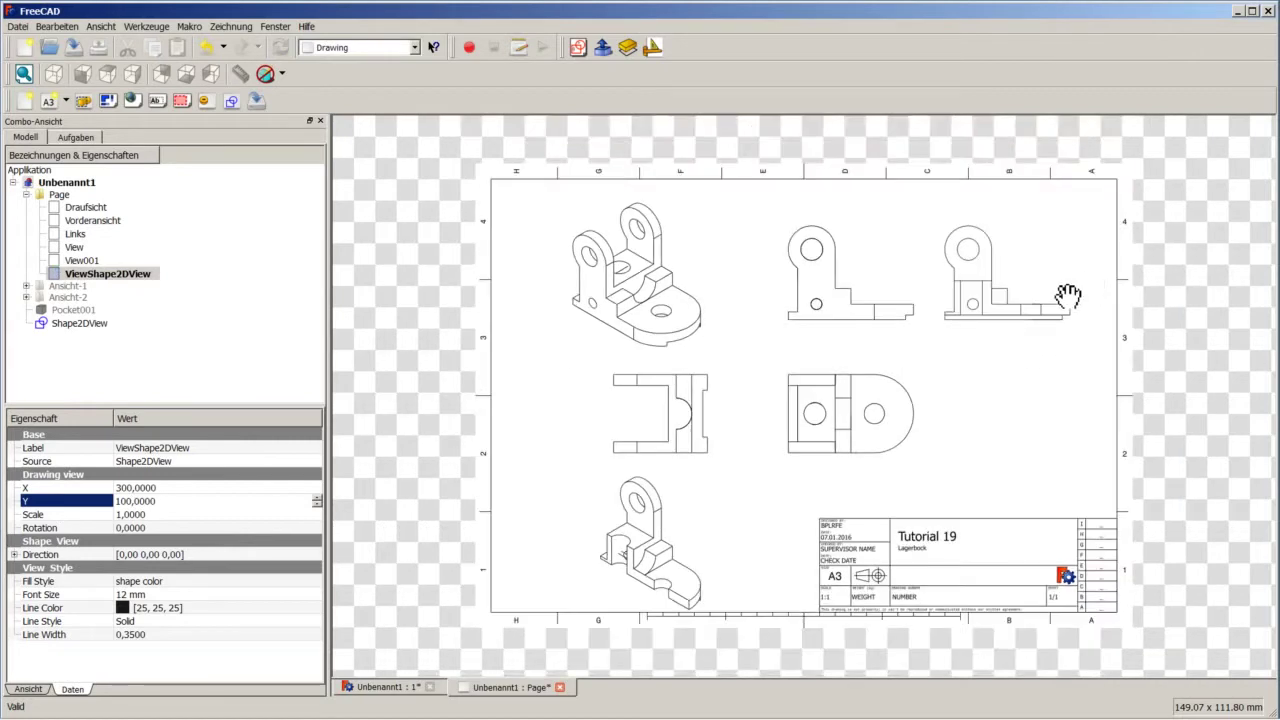
pyautogui.scroll(1, 1060, 292)
pyautogui.scroll(1, 1075, 282)
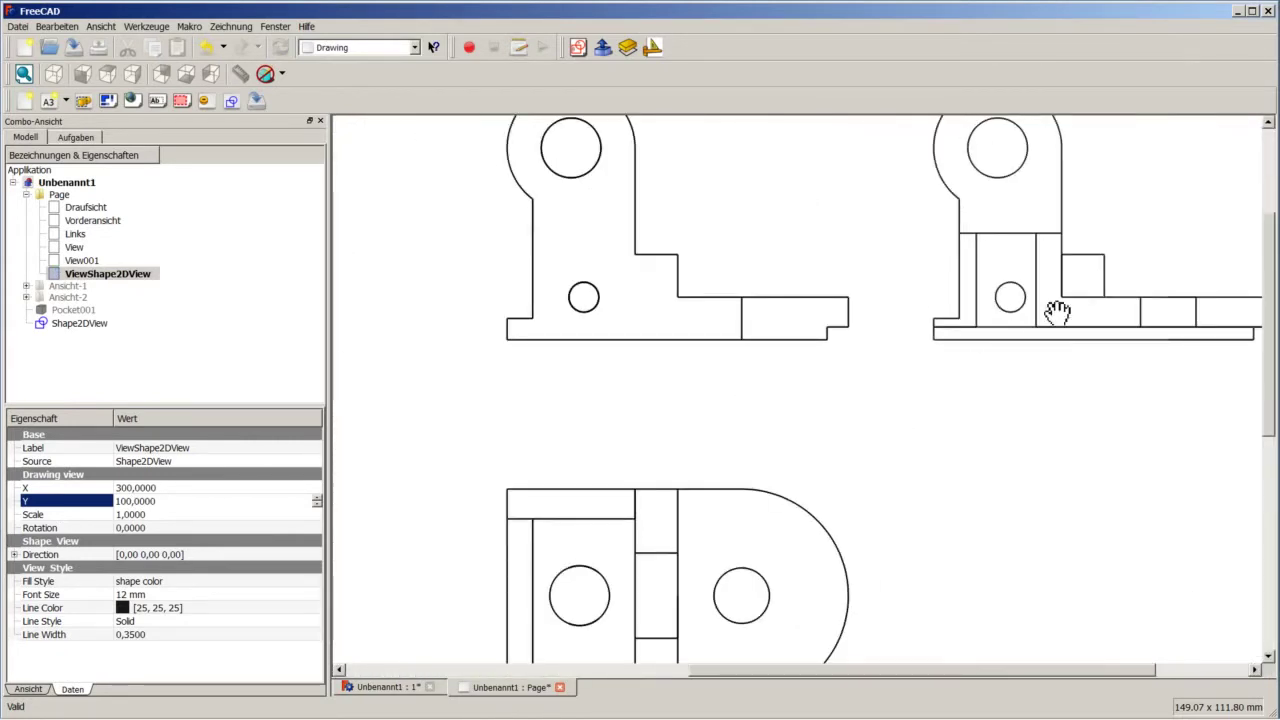
# Step: Try simple, concrete and square fill styles on ViewShape2DView, recompute, then restore shape color
pyautogui.click(490, 548)
pyautogui.click(207, 584)
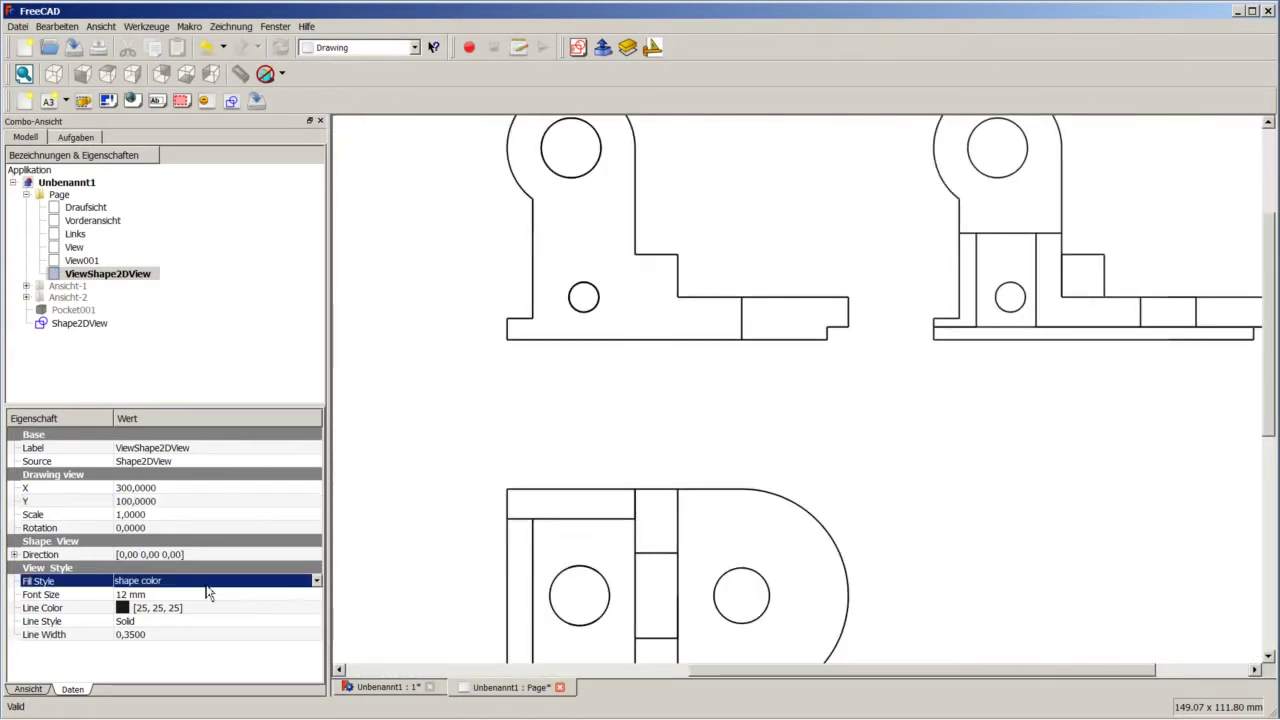
pyautogui.click(207, 588)
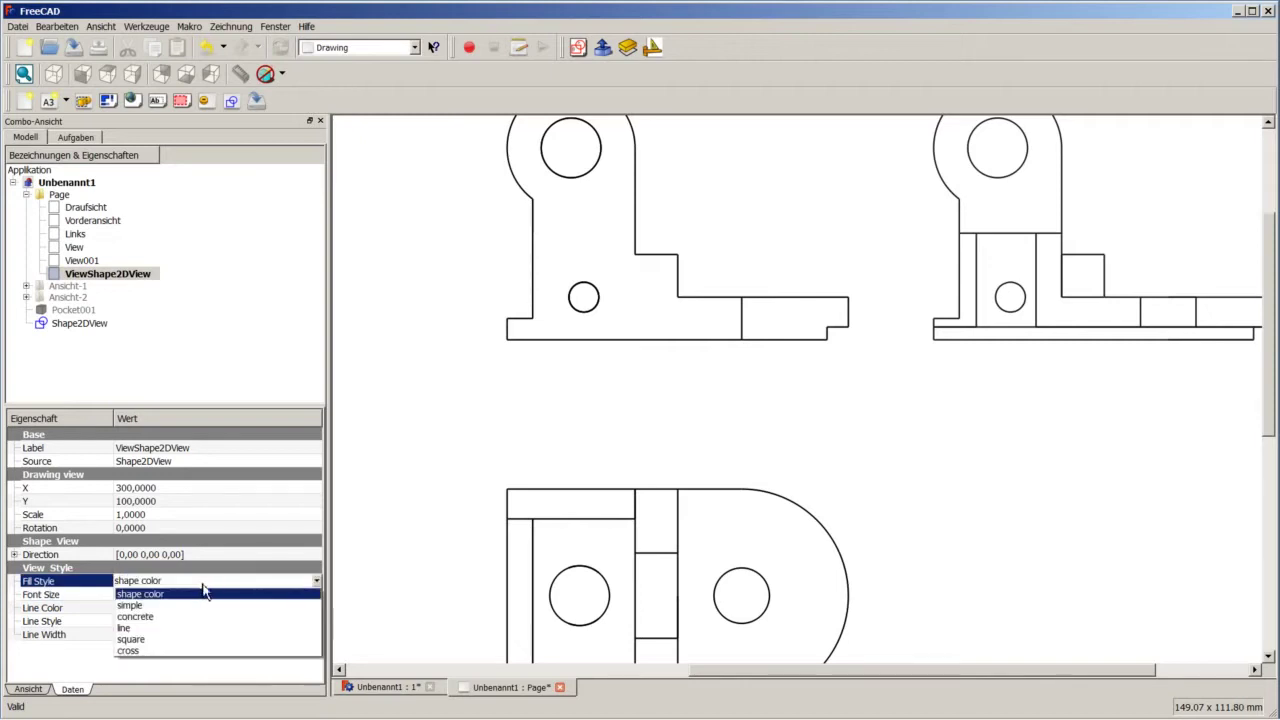
pyautogui.click(182, 608)
pyautogui.click(190, 584)
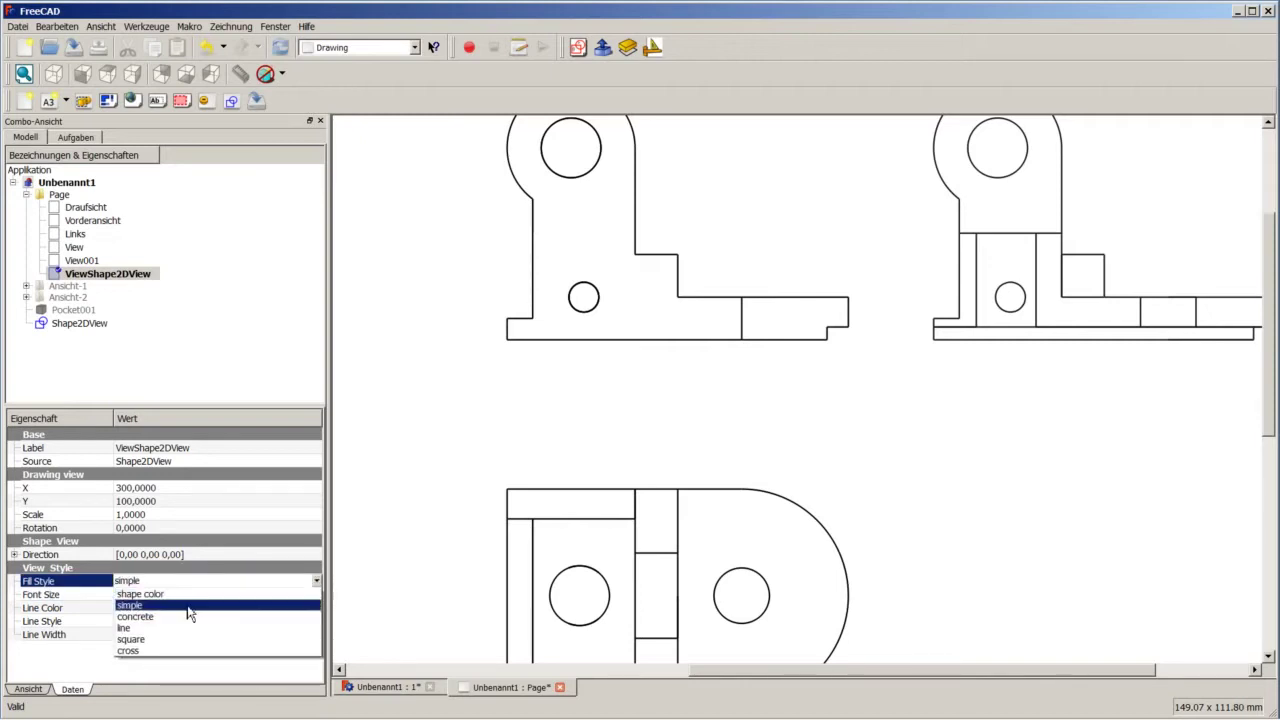
pyautogui.click(189, 620)
pyautogui.click(185, 584)
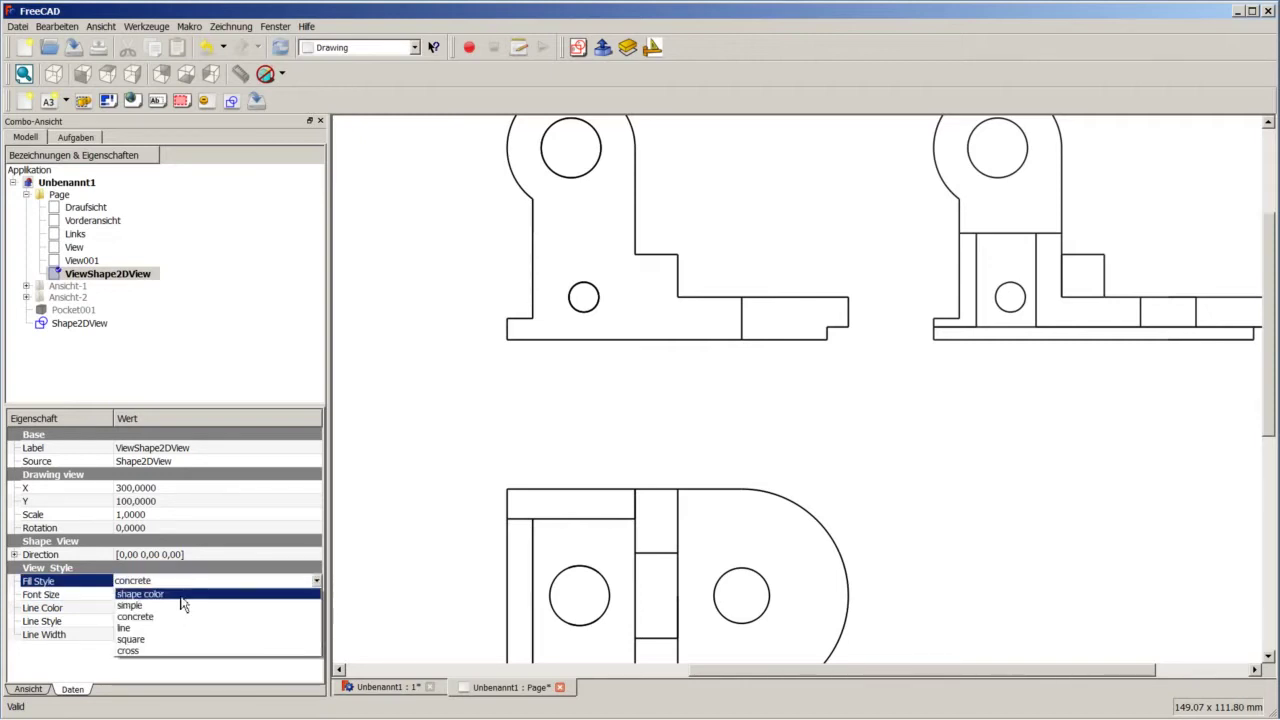
pyautogui.click(185, 640)
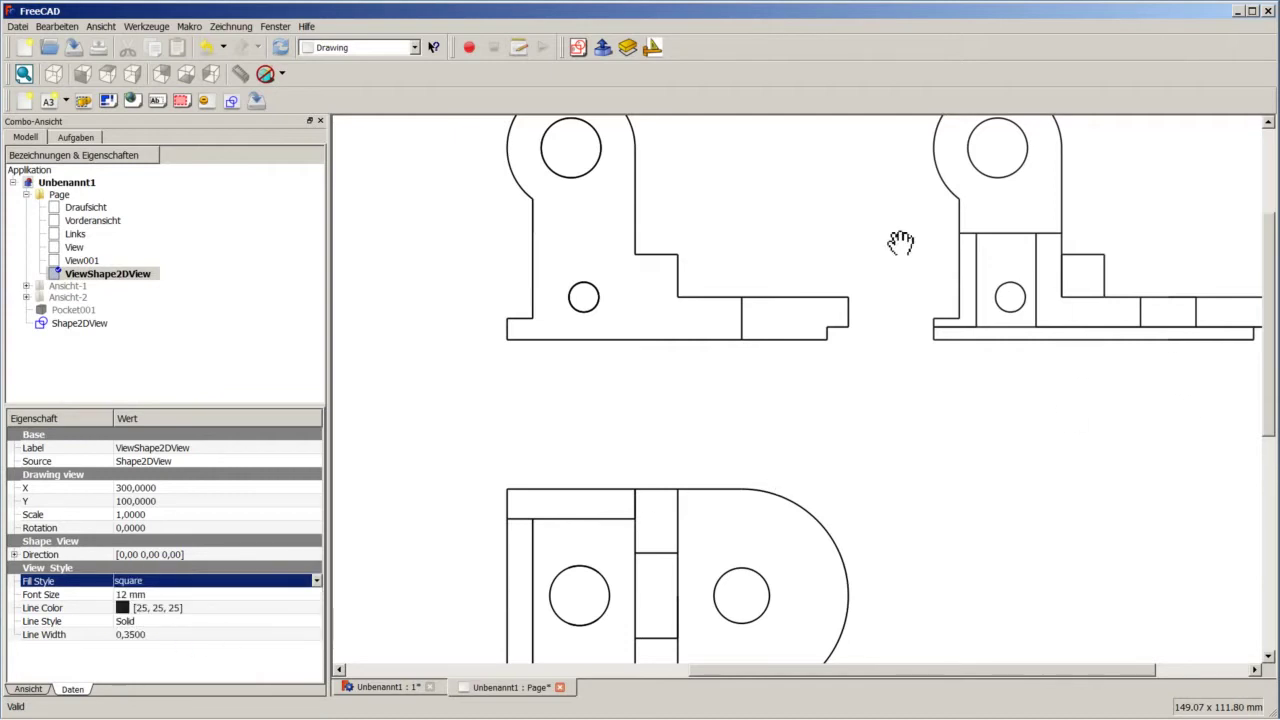
pyautogui.click(281, 47)
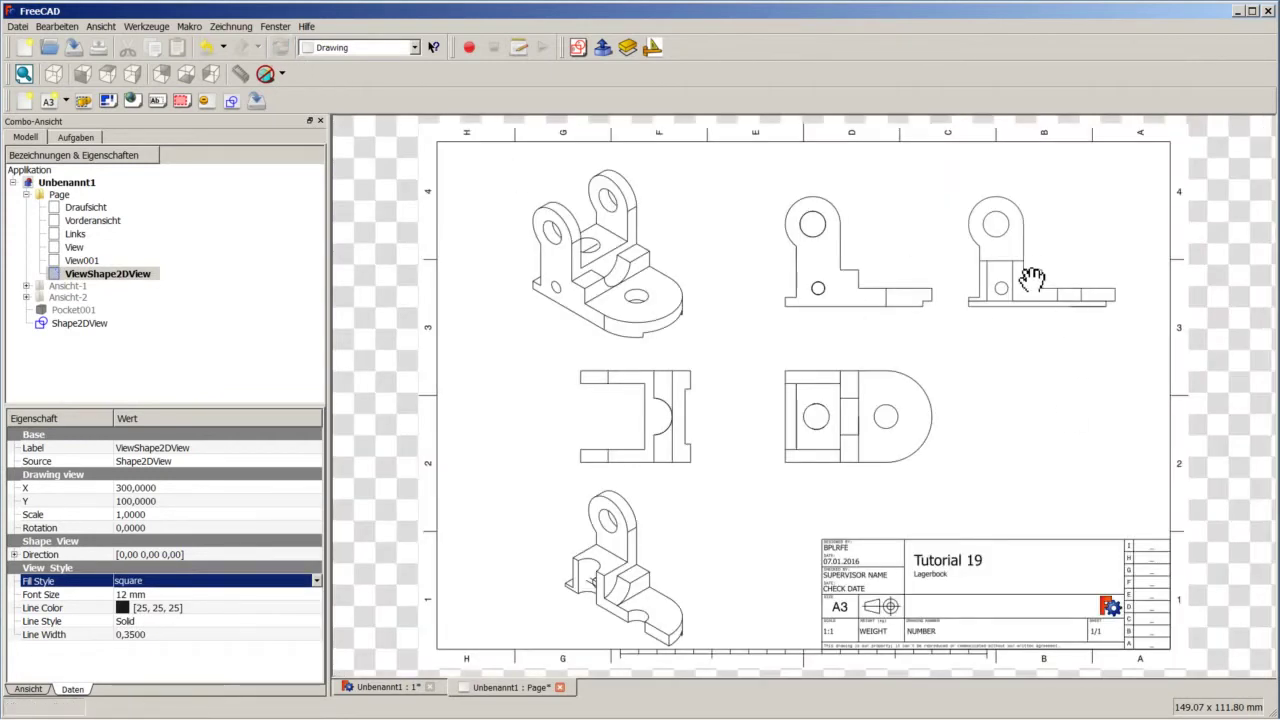
pyautogui.click(209, 588)
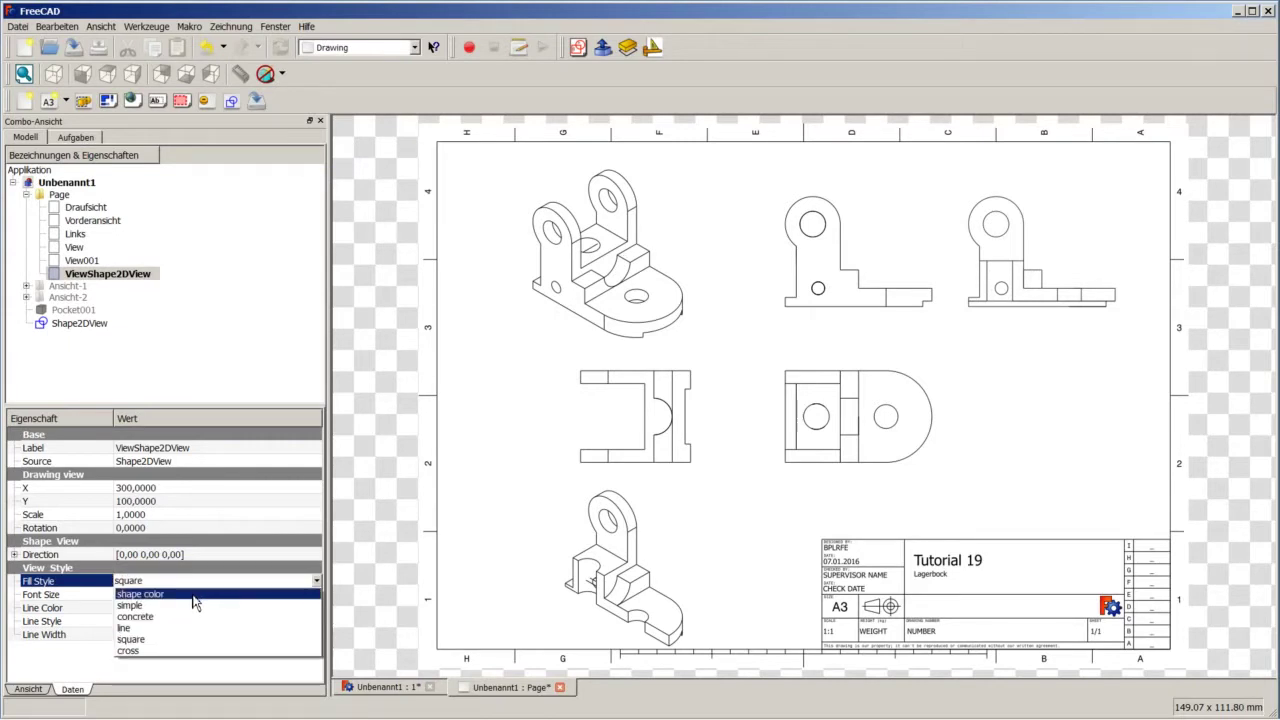
pyautogui.click(194, 596)
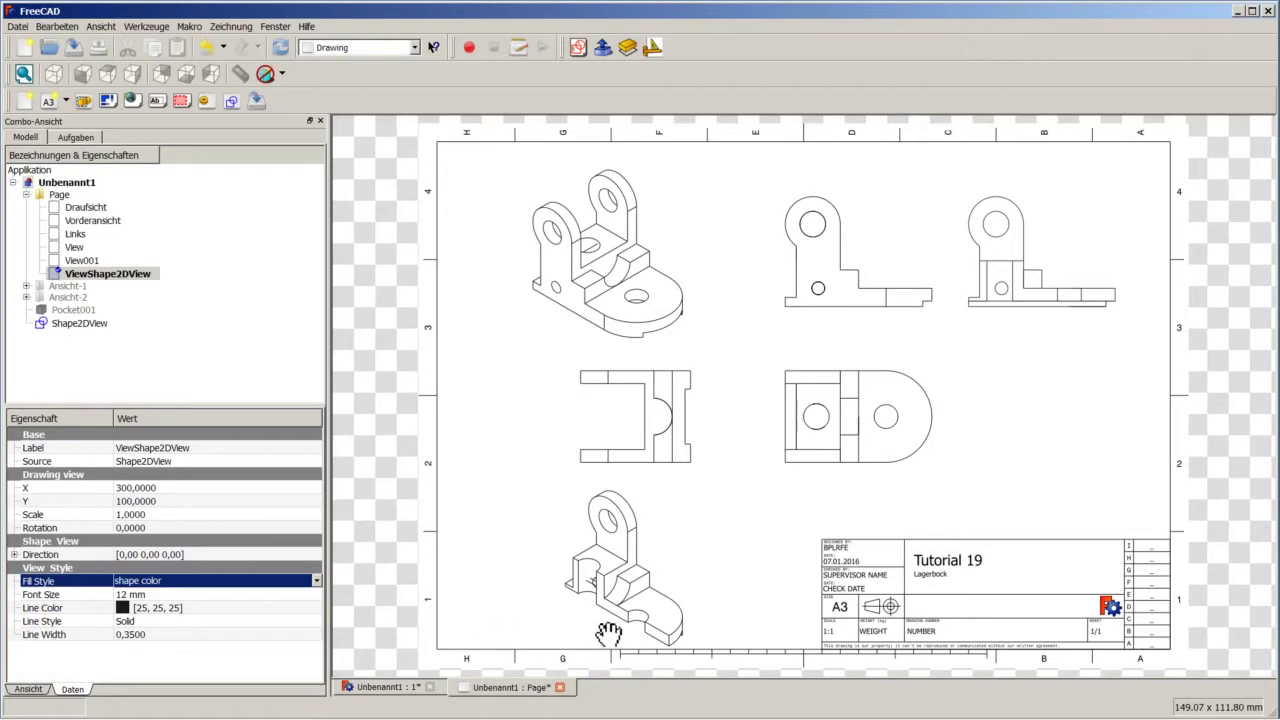
# Step: Show the Pocket001 solid again in the 3D view beside its Shape2DView outline
pyautogui.click(403, 690)
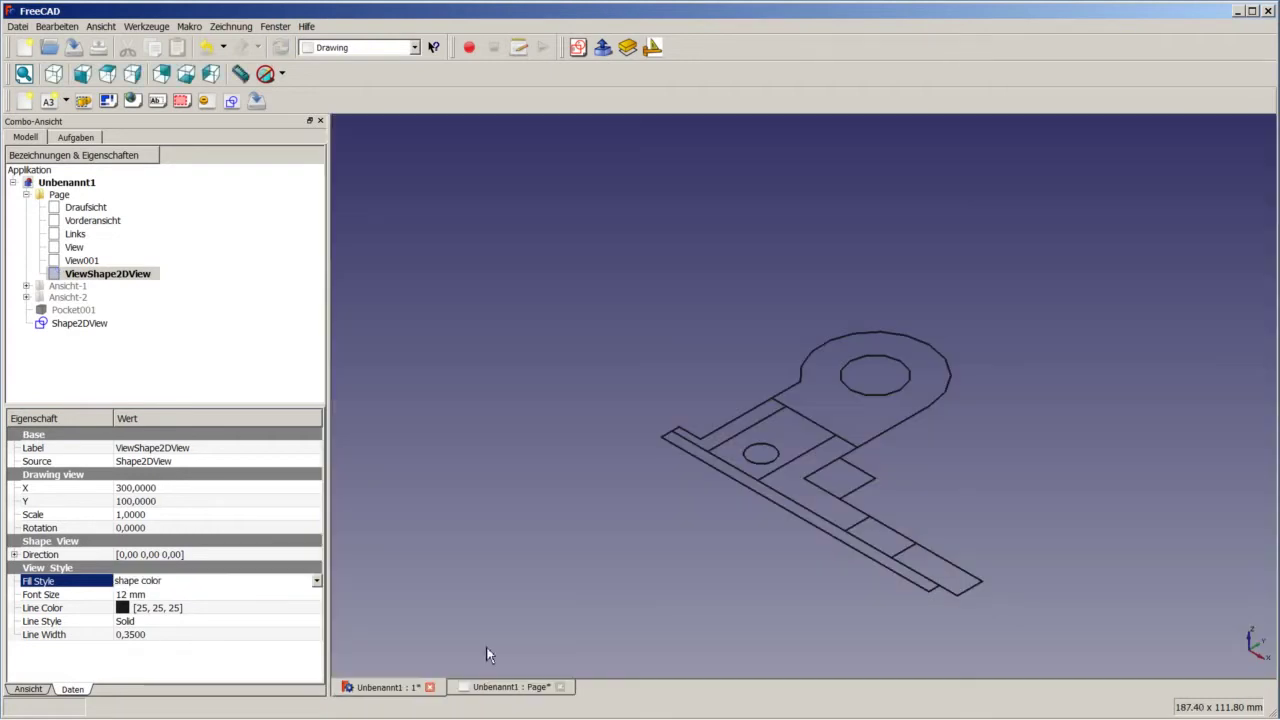
pyautogui.rightClick(74, 310)
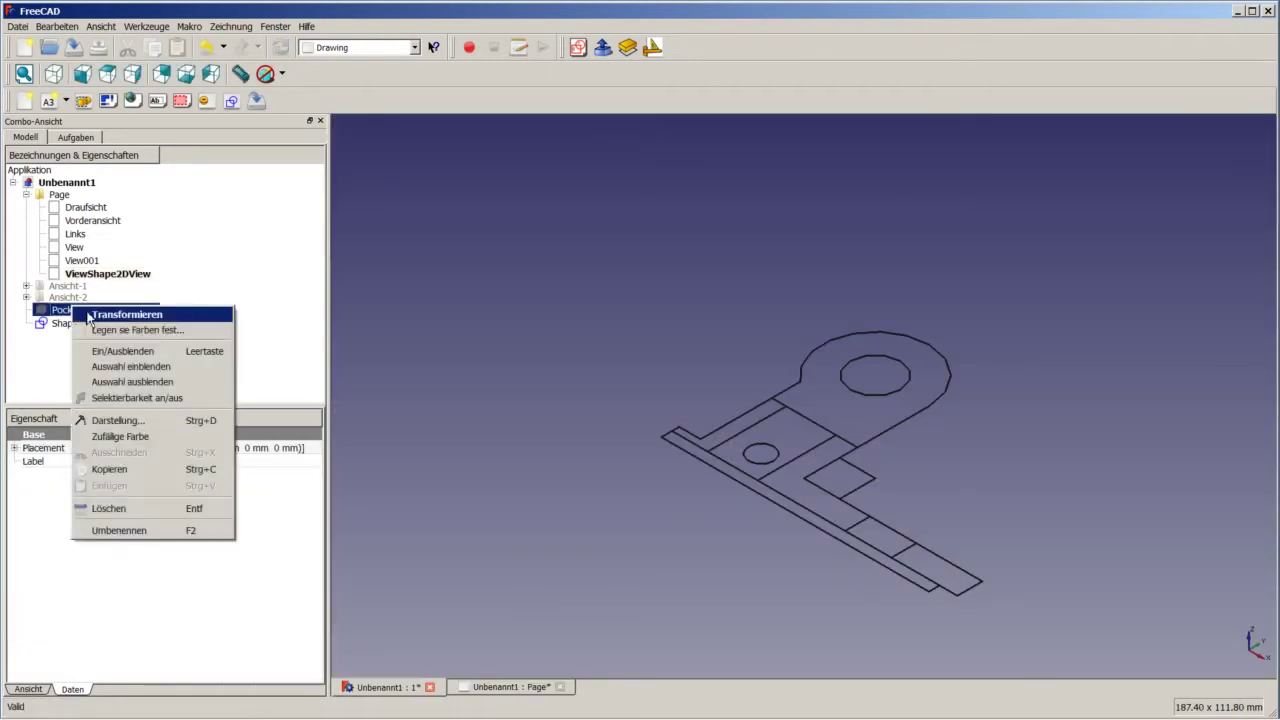
pyautogui.click(121, 352)
pyautogui.click(512, 535)
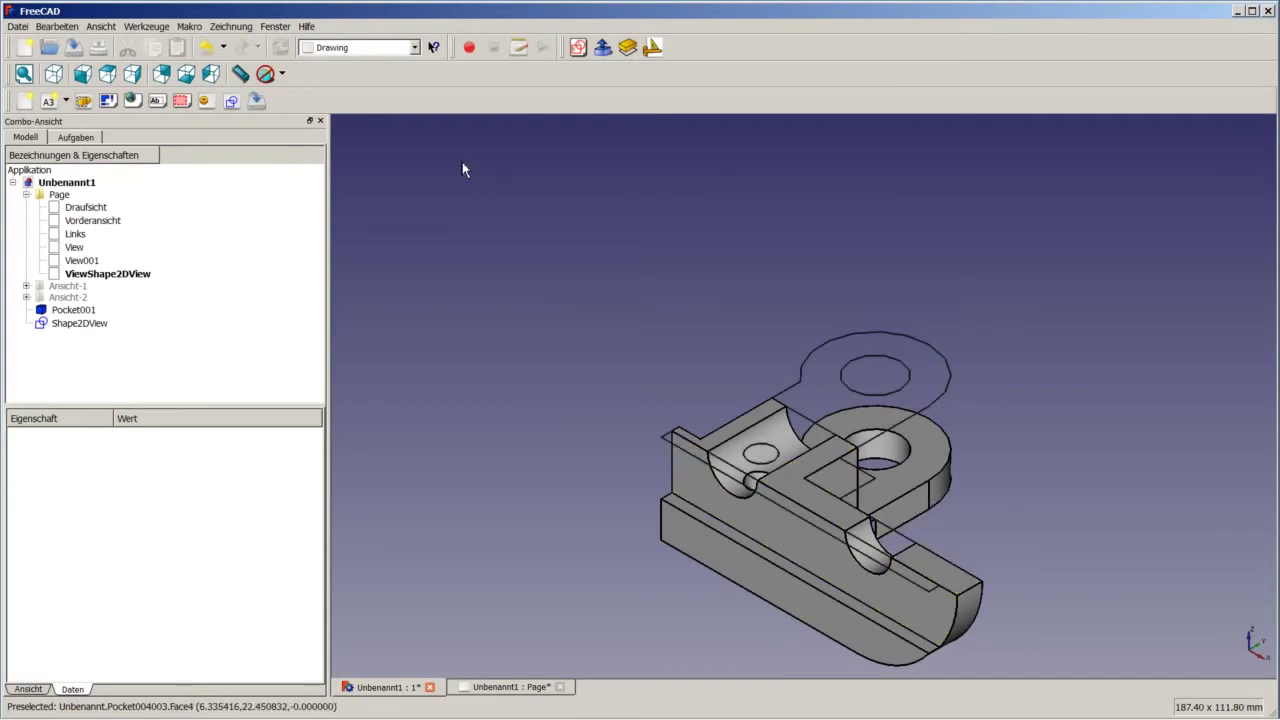
pyautogui.click(372, 54)
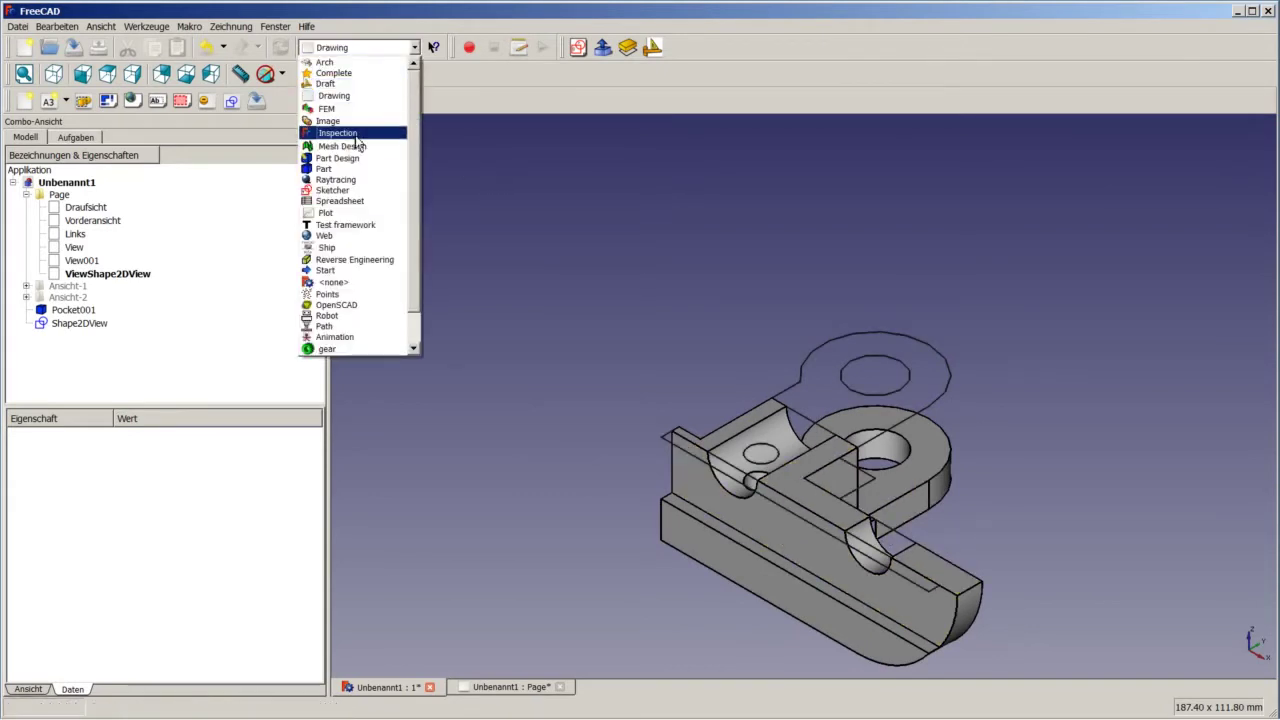
# Step: Choose Draft from the workbench list
pyautogui.click(339, 85)
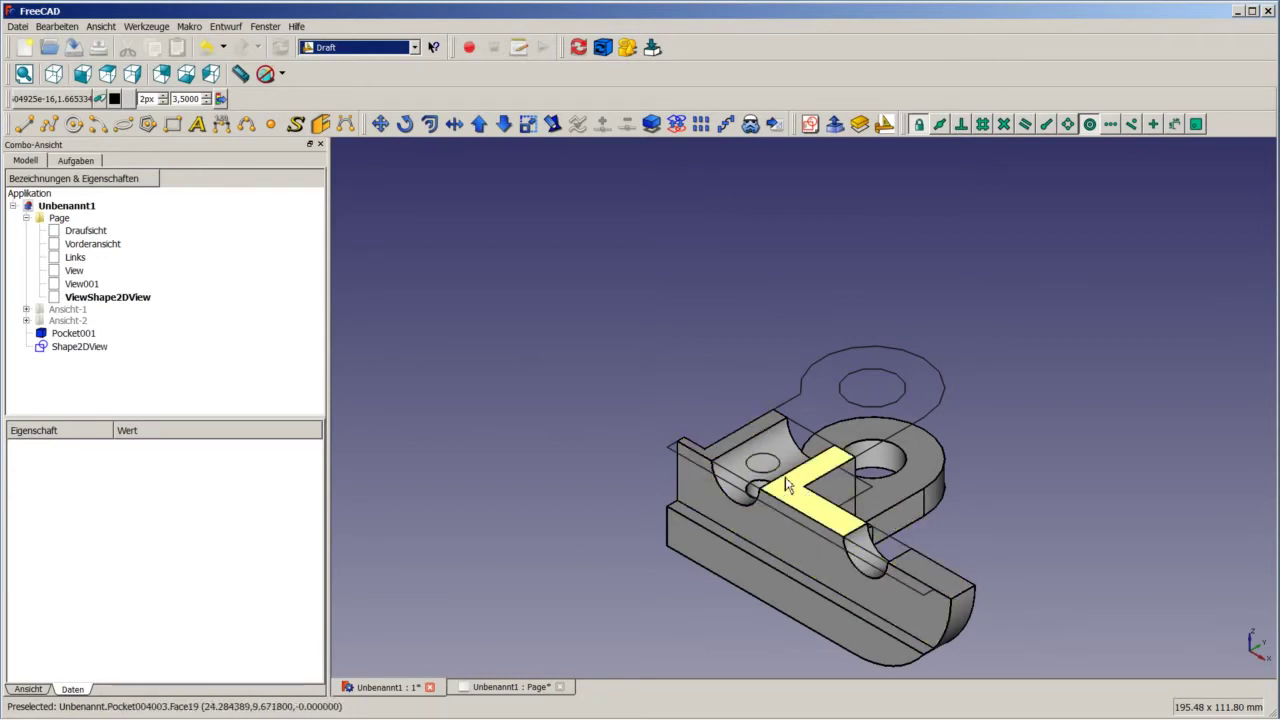
# Step: Make a Facebinder from the top face, the L-shaped cut face and the lower-right front cut face
pyautogui.click(737, 446)
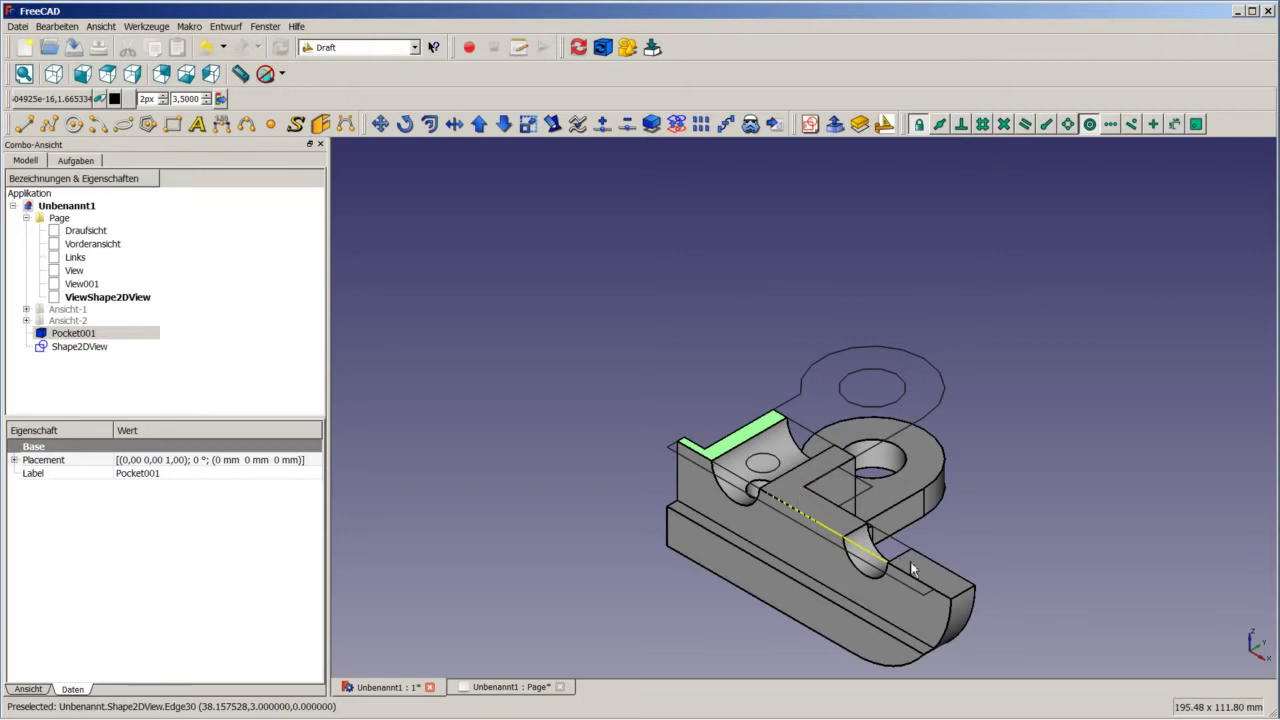
pyautogui.keyDown('ctrl'); pyautogui.click(846, 524); pyautogui.keyUp('ctrl')
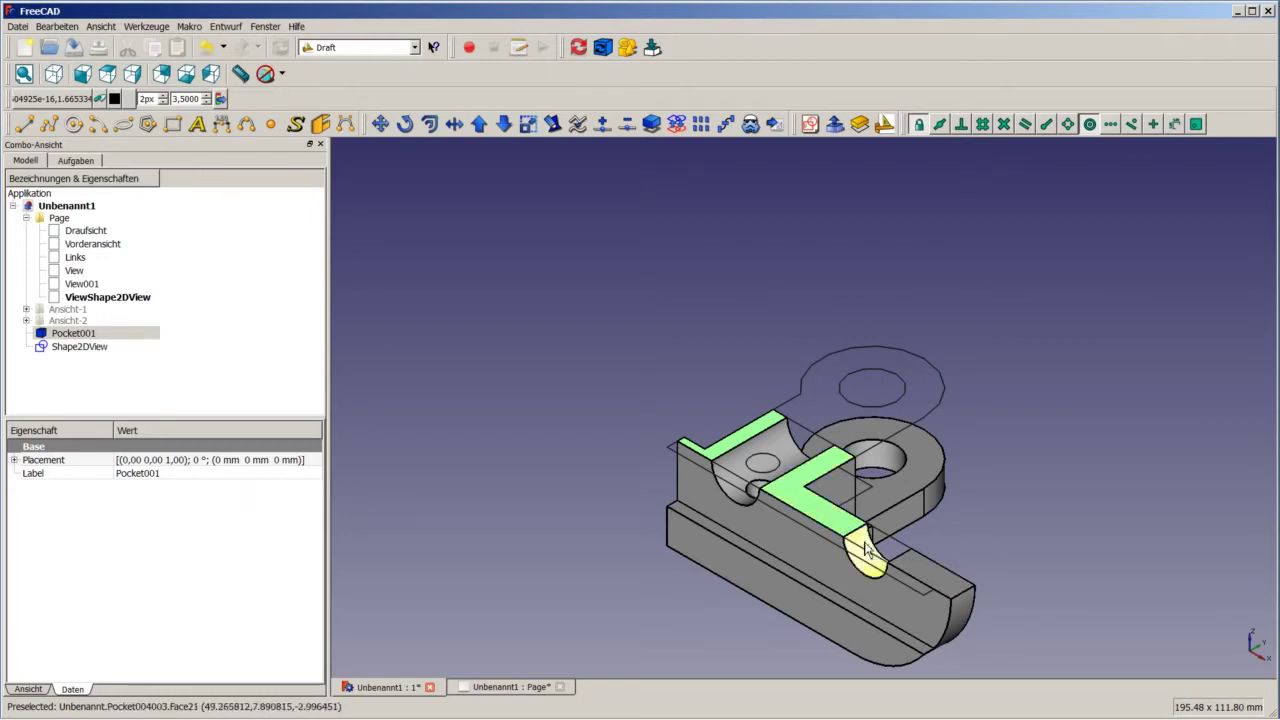
pyautogui.keyDown('ctrl'); pyautogui.click(937, 580); pyautogui.keyUp('ctrl')
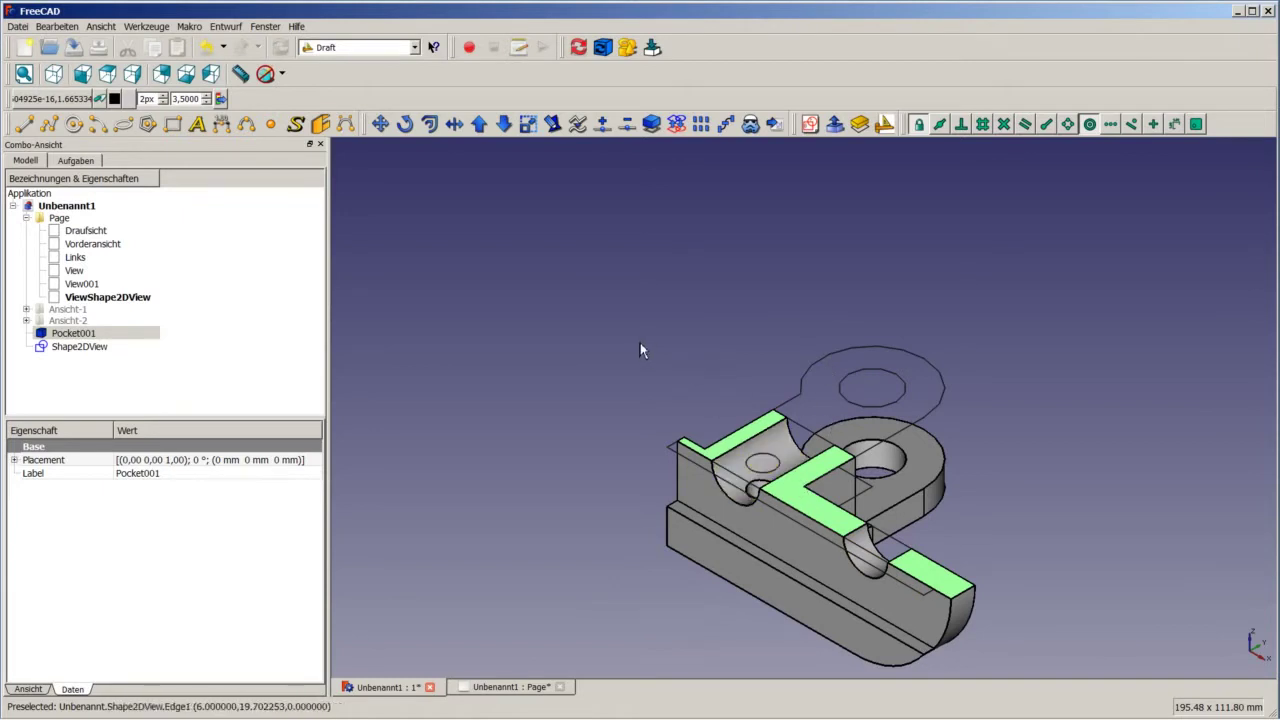
pyautogui.click(323, 125)
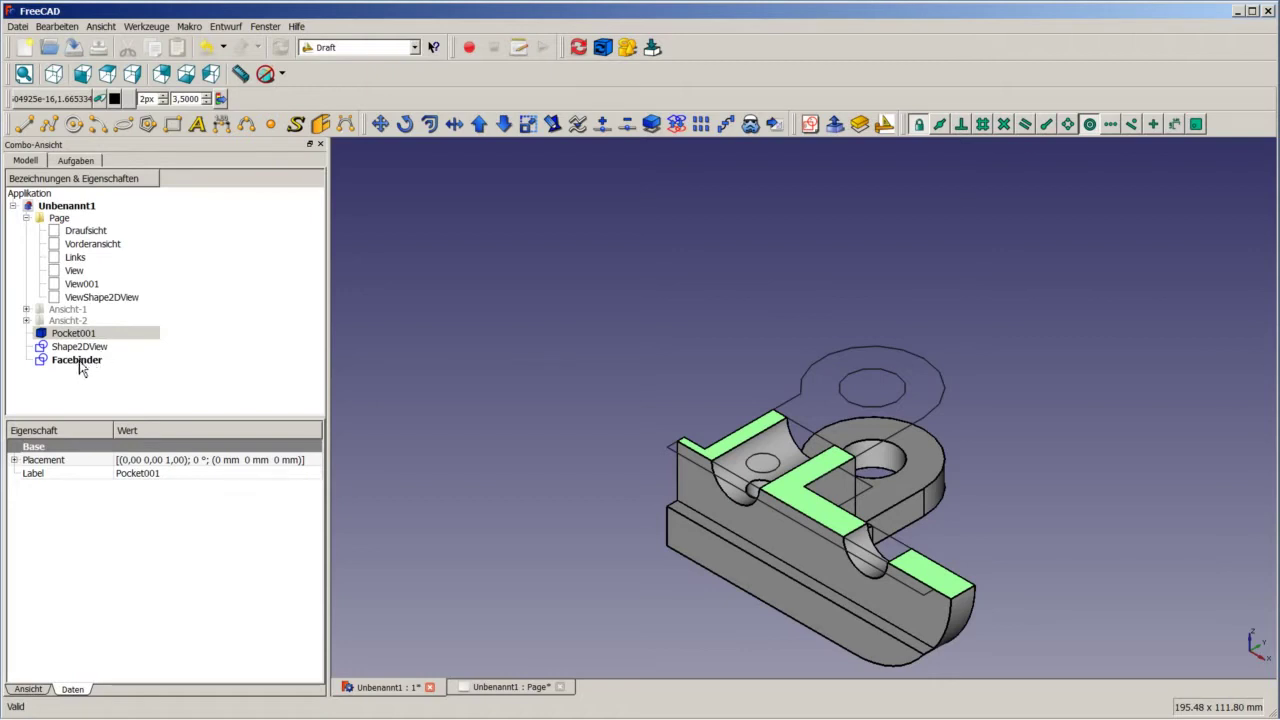
# Step: Add the Facebinder to the drawing Page as ViewFacebinder
pyautogui.click(82, 365)
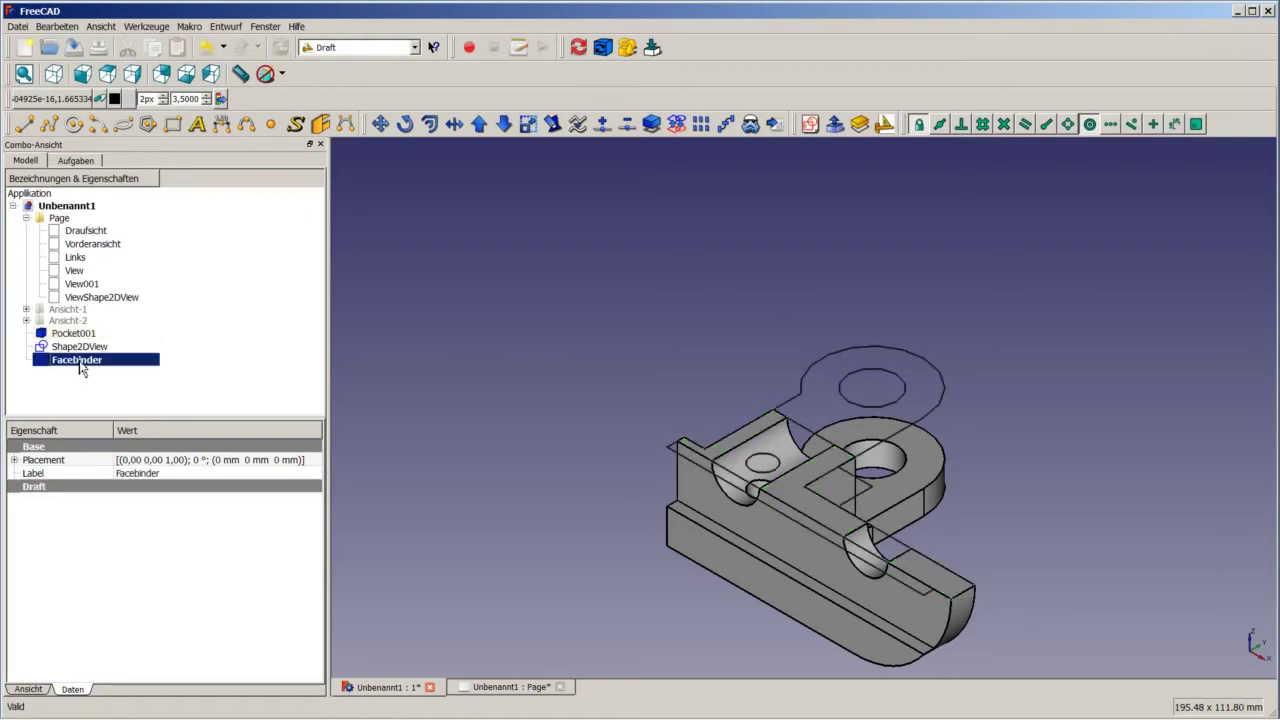
pyautogui.keyDown('ctrl'); pyautogui.click(60, 219); pyautogui.keyUp('ctrl')
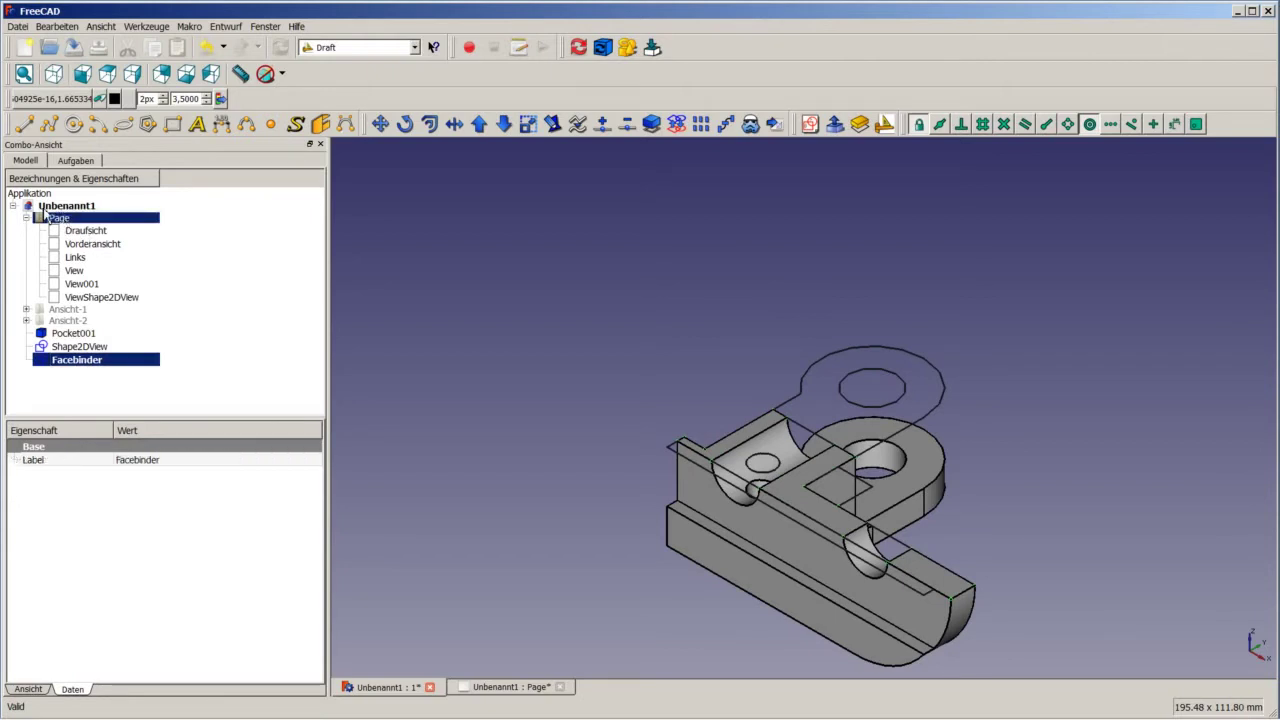
pyautogui.click(777, 126)
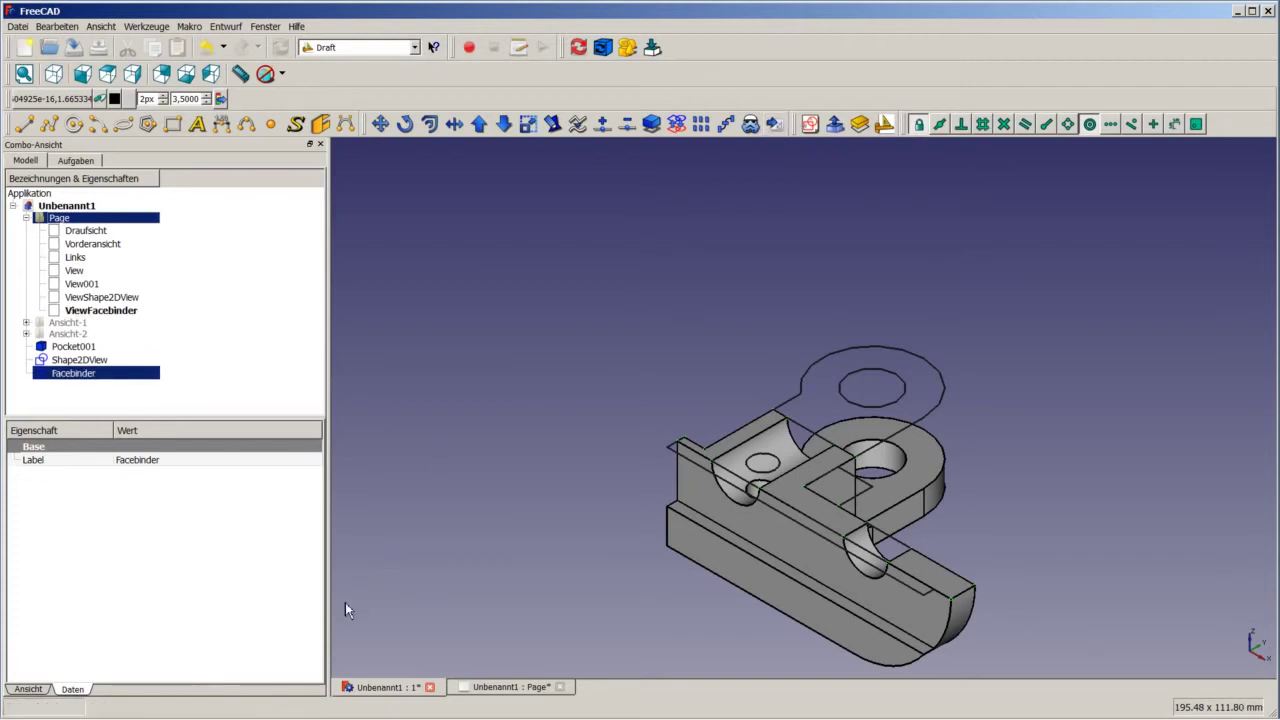
pyautogui.click(43, 691)
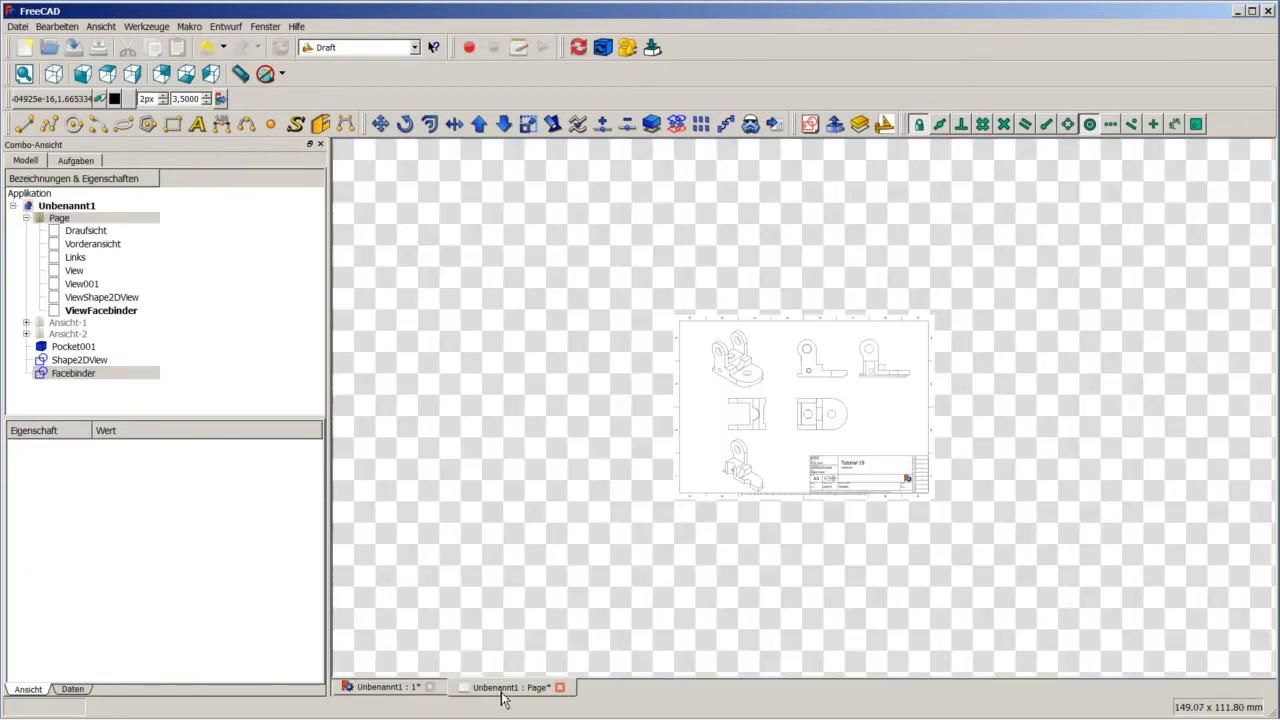
# Step: Zoom into the A3 sheet and show ViewShape2DView's data properties
pyautogui.click(505, 688)
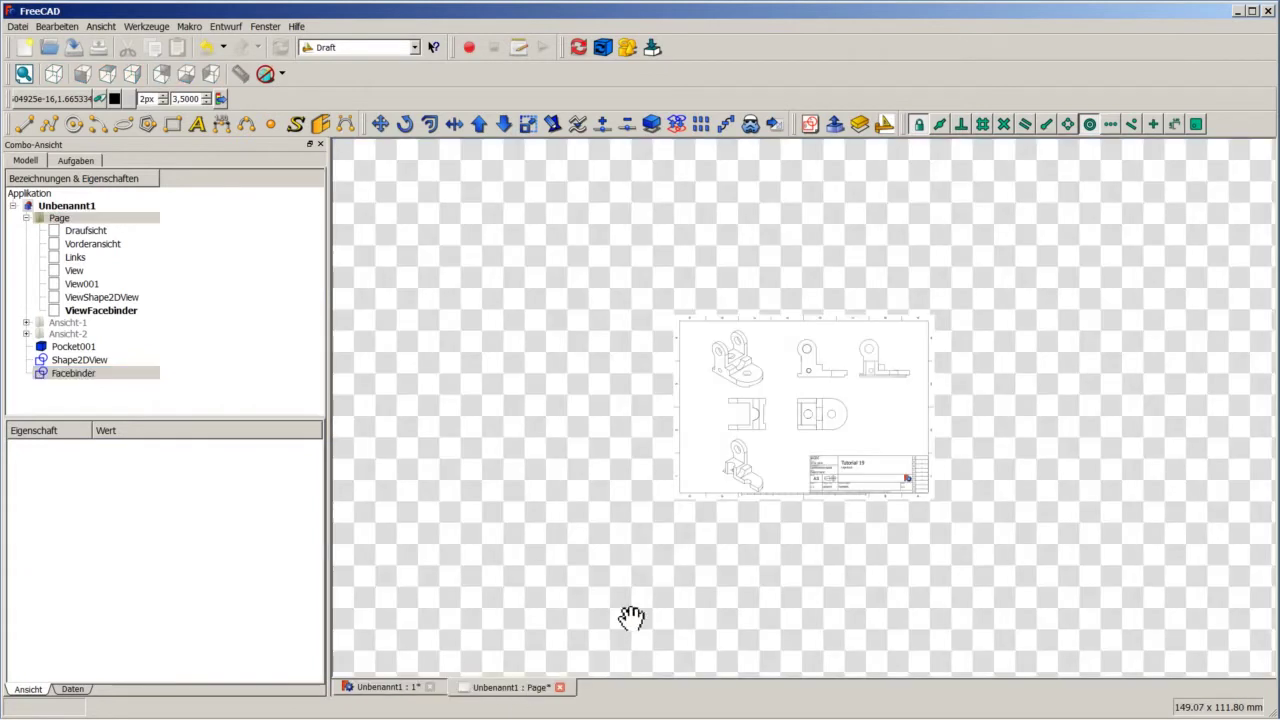
pyautogui.scroll(-1, 848, 420)
pyautogui.scroll(2, 850, 418)
pyautogui.scroll(3, 853, 415)
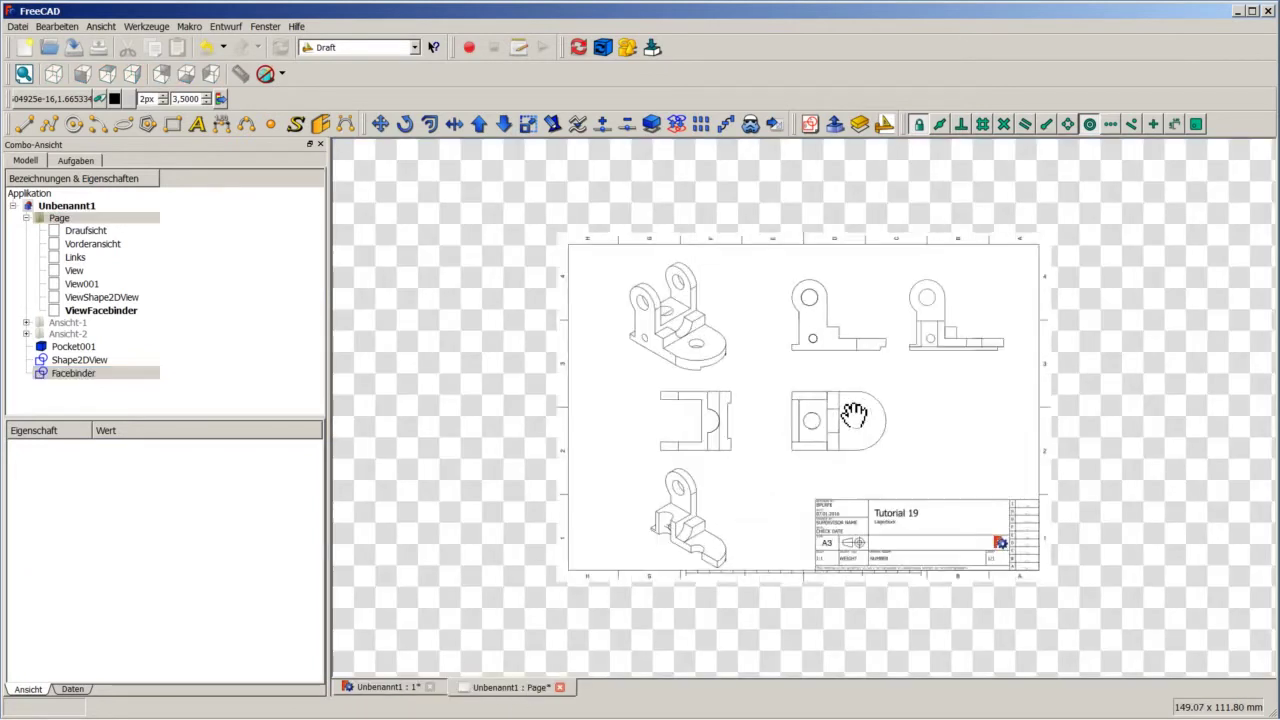
pyautogui.scroll(2, 853, 415)
pyautogui.scroll(1, 848, 414)
pyautogui.click(80, 300)
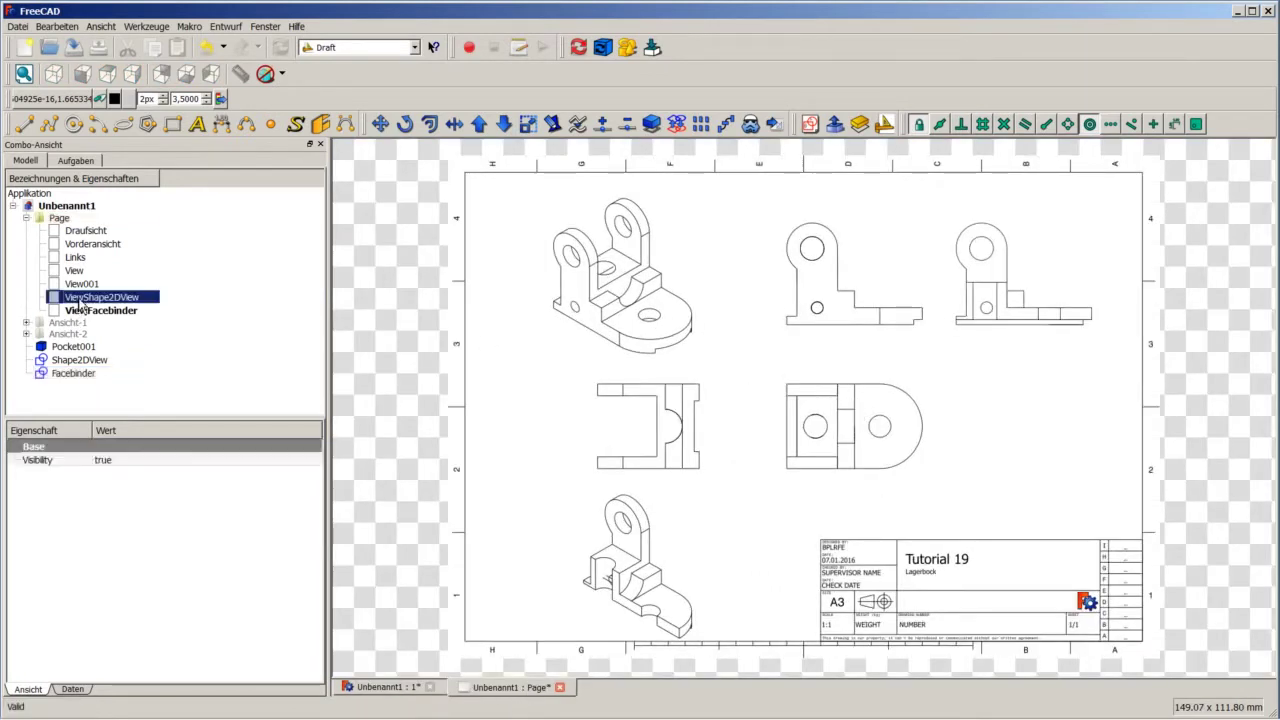
pyautogui.click(72, 689)
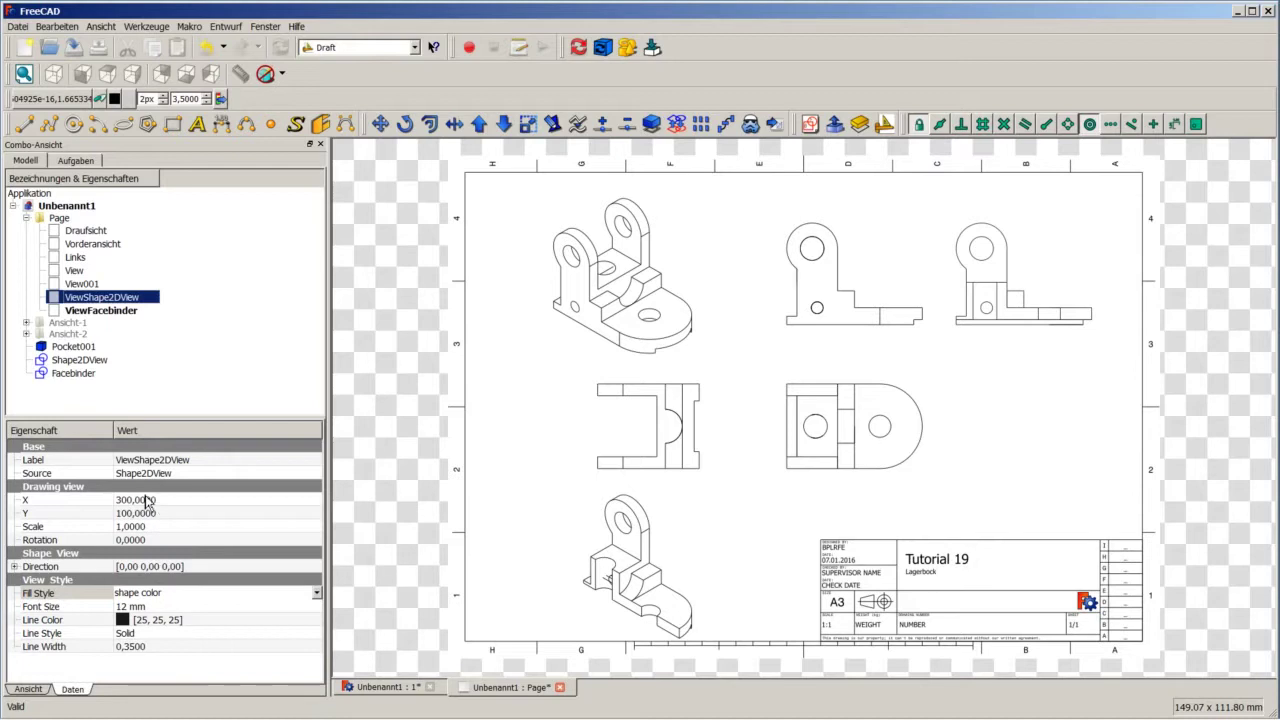
# Step: Place ViewFacebinder at X 300, Y 100 with scale 1
pyautogui.click(97, 311)
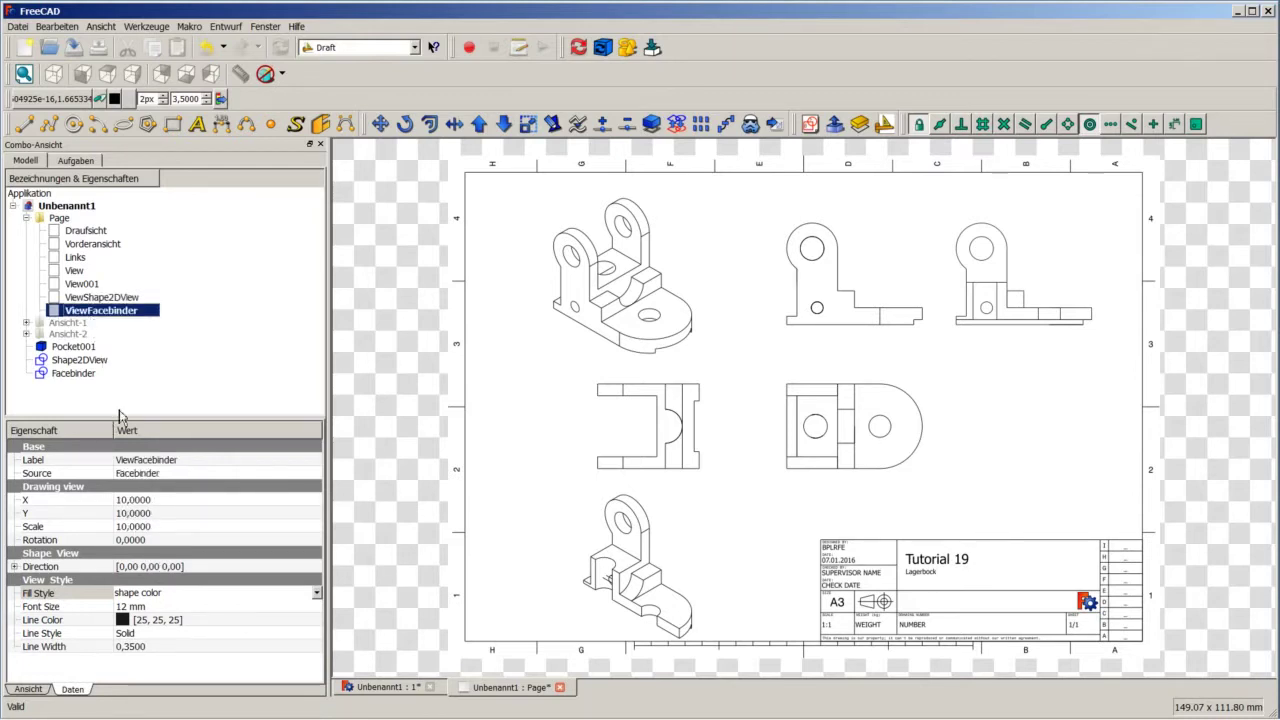
pyautogui.click(169, 503)
pyautogui.write('3')
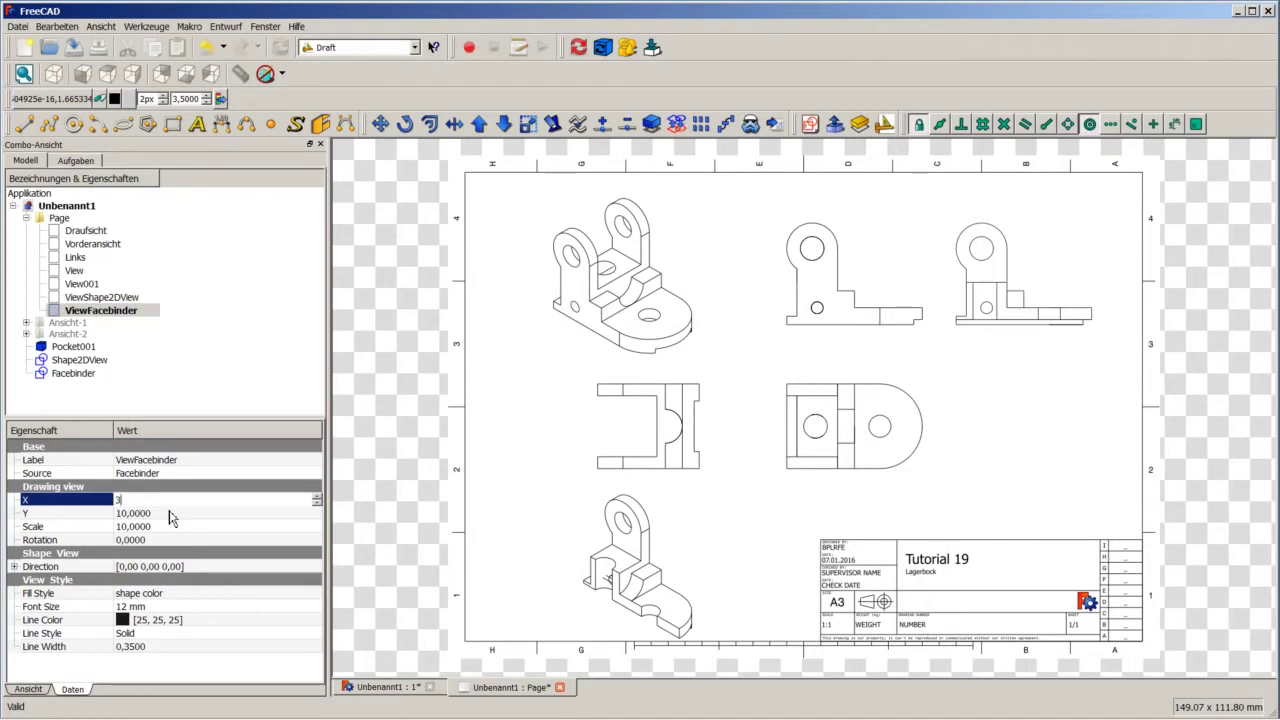
pyautogui.write('00')
pyautogui.click(170, 516)
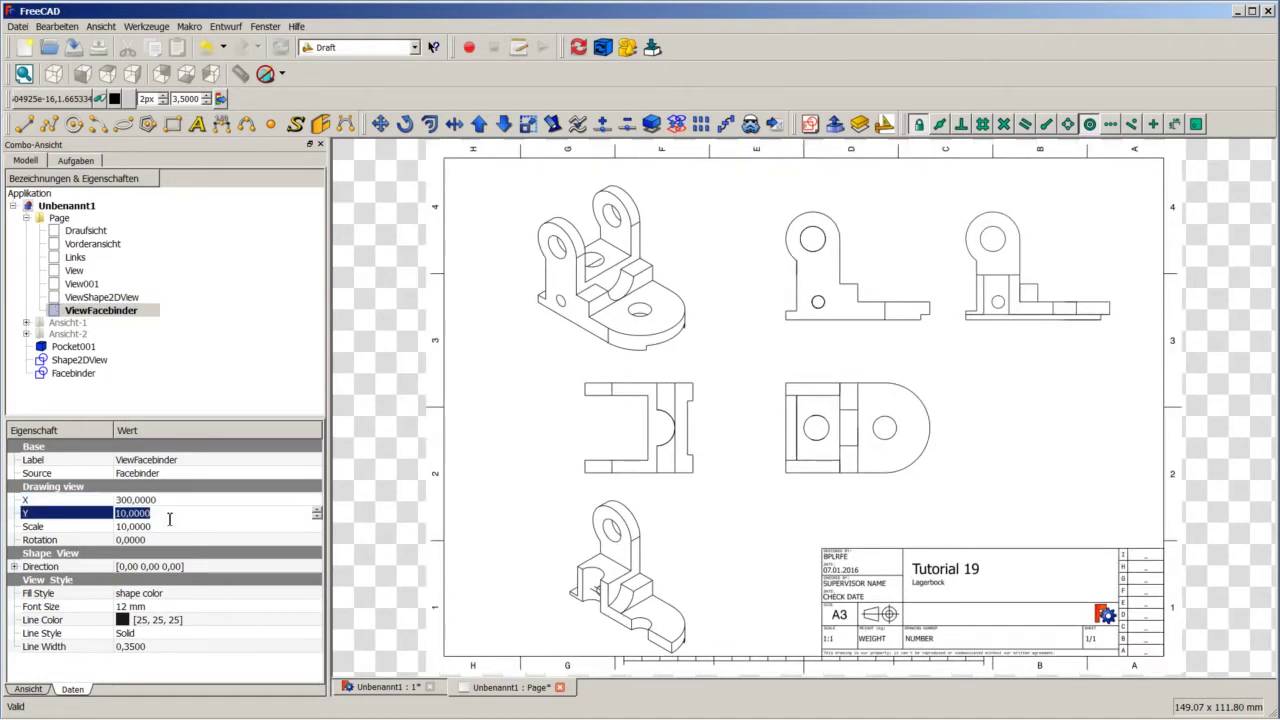
pyautogui.write('100')
pyautogui.click(170, 530)
pyautogui.write('1')
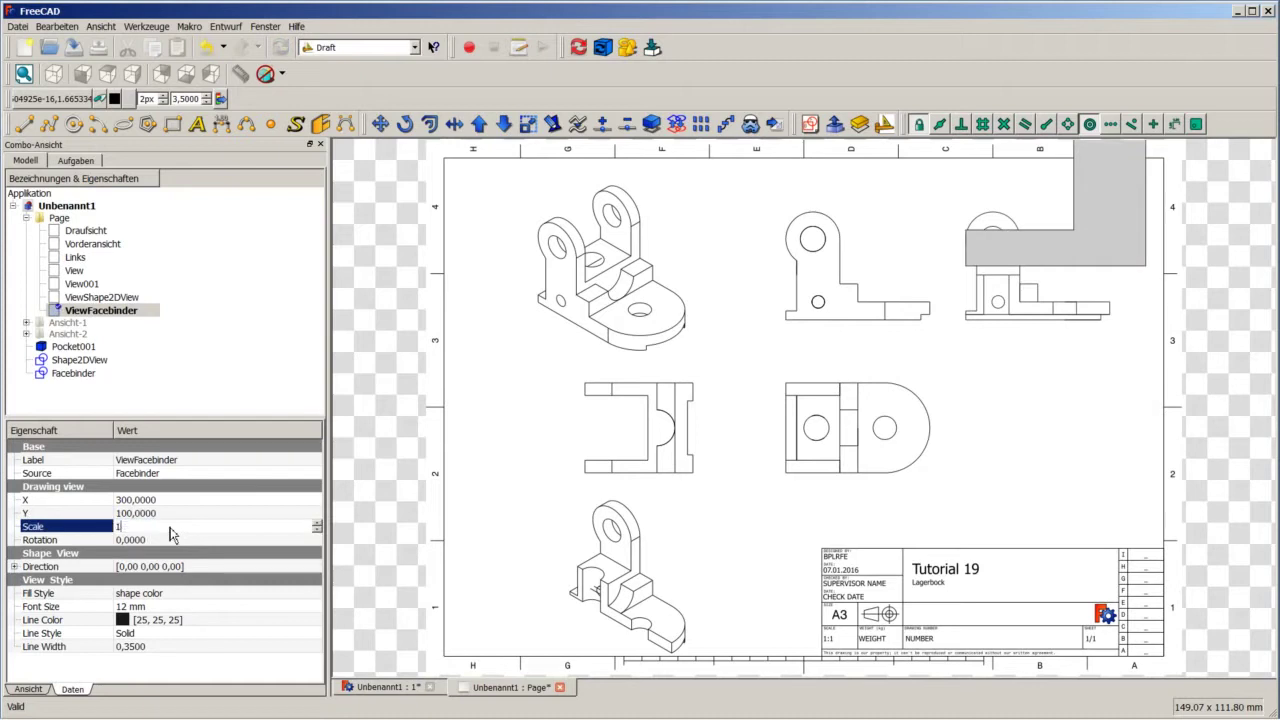
pyautogui.click(183, 513)
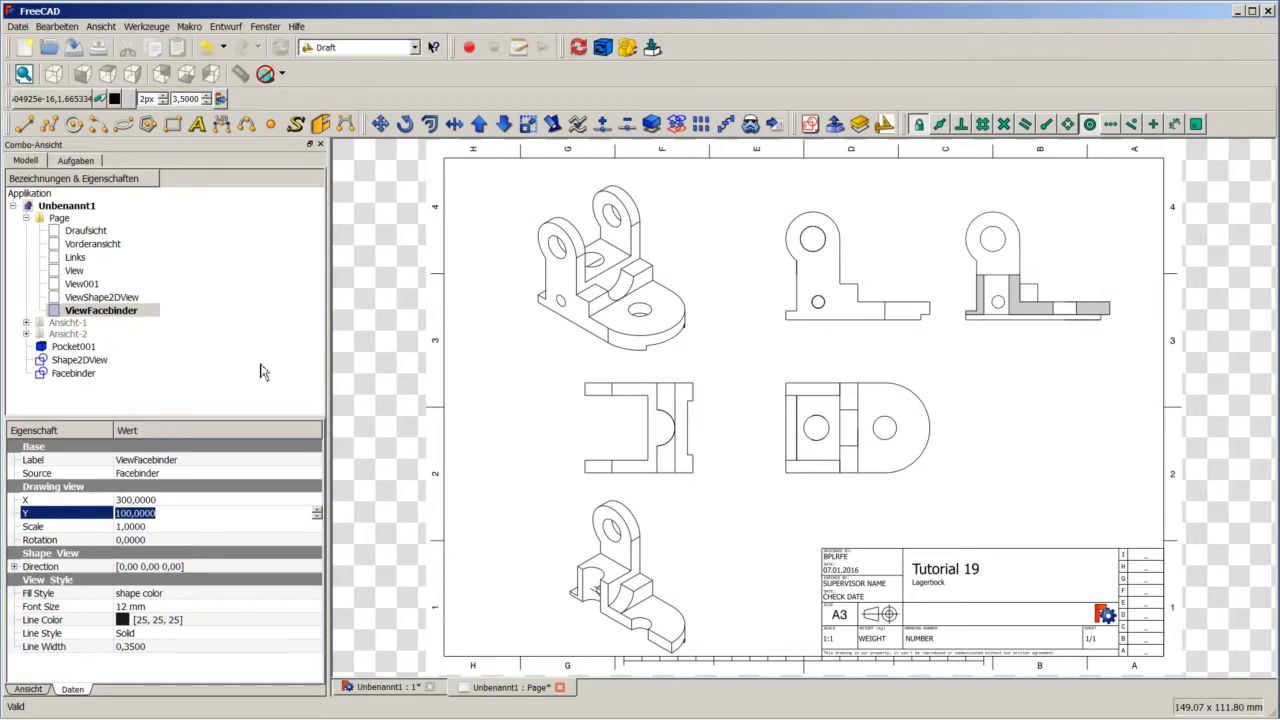
pyautogui.click(1013, 405)
pyautogui.scroll(2, 1098, 314)
pyautogui.scroll(2, 1098, 314)
pyautogui.scroll(2, 1099, 312)
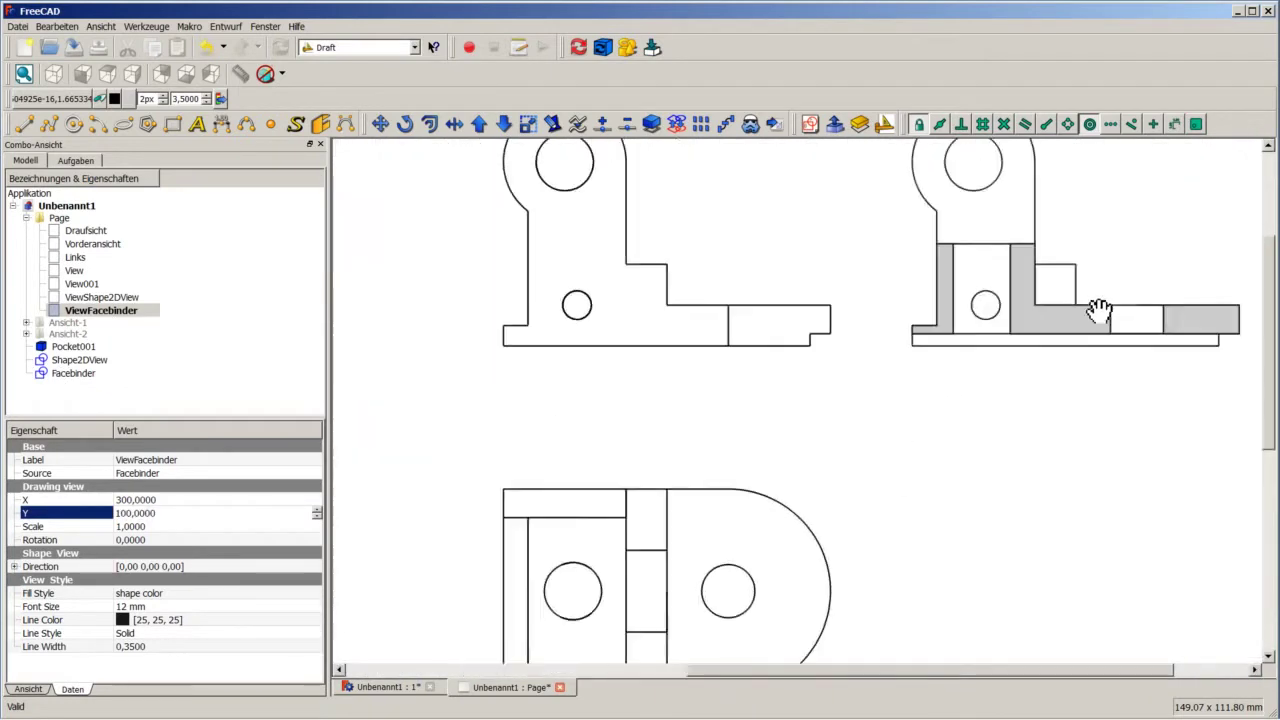
pyautogui.scroll(1, 1098, 314)
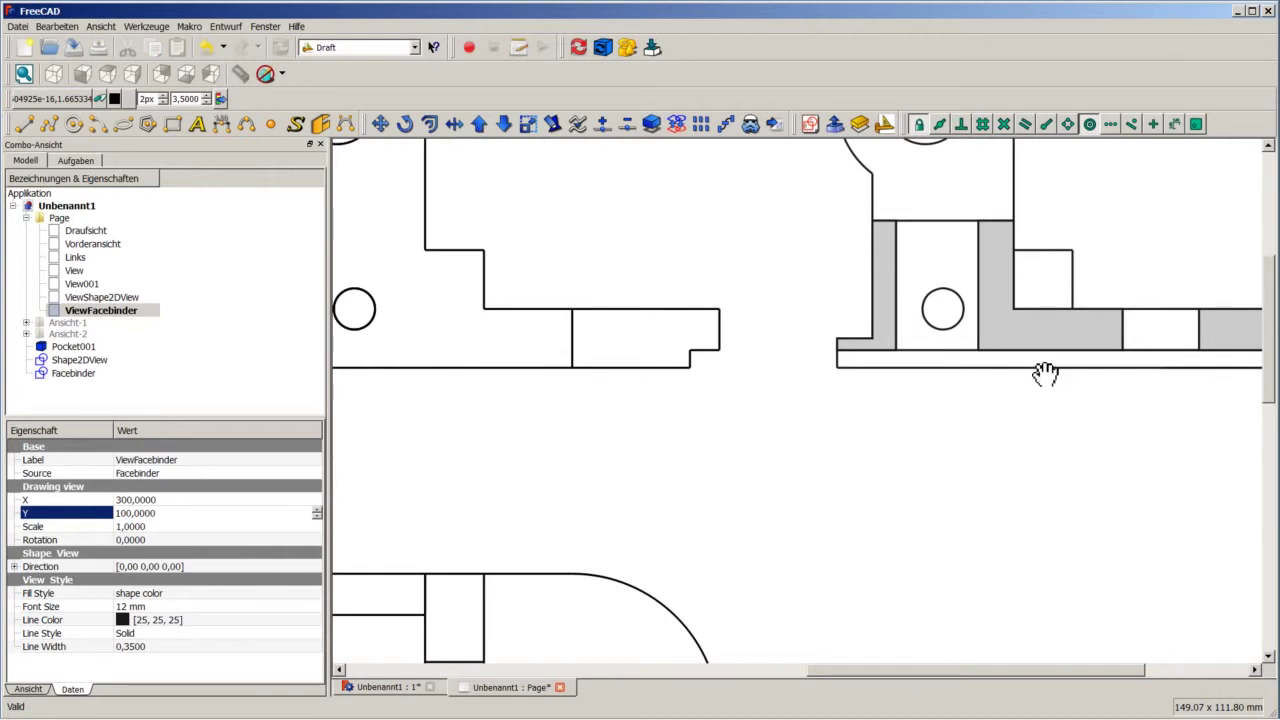
pyautogui.scroll(-2, 990, 366)
pyautogui.scroll(-2, 994, 366)
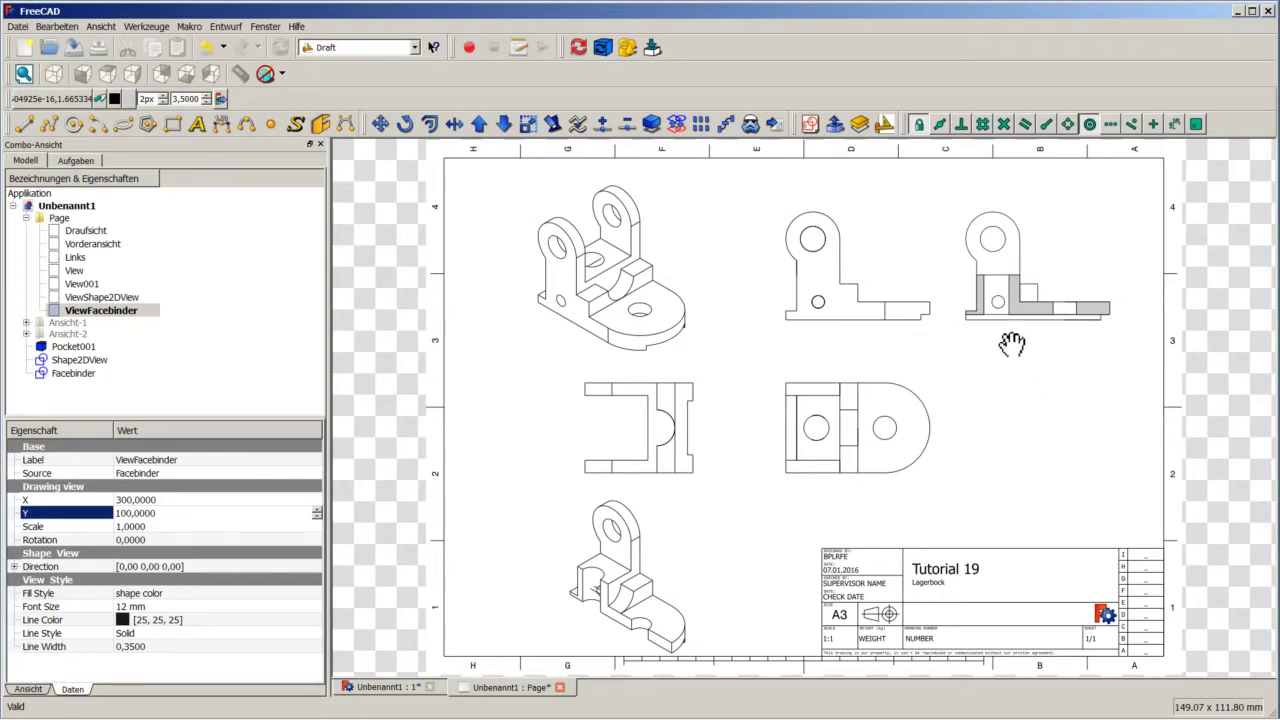
# Step: Add a second projection of the Shape2DView onto the drawing Page
pyautogui.click(1197, 498)
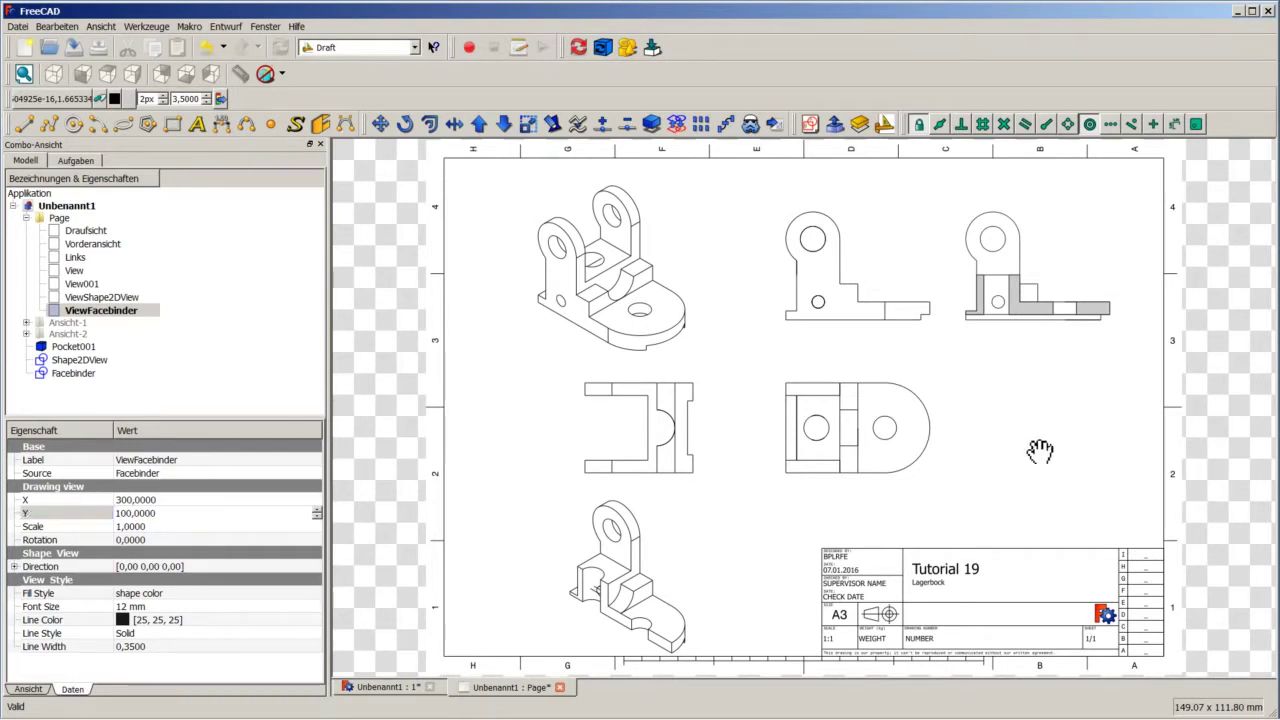
pyautogui.click(84, 362)
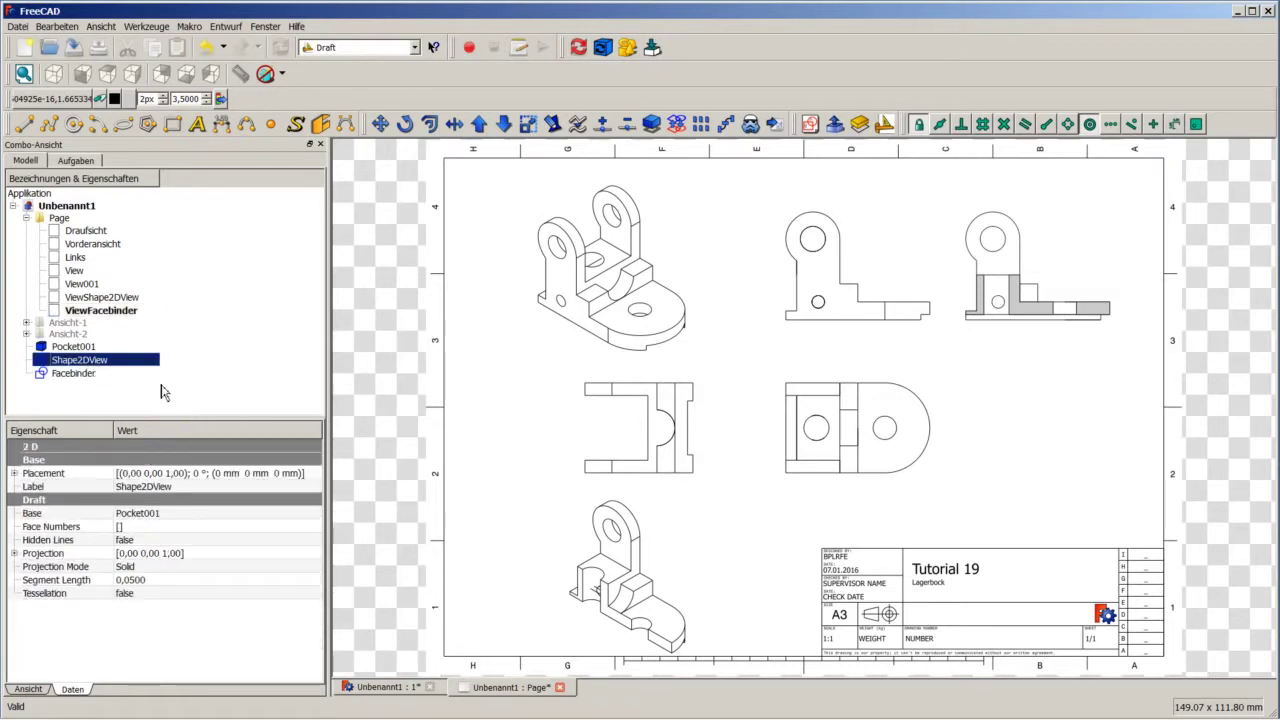
pyautogui.keyDown('ctrl'); pyautogui.click(60, 218); pyautogui.keyUp('ctrl')
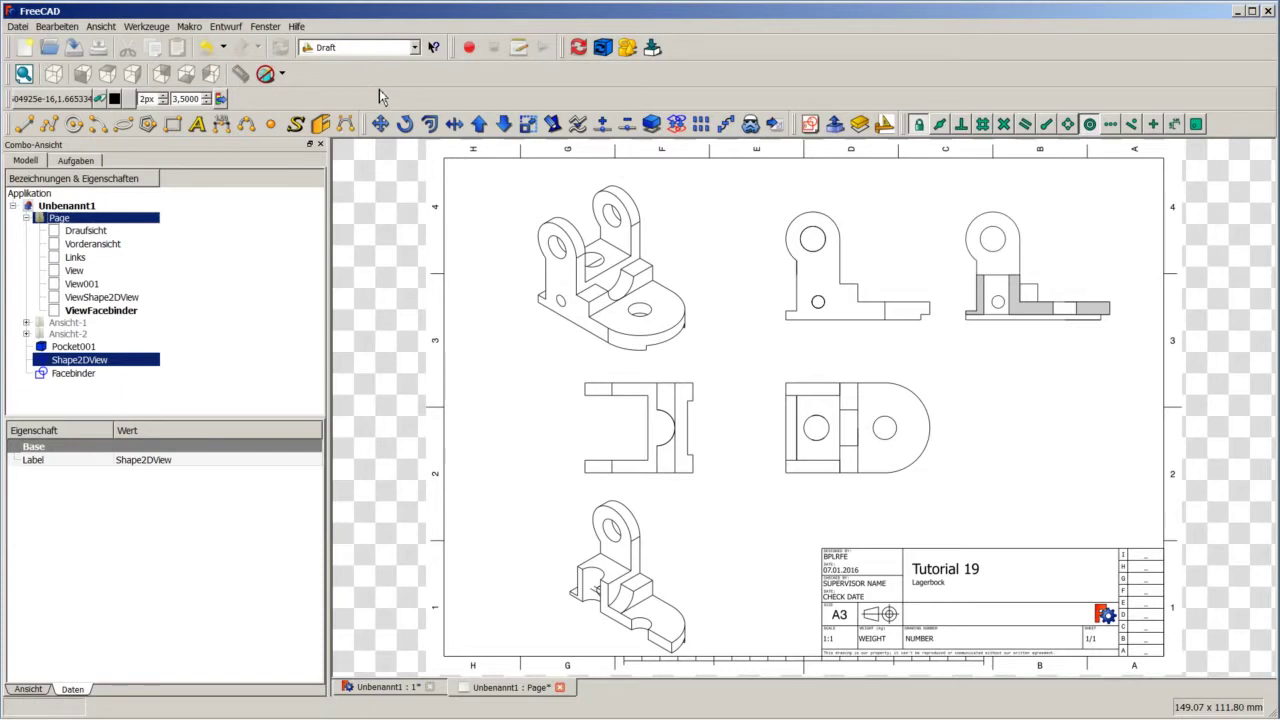
pyautogui.click(775, 124)
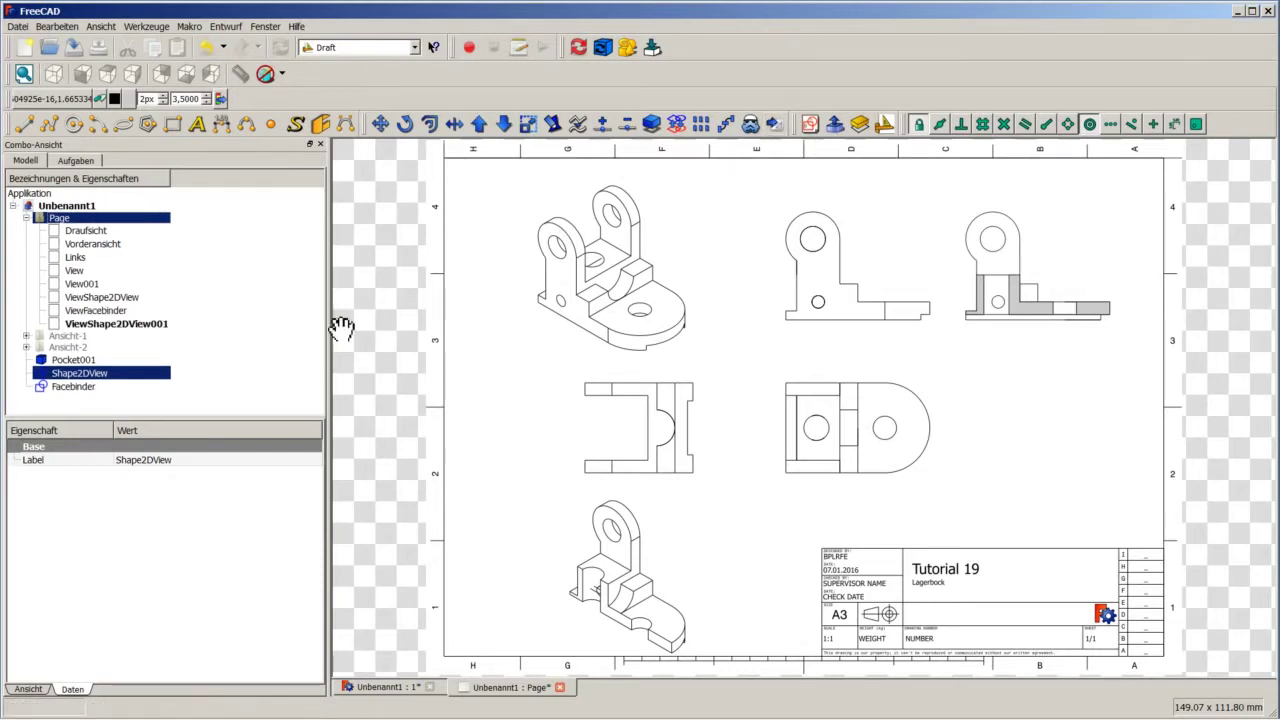
# Step: Set the new ViewShape2DView001 to X 300 with scale 1
pyautogui.click(141, 324)
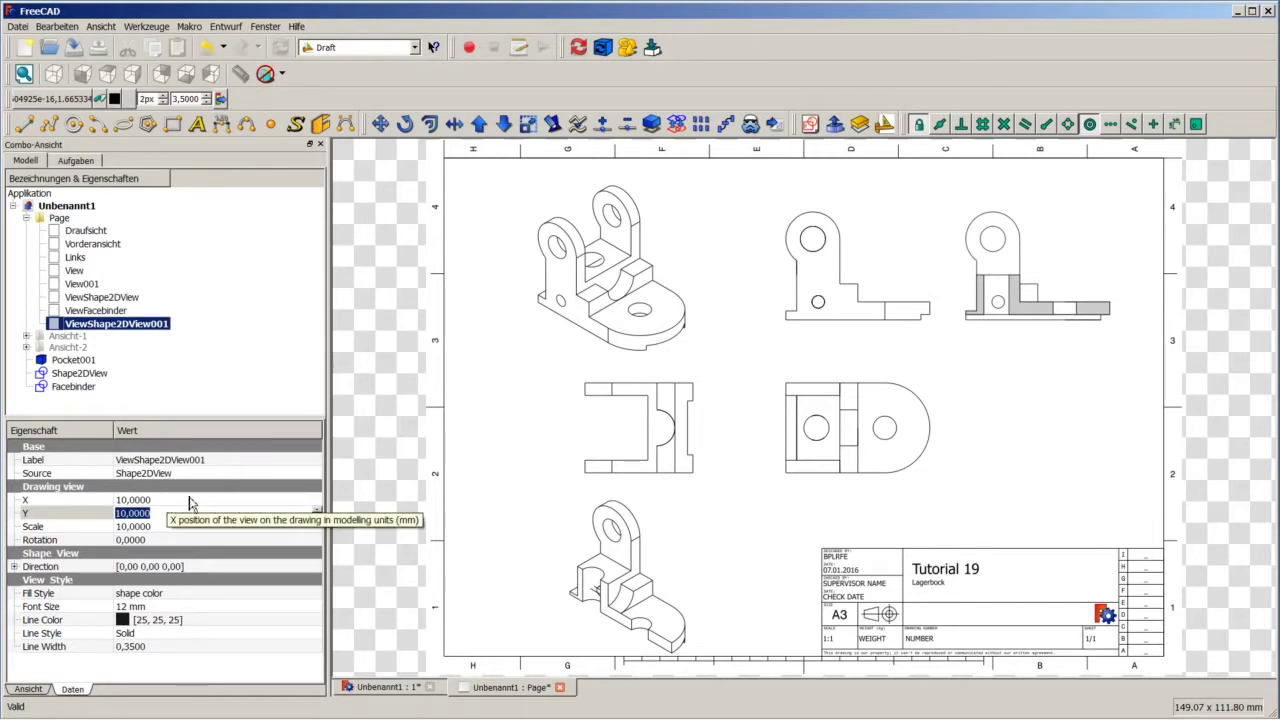
pyautogui.click(171, 503)
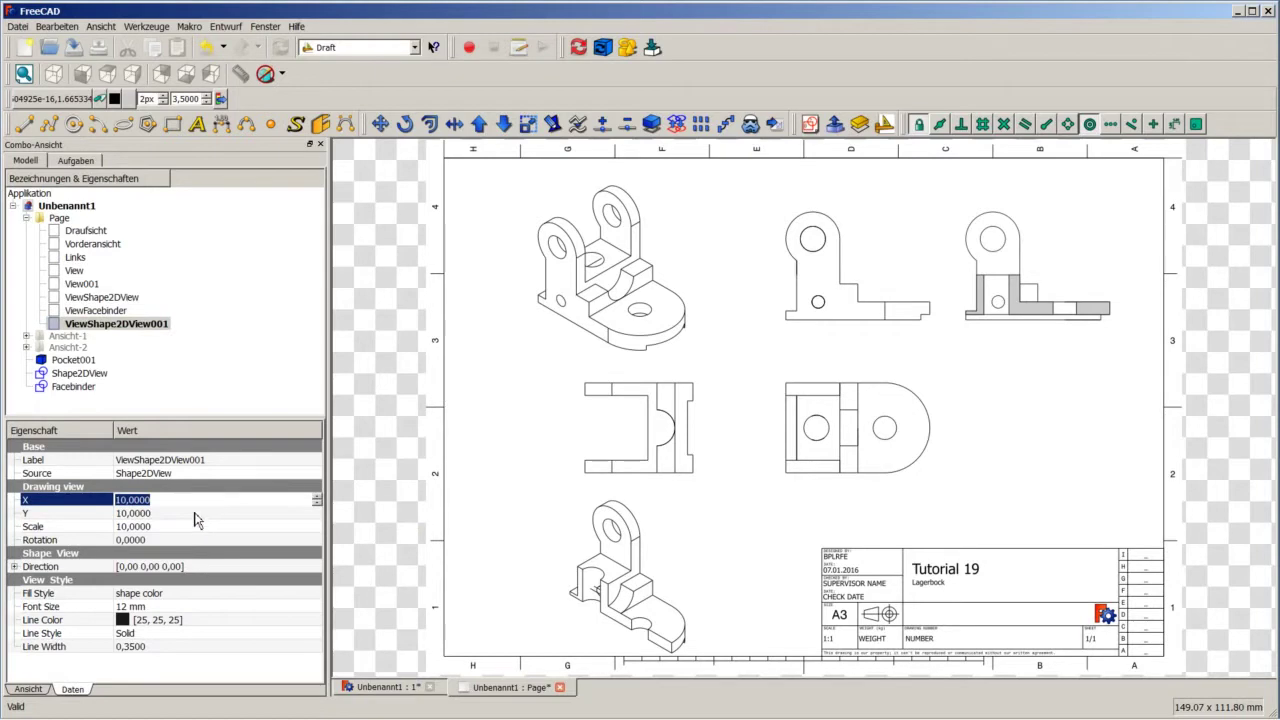
pyautogui.write('300')
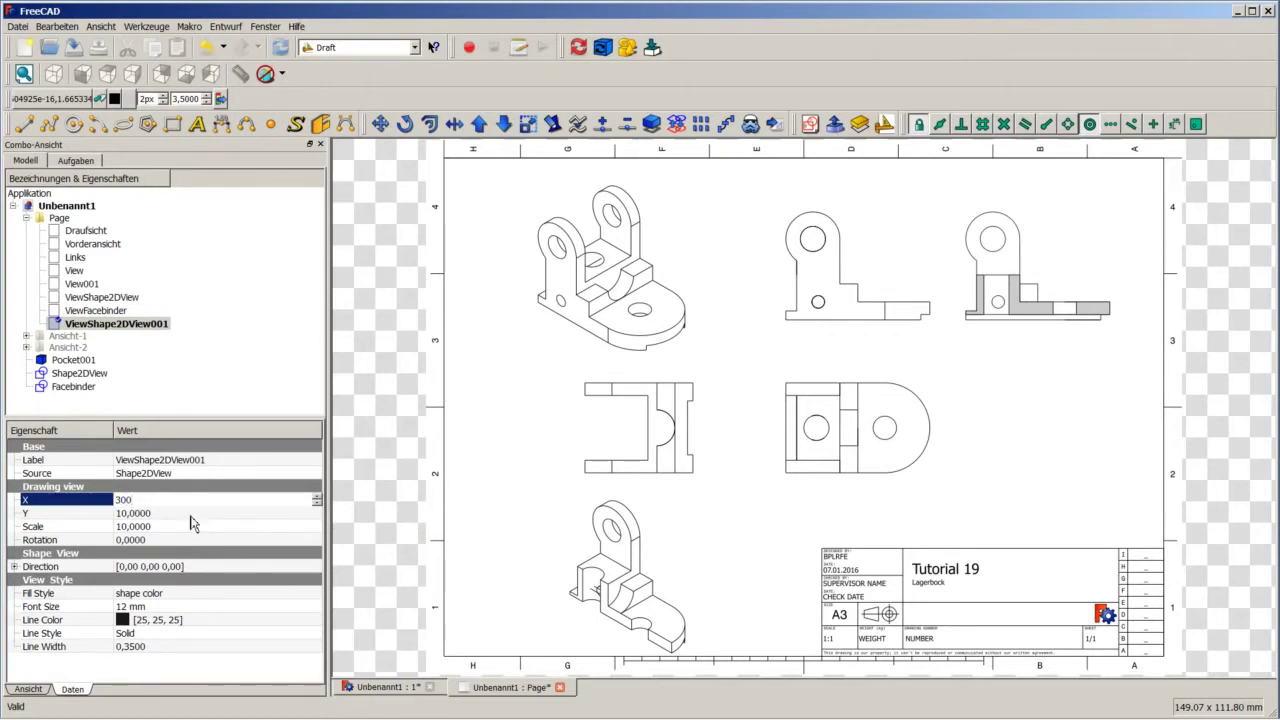
pyautogui.click(191, 527)
pyautogui.write('1')
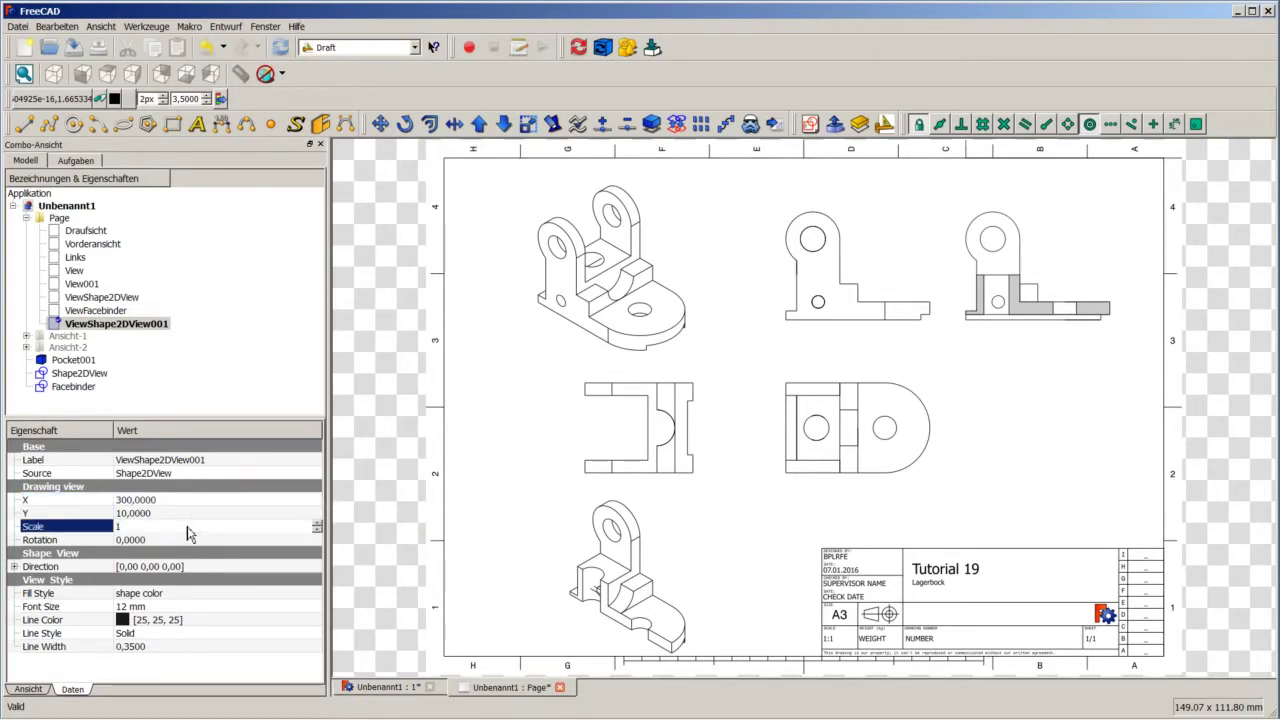
pyautogui.click(174, 514)
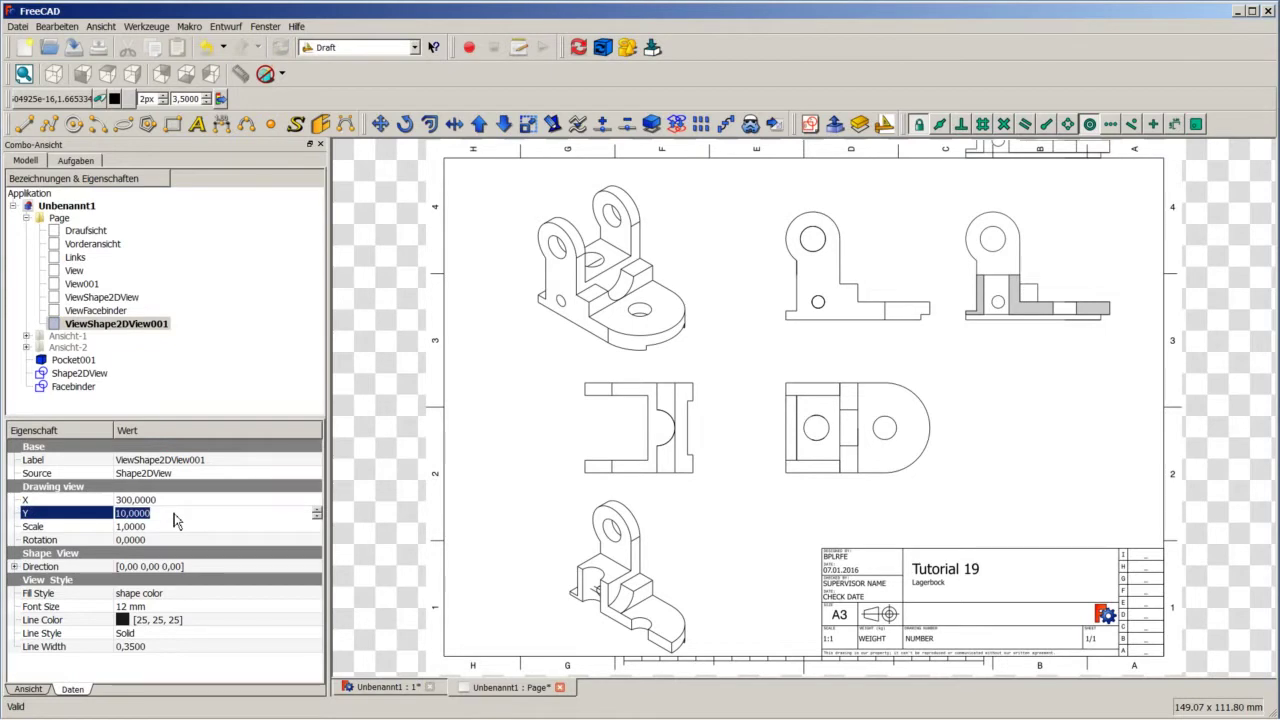
# Step: Compare the other views' positions and set ViewShape2DView001's Y to 160
pyautogui.click(120, 298)
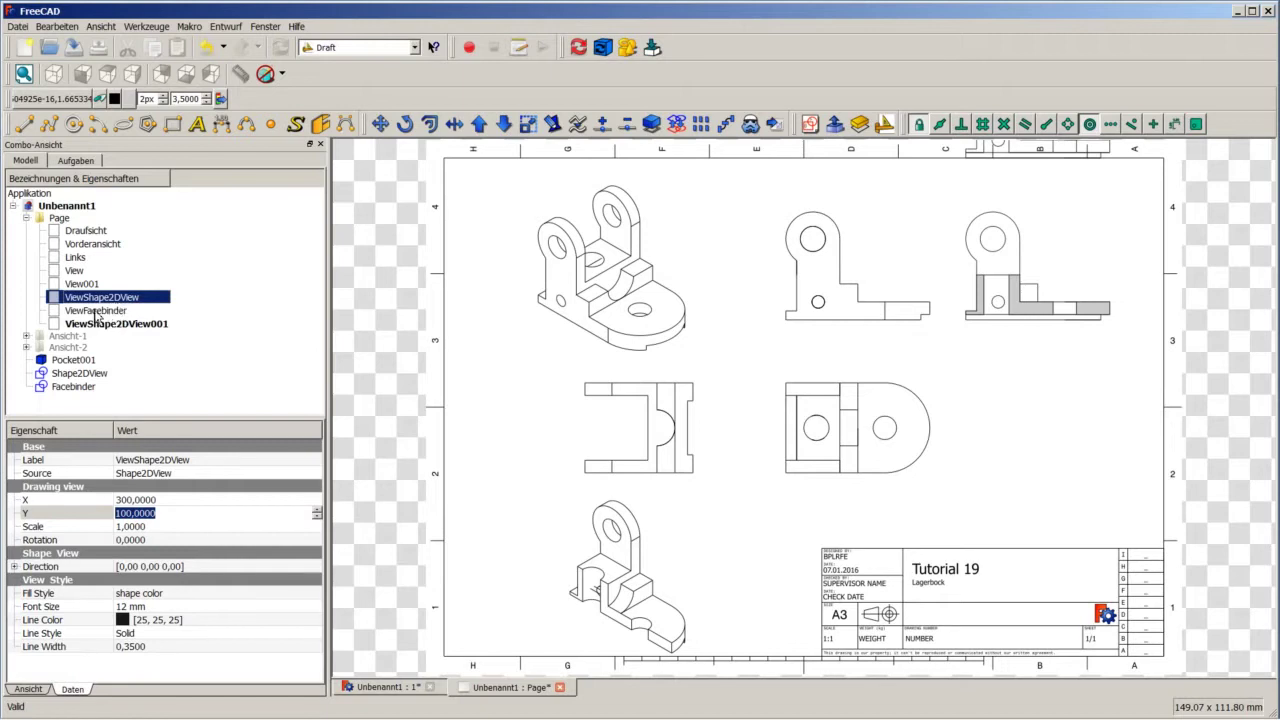
pyautogui.click(90, 232)
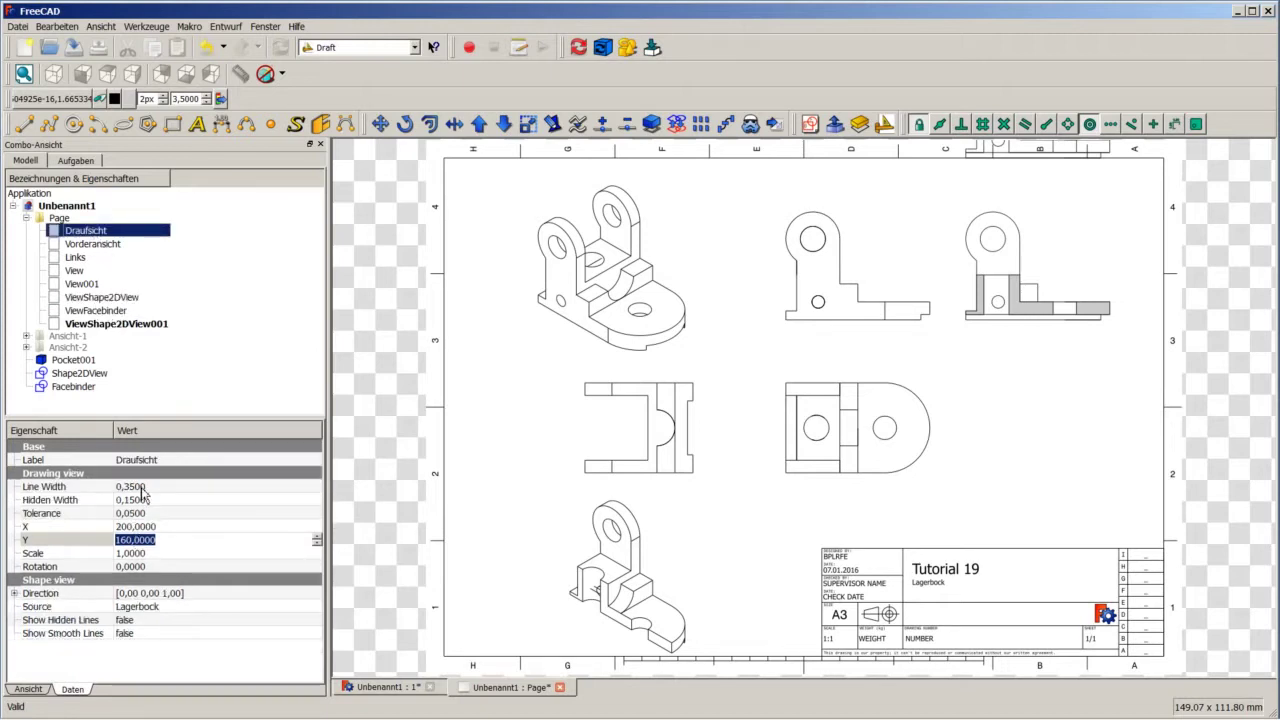
pyautogui.click(115, 325)
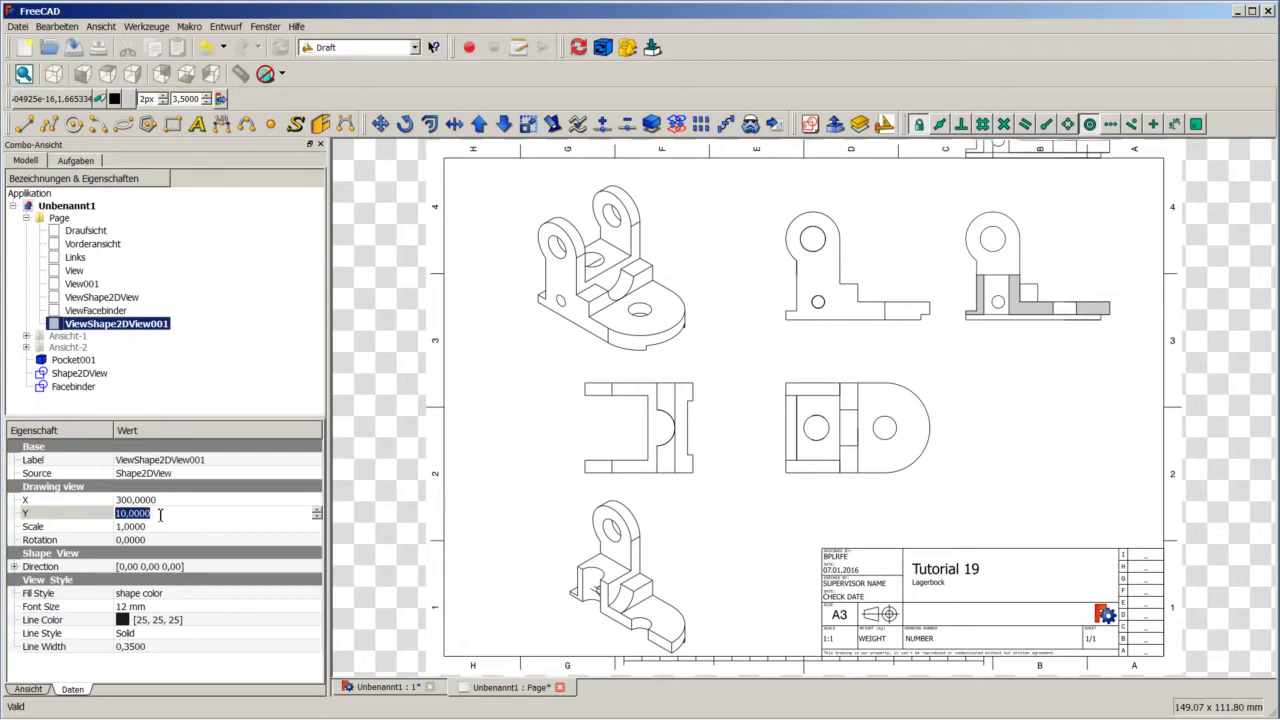
pyautogui.click(106, 512)
pyautogui.write('160')
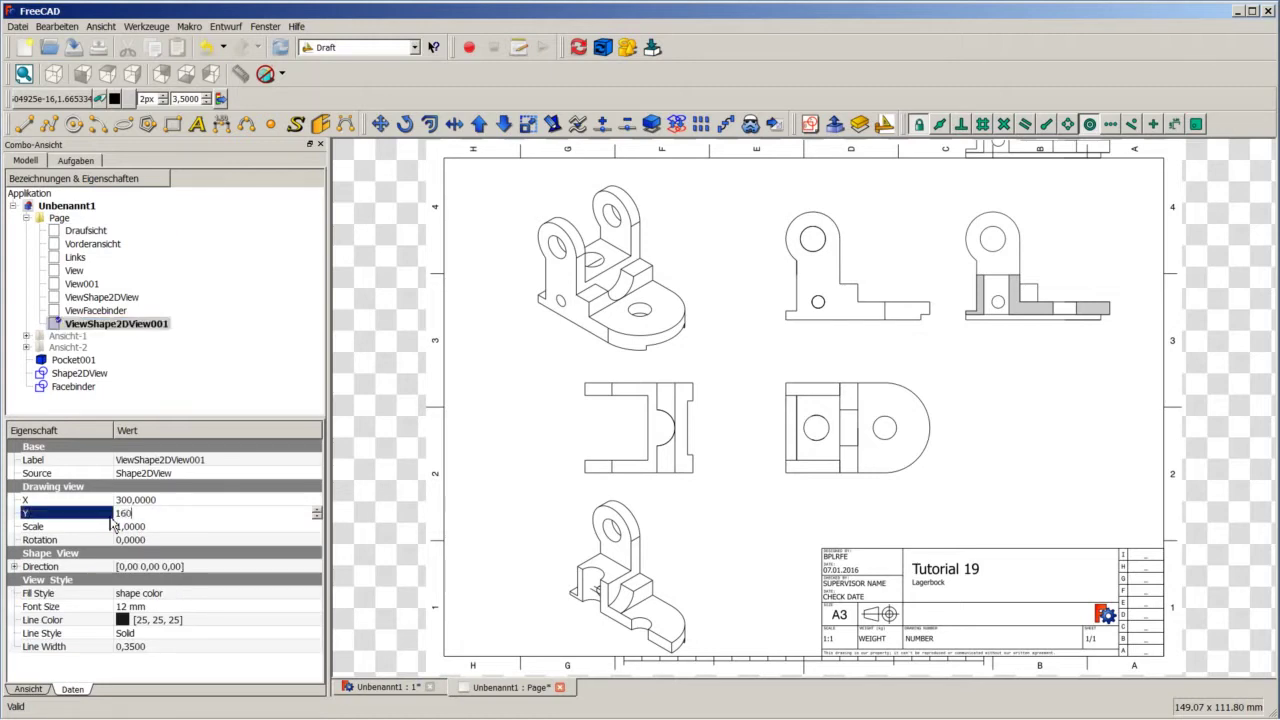
pyautogui.press('Return')
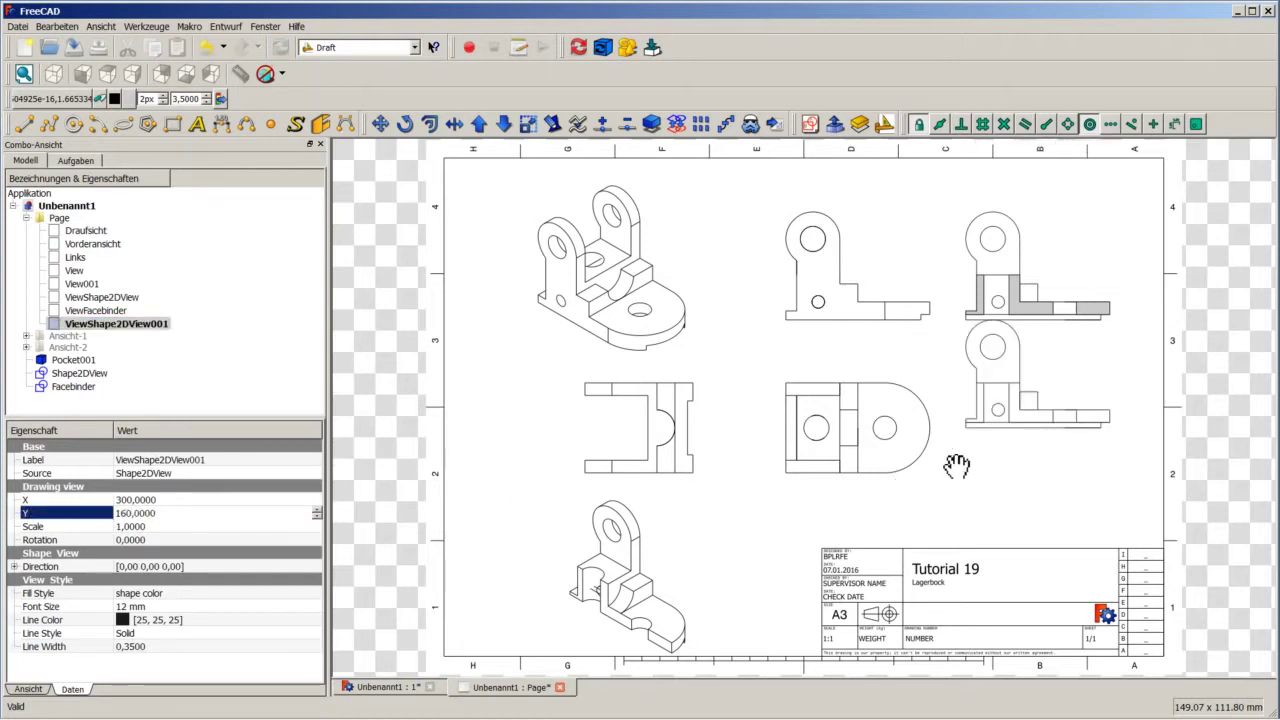
# Step: Adjust the view's Y to 200, then settle on 190, and return to the 3D model
pyautogui.click(376, 578)
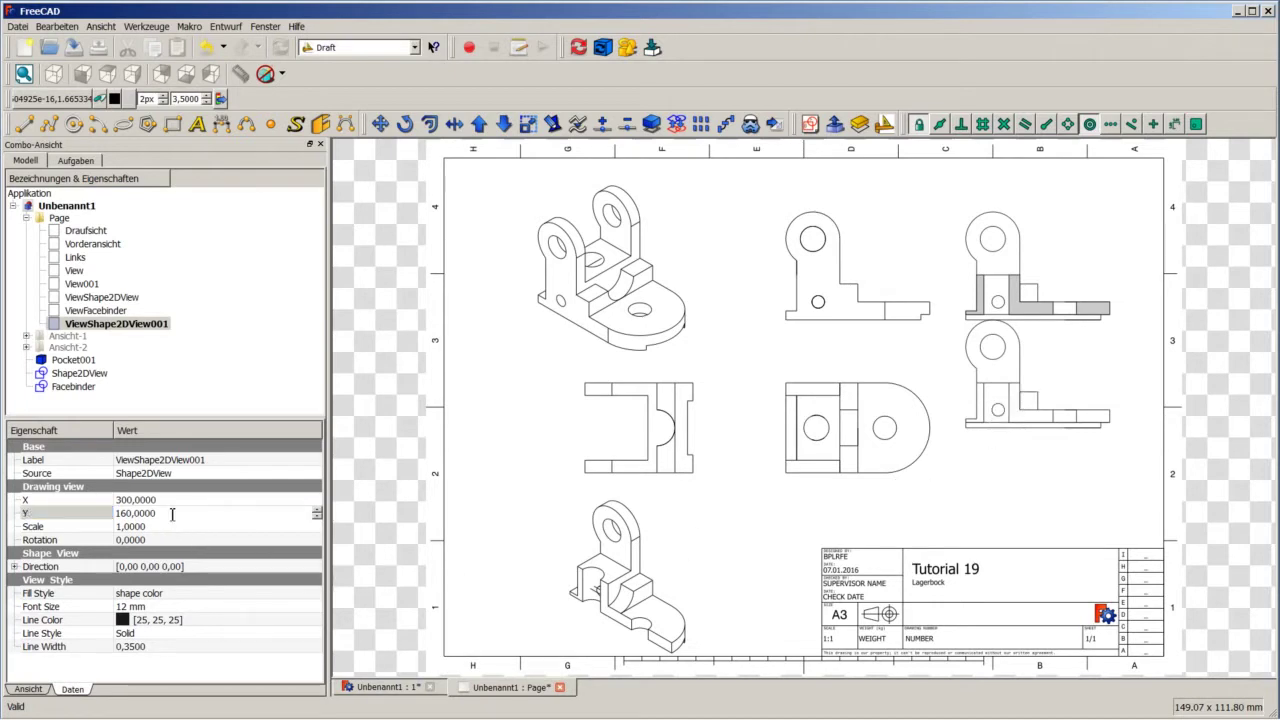
pyautogui.click(122, 513)
pyautogui.write('200')
pyautogui.press('Return')
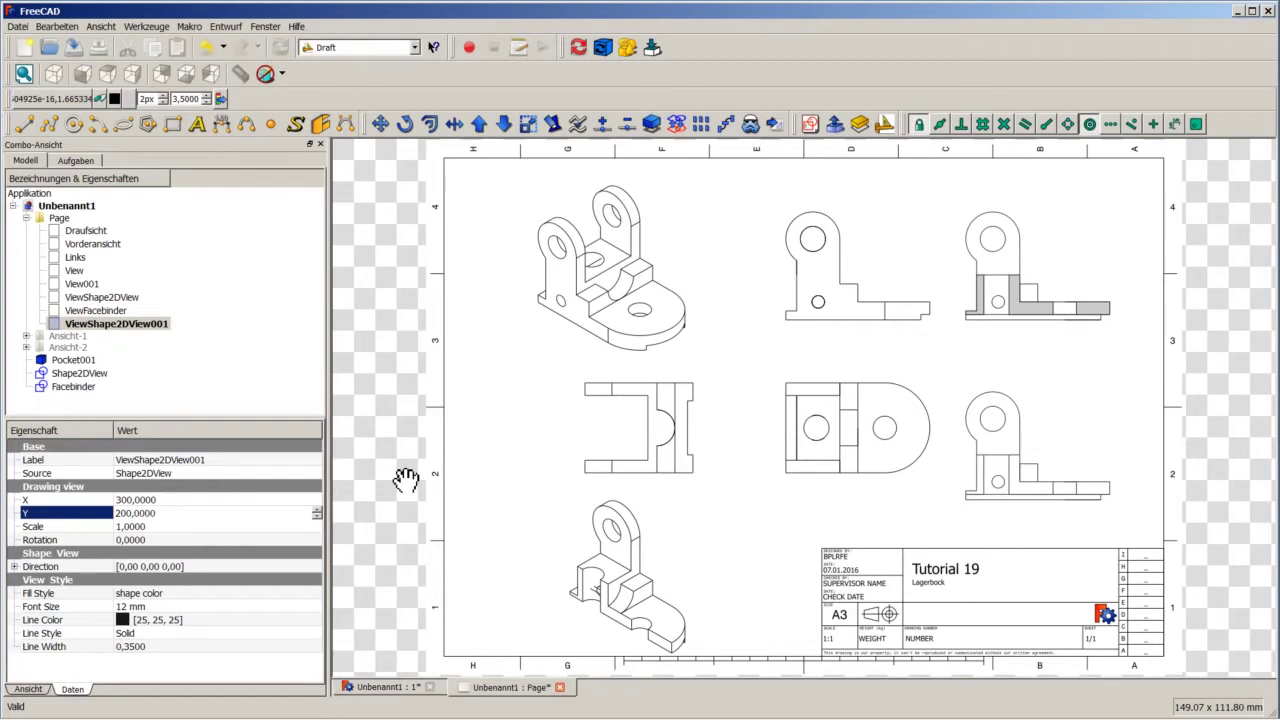
pyautogui.click(190, 513)
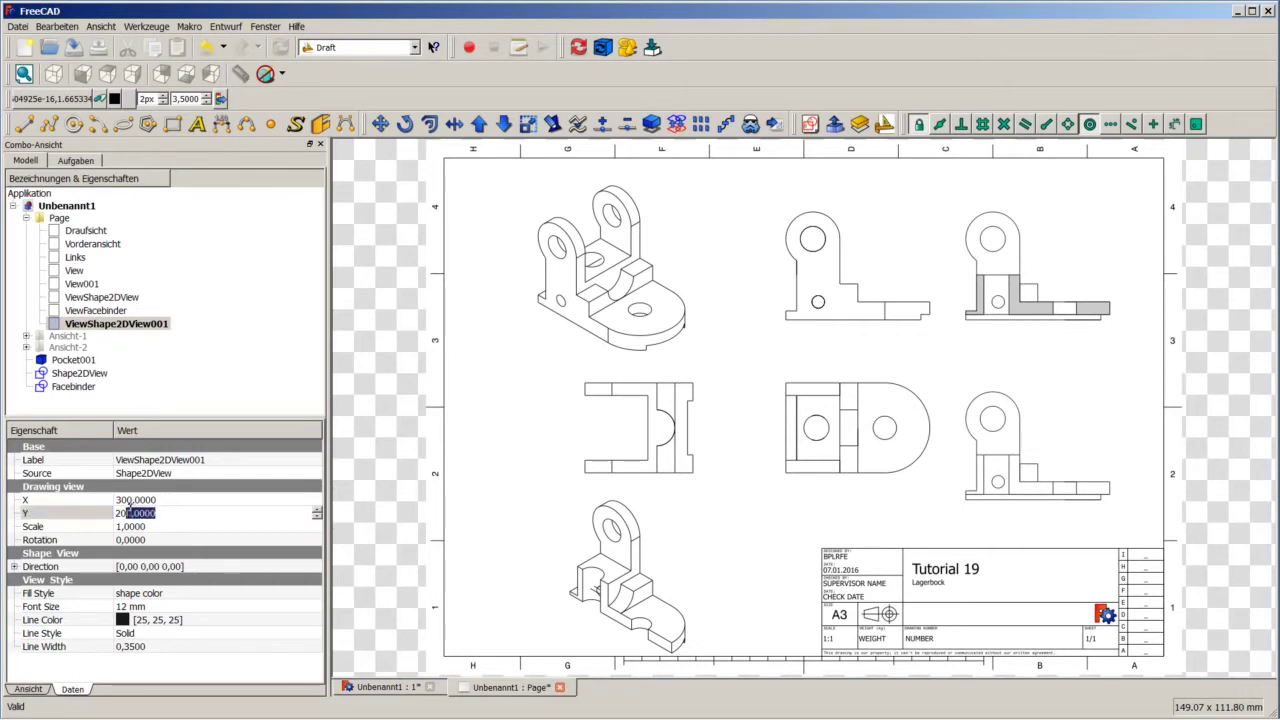
pyautogui.write('190')
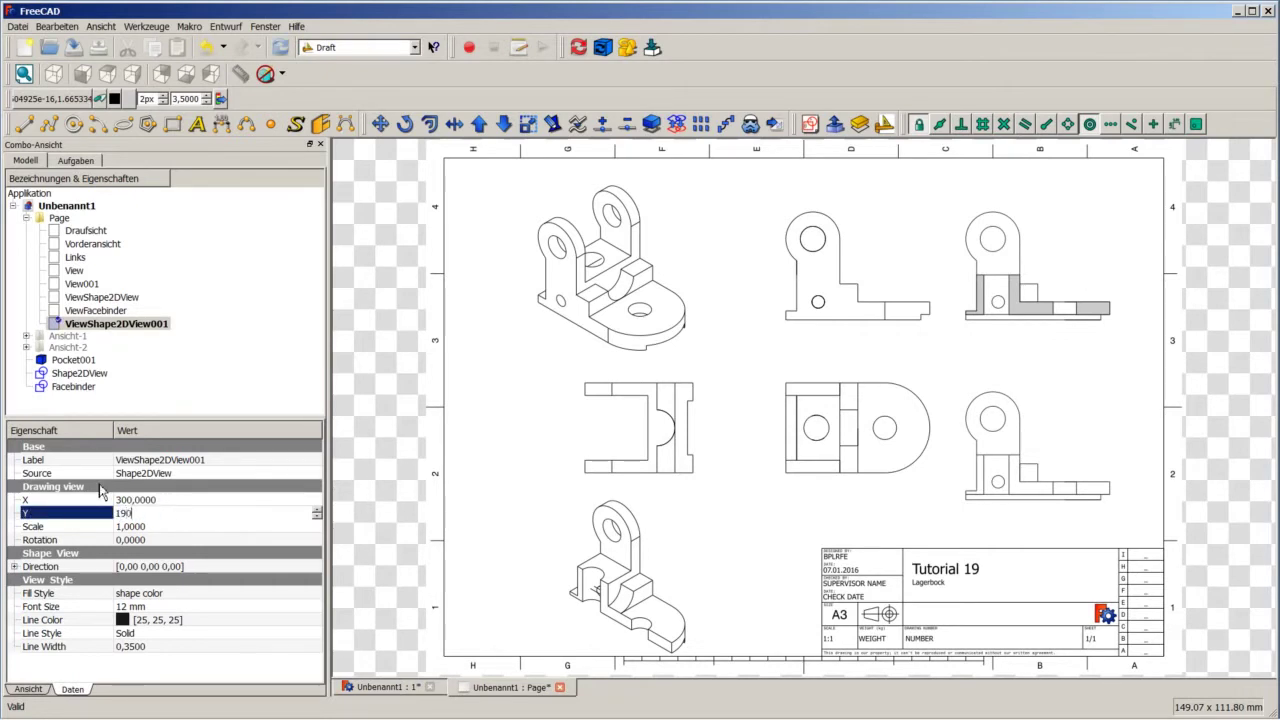
pyautogui.press('Return')
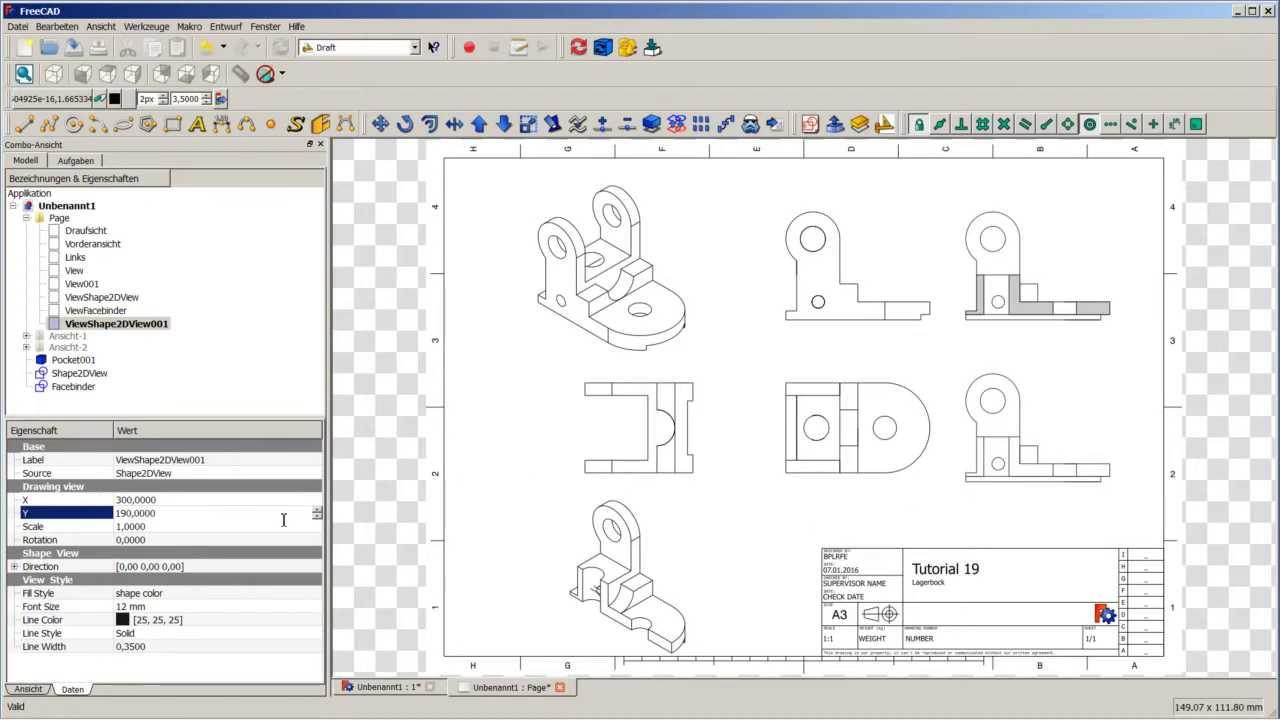
pyautogui.click(391, 494)
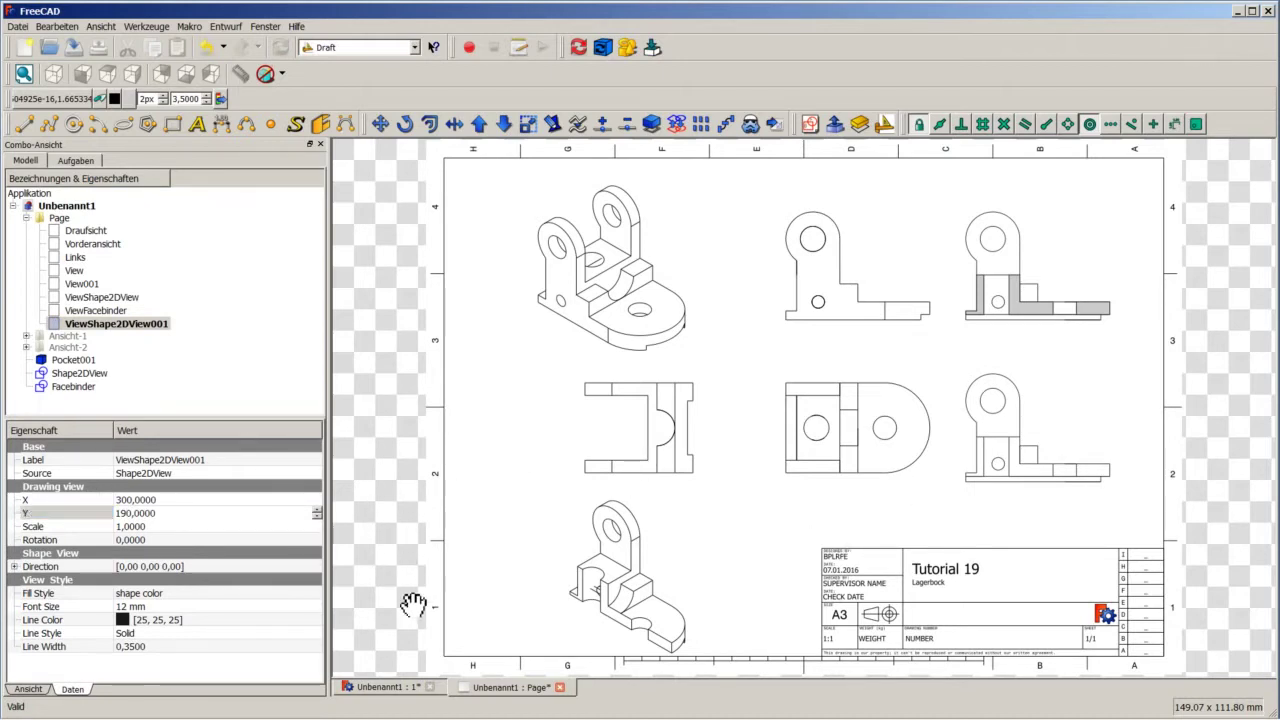
pyautogui.click(405, 688)
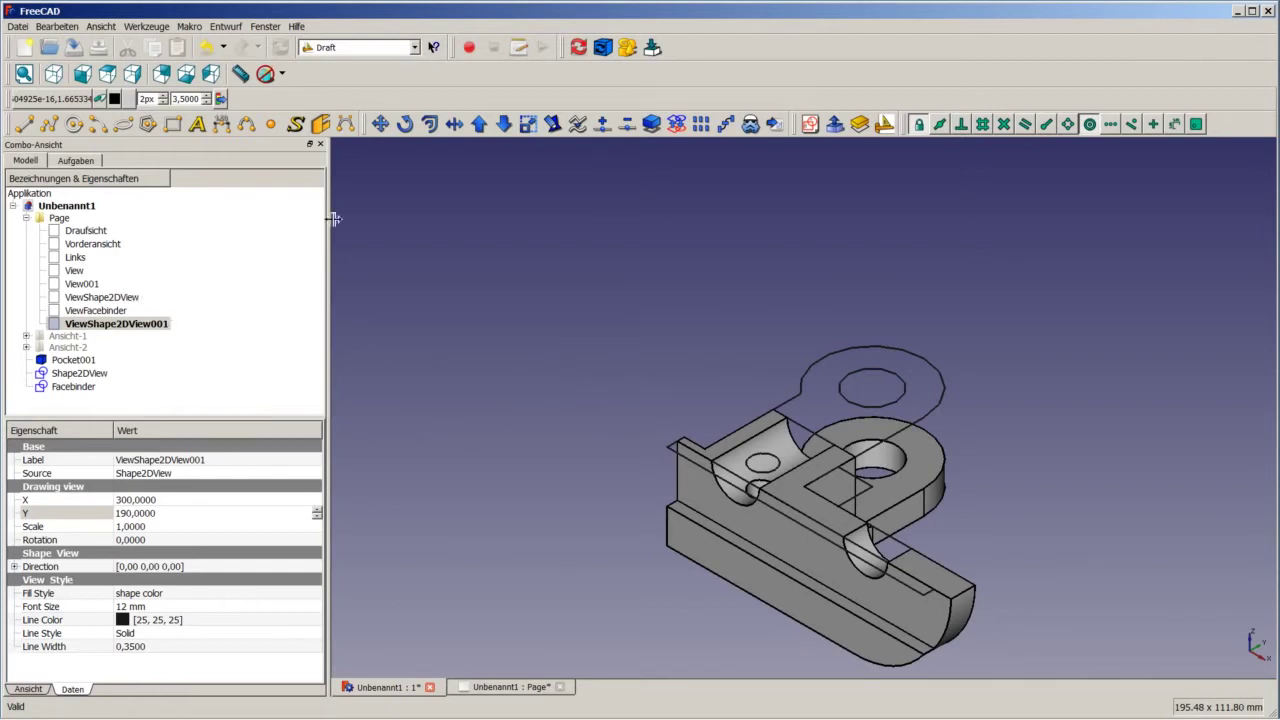
# Step: Switch to the Sketcher workbench and start a new sketch
pyautogui.click(371, 48)
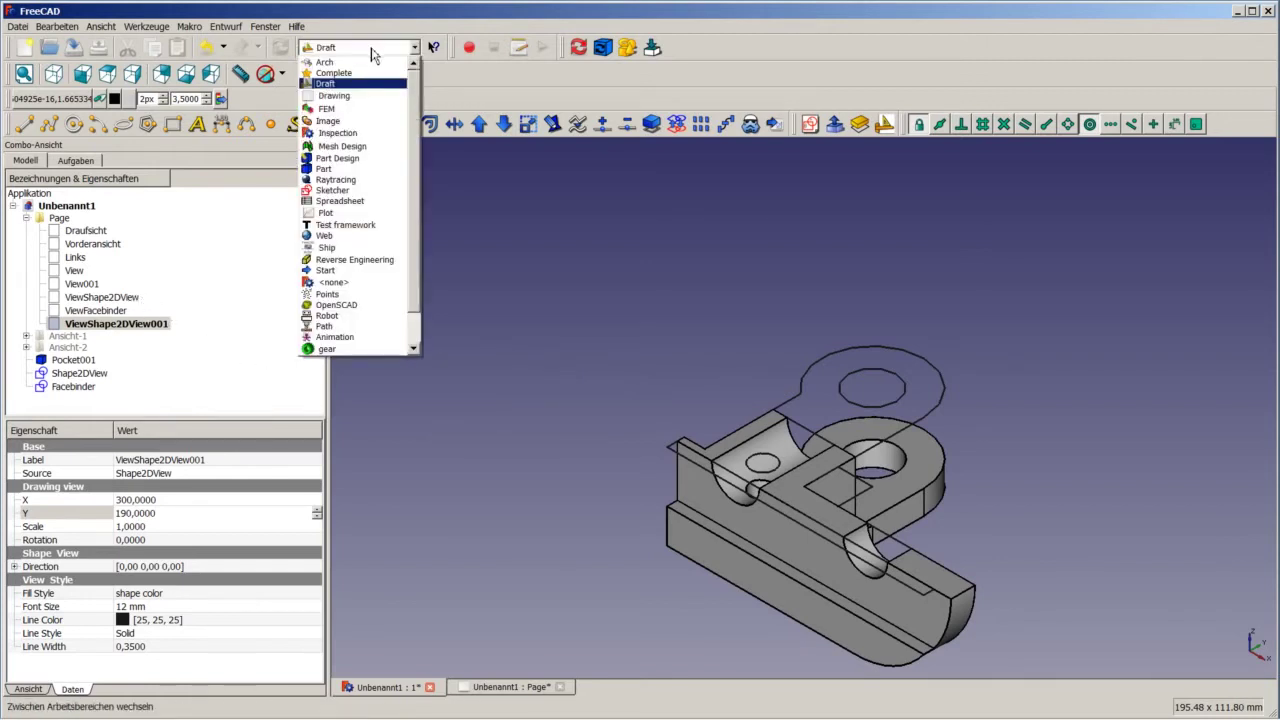
pyautogui.click(334, 190)
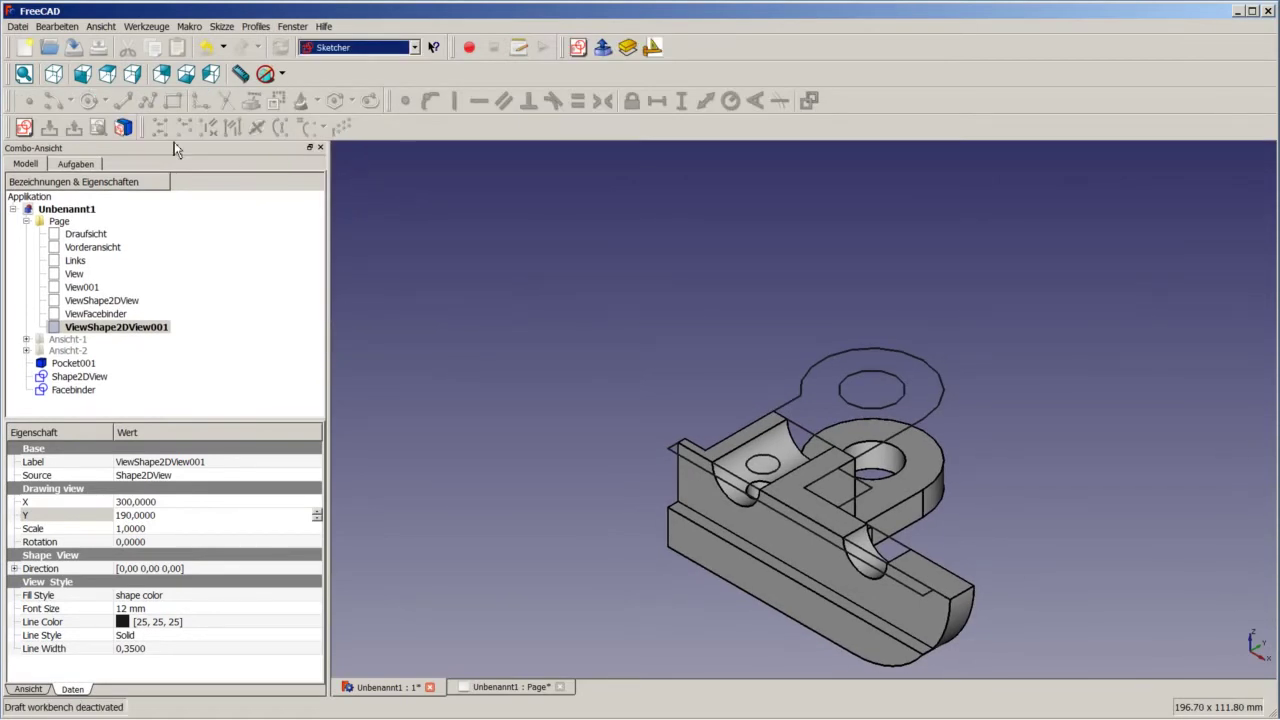
pyautogui.click(24, 127)
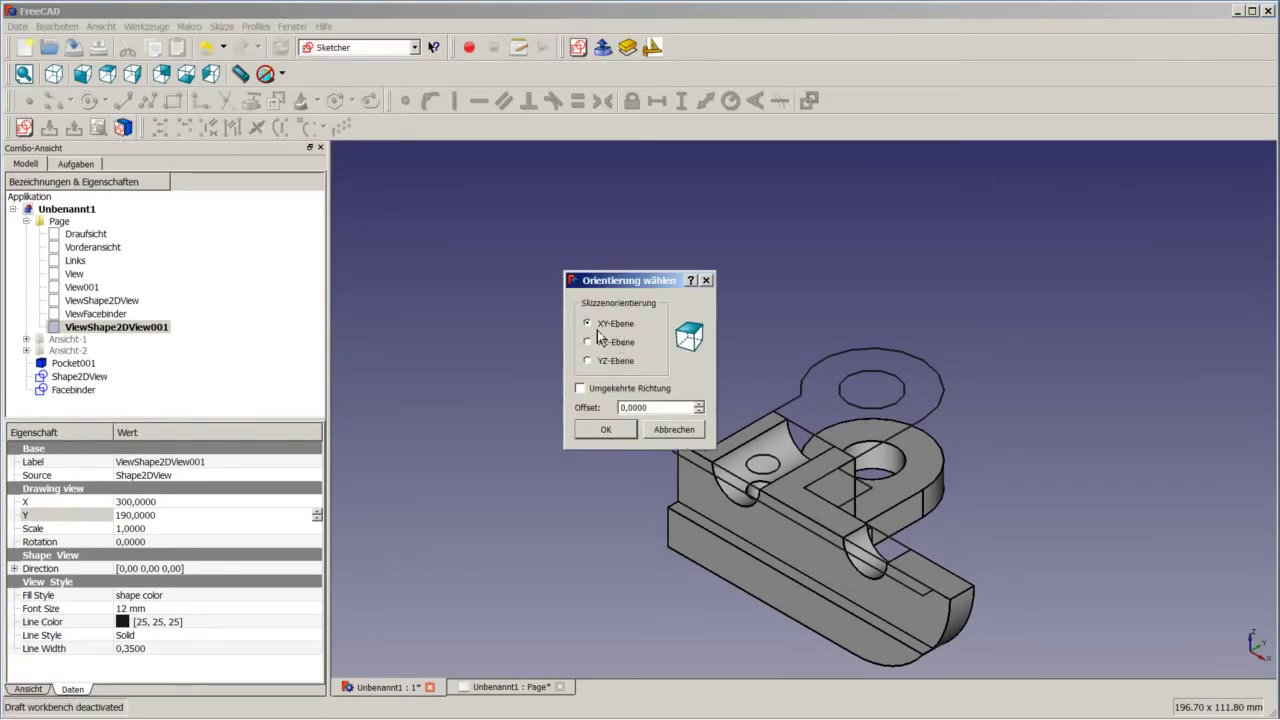
# Step: On the XY plane, draw a tall thin rectangle left of the vertical axis
pyautogui.click(605, 430)
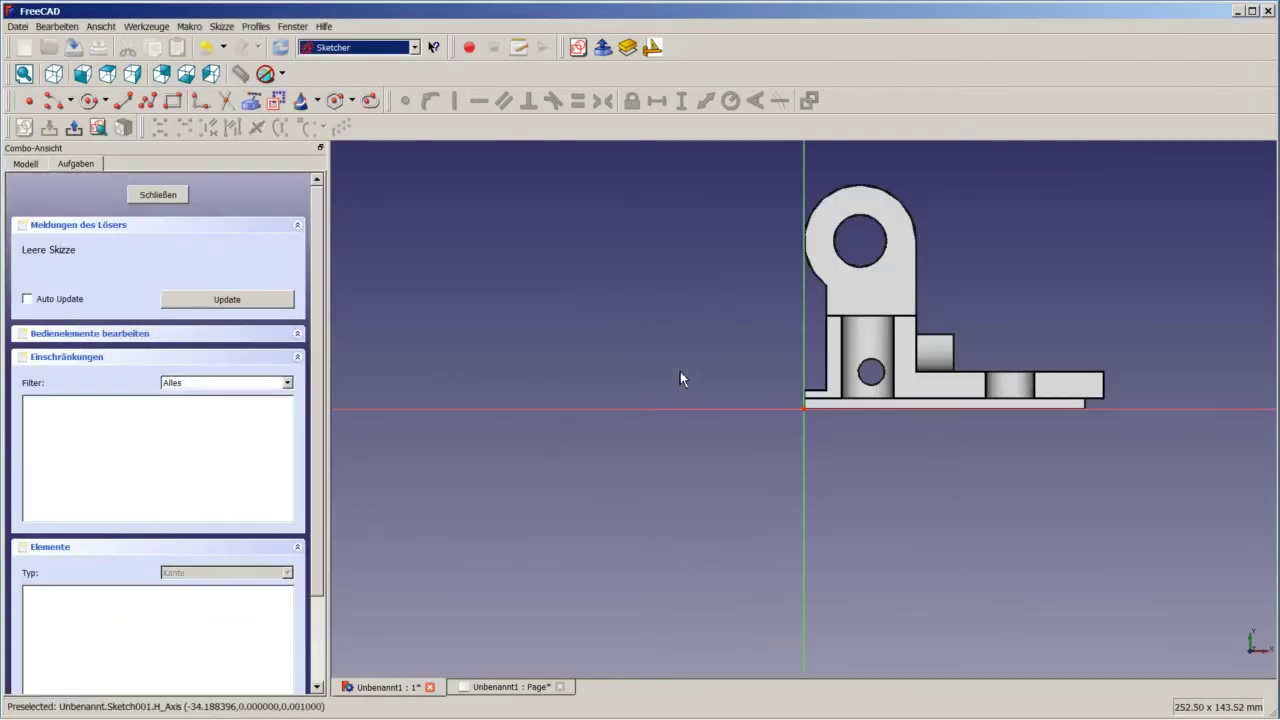
pyautogui.click(172, 101)
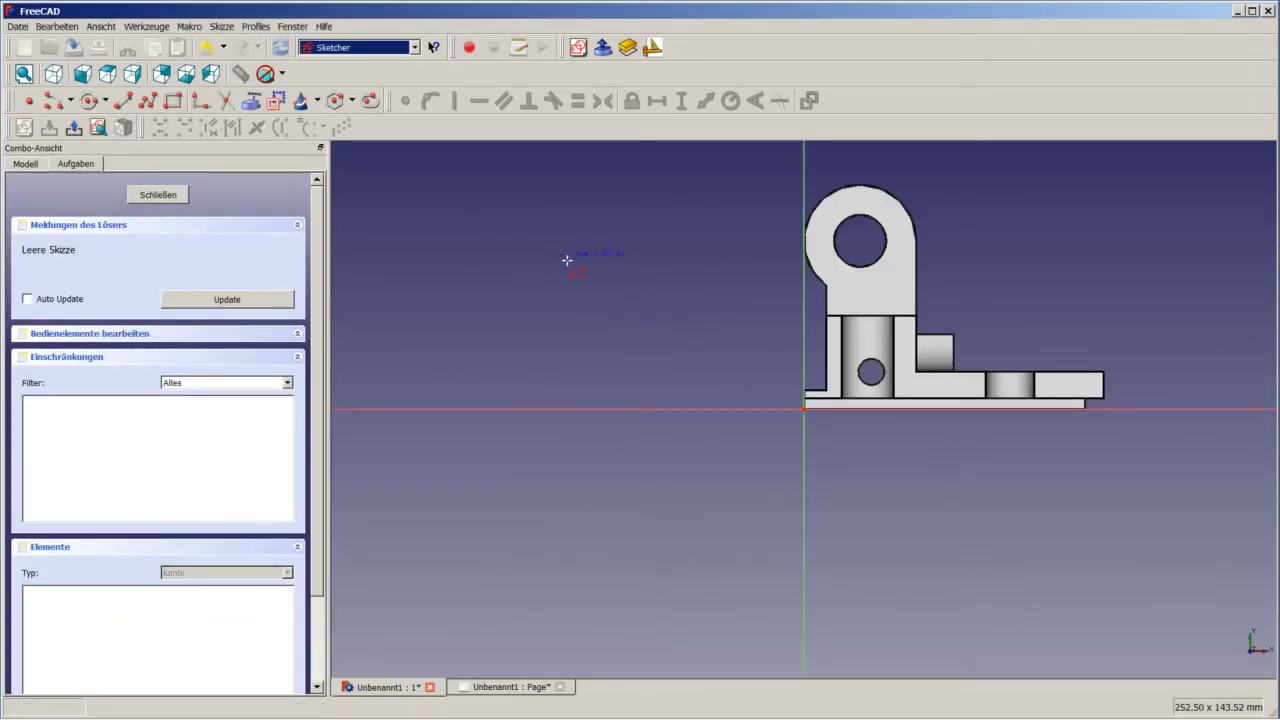
pyautogui.click(760, 407)
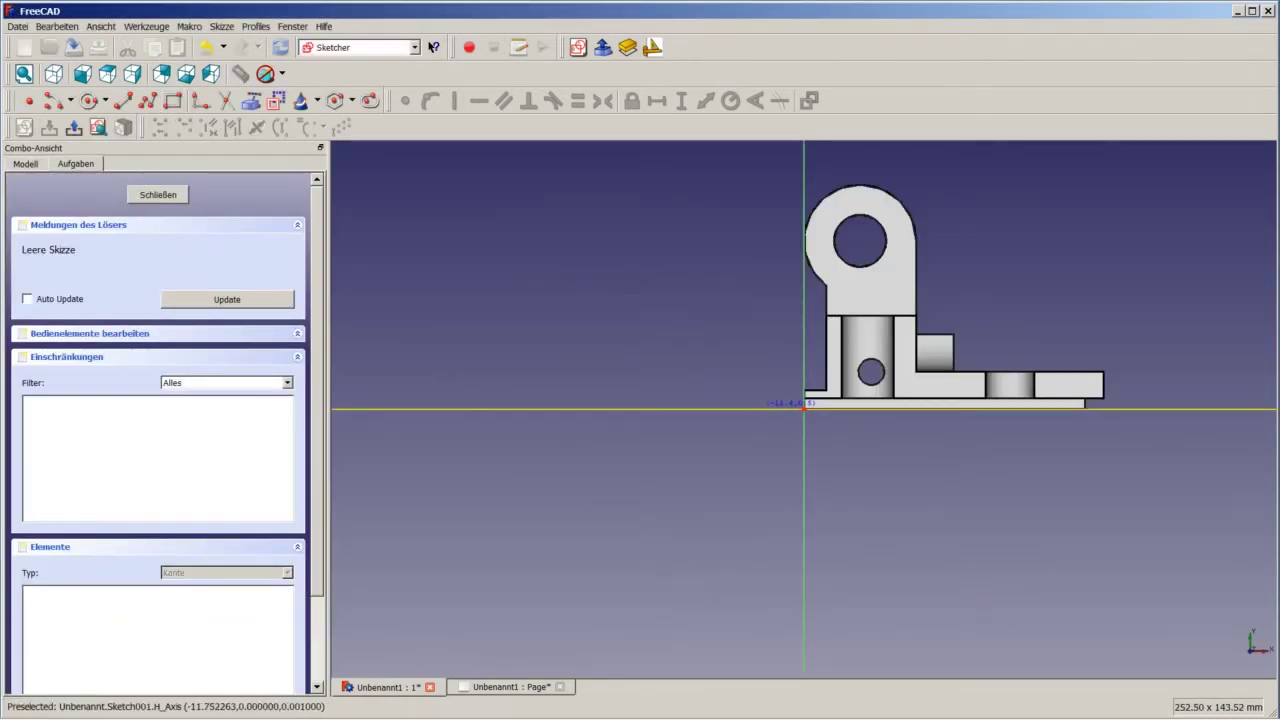
pyautogui.click(778, 172)
pyautogui.scroll(2, 797, 375)
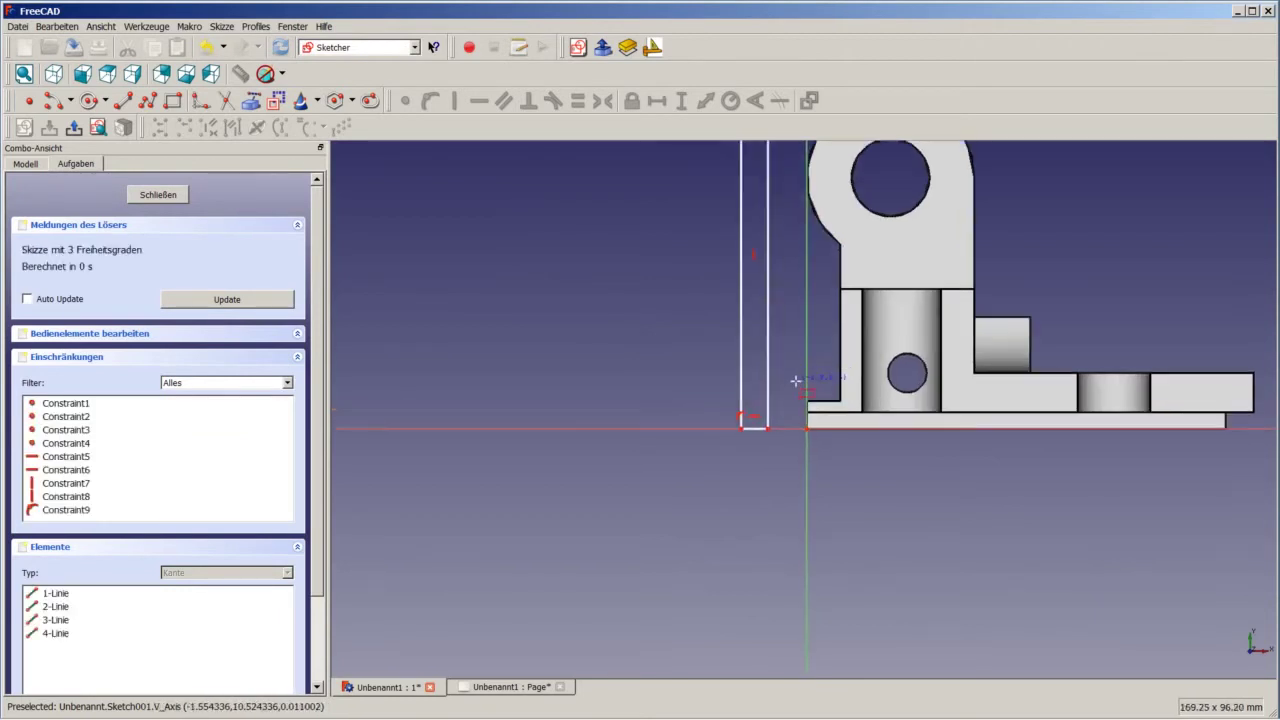
pyautogui.scroll(2, 797, 375)
pyautogui.scroll(-3, 738, 452)
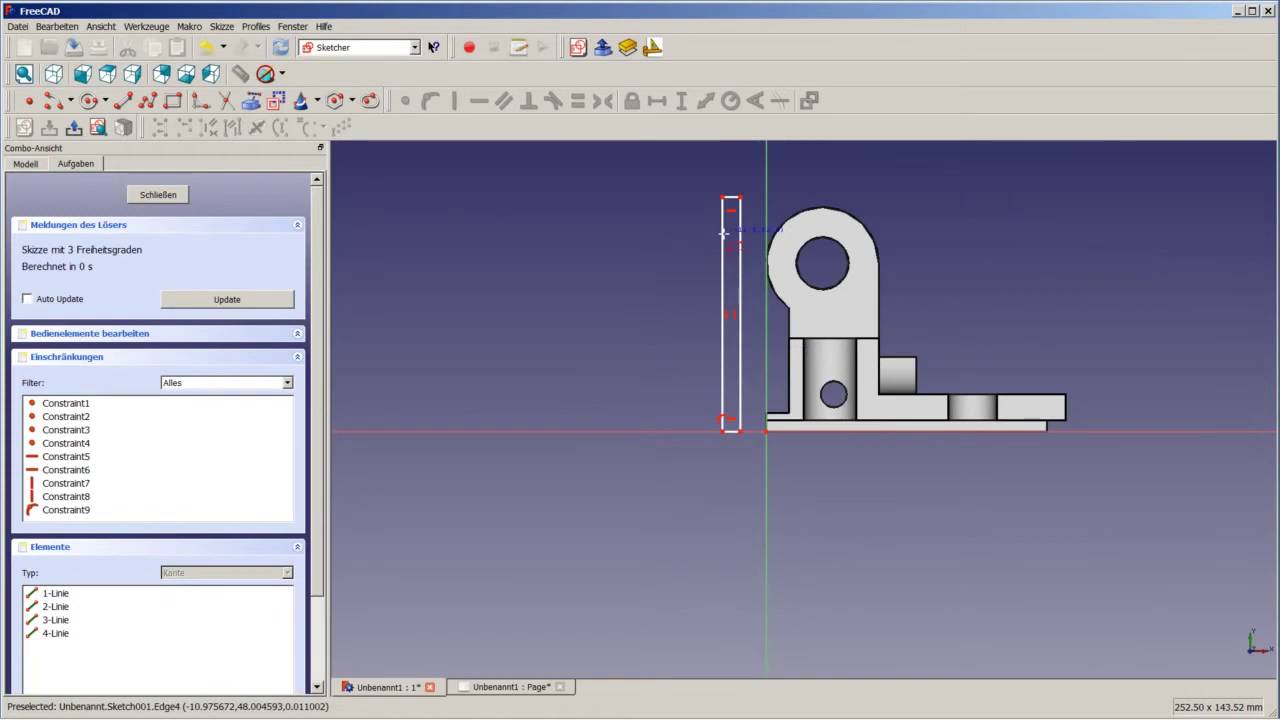
pyautogui.scroll(3, 766, 428)
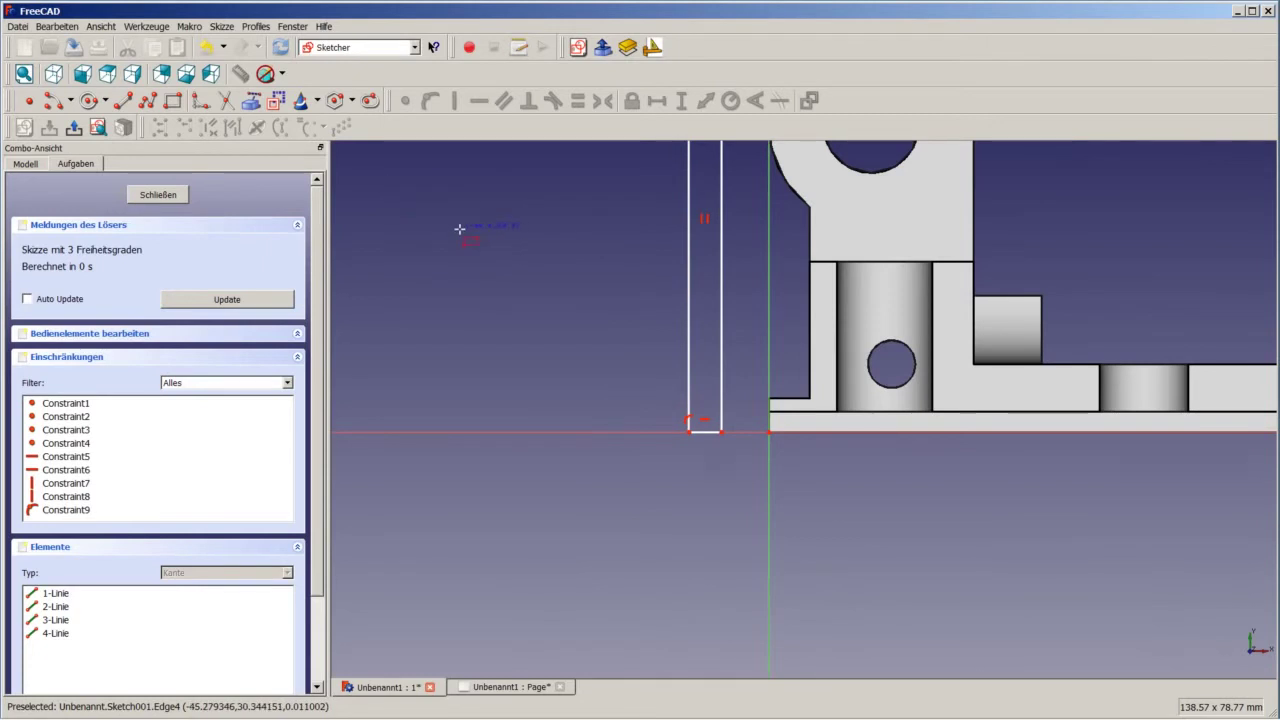
pyautogui.scroll(2, 740, 450)
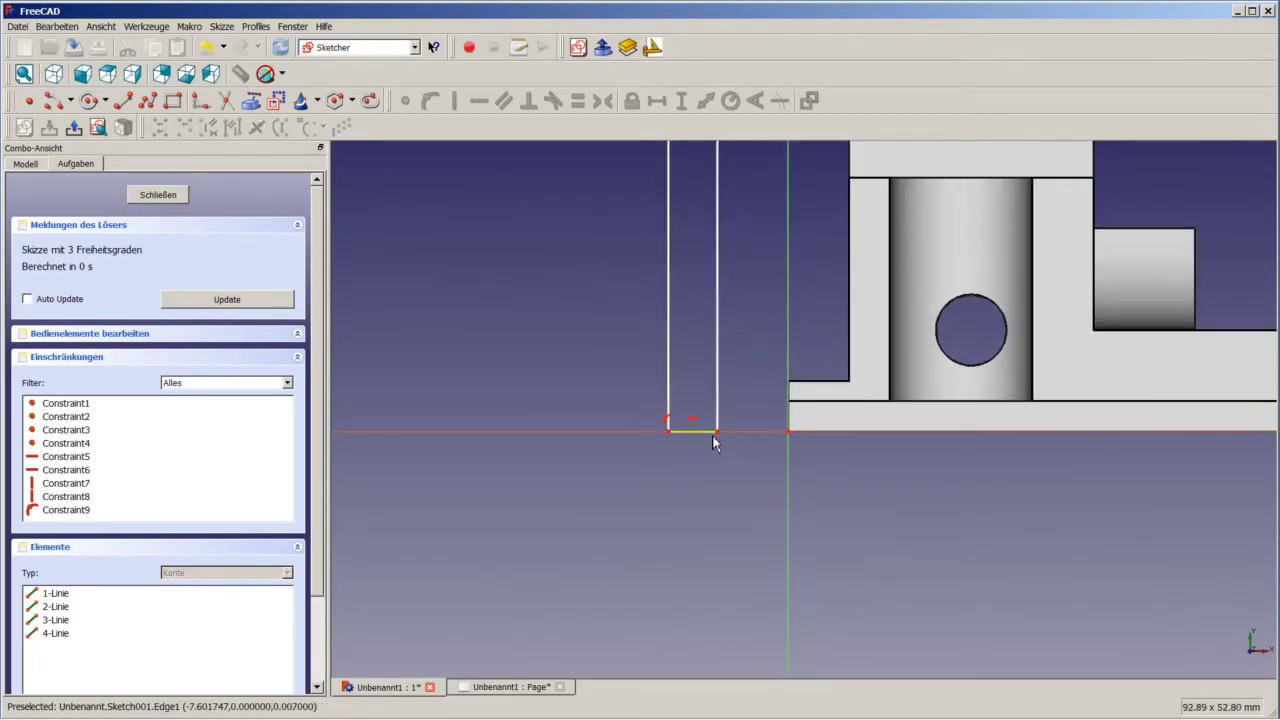
# Step: Constrain the rectangle's bottom edge to 2 mm wide
pyautogui.click(694, 432)
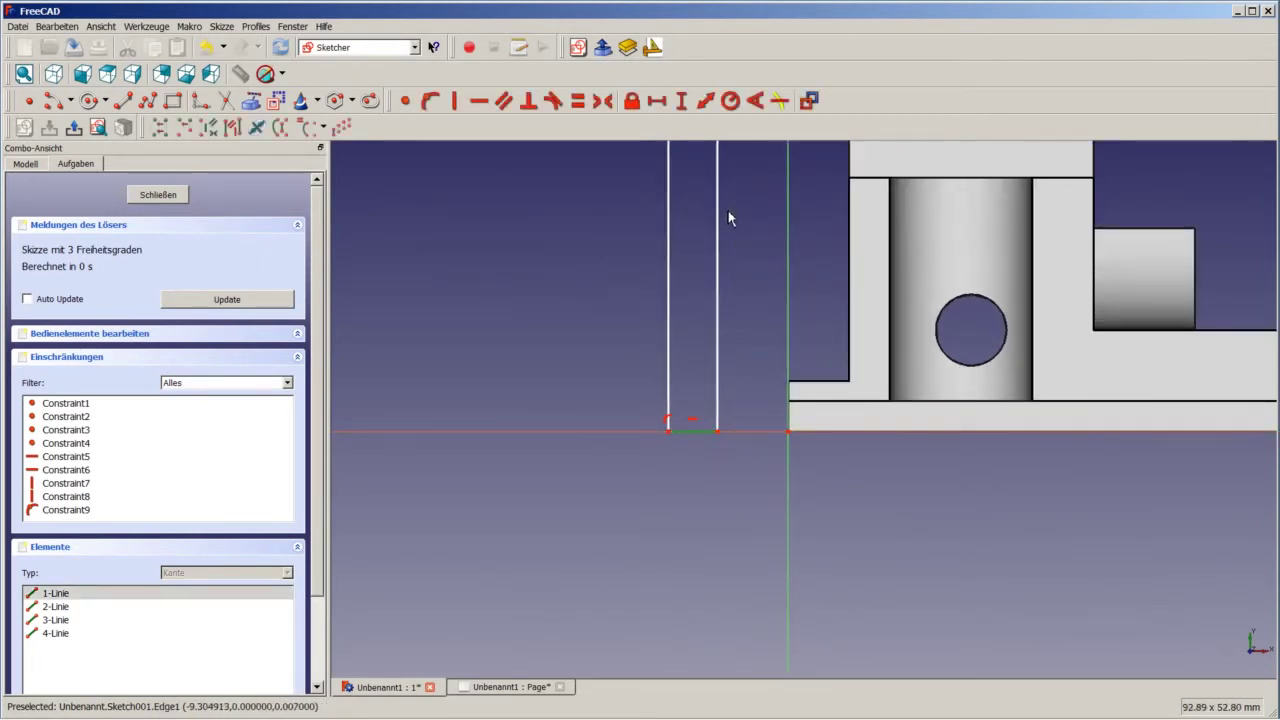
pyautogui.click(657, 101)
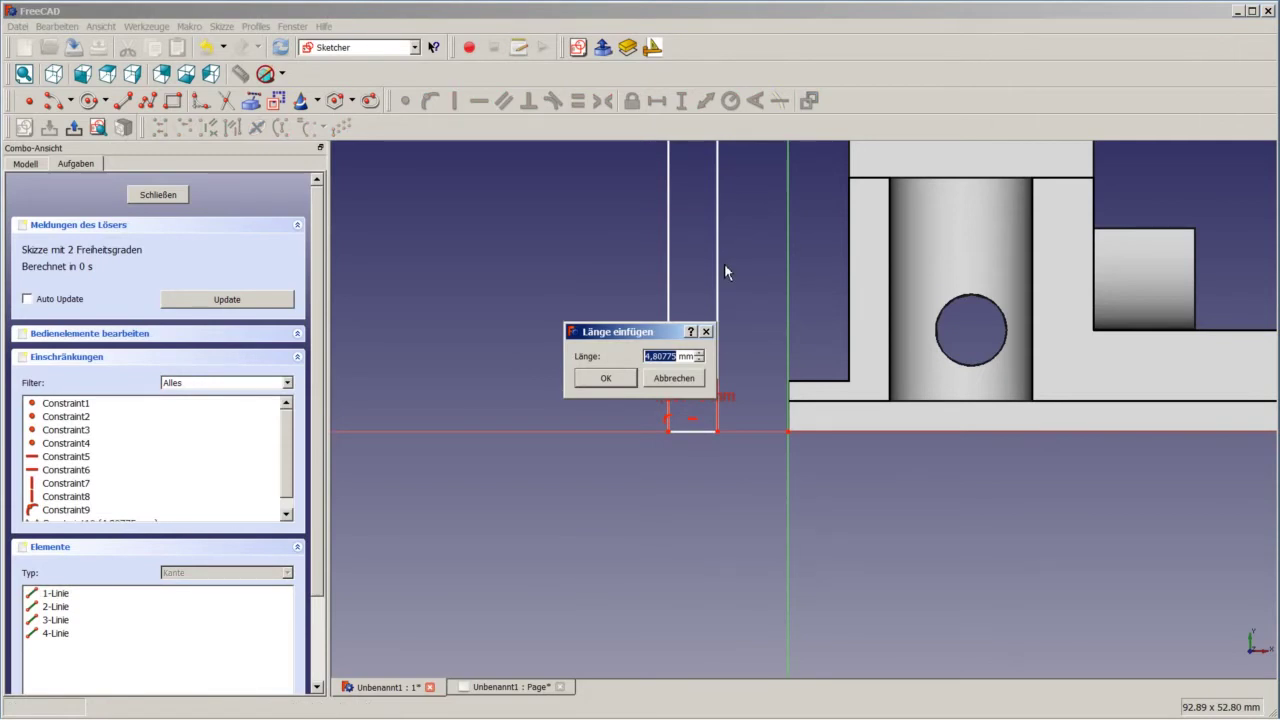
pyautogui.write('2')
pyautogui.press('Return')
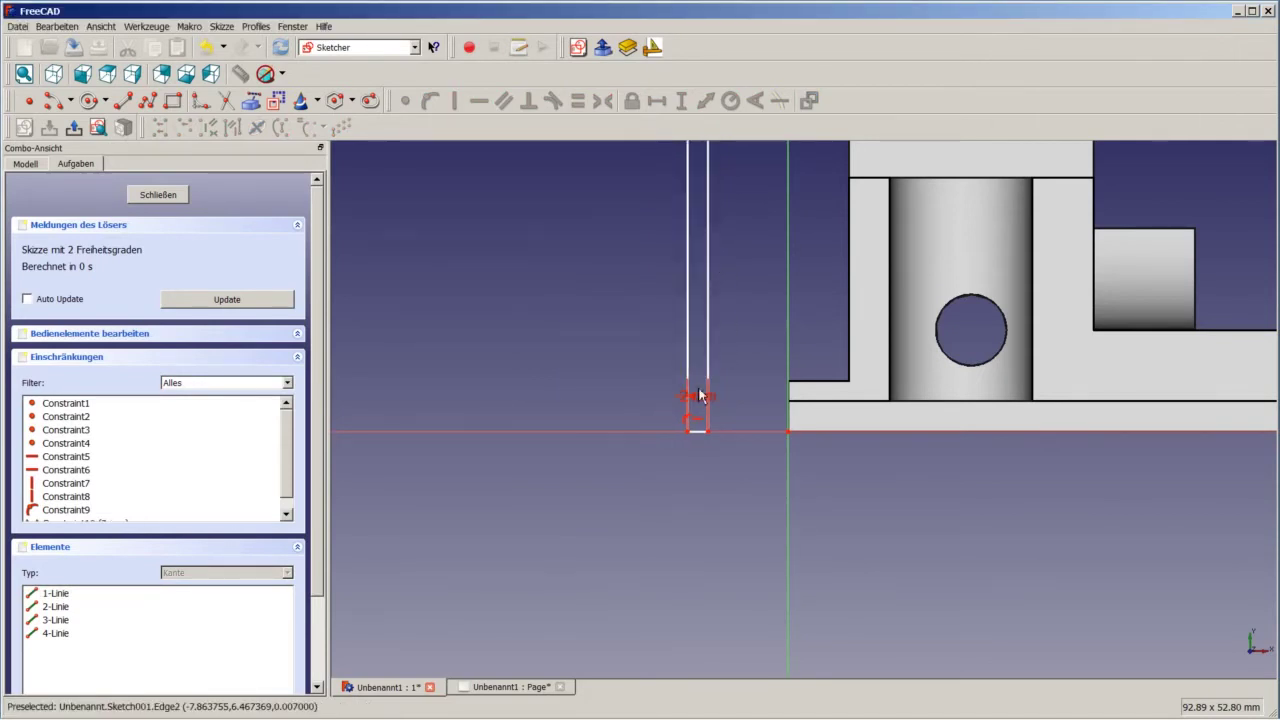
pyautogui.moveTo(698, 396); pyautogui.dragTo(640, 505)
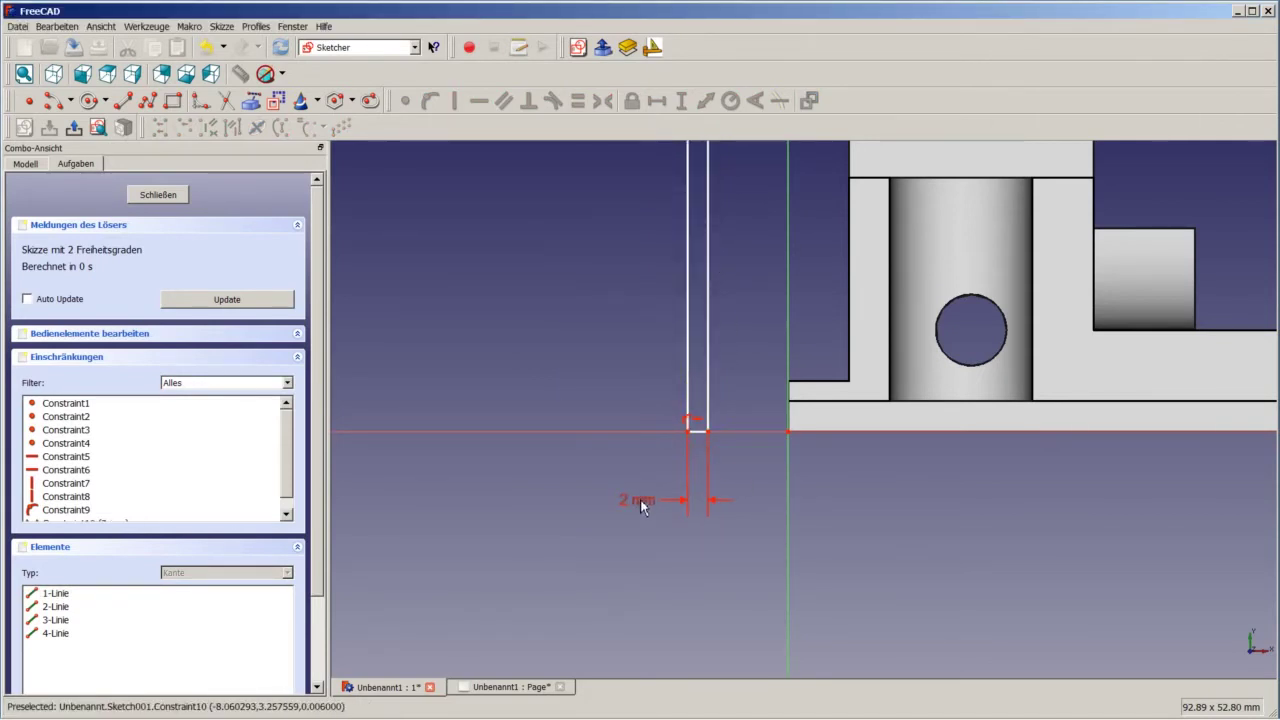
# Step: Fix the rectangle's left edge 1 mm from the vertical axis and close the sketch
pyautogui.click(791, 432)
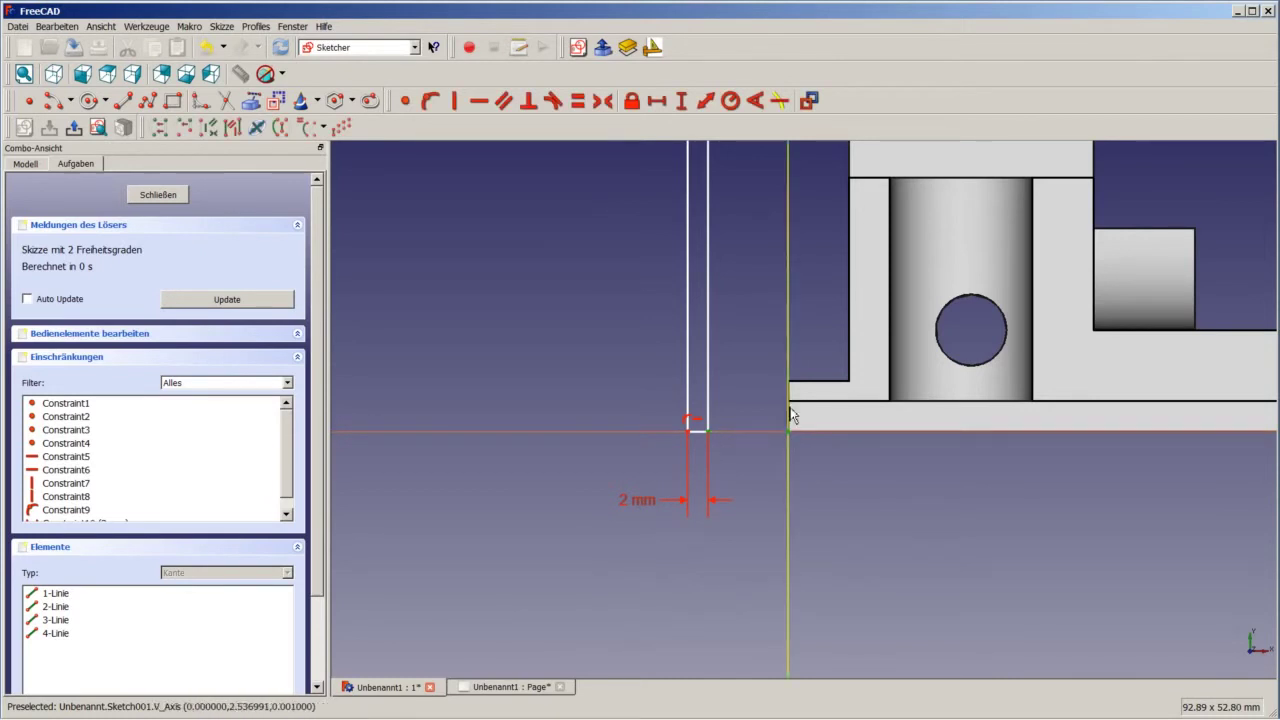
pyautogui.click(692, 150)
pyautogui.click(656, 100)
pyautogui.write('1')
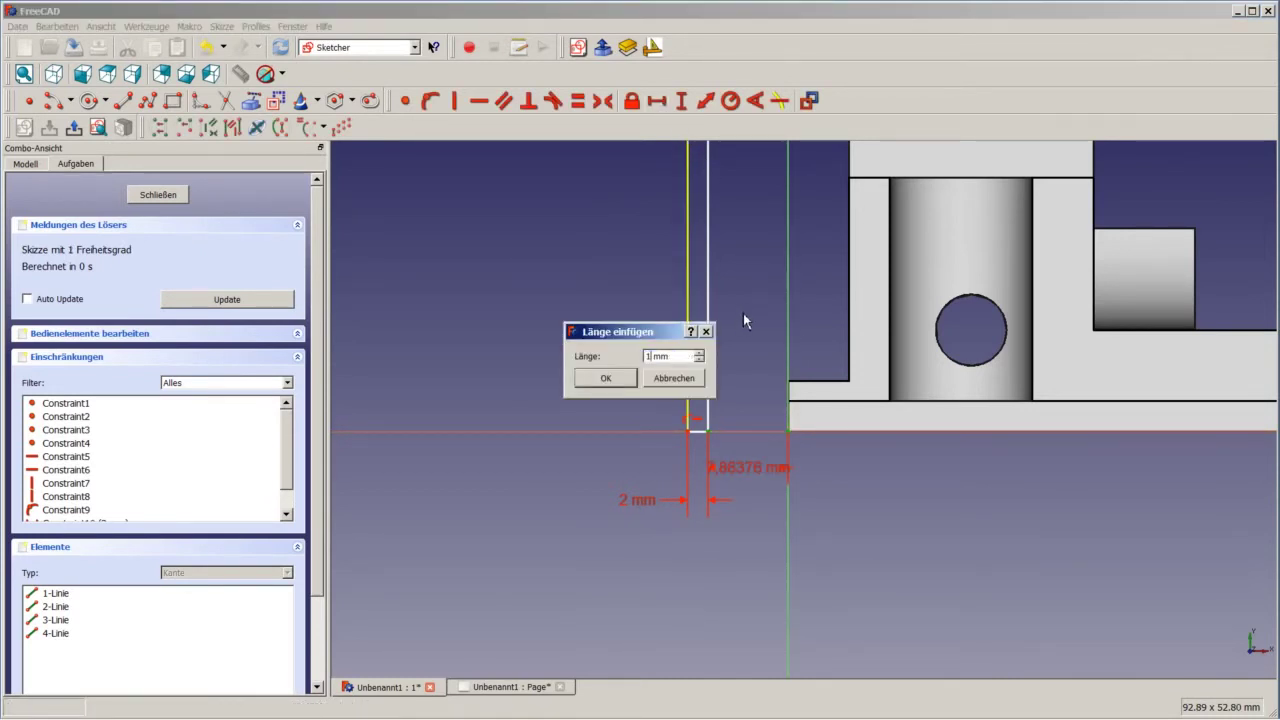
pyautogui.press('Return')
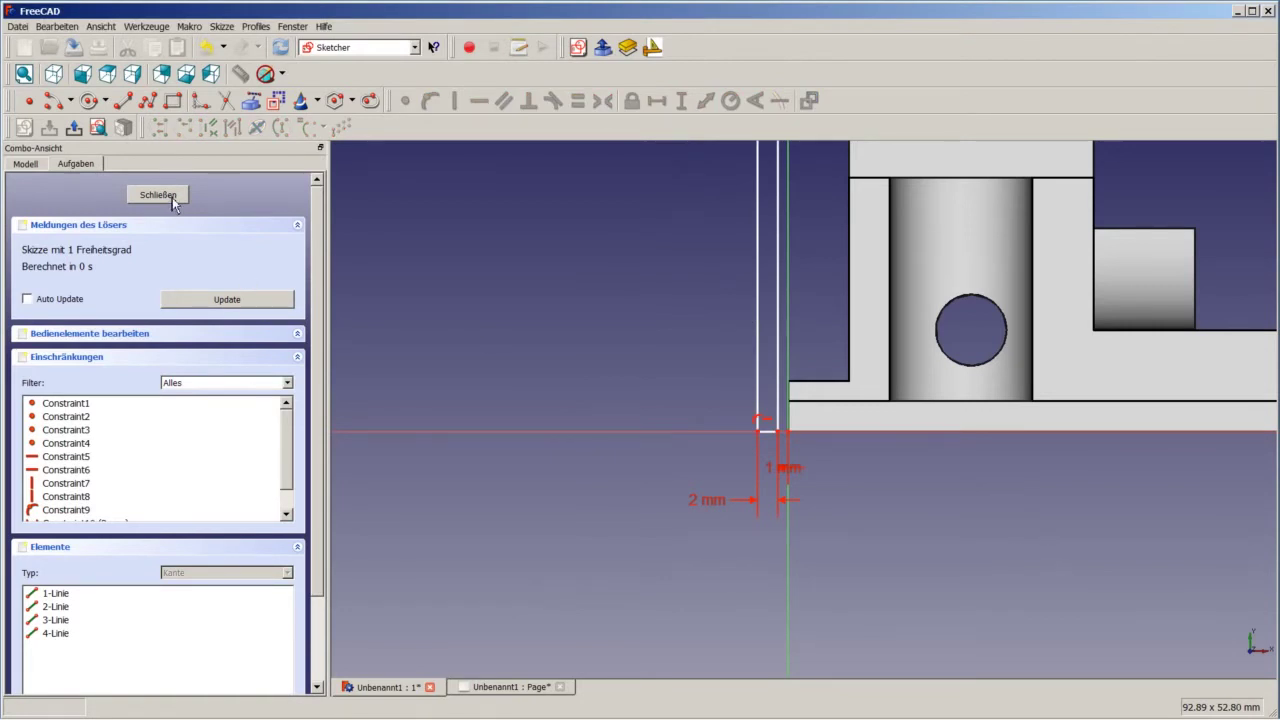
pyautogui.click(172, 196)
# Step: Tilt the view into perspective and switch to the Part Design workbench
pyautogui.moveTo(669, 367); pyautogui.dragTo(716, 333, button='middle')
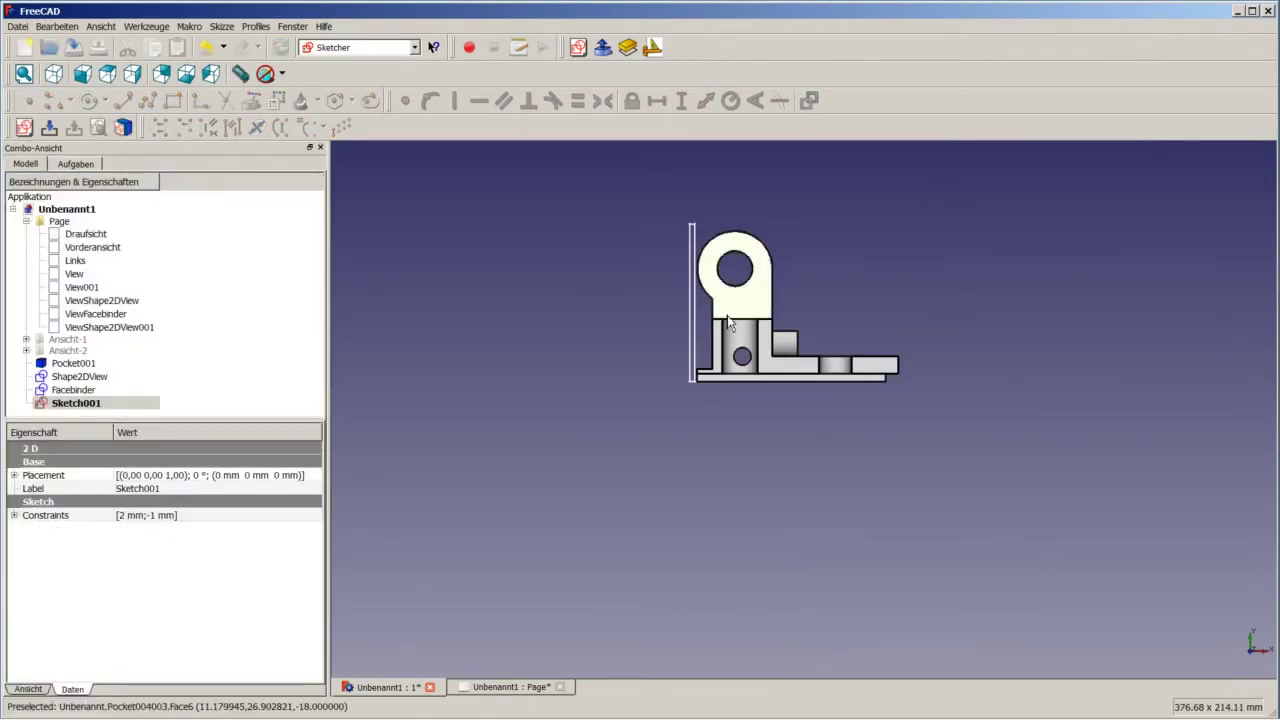
pyautogui.scroll(1, 716, 335)
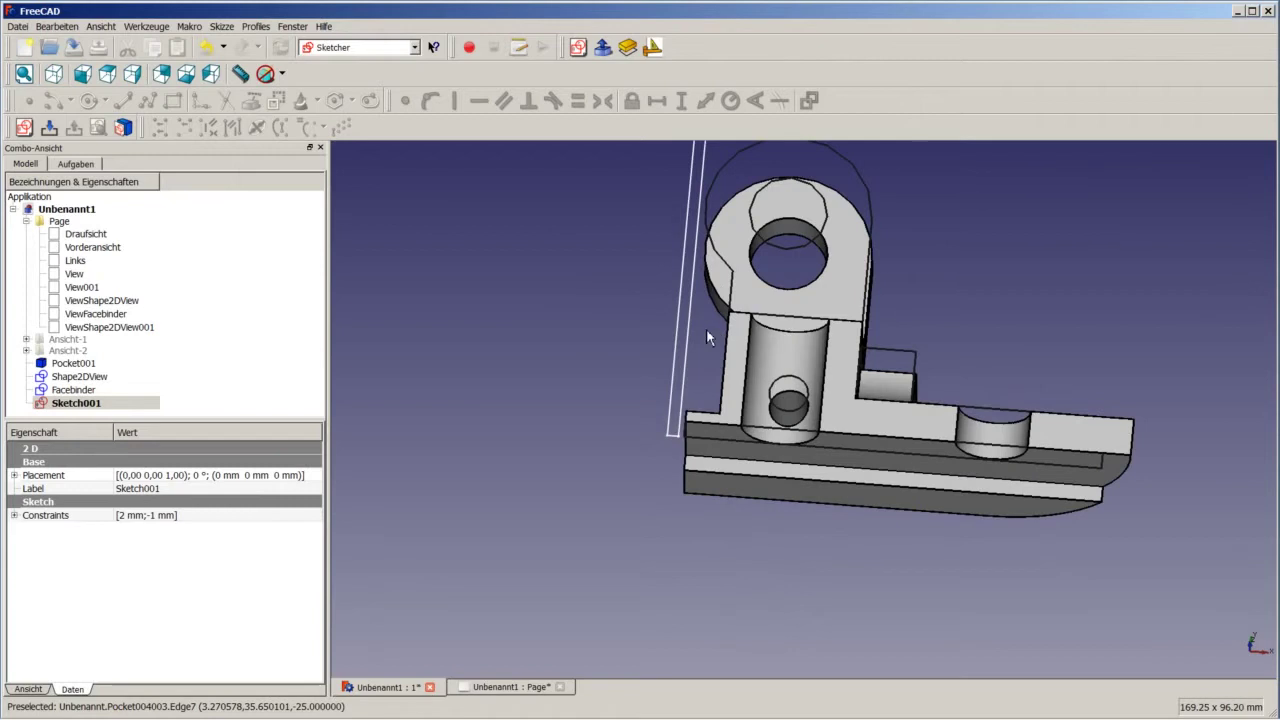
pyautogui.click(342, 50)
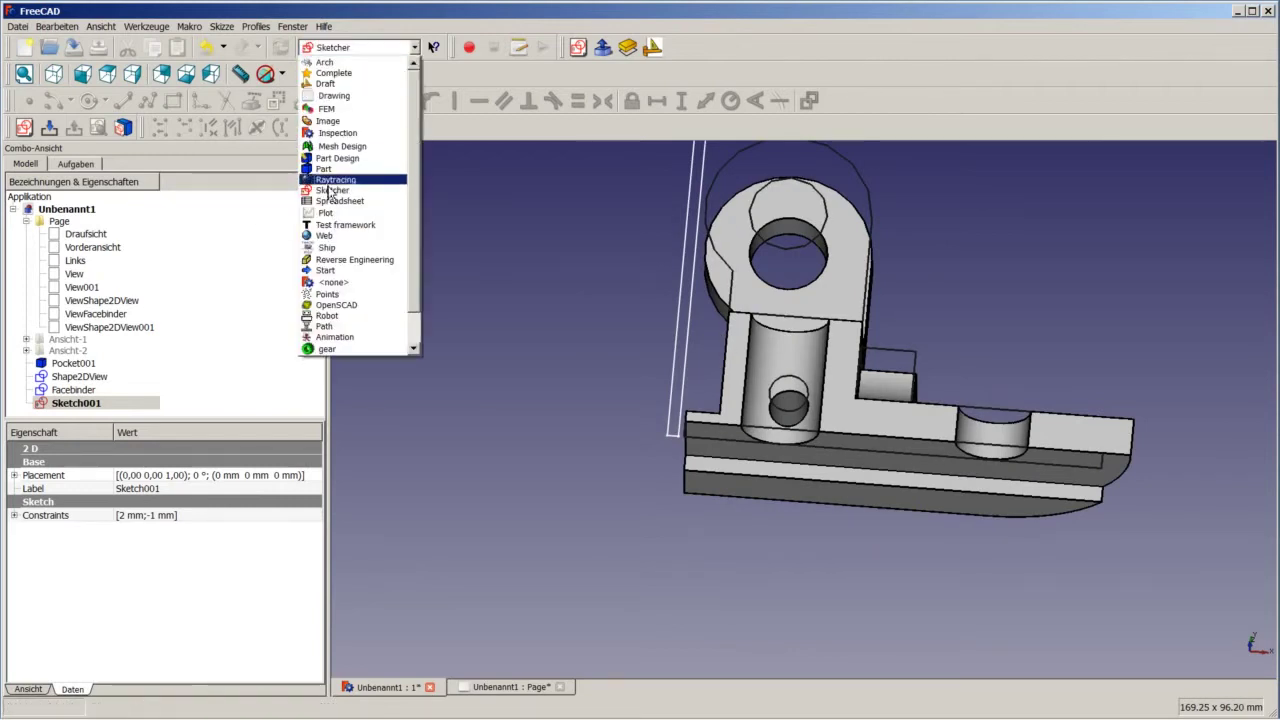
pyautogui.click(342, 166)
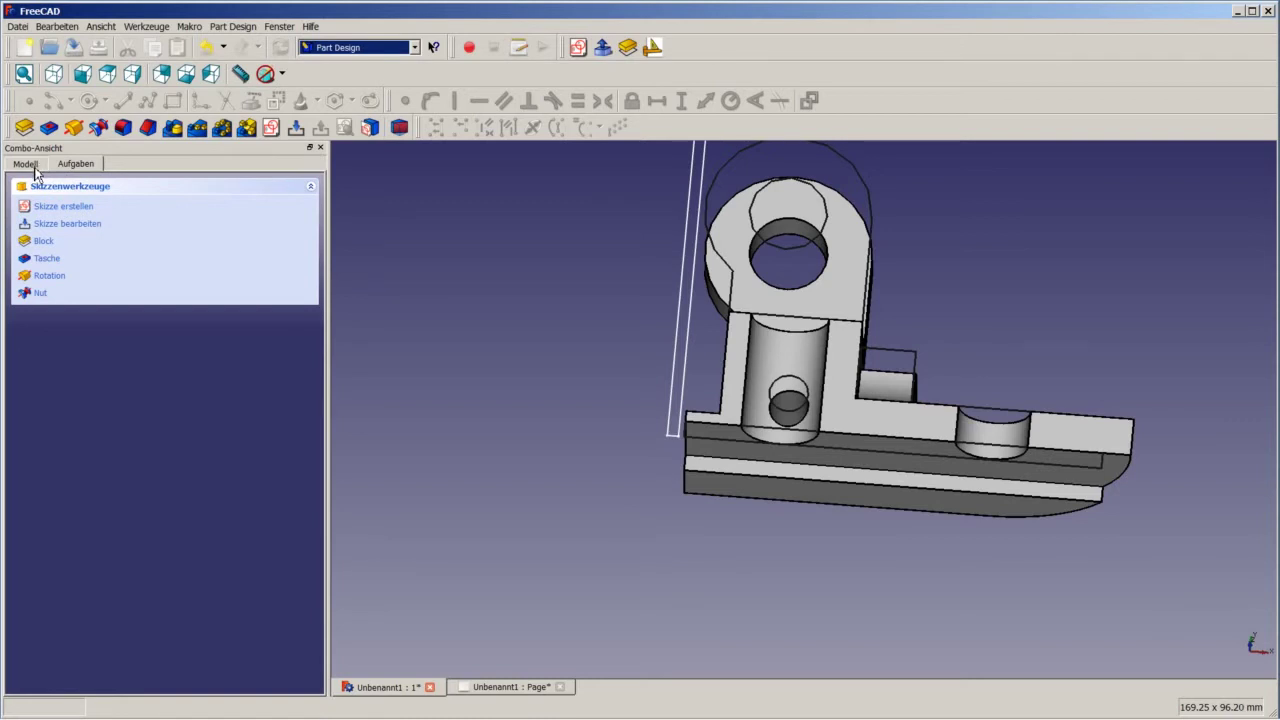
# Step: Pad Sketch001 10 mm symmetrically about its plane, then select the Pad
pyautogui.click(24, 127)
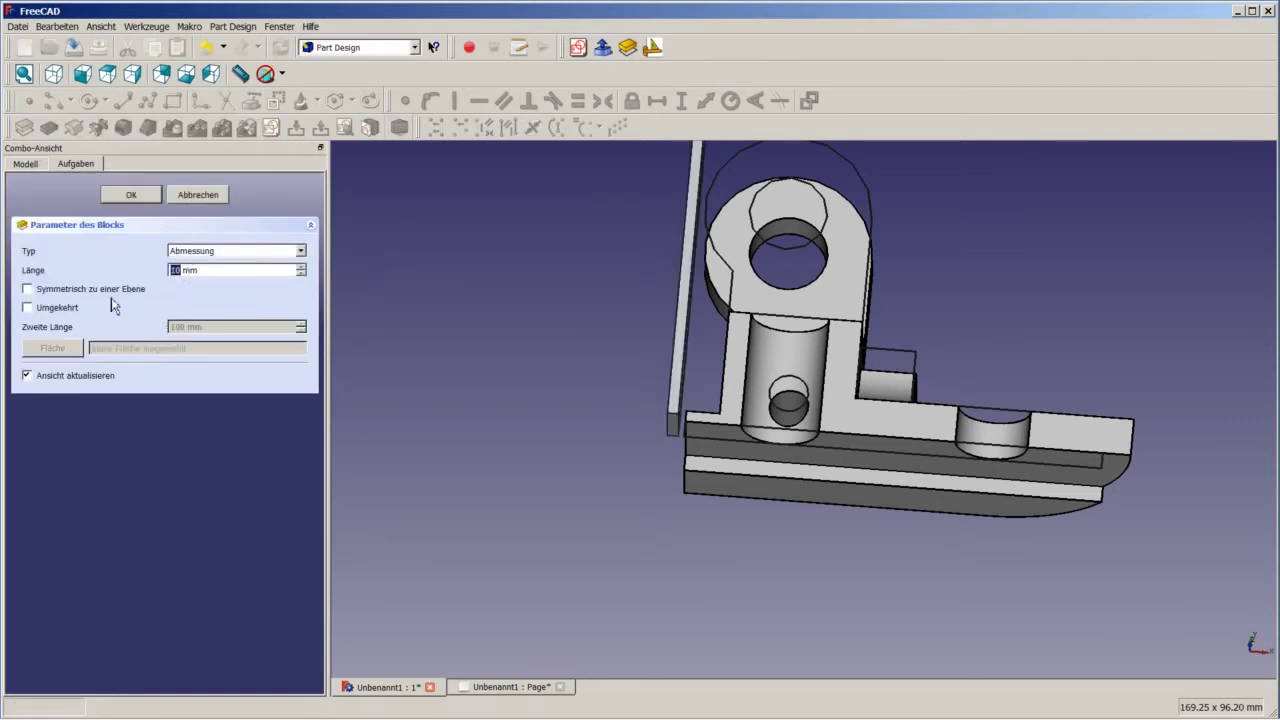
pyautogui.click(65, 290)
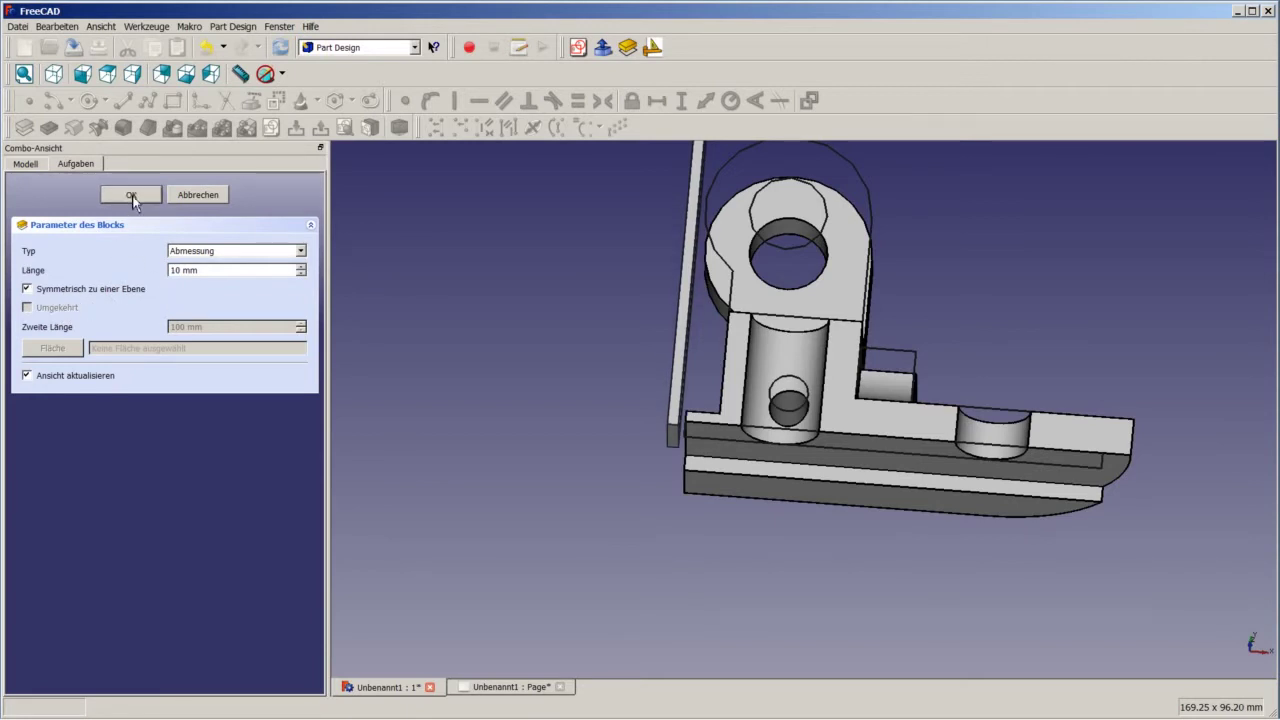
pyautogui.click(131, 195)
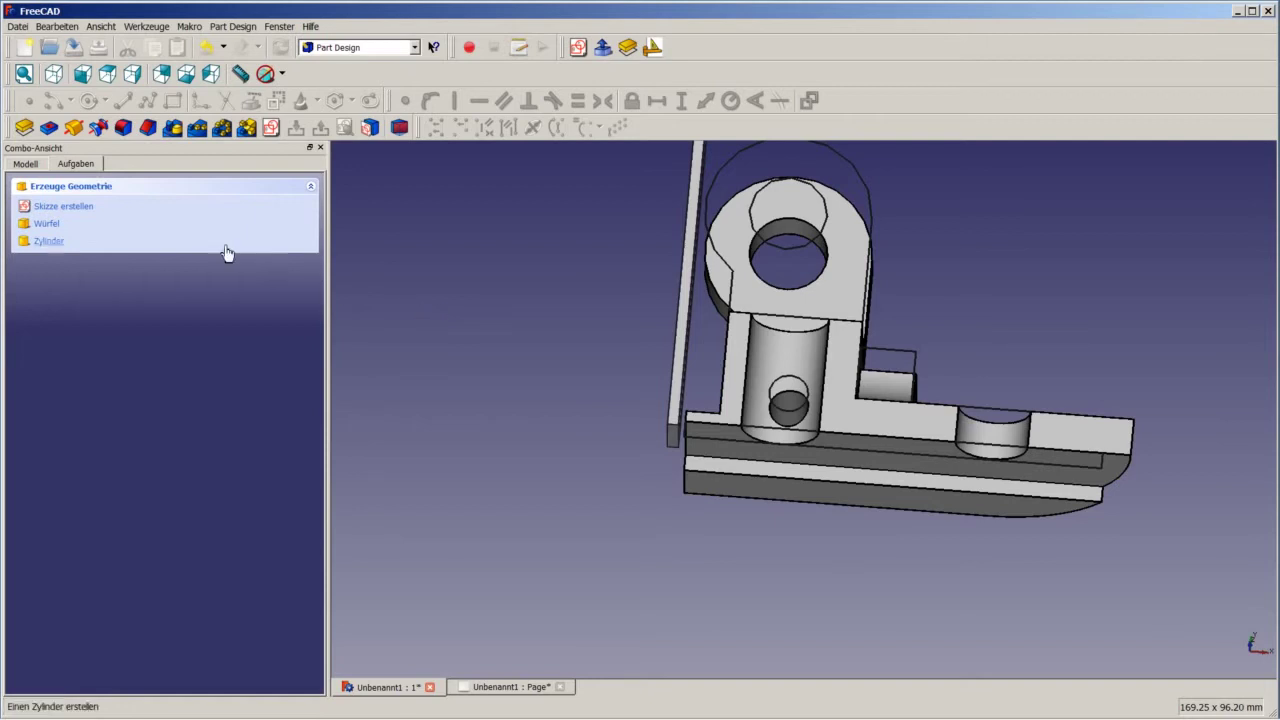
pyautogui.click(27, 164)
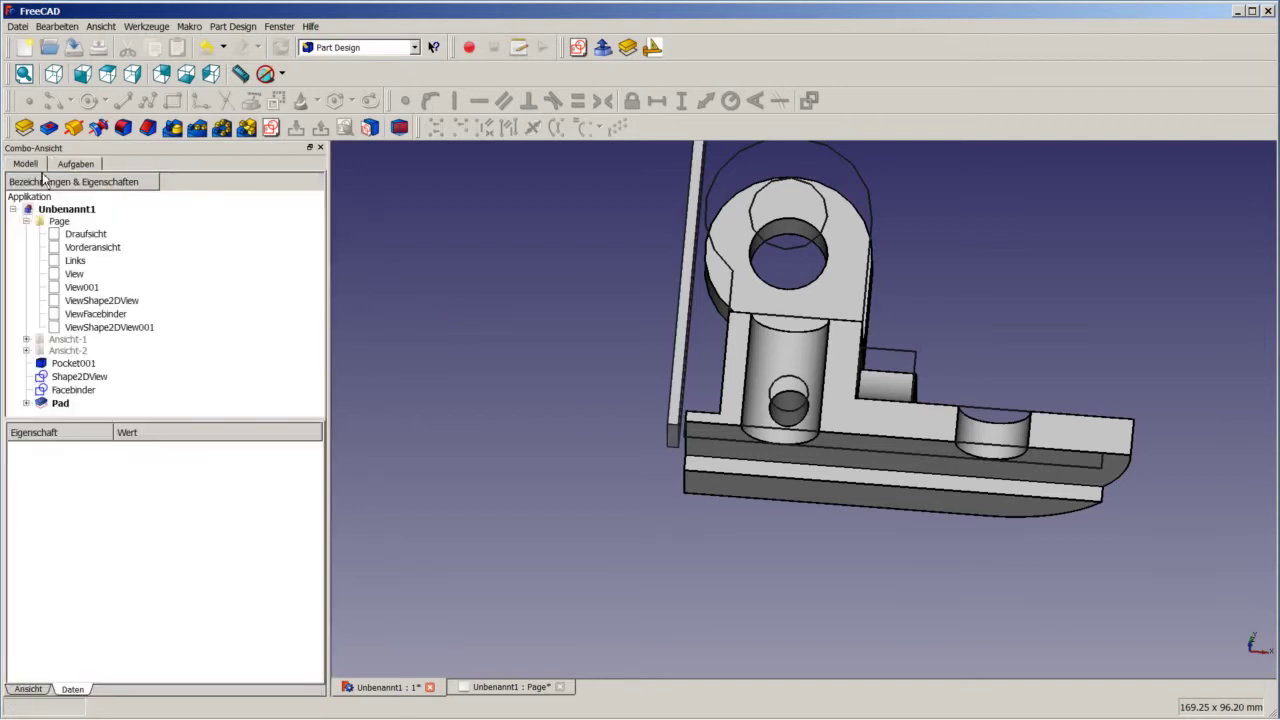
pyautogui.click(62, 404)
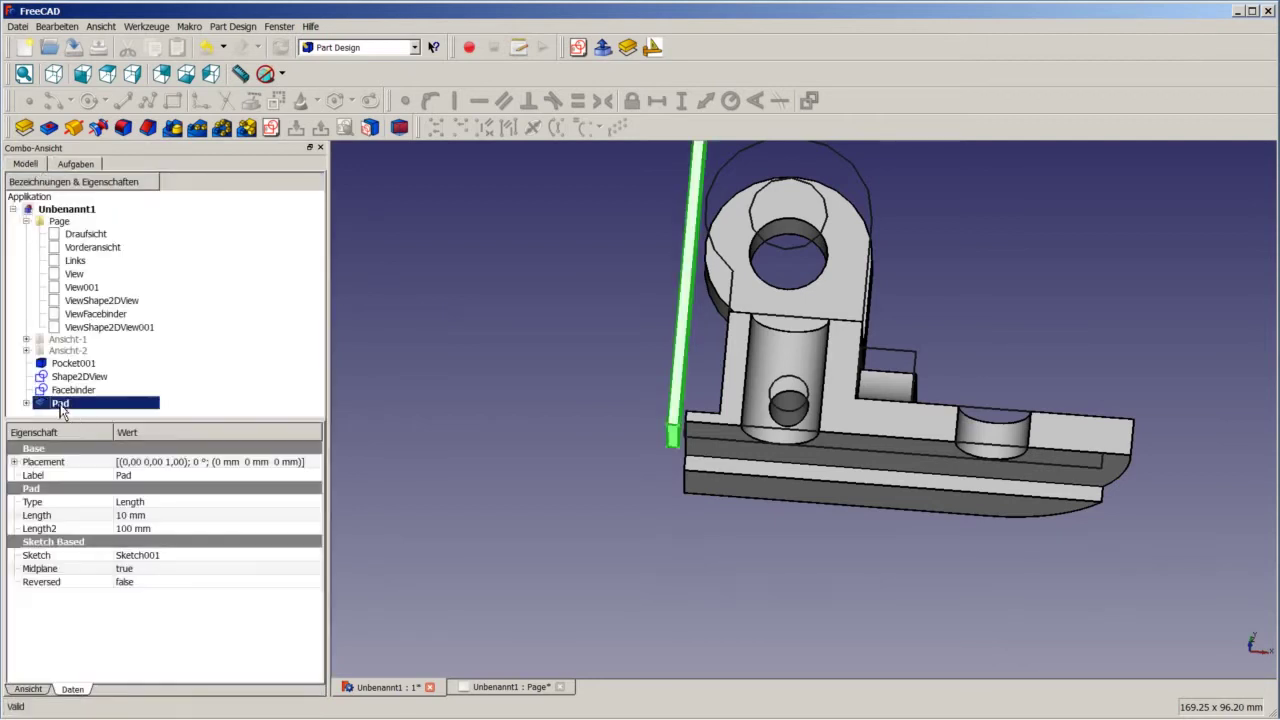
pyautogui.click(371, 47)
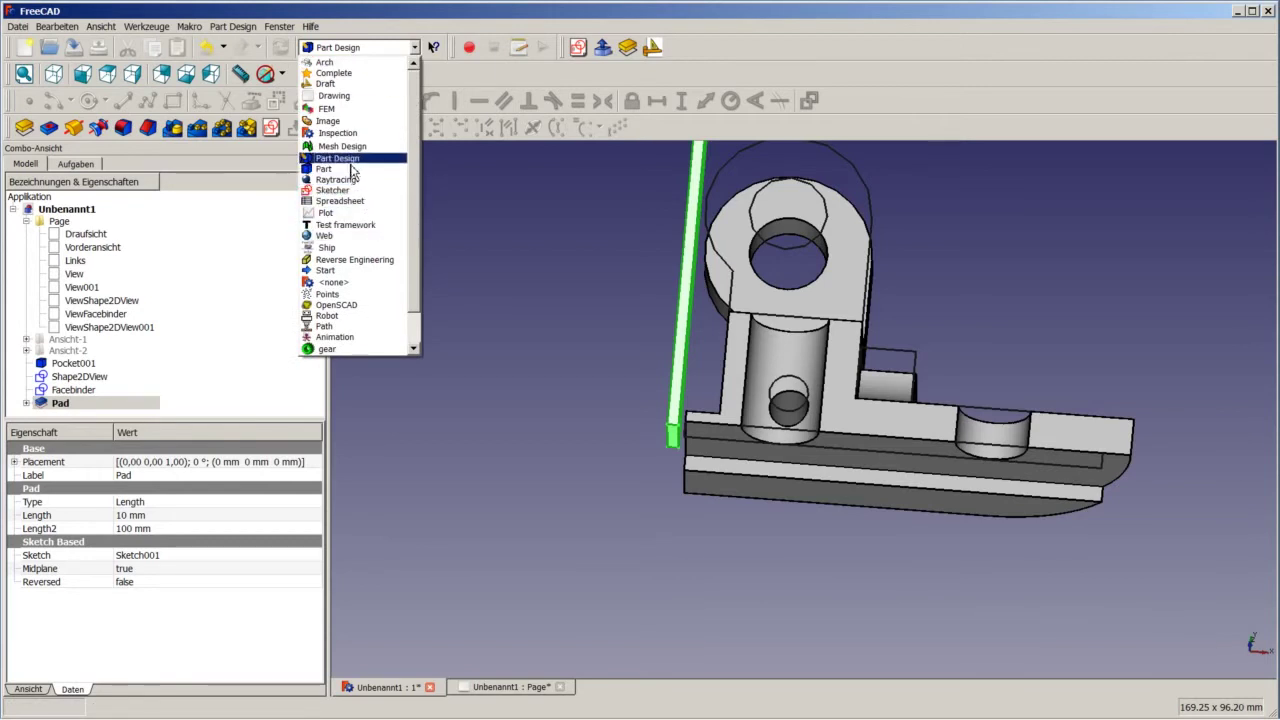
# Step: Make a Draft ortho array of the Pad: 50 in X, 1 in Y, 2,01 mm spacing
pyautogui.click(358, 84)
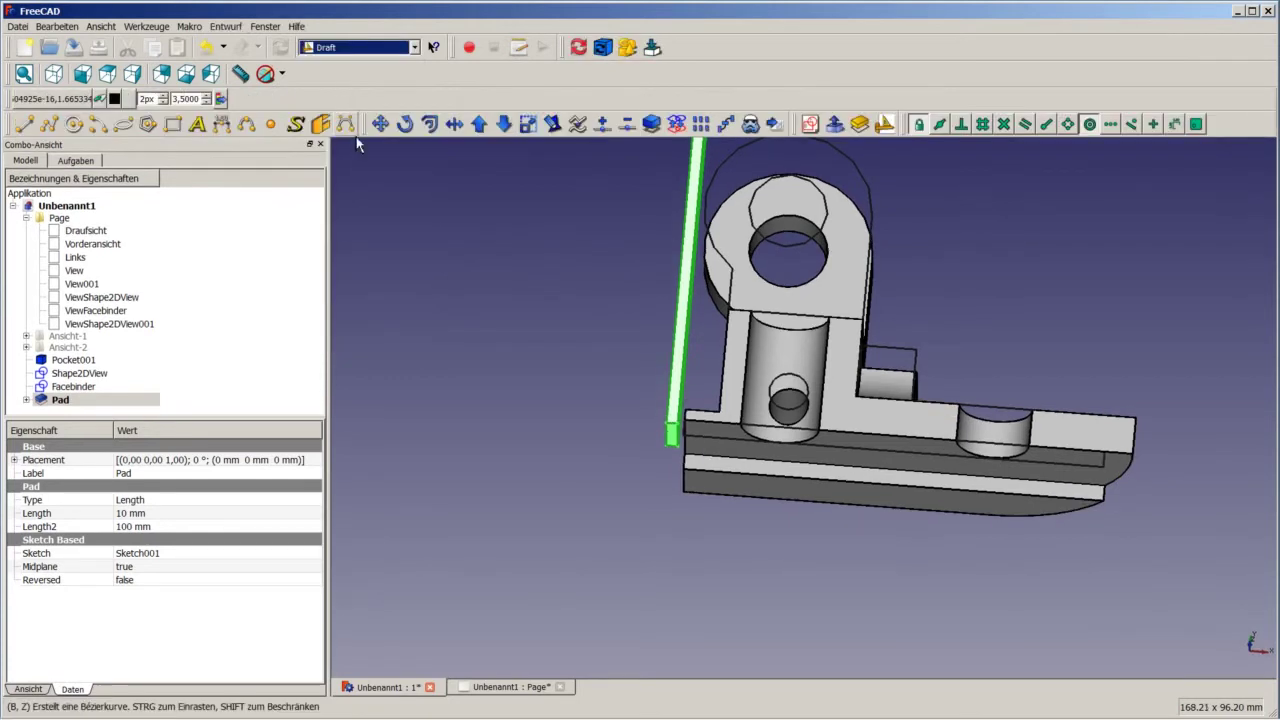
pyautogui.click(700, 123)
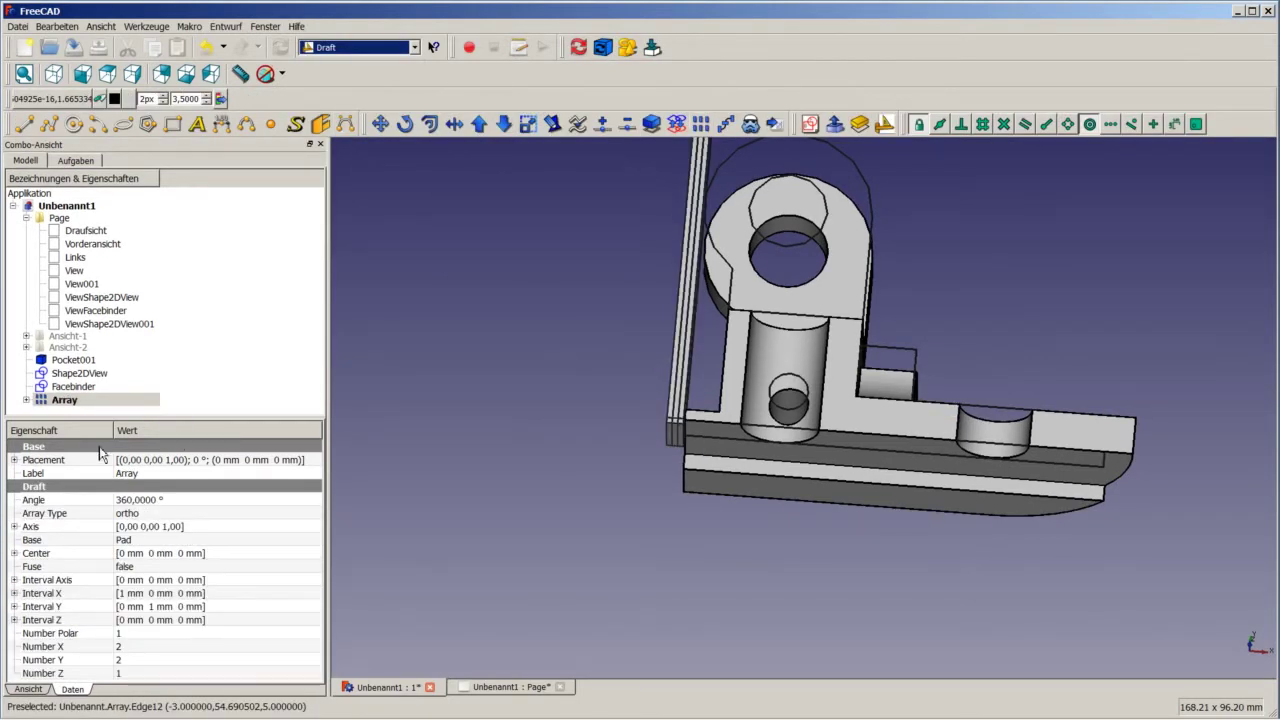
pyautogui.click(135, 660)
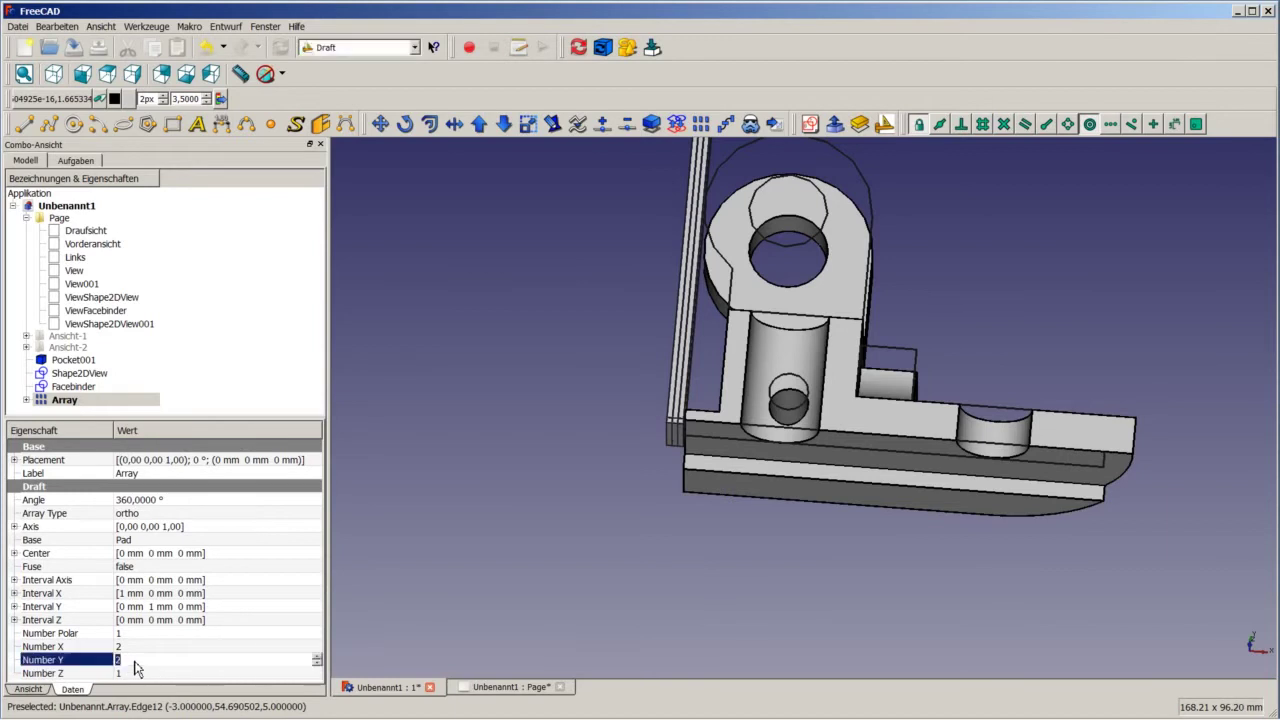
pyautogui.write('1')
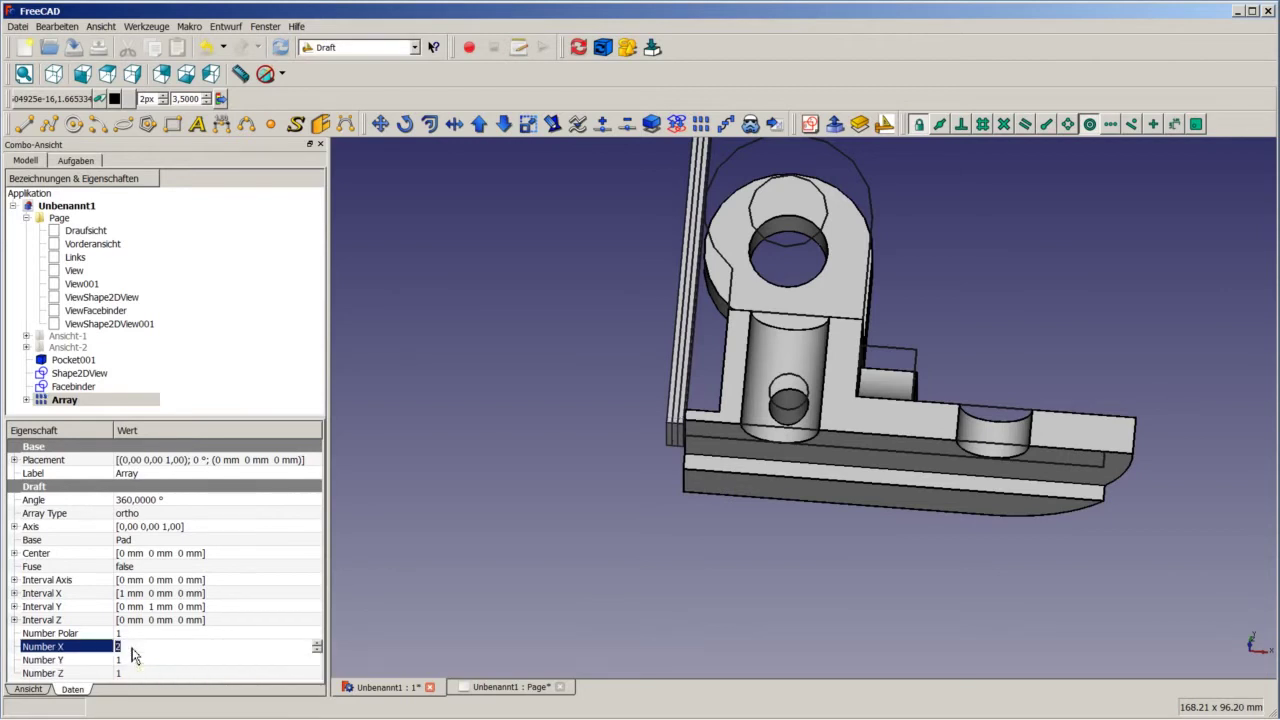
pyautogui.click(137, 647)
pyautogui.write('0')
pyautogui.click(14, 594)
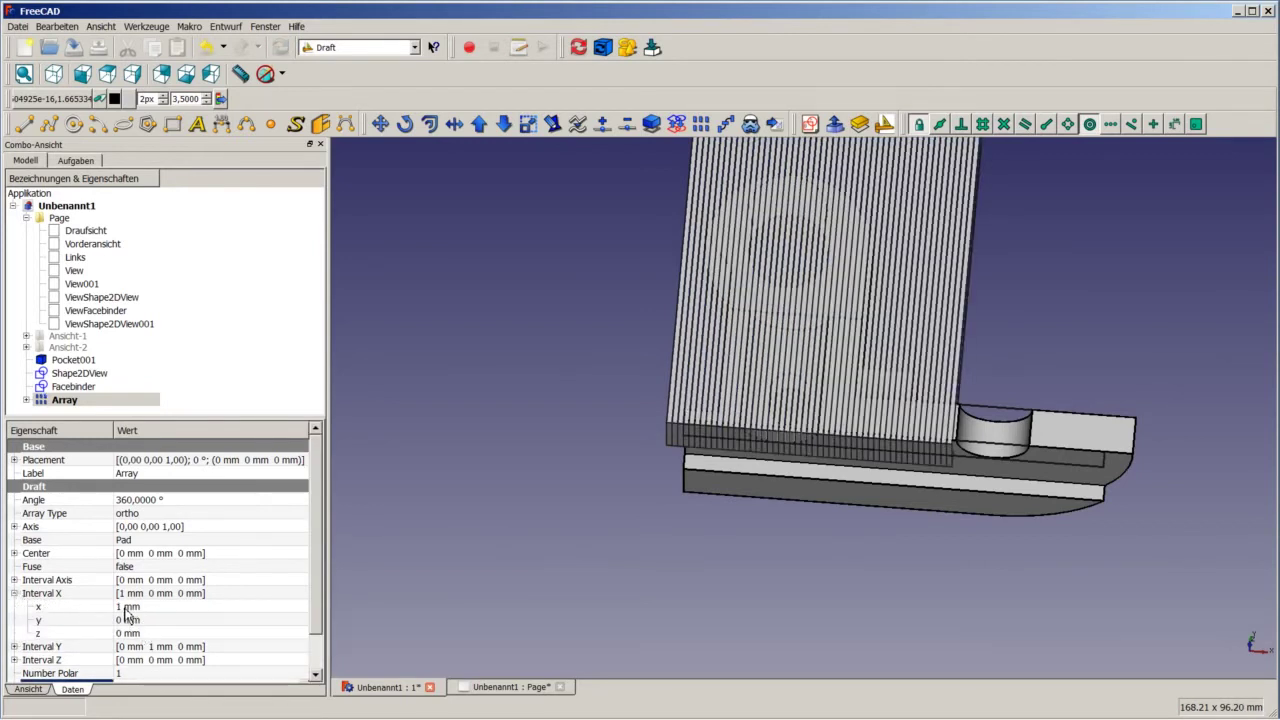
pyautogui.click(126, 608)
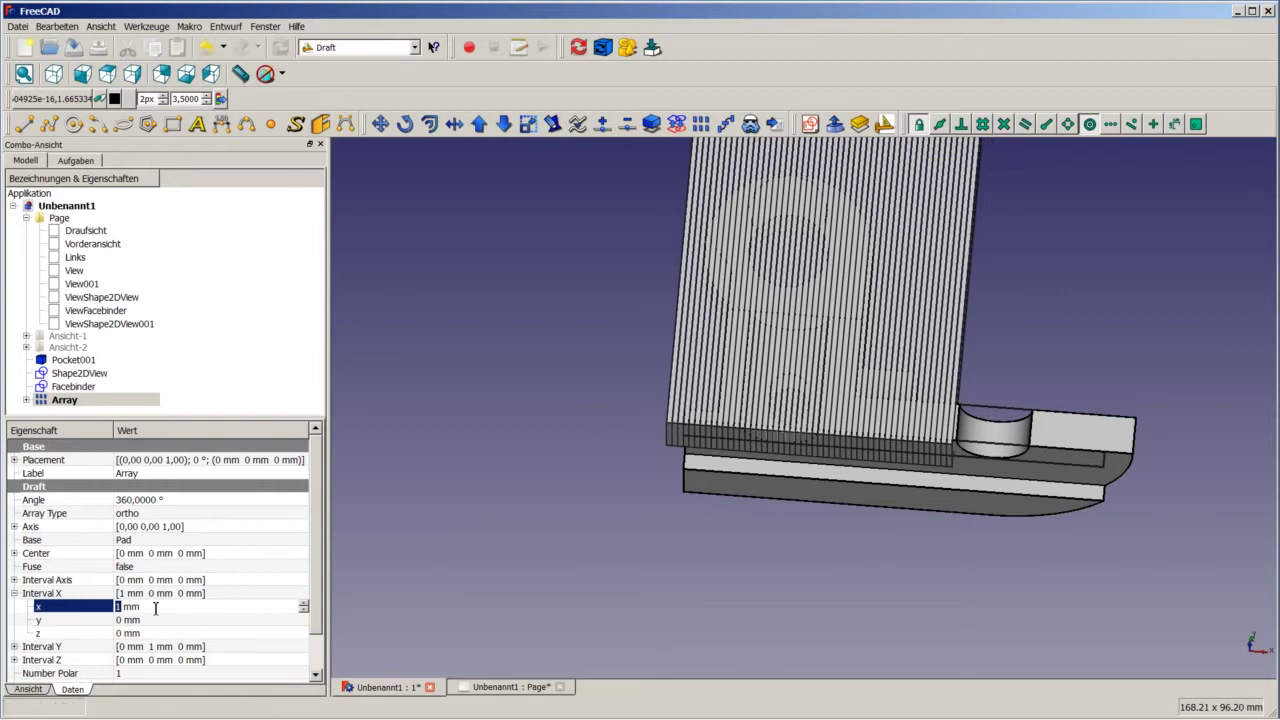
pyautogui.write('2')
pyautogui.click(621, 529)
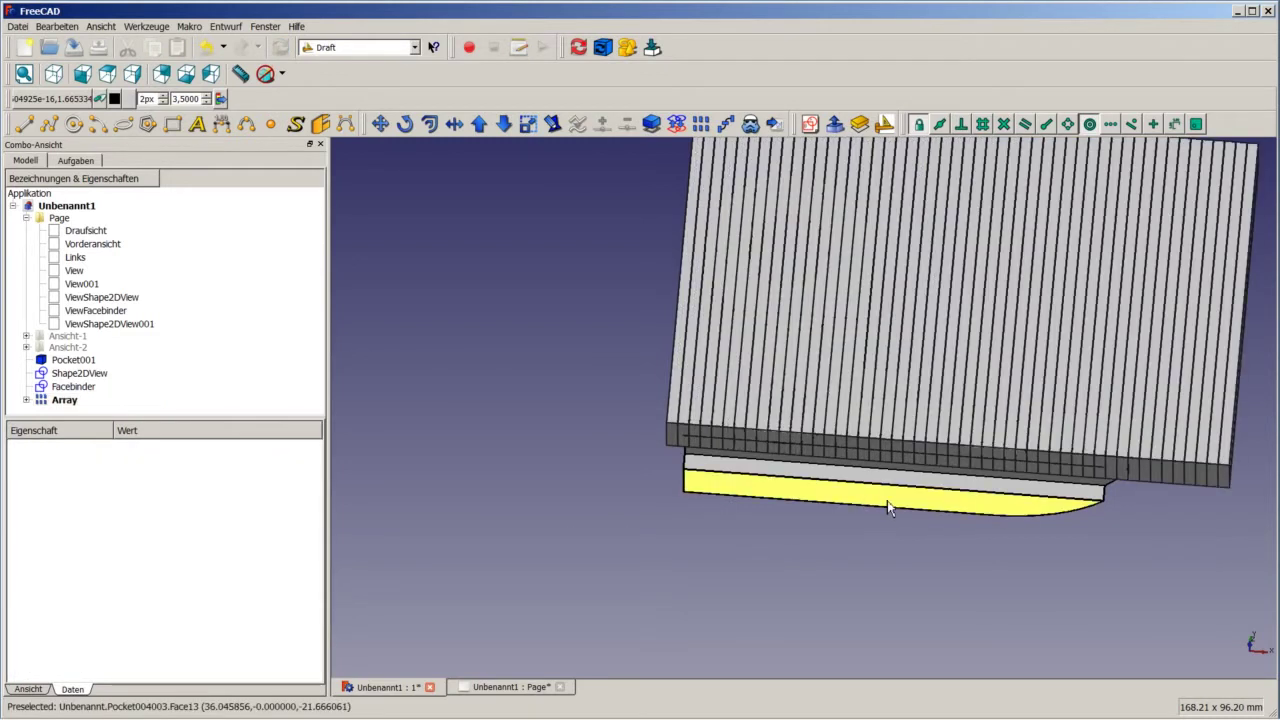
pyautogui.scroll(-2, 862, 451)
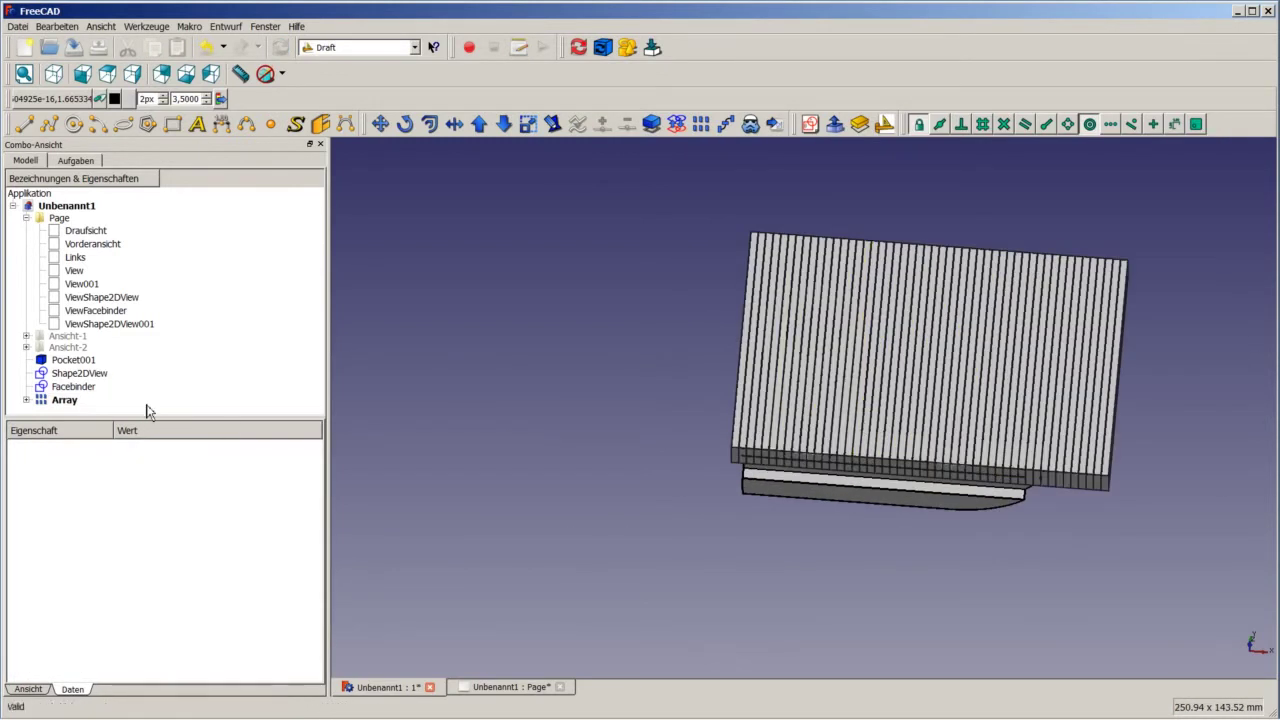
# Step: Rotate the Array's placement incrementally by -20° about the Z axis
pyautogui.click(84, 402)
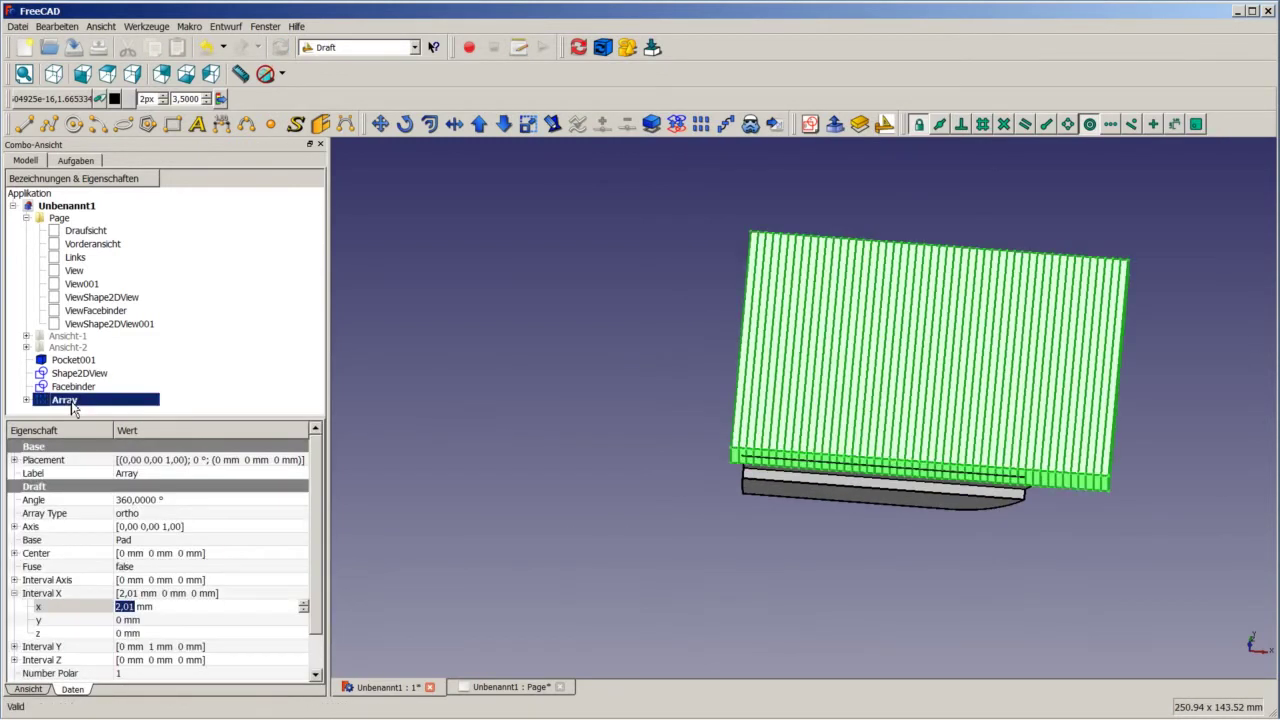
pyautogui.click(234, 462)
pyautogui.click(304, 460)
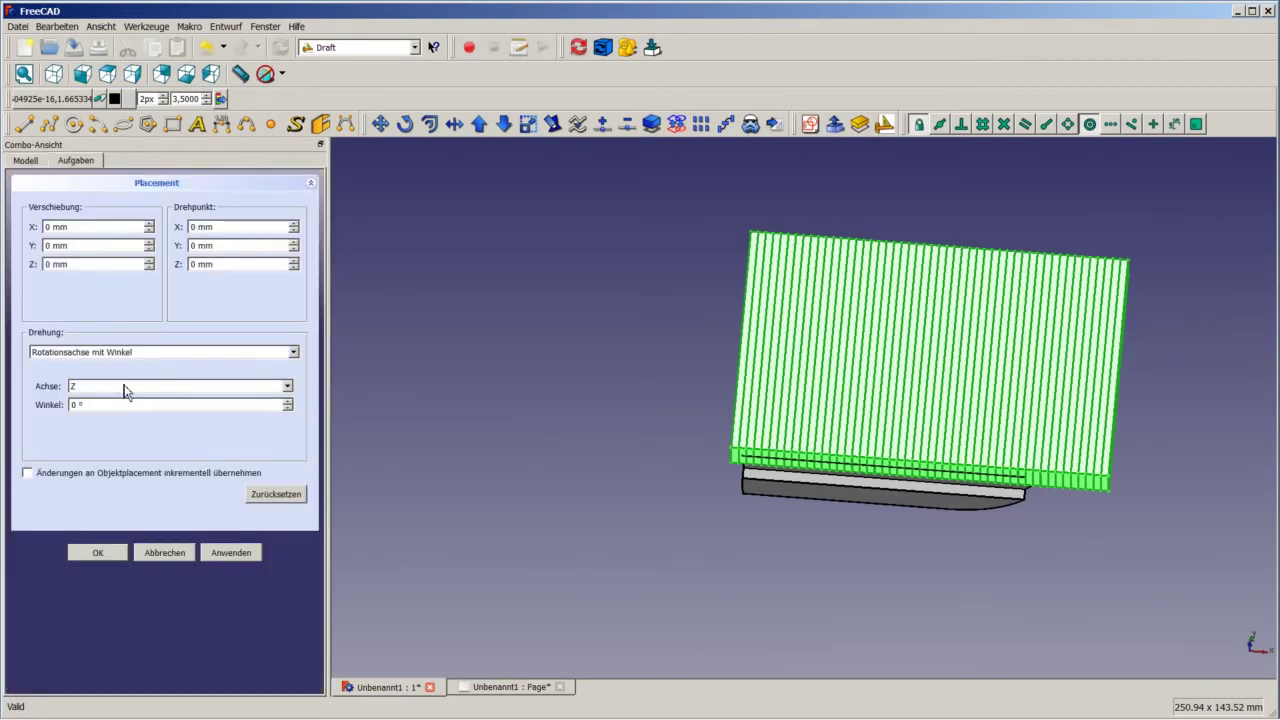
pyautogui.click(102, 473)
pyautogui.moveTo(99, 404); pyautogui.dragTo(70, 403)
pyautogui.write('-20')
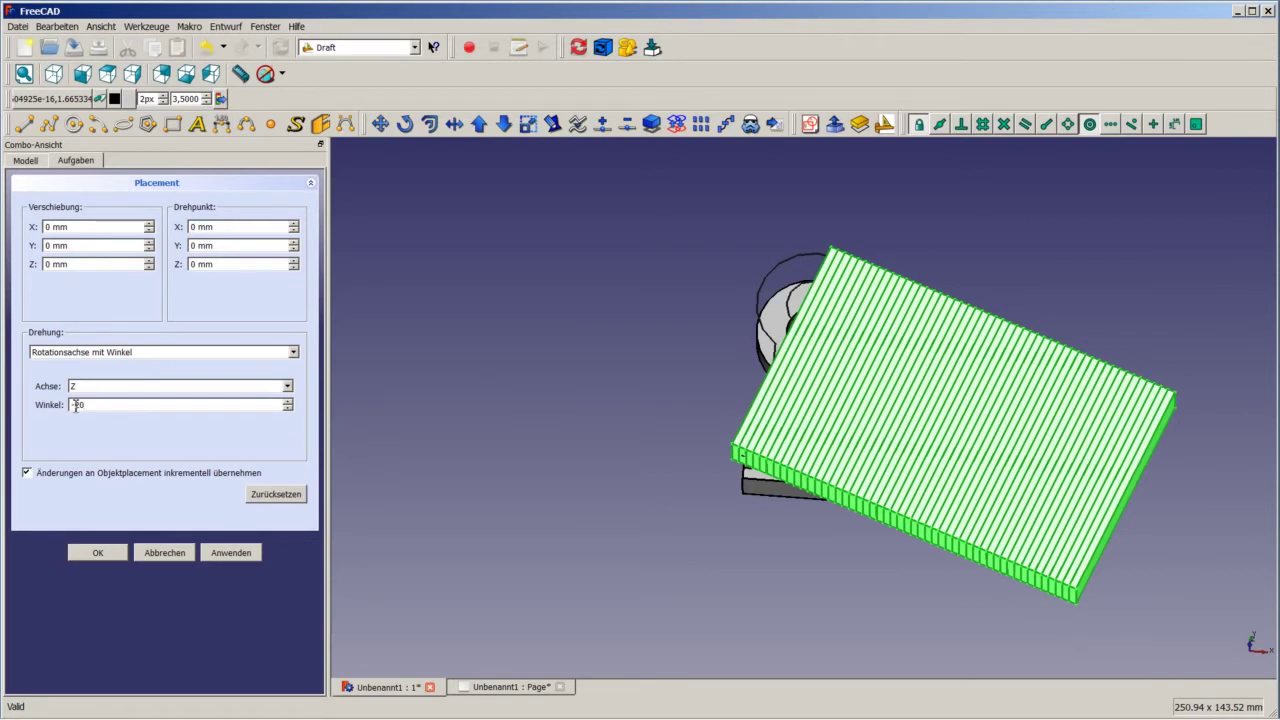
pyautogui.click(98, 553)
pyautogui.click(442, 358)
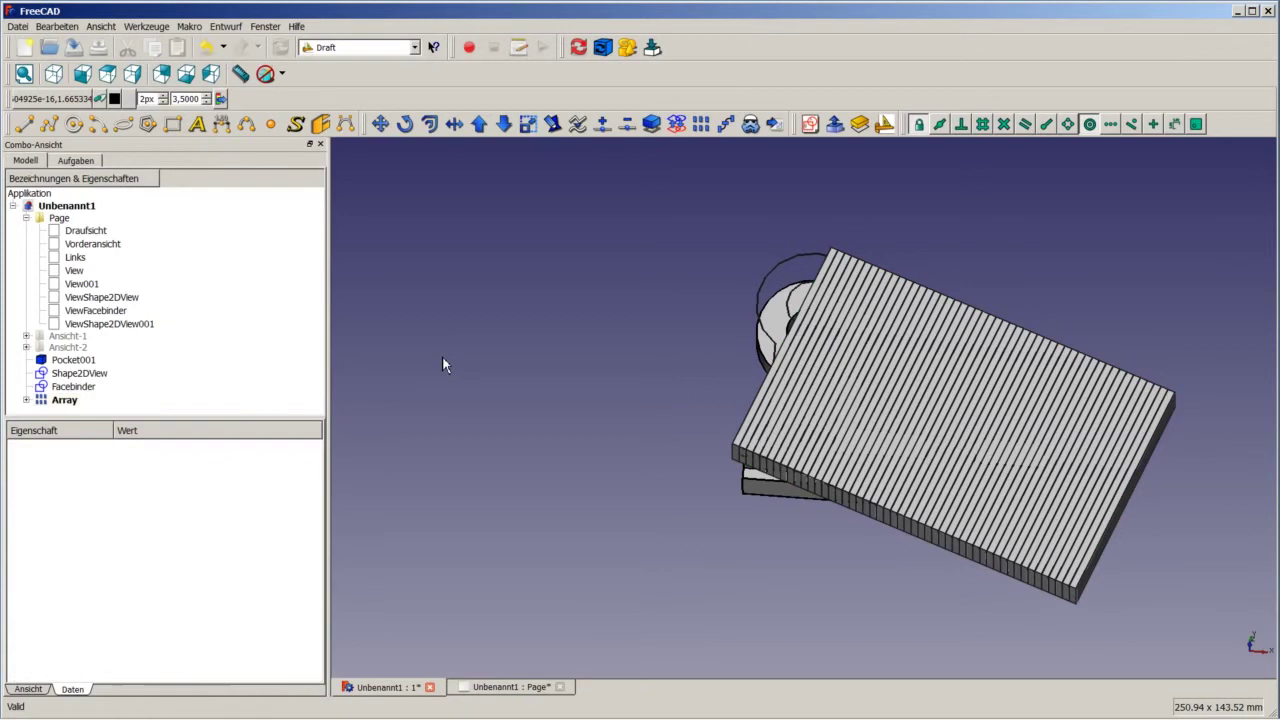
# Step: Create a Part Common of the Facebinder and the Array
pyautogui.click(68, 390)
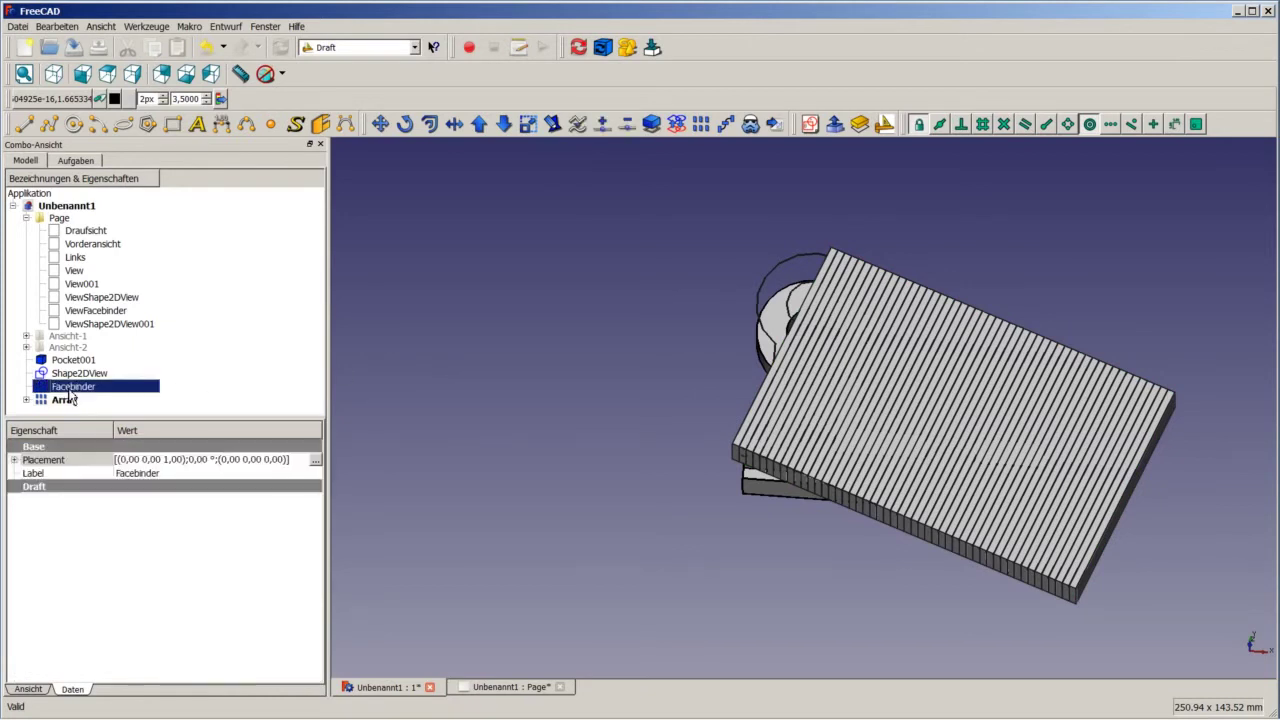
pyautogui.keyDown('ctrl'); pyautogui.click(66, 401); pyautogui.keyUp('ctrl')
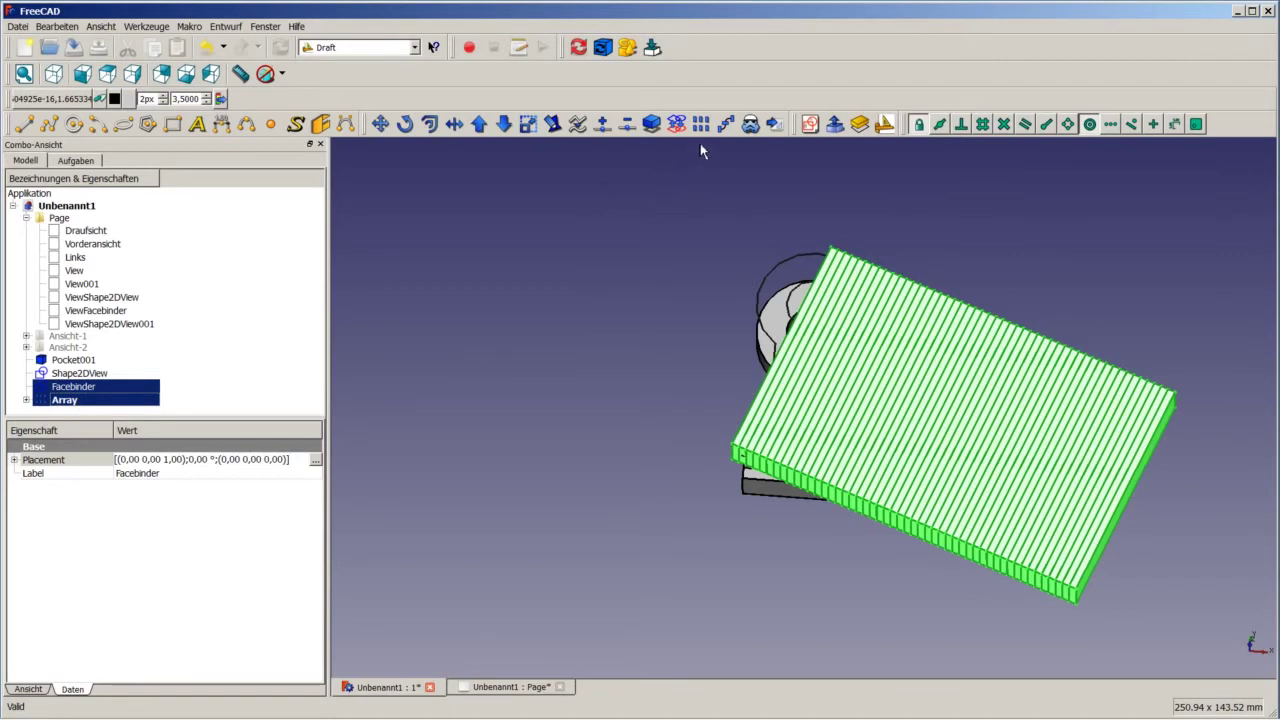
pyautogui.click(393, 52)
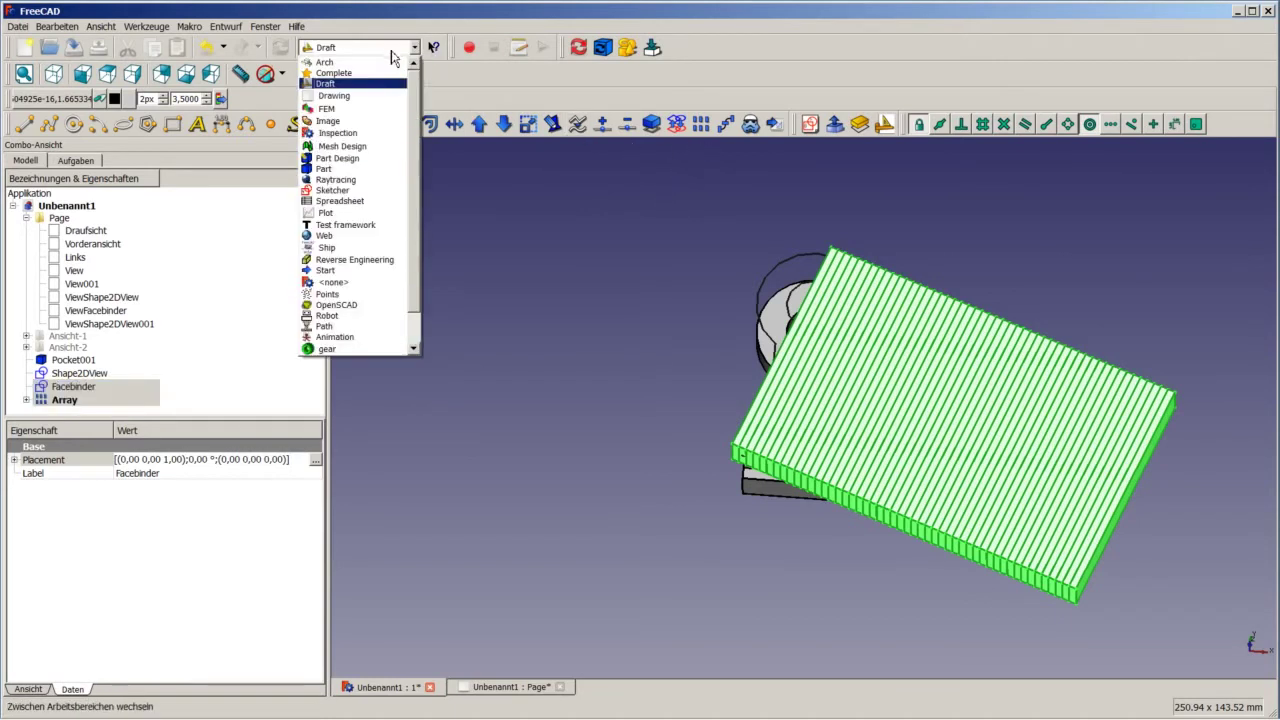
pyautogui.click(369, 163)
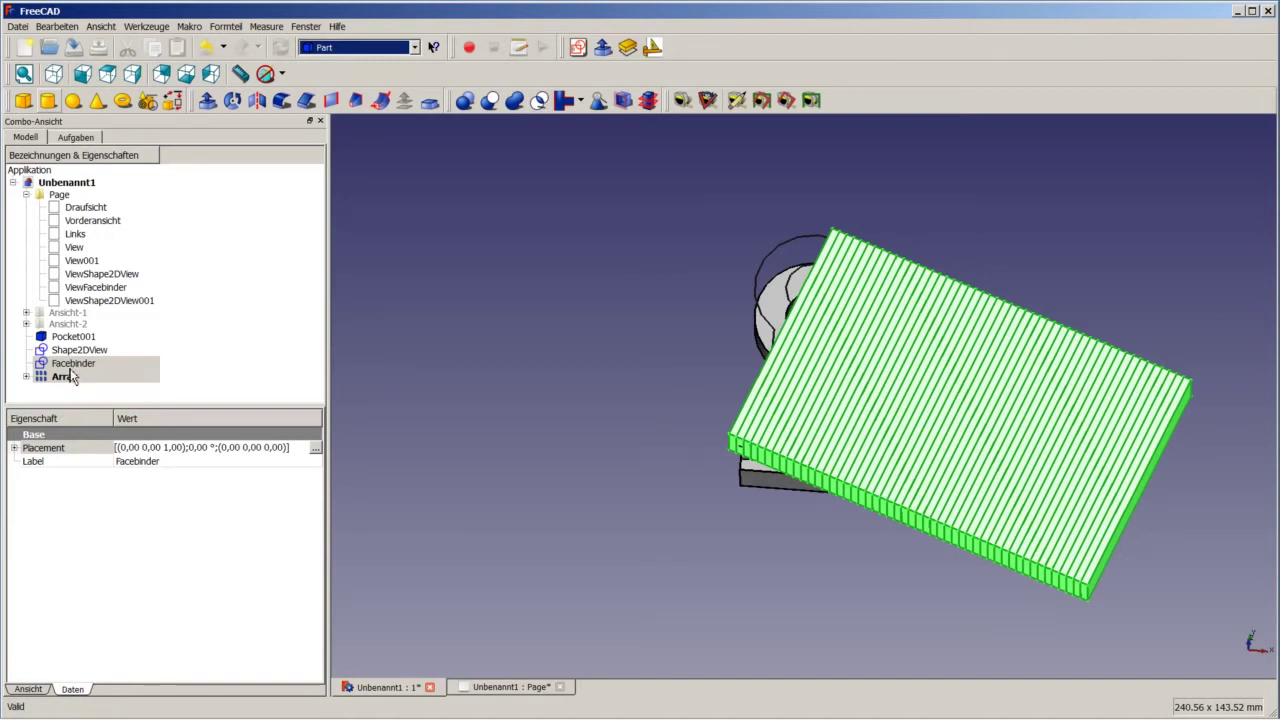
pyautogui.click(538, 101)
# Step: Zoom in to inspect the hatched cut faces, then select Common together with the Page
pyautogui.scroll(3, 810, 370)
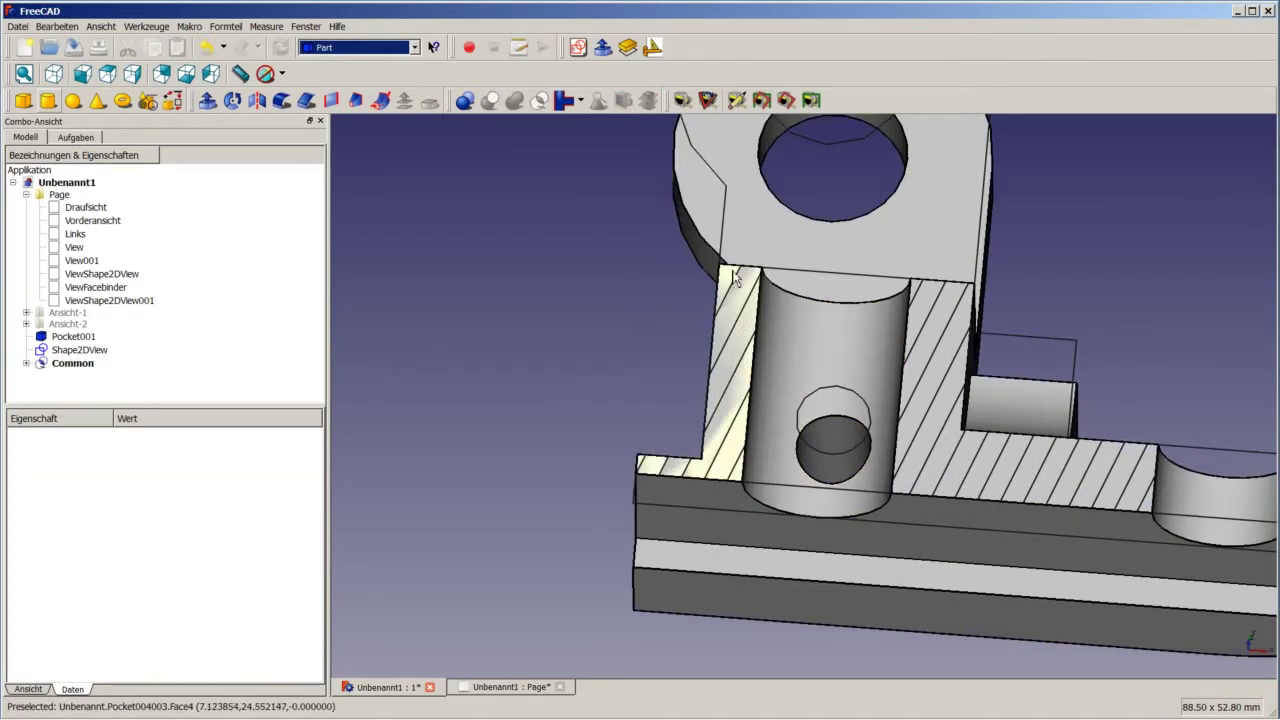
pyautogui.scroll(3, 688, 468)
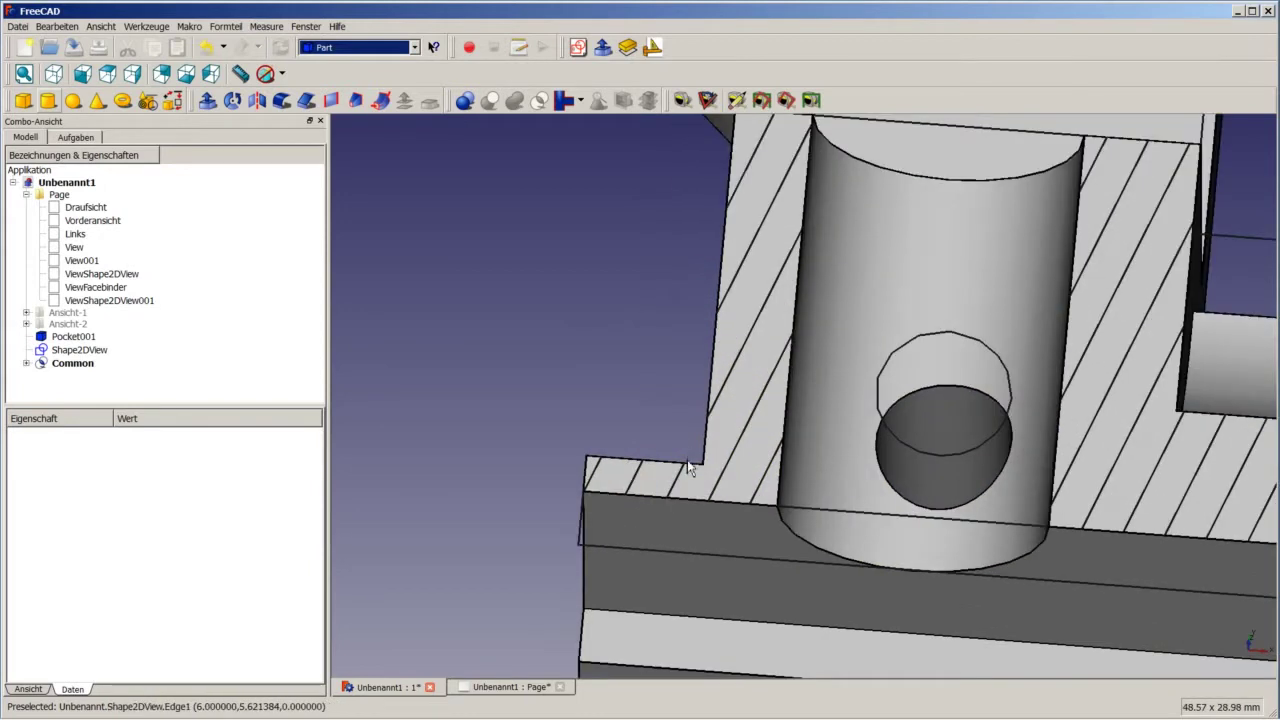
pyautogui.scroll(2, 688, 468)
pyautogui.scroll(2, 614, 491)
pyautogui.scroll(2, 523, 506)
pyautogui.scroll(2, 491, 560)
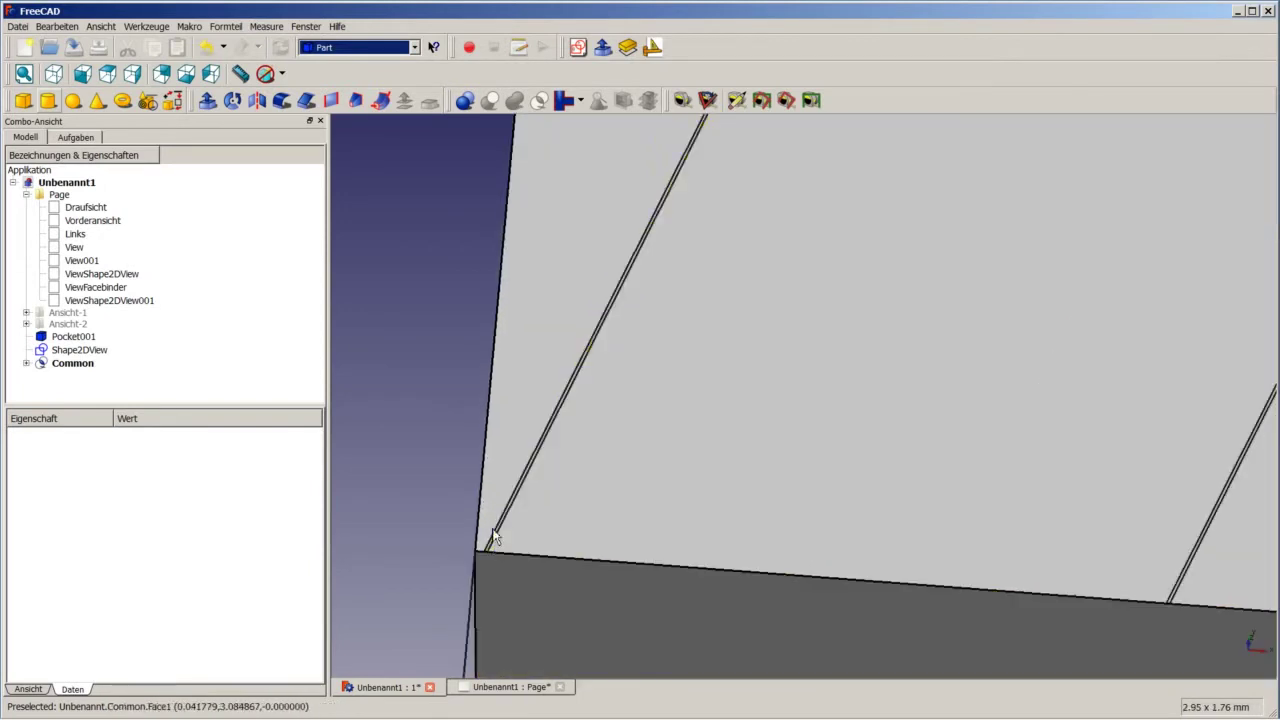
pyautogui.scroll(2, 492, 545)
pyautogui.scroll(2, 484, 575)
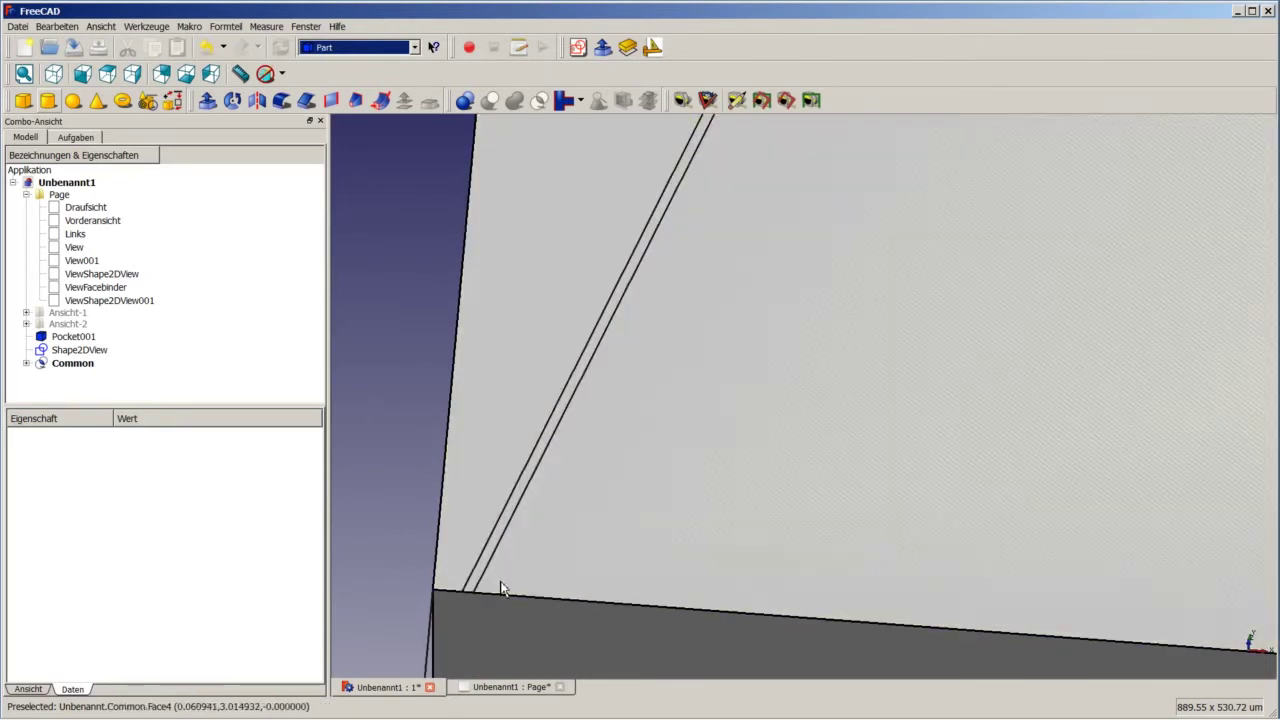
pyautogui.scroll(-1, 487, 578)
pyautogui.scroll(-2, 495, 568)
pyautogui.scroll(-3, 560, 540)
pyautogui.scroll(-3, 700, 480)
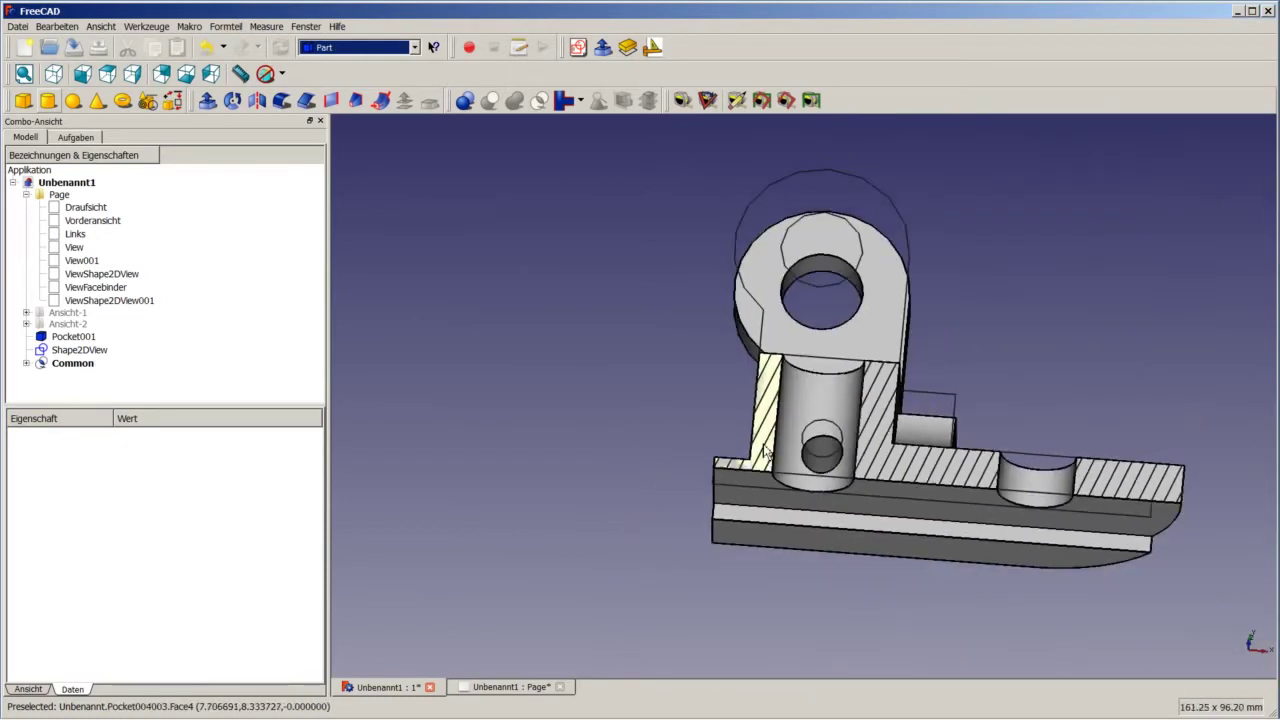
pyautogui.scroll(-2, 800, 450)
pyautogui.scroll(3, 874, 433)
pyautogui.scroll(-1, 865, 438)
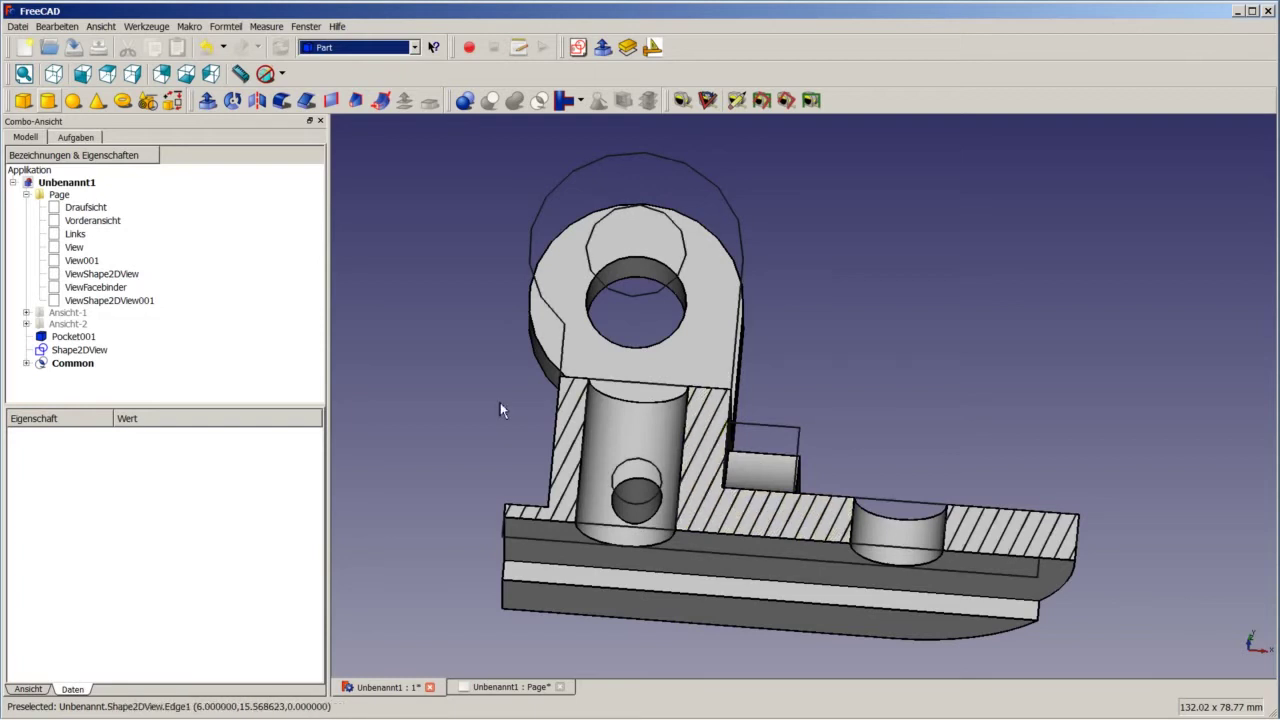
pyautogui.click(70, 363)
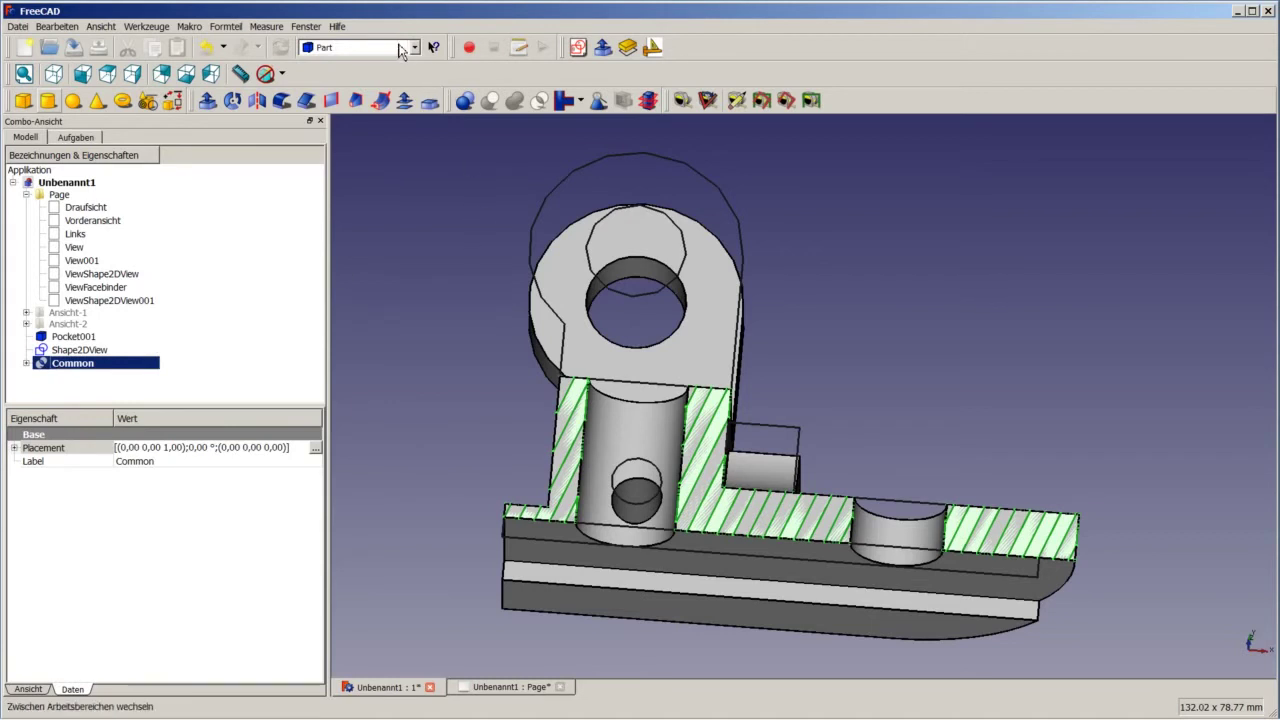
pyautogui.keyDown('ctrl'); pyautogui.click(59, 195); pyautogui.keyUp('ctrl')
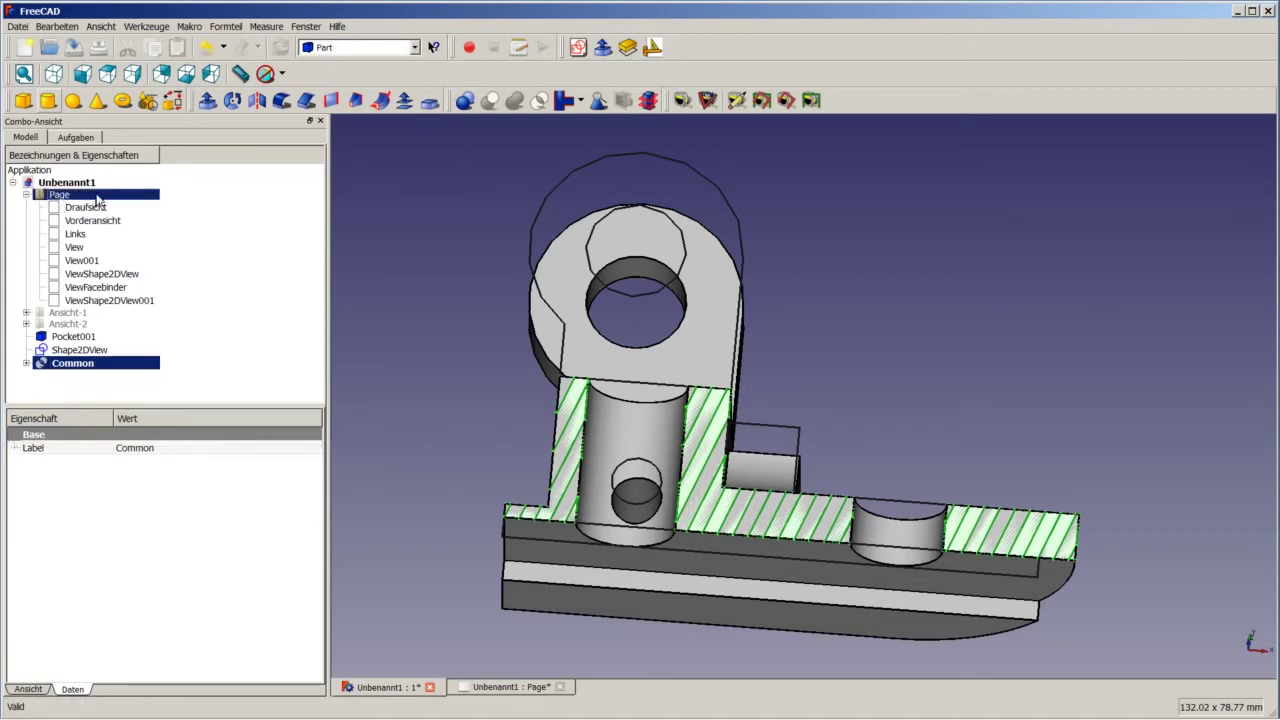
pyautogui.click(372, 48)
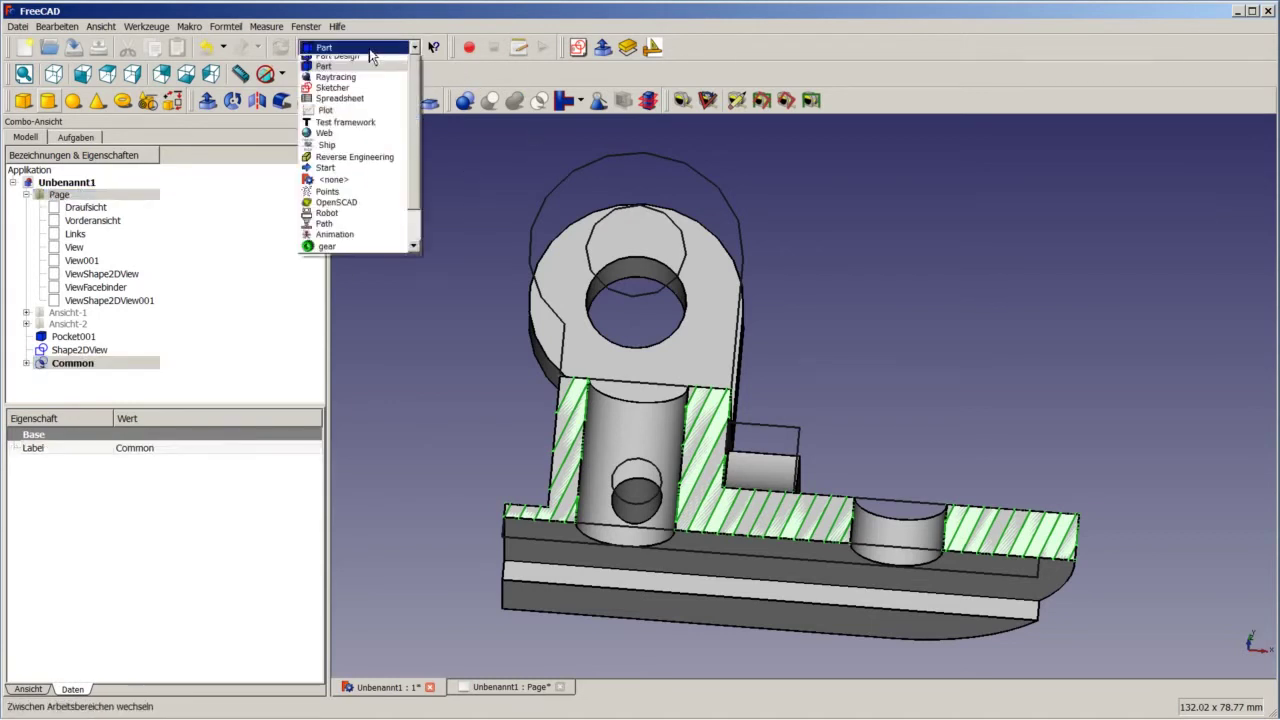
# Step: Insert a ViewCommon of the Common into the Page and display the A3 sheet
pyautogui.click(334, 96)
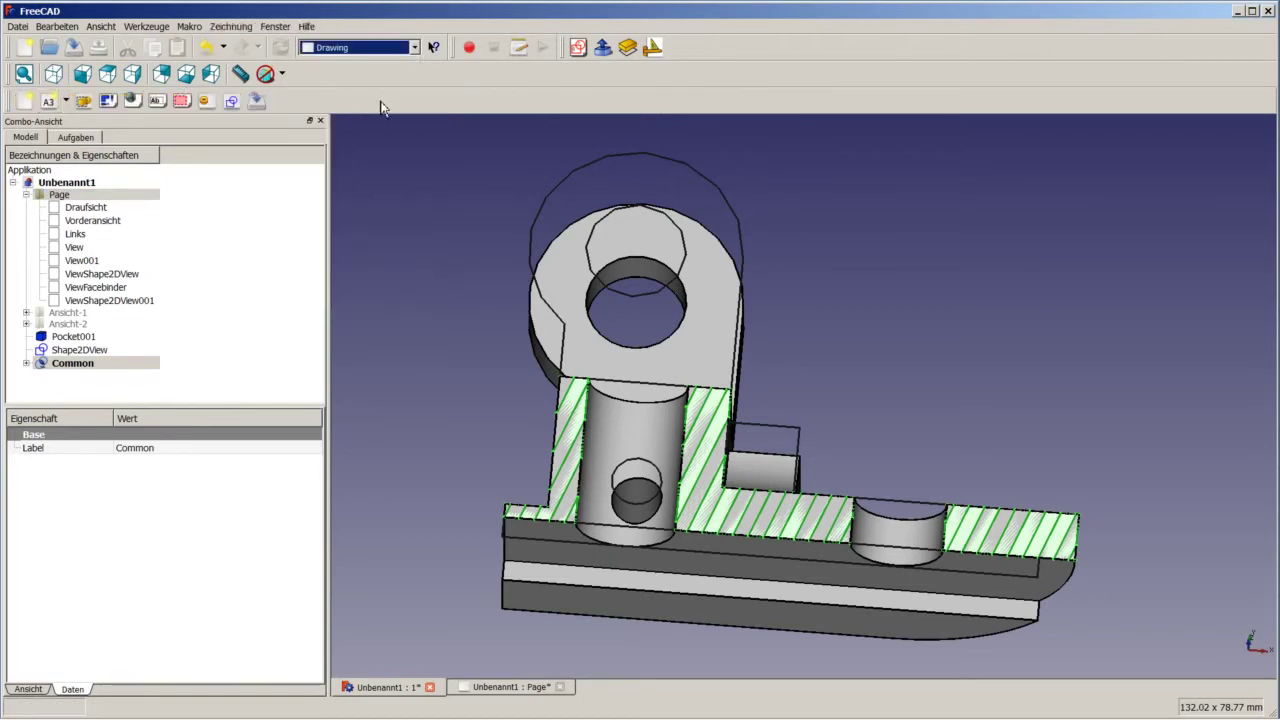
pyautogui.click(233, 102)
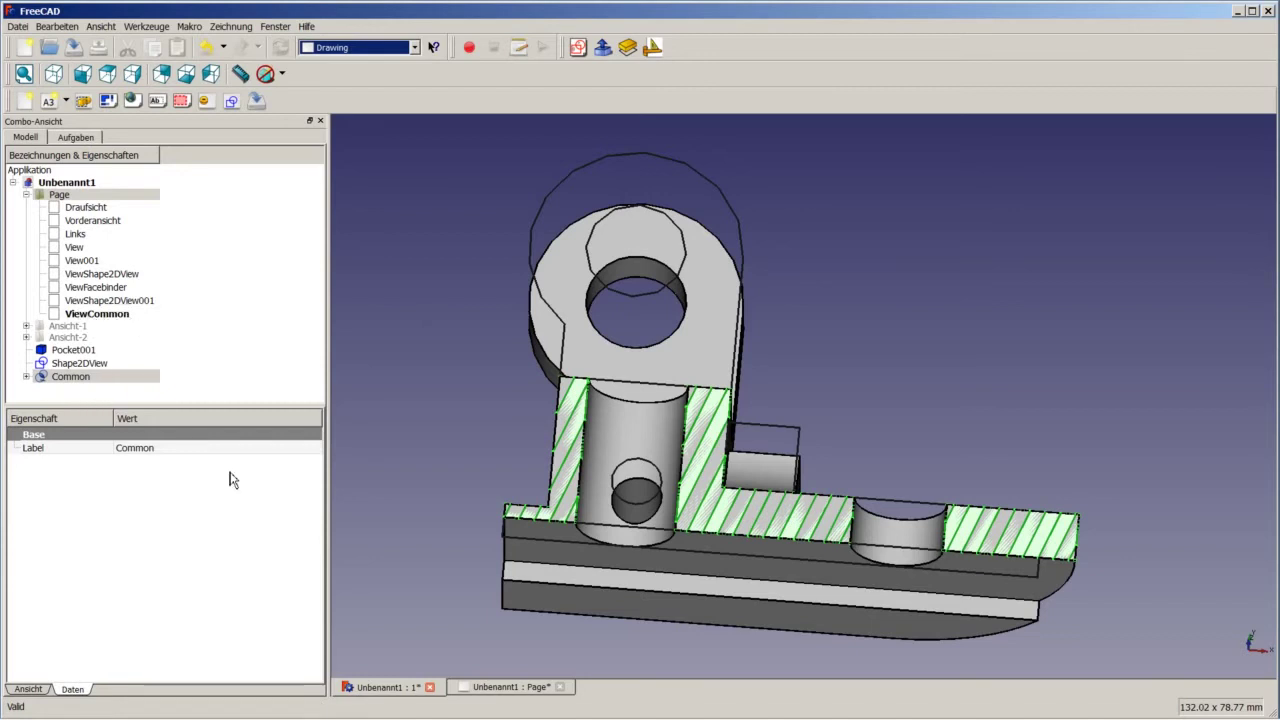
pyautogui.click(479, 692)
pyautogui.scroll(-1, 866, 443)
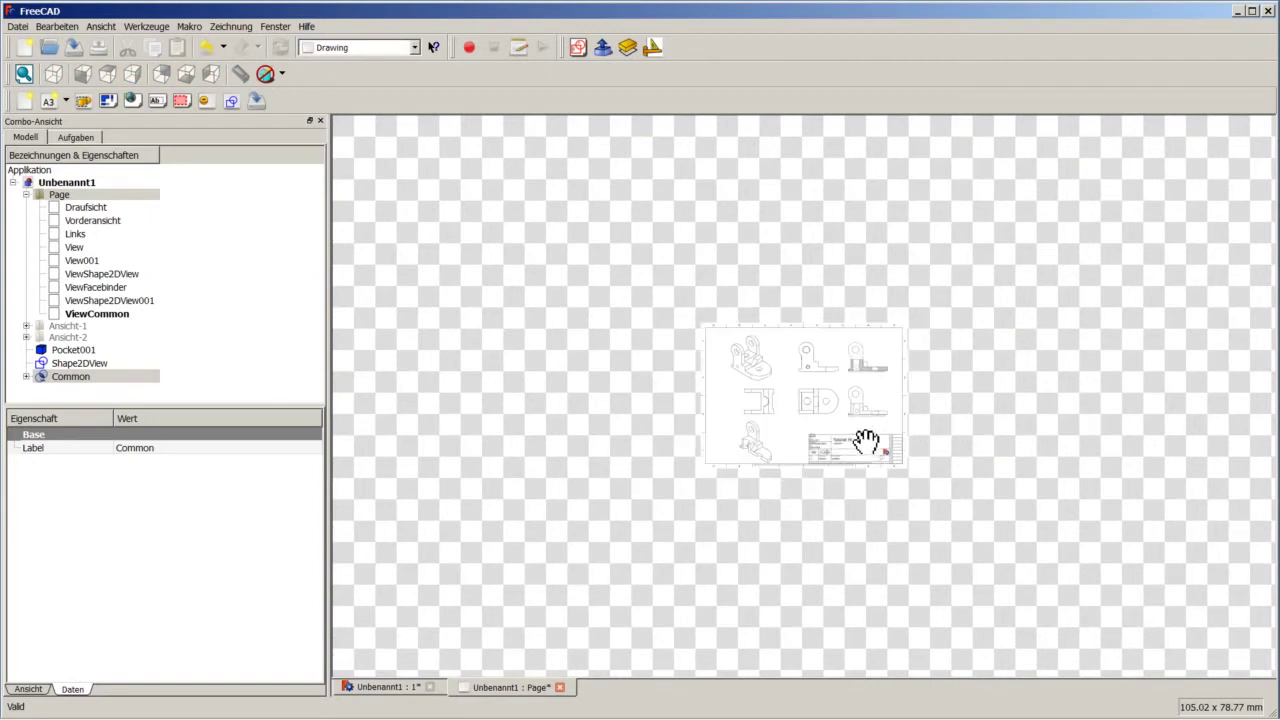
pyautogui.scroll(3, 935, 402)
pyautogui.scroll(3, 935, 402)
pyautogui.scroll(3, 951, 434)
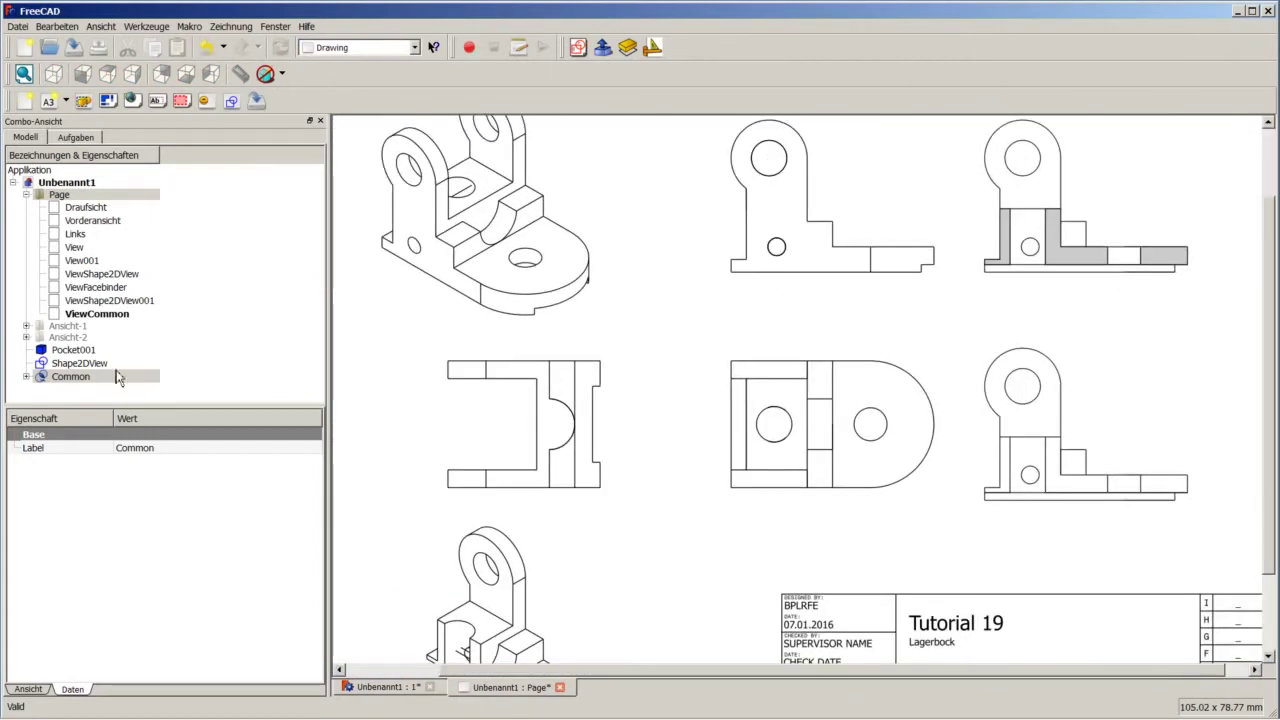
pyautogui.click(88, 301)
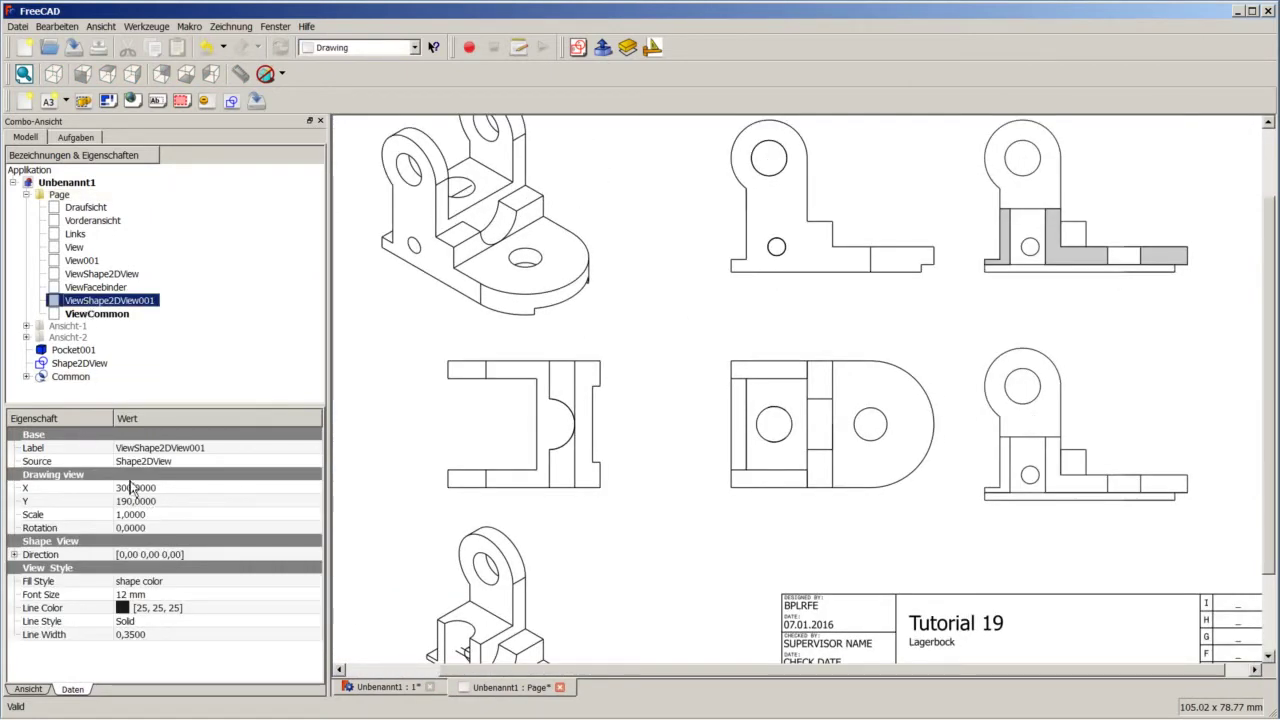
# Step: Set ViewCommon to X 300, Y 190 and scale 1, then zoom to check the hatching
pyautogui.click(97, 315)
pyautogui.click(170, 490)
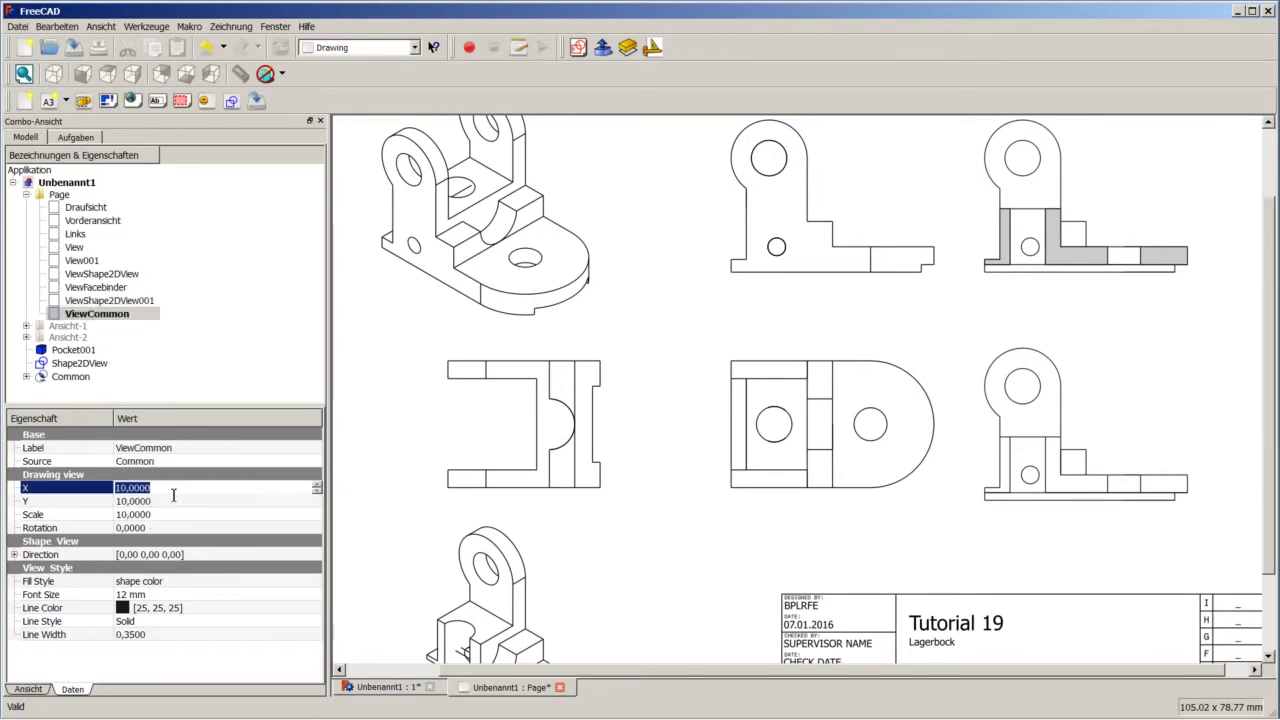
pyautogui.write('300')
pyautogui.press('Tab')
pyautogui.write('19')
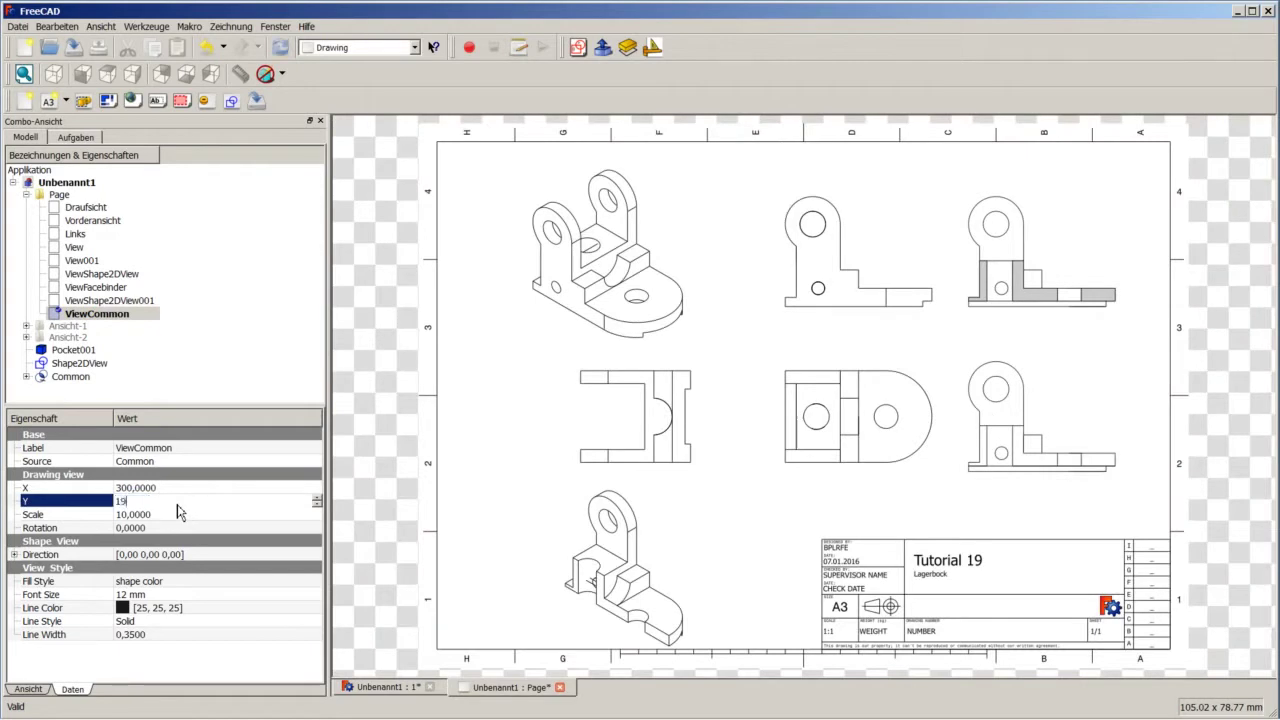
pyautogui.write('0')
pyautogui.press('Tab')
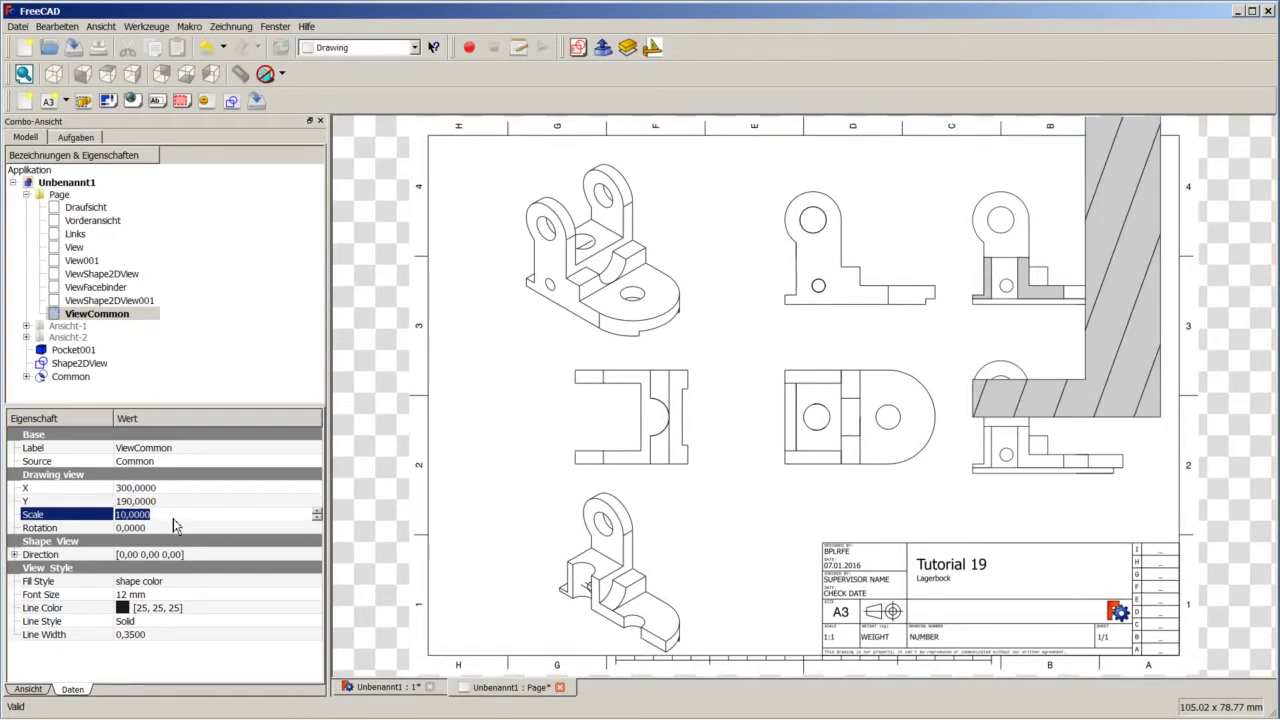
pyautogui.write('1')
pyautogui.press('Return')
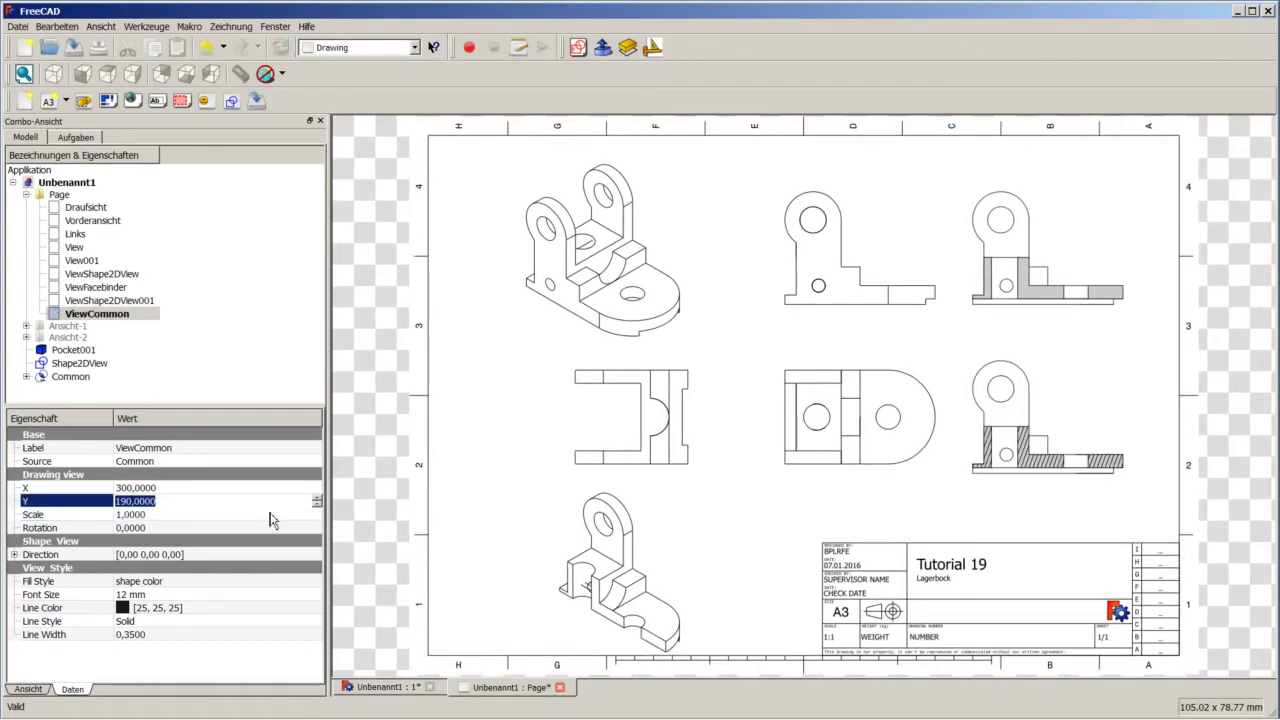
pyautogui.scroll(-1, 1030, 490)
pyautogui.scroll(1, 1040, 468)
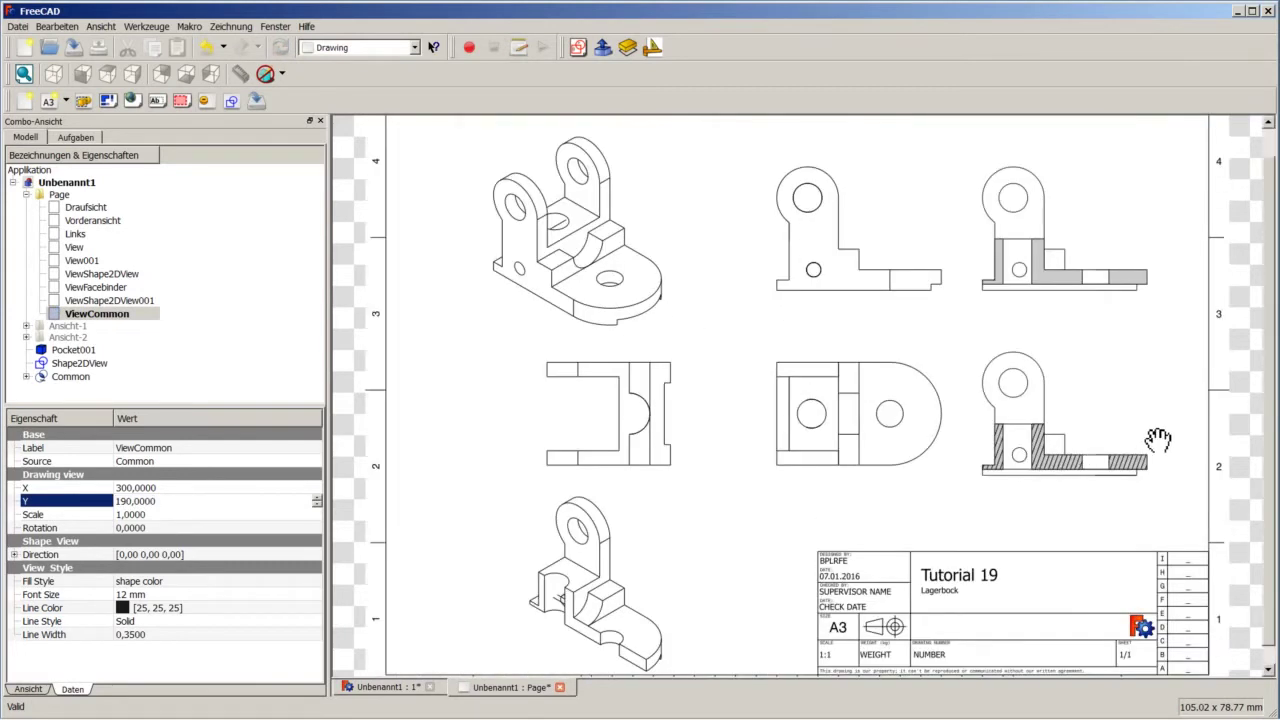
pyautogui.scroll(1, 1150, 460)
pyautogui.scroll(1, 1170, 500)
pyautogui.scroll(1, 1195, 517)
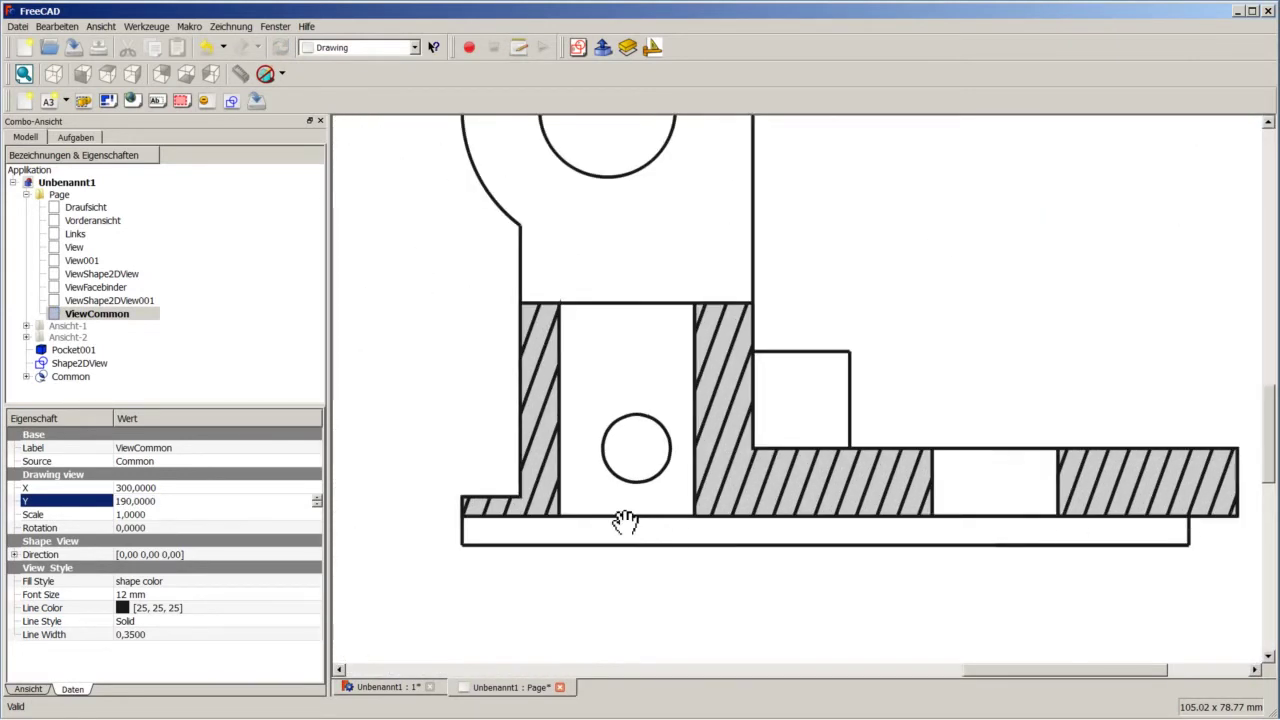
pyautogui.click(530, 515)
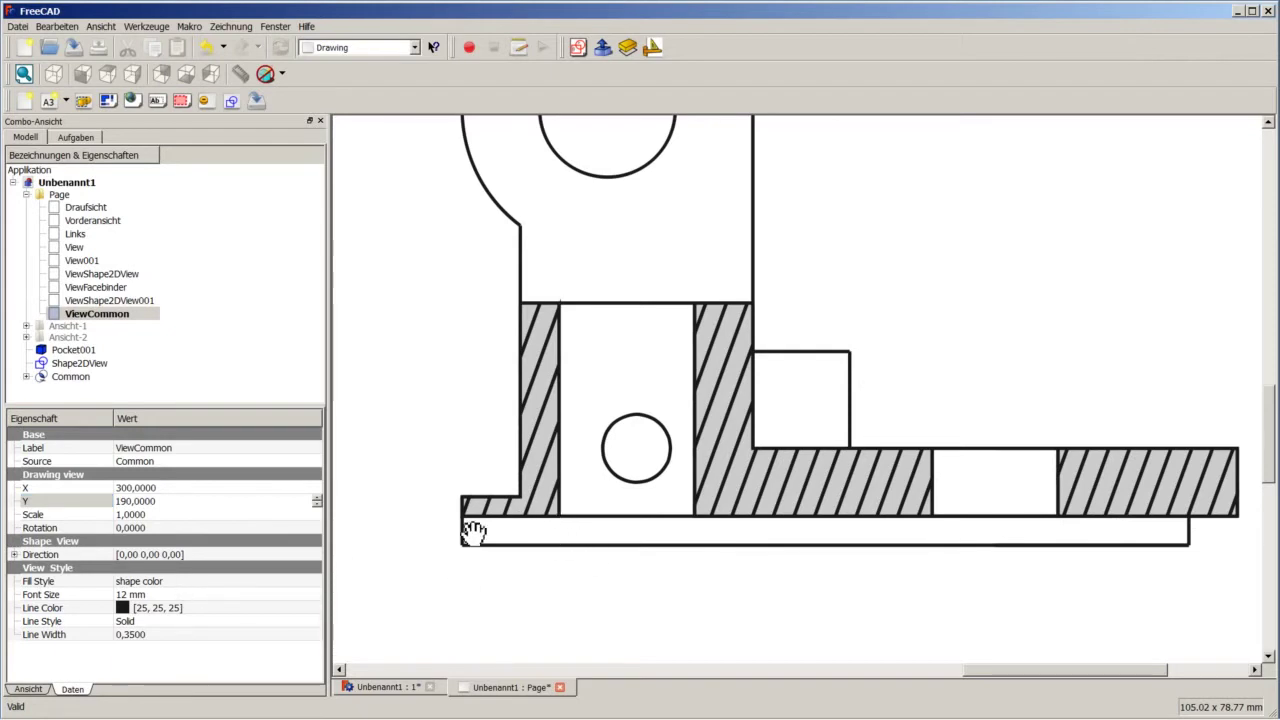
# Step: Set the Fill Style property of ViewCommon to 'simple'
pyautogui.click(175, 582)
pyautogui.click(177, 585)
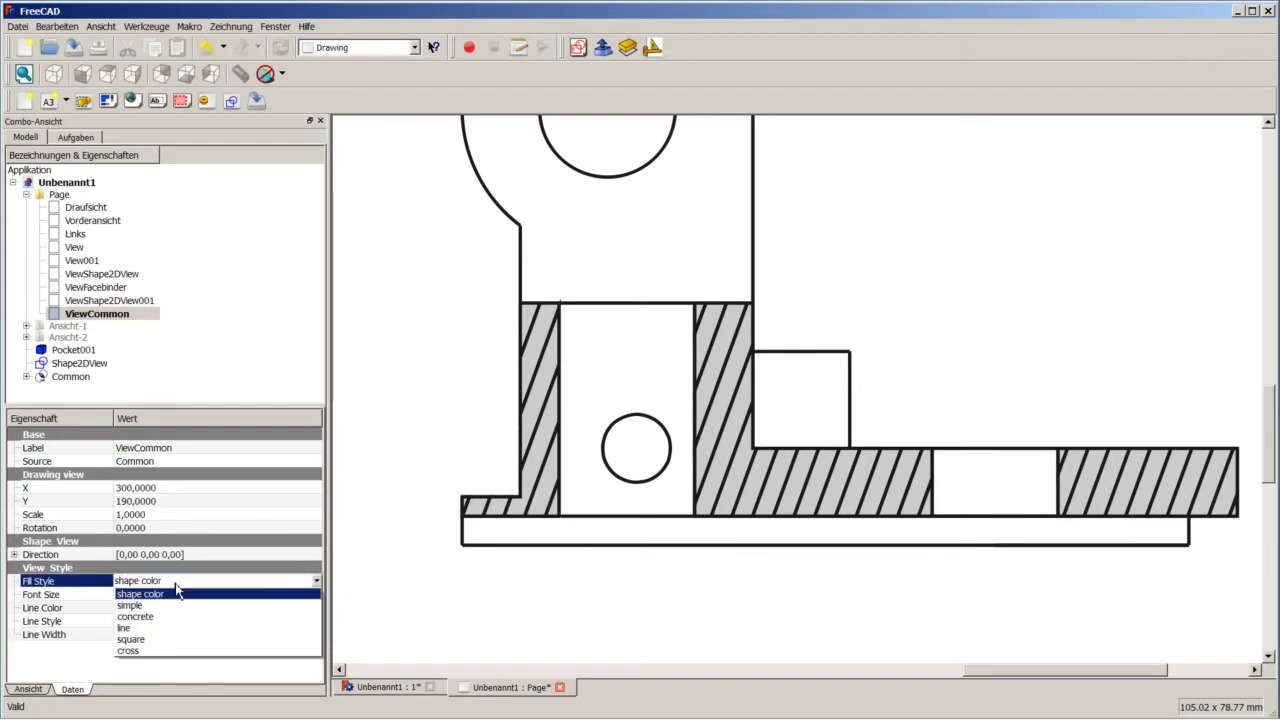
pyautogui.scroll(-5, 386, 616)
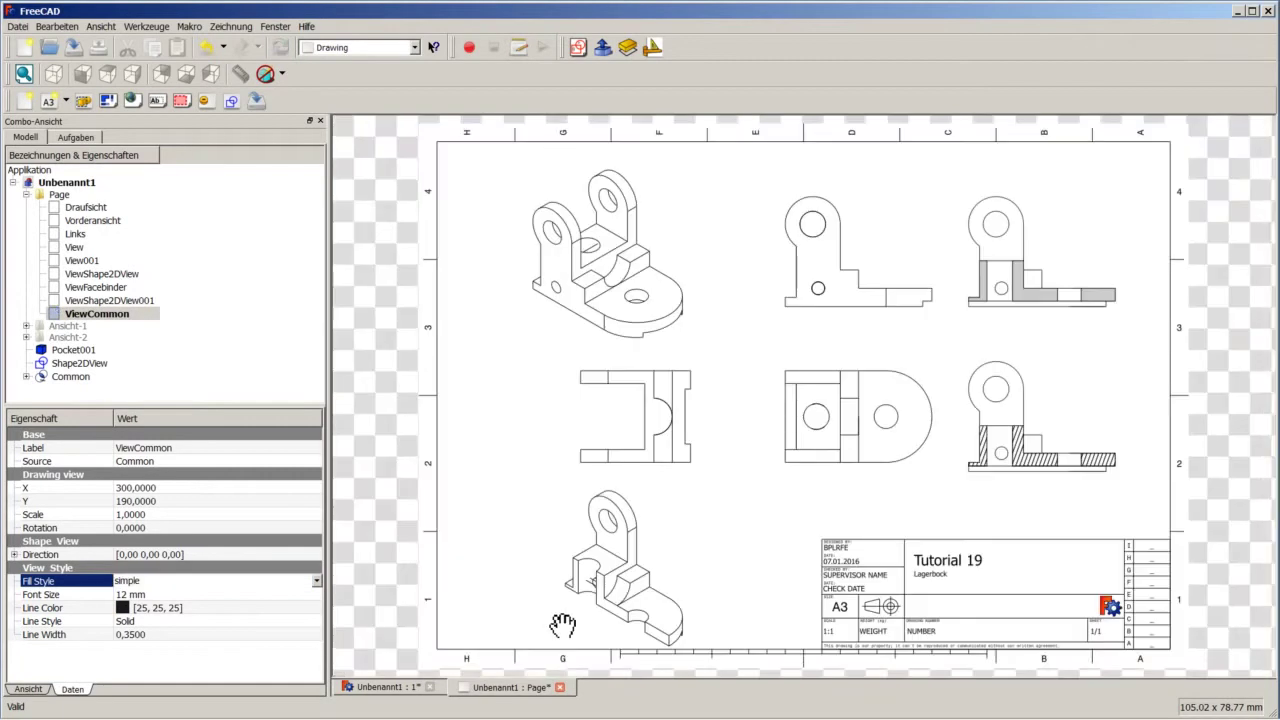
pyautogui.scroll(3, 1120, 500)
# Step: Zoom into the lower-right section view to check it shows only diagonal hatch lines
pyautogui.scroll(2, 1122, 428)
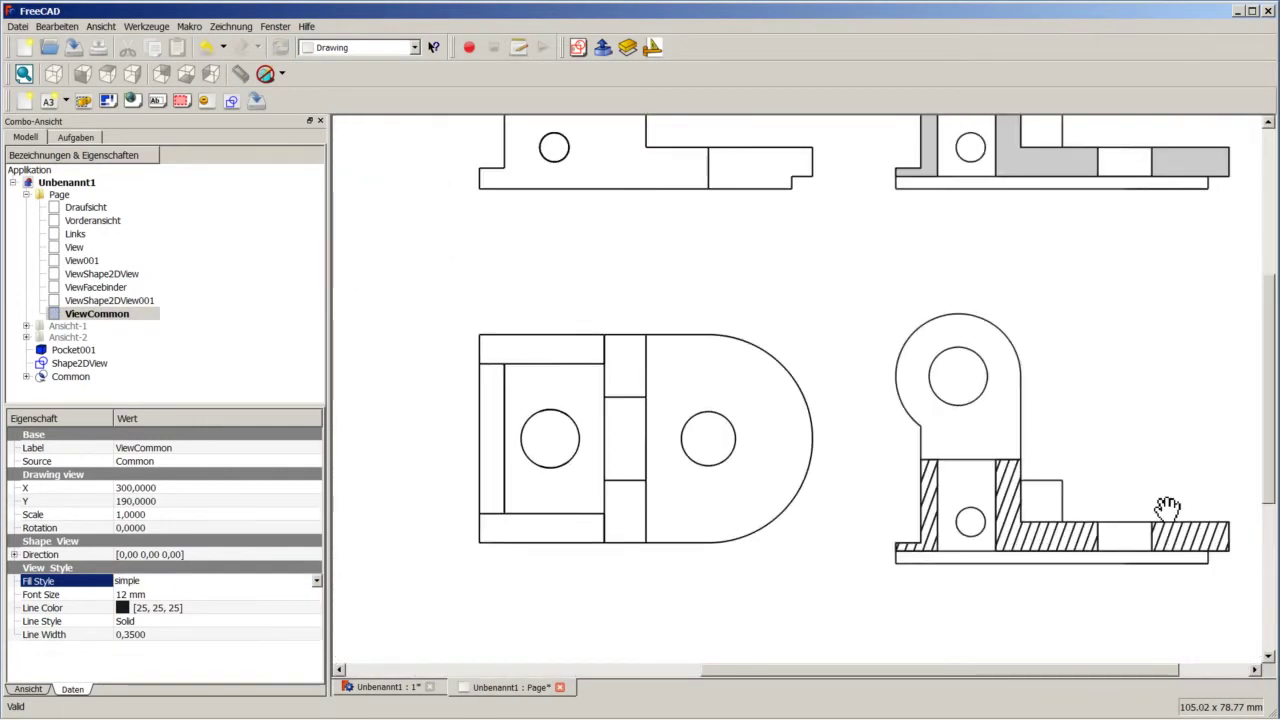
pyautogui.scroll(2, 1166, 514)
pyautogui.scroll(2, 1157, 549)
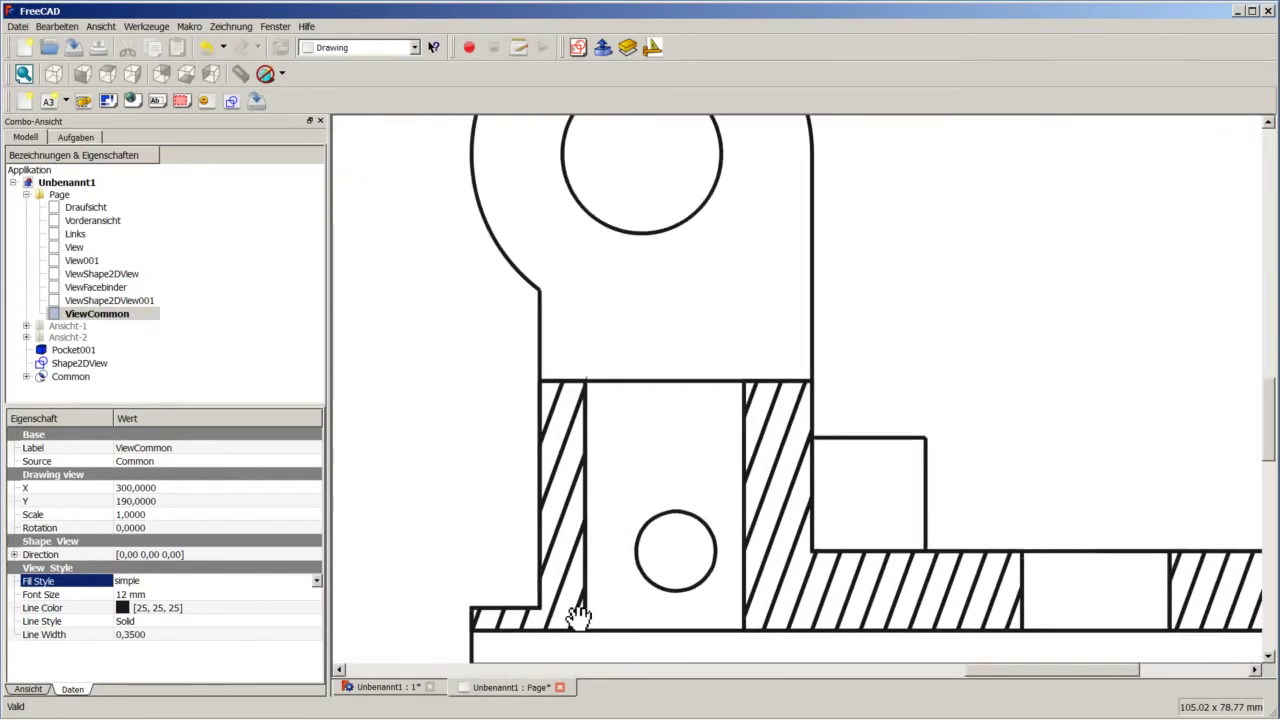
pyautogui.scroll(1, 622, 615)
pyautogui.scroll(1, 605, 600)
pyautogui.scroll(-2, 737, 549)
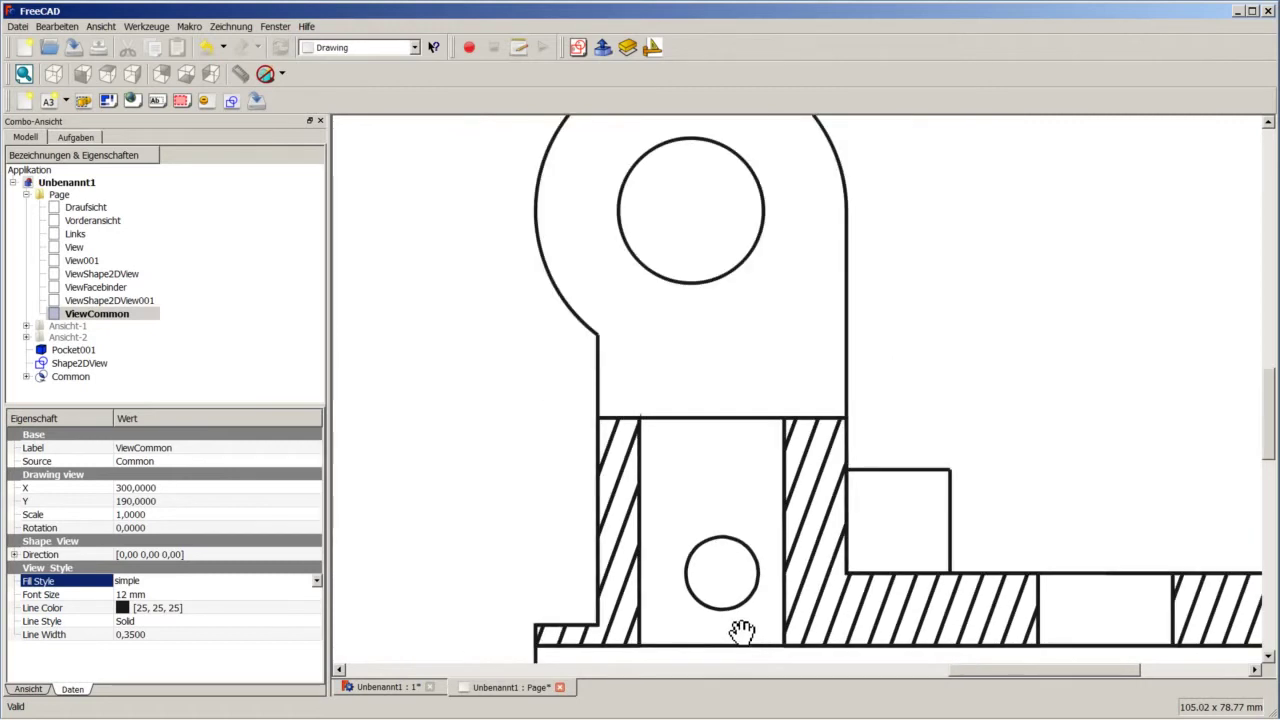
pyautogui.scroll(-2, 737, 534)
pyautogui.scroll(-2, 666, 537)
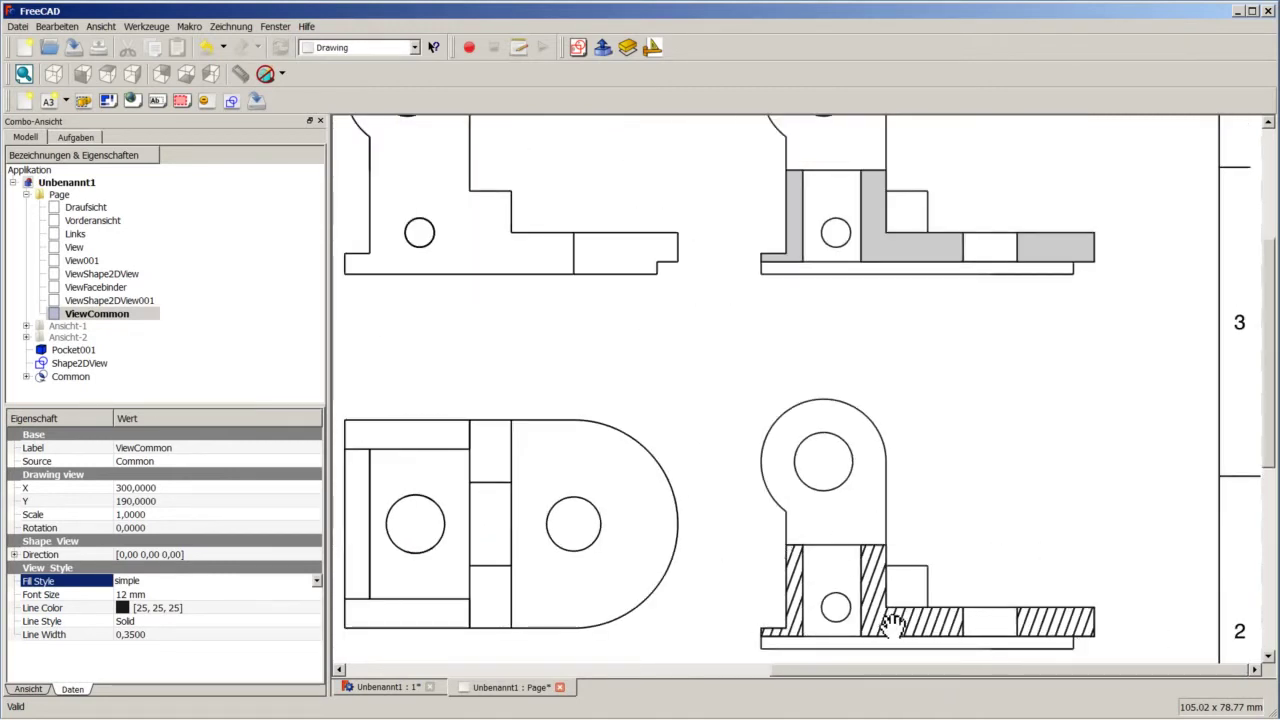
pyautogui.scroll(-1, 762, 593)
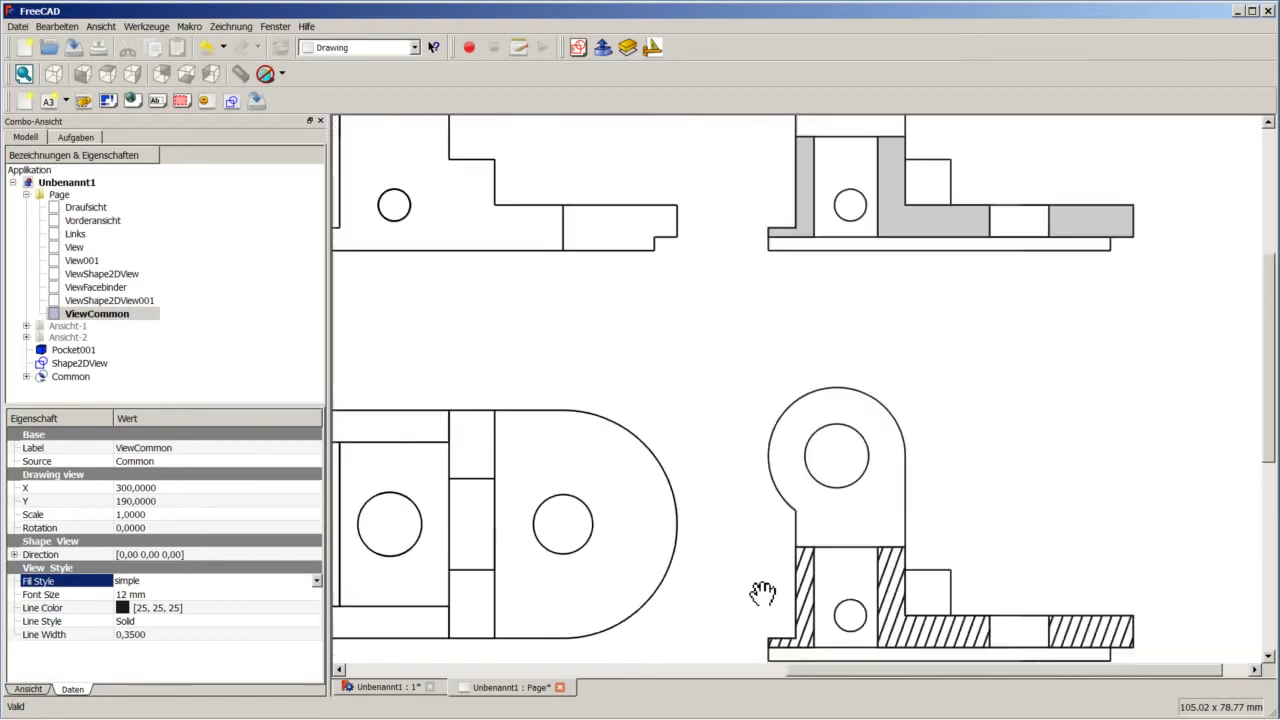
pyautogui.scroll(-1, 762, 593)
pyautogui.scroll(-1, 762, 593)
pyautogui.scroll(1, 1090, 598)
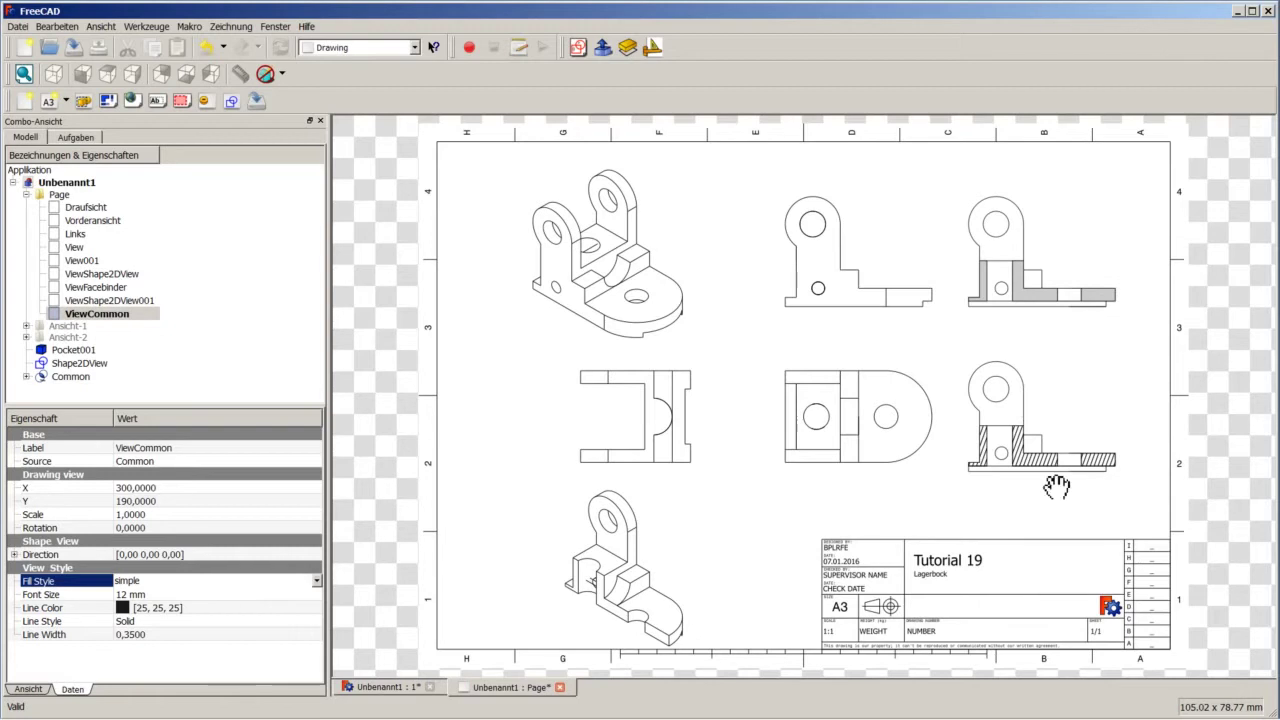
pyautogui.click(1167, 588)
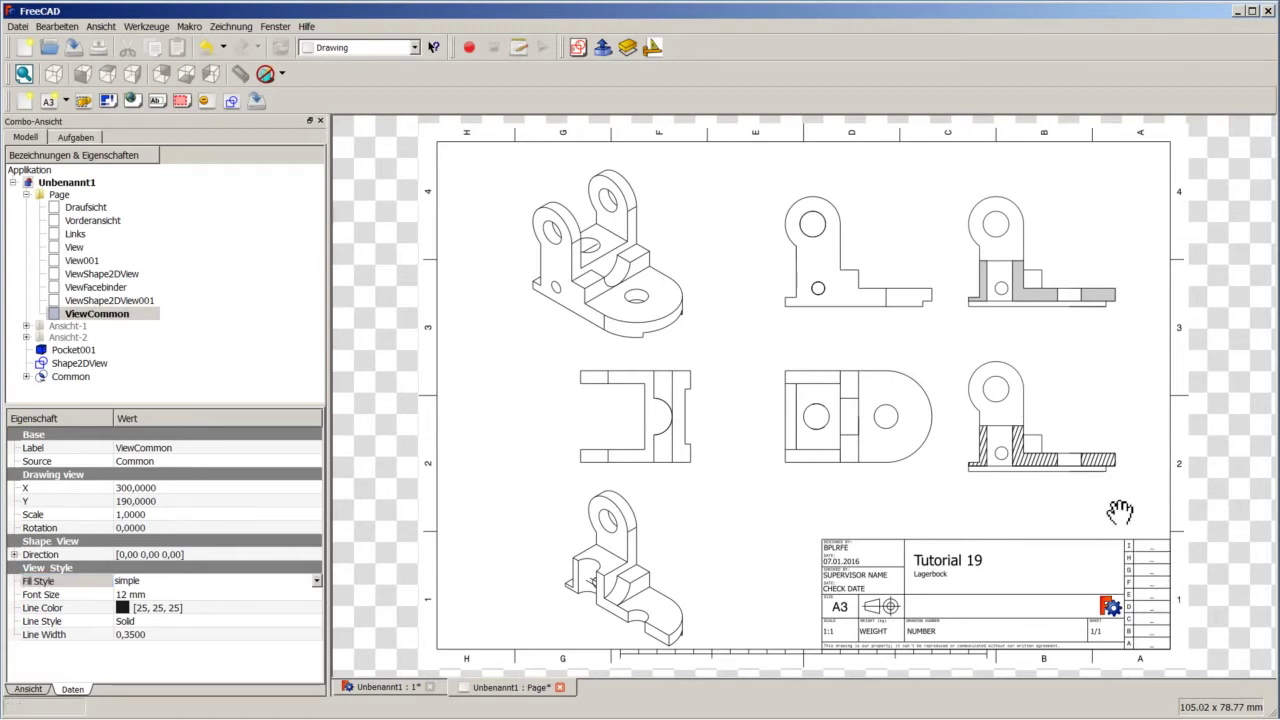
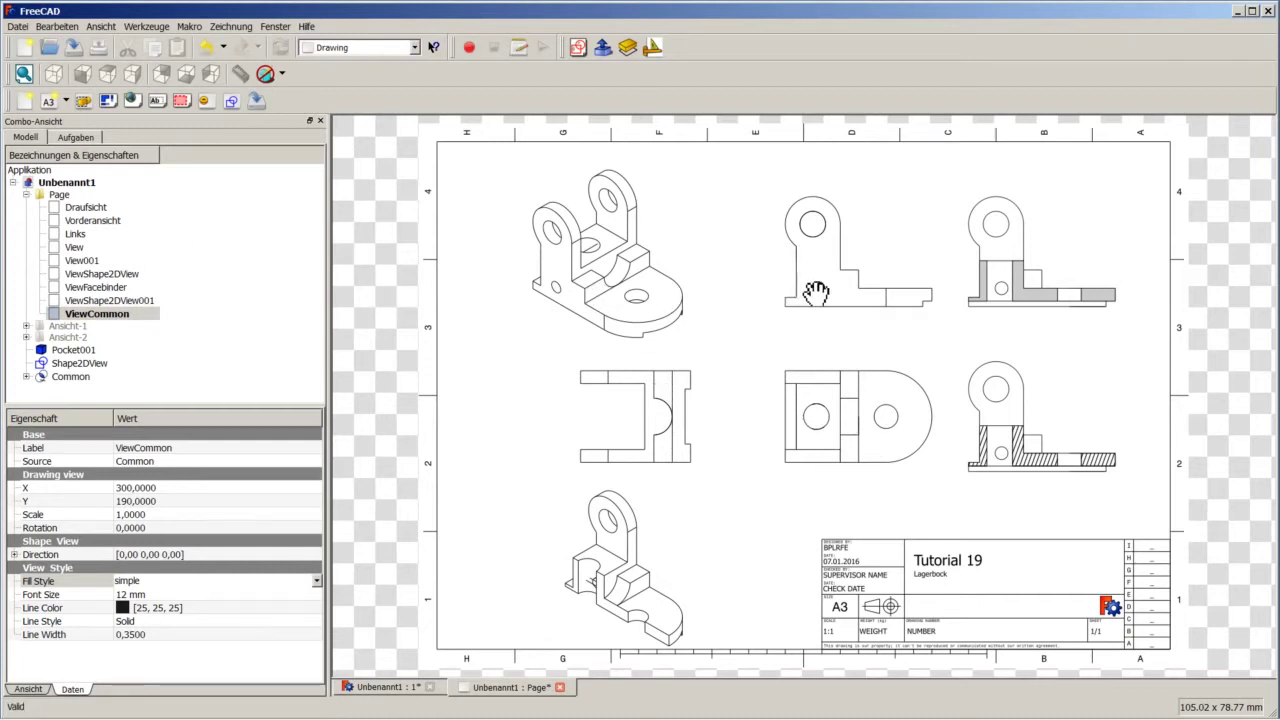
# Step: Delete the Vorderansicht view from the drawing page
pyautogui.click(102, 208)
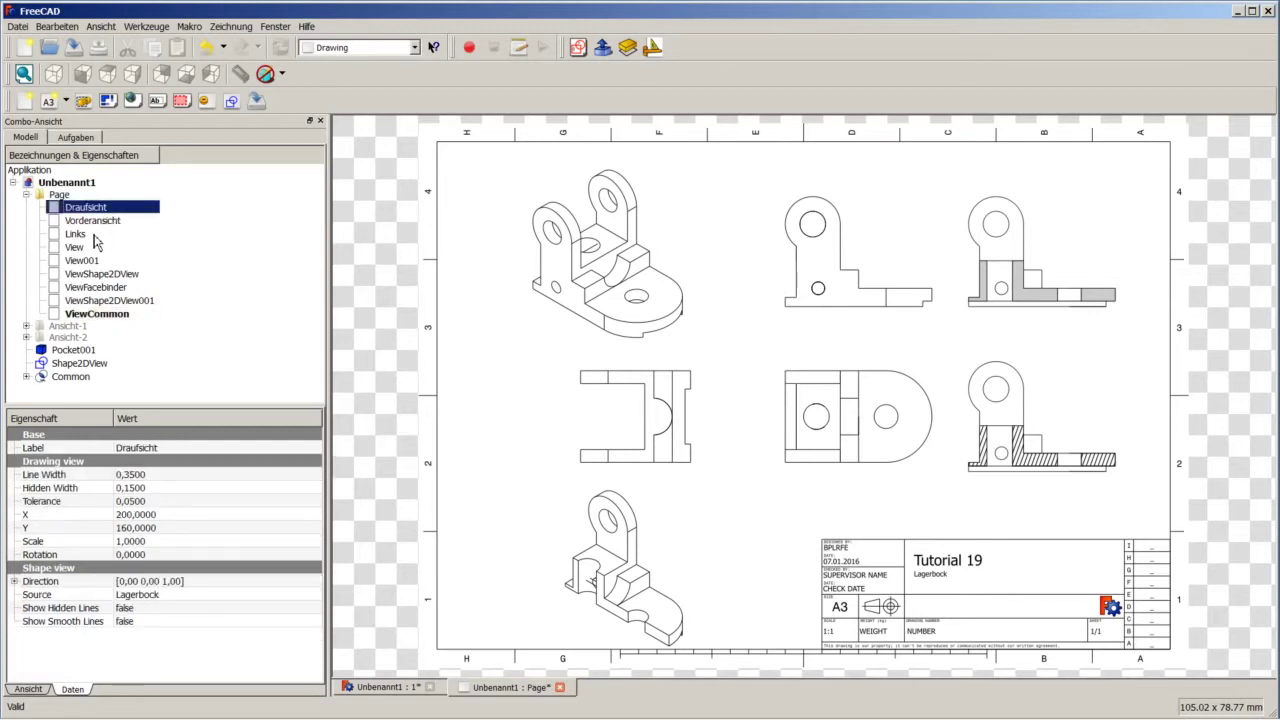
pyautogui.click(95, 223)
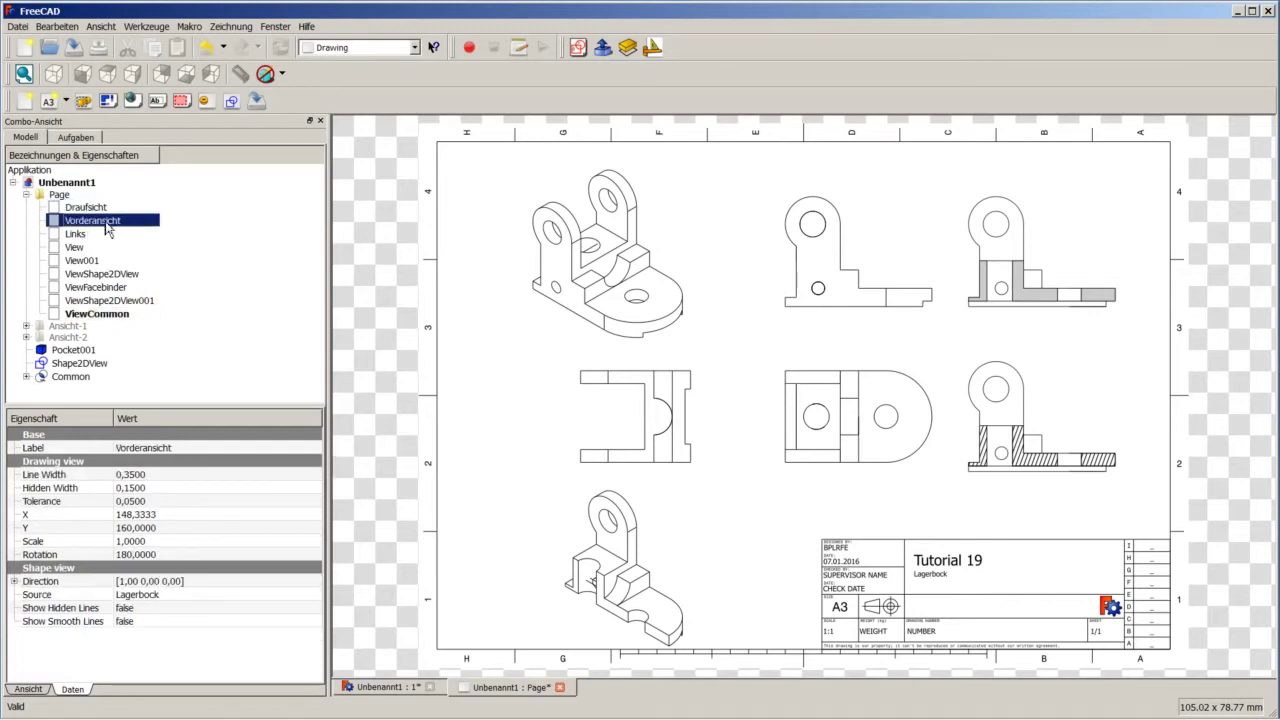
pyautogui.rightClick(108, 228)
pyautogui.click(135, 380)
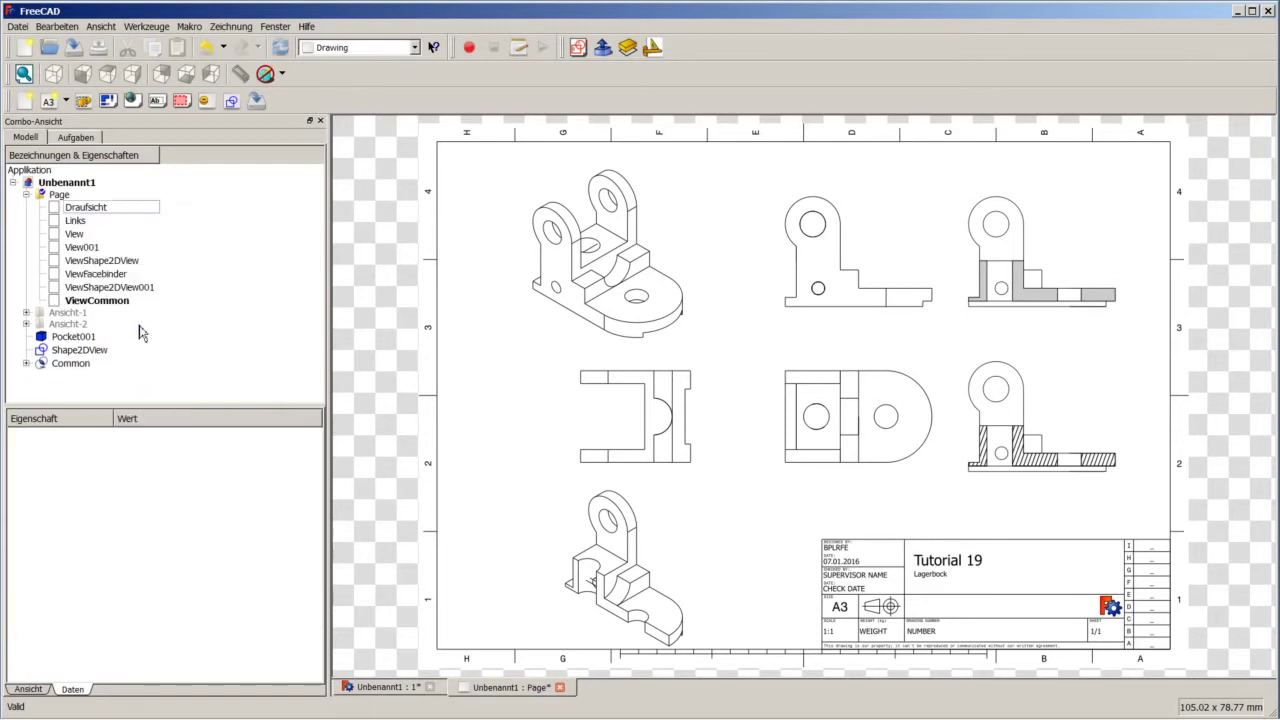
# Step: Delete the views from View through ViewCommon in one selection
pyautogui.click(75, 236)
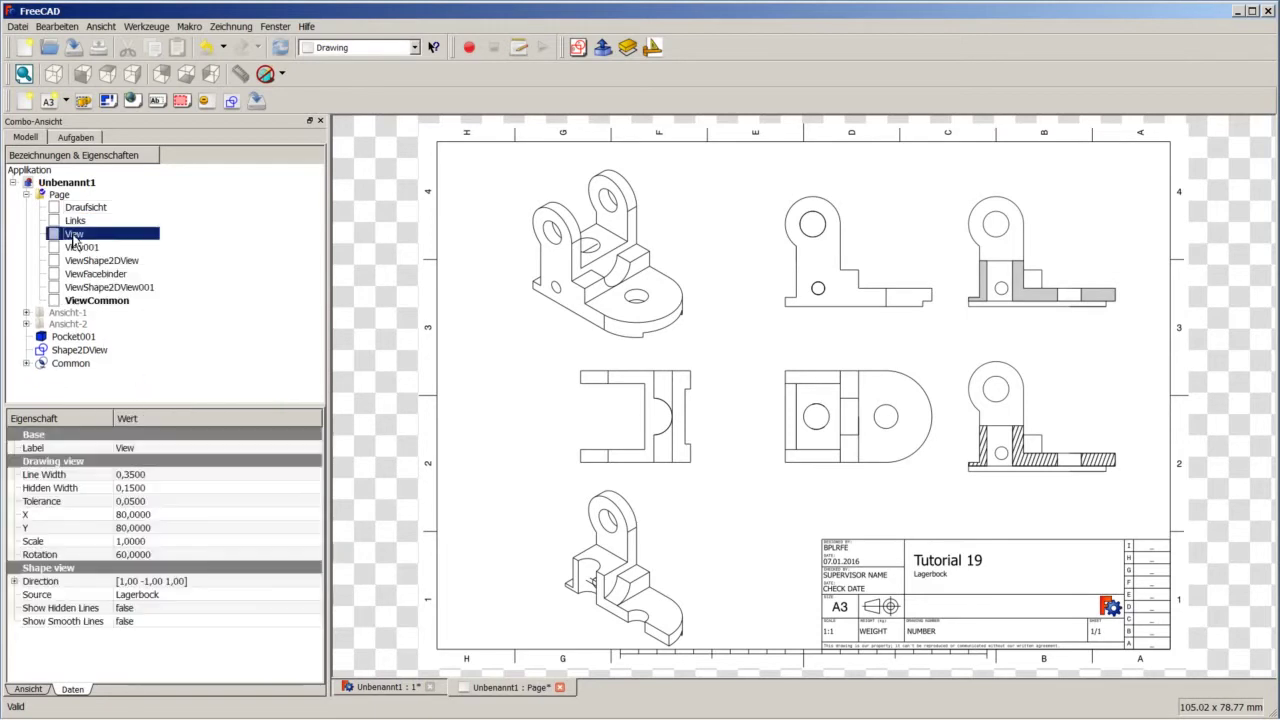
pyautogui.keyDown('shift'); pyautogui.click(80, 301); pyautogui.keyUp('shift')
pyautogui.rightClick(80, 304)
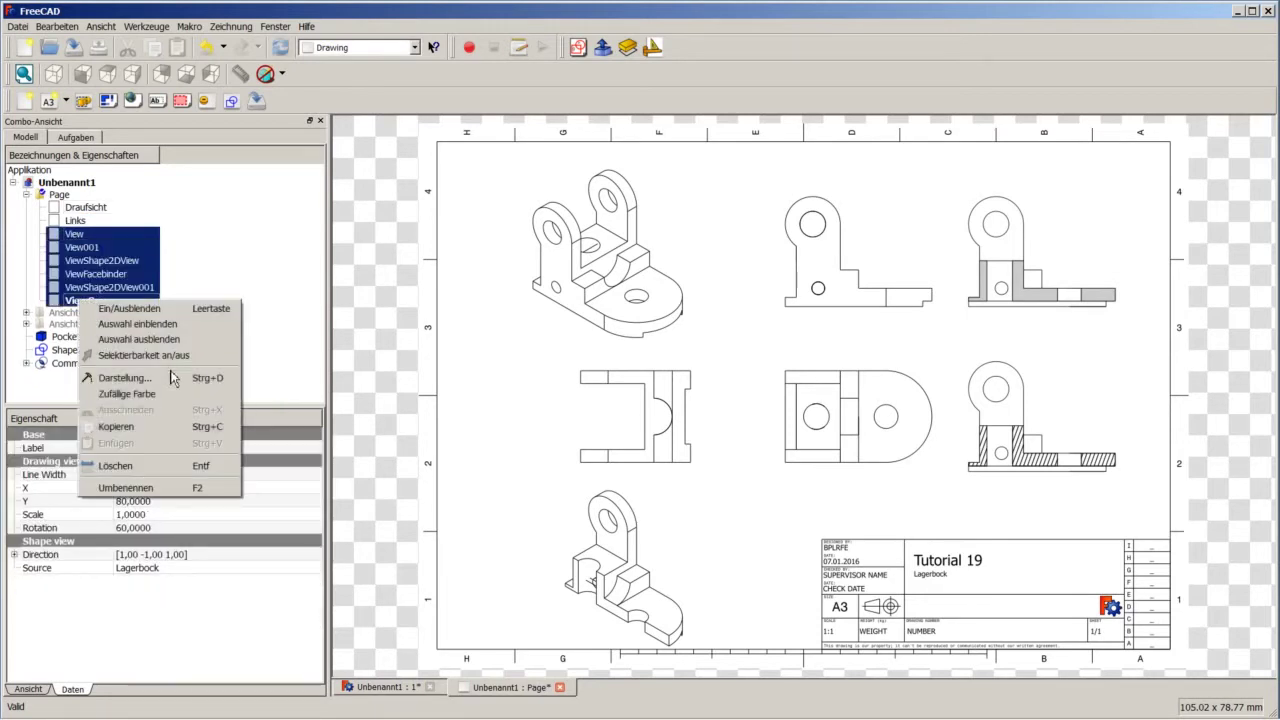
pyautogui.click(174, 464)
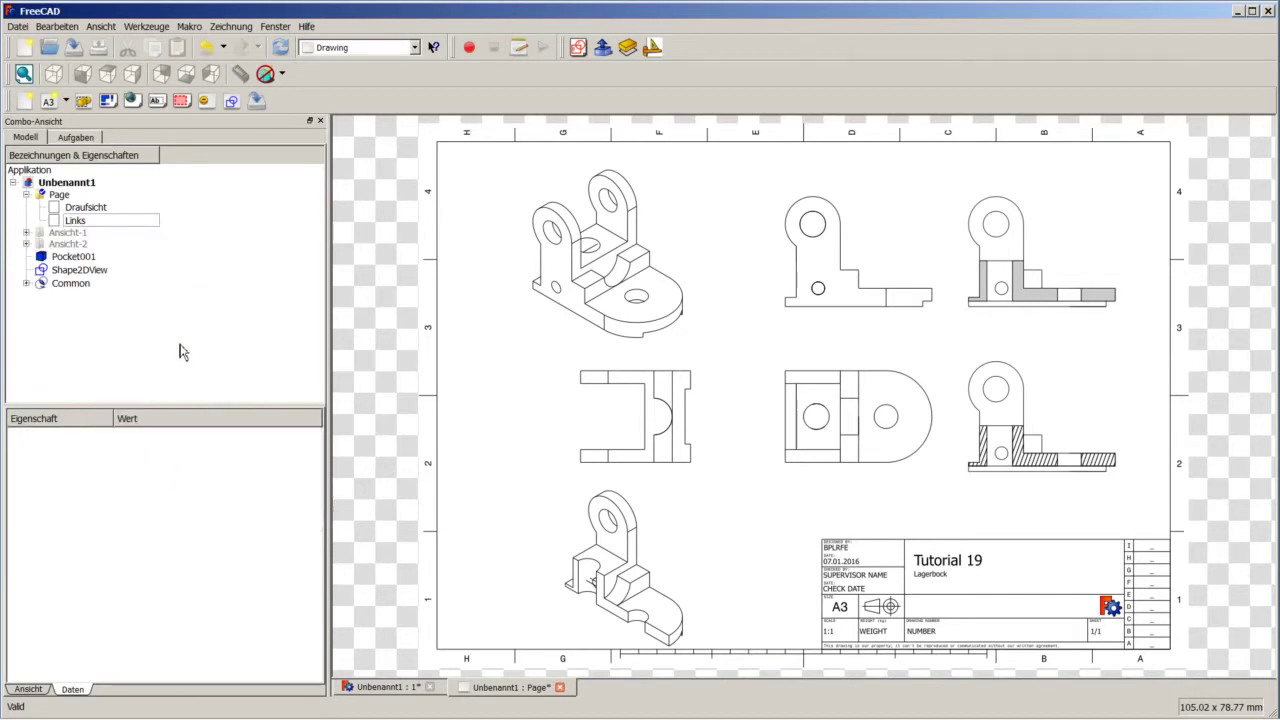
# Step: Delete Ansicht-2 through Common, confirming despite the dependencies
pyautogui.click(66, 235)
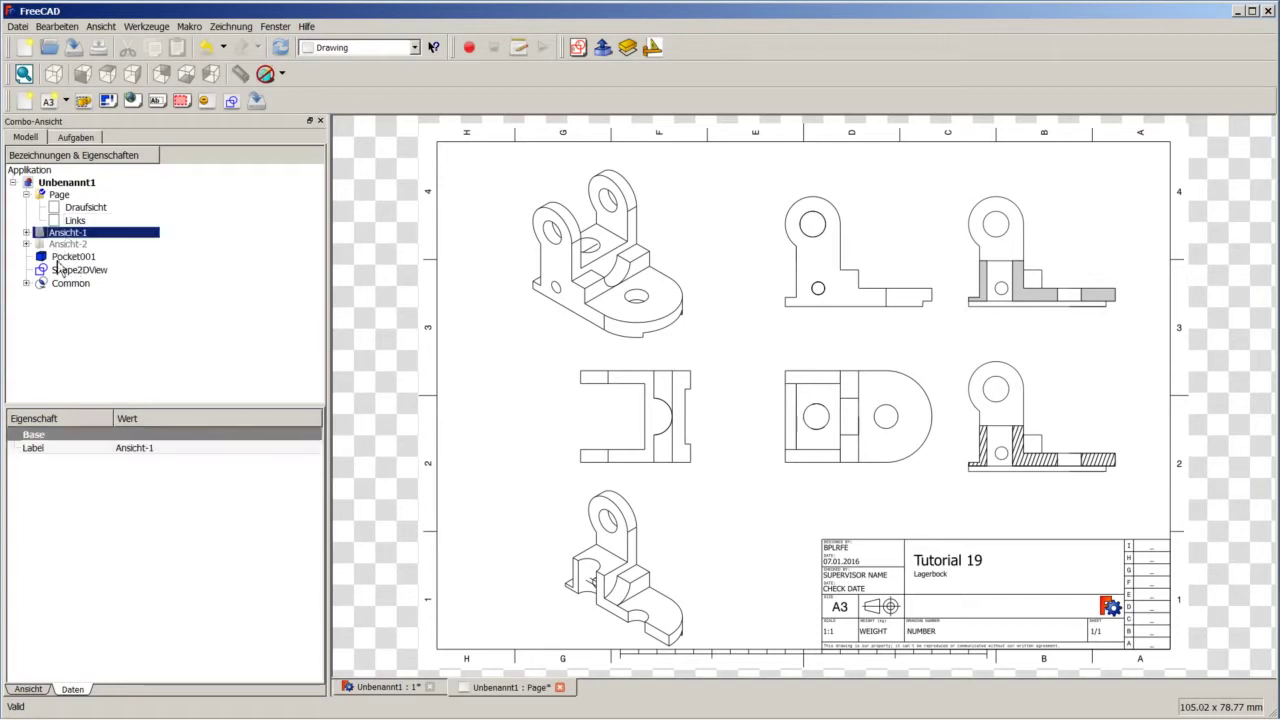
pyautogui.keyDown('shift'); pyautogui.click(58, 284); pyautogui.keyUp('shift')
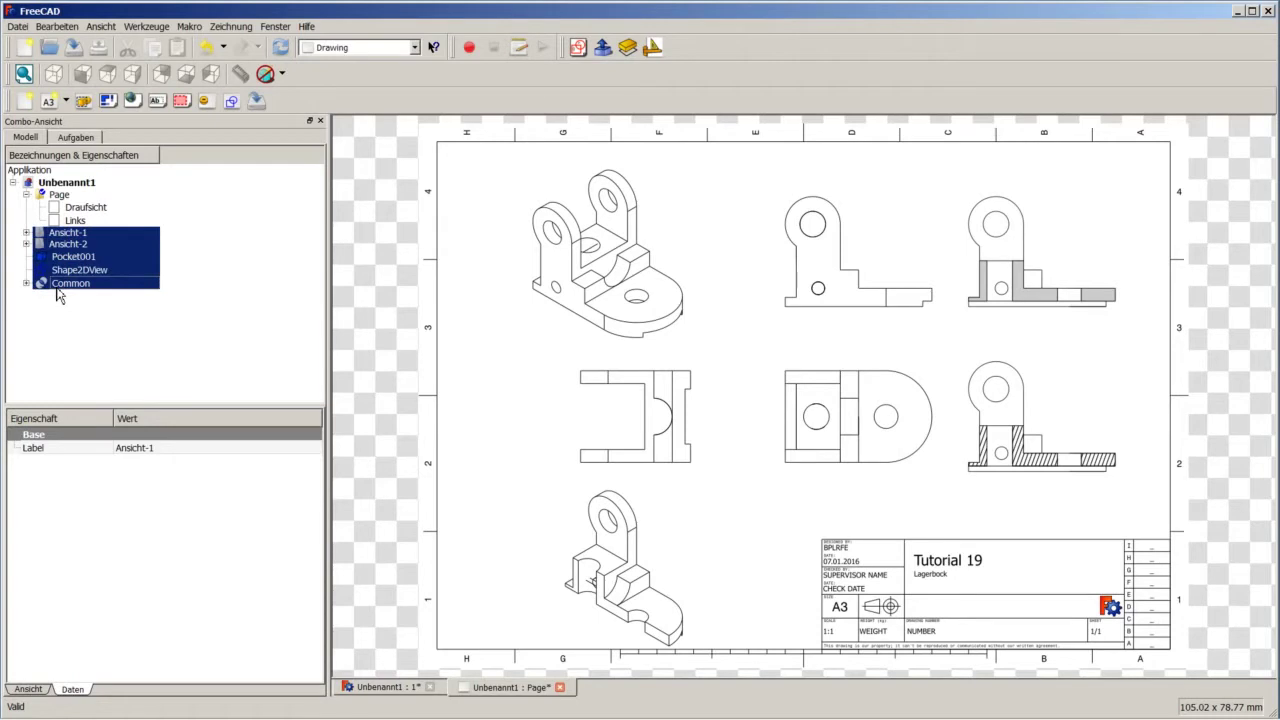
pyautogui.click(66, 245)
pyautogui.keyDown('shift'); pyautogui.click(63, 284); pyautogui.keyUp('shift')
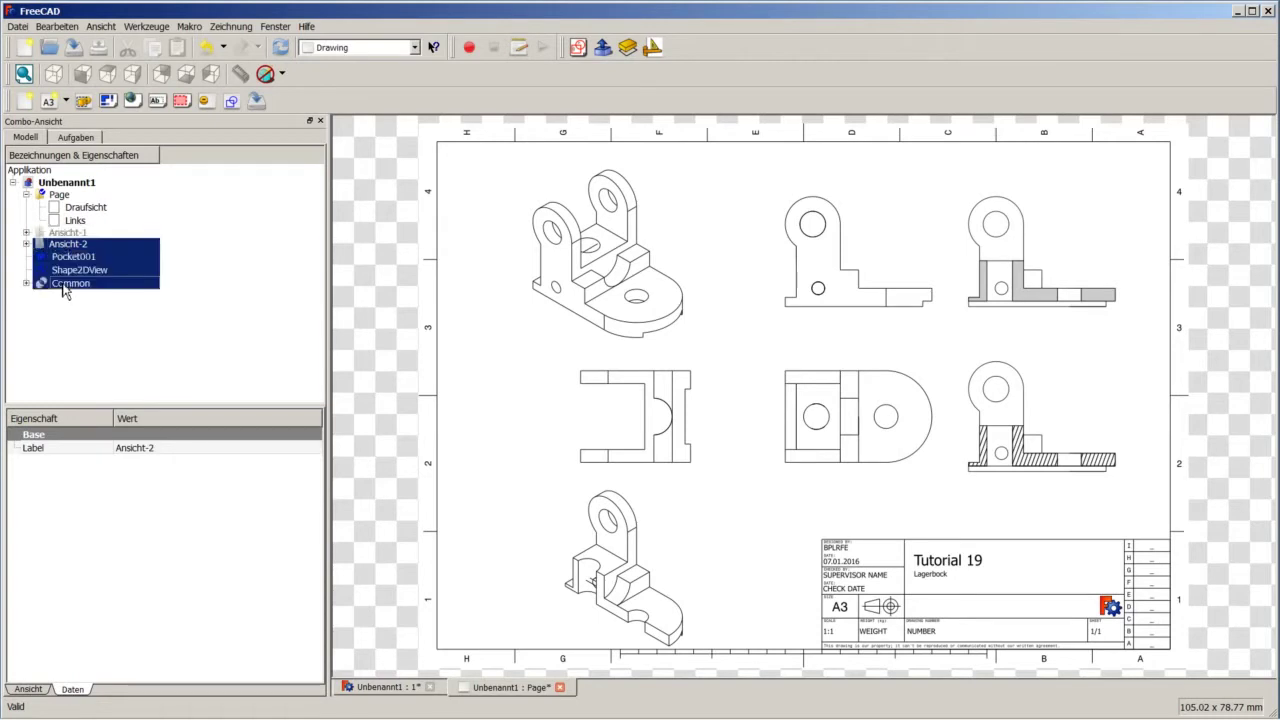
pyautogui.rightClick(63, 284)
pyautogui.click(98, 448)
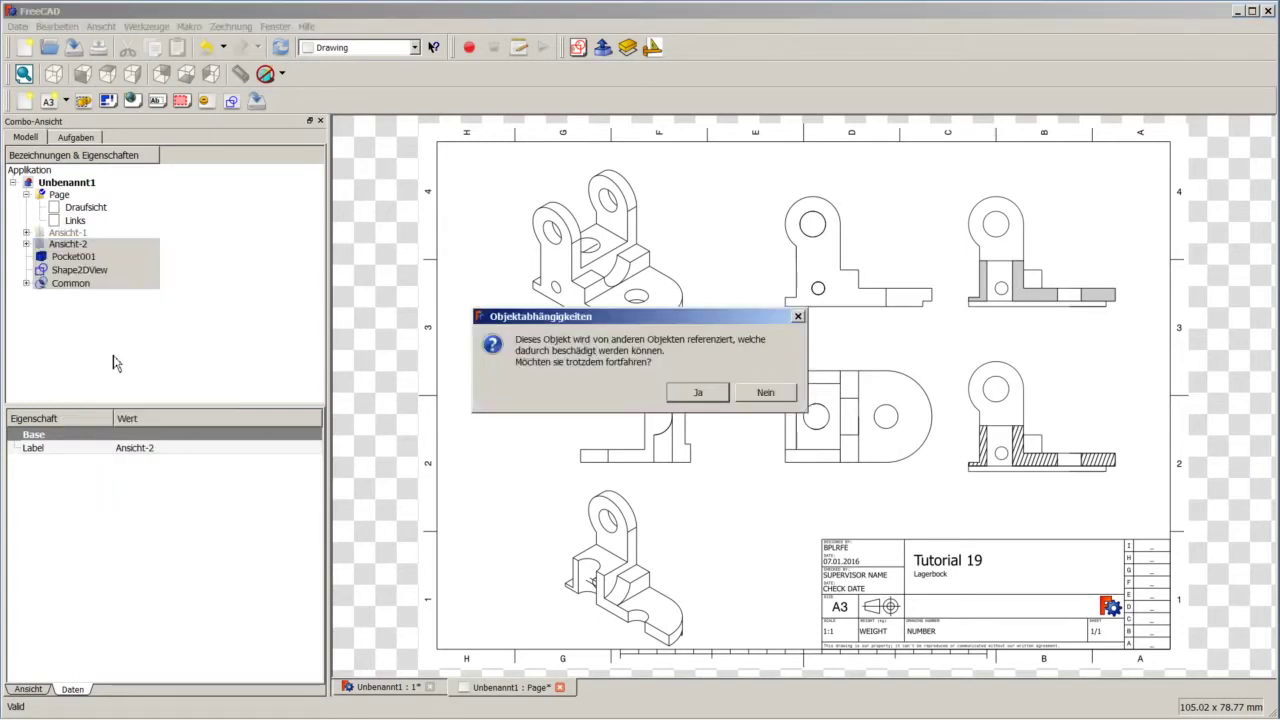
pyautogui.click(698, 392)
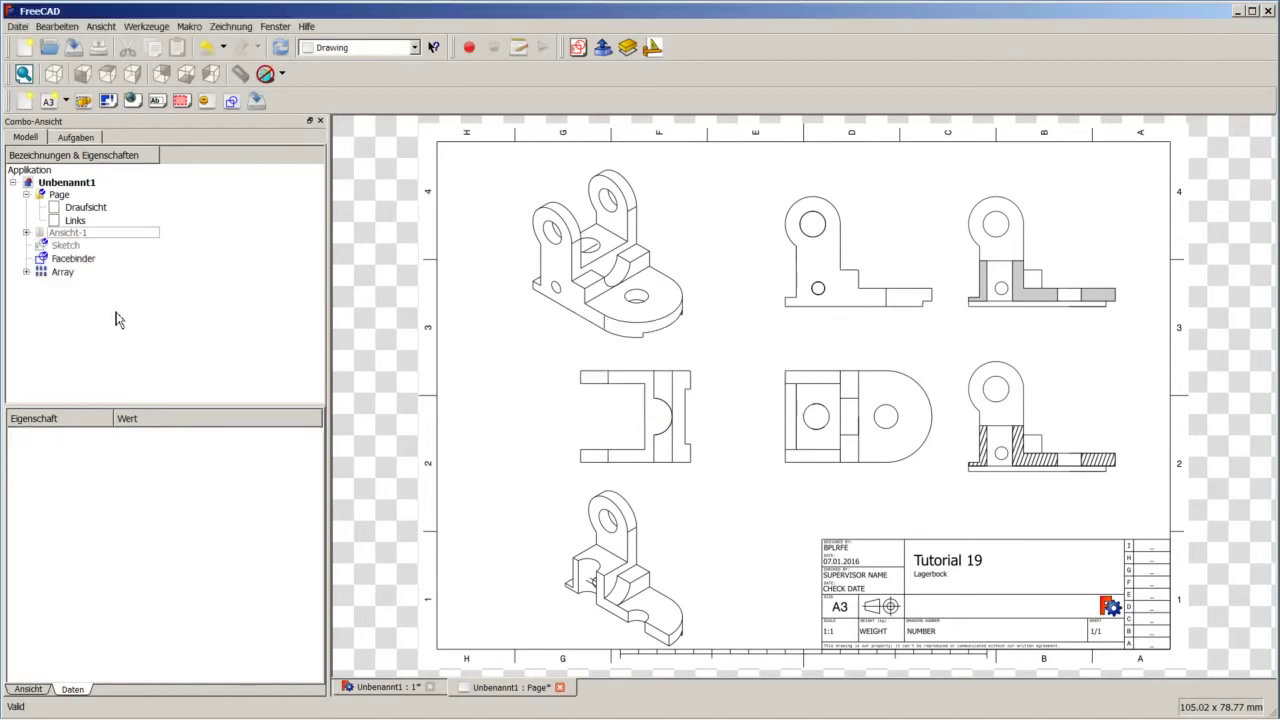
# Step: Delete the Sketch, Facebinder, Array, Pad and Sketch001 objects
pyautogui.click(60, 253)
pyautogui.keyDown('shift'); pyautogui.click(63, 272); pyautogui.keyUp('shift')
pyautogui.rightClick(63, 272)
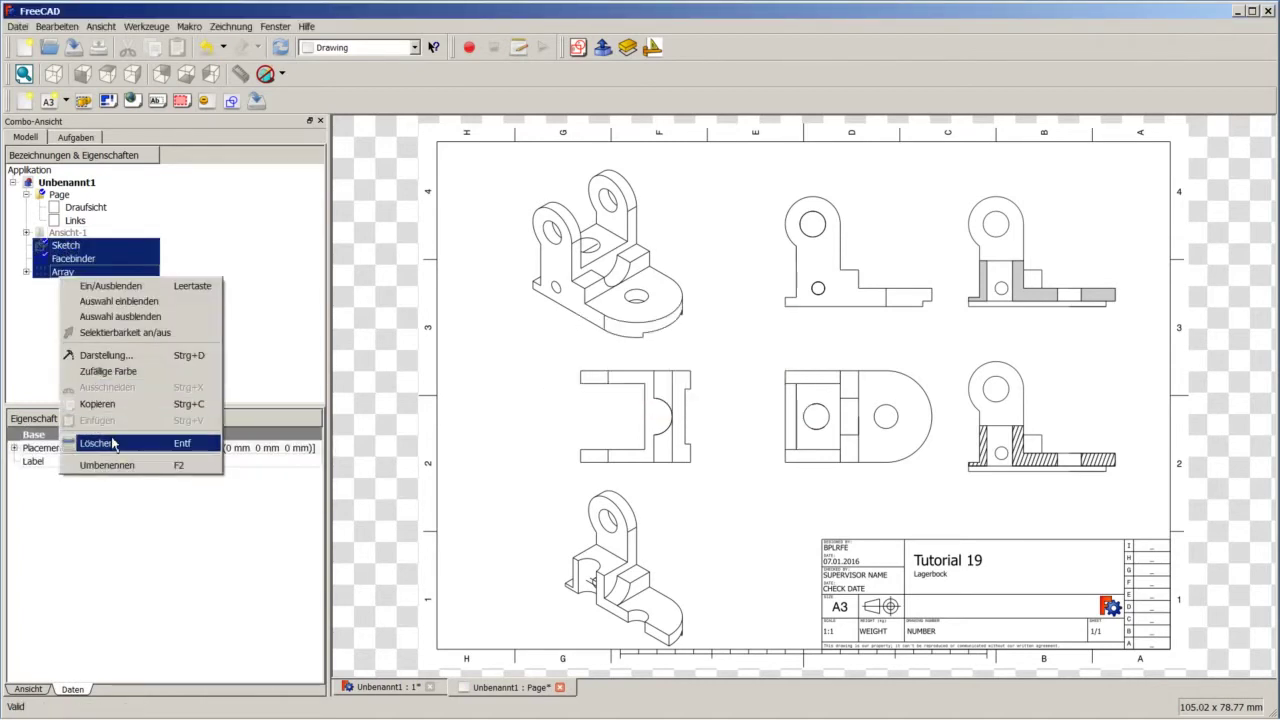
pyautogui.click(113, 444)
pyautogui.rightClick(60, 250)
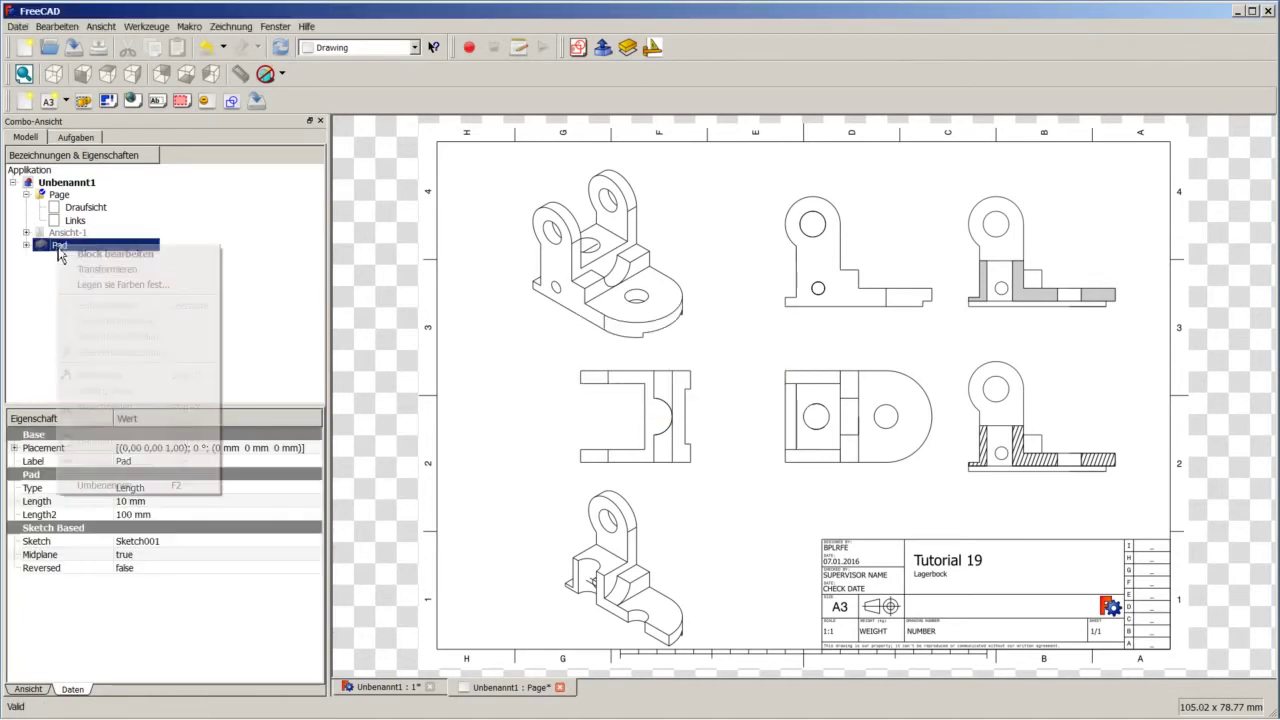
pyautogui.click(105, 461)
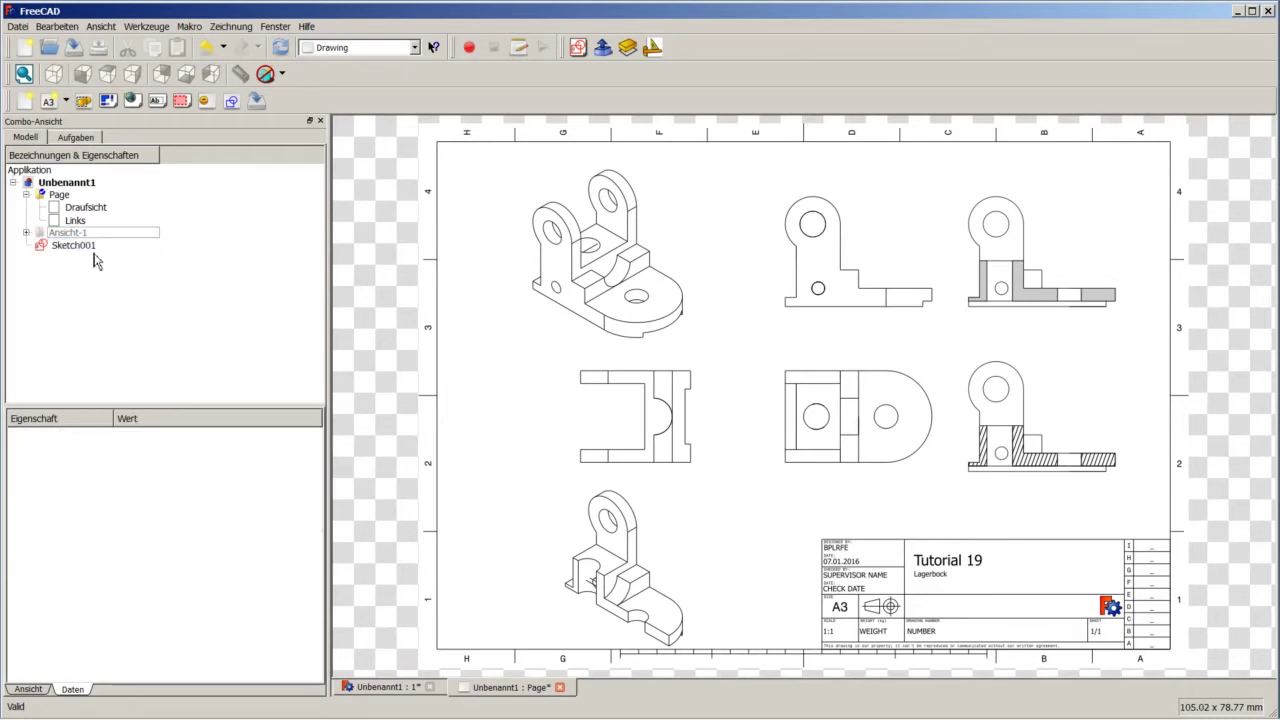
pyautogui.click(82, 246)
pyautogui.rightClick(82, 247)
pyautogui.click(135, 447)
# Step: Check that the Ansicht-1 group still holds Lagerbock
pyautogui.click(72, 237)
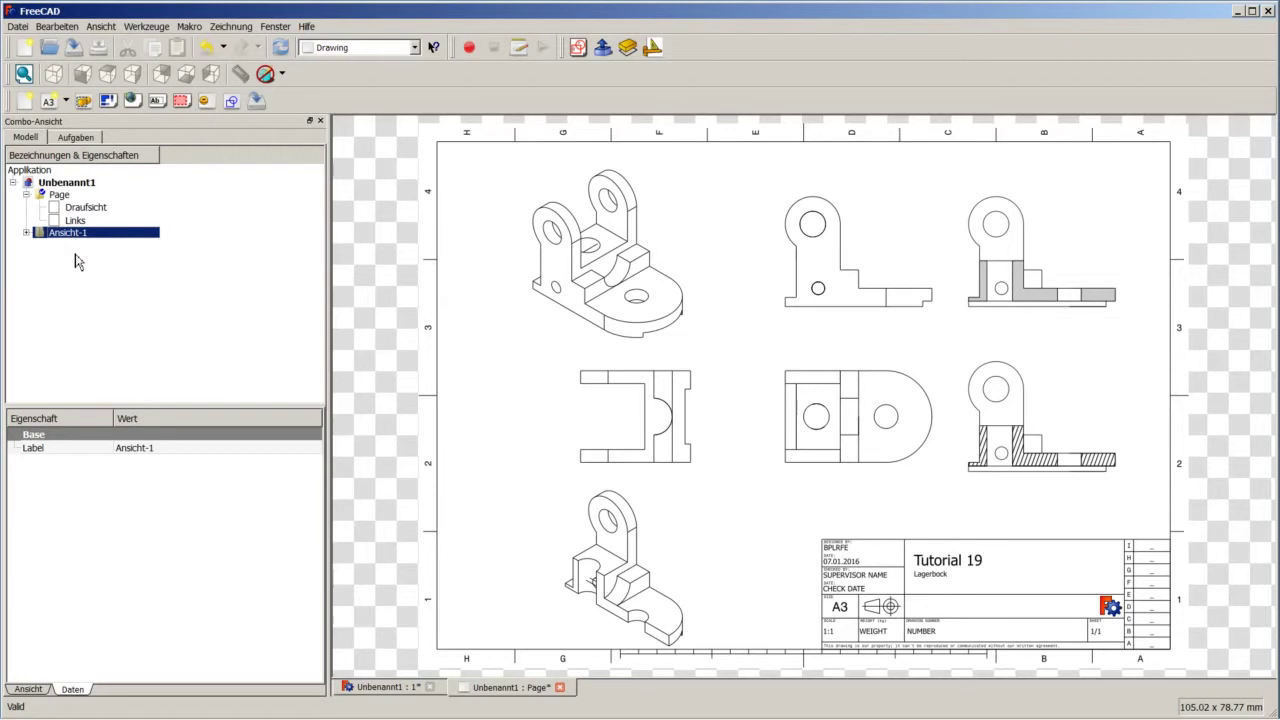
pyautogui.click(70, 282)
pyautogui.click(28, 233)
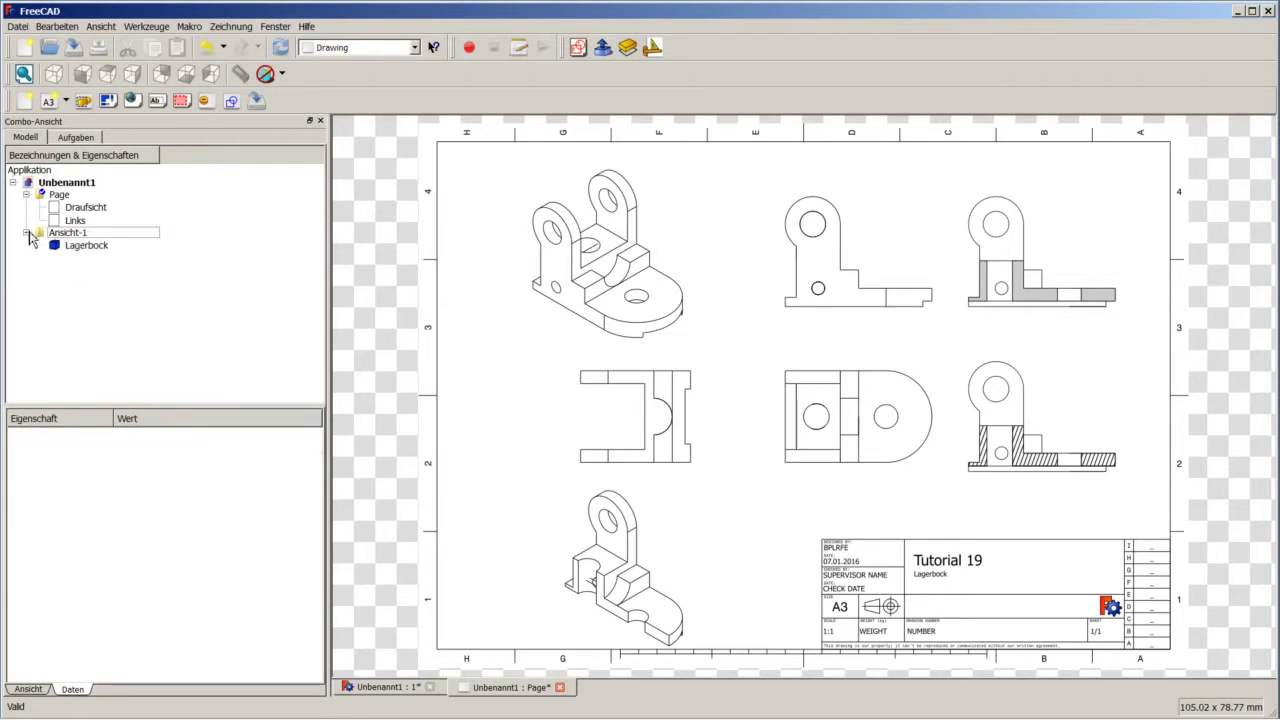
pyautogui.click(27, 233)
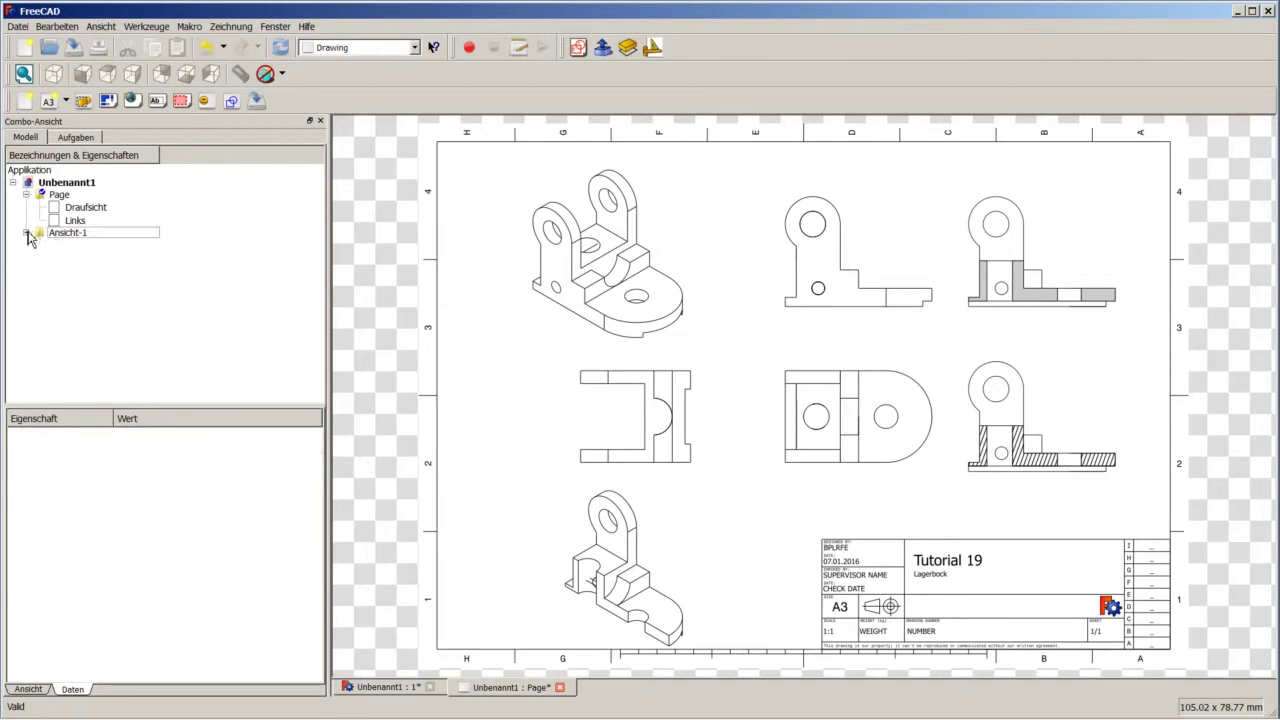
# Step: Recompute the drawing and set the Draufsicht view's X position to 80
pyautogui.click(281, 47)
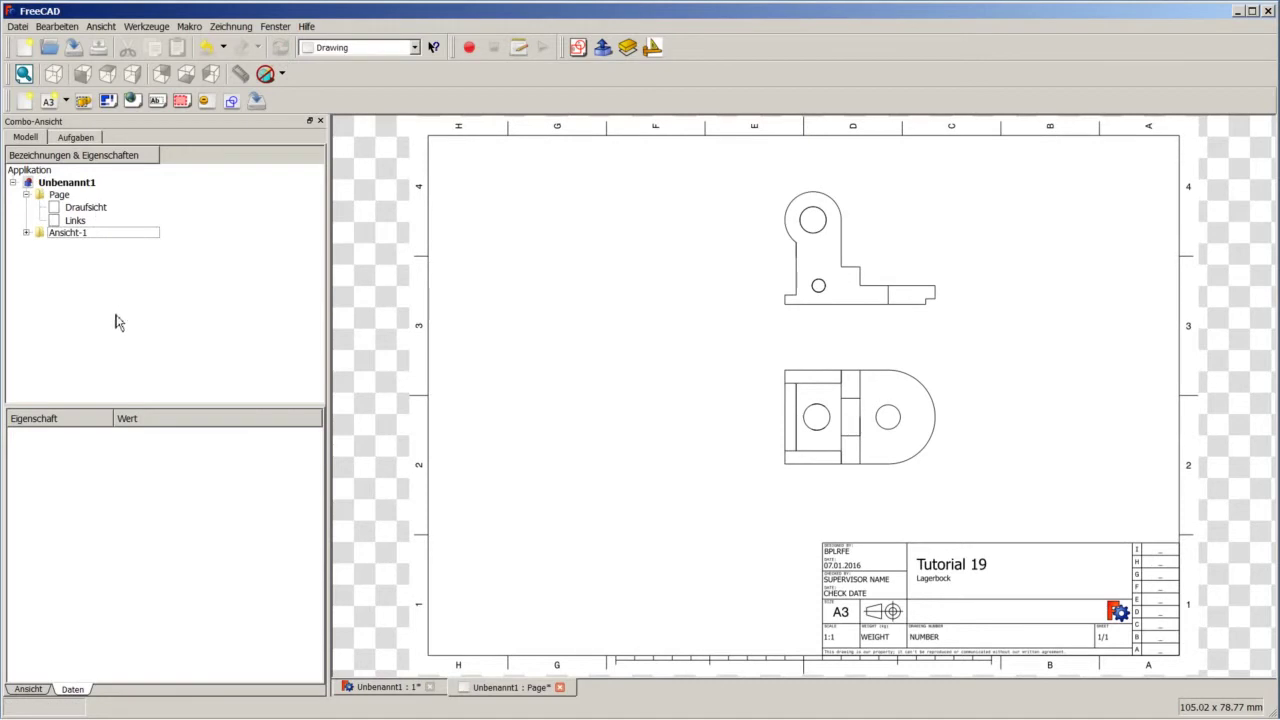
pyautogui.click(73, 208)
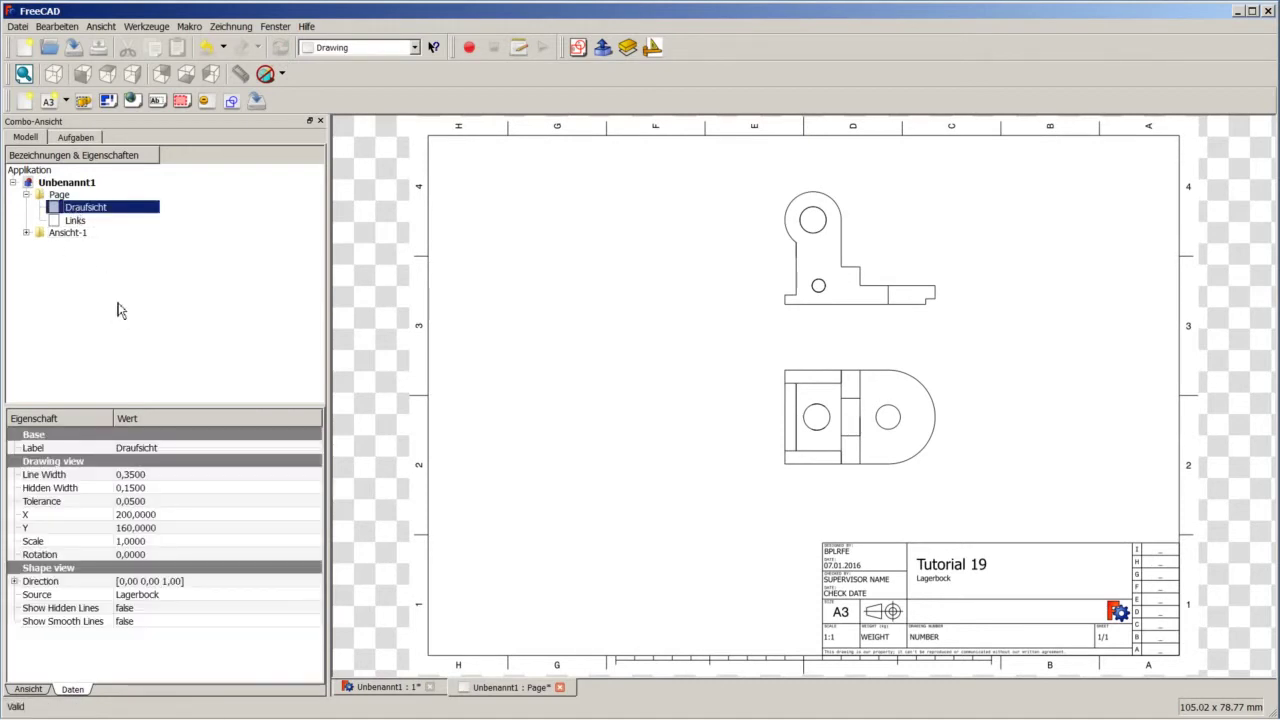
pyautogui.click(162, 530)
pyautogui.click(167, 515)
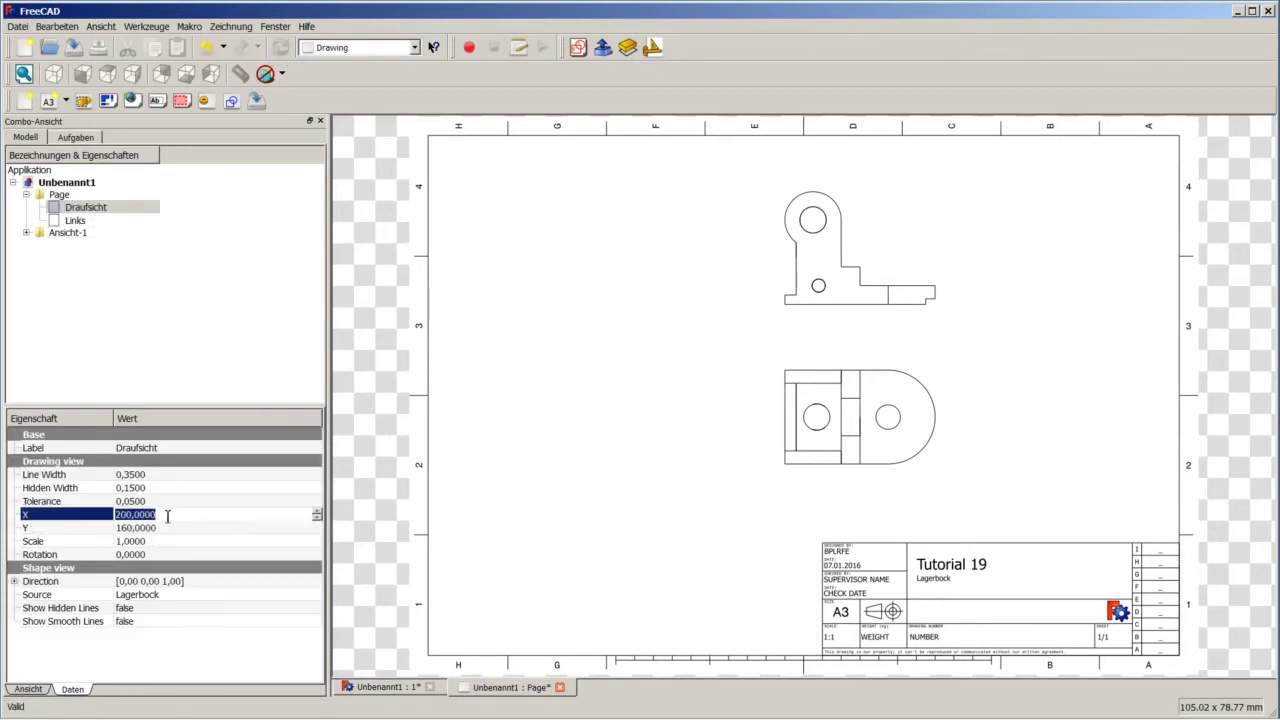
pyautogui.write('80')
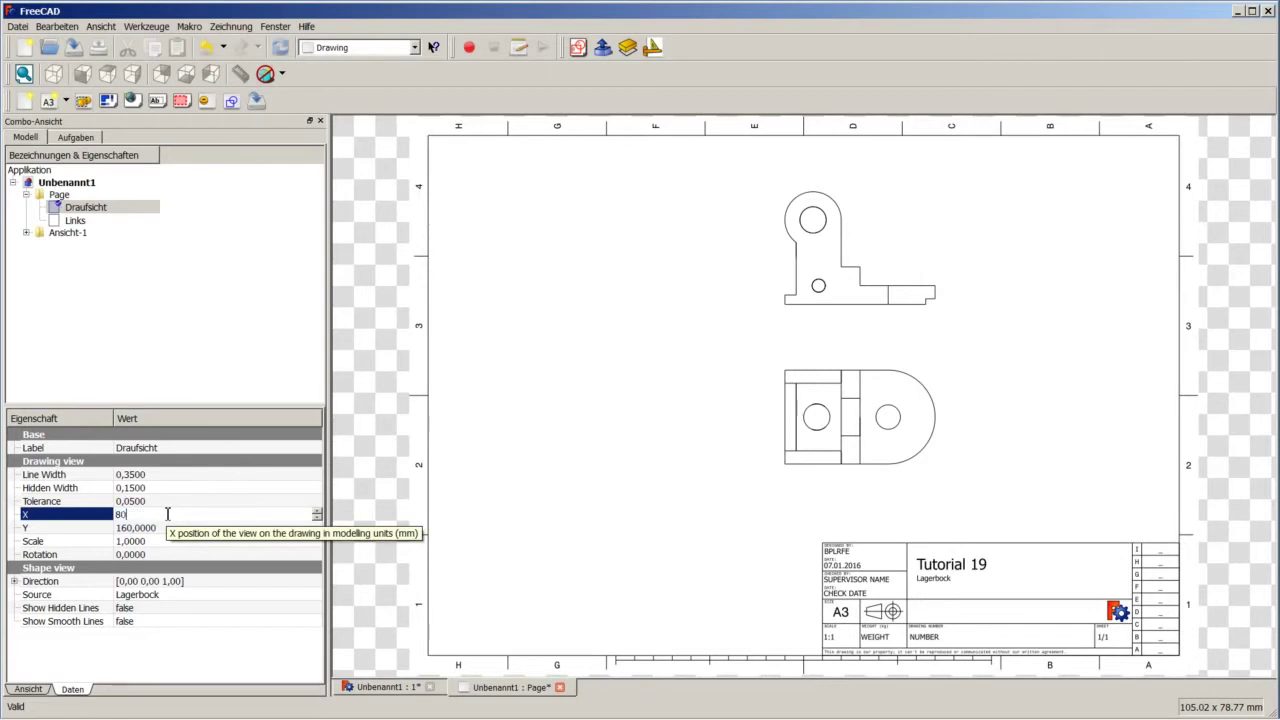
pyautogui.click(90, 221)
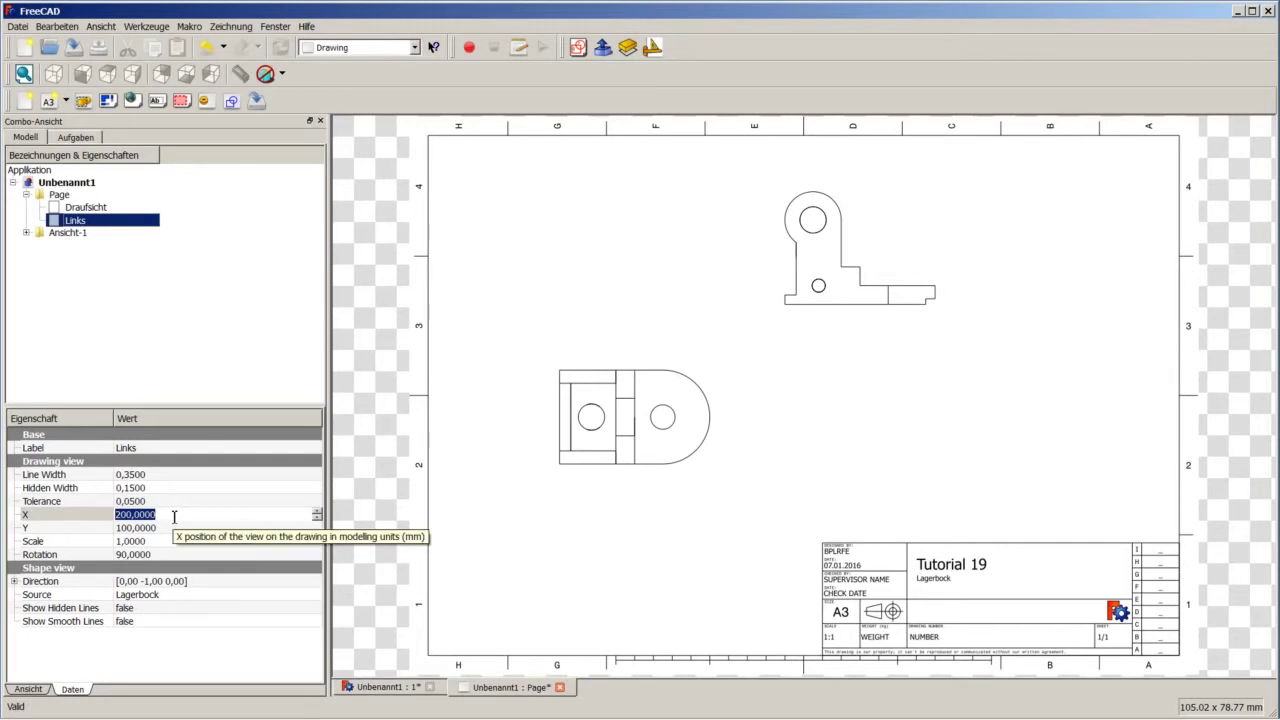
# Step: Set the Links view's X position to 80
pyautogui.moveTo(174, 516); pyautogui.dragTo(145, 517)
pyautogui.write('80')
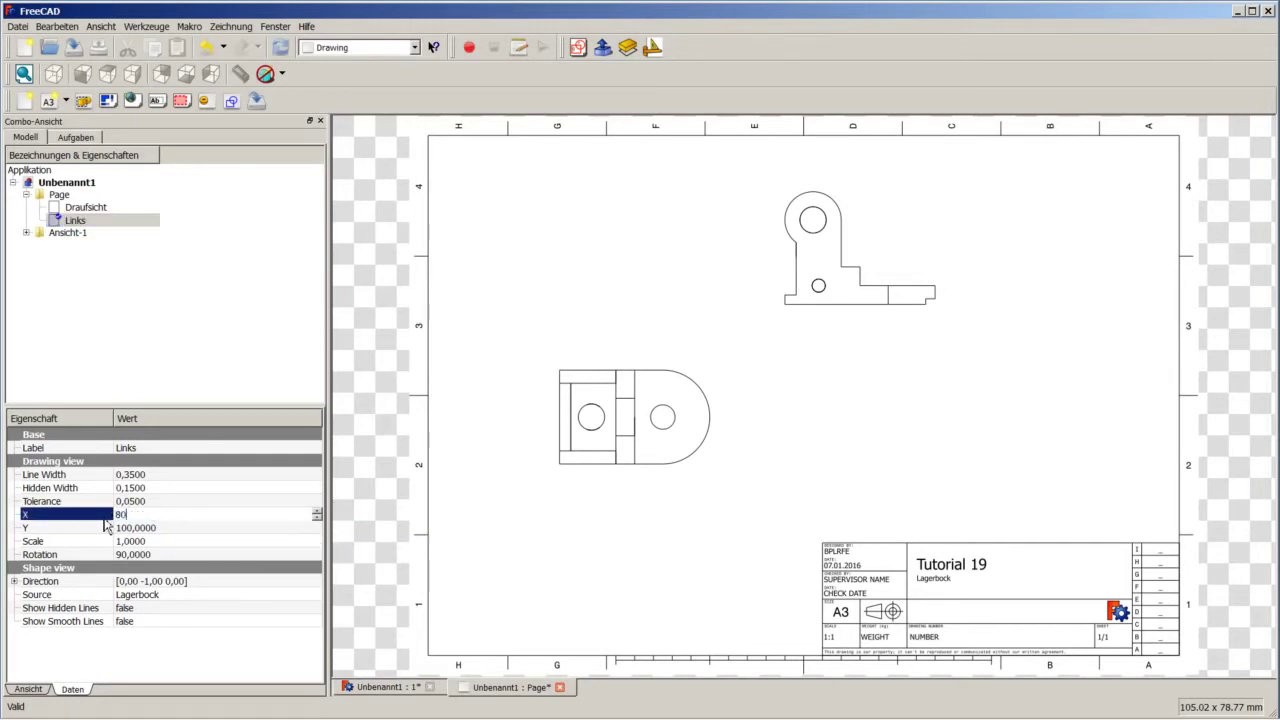
pyautogui.click(224, 345)
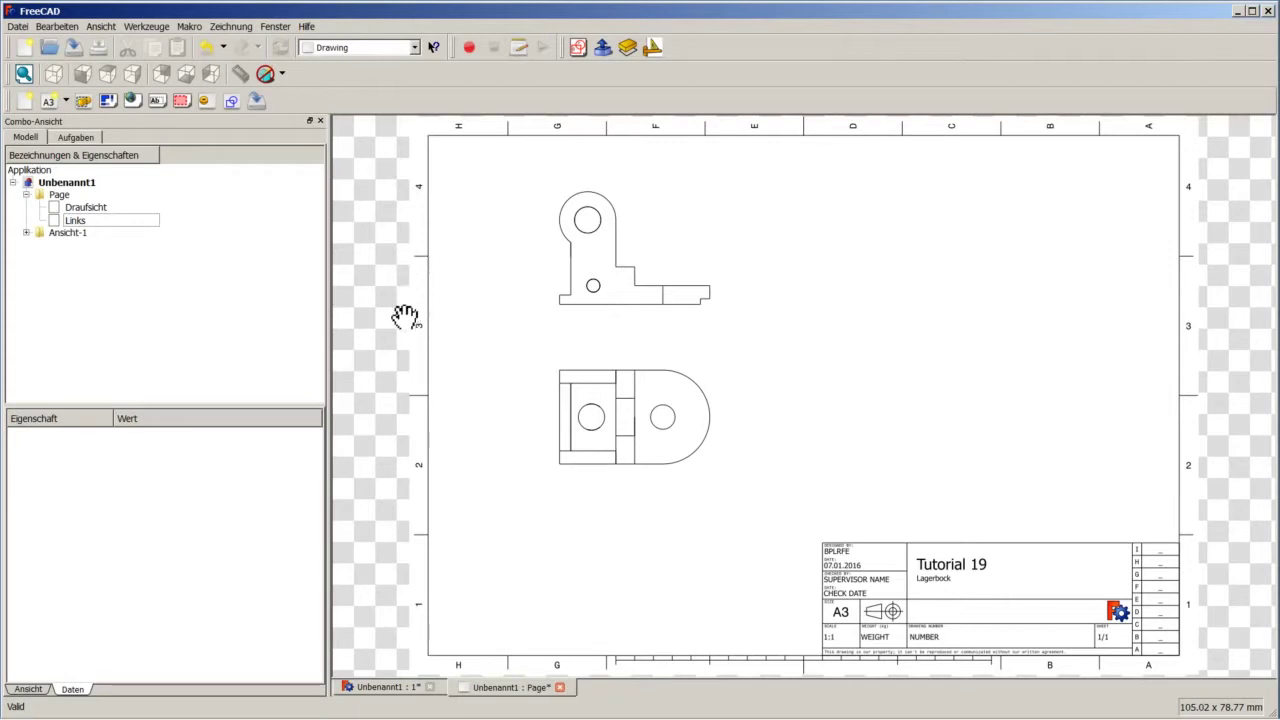
# Step: Go to the Unbenannt1 : 1 model, activate Sketcher, and select the face between the lugs
pyautogui.click(376, 688)
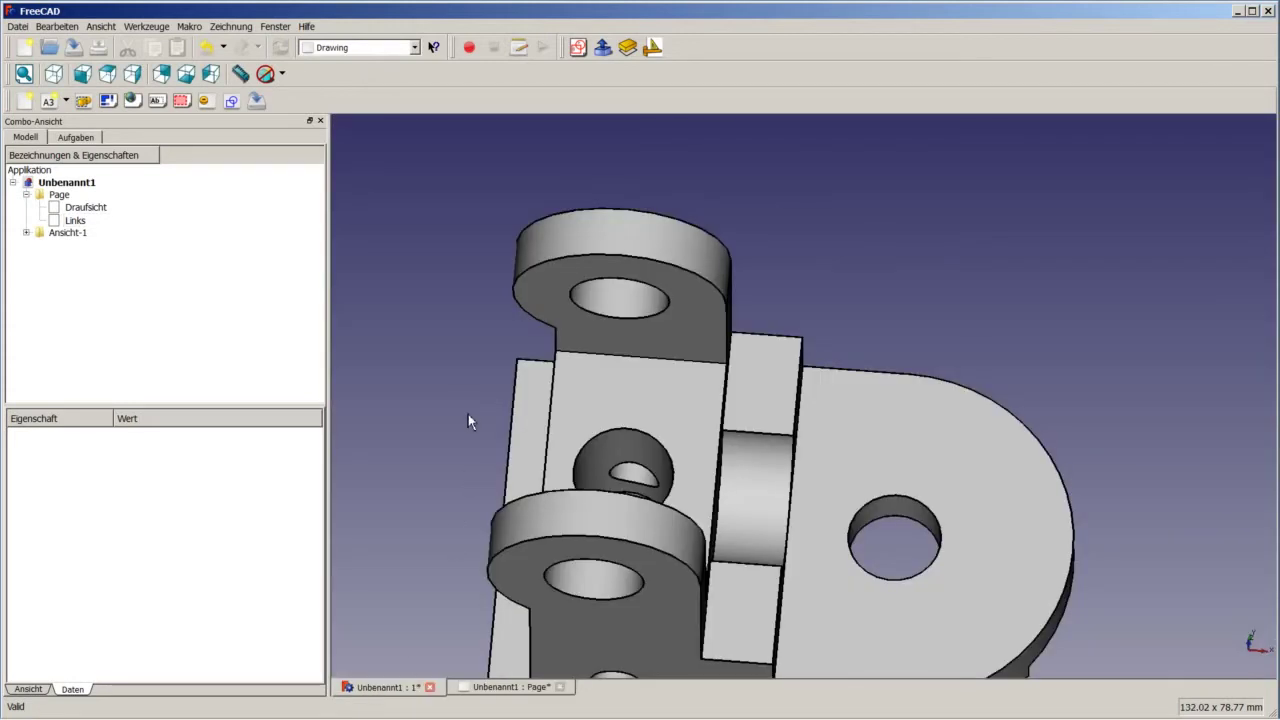
pyautogui.click(360, 47)
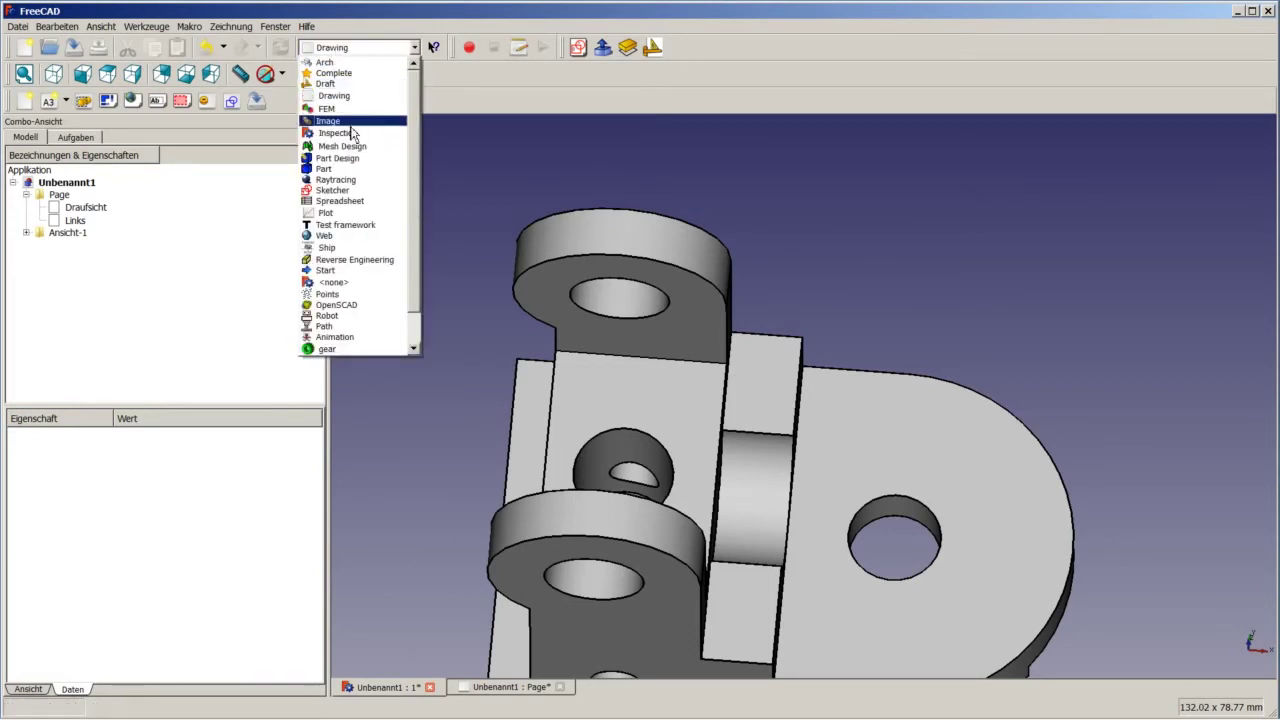
pyautogui.click(347, 190)
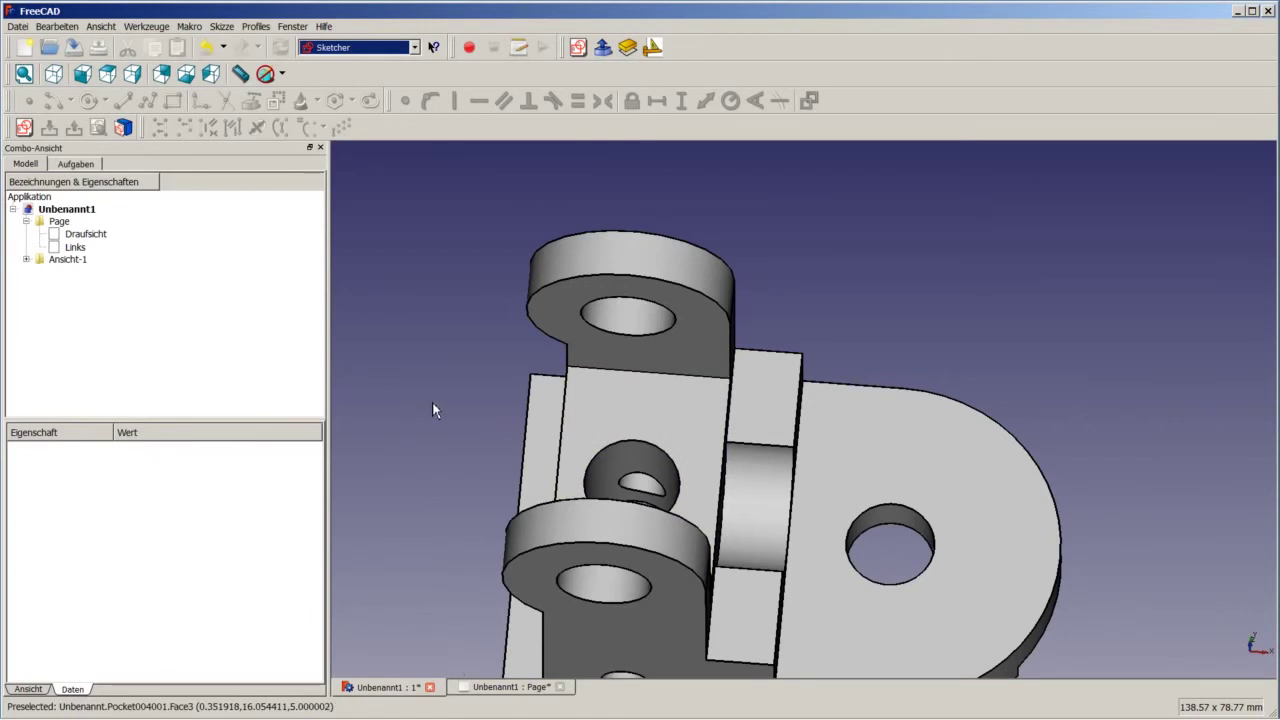
pyautogui.click(655, 421)
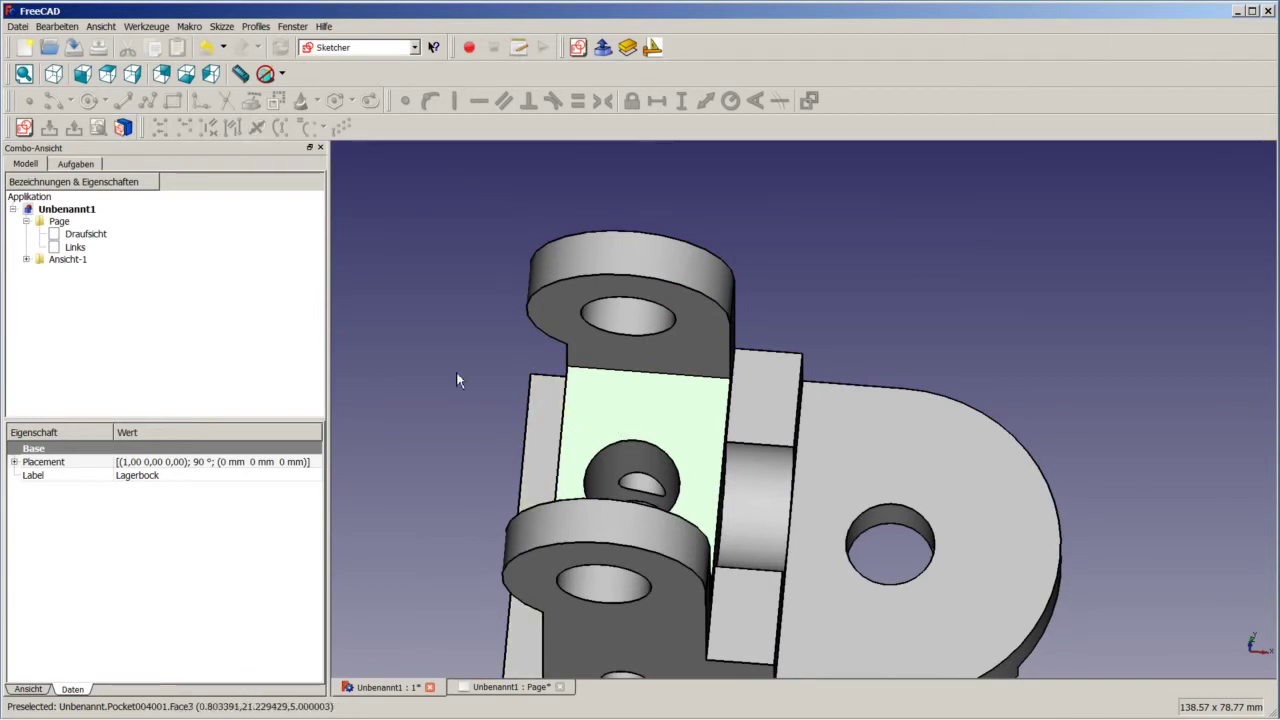
# Step: Start a new sketch on the face and draw a horizontal centre line across the bracket
pyautogui.click(24, 127)
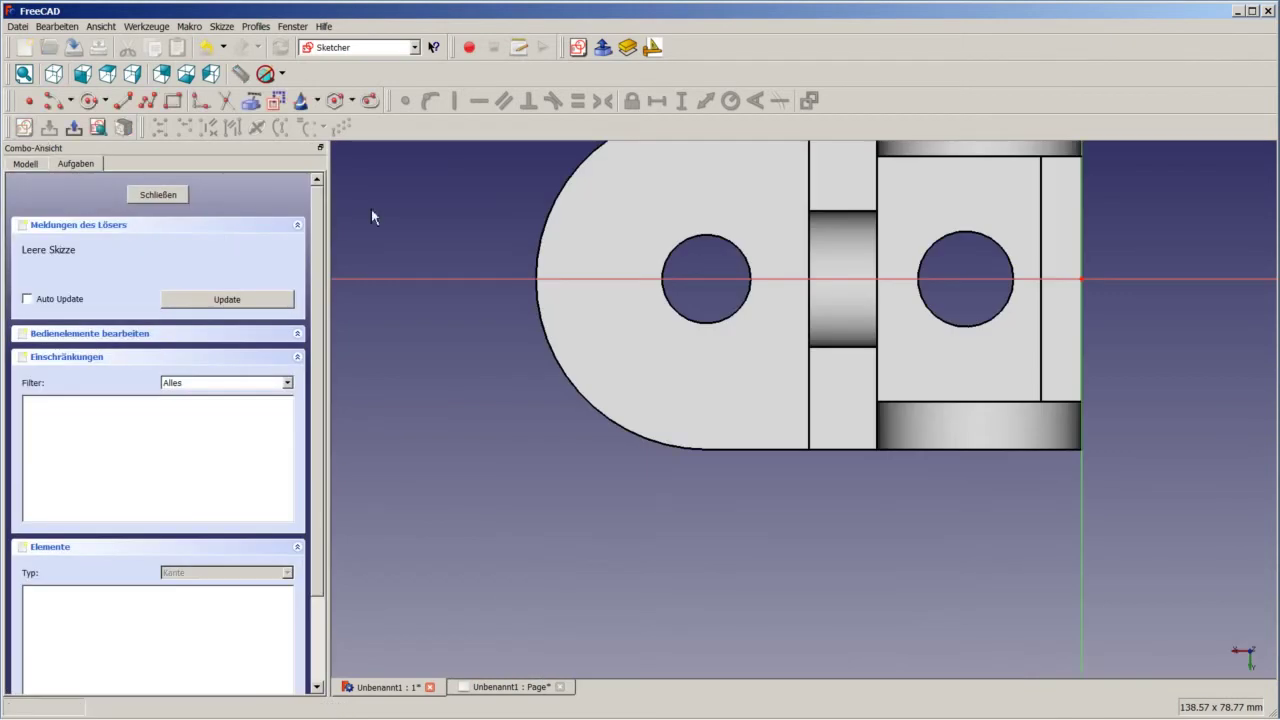
pyautogui.scroll(-4, 810, 224)
pyautogui.scroll(3, 911, 190)
pyautogui.scroll(1, 911, 190)
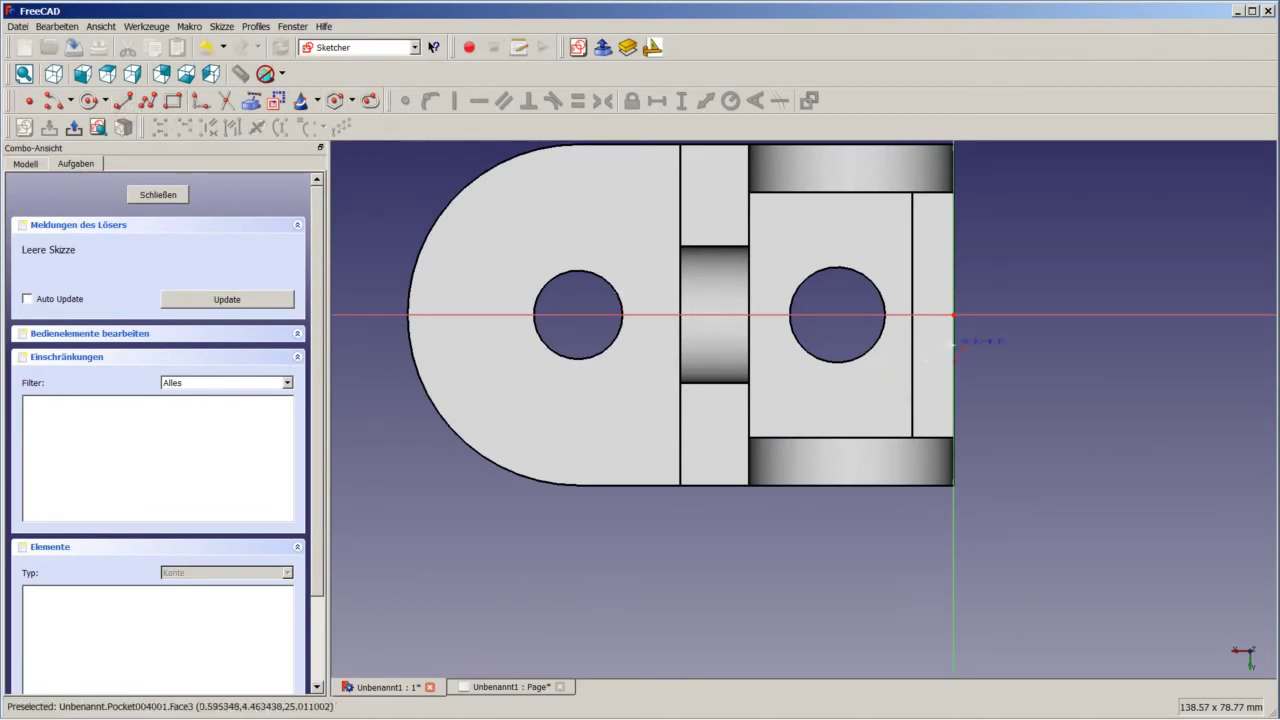
pyautogui.click(953, 315)
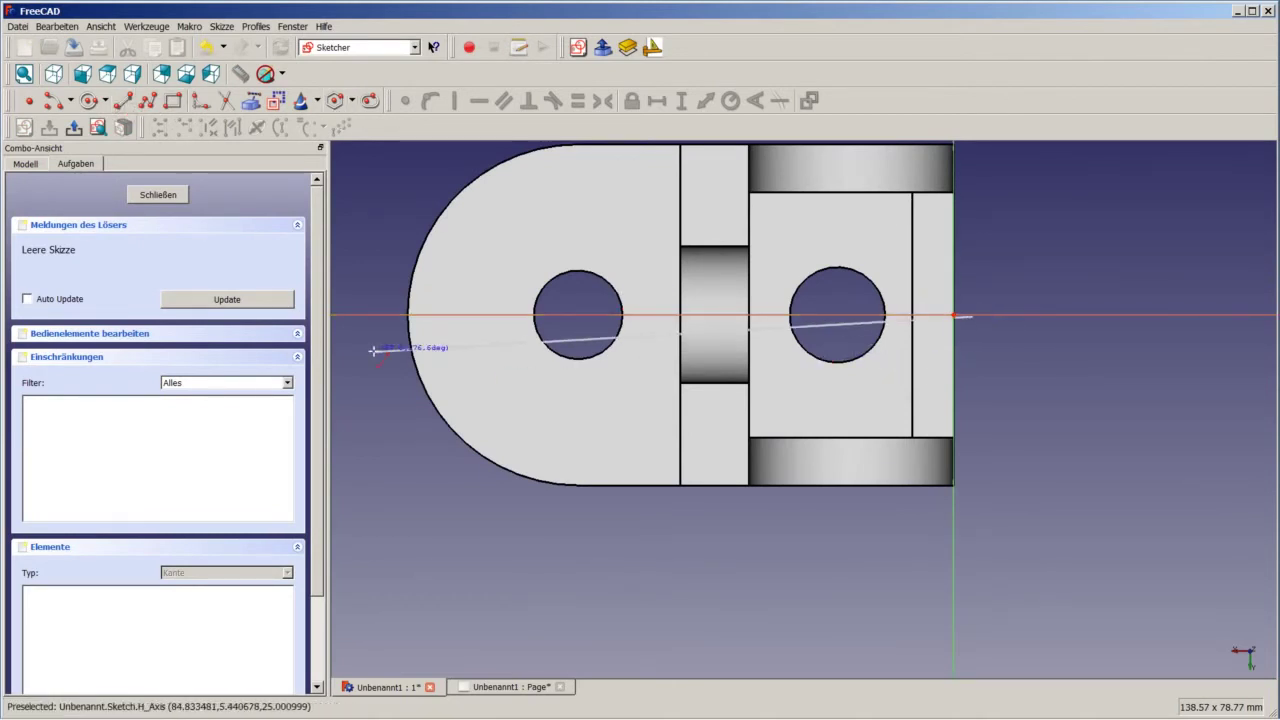
pyautogui.click(400, 315)
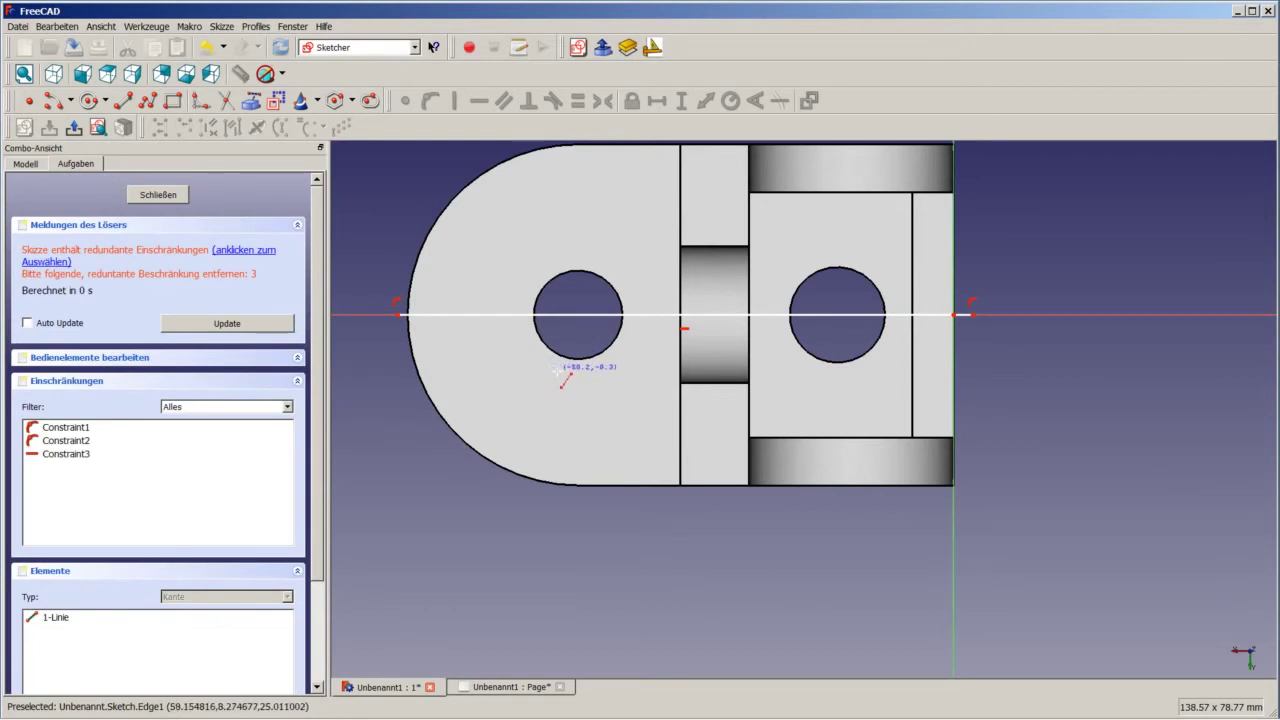
# Step: Draw vertical lines through both holes and delete the redundant horizontal constraint
pyautogui.click(586, 360)
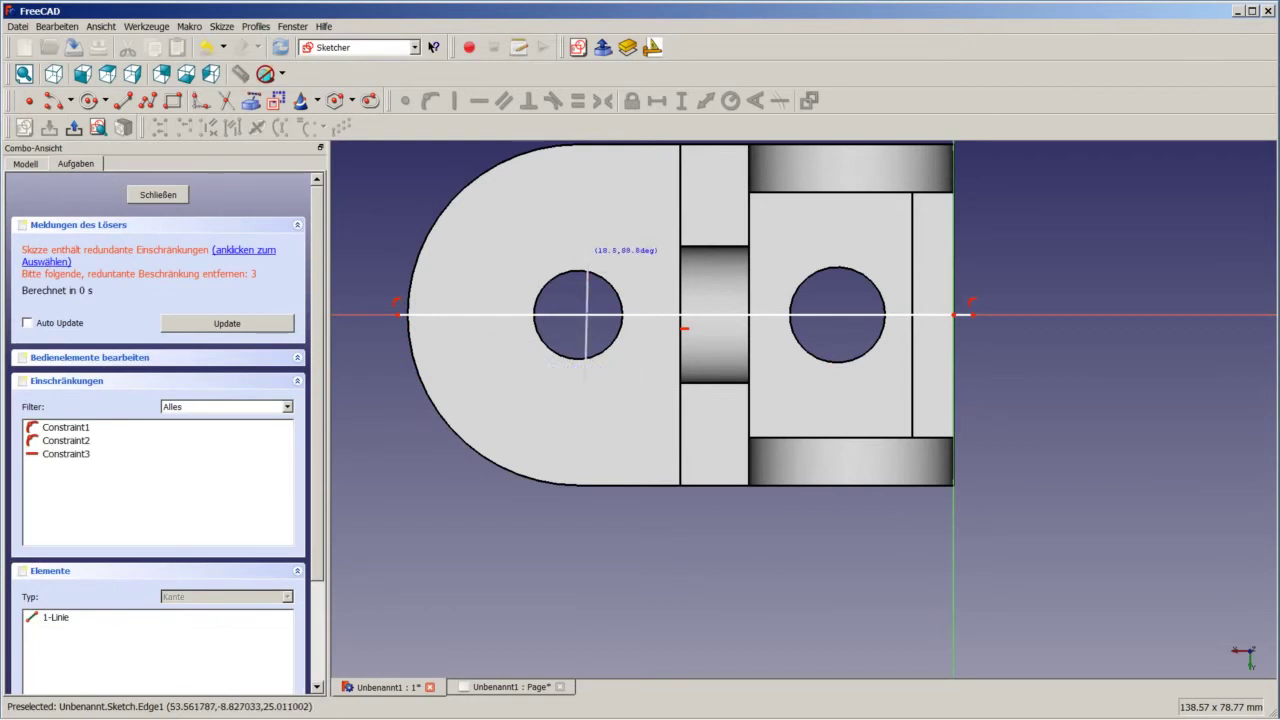
pyautogui.click(586, 258)
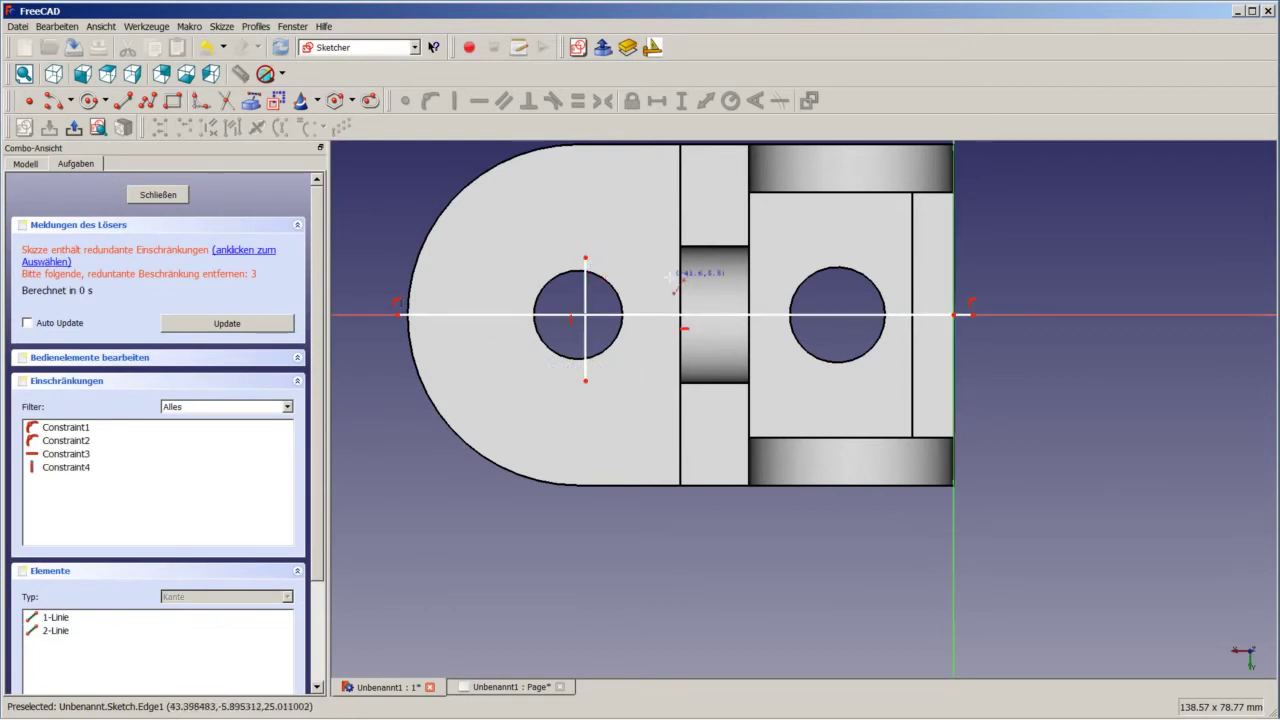
pyautogui.click(853, 378)
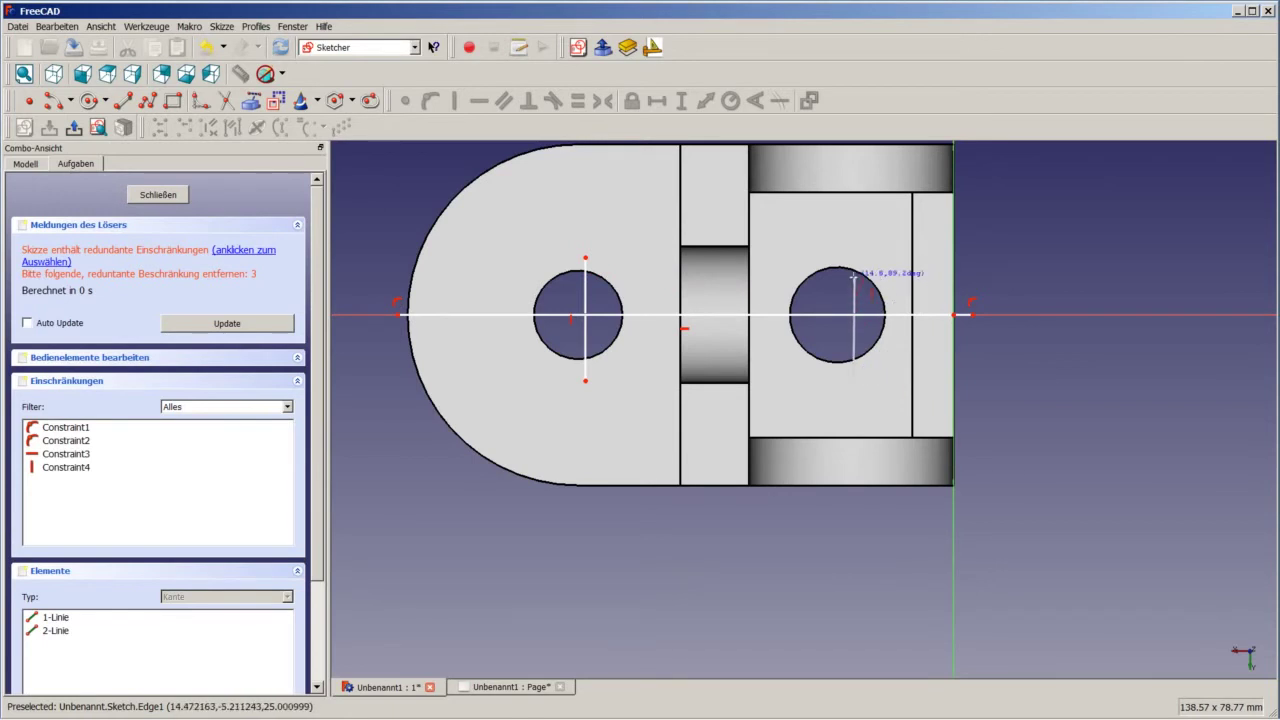
pyautogui.click(853, 258)
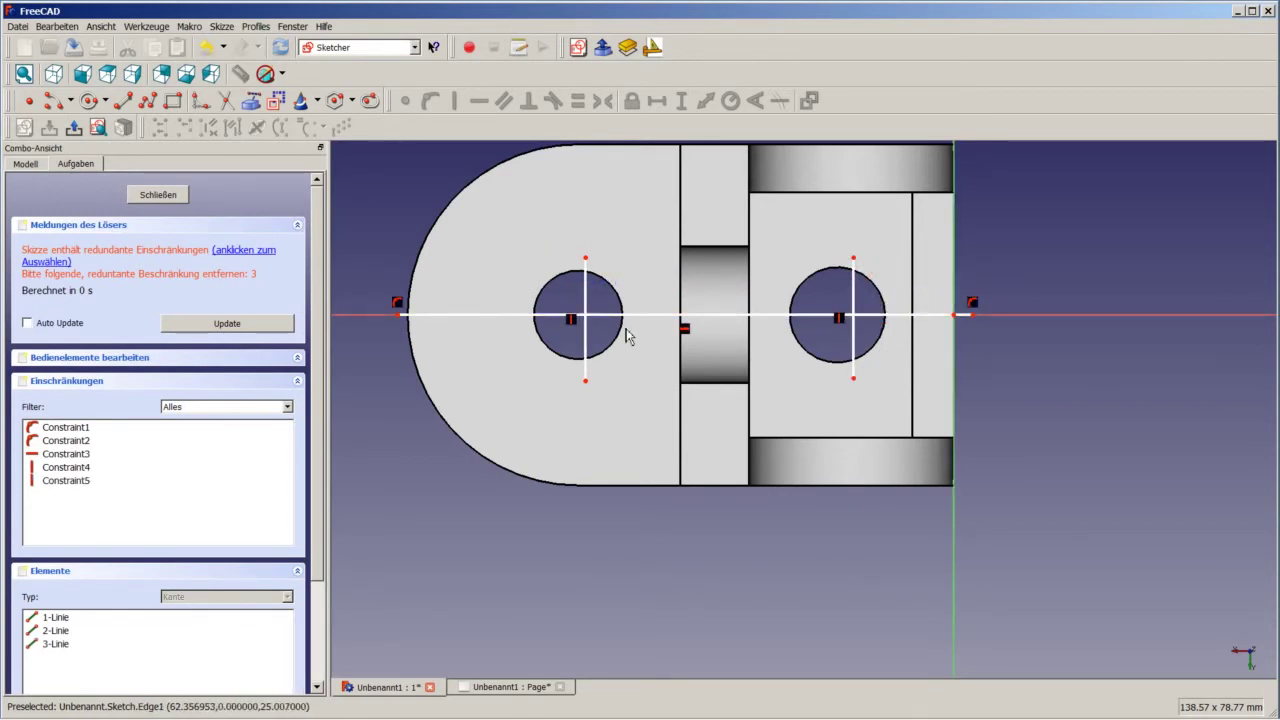
pyautogui.click(703, 338)
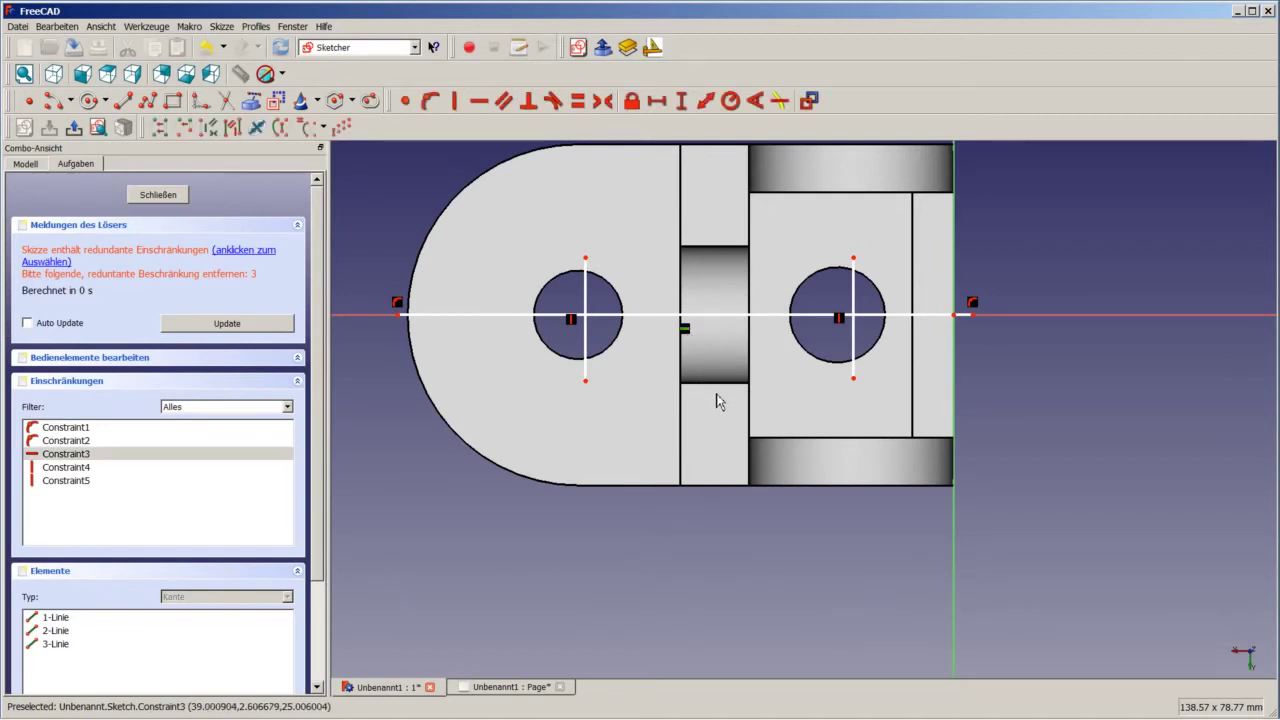
pyautogui.press('Delete')
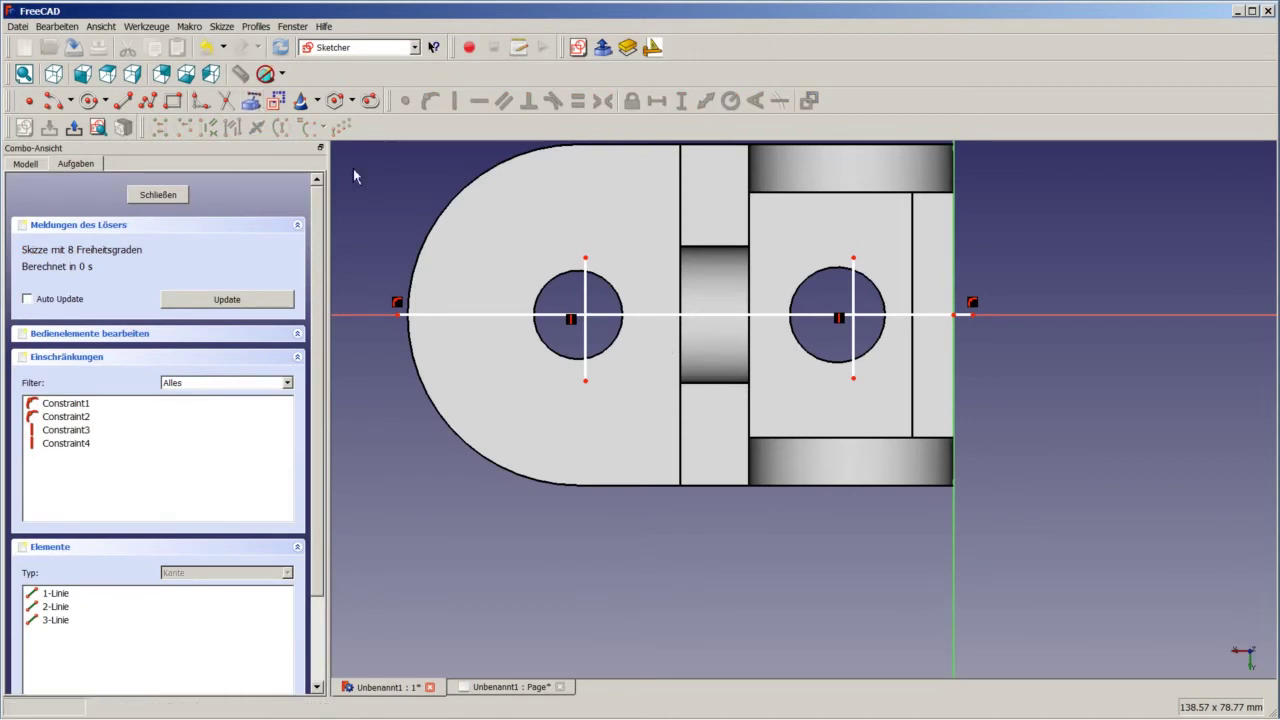
# Step: Reference both hole circles as external geometry and centre the left vertical line symmetrically
pyautogui.click(556, 280)
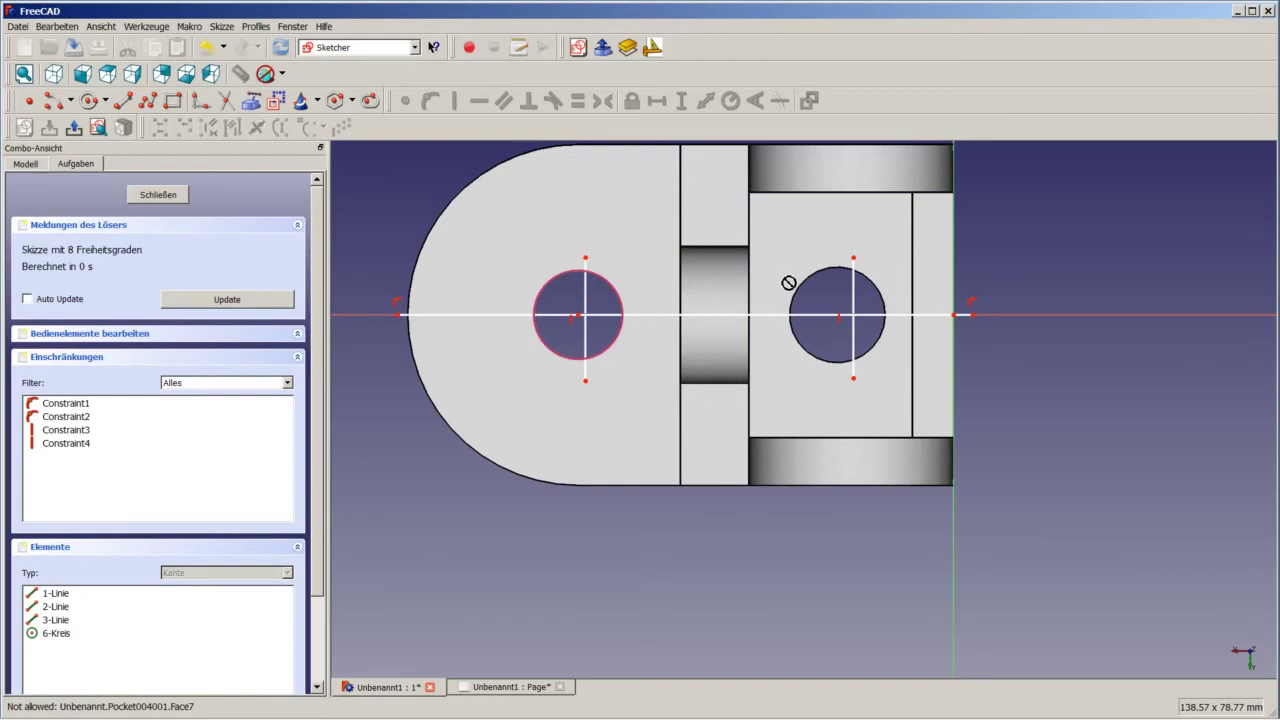
pyautogui.click(791, 298)
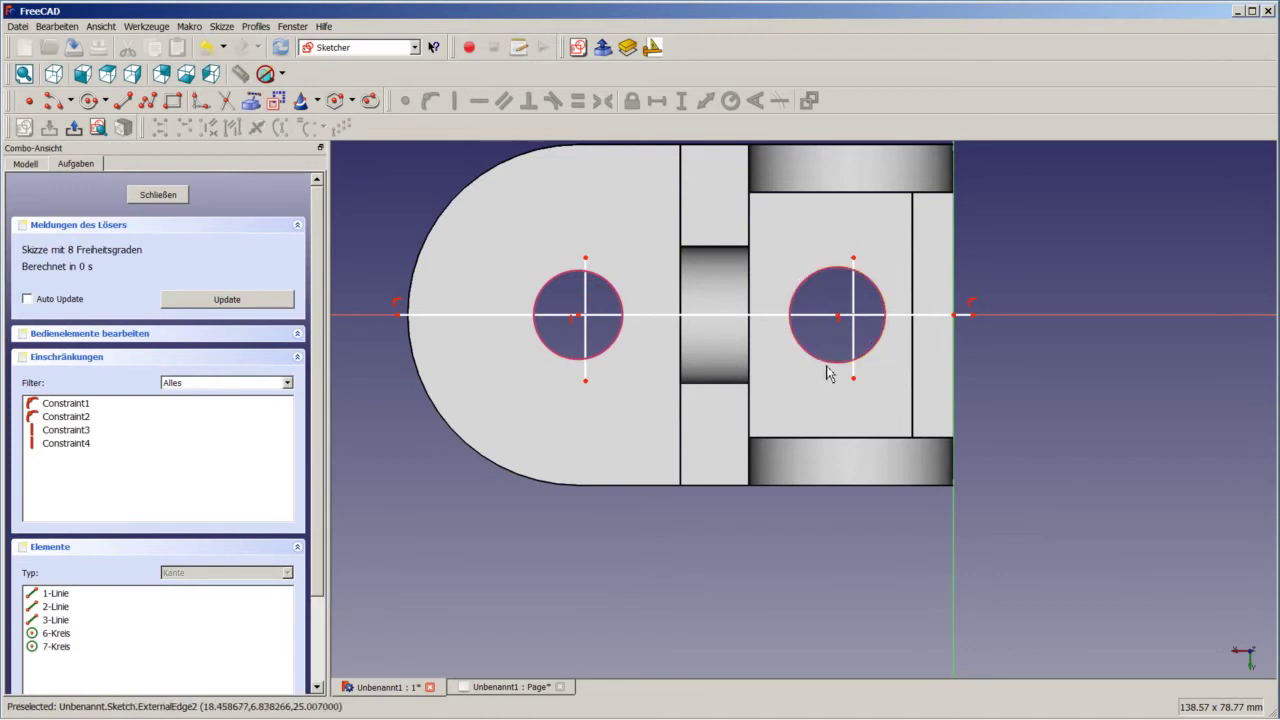
pyautogui.scroll(3, 605, 323)
pyautogui.scroll(1, 560, 343)
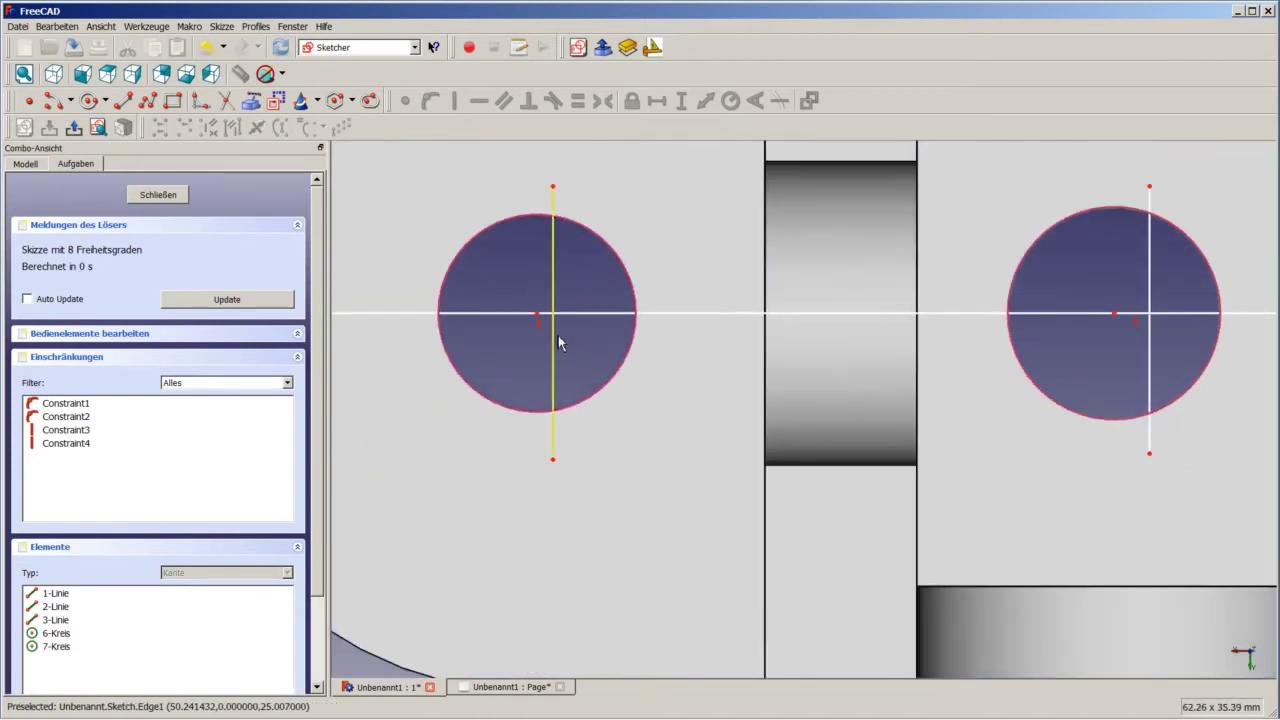
pyautogui.click(555, 341)
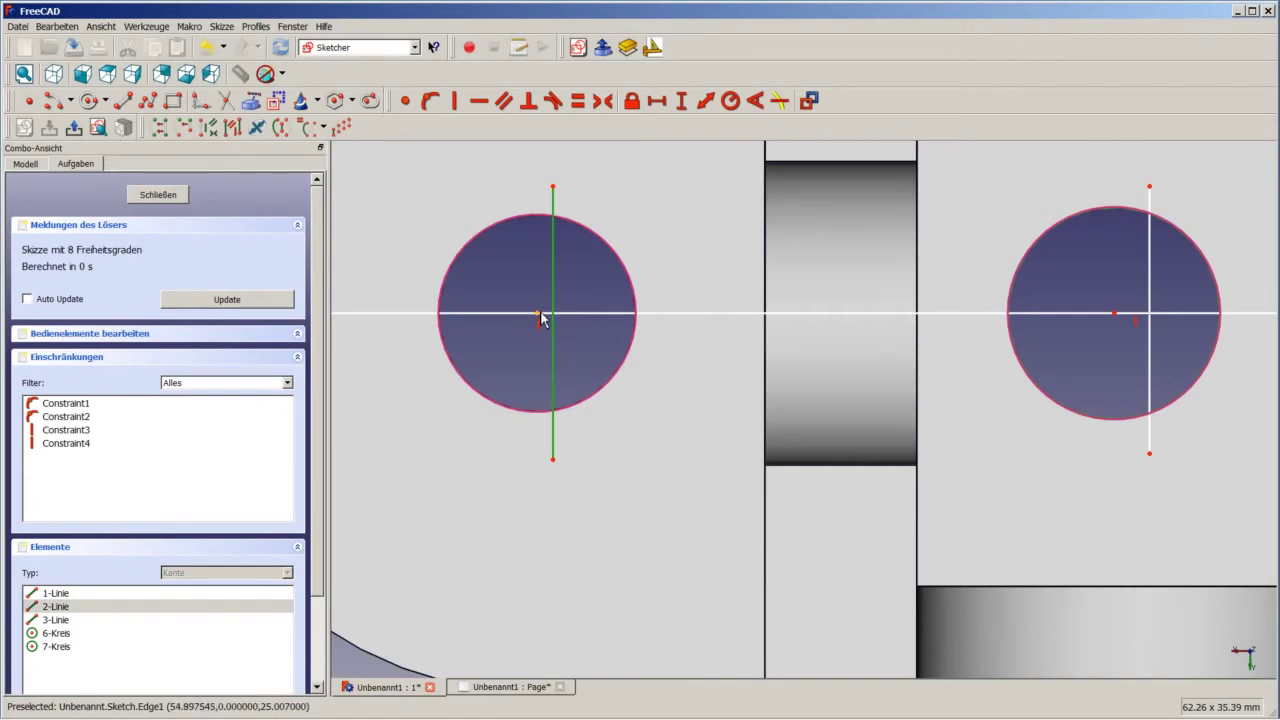
pyautogui.click(538, 315)
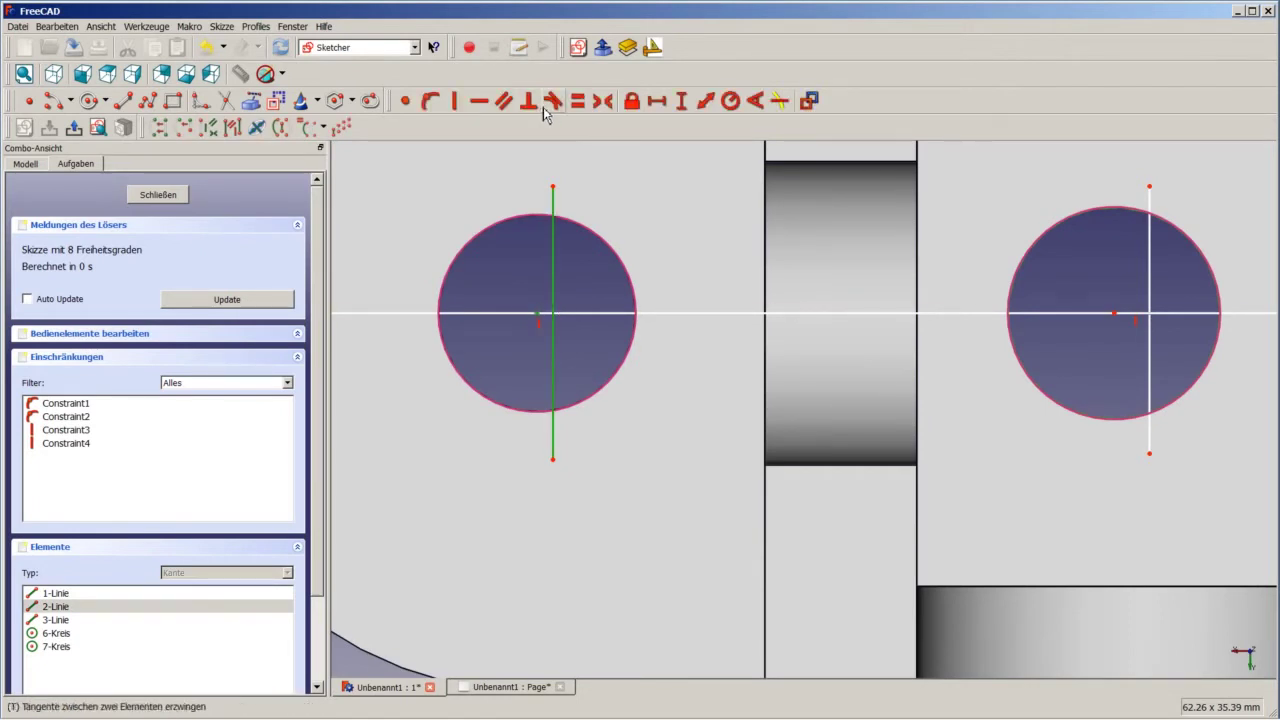
pyautogui.click(607, 103)
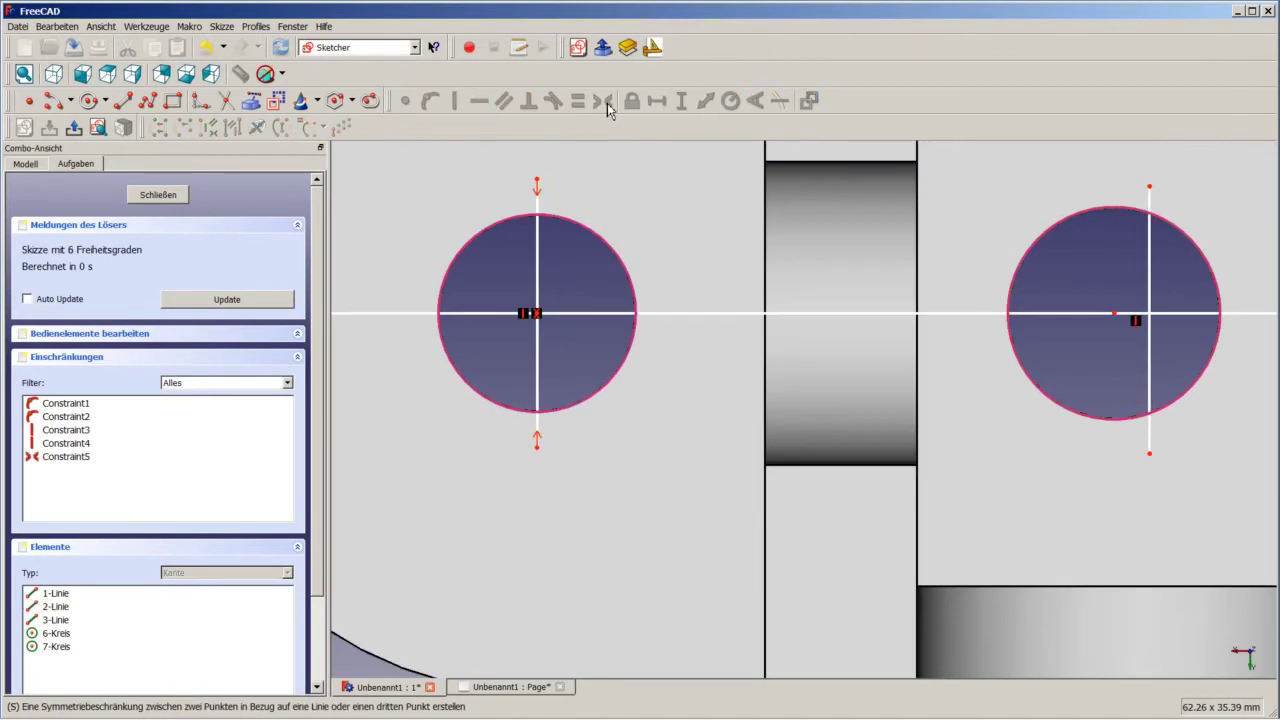
# Step: Centre the right vertical line symmetrically on its hole and close the sketch
pyautogui.scroll(-2, 663, 252)
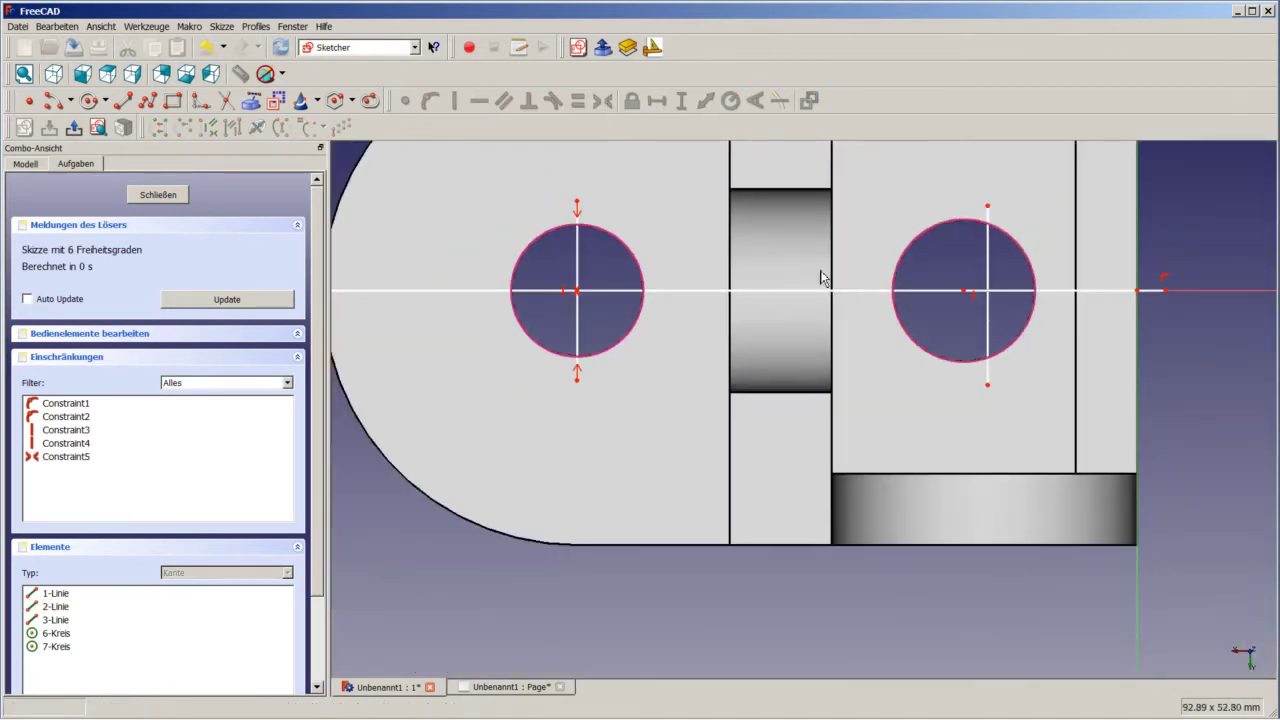
pyautogui.click(984, 288)
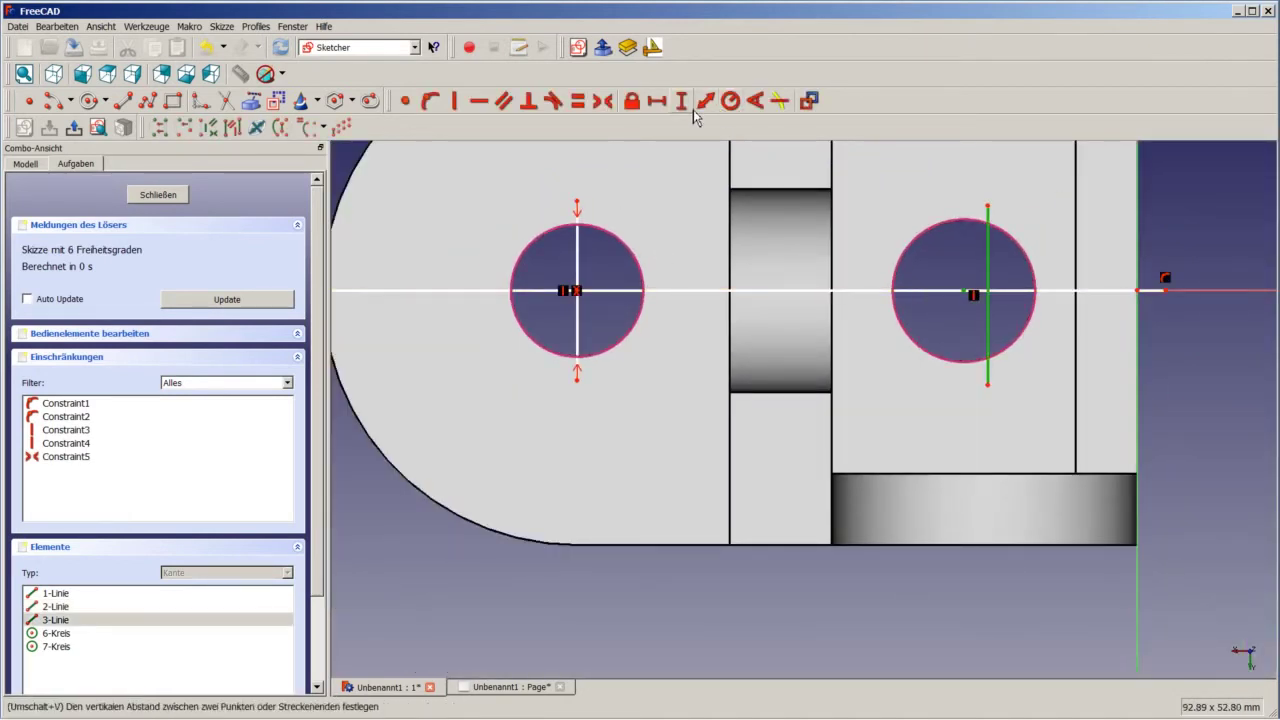
pyautogui.click(602, 100)
pyautogui.scroll(-2, 753, 208)
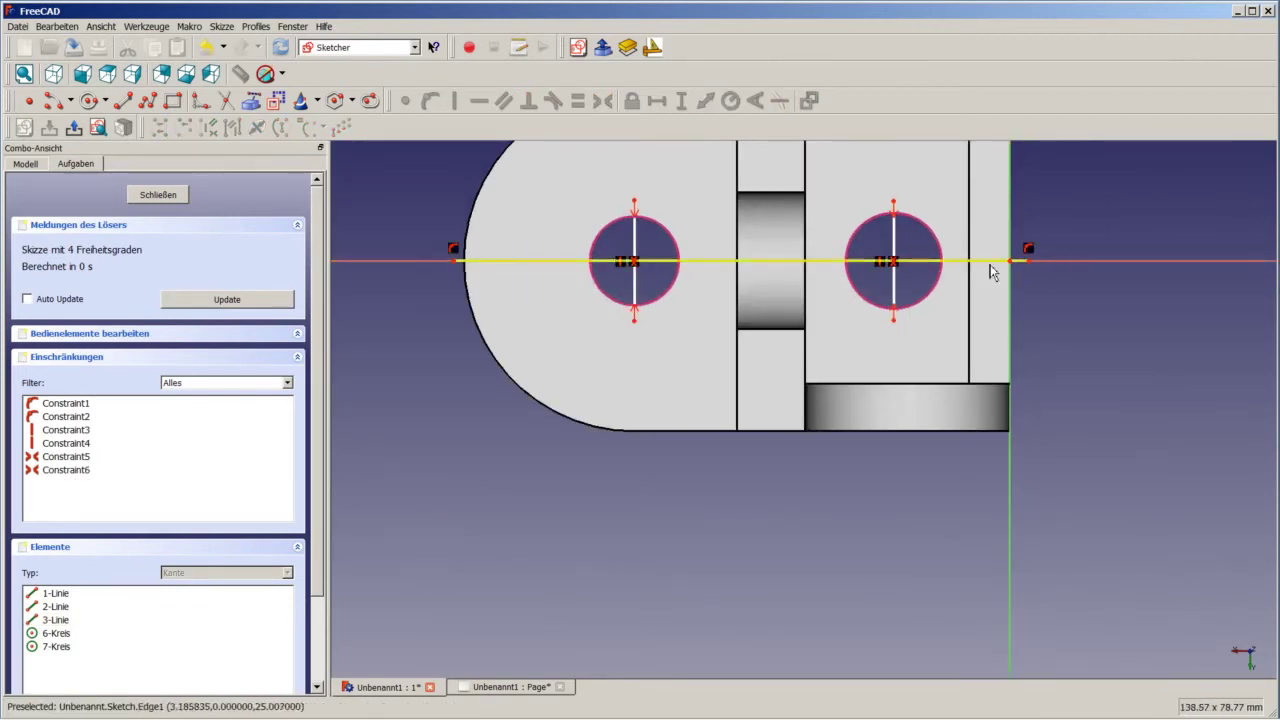
pyautogui.click(158, 195)
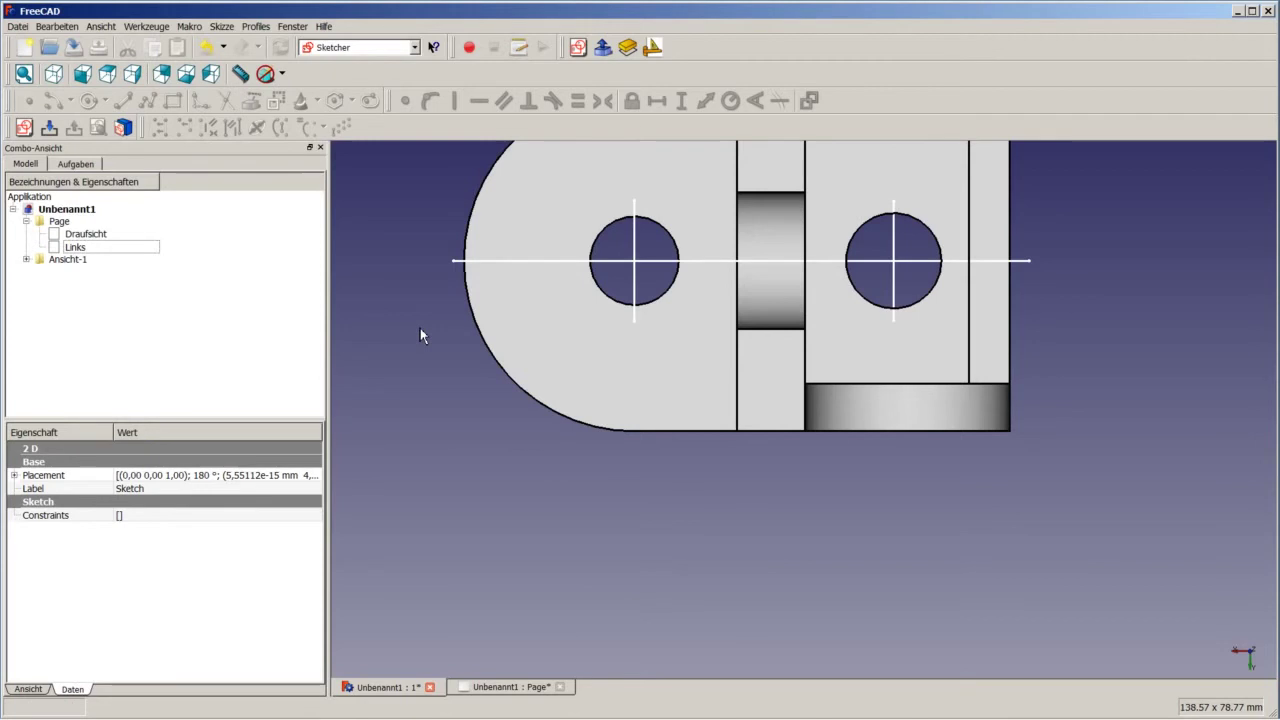
# Step: Insert the Sketch onto the Page as ViewSketch from the Drawing workbench and show the sheet
pyautogui.click(26, 260)
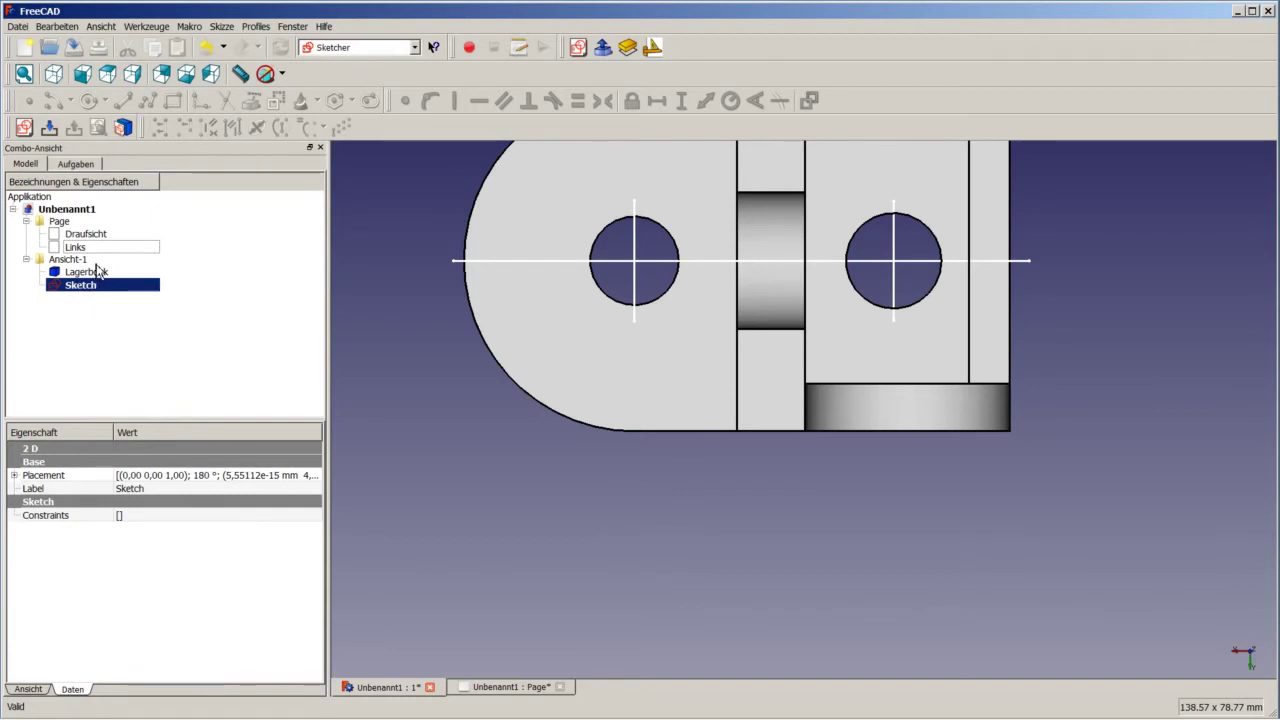
pyautogui.keyDown('ctrl'); pyautogui.click(59, 224); pyautogui.keyUp('ctrl')
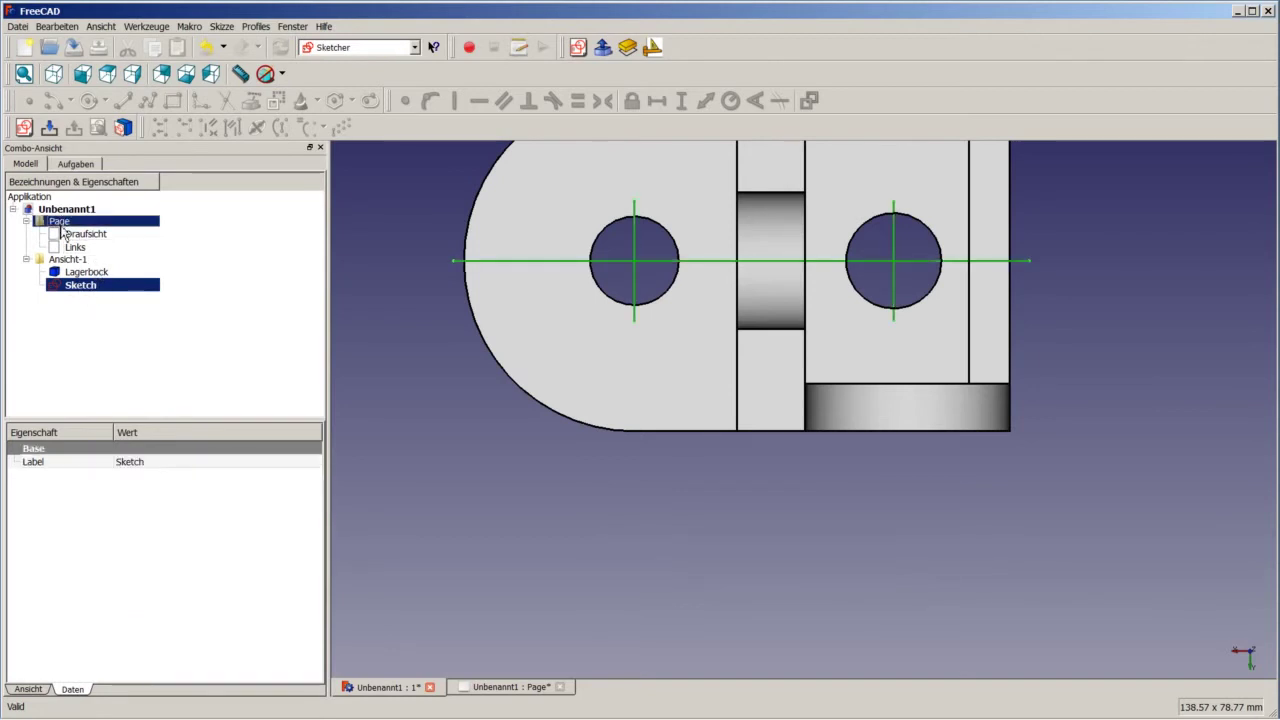
pyautogui.click(340, 47)
pyautogui.click(334, 95)
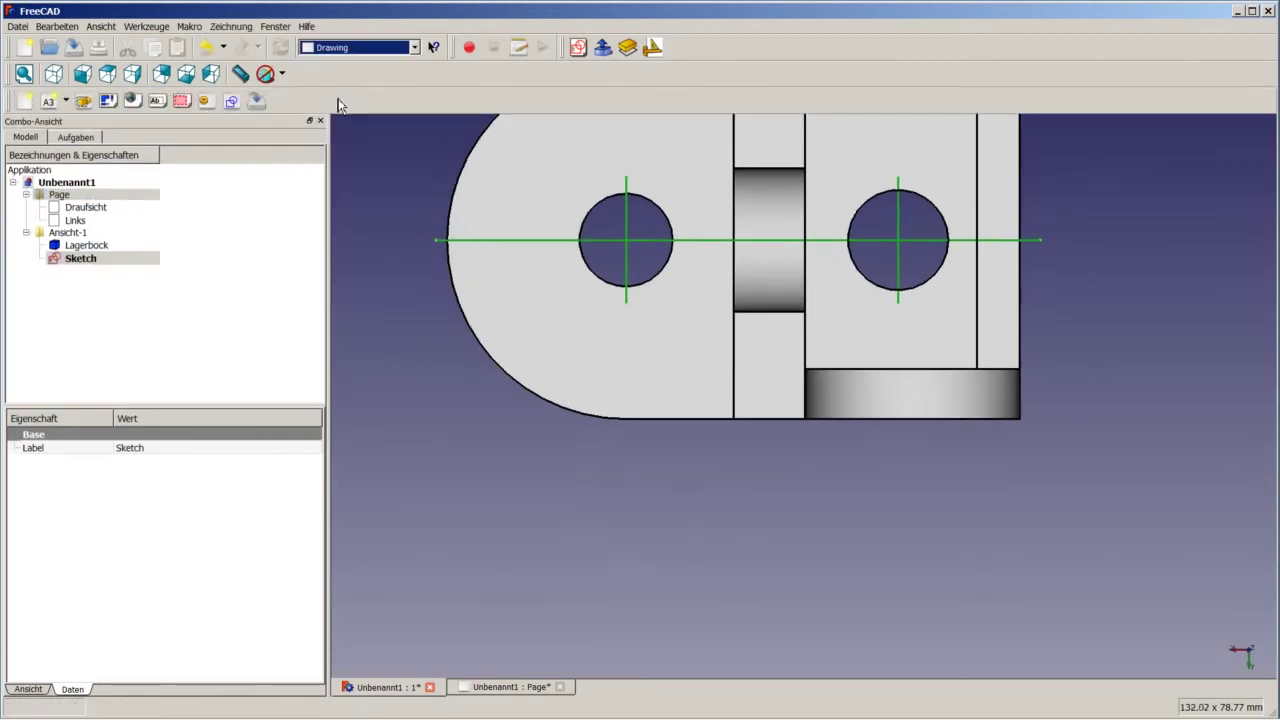
pyautogui.click(232, 102)
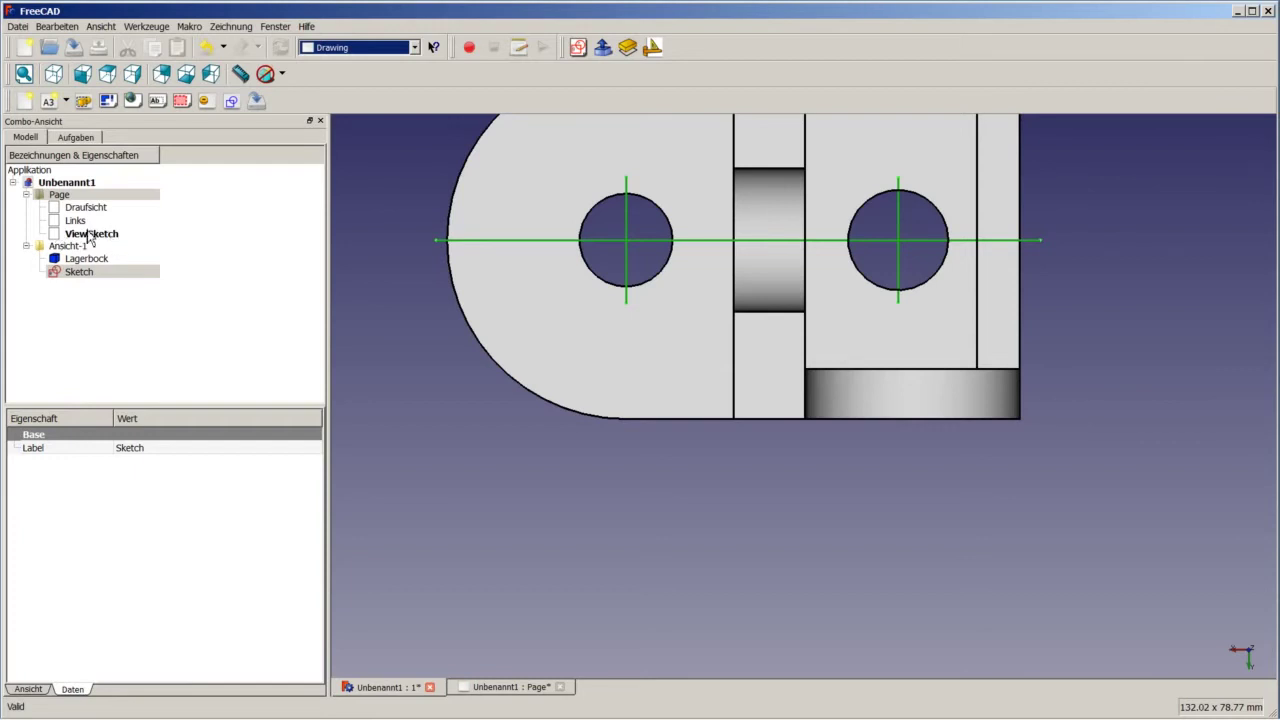
pyautogui.click(497, 687)
# Step: Compare the ViewSketch properties with the Draufsicht view's position values
pyautogui.scroll(-1, 790, 408)
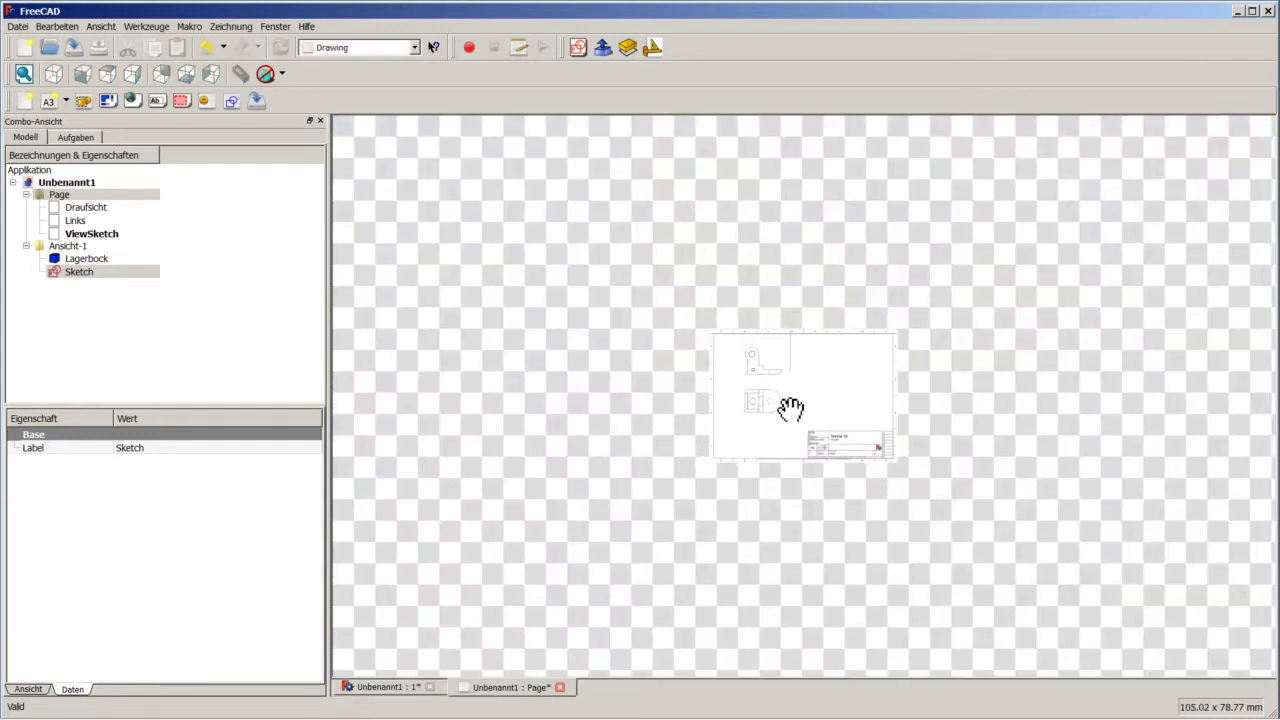
pyautogui.scroll(2, 790, 400)
pyautogui.scroll(2, 786, 378)
pyautogui.scroll(1, 700, 330)
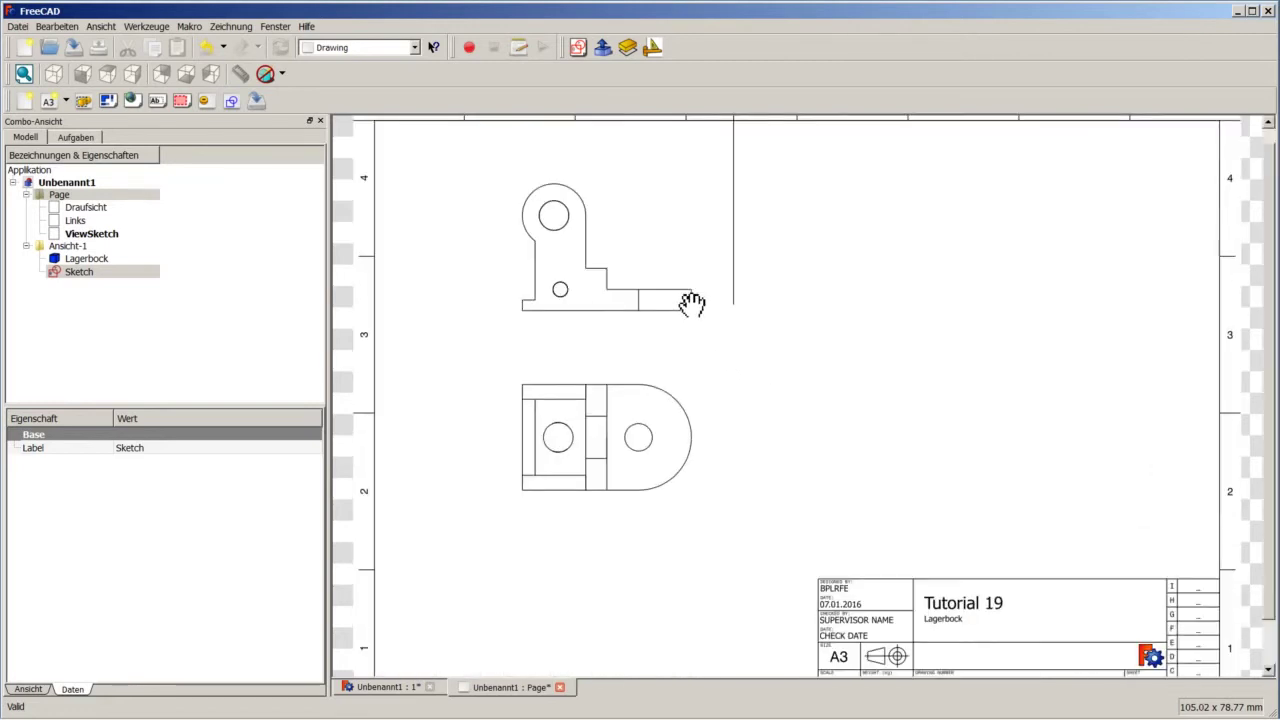
pyautogui.click(92, 236)
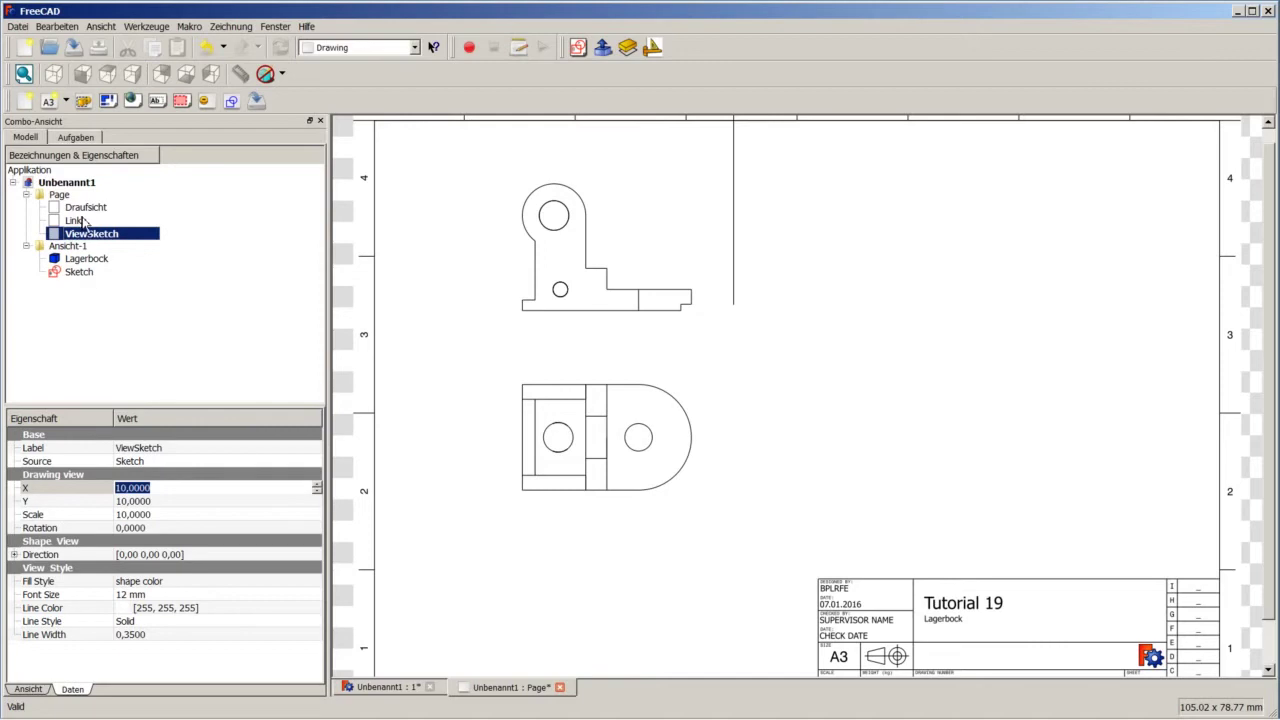
pyautogui.click(81, 209)
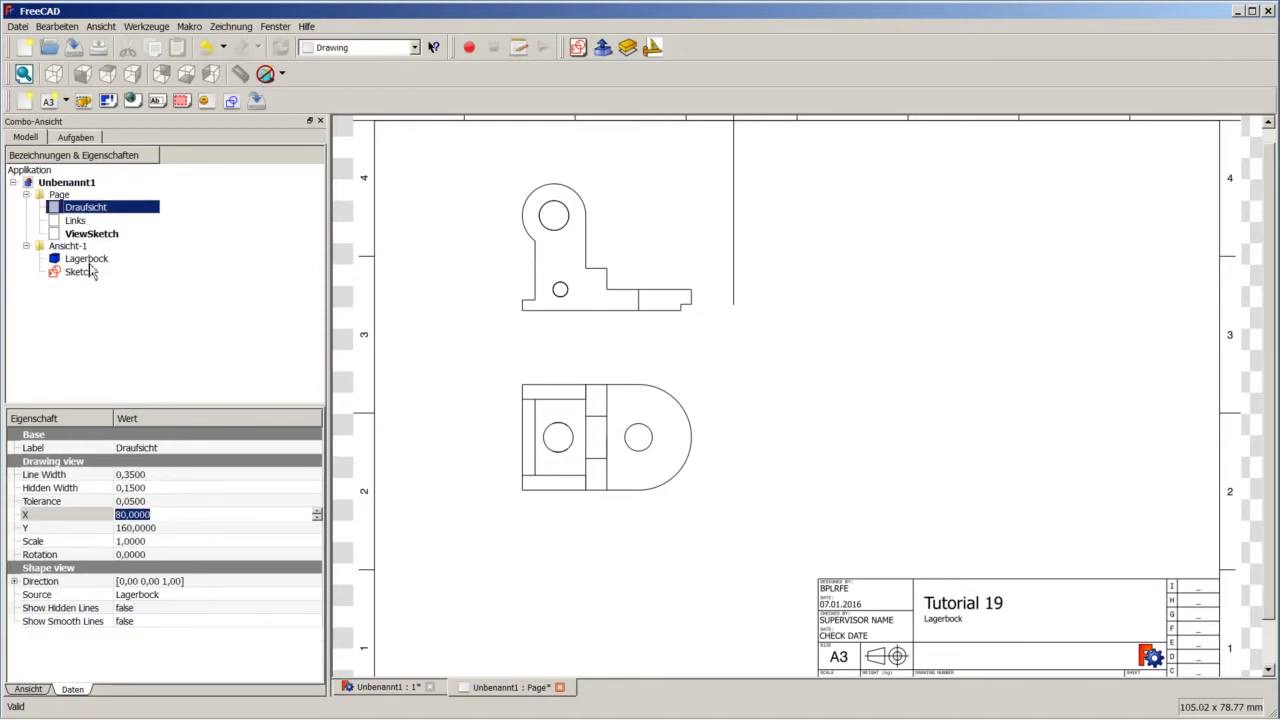
pyautogui.click(84, 236)
# Step: Set ViewSketch to X 80, Y 160 and scale 1, then zoom in to check alignment
pyautogui.click(150, 488)
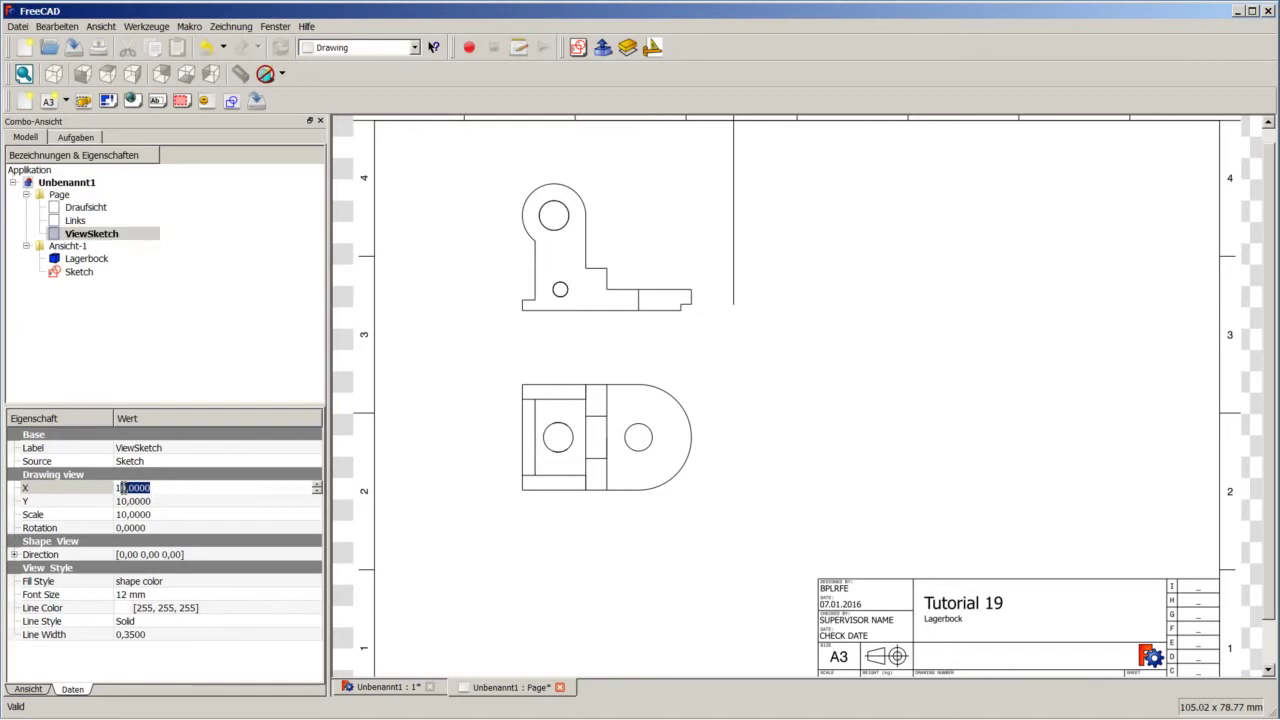
pyautogui.write('80')
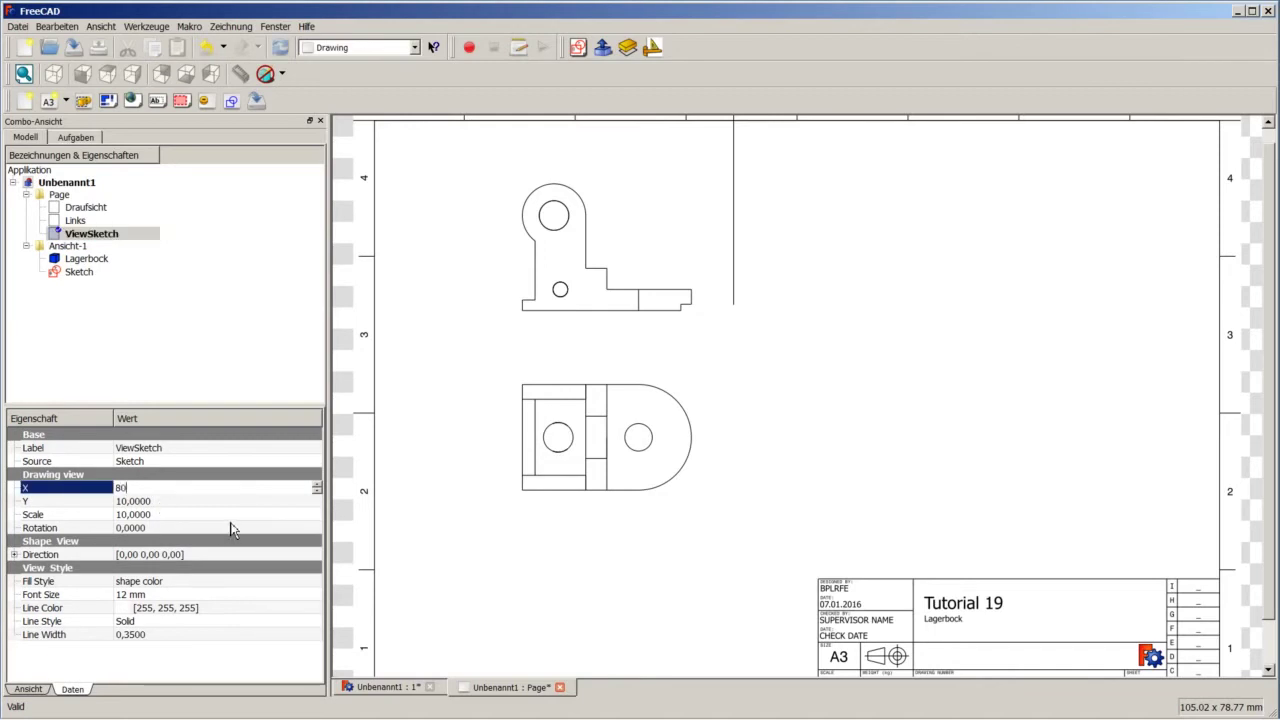
pyautogui.click(155, 503)
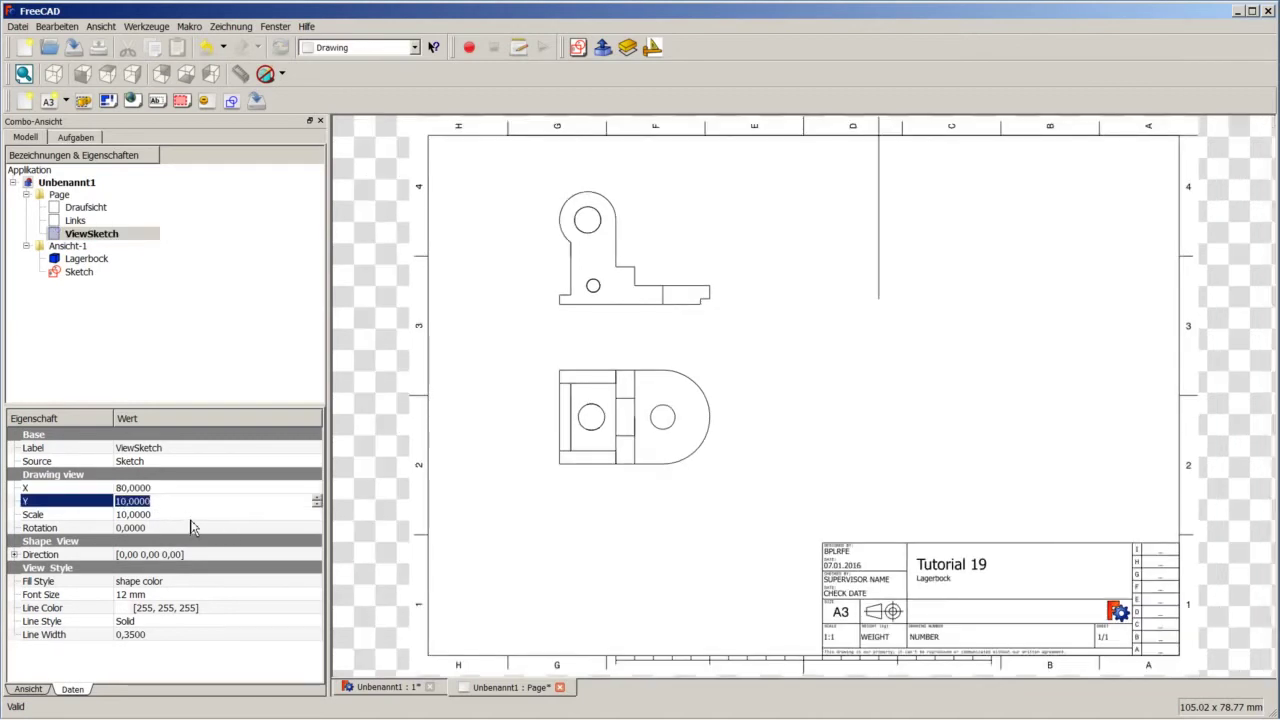
pyautogui.write('160')
pyautogui.click(184, 515)
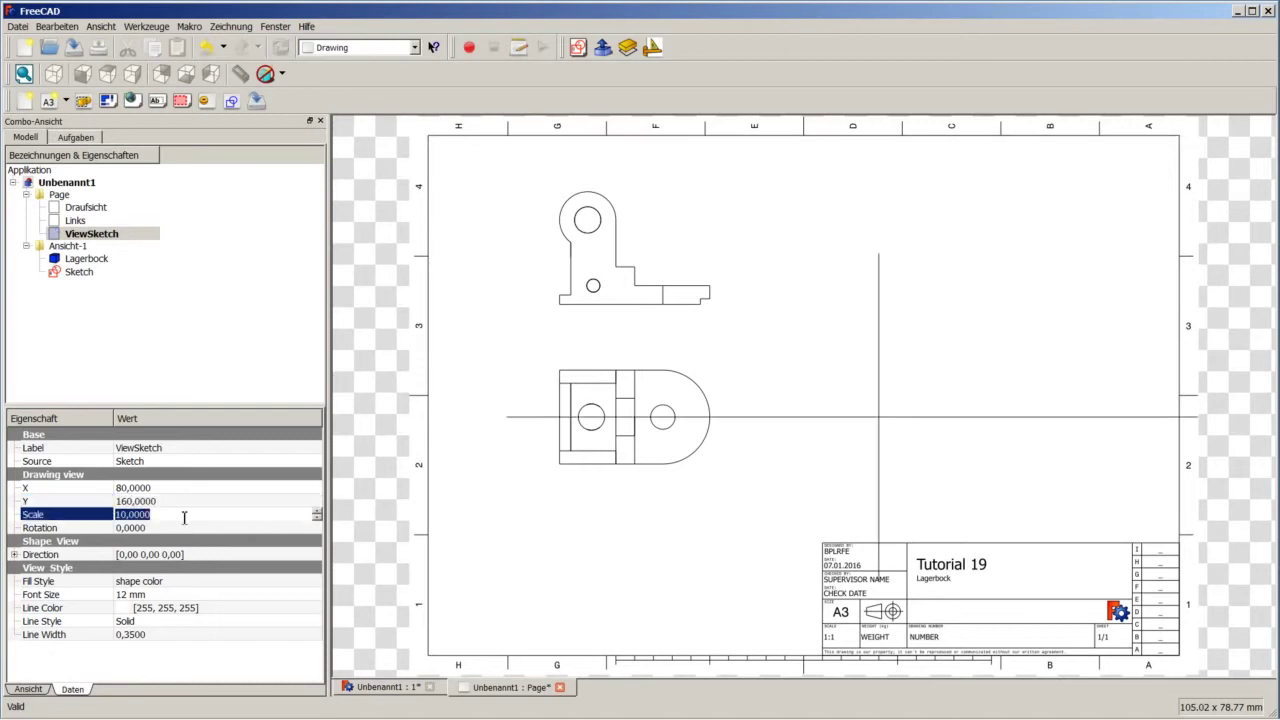
pyautogui.write('1')
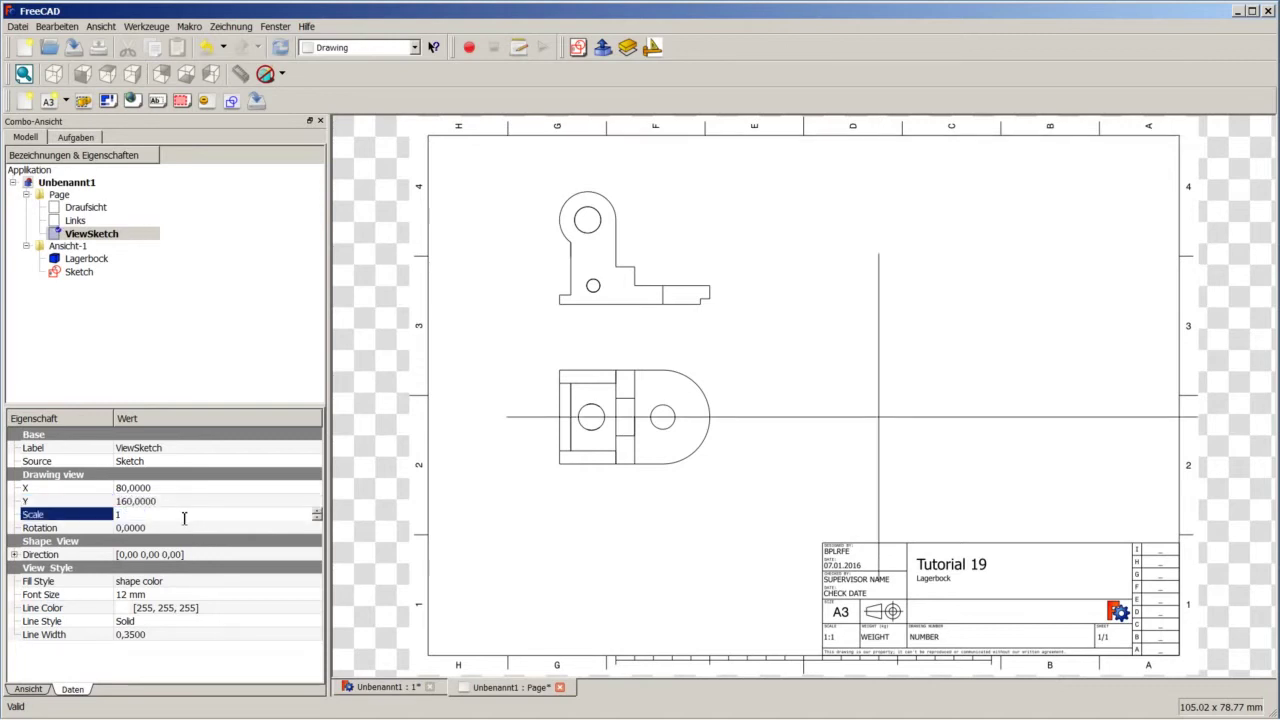
pyautogui.click(184, 500)
pyautogui.scroll(1, 569, 363)
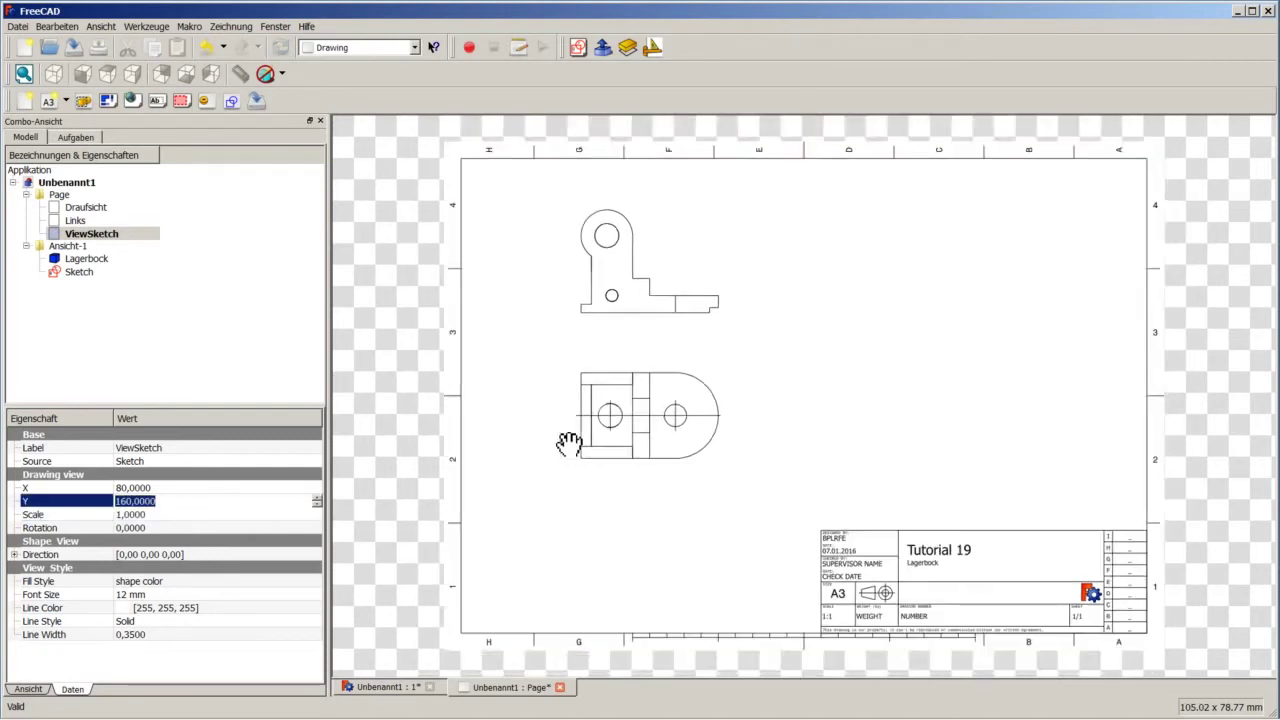
pyautogui.scroll(1, 729, 409)
pyautogui.scroll(2, 486, 423)
pyautogui.scroll(1, 565, 425)
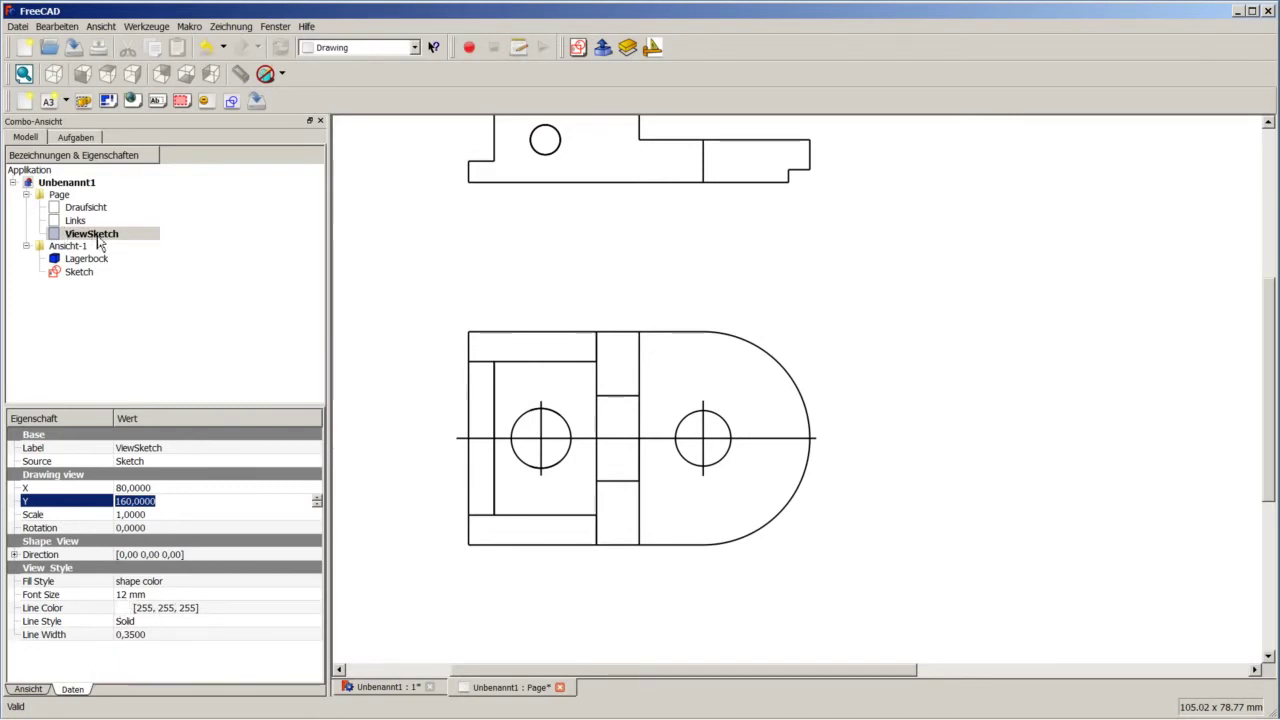
# Step: Change the ViewSketch line style to Dashdot and zoom in to inspect the centre lines
pyautogui.click(30, 690)
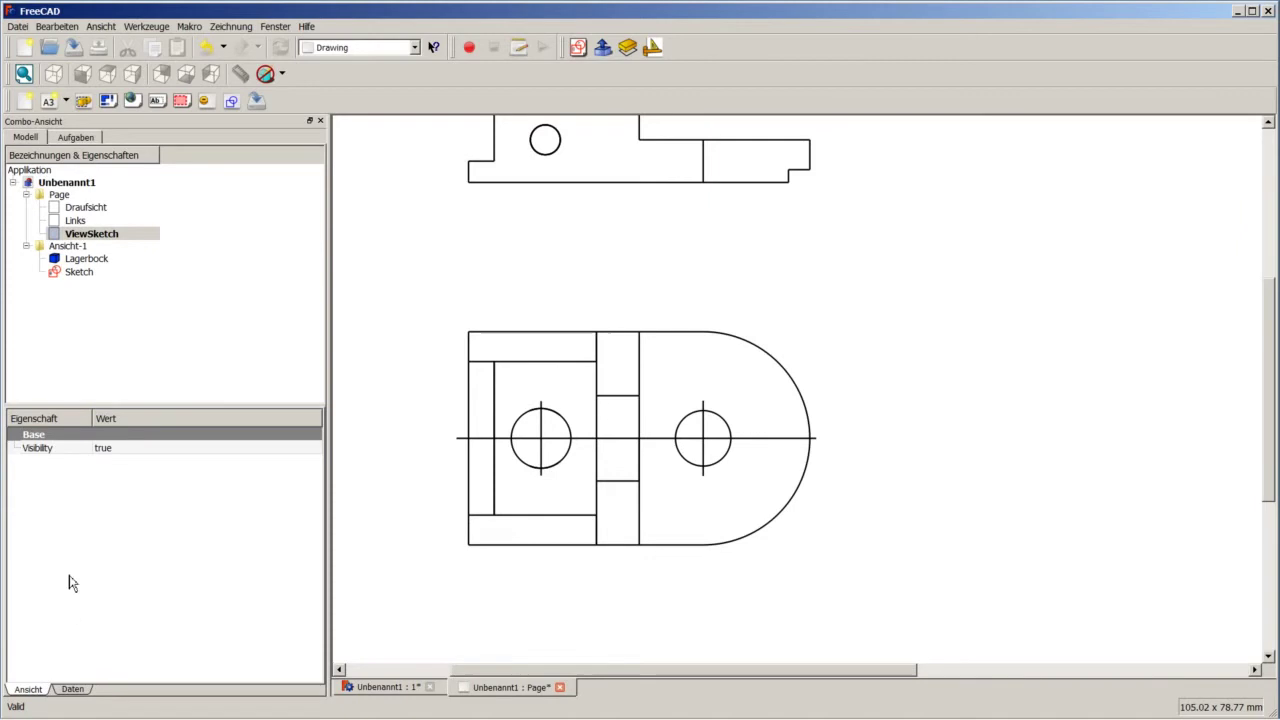
pyautogui.click(72, 690)
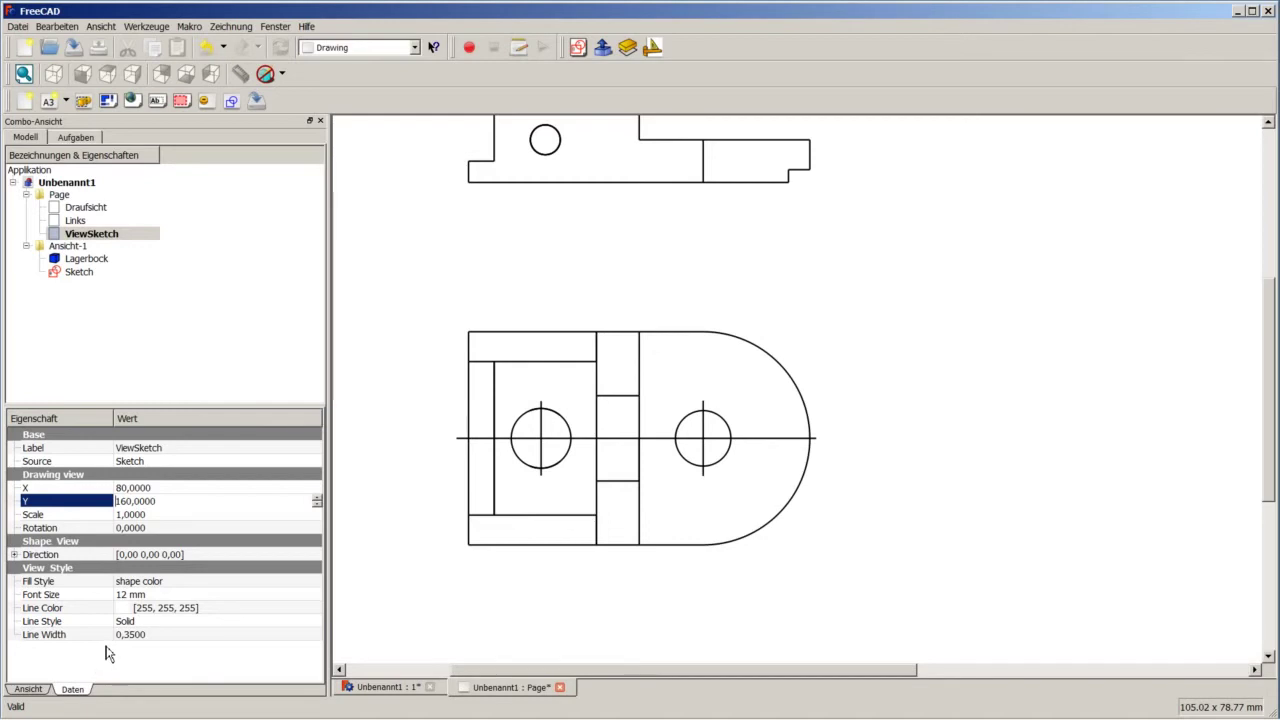
pyautogui.click(155, 621)
pyautogui.click(158, 622)
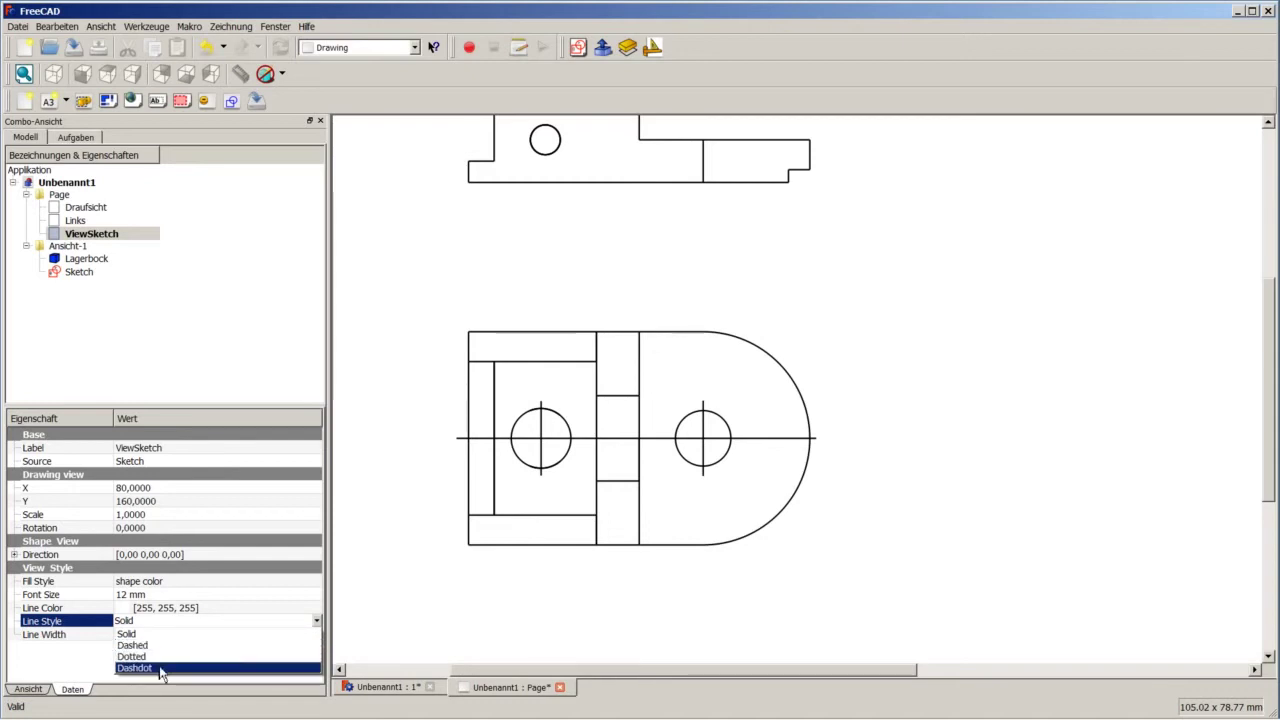
pyautogui.click(160, 668)
pyautogui.hotkey('ctrl', 'r')
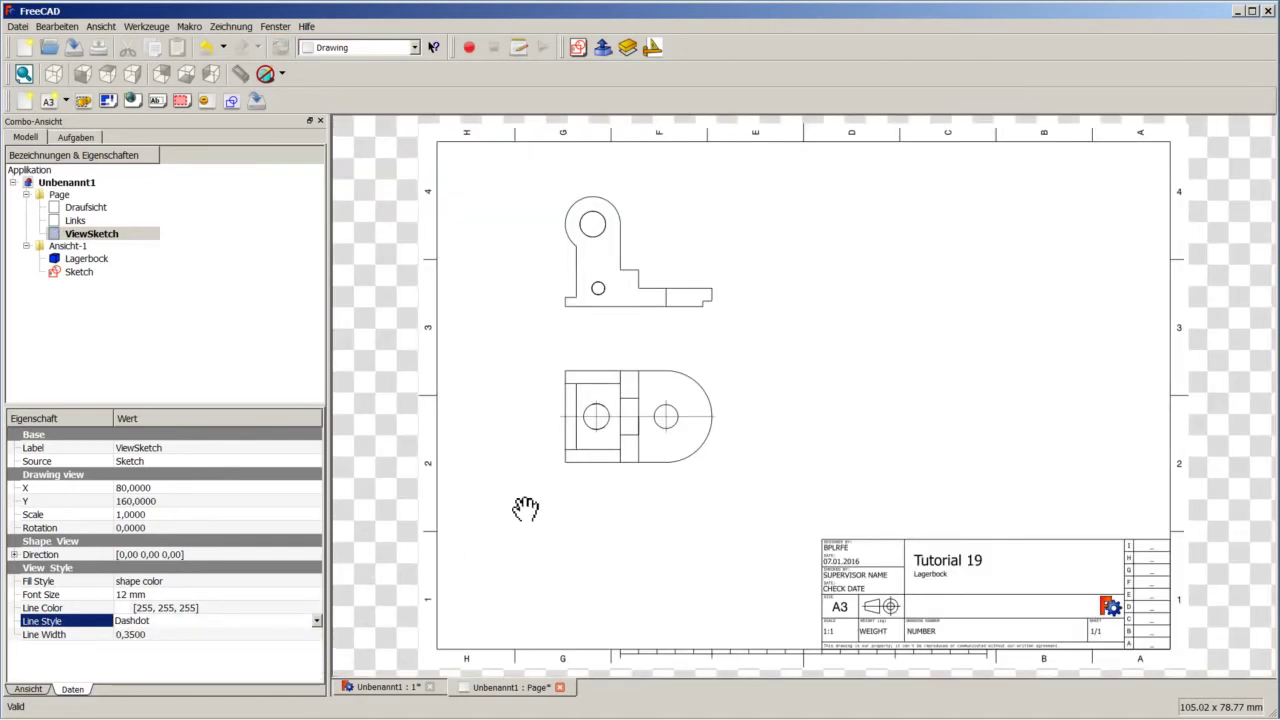
pyautogui.scroll(1, 606, 414)
pyautogui.scroll(1, 654, 423)
pyautogui.scroll(2, 525, 468)
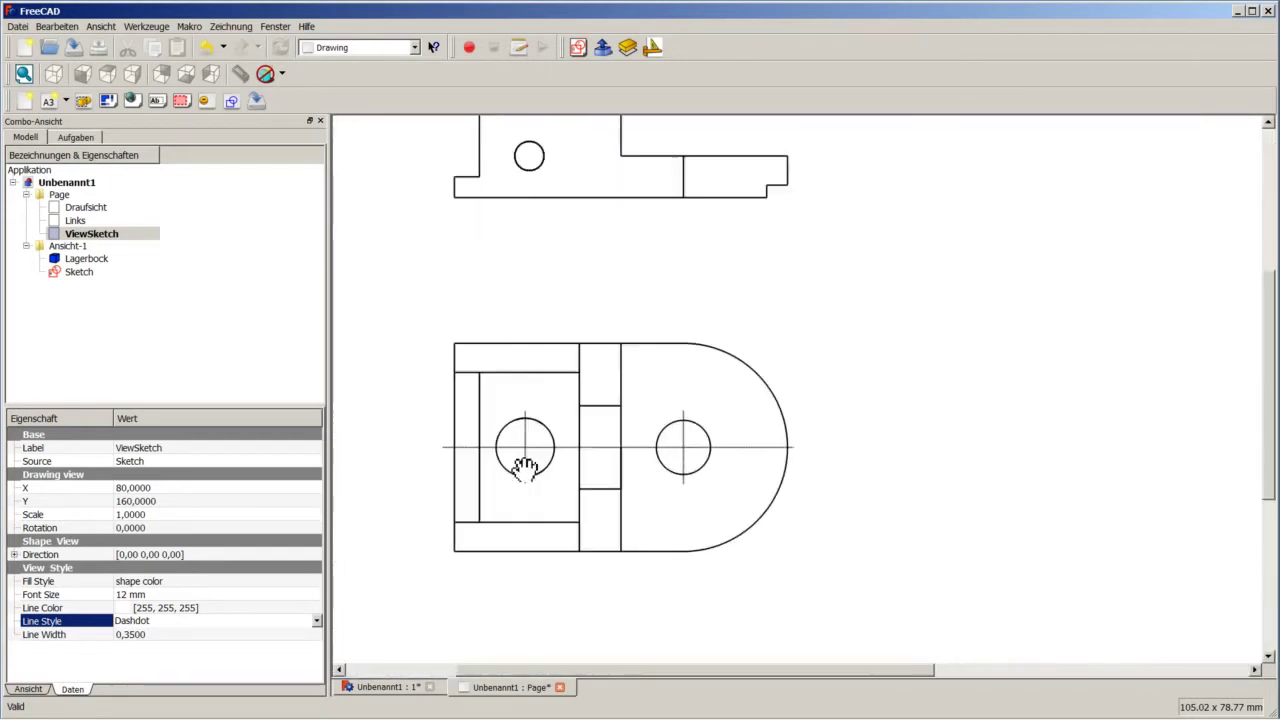
pyautogui.scroll(2, 510, 467)
pyautogui.scroll(1, 534, 463)
pyautogui.scroll(2, 603, 460)
pyautogui.scroll(2, 632, 453)
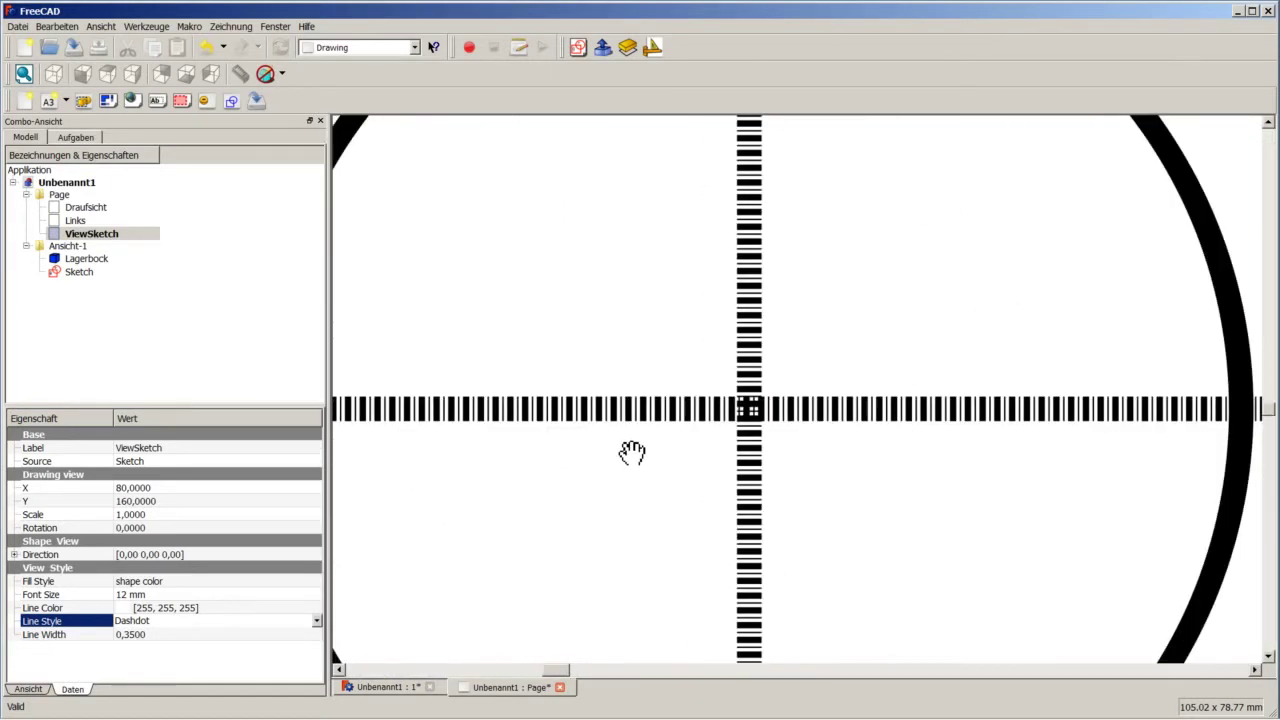
pyautogui.scroll(1, 632, 453)
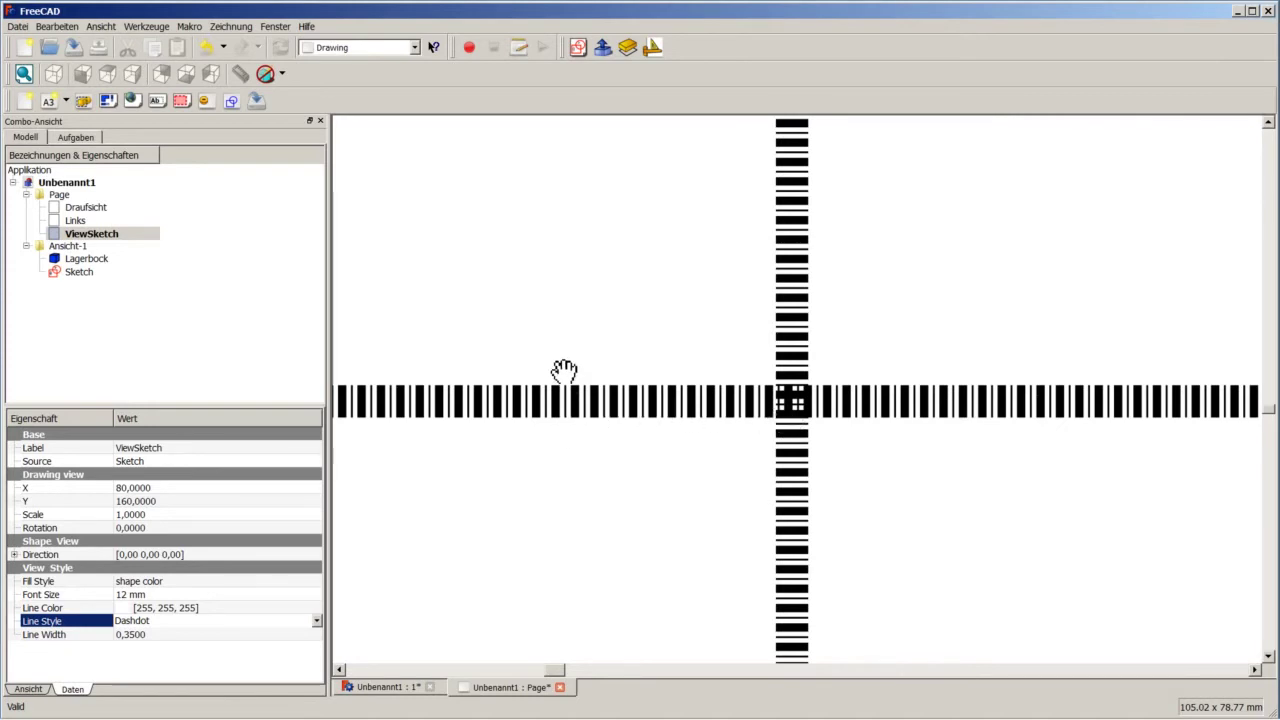
pyautogui.scroll(-1, 564, 370)
pyautogui.scroll(-2, 564, 370)
pyautogui.scroll(-2, 564, 370)
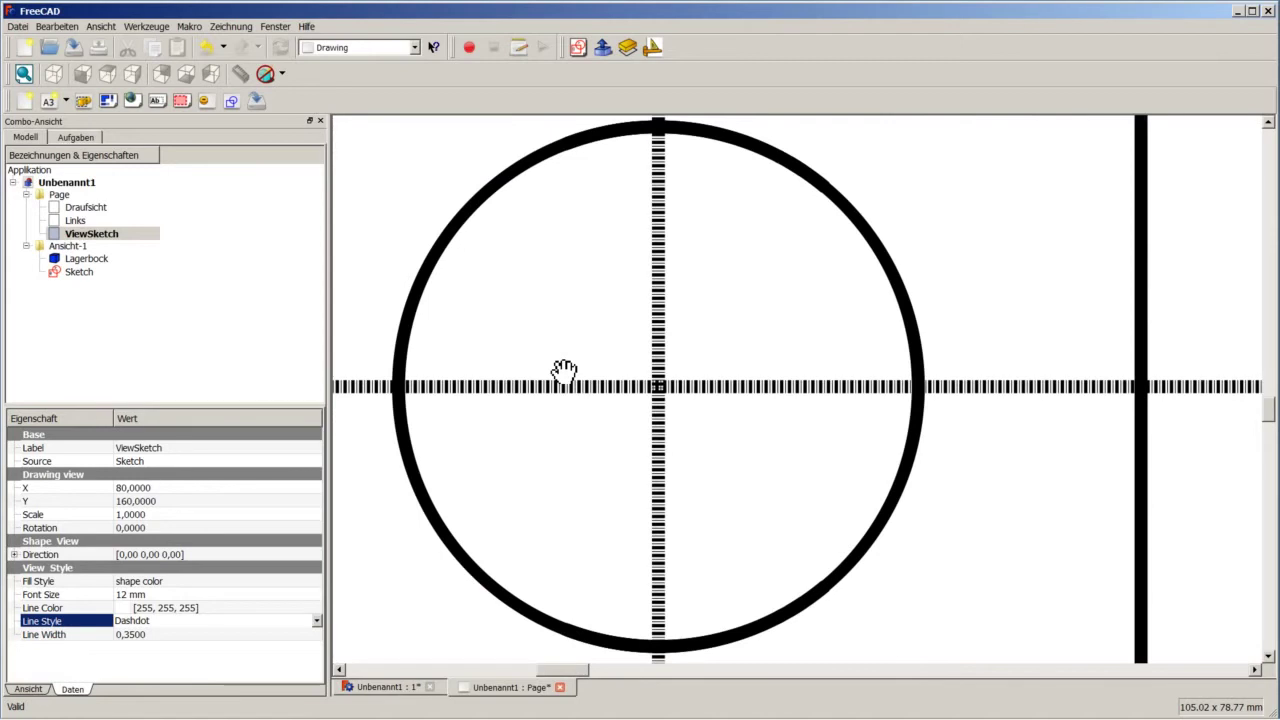
pyautogui.scroll(-2, 564, 370)
pyautogui.scroll(1, 564, 370)
pyautogui.scroll(3, 564, 370)
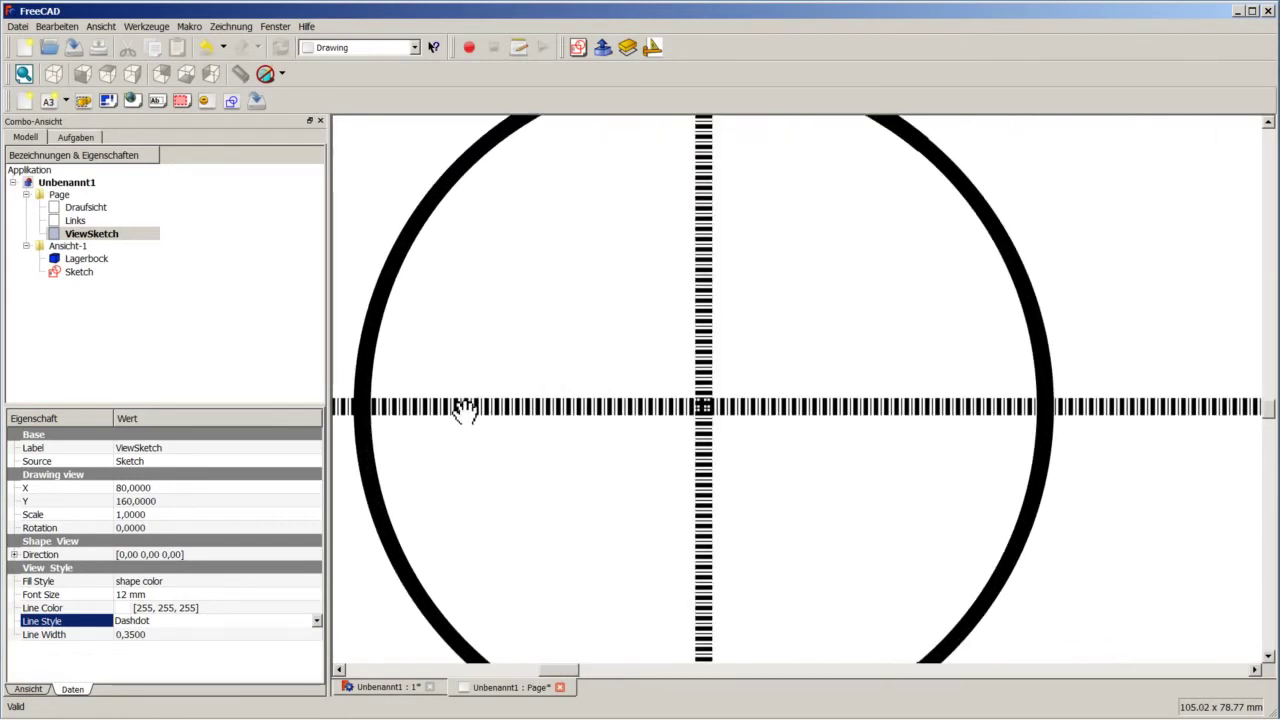
pyautogui.scroll(1, 566, 410)
pyautogui.scroll(-2, 566, 410)
pyautogui.scroll(-3, 569, 413)
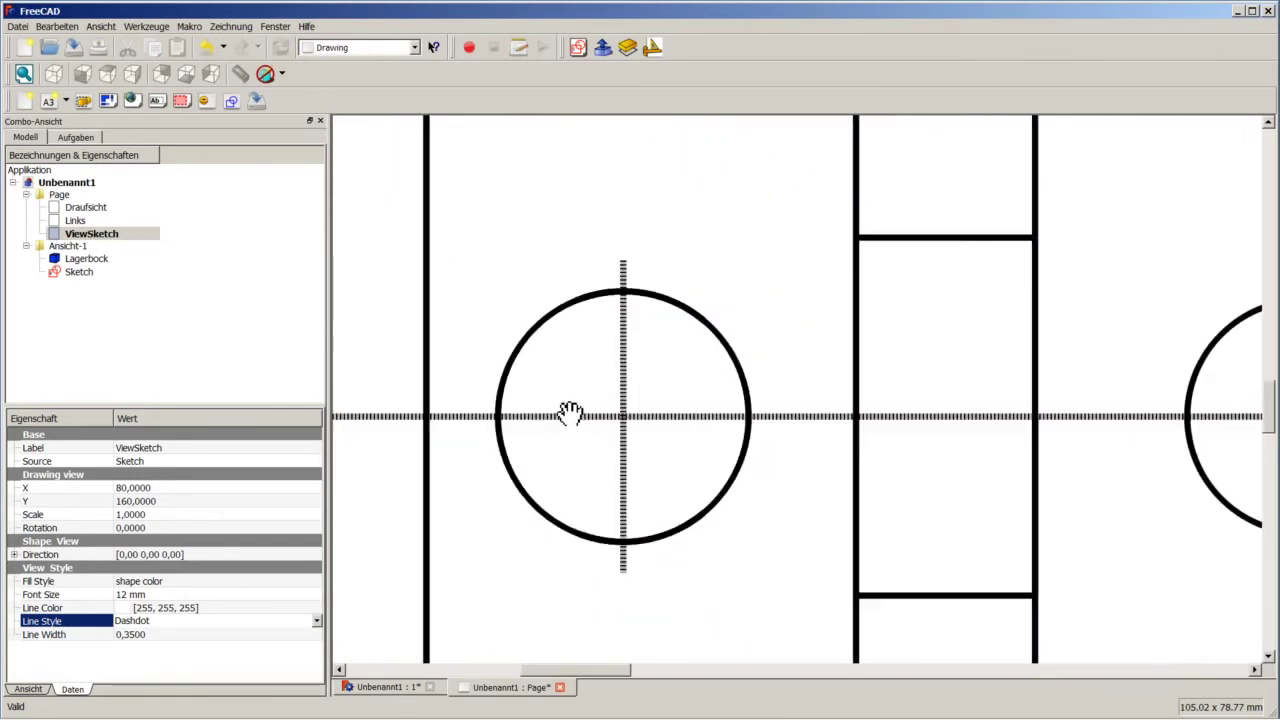
pyautogui.scroll(-2, 569, 413)
pyautogui.scroll(-1, 569, 413)
# Step: Revert the ViewSketch line style to Solid and review the sheet
pyautogui.click(154, 623)
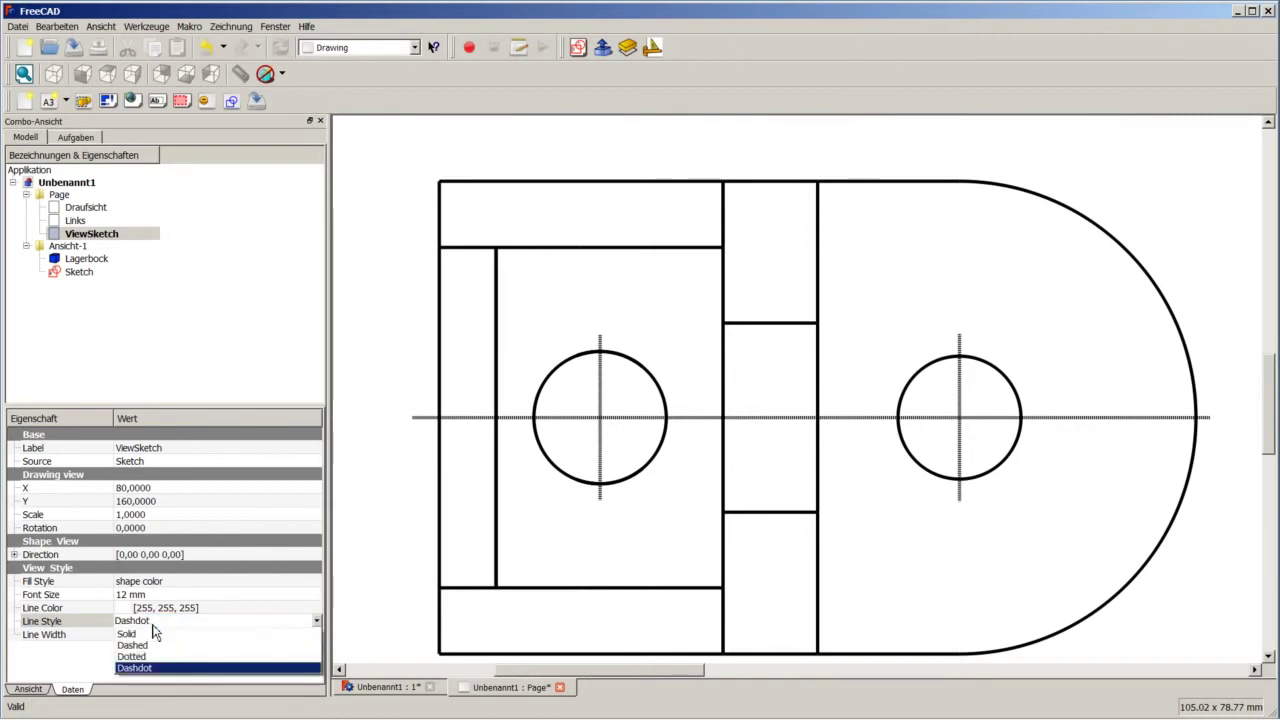
pyautogui.click(154, 633)
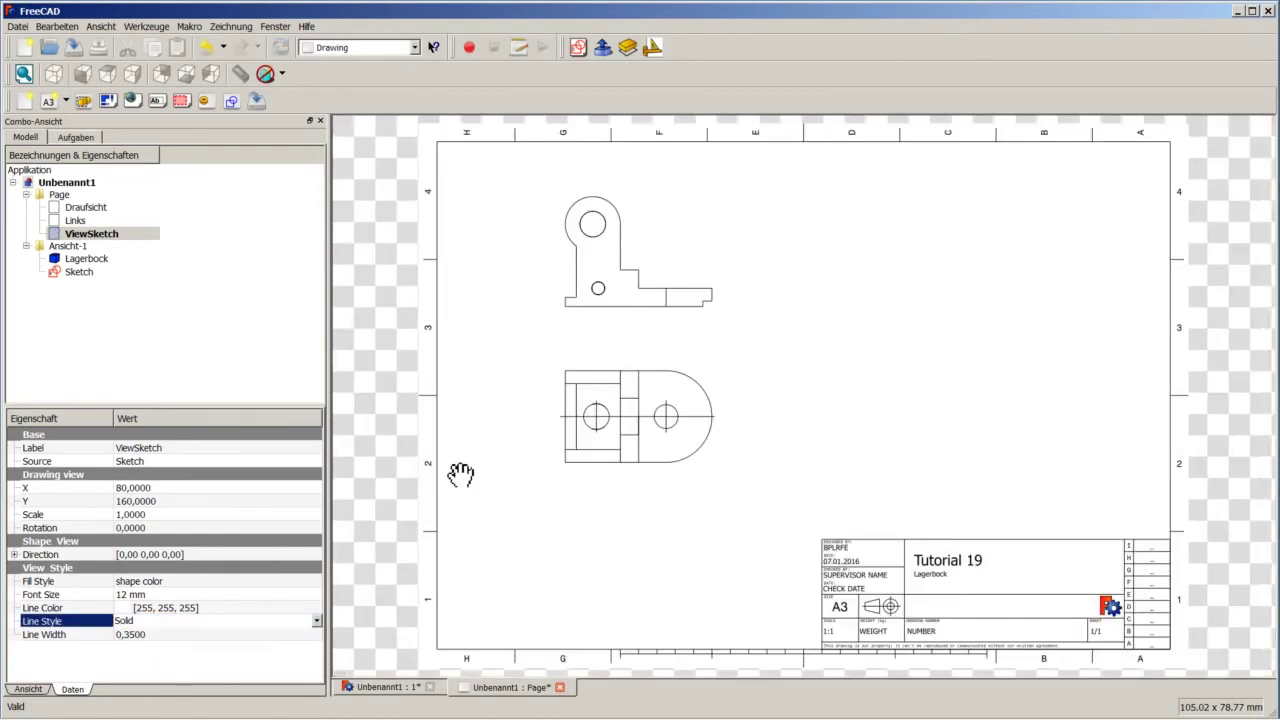
pyautogui.scroll(-1, 632, 417)
pyautogui.scroll(3, 645, 420)
pyautogui.scroll(2, 560, 365)
pyautogui.scroll(1, 740, 470)
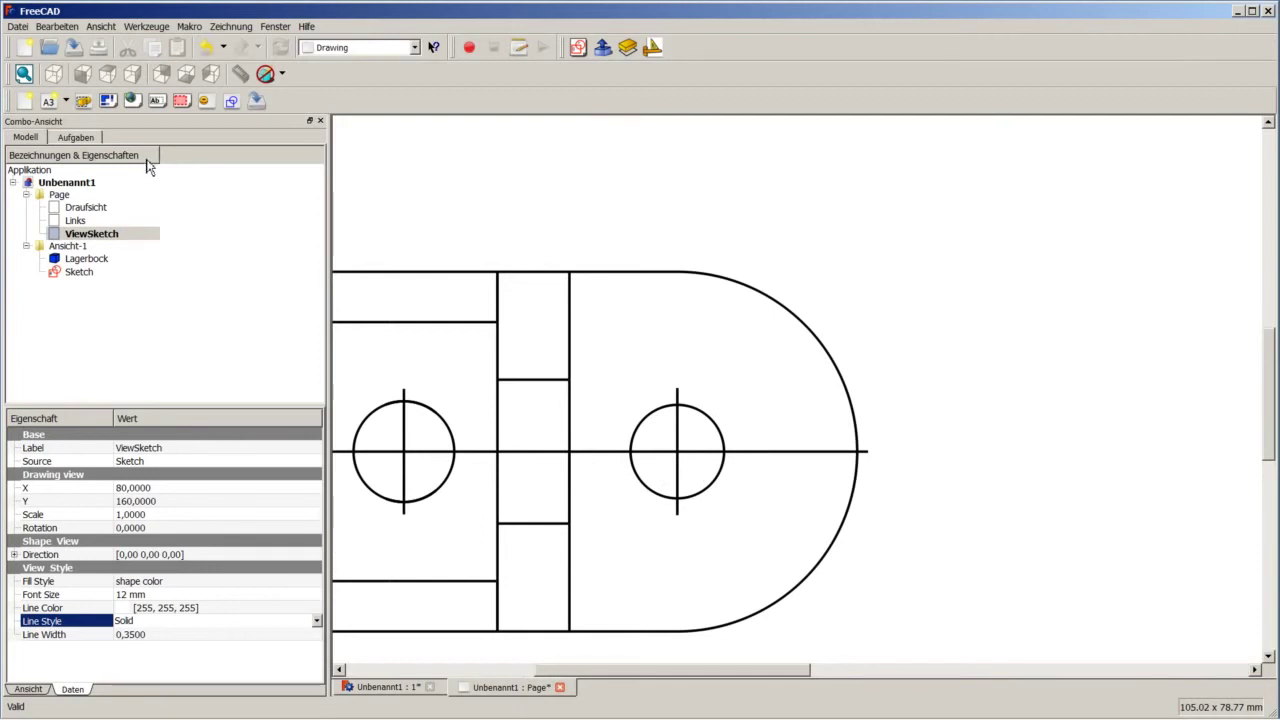
pyautogui.scroll(-1, 443, 323)
pyautogui.scroll(-1, 443, 323)
pyautogui.scroll(-2, 440, 324)
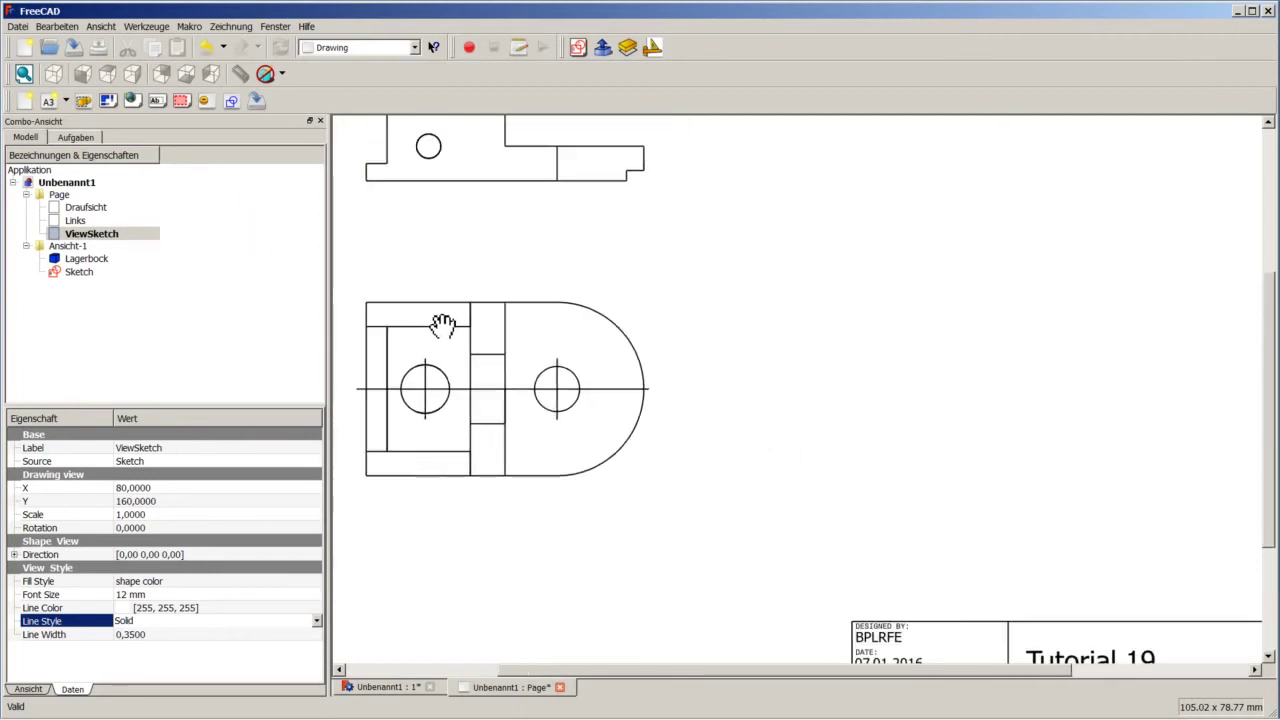
pyautogui.scroll(-2, 431, 327)
pyautogui.scroll(-2, 431, 327)
pyautogui.scroll(3, 518, 328)
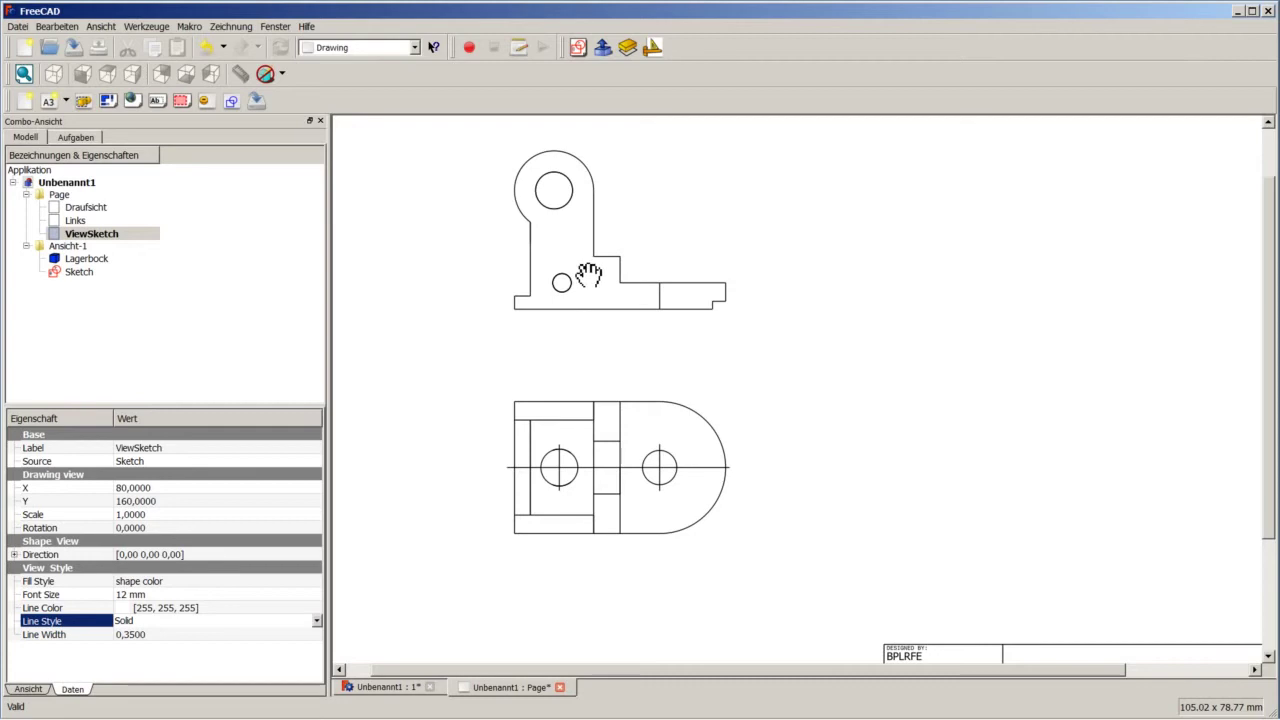
# Step: In the isometric 3D view, start a new Sketcher sketch on the bracket's side face
pyautogui.click(383, 687)
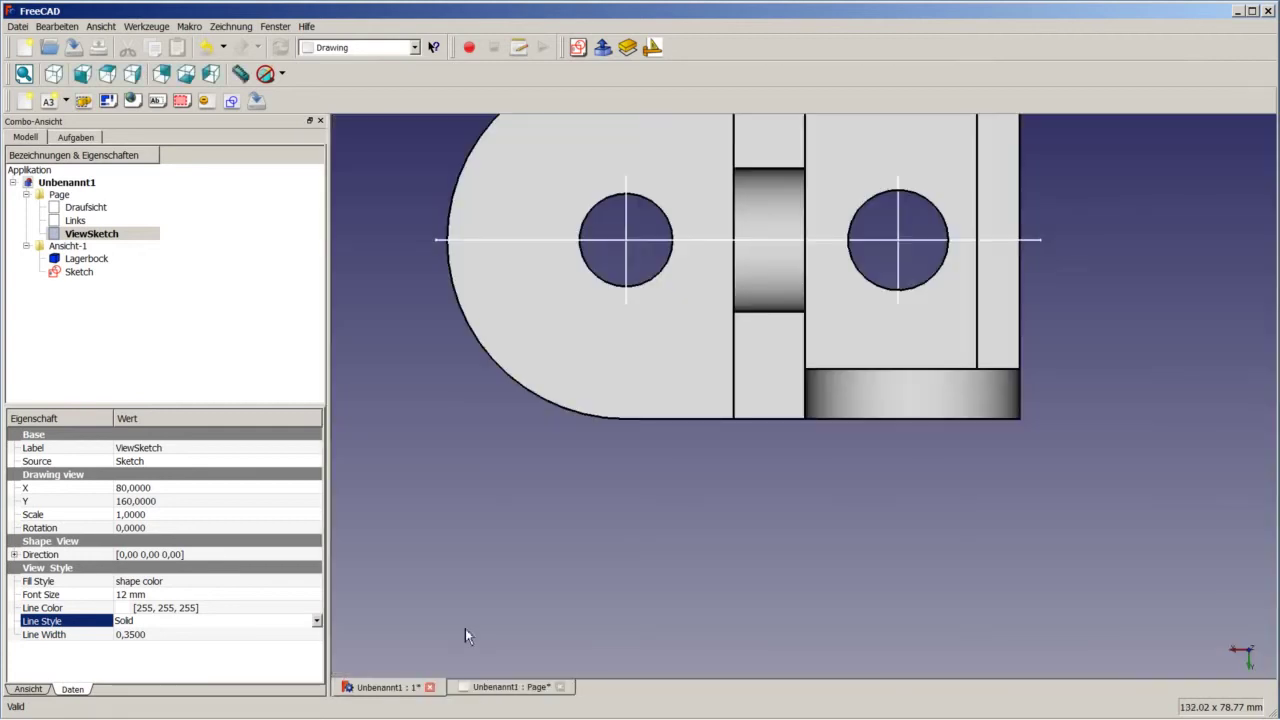
pyautogui.click(548, 425)
pyautogui.scroll(-2, 385, 376)
pyautogui.scroll(-3, 456, 330)
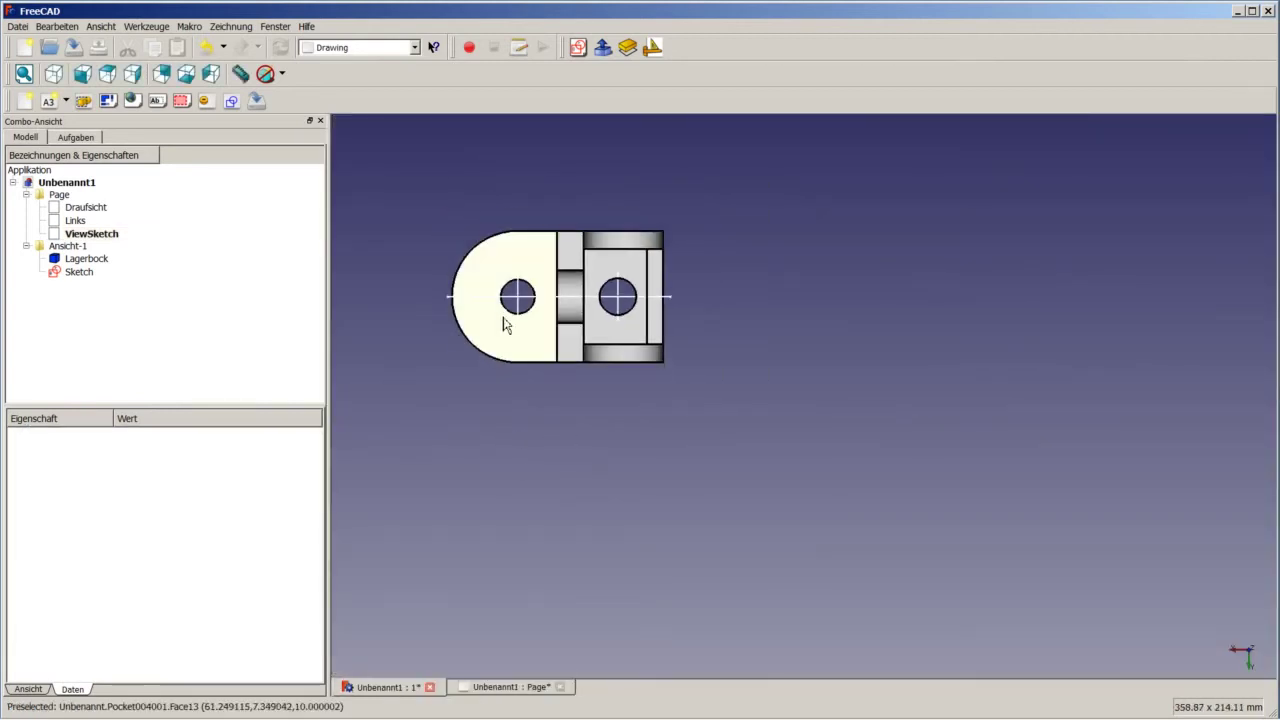
pyautogui.moveTo(506, 323); pyautogui.dragTo(532, 303, button='middle')
pyautogui.click(53, 73)
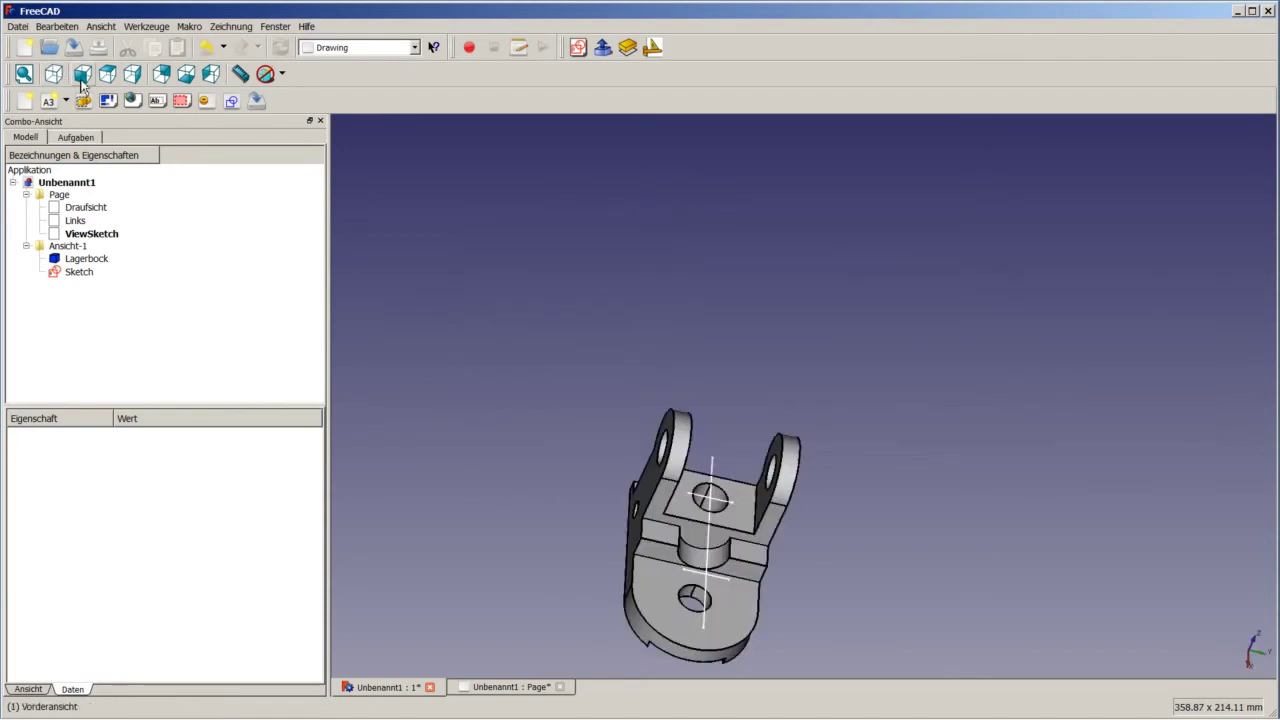
pyautogui.click(814, 527)
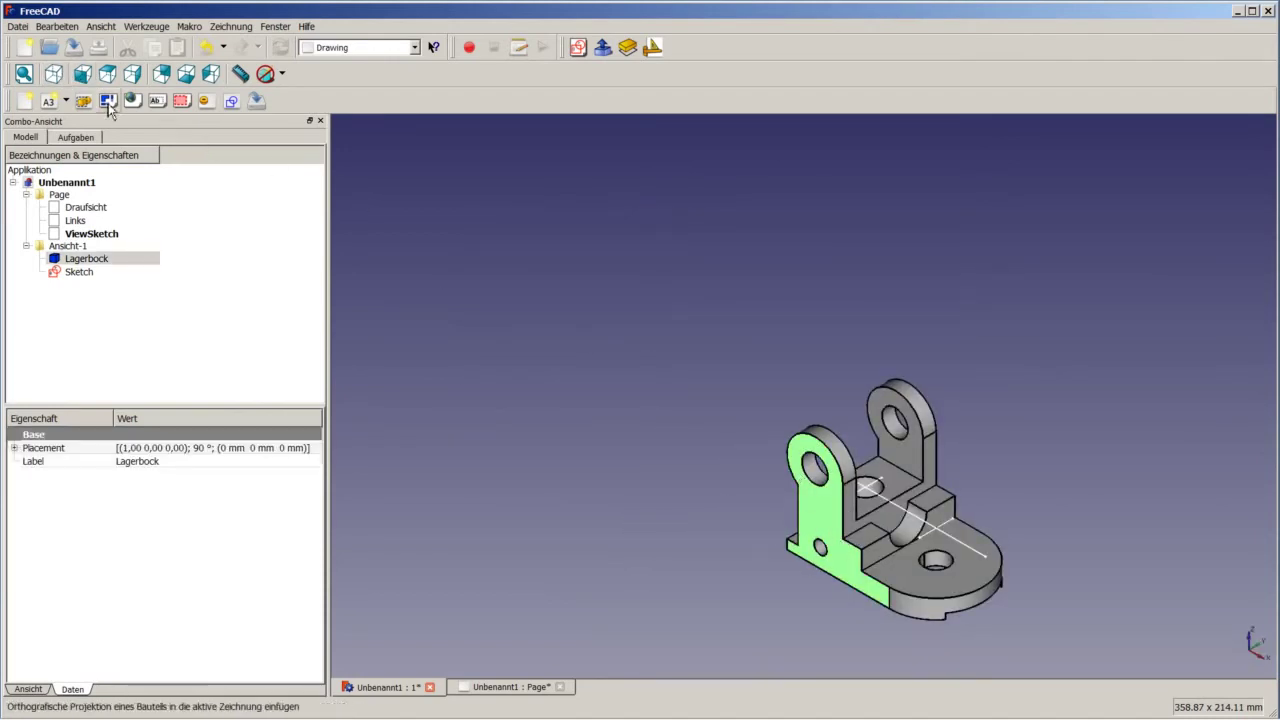
pyautogui.click(410, 47)
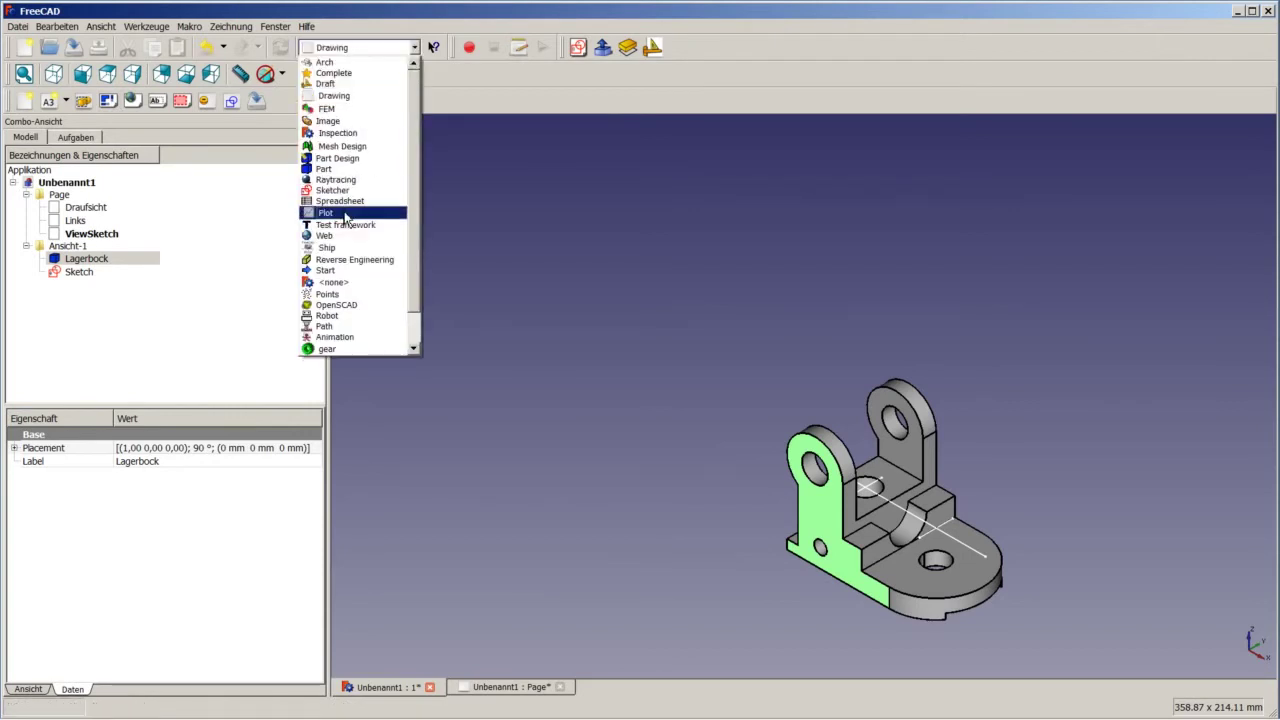
pyautogui.click(340, 190)
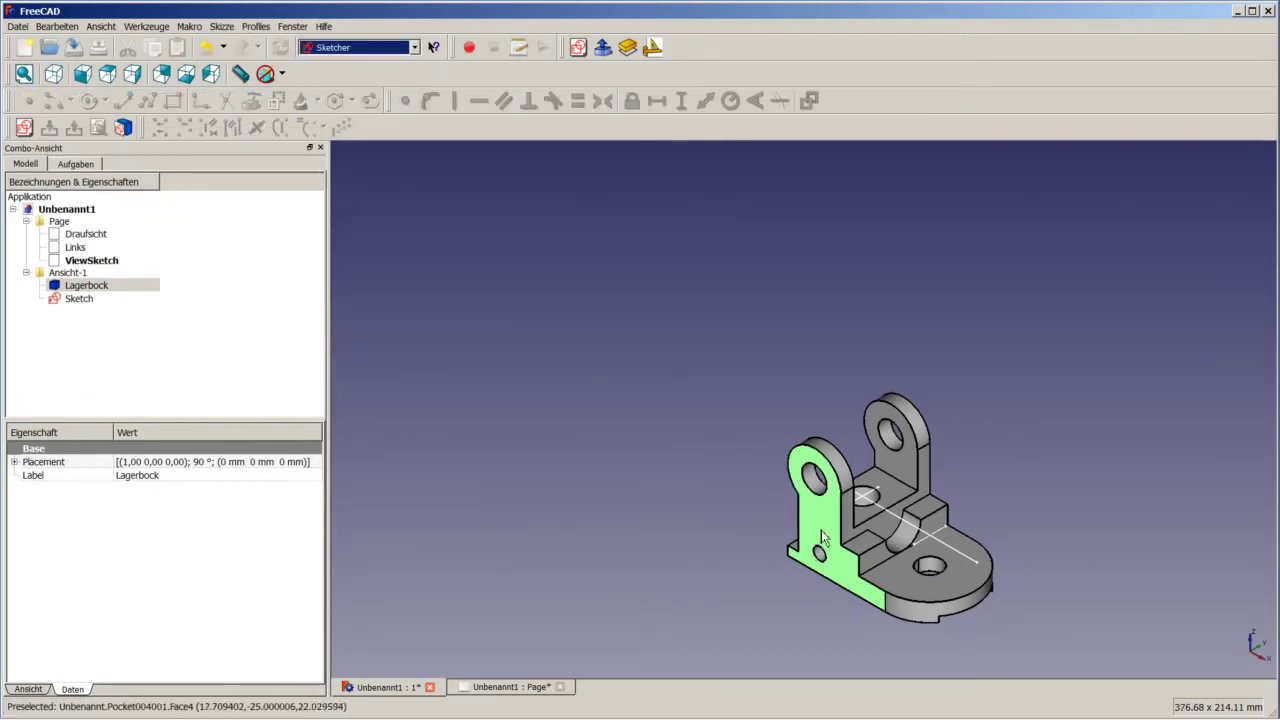
pyautogui.click(24, 127)
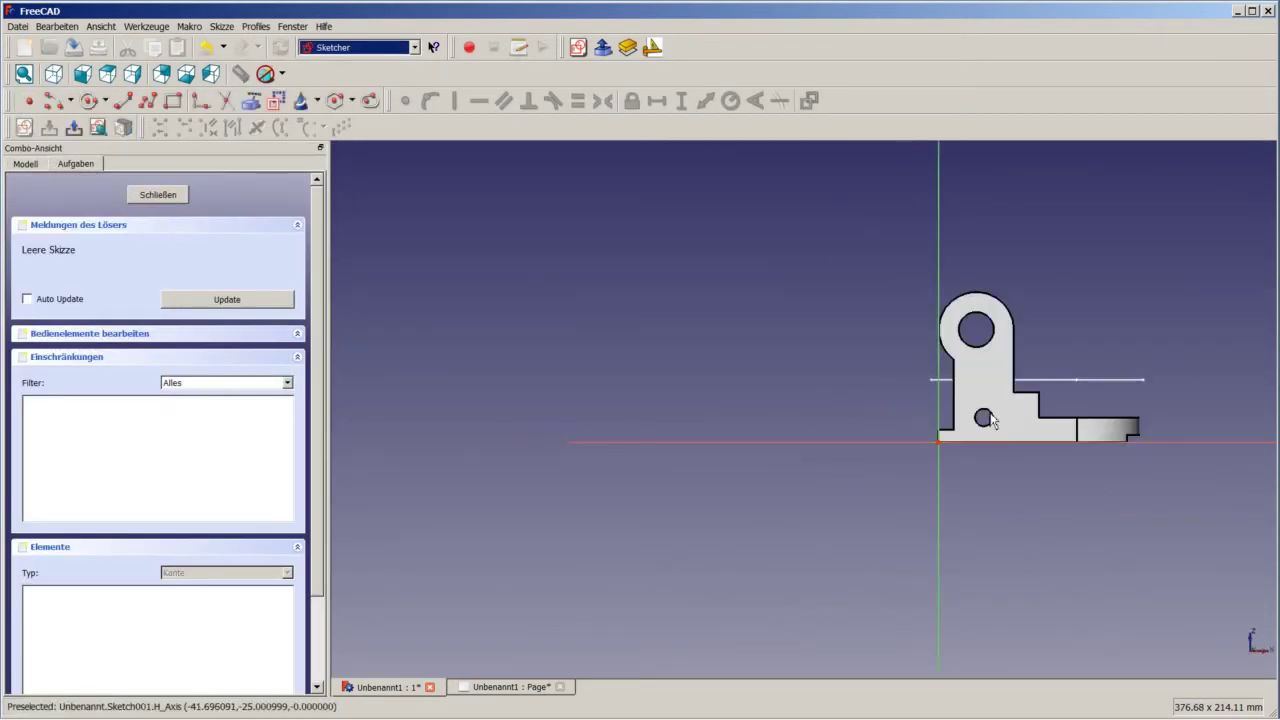
# Step: Reference both hole circles as external geometry in Sketch001
pyautogui.scroll(2, 995, 420)
pyautogui.scroll(4, 1005, 340)
pyautogui.scroll(-1, 725, 287)
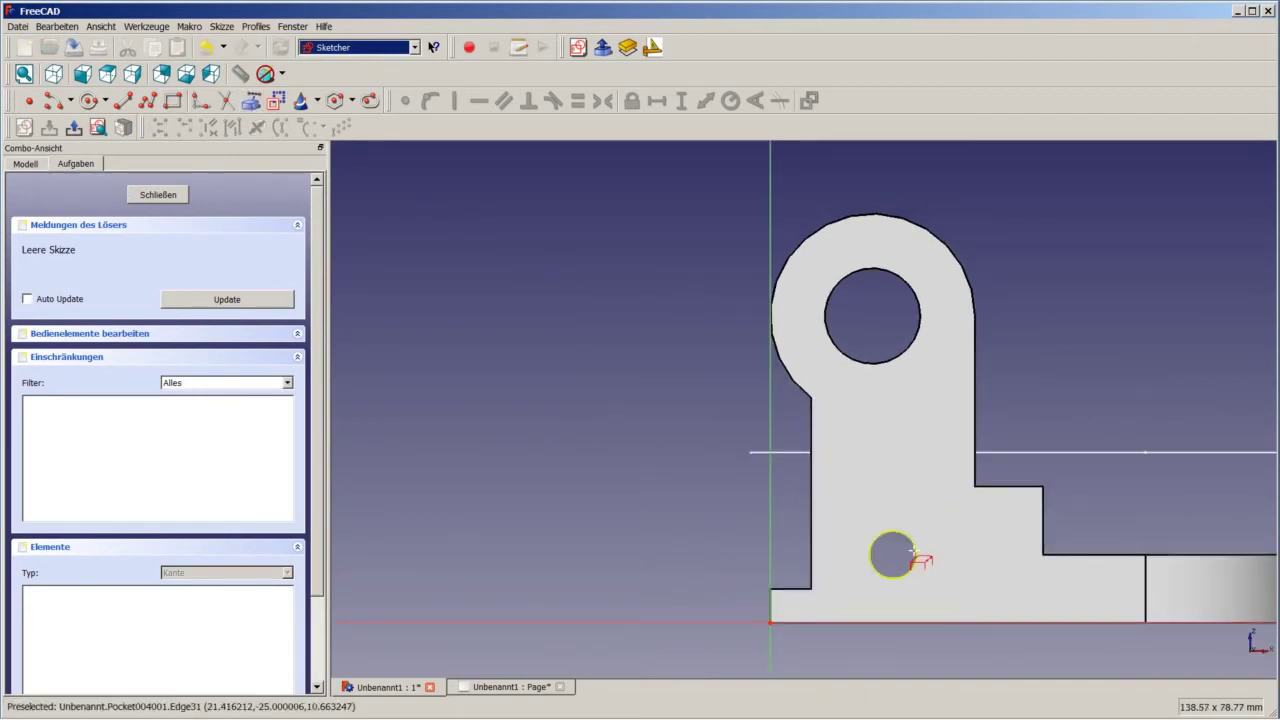
pyautogui.click(872, 545)
pyautogui.click(890, 360)
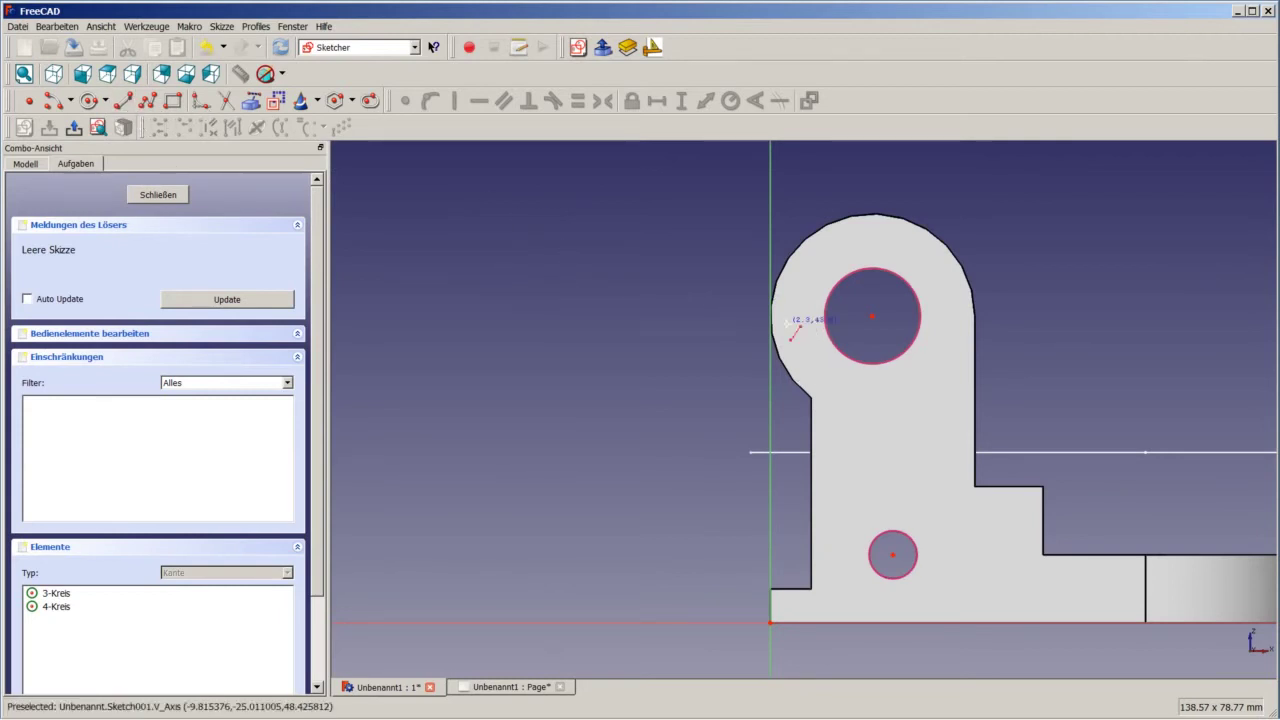
# Step: Draw horizontal and vertical centre lines across the upper hole and the small hole
pyautogui.click(828, 331)
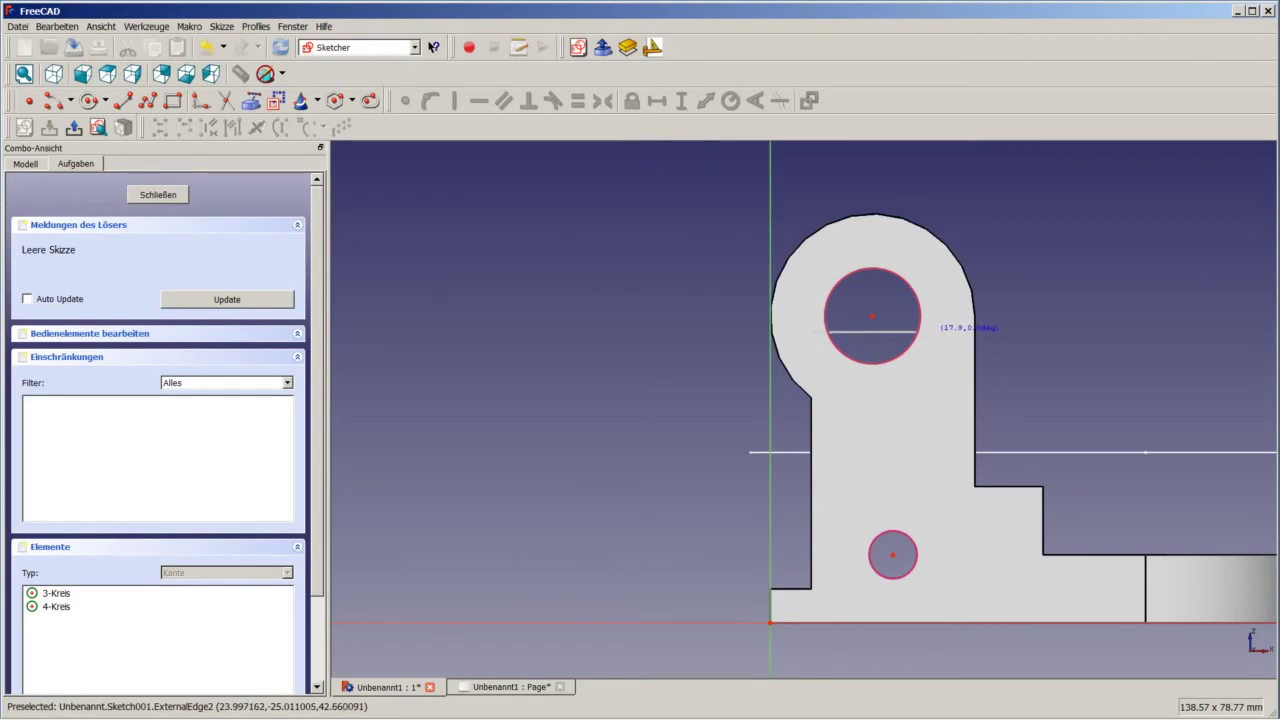
pyautogui.click(930, 331)
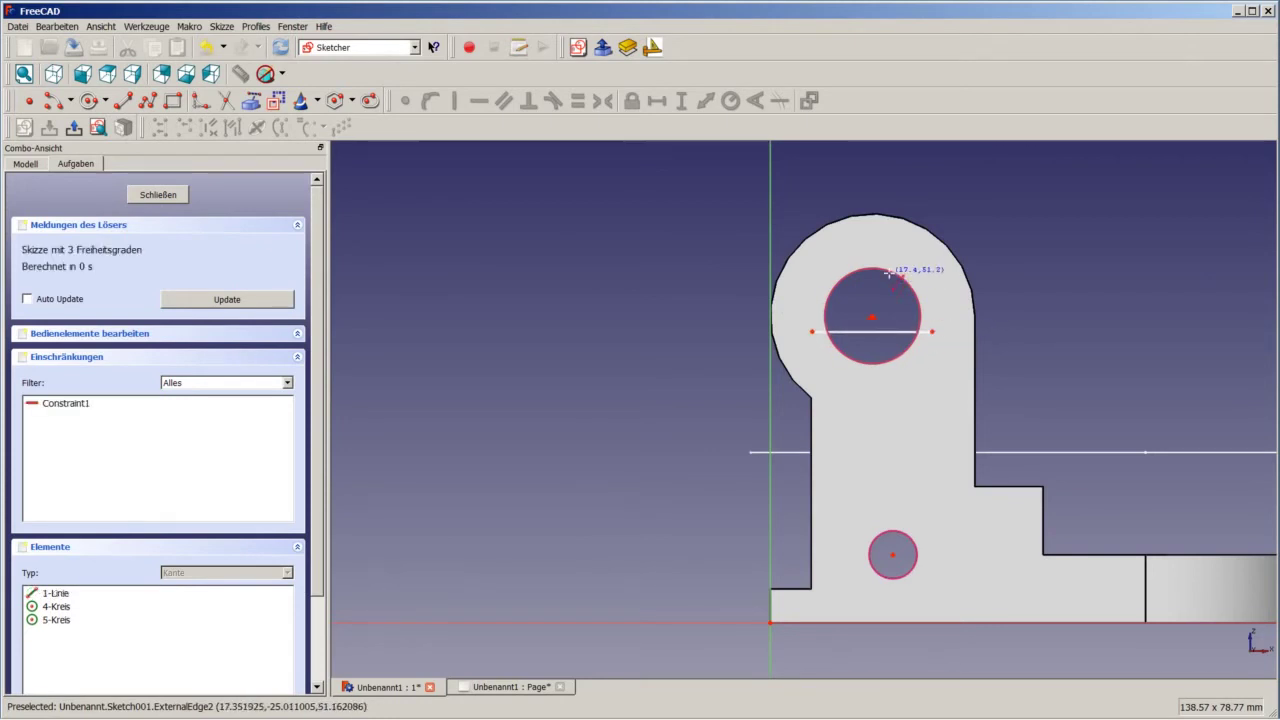
pyautogui.click(886, 254)
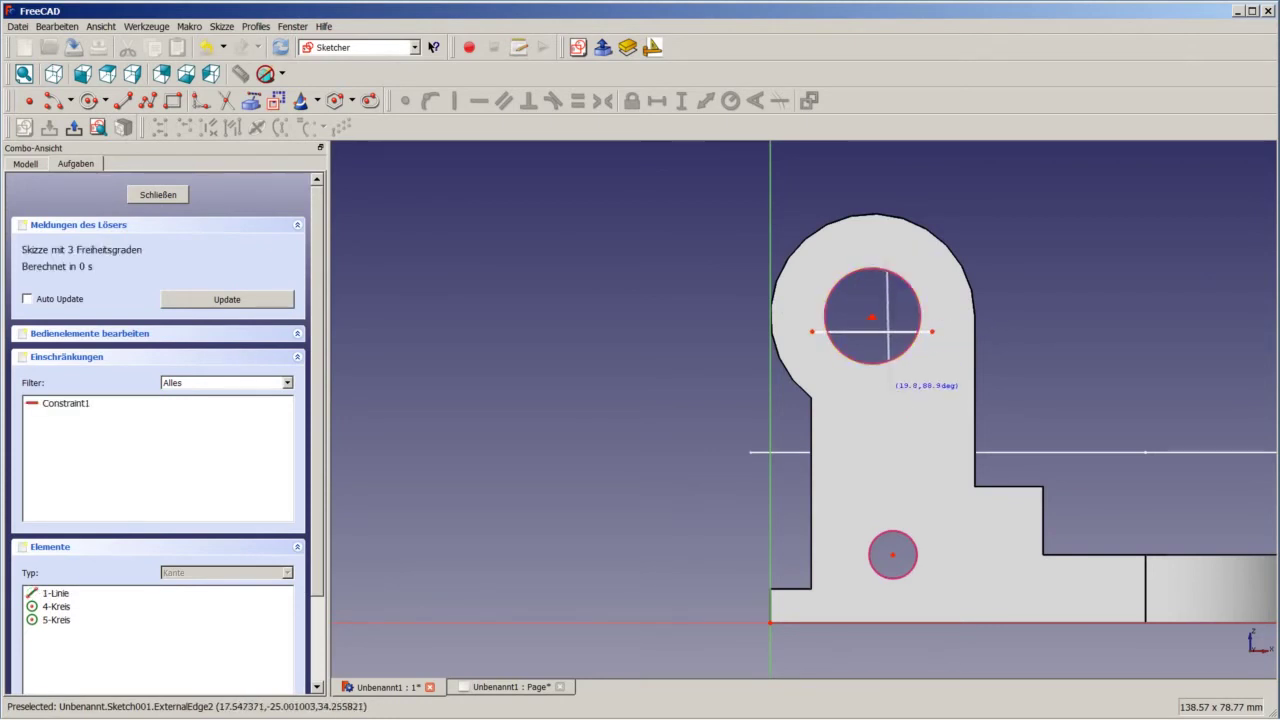
pyautogui.click(886, 389)
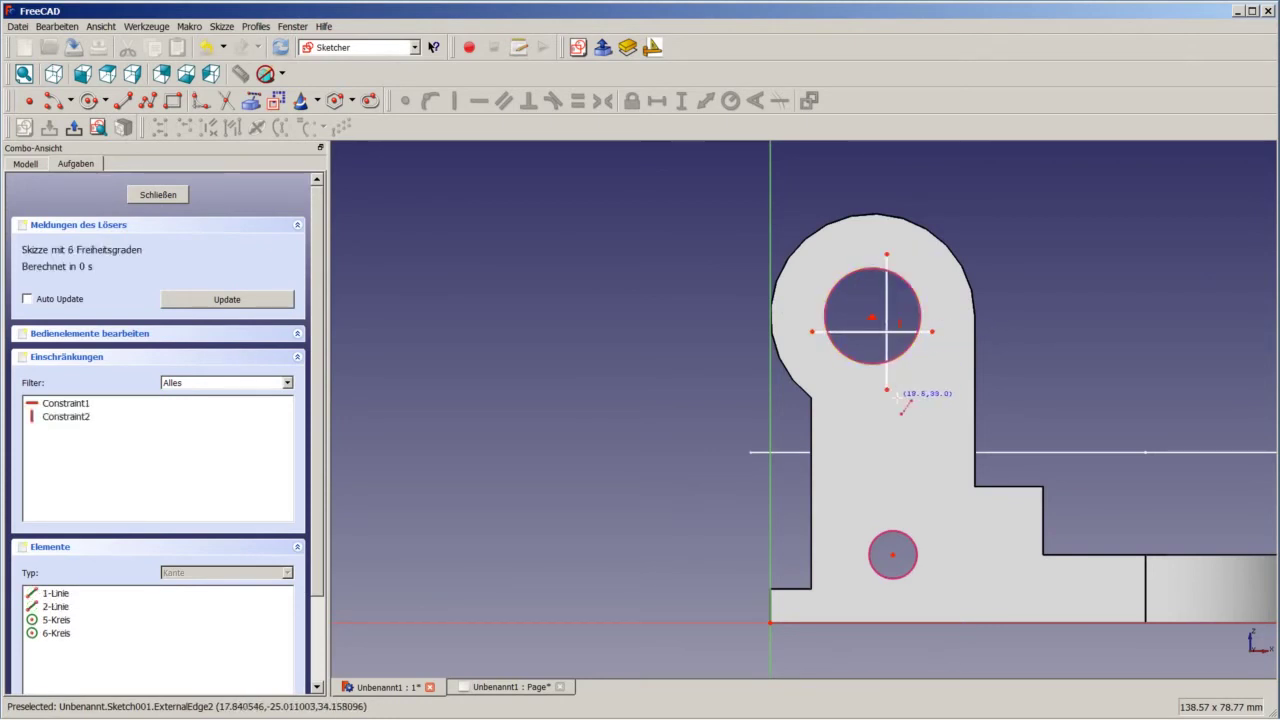
pyautogui.click(904, 522)
pyautogui.click(904, 598)
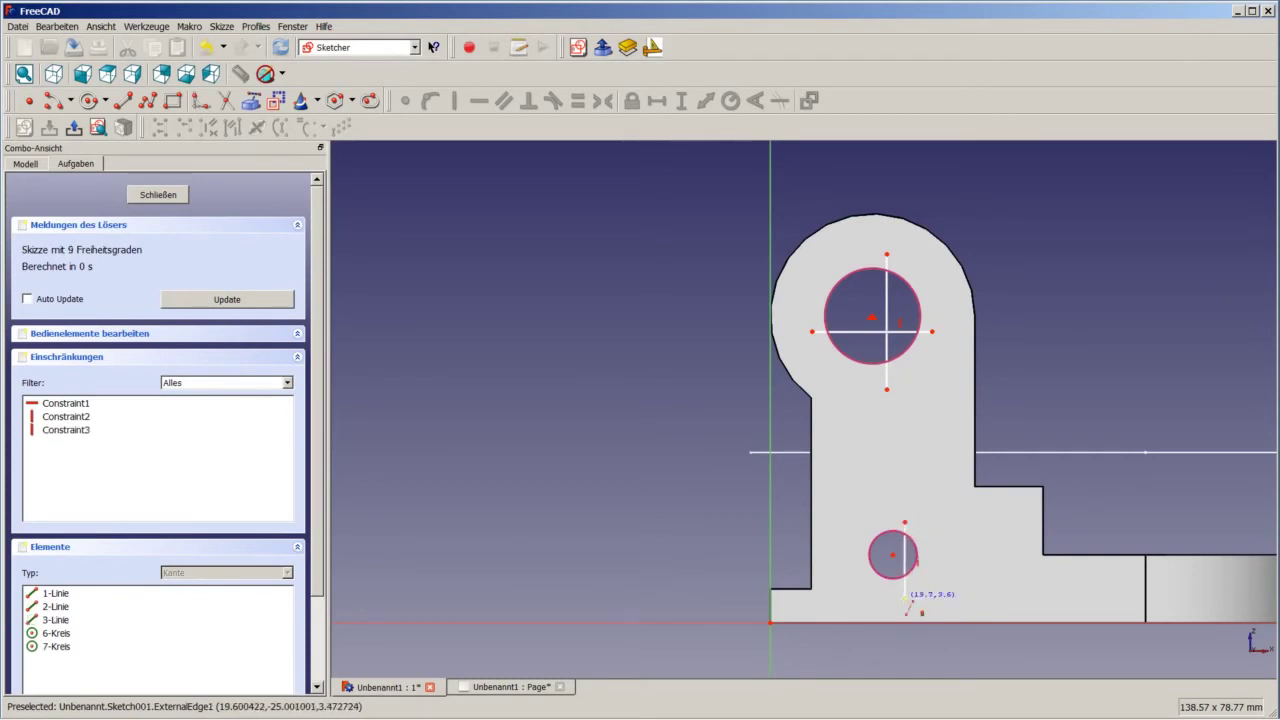
pyautogui.click(856, 564)
pyautogui.click(932, 564)
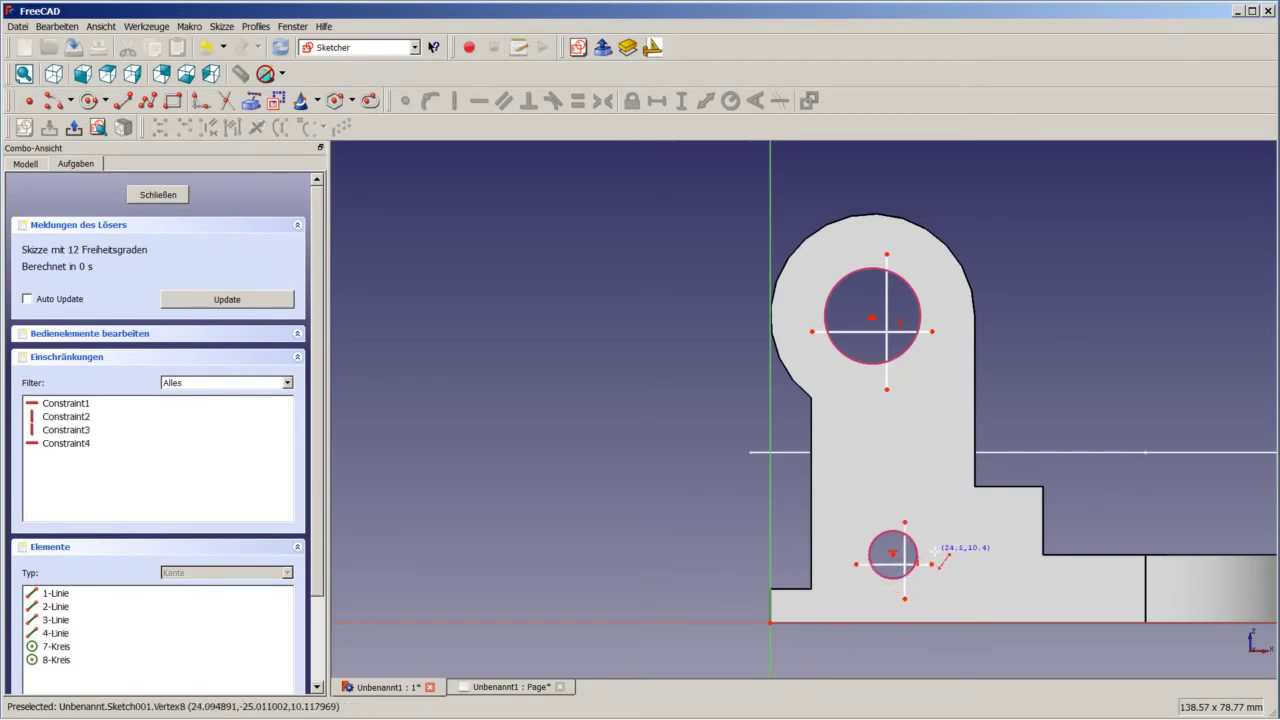
# Step: Constrain the small hole's vertical and horizontal lines symmetric about its centre point
pyautogui.scroll(-2, 986, 560)
pyautogui.scroll(-2, 880, 594)
pyautogui.scroll(-2, 860, 585)
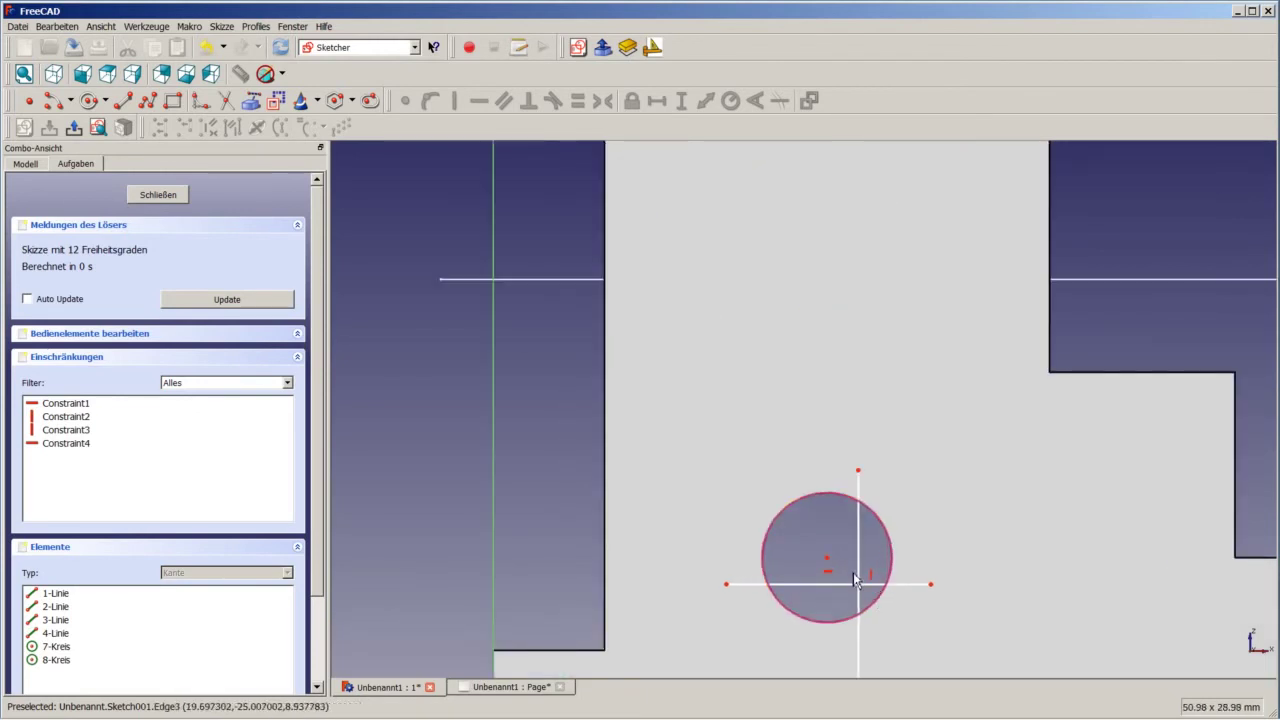
pyautogui.click(858, 566)
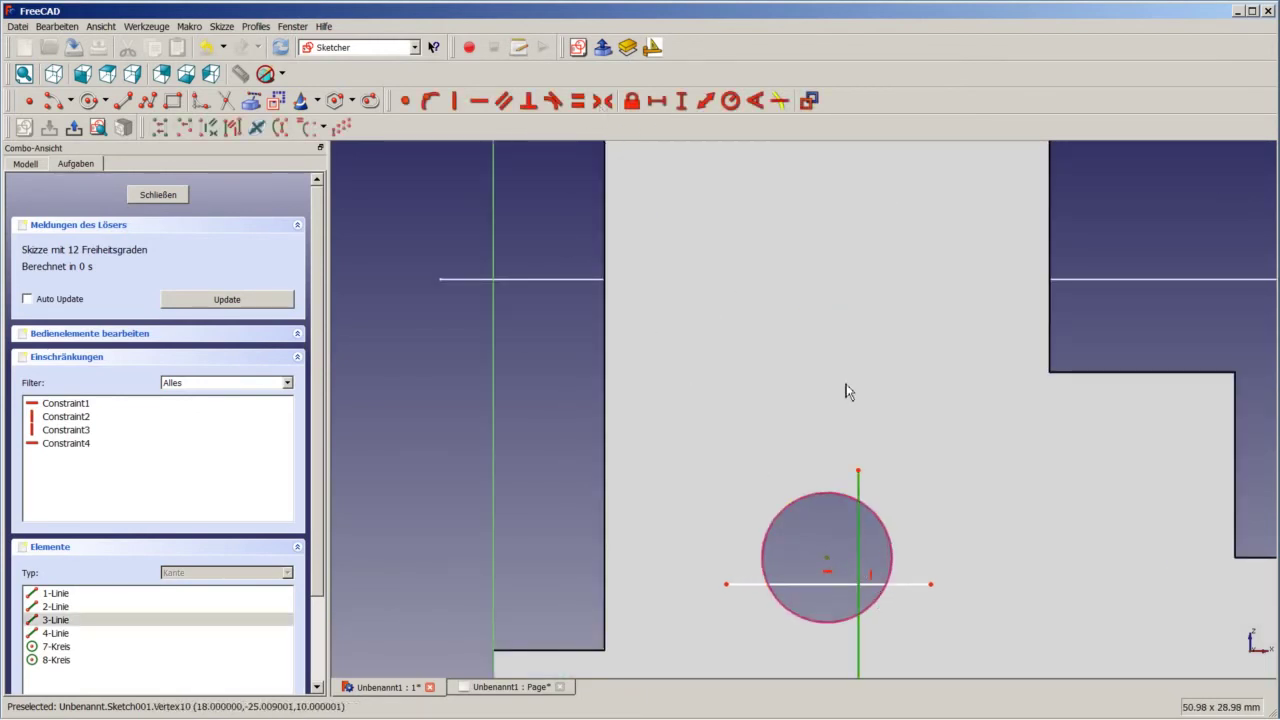
pyautogui.click(604, 103)
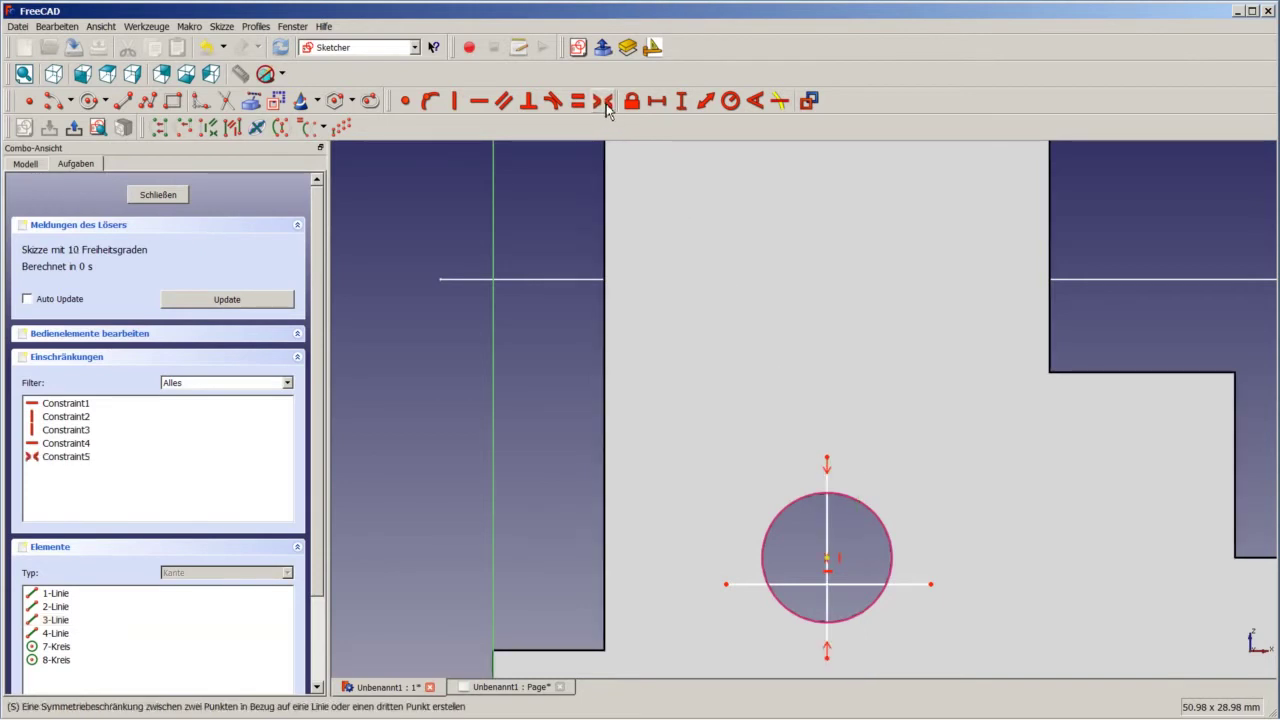
pyautogui.click(864, 591)
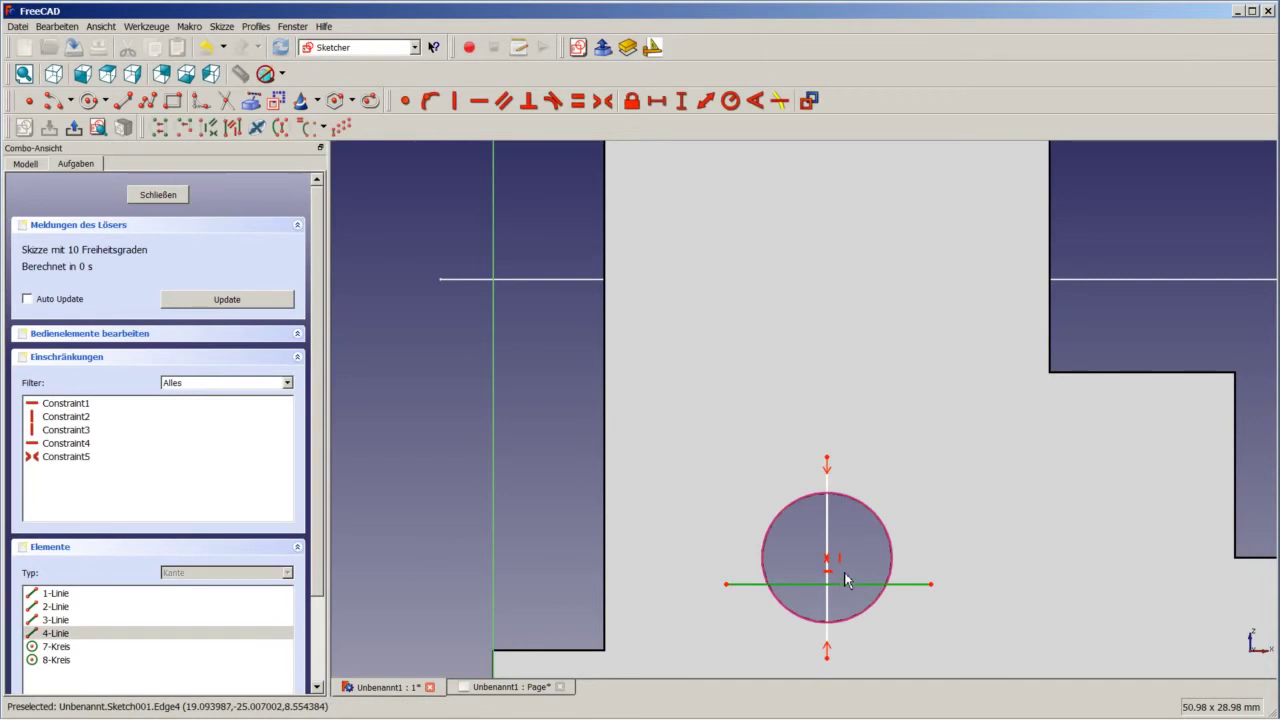
pyautogui.scroll(5, 843, 577)
pyautogui.scroll(3, 832, 580)
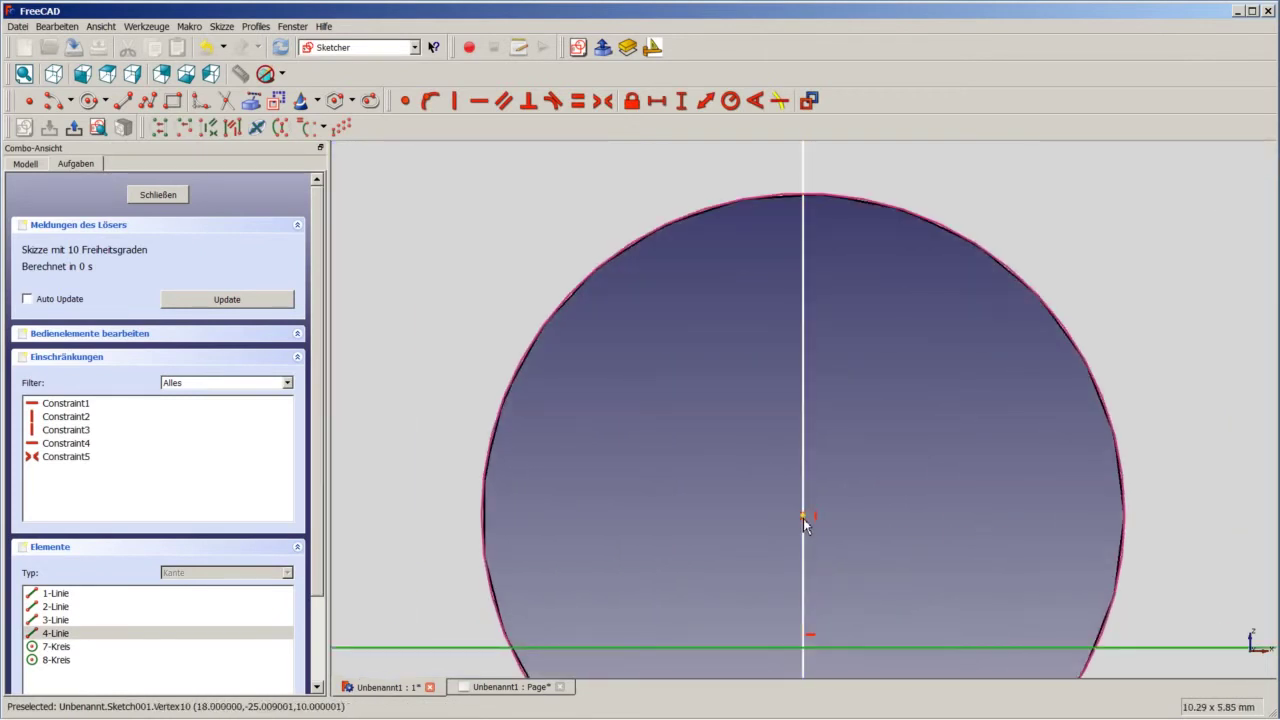
pyautogui.click(804, 519)
pyautogui.click(605, 101)
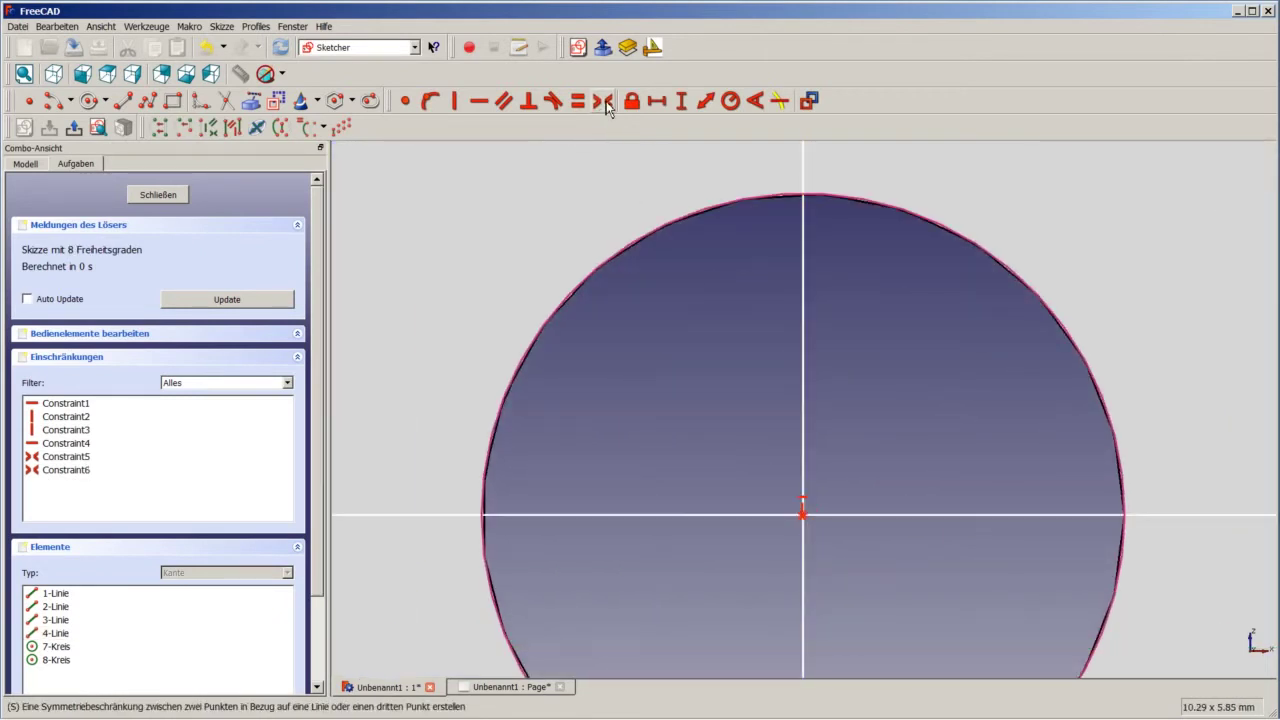
# Step: Constrain the upper hole's vertical and horizontal lines symmetric about its centre point
pyautogui.scroll(-3, 671, 338)
pyautogui.scroll(-3, 675, 343)
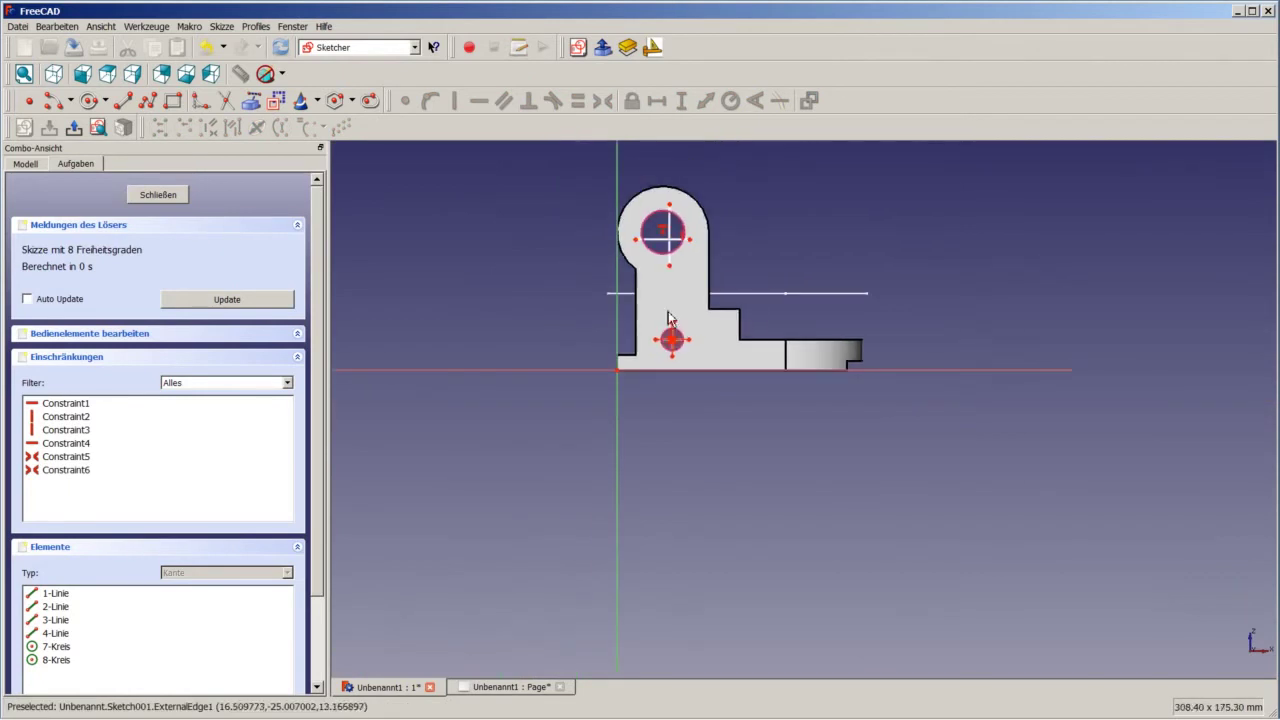
pyautogui.scroll(2, 662, 228)
pyautogui.scroll(3, 662, 228)
pyautogui.scroll(1, 672, 231)
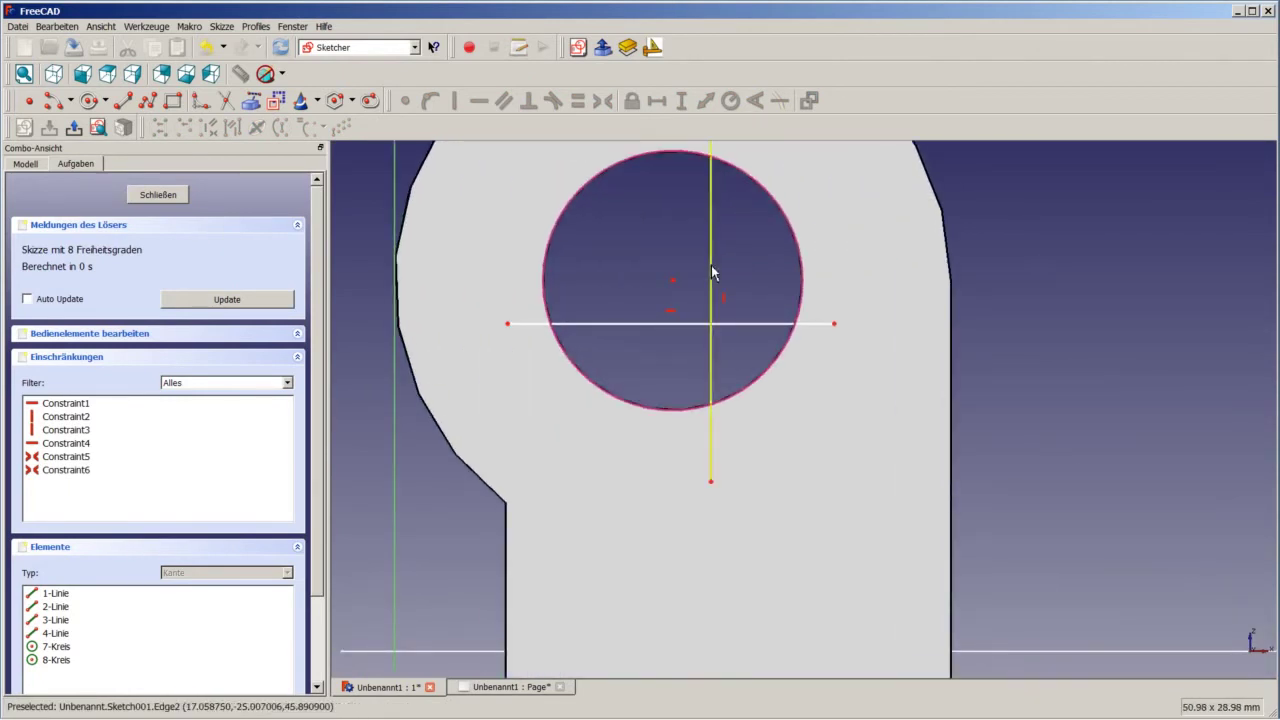
pyautogui.click(673, 282)
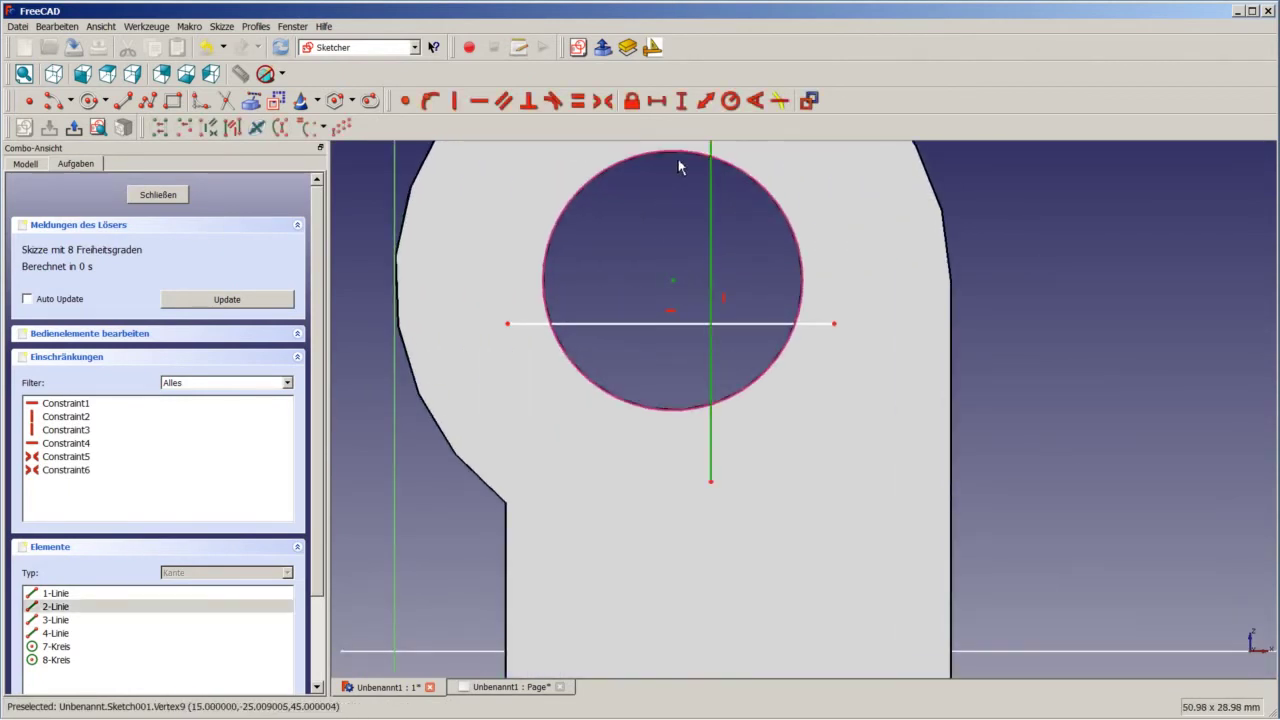
pyautogui.click(606, 101)
pyautogui.click(708, 324)
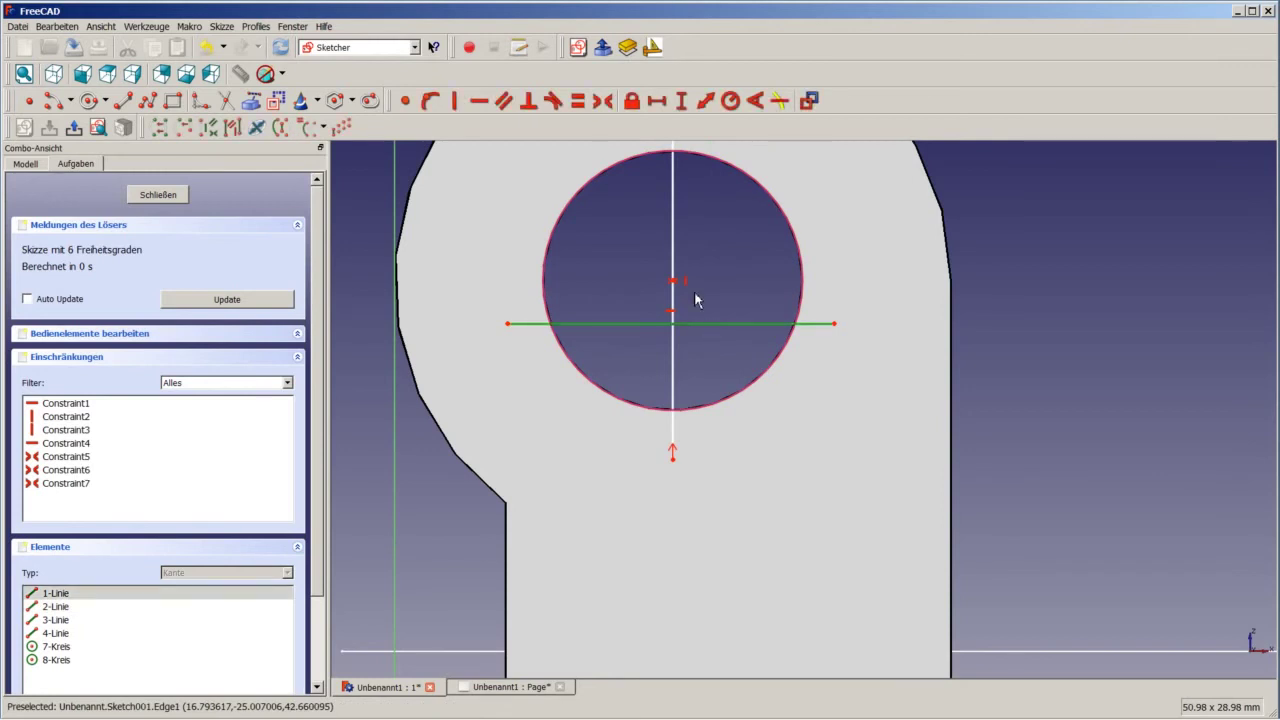
pyautogui.scroll(2, 690, 292)
pyautogui.scroll(2, 672, 286)
pyautogui.click(668, 283)
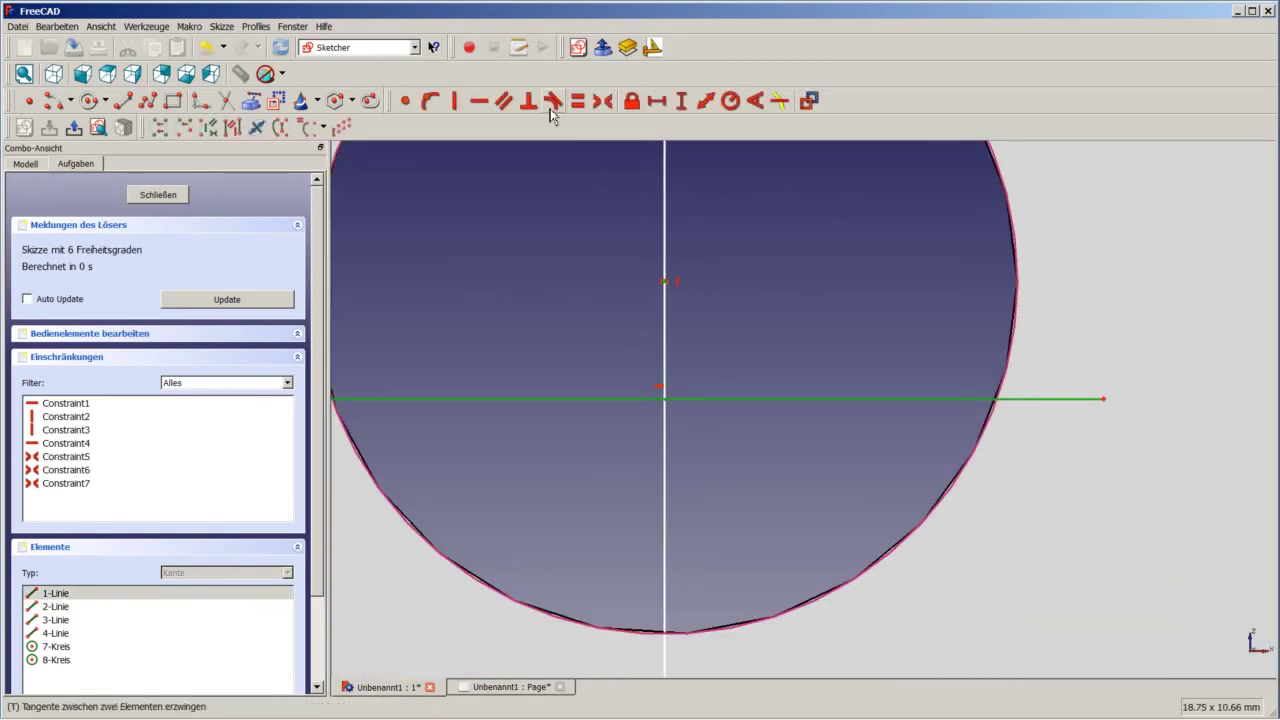
pyautogui.click(604, 101)
# Step: Close Sketch001
pyautogui.scroll(-3, 655, 262)
pyautogui.scroll(-3, 640, 250)
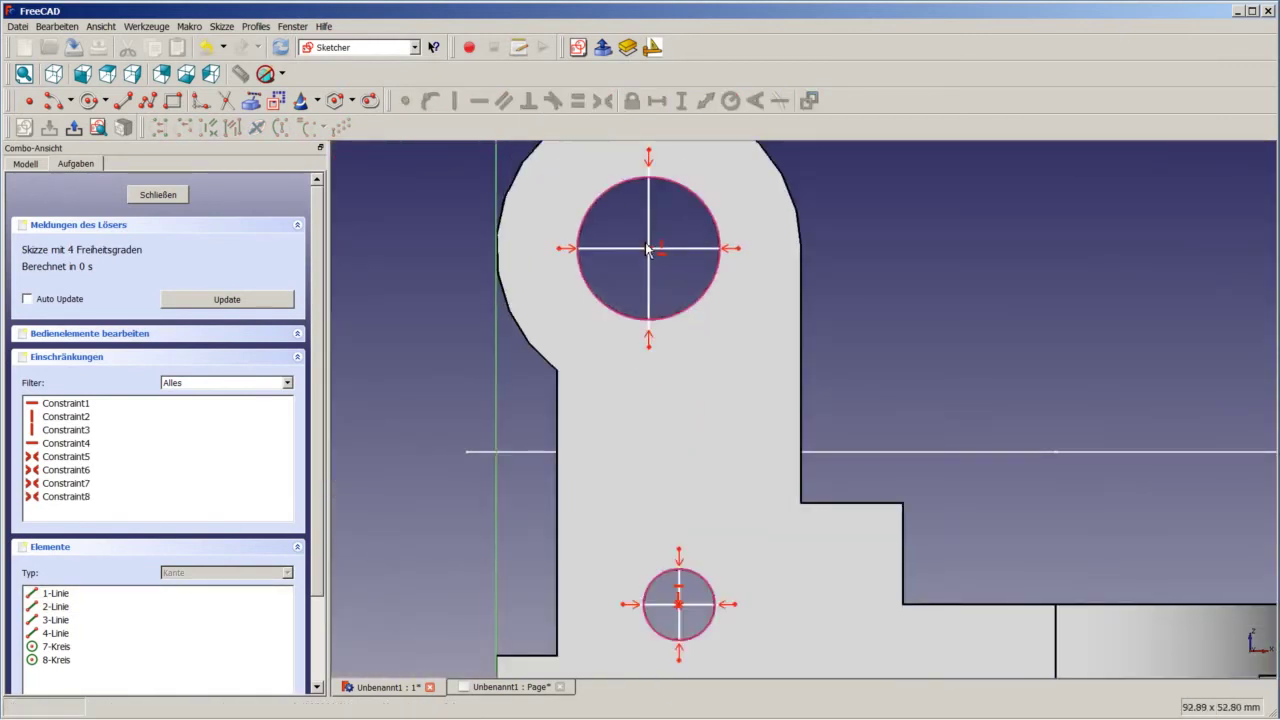
pyautogui.scroll(-5, 612, 250)
pyautogui.click(163, 199)
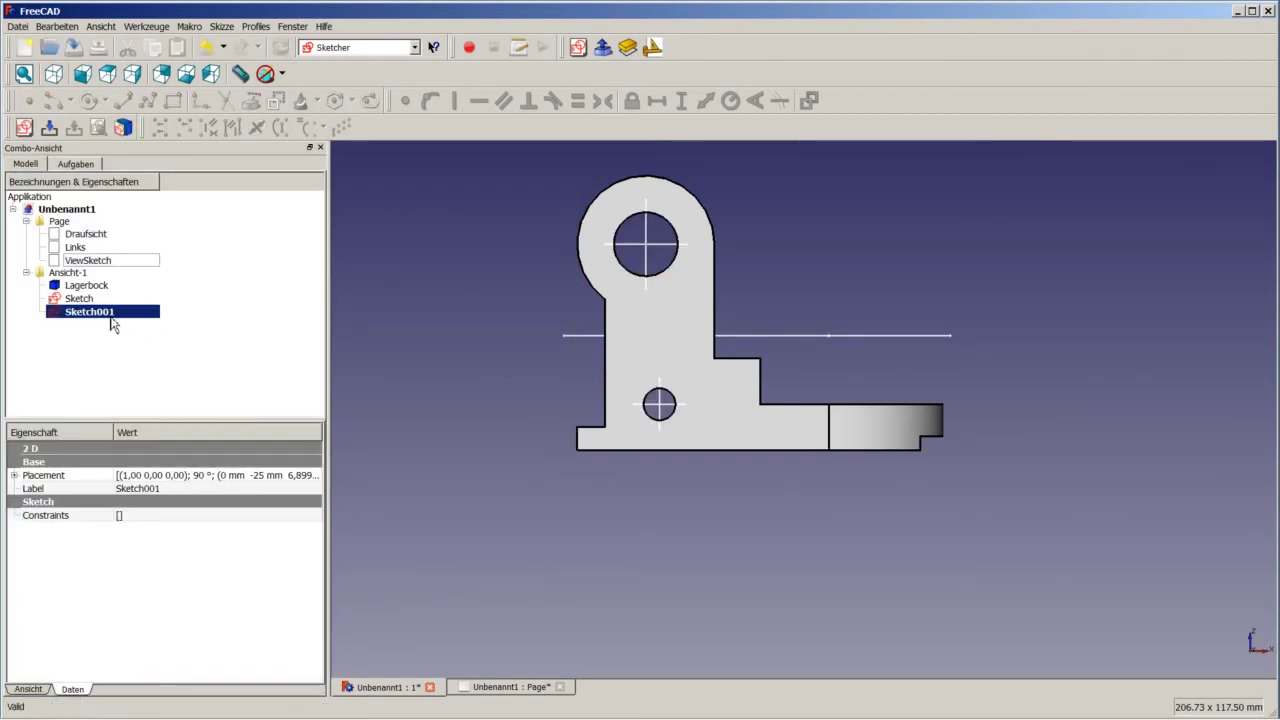
# Step: With Sketch001 and the Page selected, insert the sketch as a Drawing view
pyautogui.keyDown('ctrl'); pyautogui.click(59, 222); pyautogui.keyUp('ctrl')
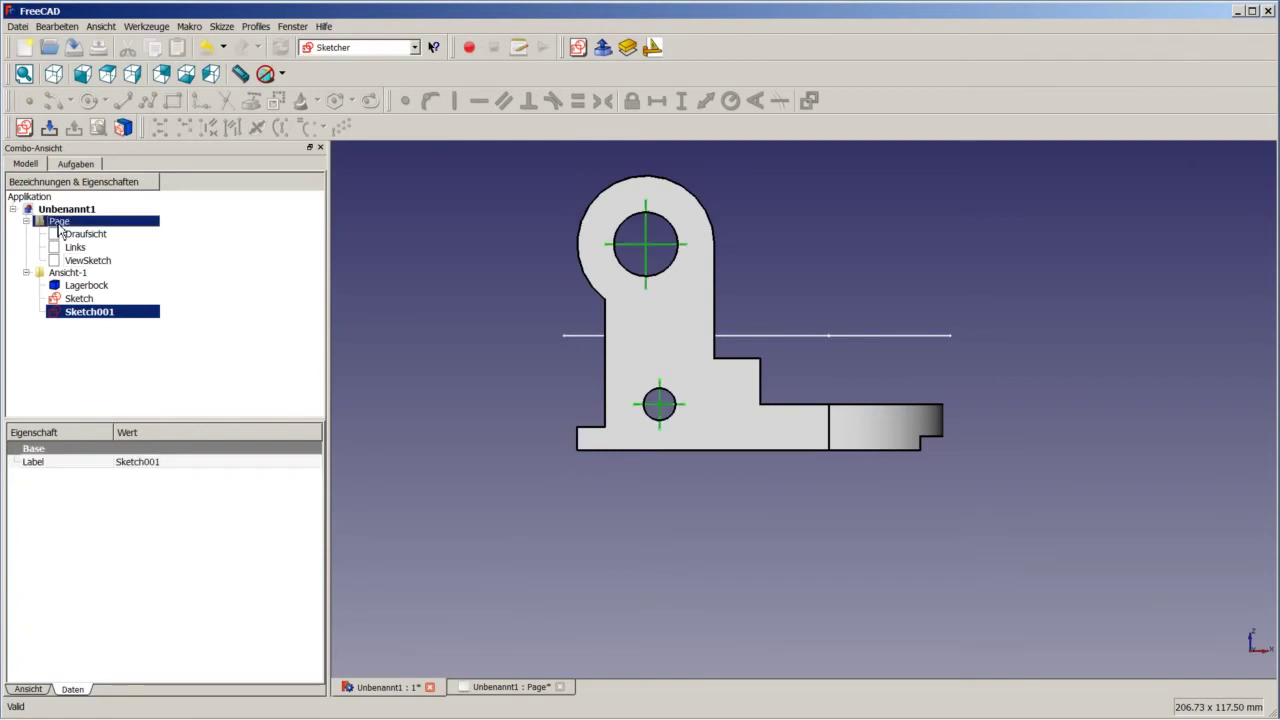
pyautogui.click(346, 52)
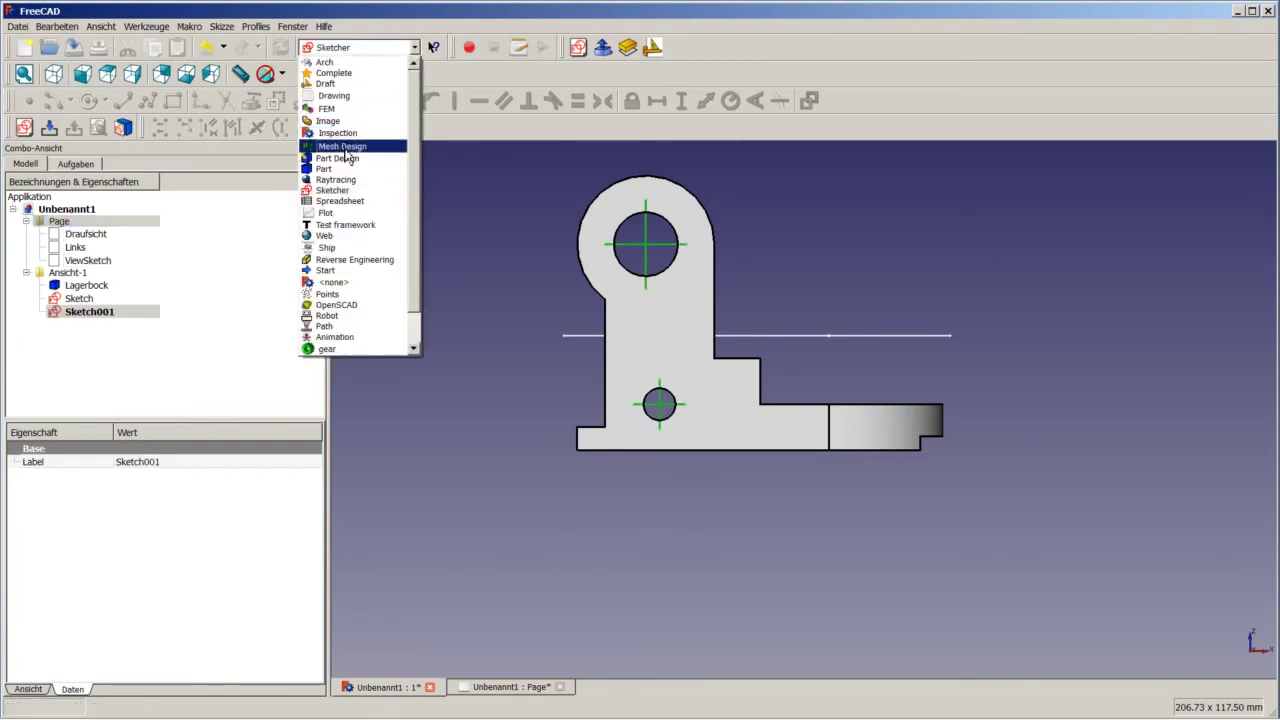
pyautogui.click(338, 96)
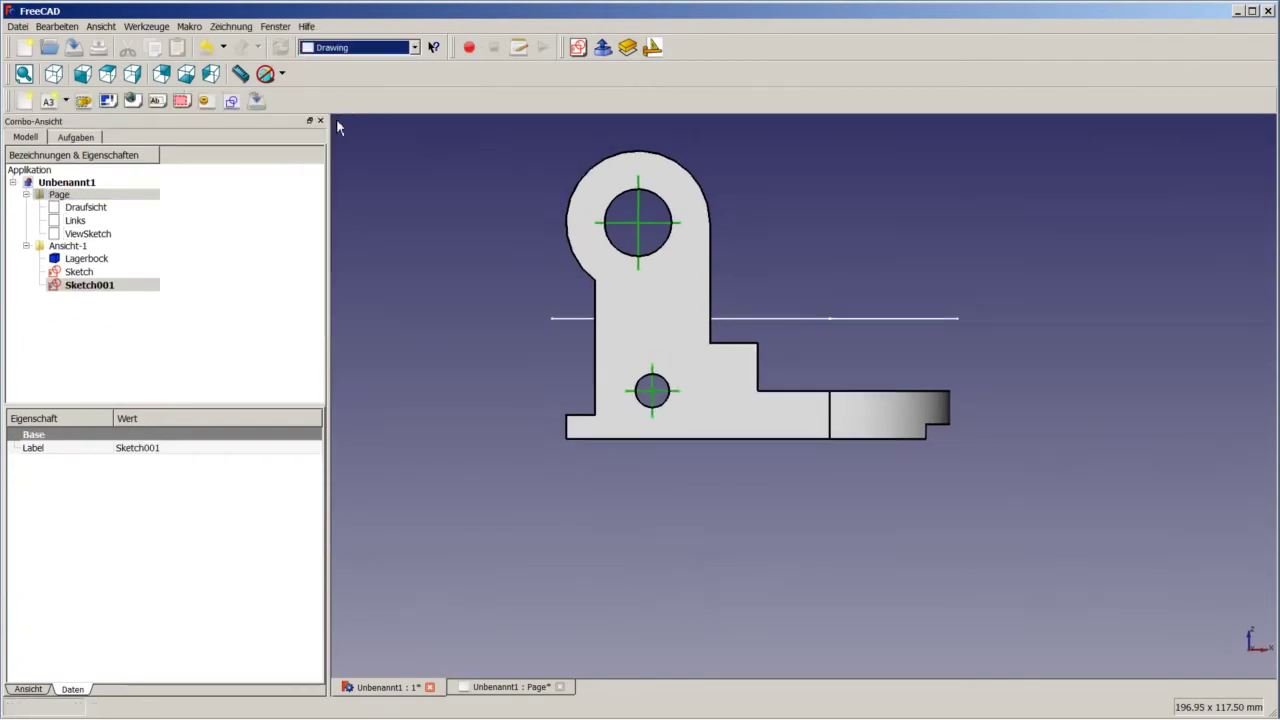
pyautogui.click(231, 103)
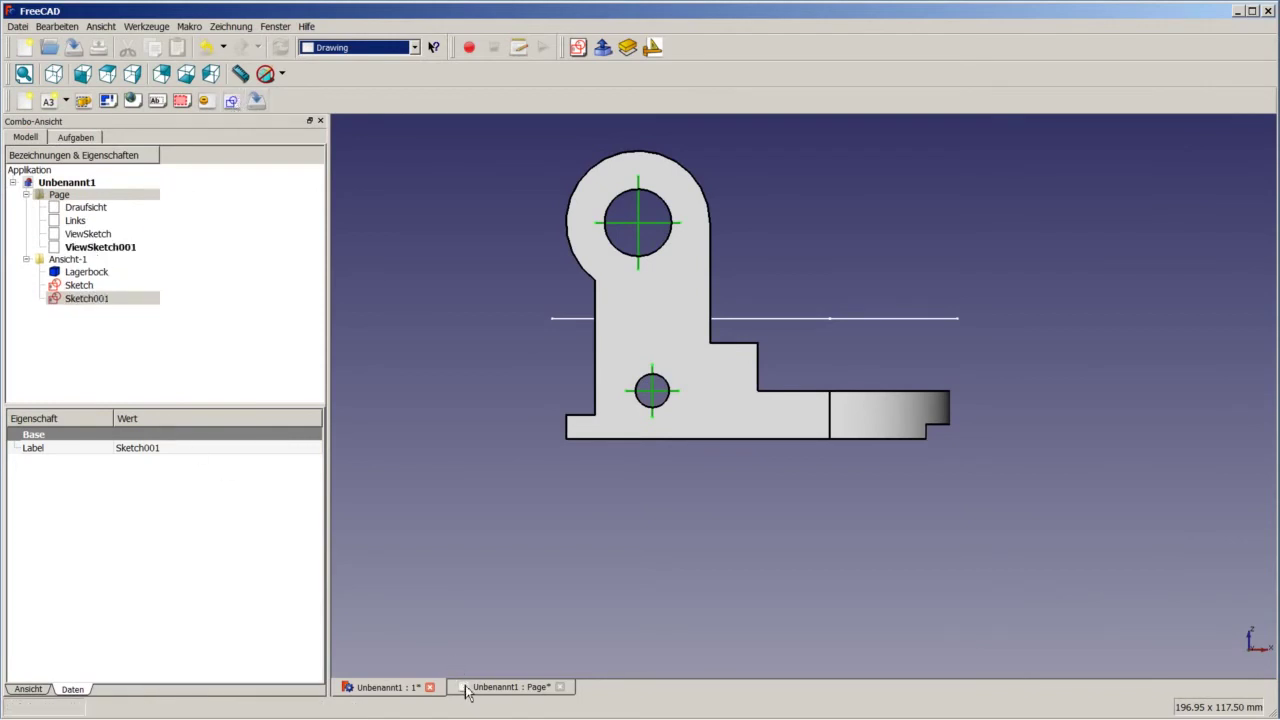
# Step: Display the drawing sheet and select the new ViewSketch001 in the tree
pyautogui.click(519, 687)
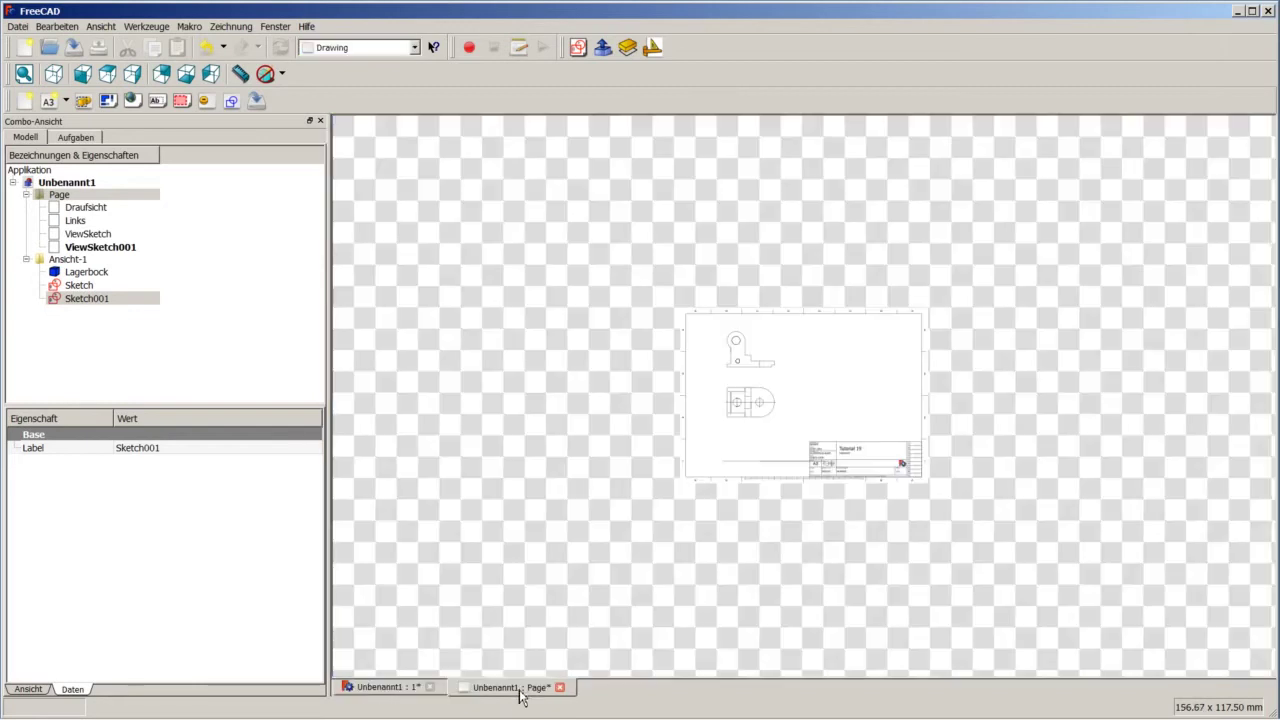
pyautogui.scroll(-2, 765, 402)
pyautogui.scroll(1, 763, 398)
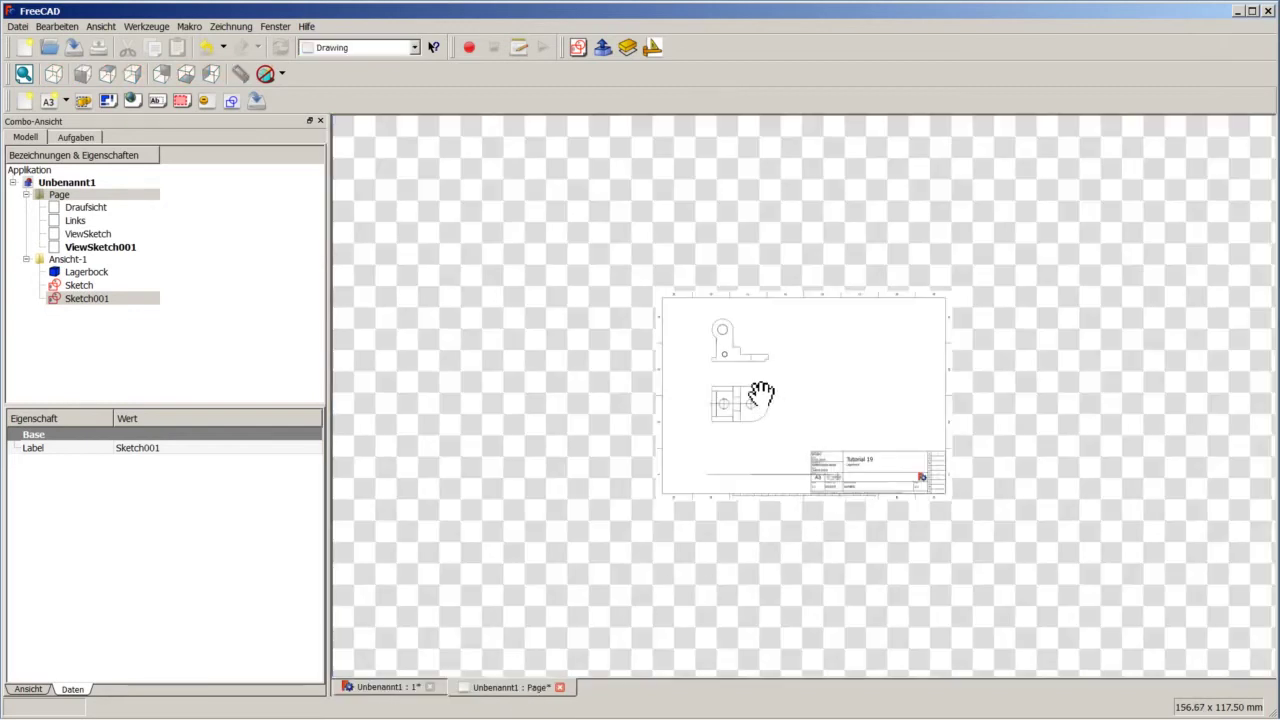
pyautogui.scroll(2, 763, 392)
pyautogui.scroll(2, 737, 394)
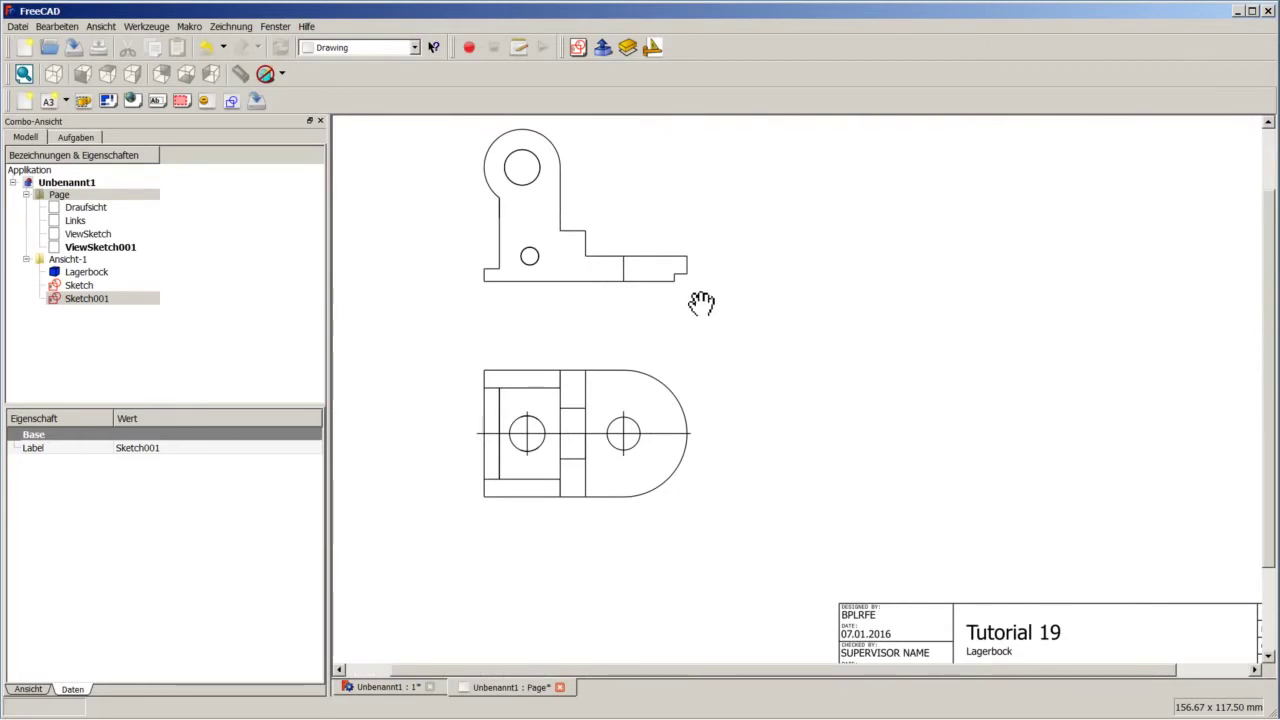
pyautogui.click(80, 221)
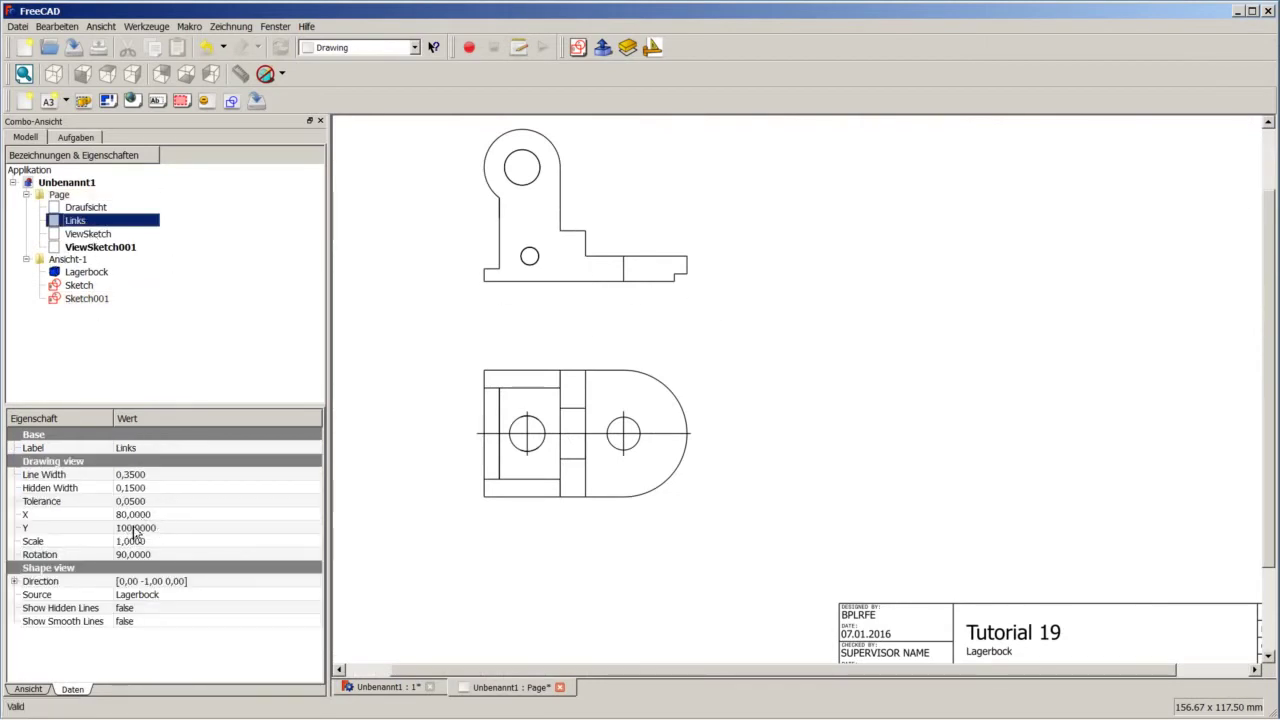
pyautogui.click(107, 248)
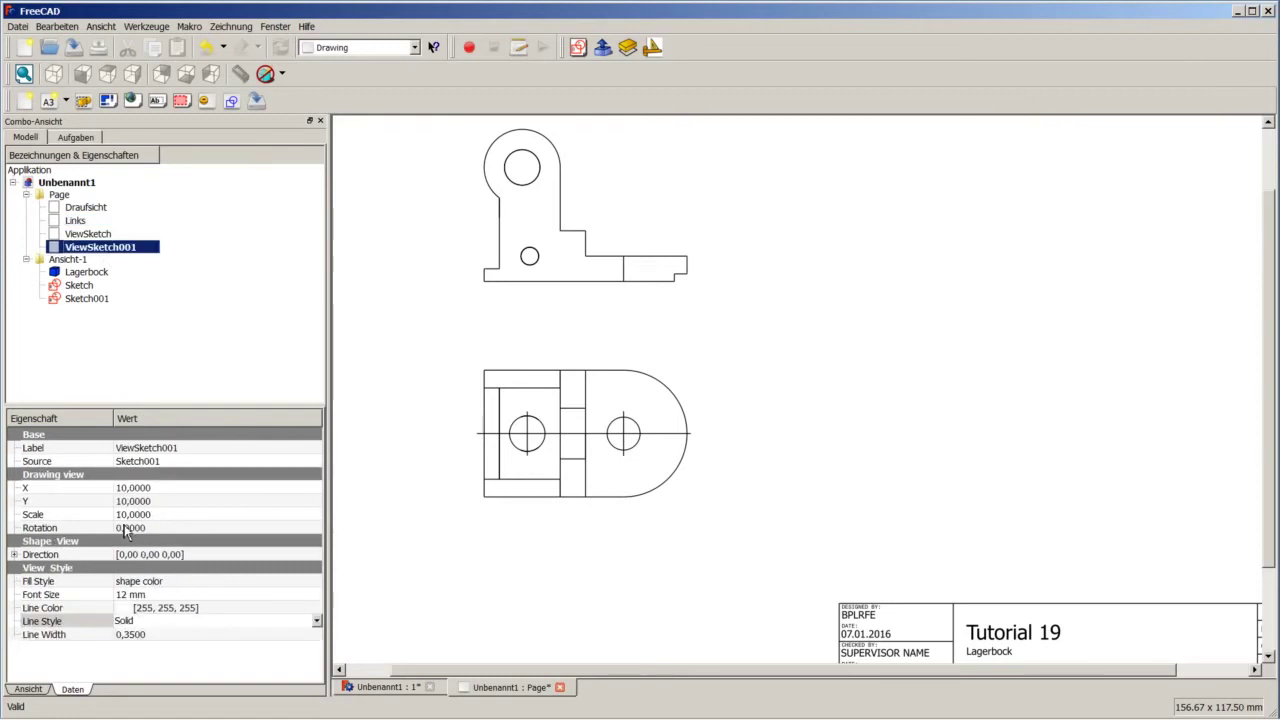
# Step: Move ViewSketch001 to X 80, adjust its Y position, and set its scale to 1
pyautogui.click(164, 489)
pyautogui.write('80')
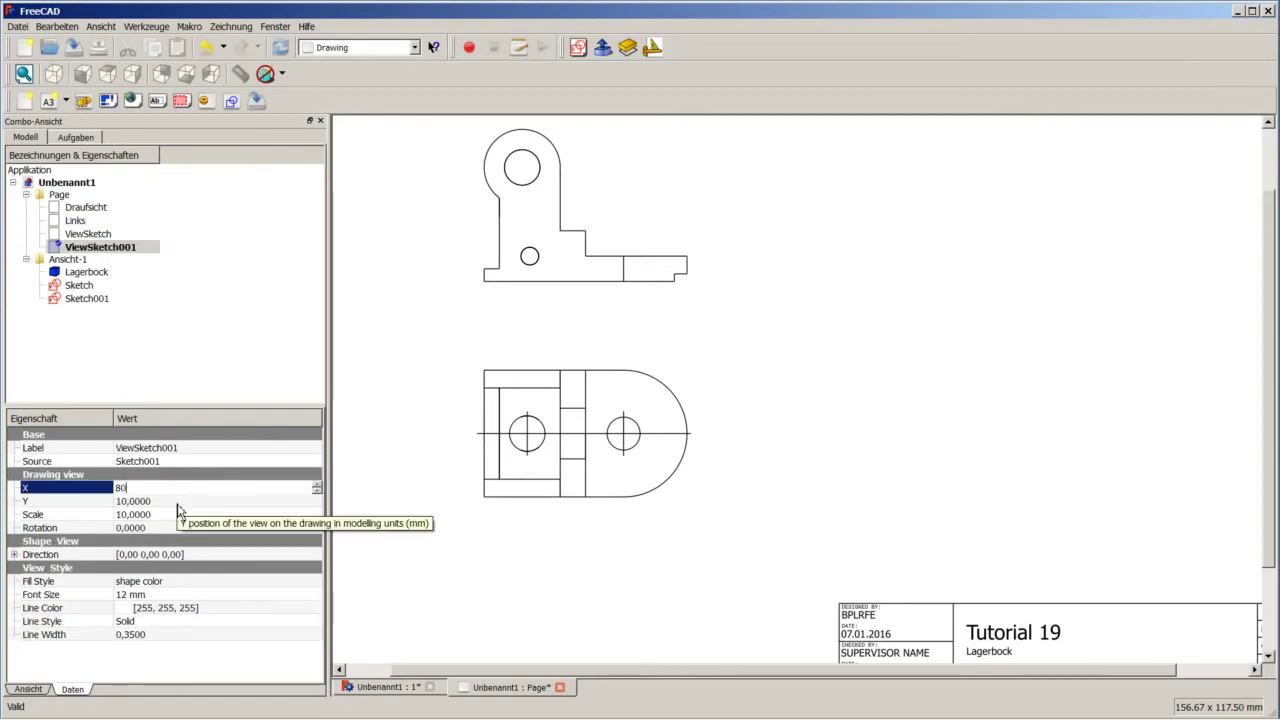
pyautogui.press('Tab')
pyautogui.write('10')
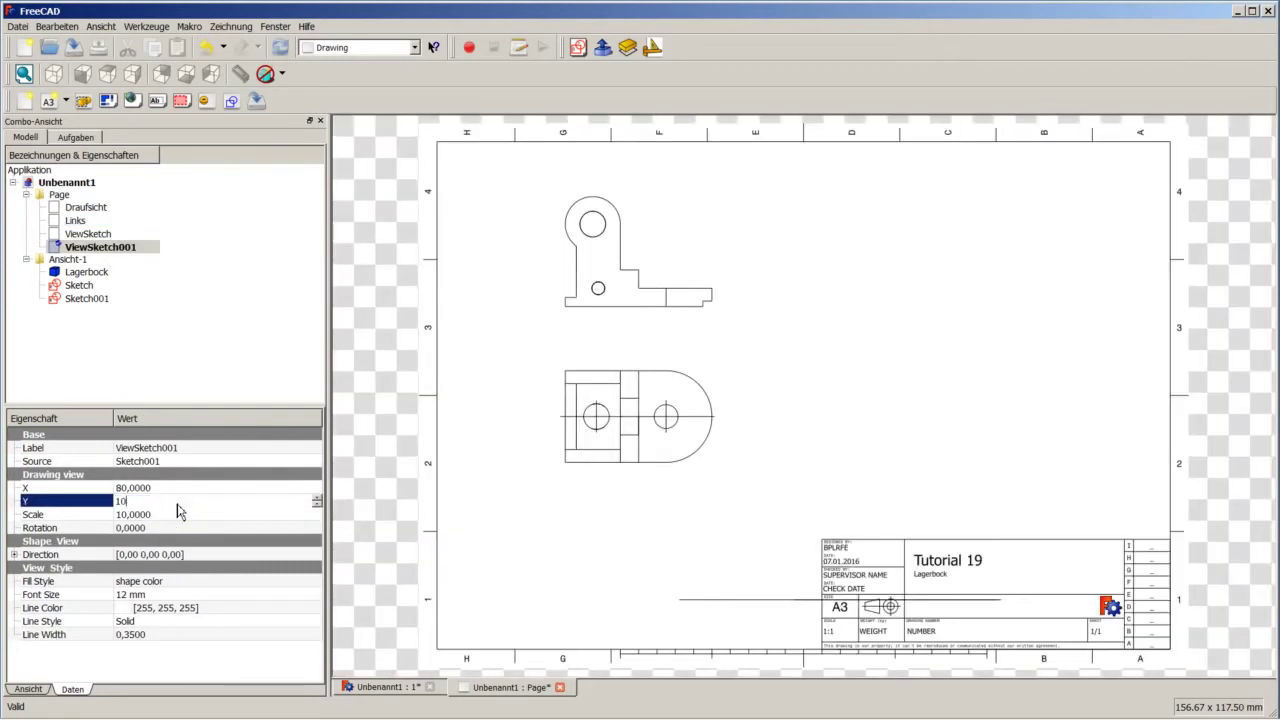
pyautogui.press('Tab')
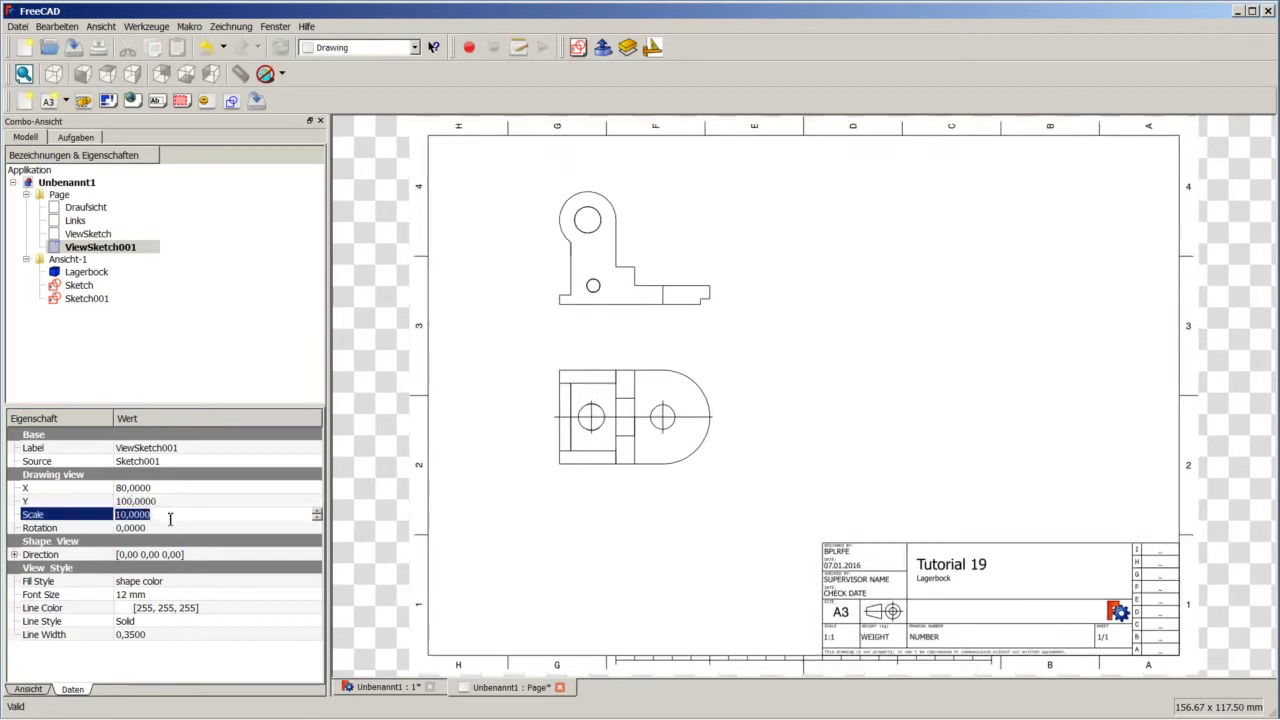
pyautogui.write('1')
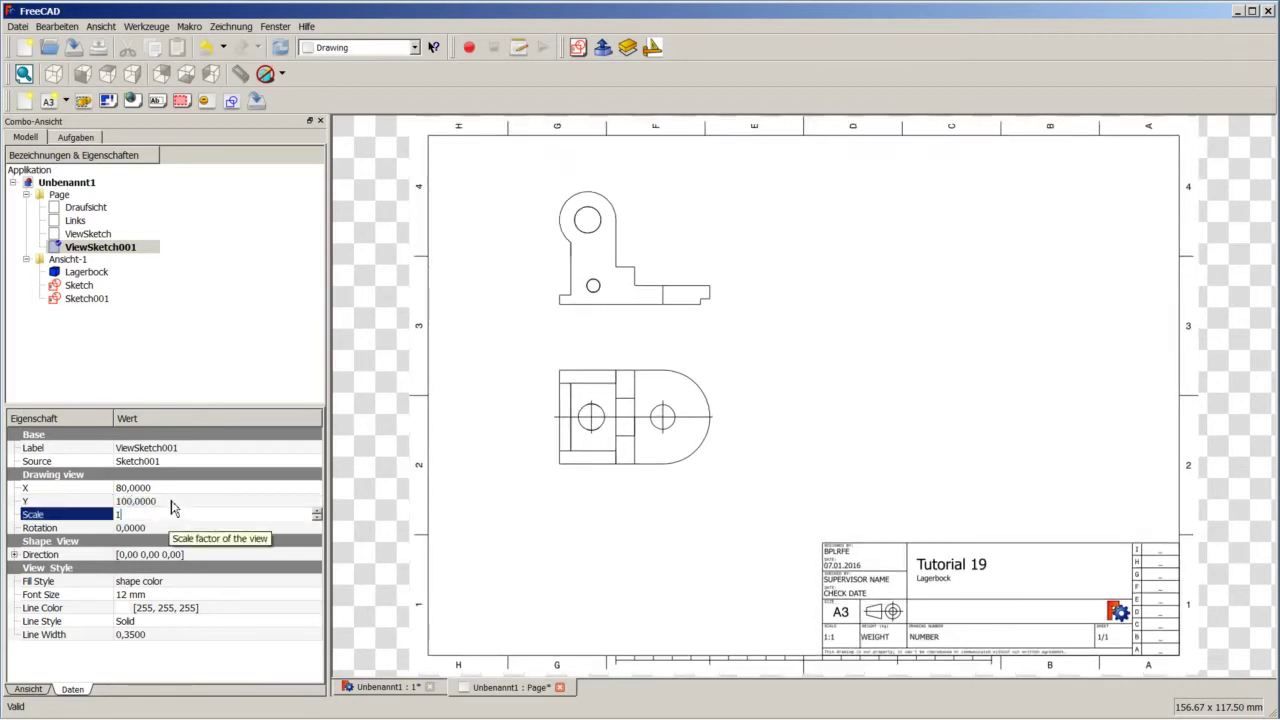
pyautogui.click(175, 501)
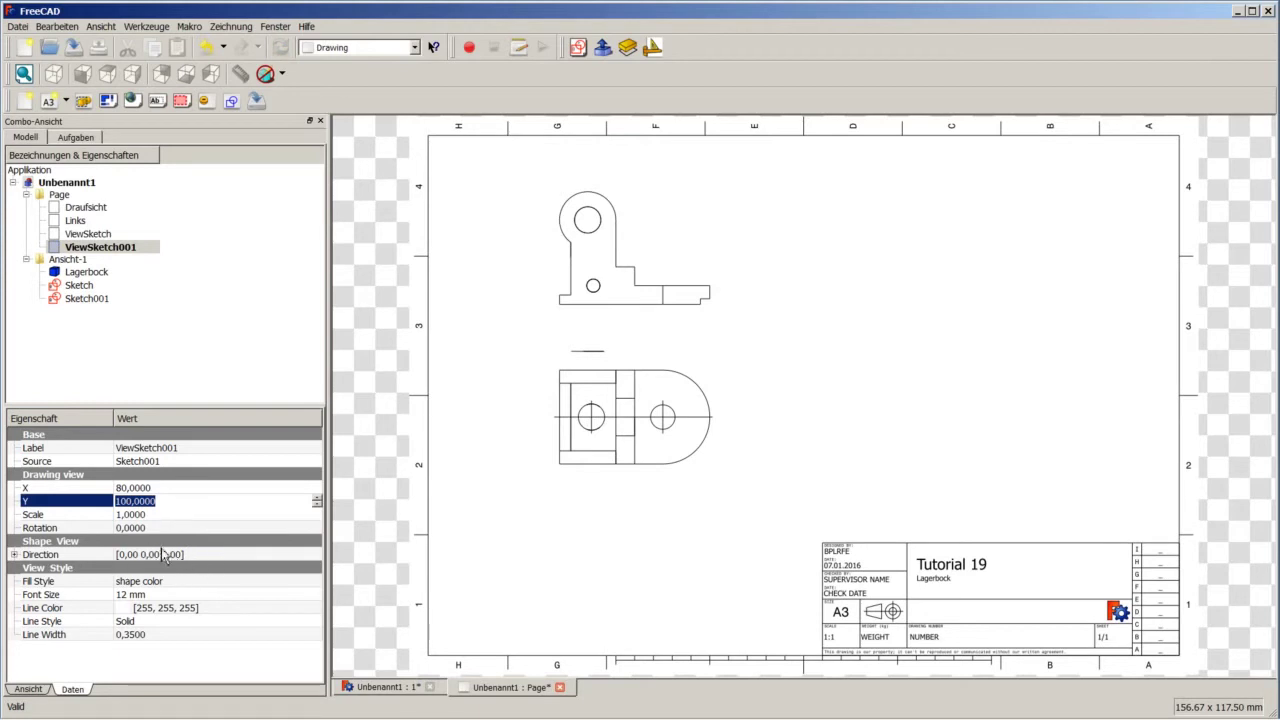
# Step: Set ViewSketch001's Direction y component to -1, matching the Links view
pyautogui.click(14, 555)
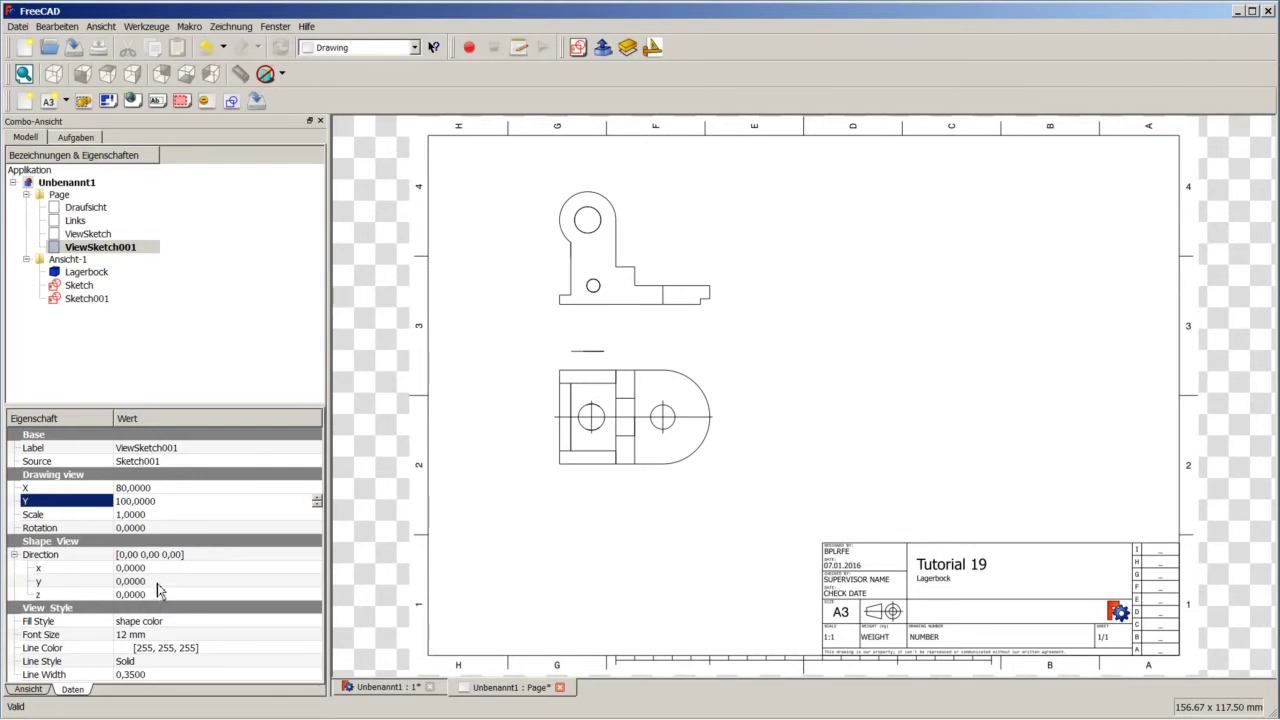
pyautogui.click(140, 581)
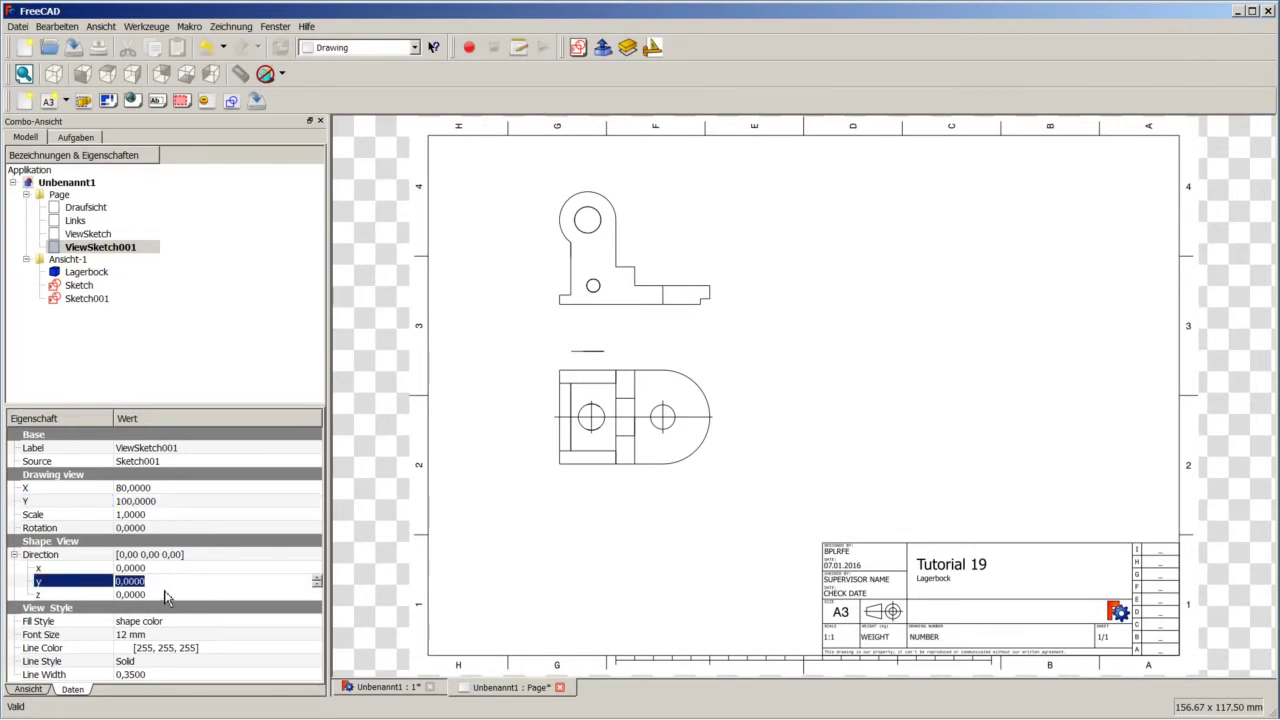
pyautogui.click(97, 222)
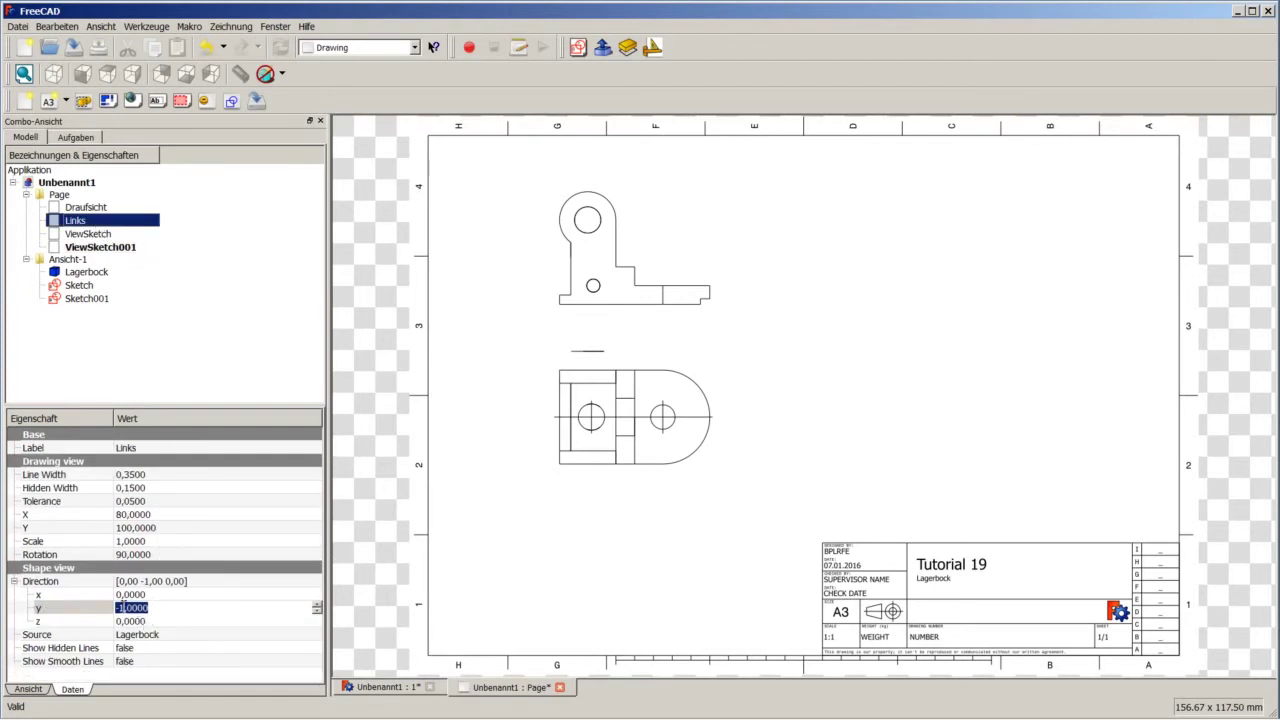
pyautogui.click(86, 250)
pyautogui.click(102, 580)
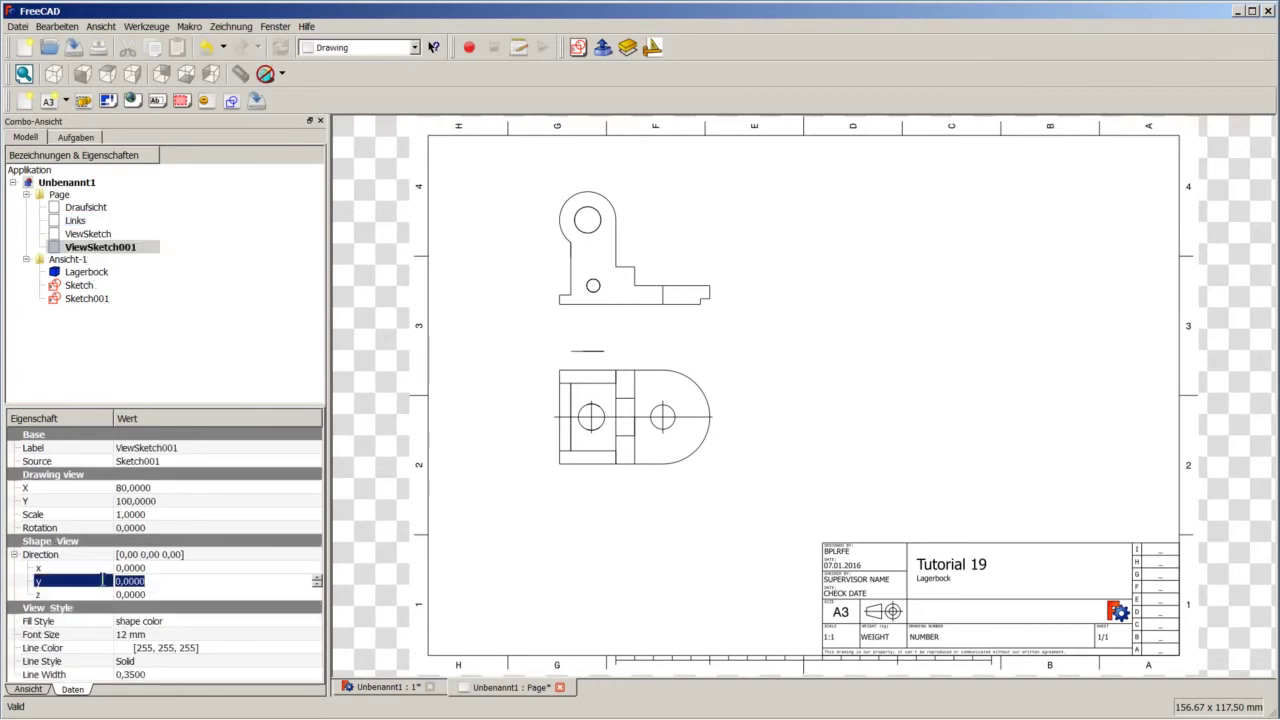
pyautogui.write('-1')
pyautogui.click(181, 569)
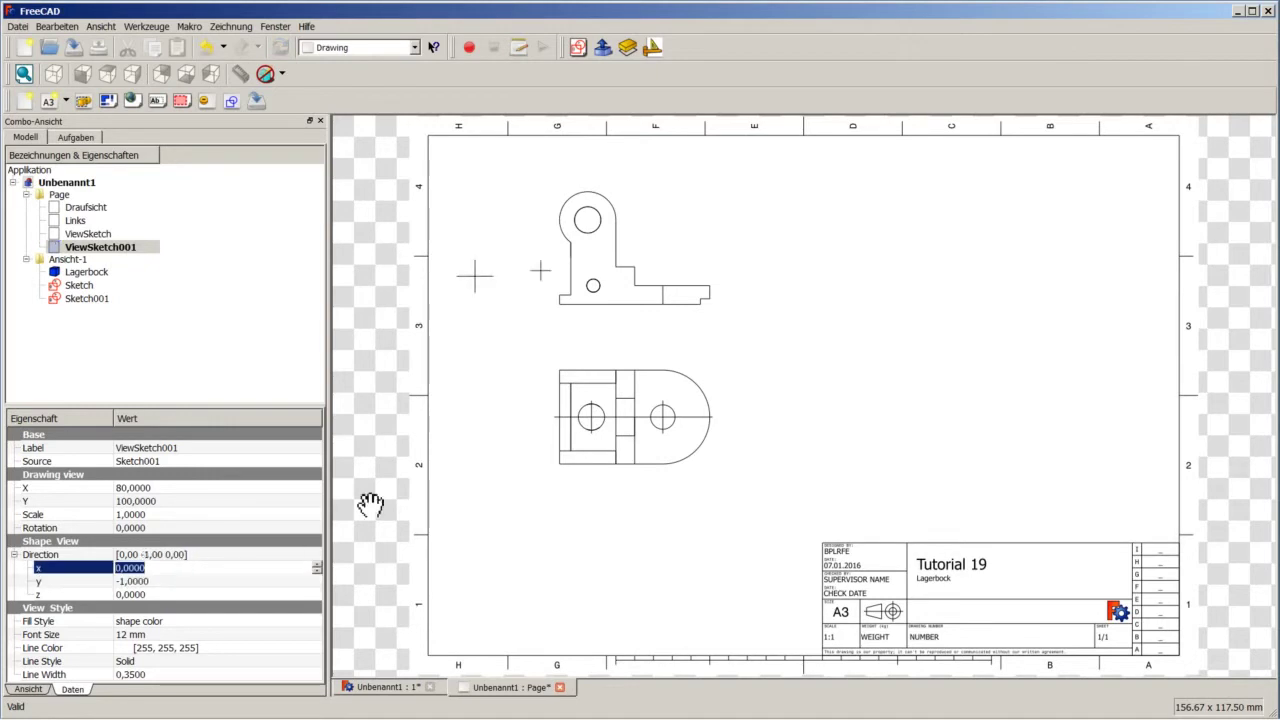
# Step: Rotate ViewSketch001 by 90° so its crosshairs sit on the bracket's holes
pyautogui.click(88, 223)
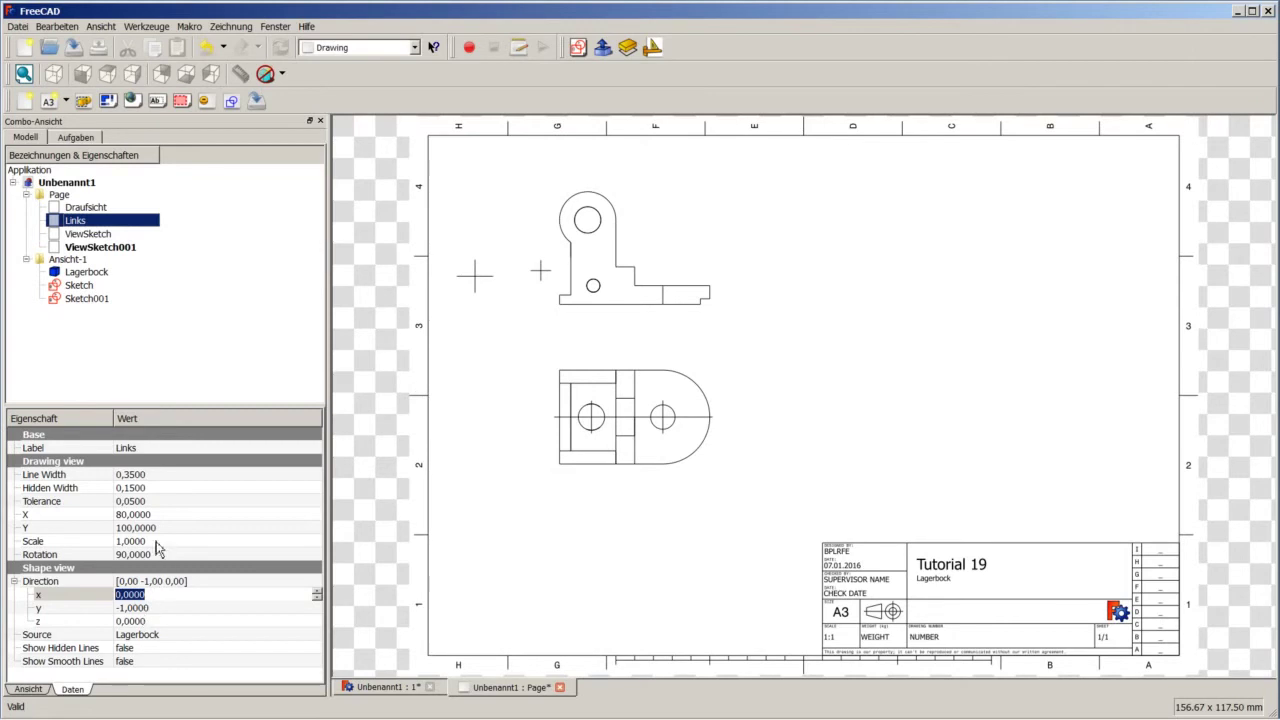
pyautogui.click(105, 248)
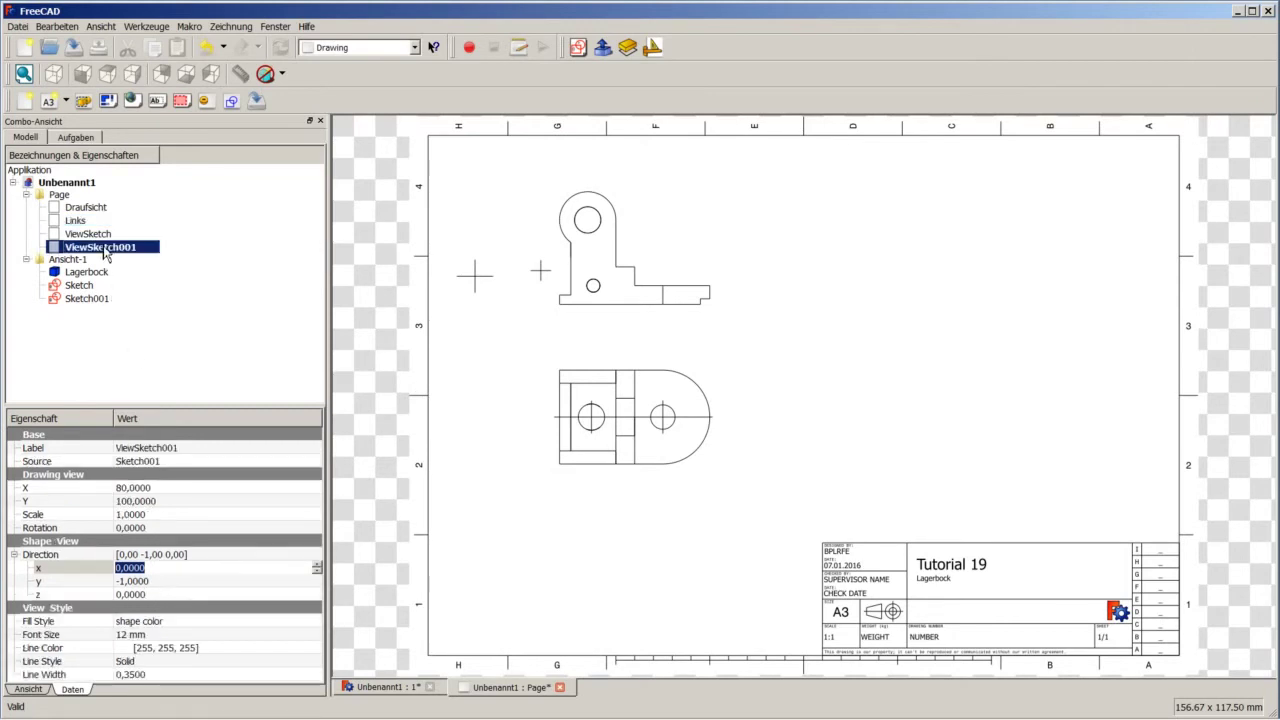
pyautogui.click(157, 528)
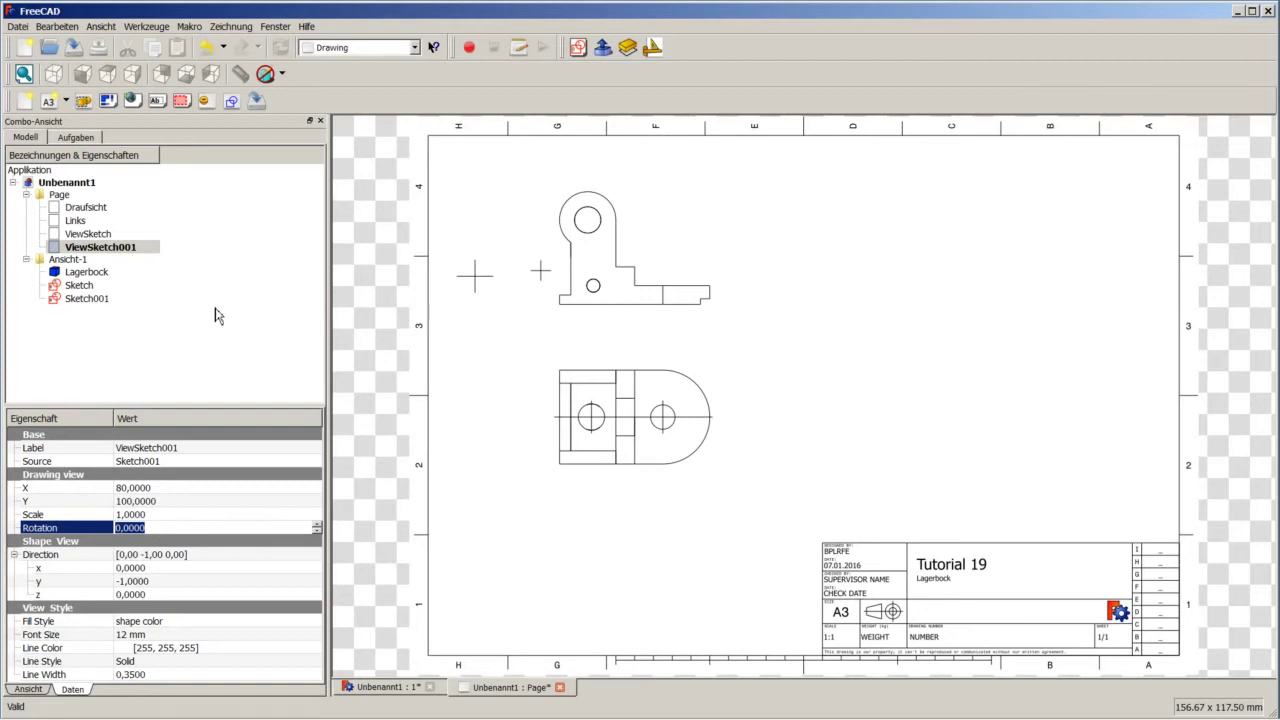
pyautogui.write('90')
pyautogui.click(469, 351)
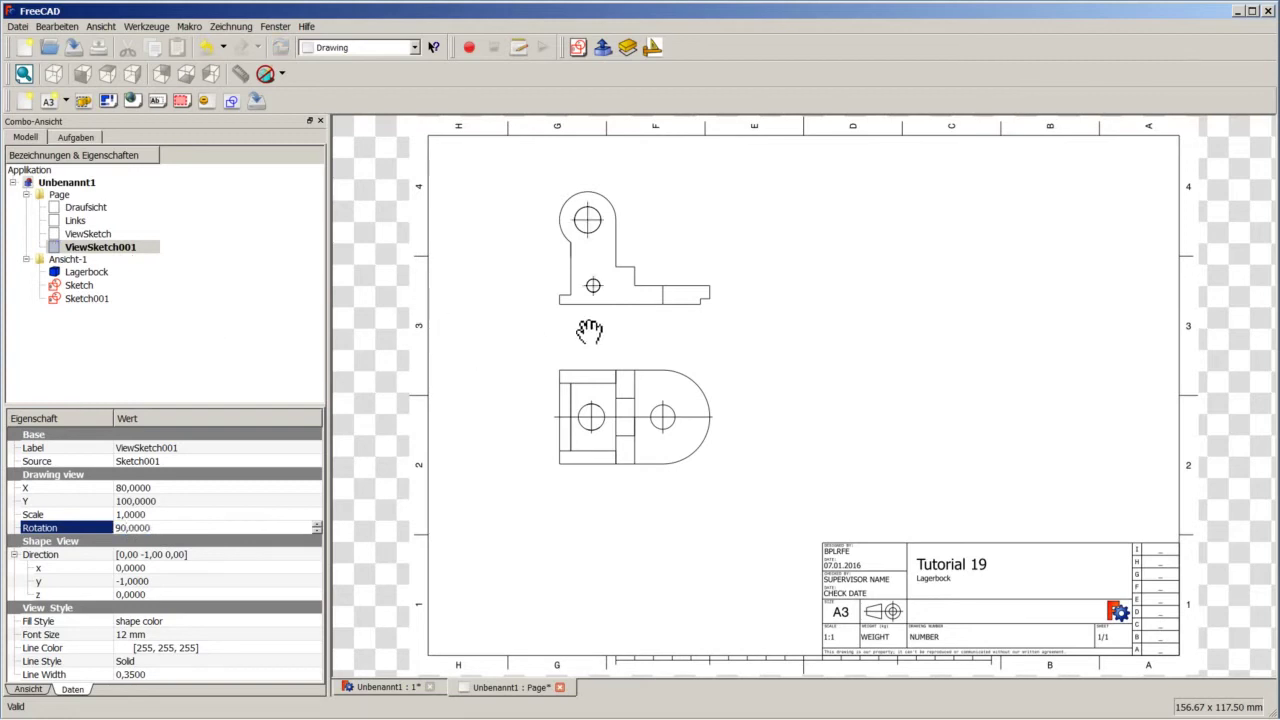
pyautogui.scroll(-1, 586, 331)
pyautogui.scroll(2, 654, 287)
pyautogui.scroll(2, 654, 287)
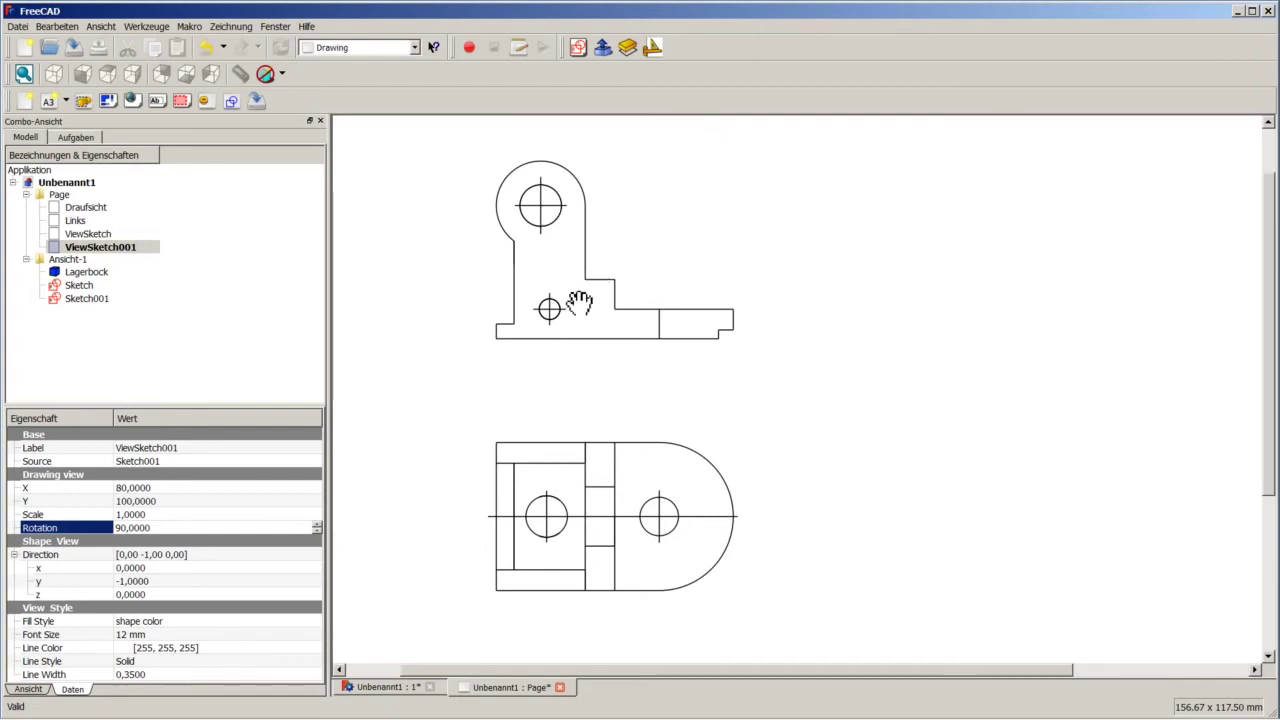
pyautogui.scroll(1, 579, 325)
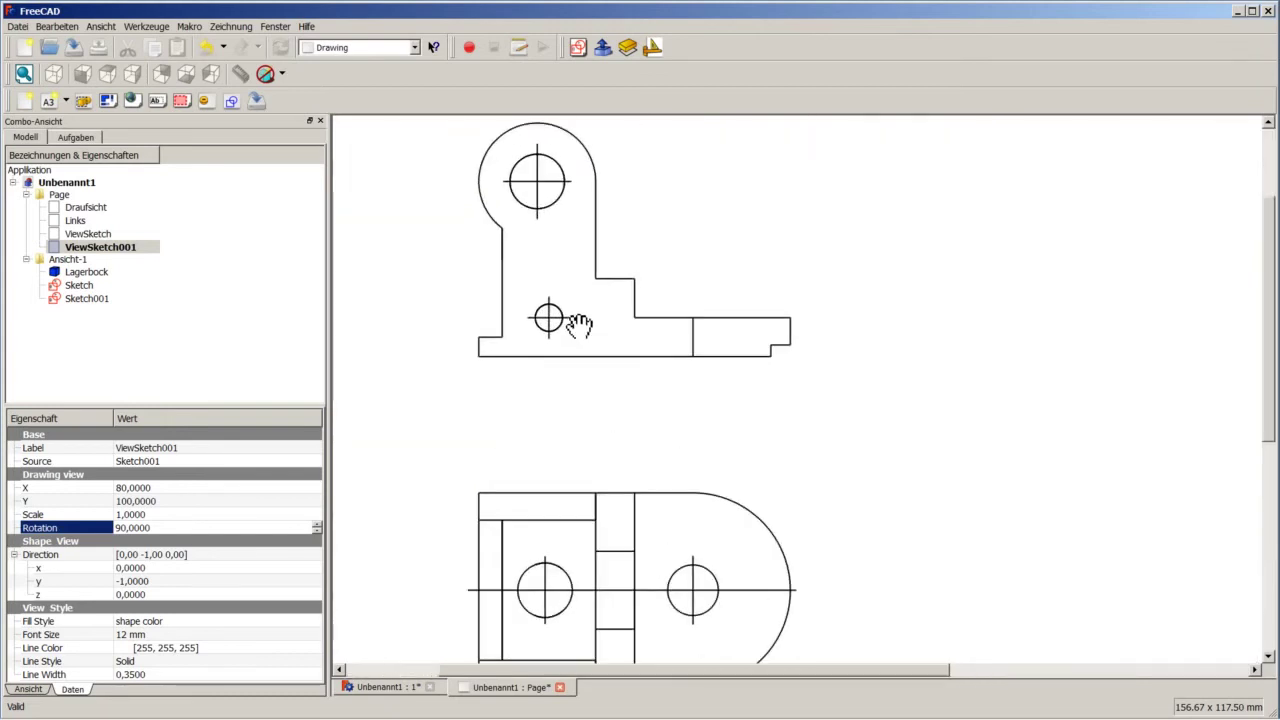
pyautogui.scroll(-3, 579, 323)
pyautogui.scroll(-1, 800, 410)
pyautogui.scroll(1, 889, 424)
# Step: Select Lagerbock001 together with the Zyl-Schraube in the model tree
pyautogui.scroll(-1, 889, 424)
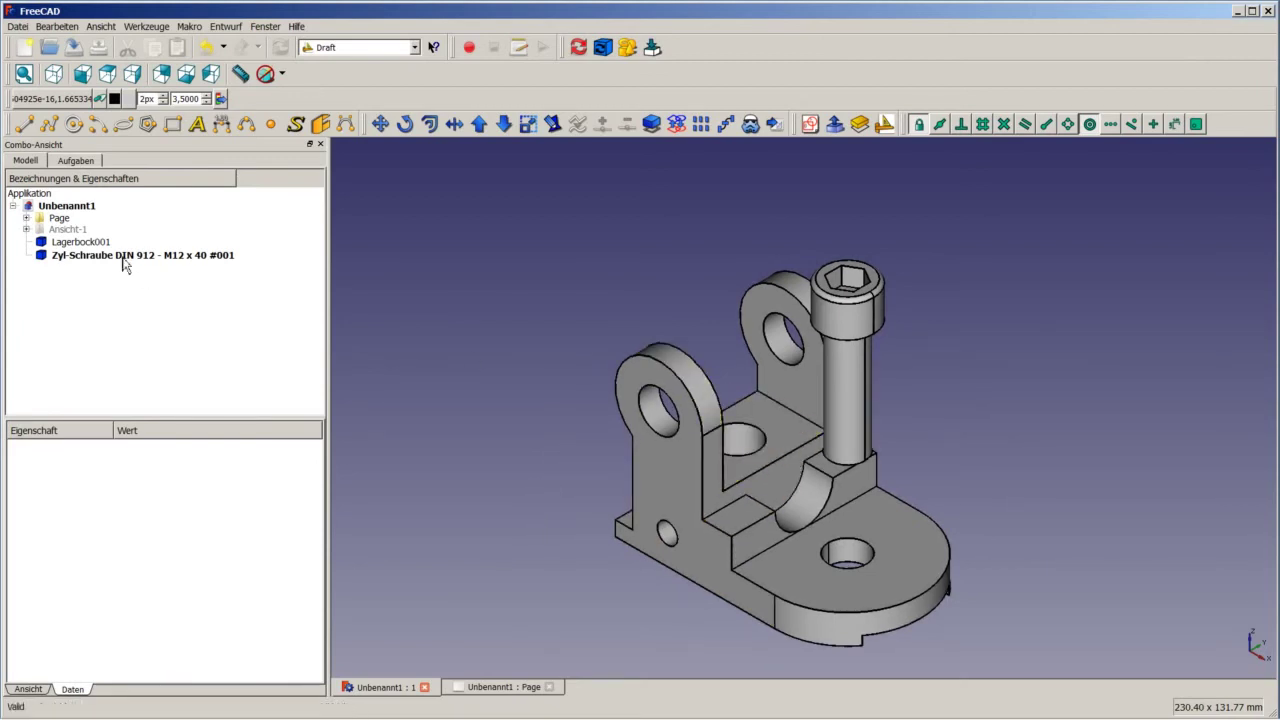
pyautogui.click(87, 245)
pyautogui.keyDown('ctrl'); pyautogui.click(92, 256); pyautogui.keyUp('ctrl')
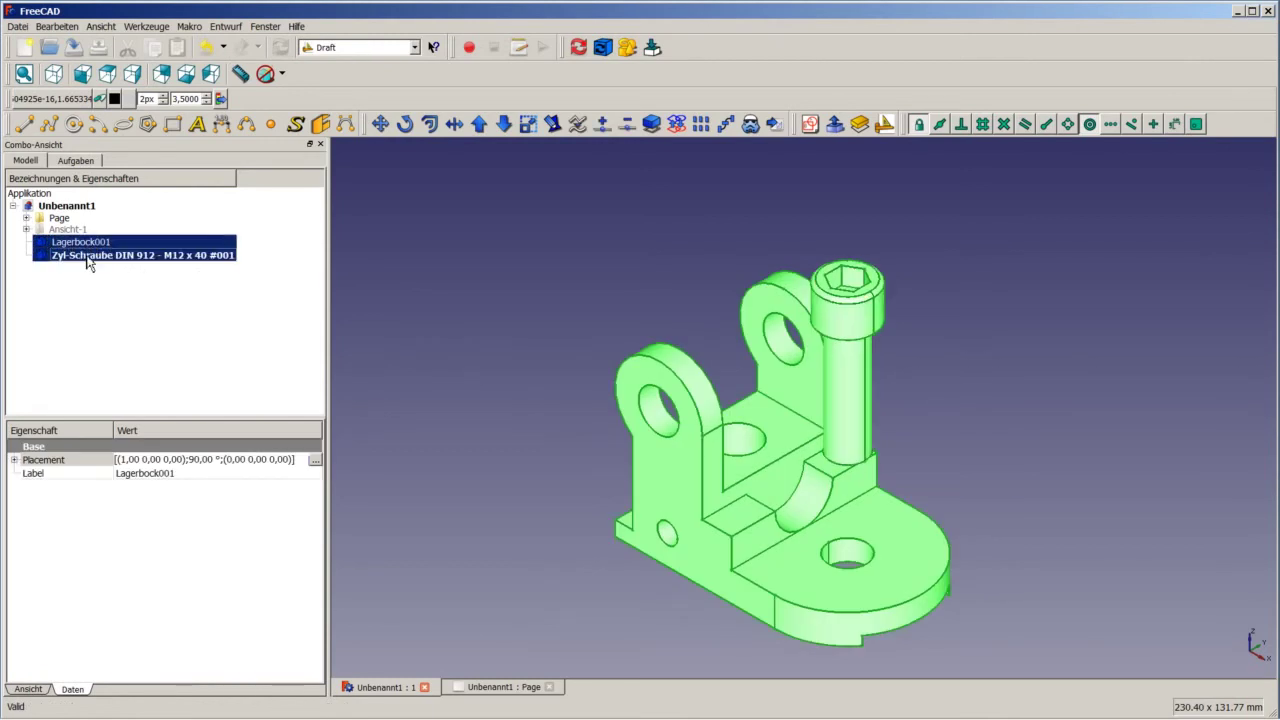
pyautogui.click(336, 49)
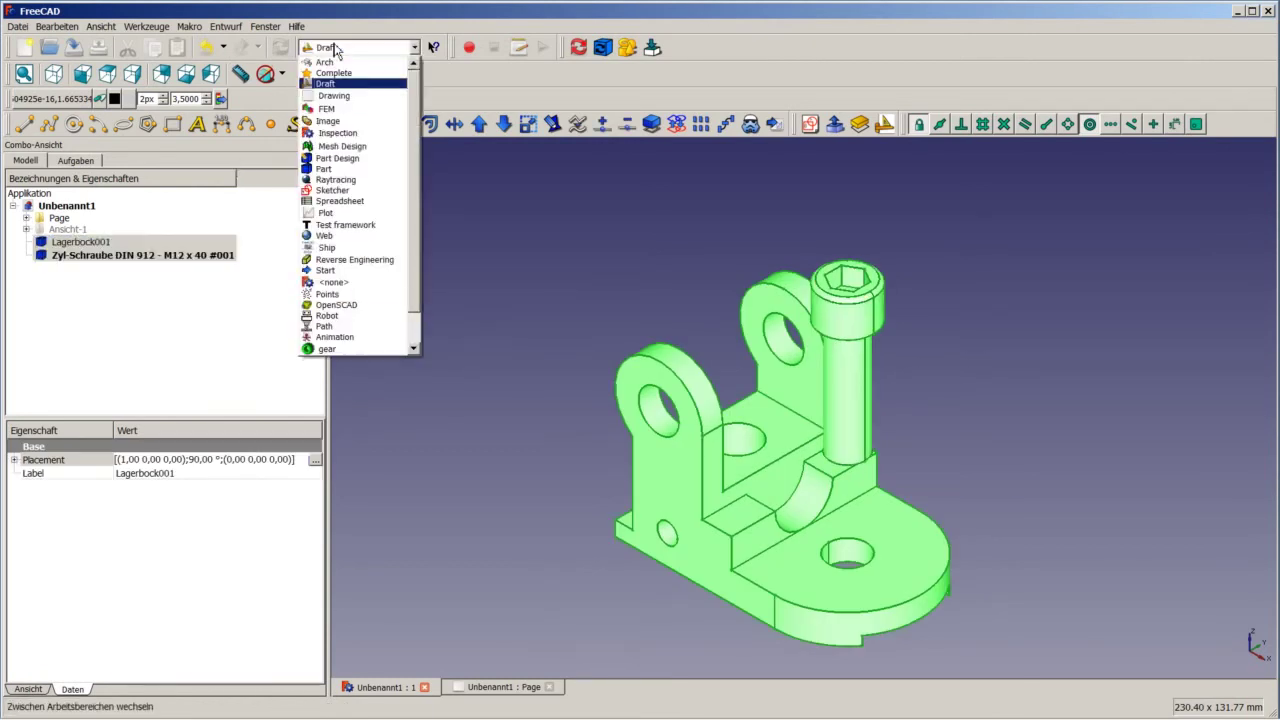
# Step: Merge the bracket and screw into a compound using Part's Erzeuge Verbund
pyautogui.click(335, 169)
pyautogui.click(228, 28)
pyautogui.moveTo(262, 292)
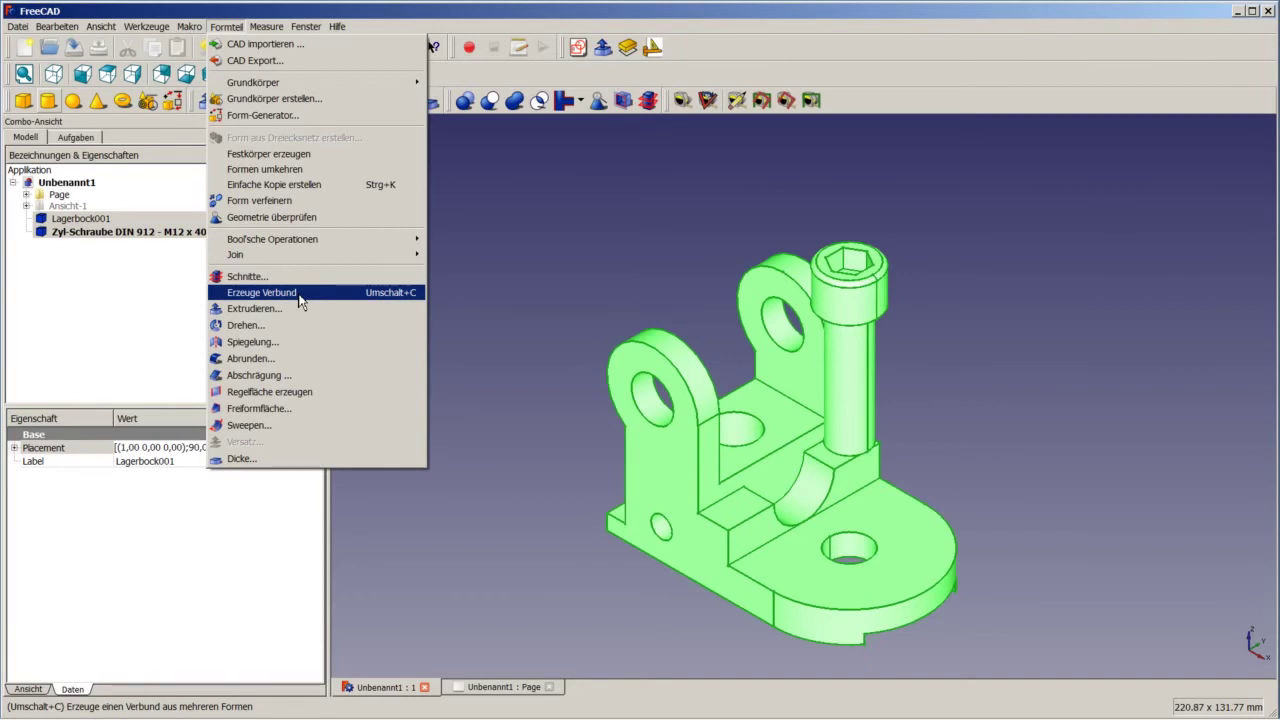
pyautogui.click(300, 300)
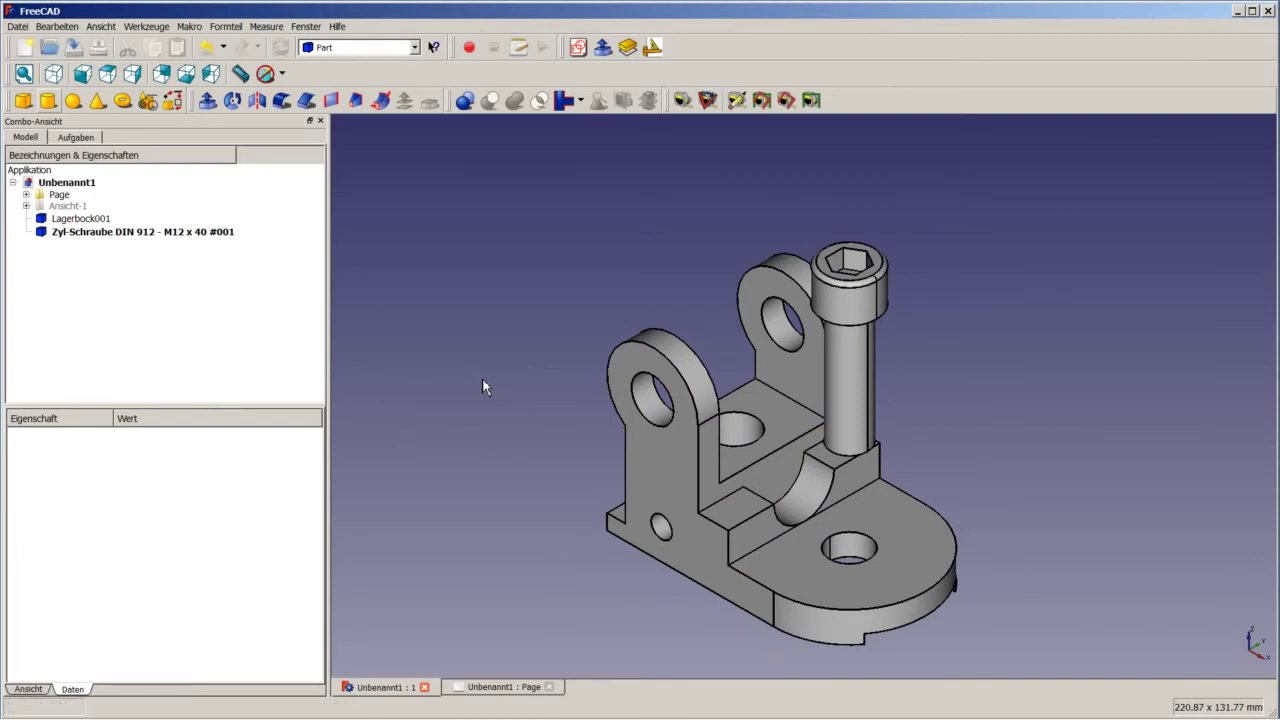
pyautogui.moveTo(883, 580)
pyautogui.mouseDown(button='middle')
pyautogui.moveTo(920, 543)
pyautogui.moveTo(943, 578)
pyautogui.mouseUp(button='middle')
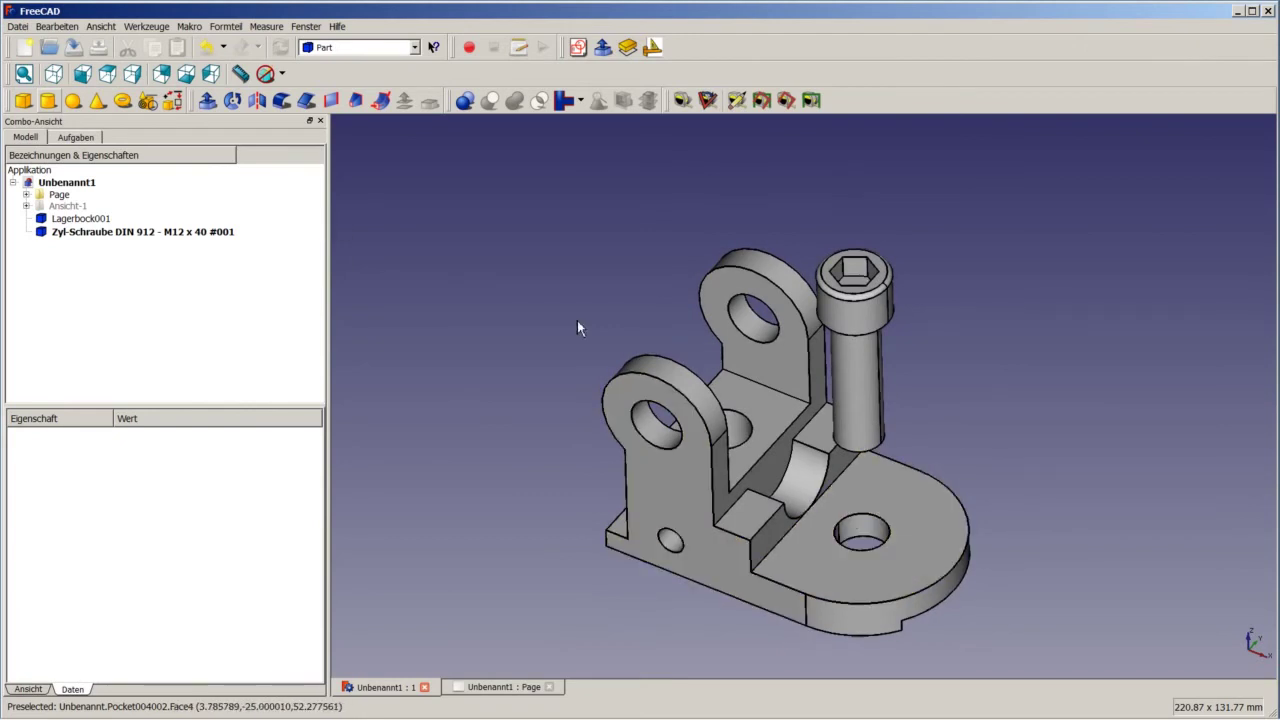
pyautogui.click(345, 47)
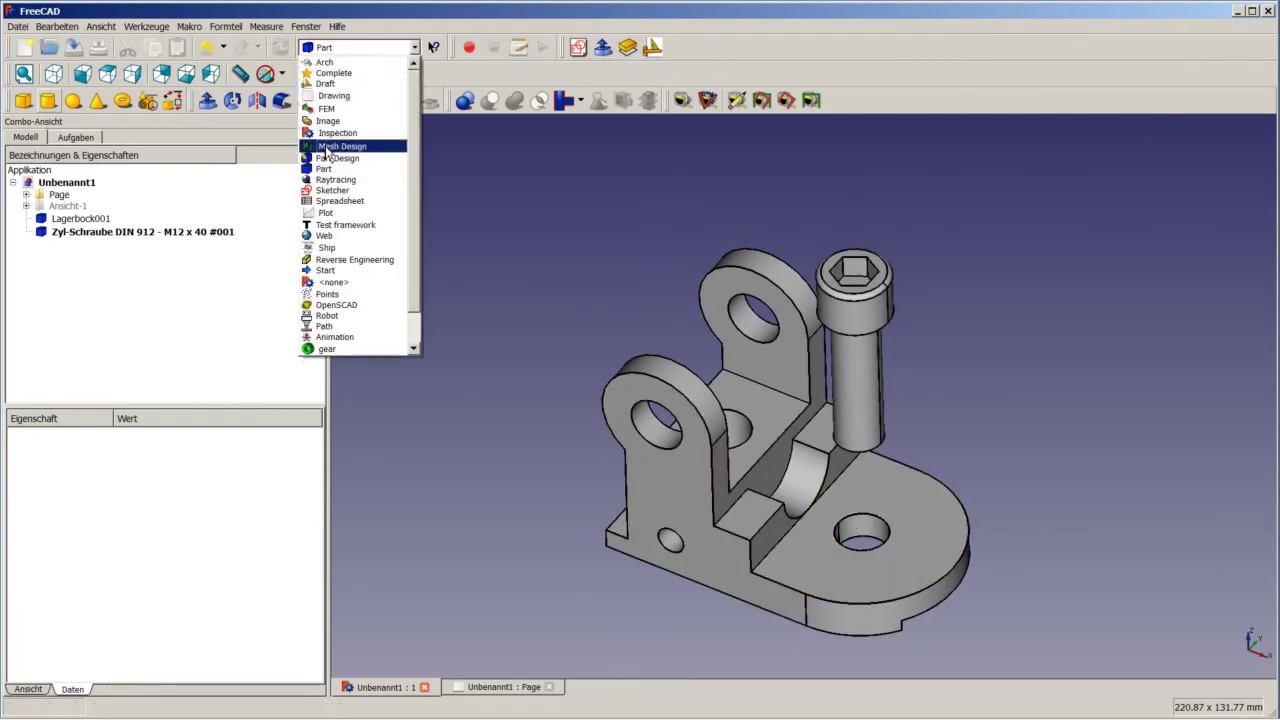
# Step: Draw a Draft line from the base hole's centre to the screw's bottom centre
pyautogui.click(326, 83)
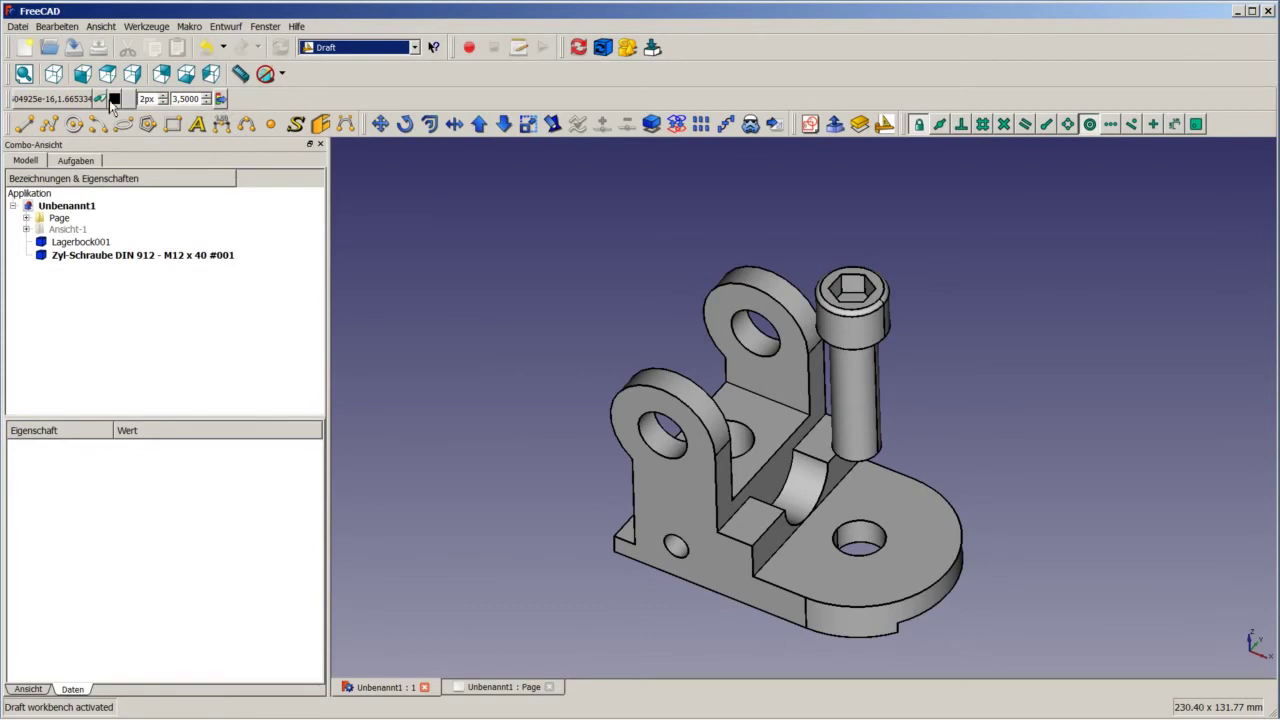
pyautogui.click(24, 124)
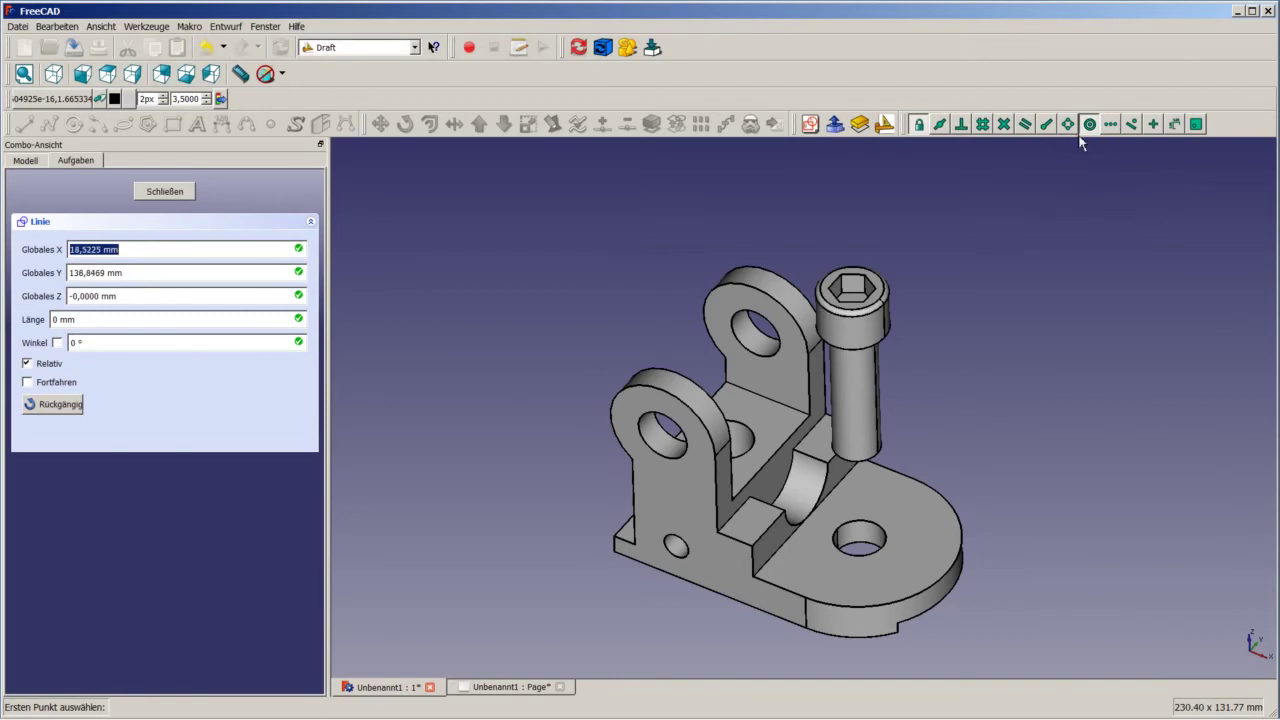
pyautogui.scroll(3, 900, 540)
pyautogui.scroll(3, 886, 549)
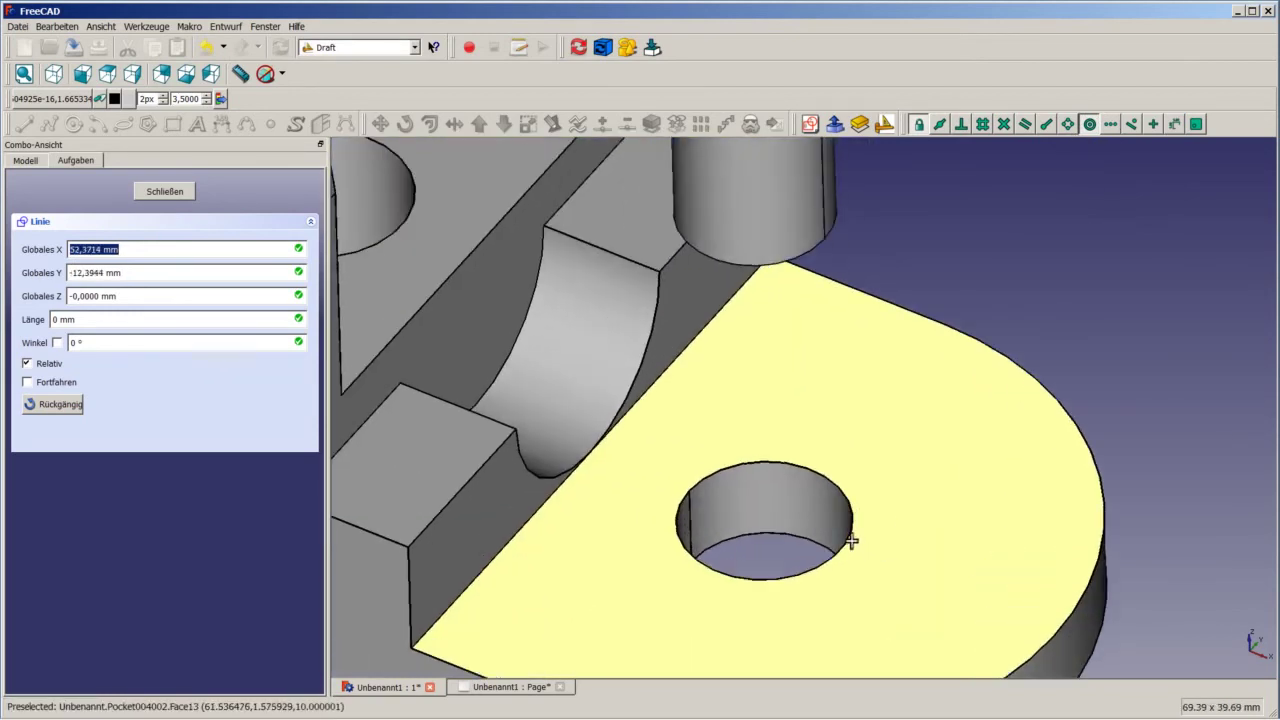
pyautogui.click(763, 520)
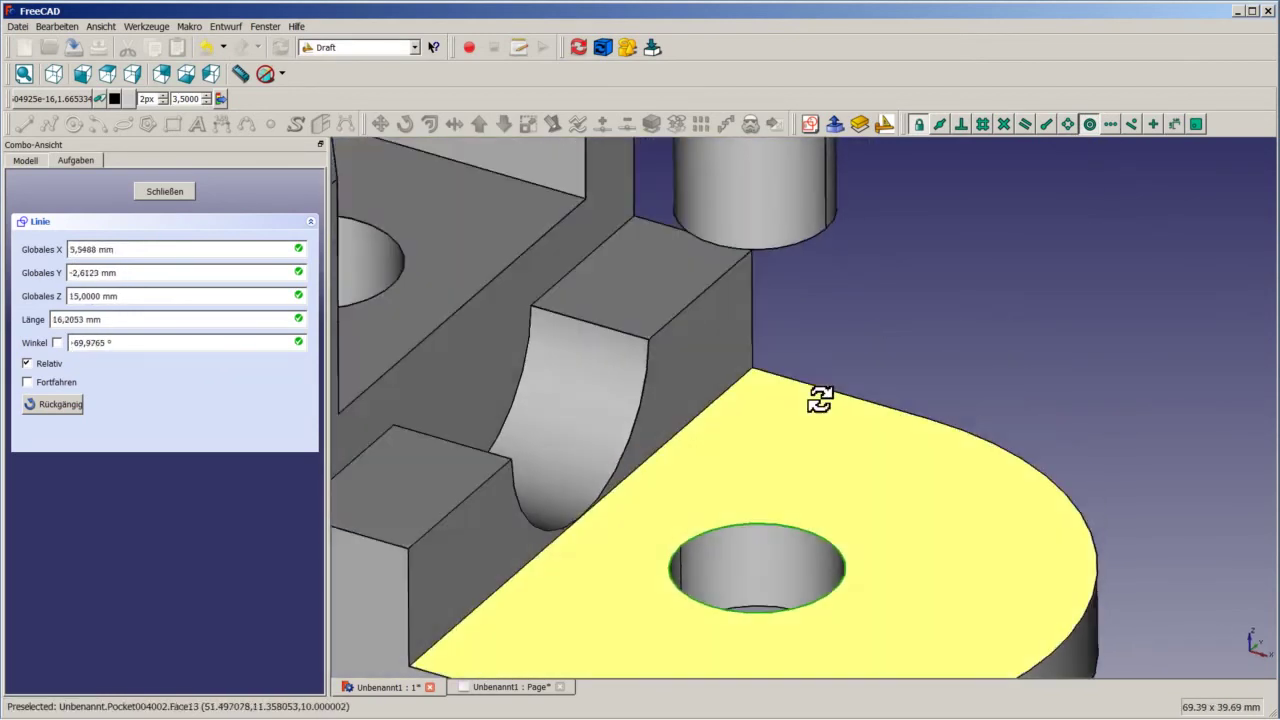
pyautogui.moveTo(814, 400); pyautogui.dragTo(815, 312, button='middle')
pyautogui.click(771, 278)
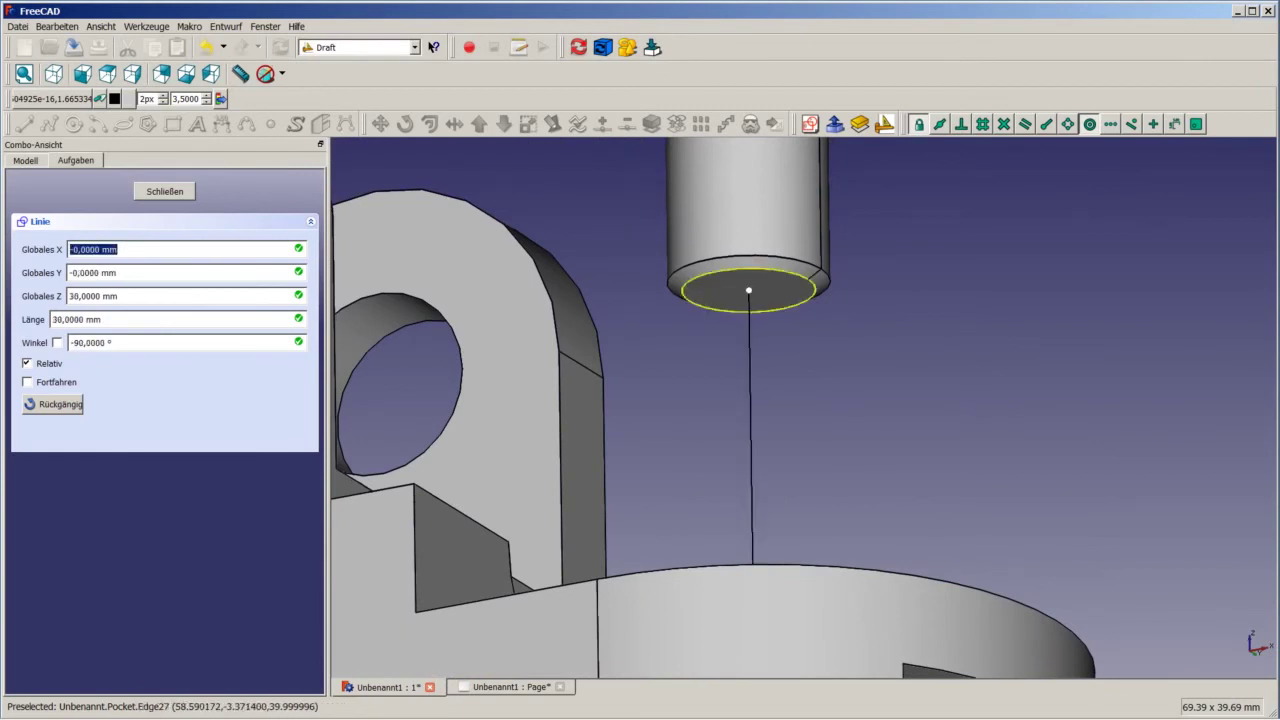
pyautogui.moveTo(807, 420); pyautogui.dragTo(828, 394, button='middle')
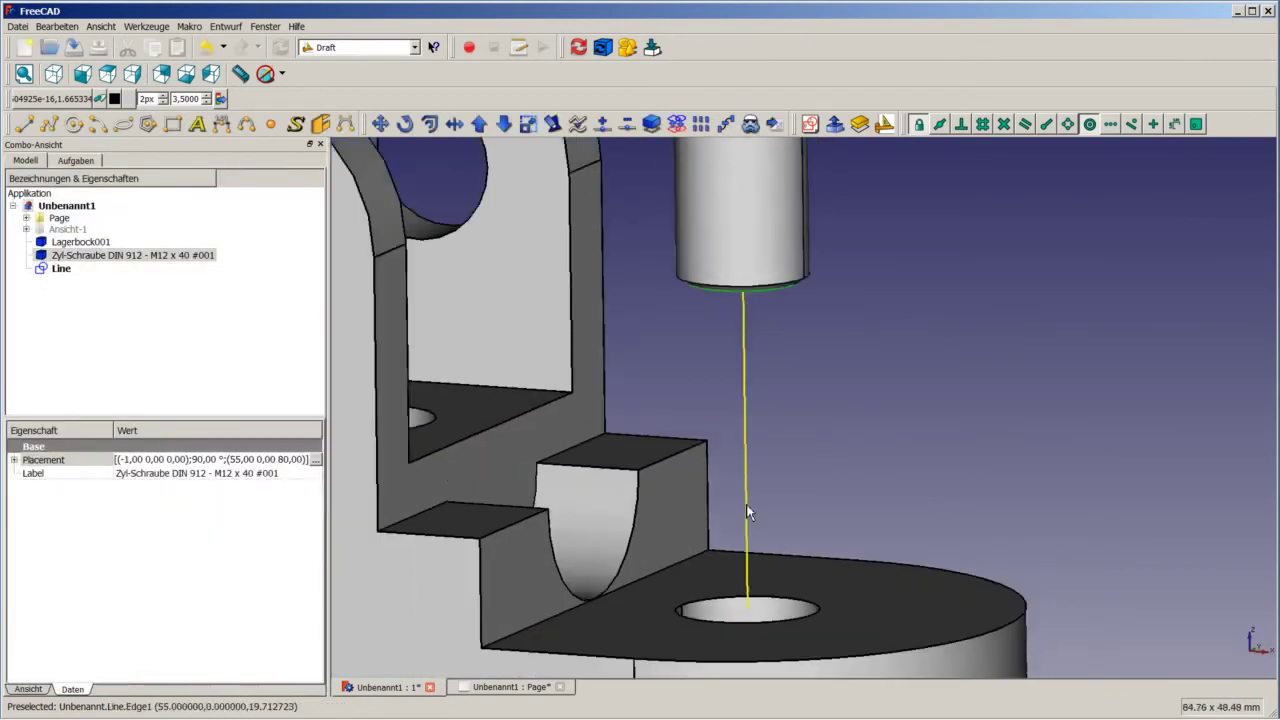
pyautogui.scroll(-5, 746, 504)
pyautogui.moveTo(741, 484); pyautogui.dragTo(795, 522, button='middle')
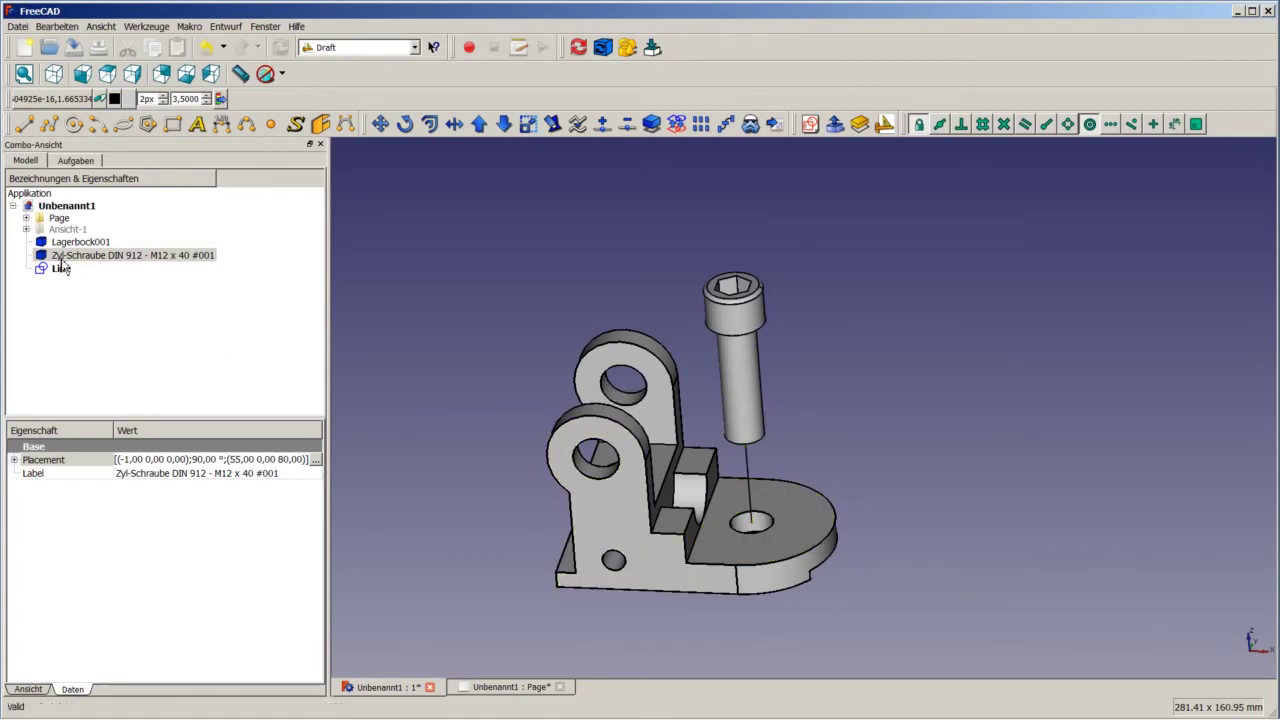
# Step: After checking the drawing sheet, undo and delete the line along the hole axis
pyautogui.click(495, 688)
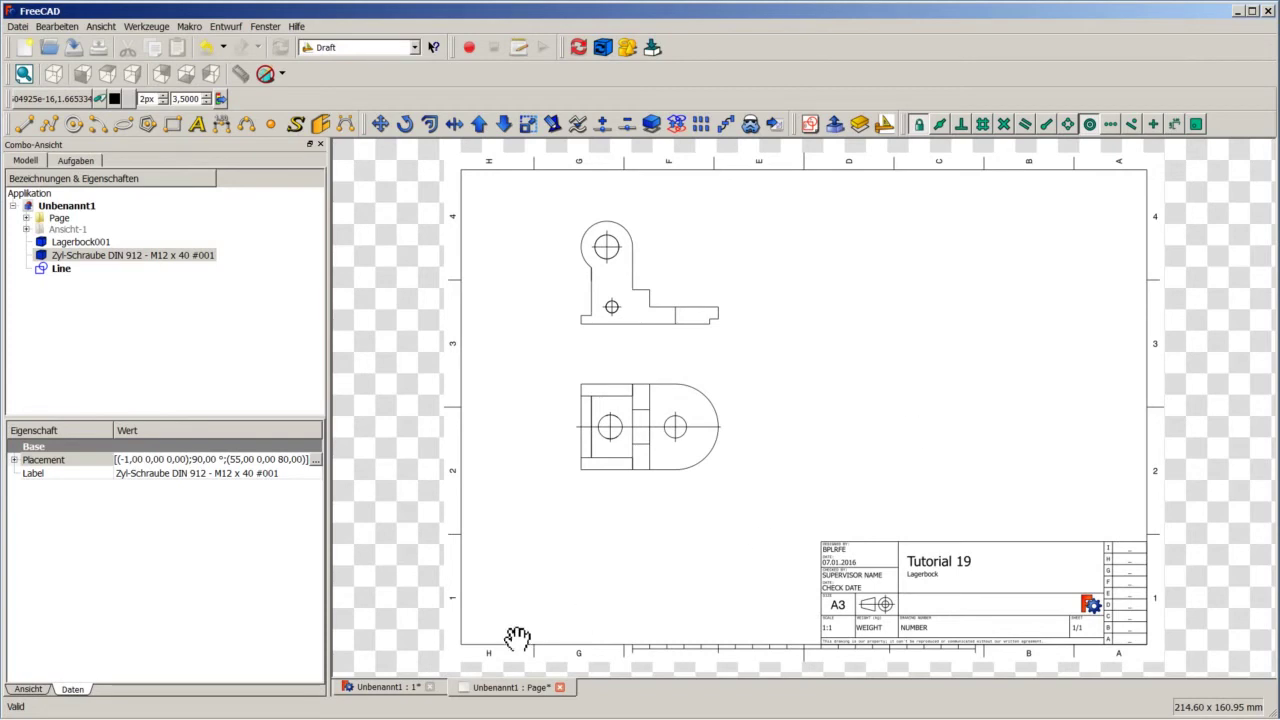
pyautogui.click(398, 688)
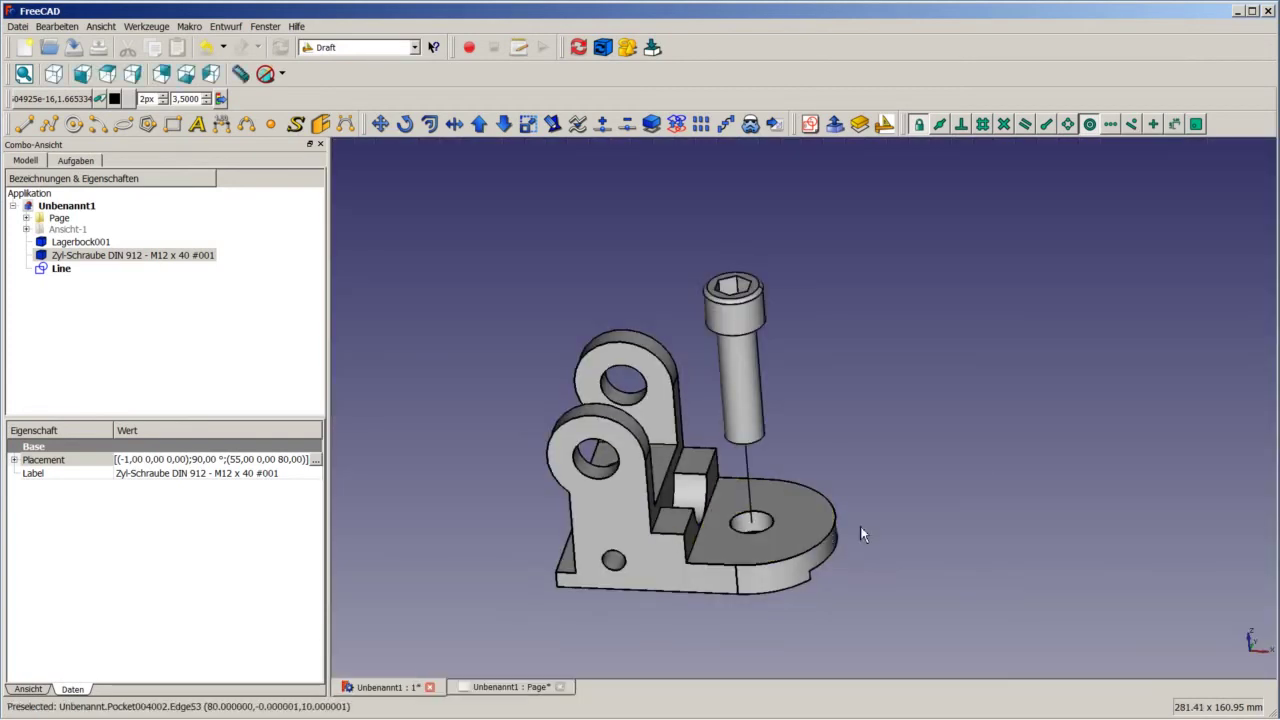
pyautogui.scroll(2, 830, 466)
pyautogui.scroll(4, 780, 470)
pyautogui.scroll(2, 720, 490)
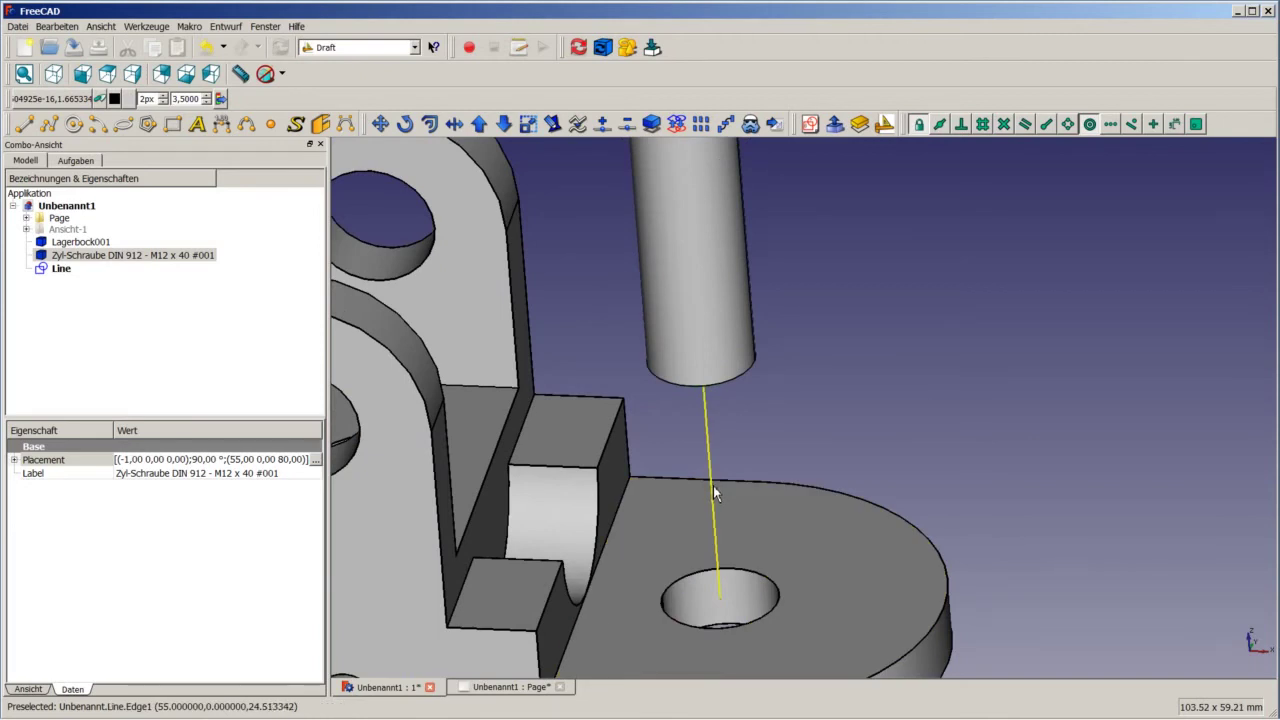
pyautogui.scroll(-3, 713, 488)
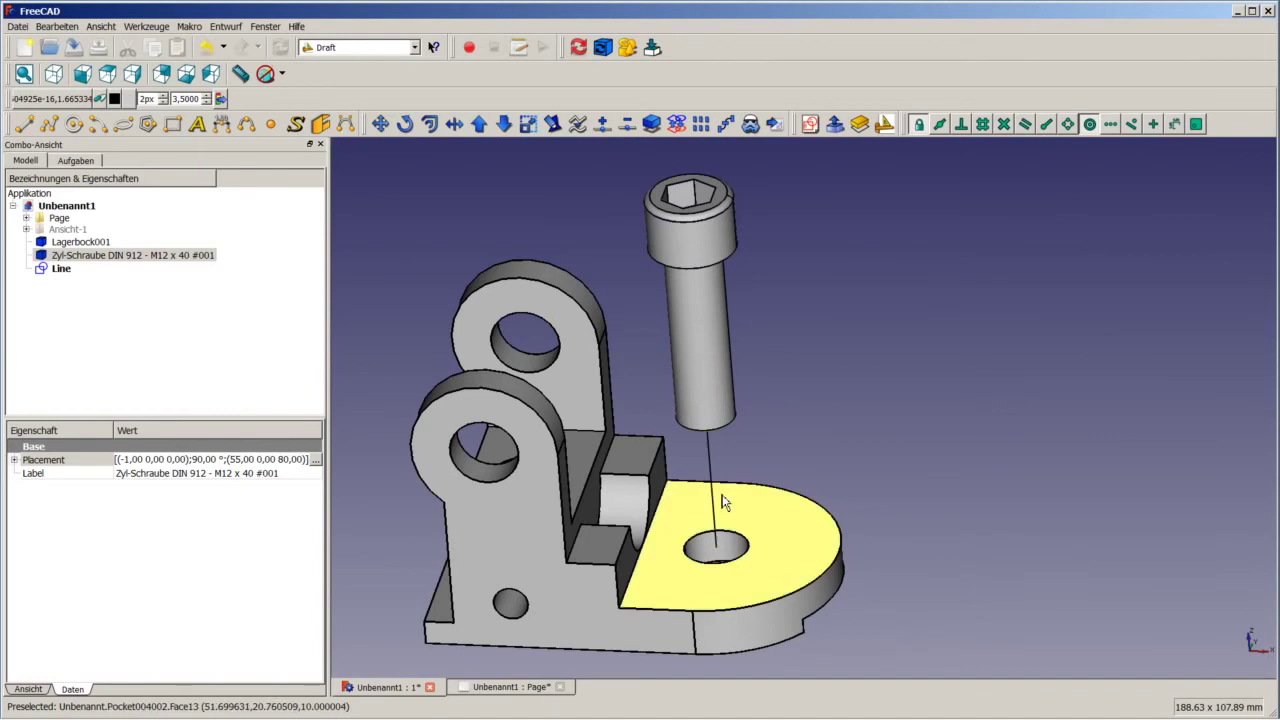
pyautogui.hotkey('ctrl', 'z')
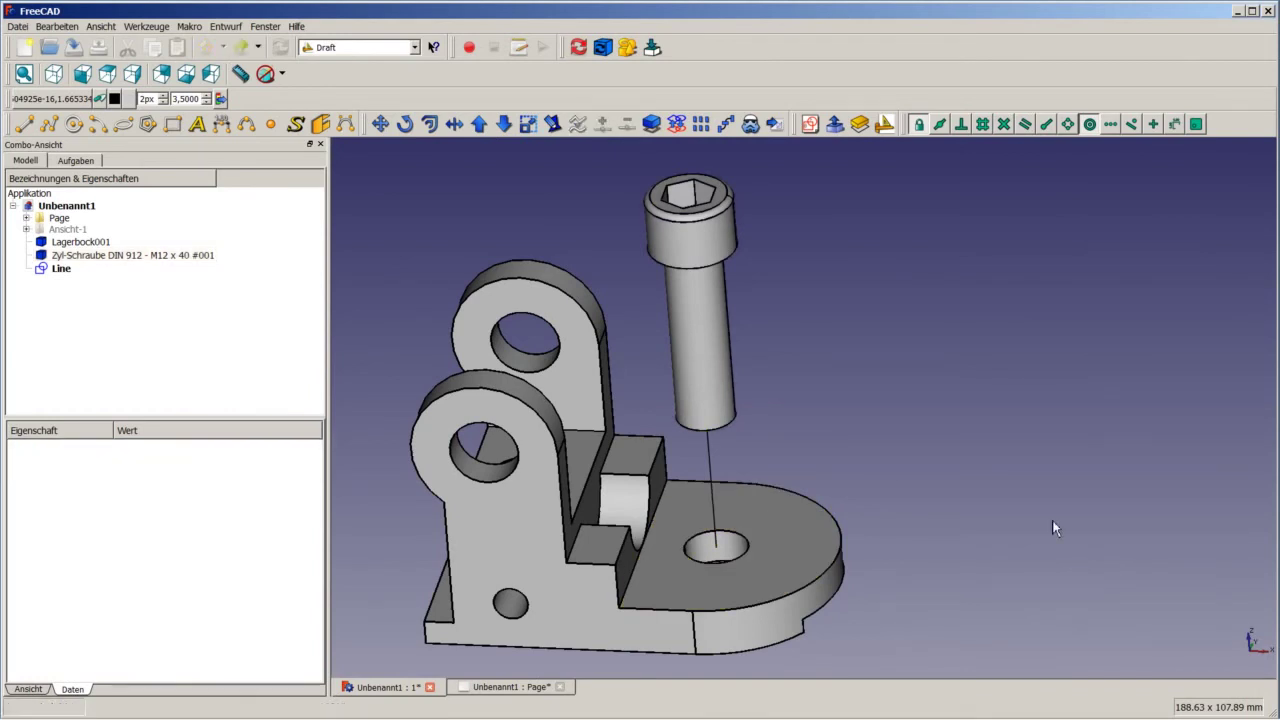
pyautogui.click(711, 488)
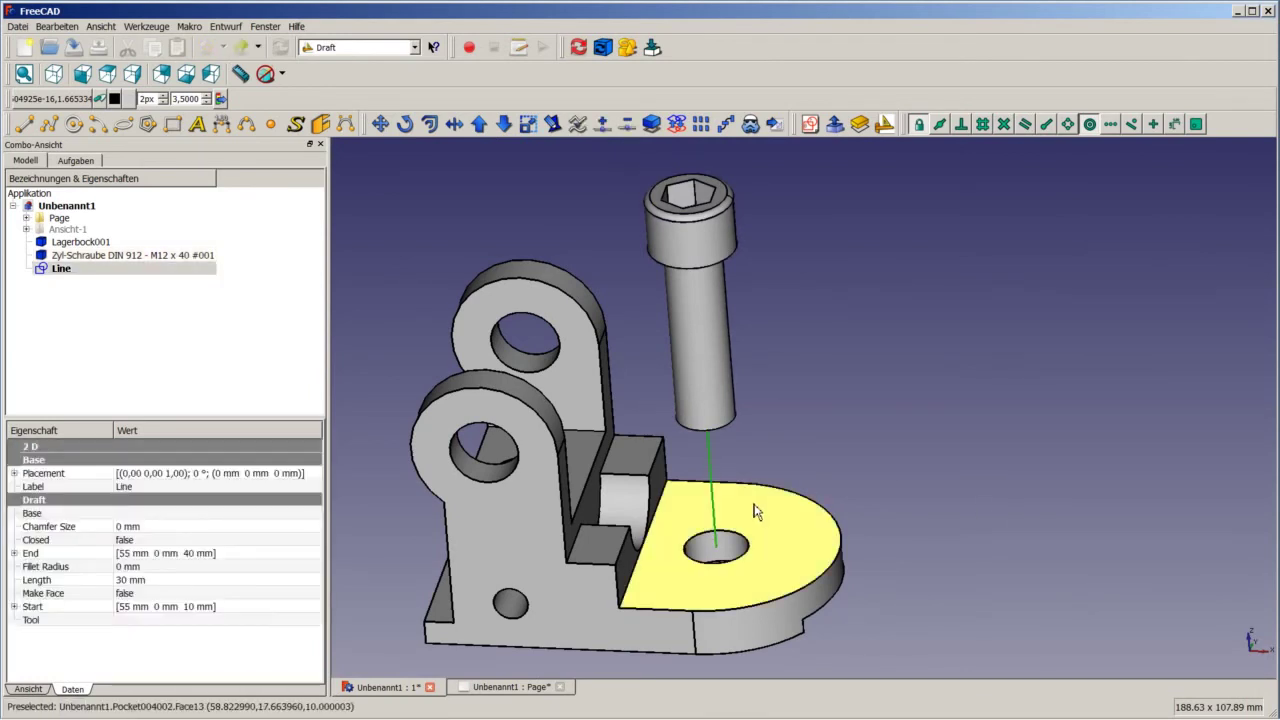
pyautogui.press('Delete')
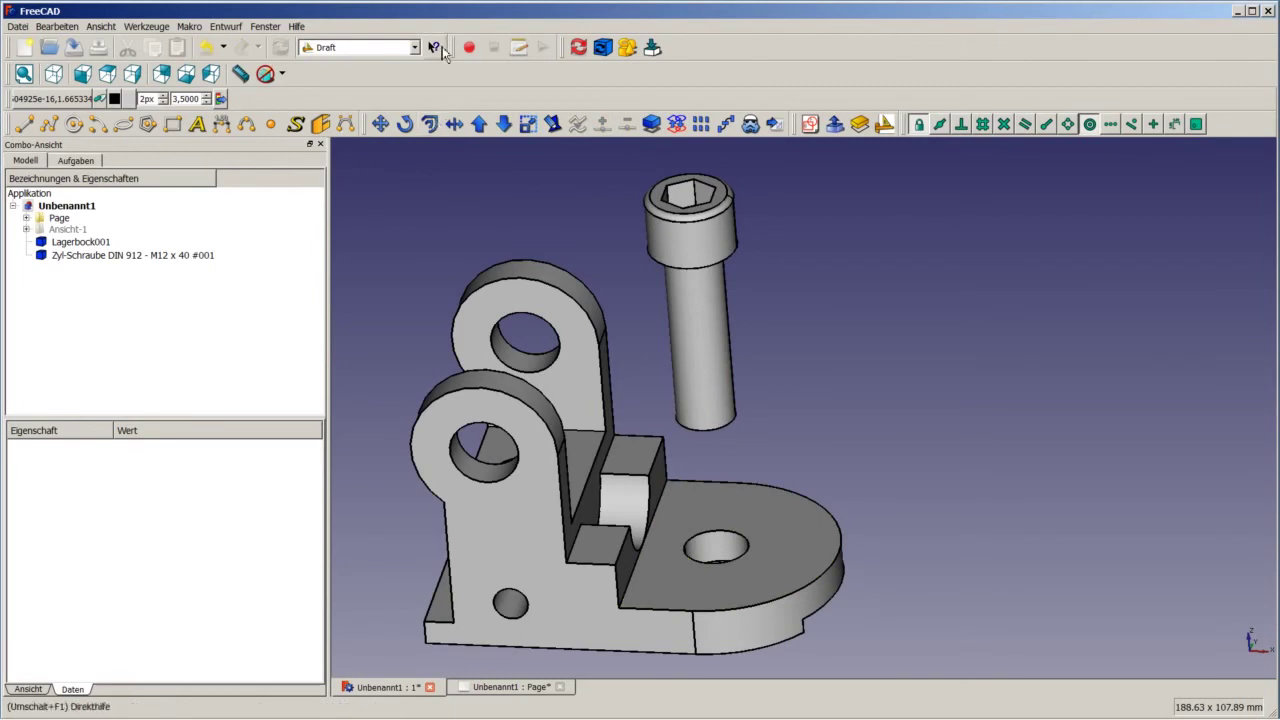
# Step: Add a cylinder and a sphere primitive in the Part workbench
pyautogui.click(362, 48)
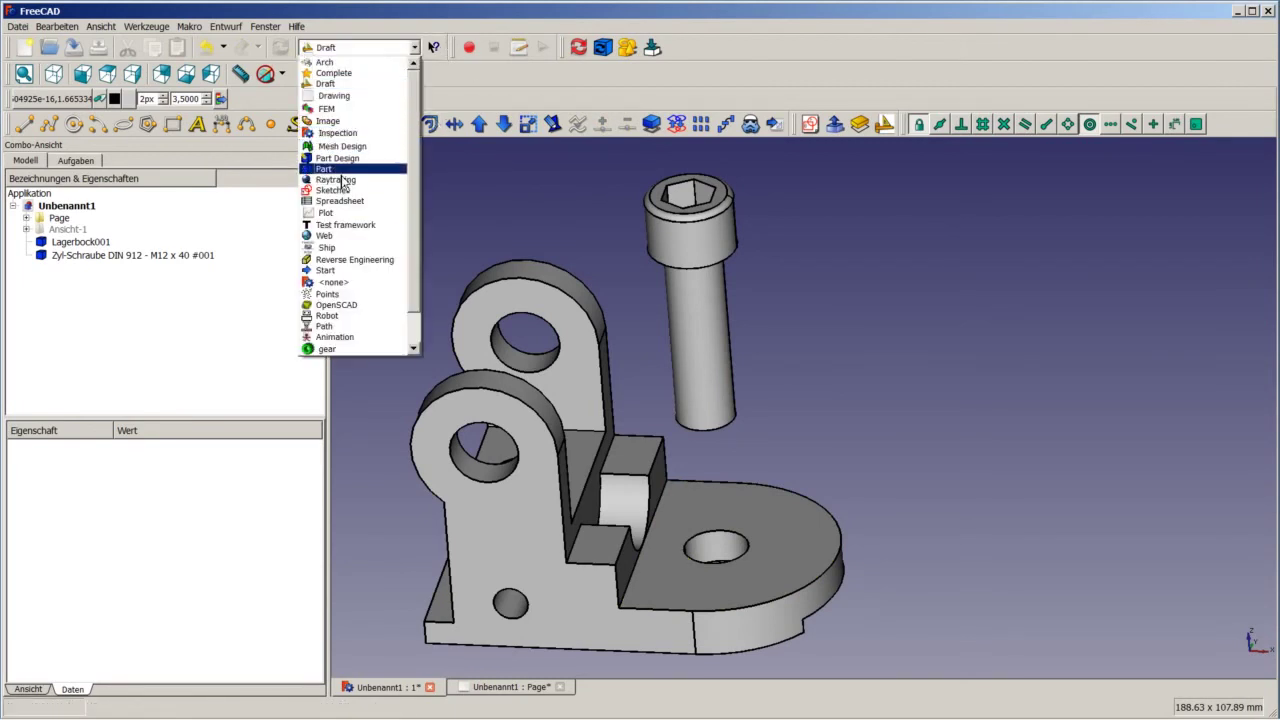
pyautogui.click(340, 172)
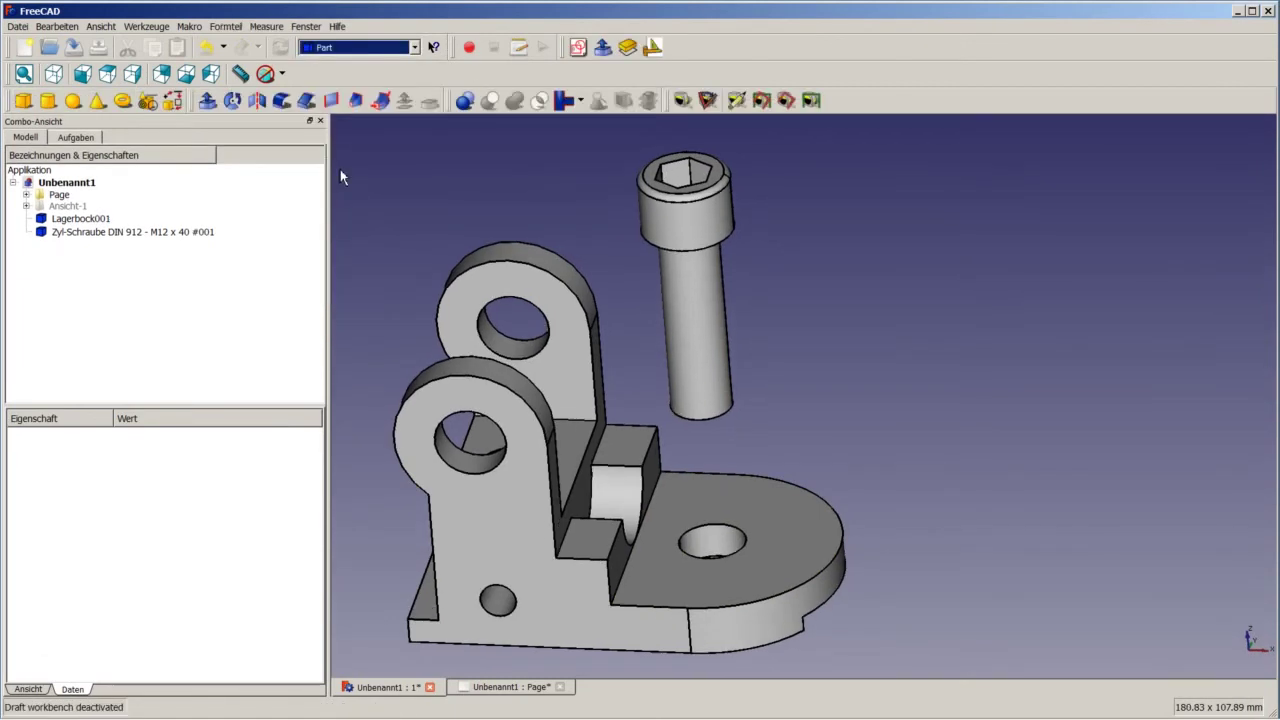
pyautogui.click(47, 101)
pyautogui.click(72, 101)
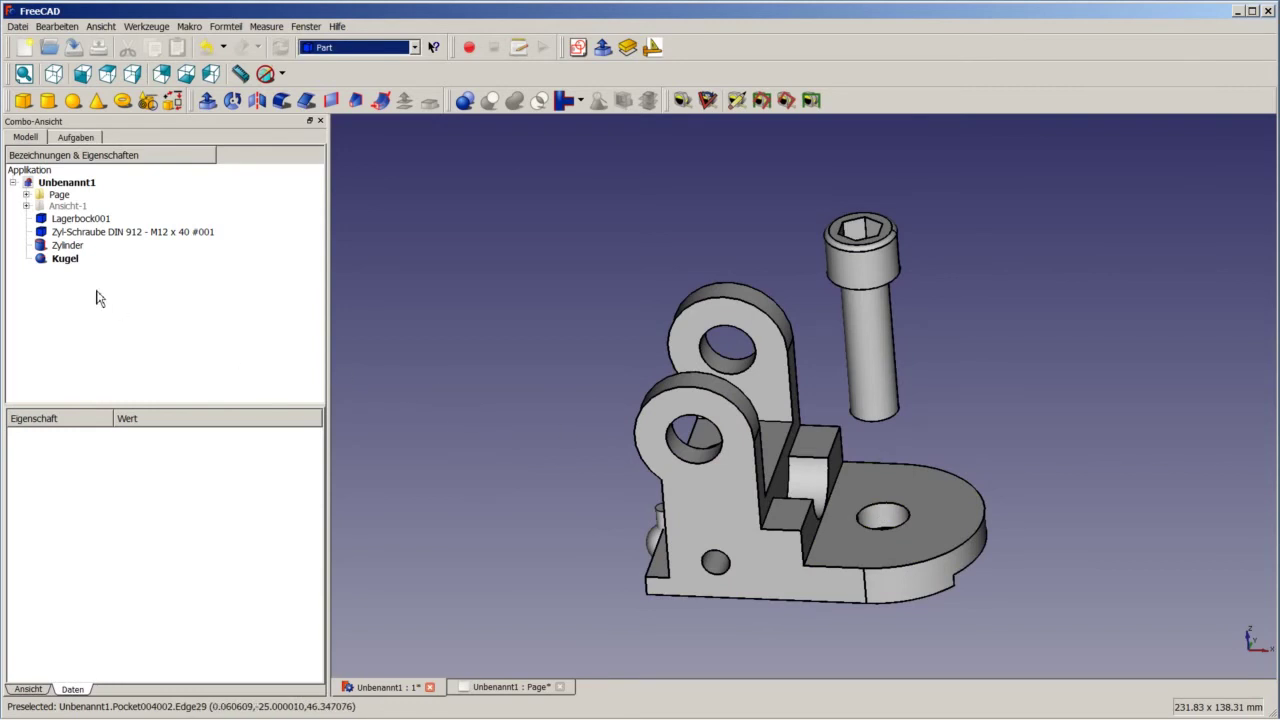
pyautogui.click(45, 266)
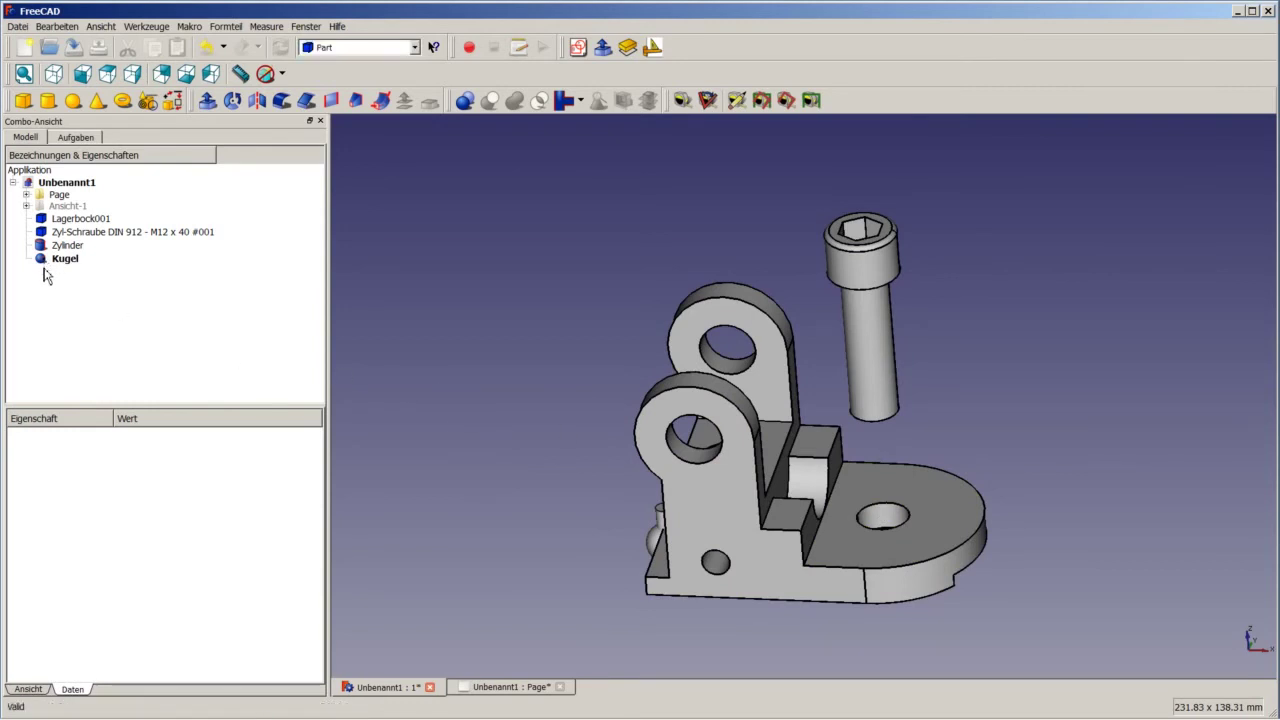
# Step: Give the Zylinder a radius of 0,17 mm and a height of 3 mm
pyautogui.click(58, 246)
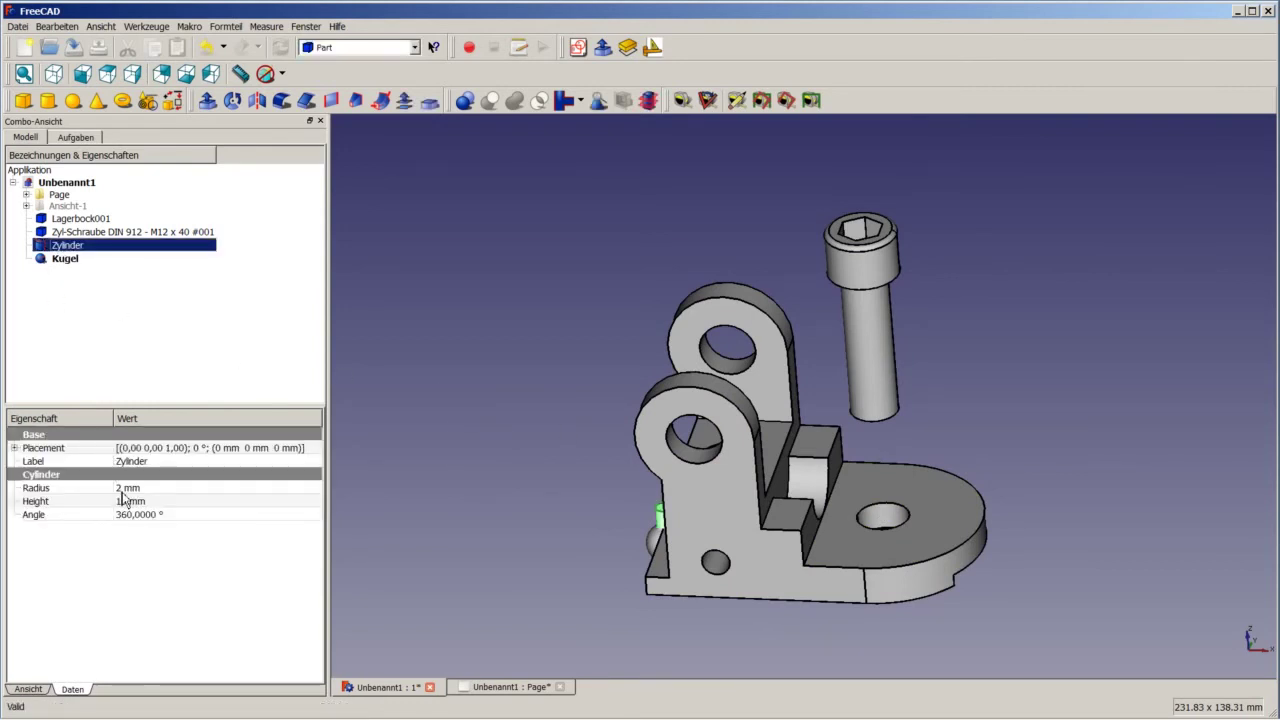
pyautogui.click(127, 488)
pyautogui.write('0,17')
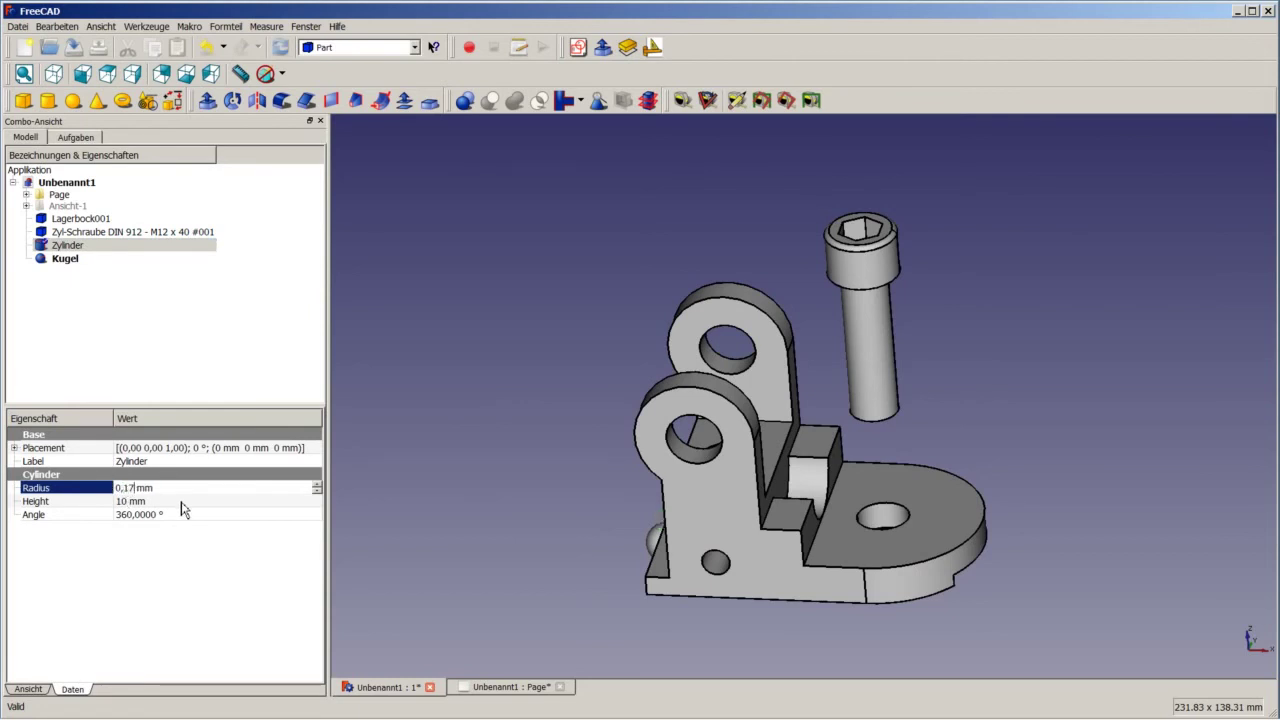
pyautogui.click(125, 501)
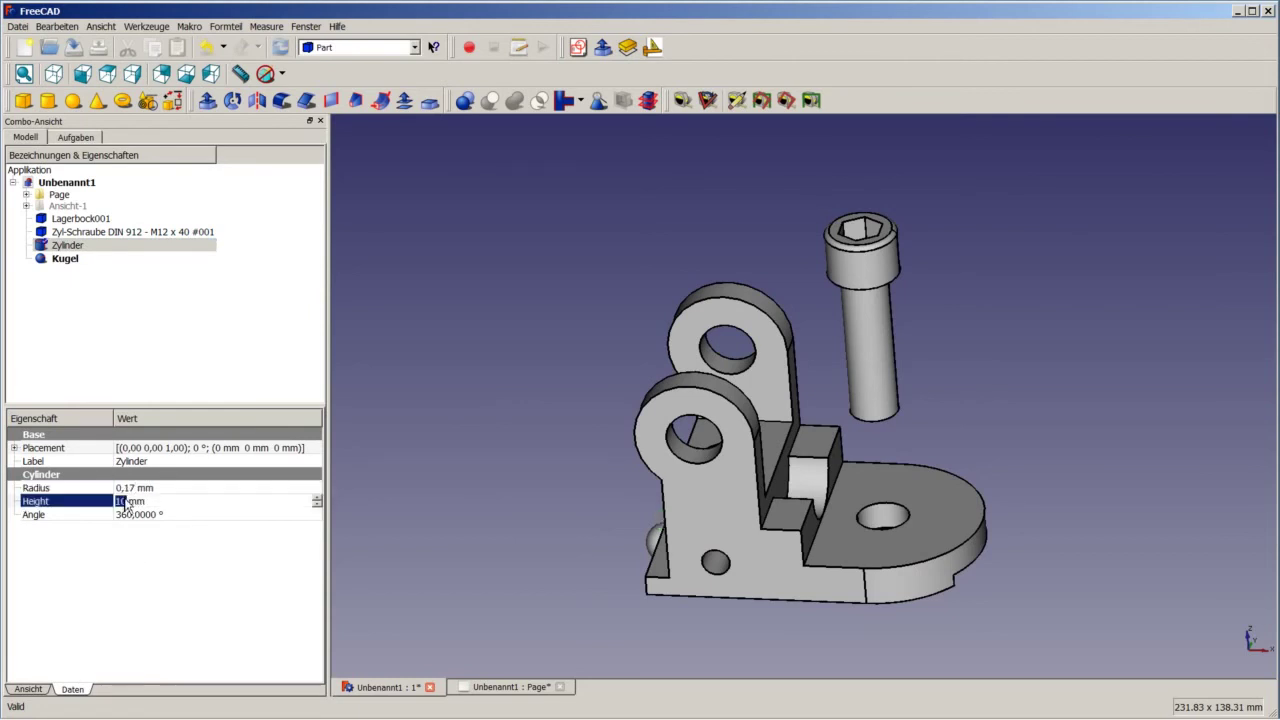
pyautogui.write('3')
# Step: Set the Kugel's radius to 0,17 mm
pyautogui.click(43, 261)
pyautogui.click(129, 489)
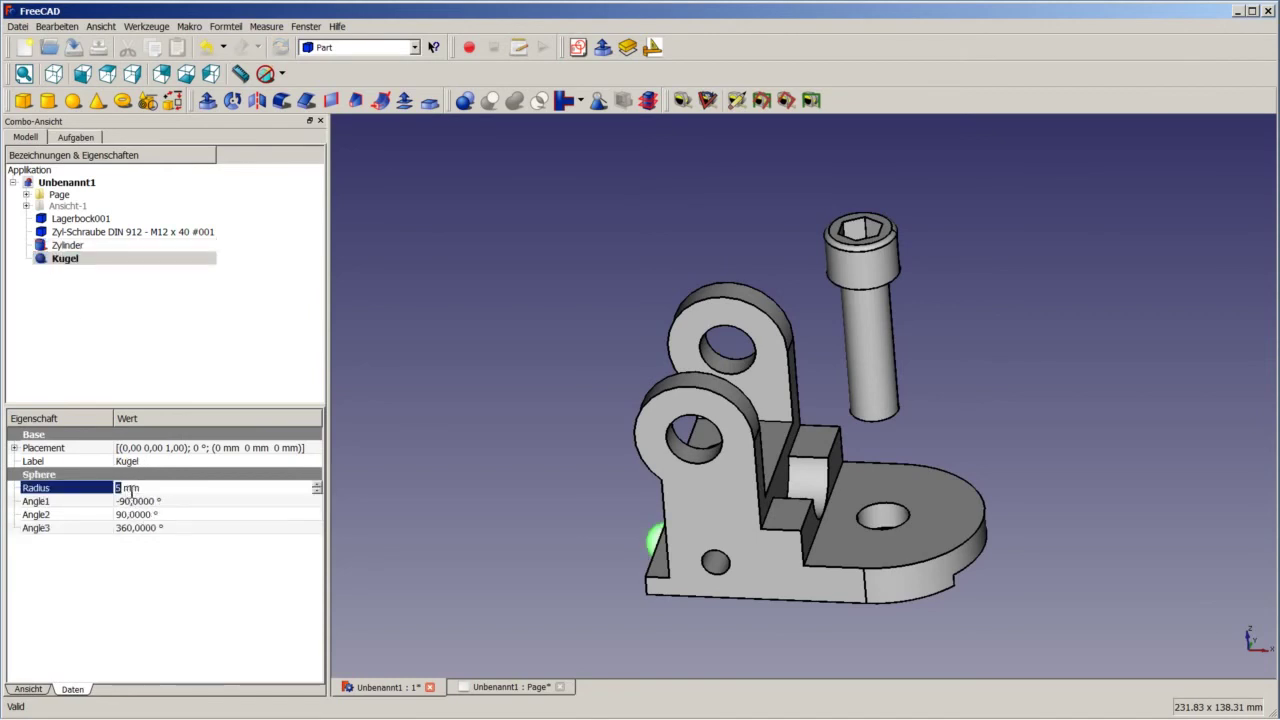
pyautogui.write('17')
pyautogui.click(410, 470)
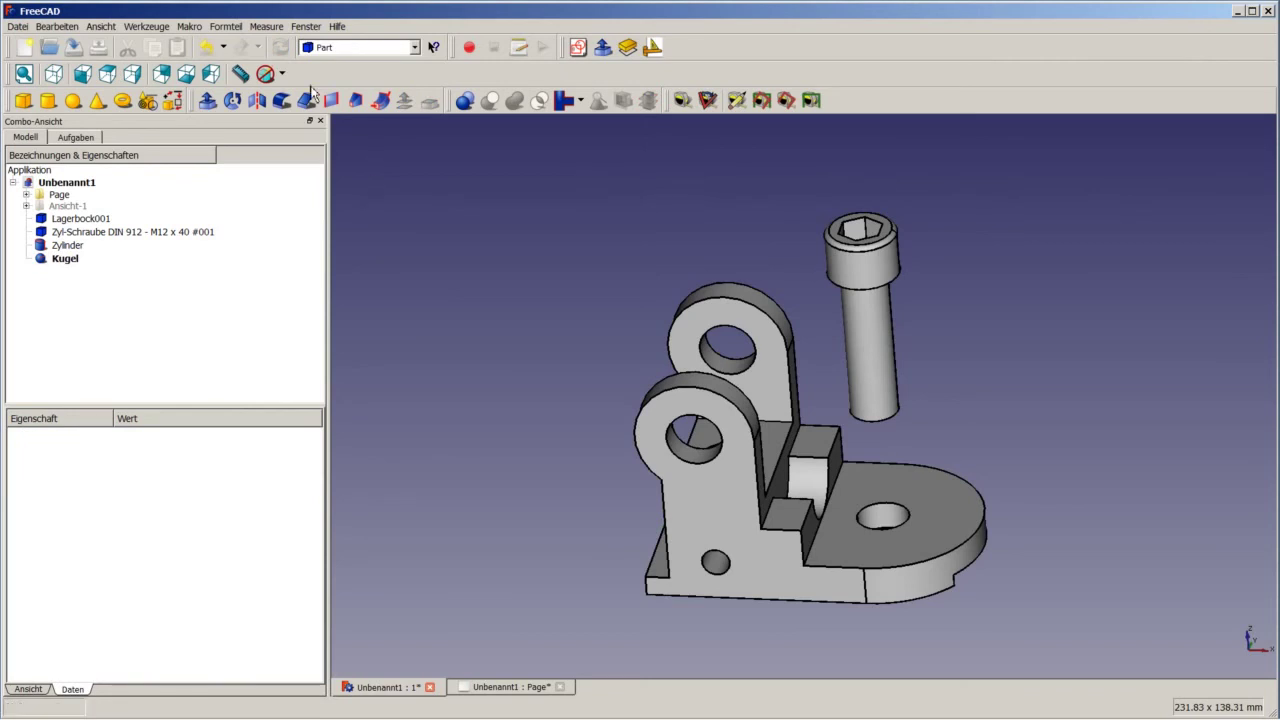
pyautogui.click(282, 73)
# Step: Display the model as wireframe, select the Zylinder, and switch to the Draft workbench
pyautogui.click(293, 148)
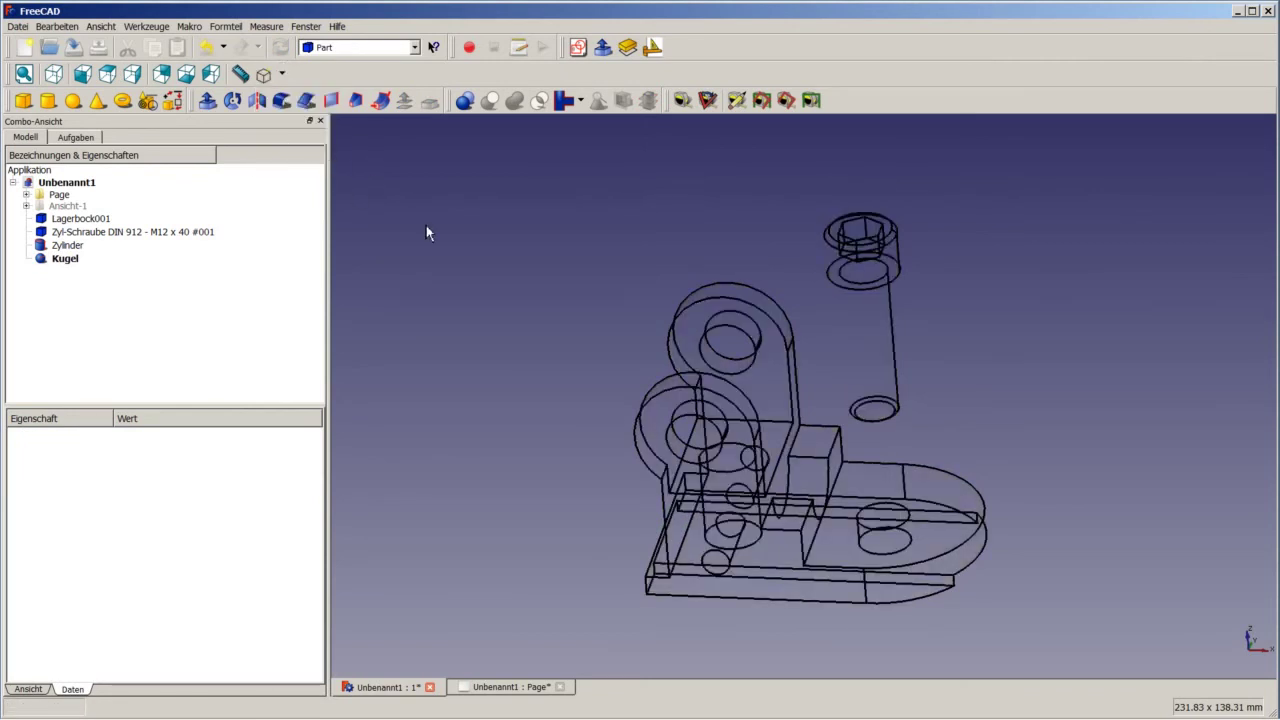
pyautogui.click(62, 246)
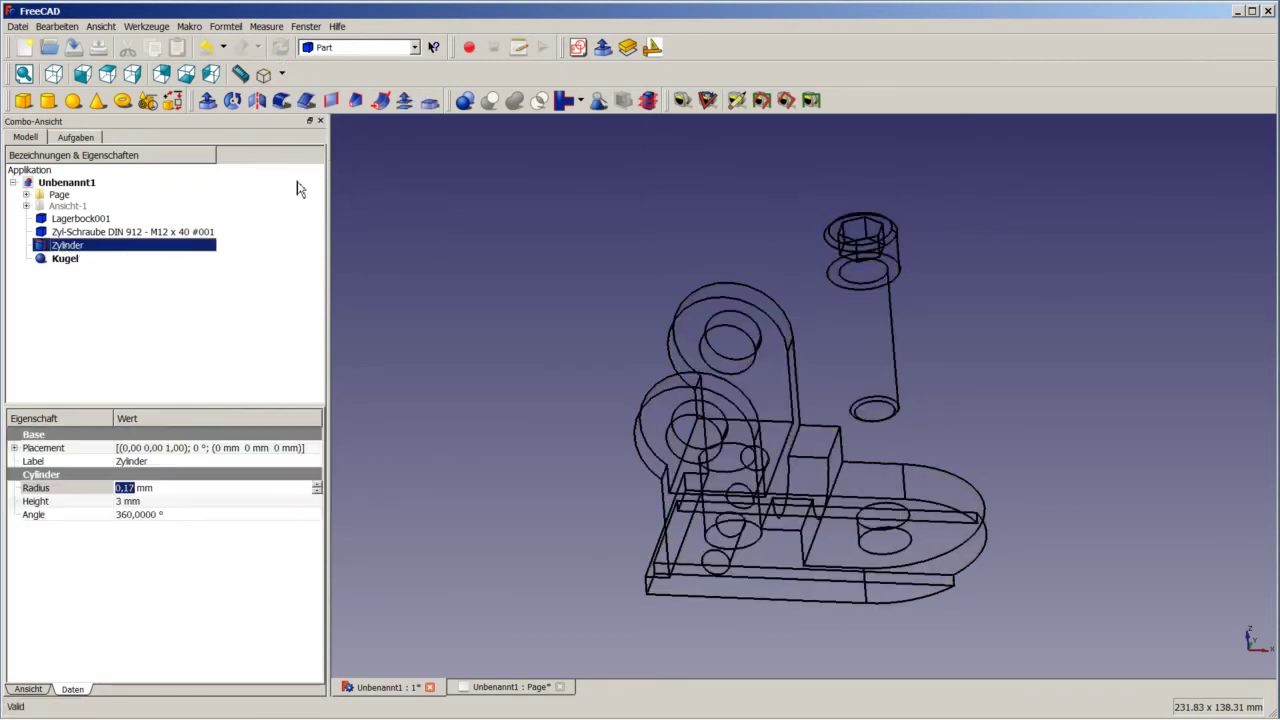
pyautogui.click(320, 47)
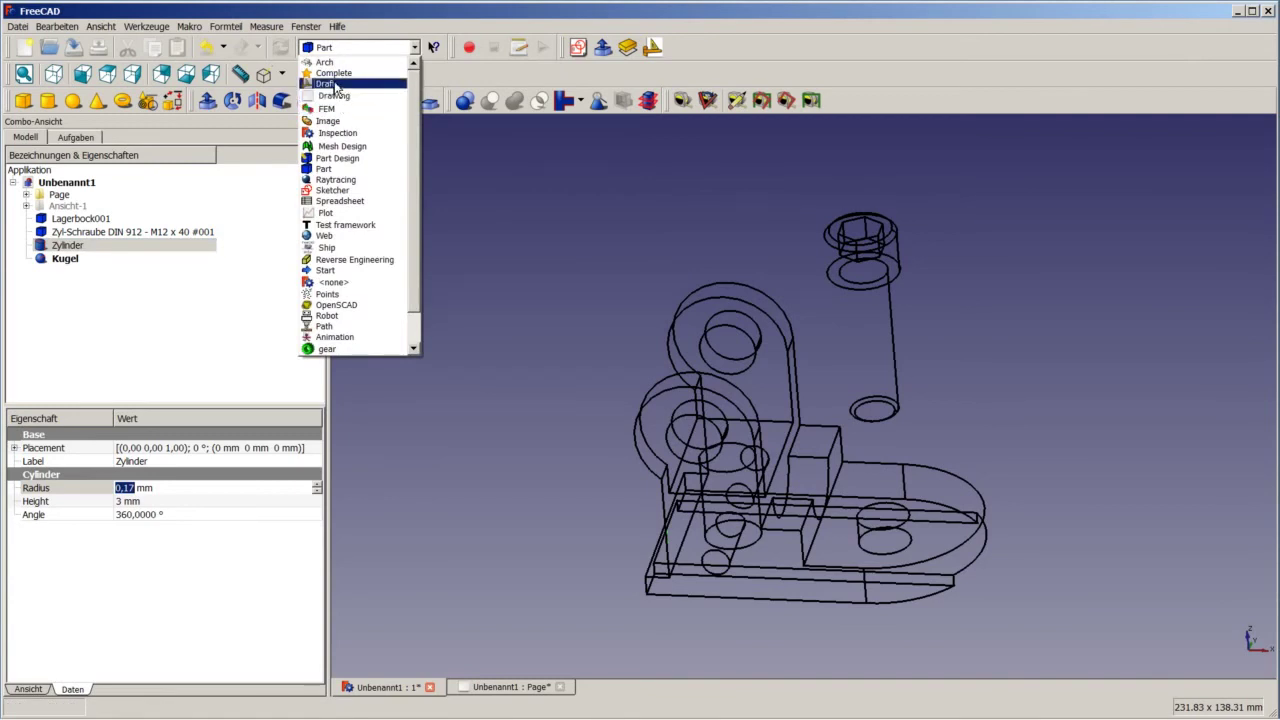
pyautogui.click(330, 84)
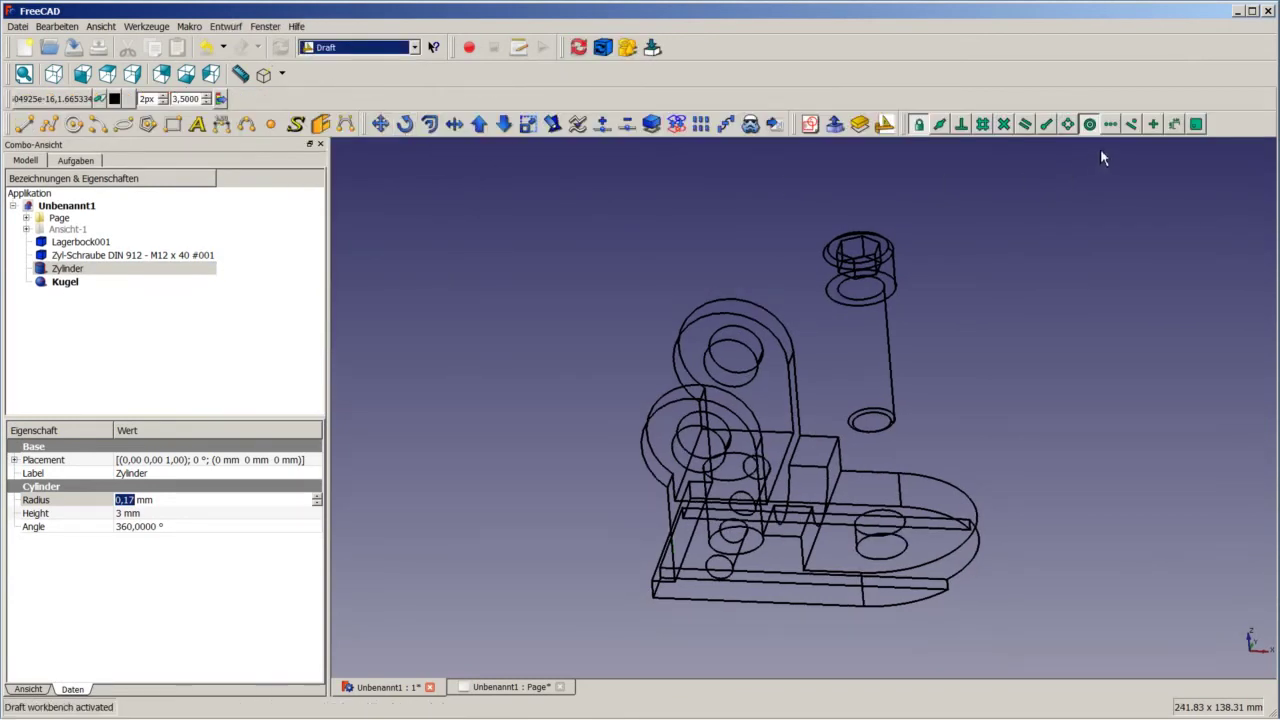
# Step: Move the Zylinder from its circle centre to the centre of the bracket's hole
pyautogui.click(381, 124)
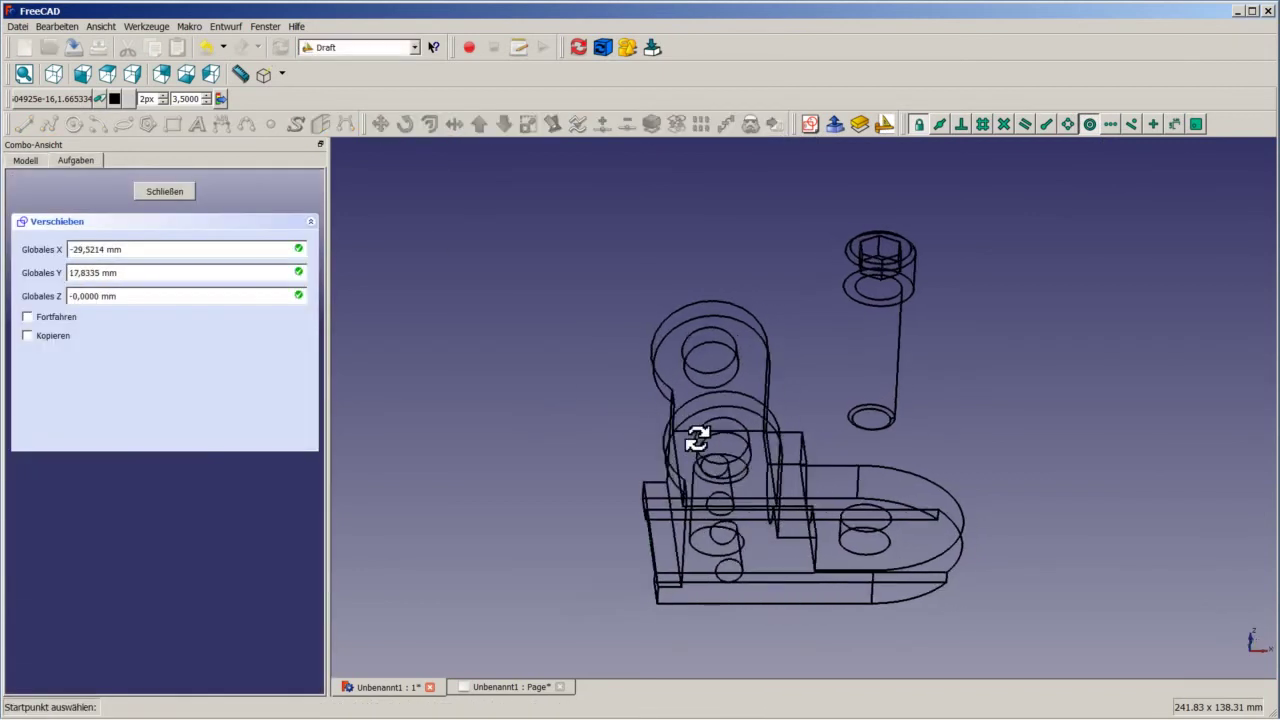
pyautogui.scroll(2, 640, 550)
pyautogui.scroll(2, 660, 575)
pyautogui.scroll(2, 680, 615)
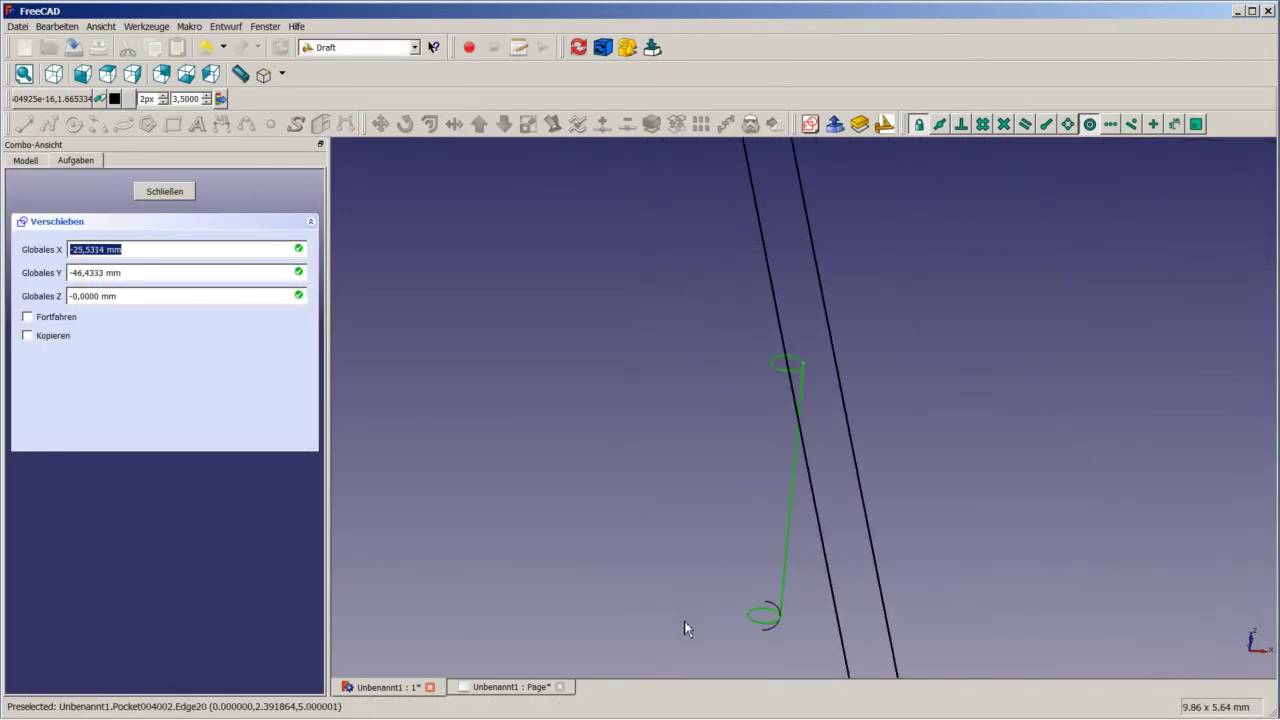
pyautogui.scroll(2, 720, 625)
pyautogui.scroll(1, 770, 620)
pyautogui.click(806, 612)
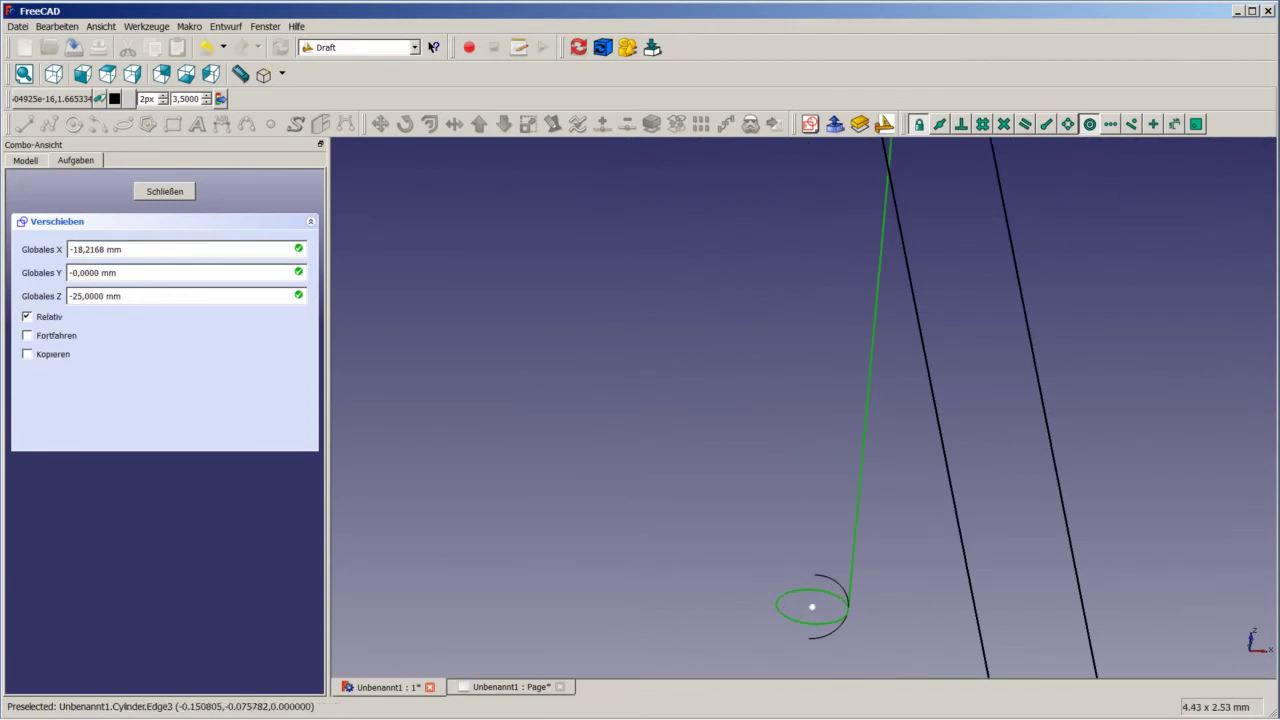
pyautogui.scroll(-2, 800, 600)
pyautogui.scroll(-2, 785, 591)
pyautogui.scroll(-2, 790, 593)
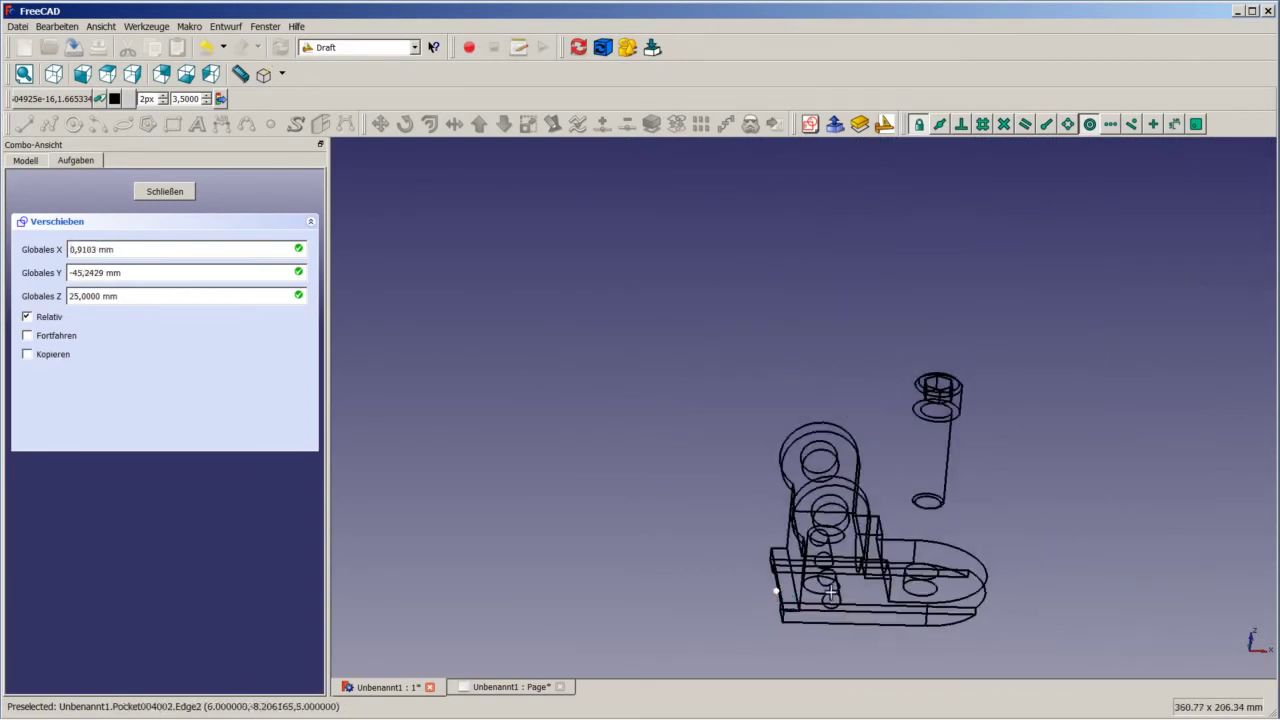
pyautogui.scroll(2, 830, 592)
pyautogui.scroll(2, 940, 568)
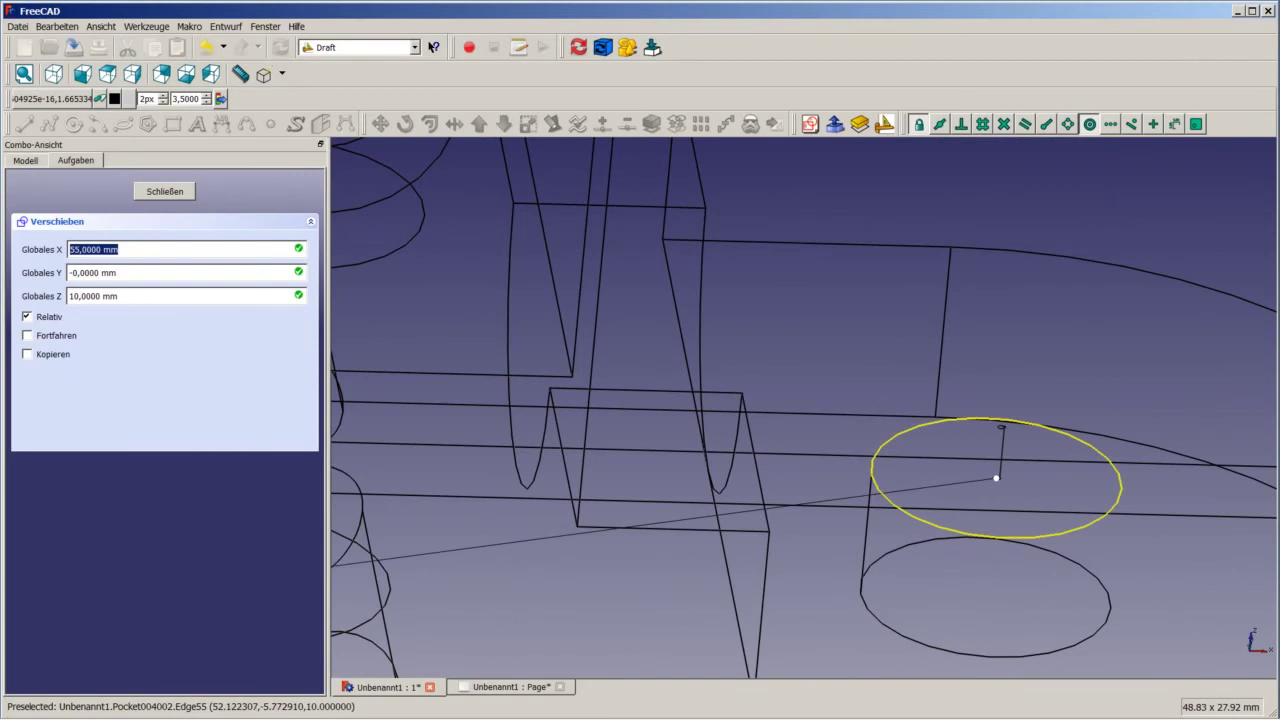
pyautogui.click(976, 512)
pyautogui.scroll(-1, 957, 513)
pyautogui.scroll(-3, 954, 512)
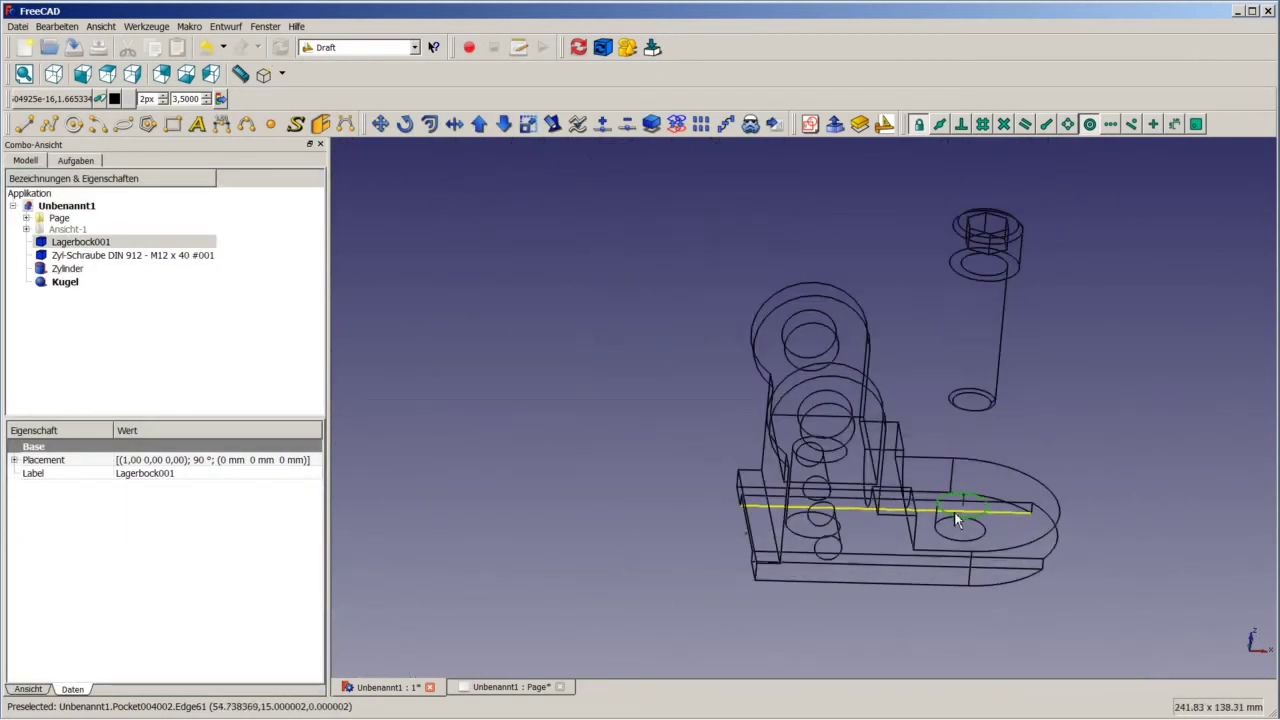
pyautogui.scroll(1, 247, 378)
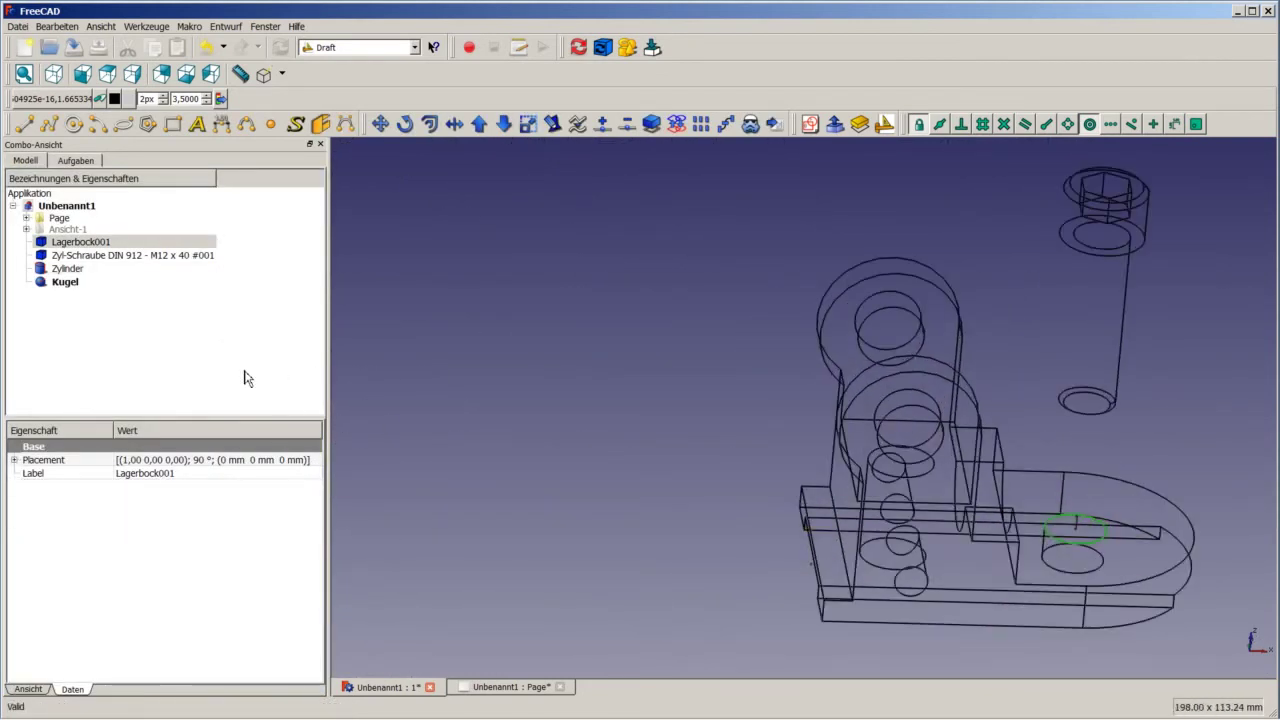
# Step: Move the Kugel from its centre onto the Zylinder's top centre
pyautogui.click(80, 284)
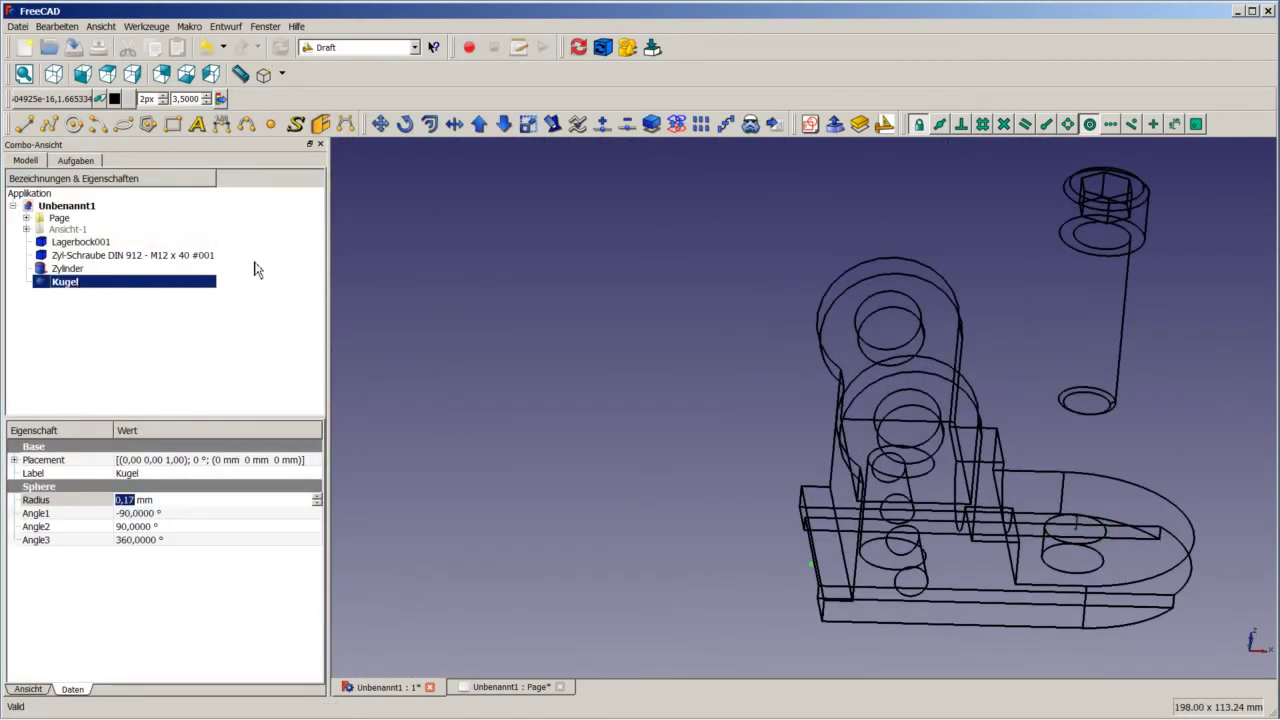
pyautogui.click(380, 123)
pyautogui.scroll(3, 743, 623)
pyautogui.scroll(3, 911, 525)
pyautogui.scroll(6, 911, 525)
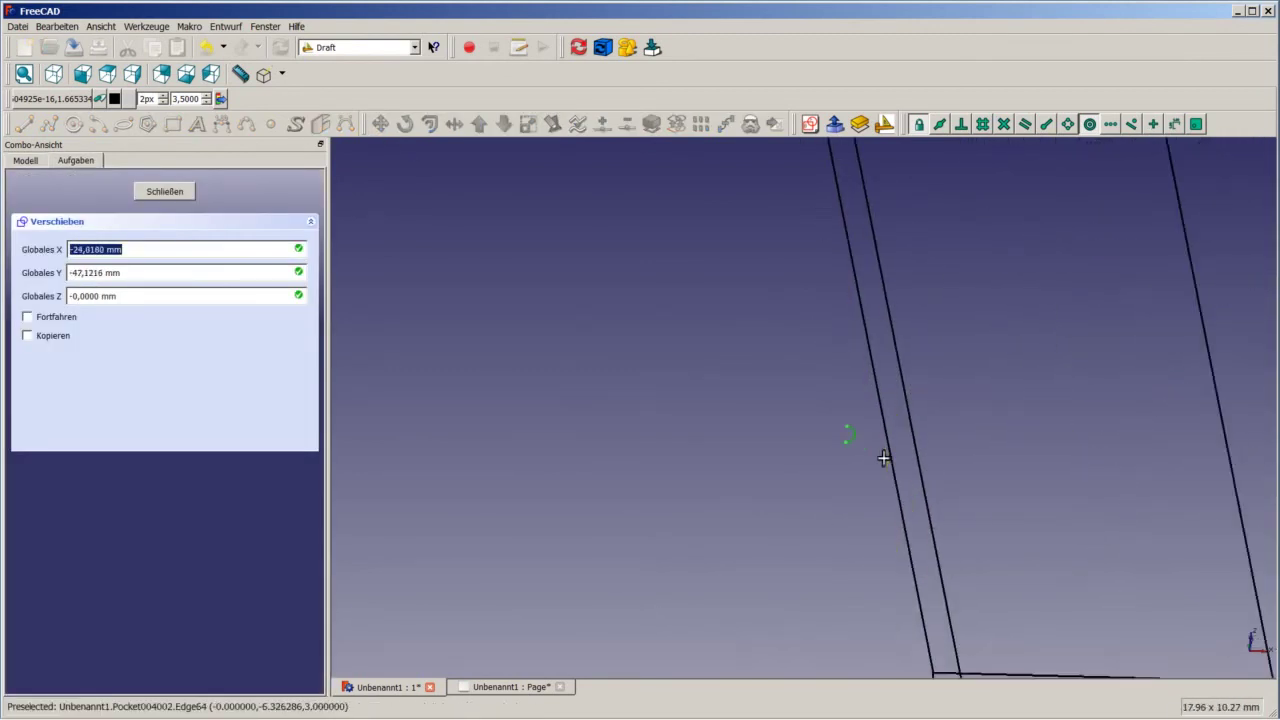
pyautogui.scroll(4, 883, 457)
pyautogui.click(840, 418)
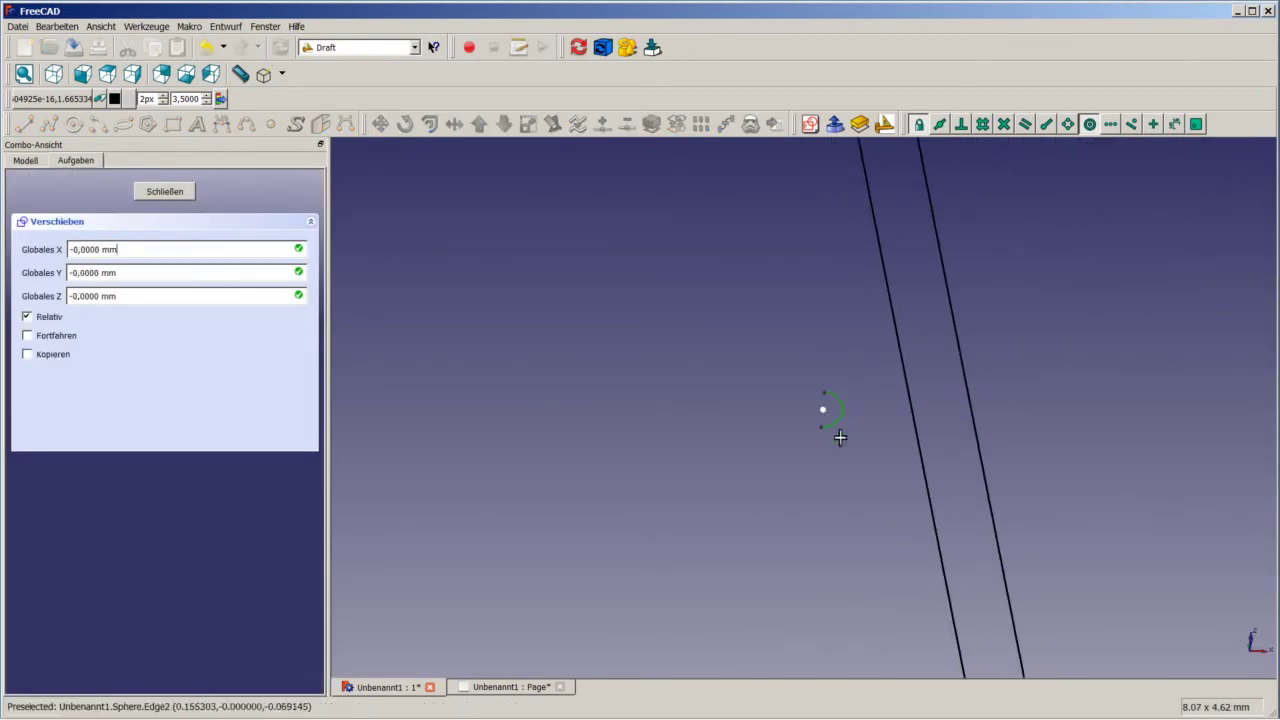
pyautogui.scroll(-5, 840, 434)
pyautogui.scroll(-9, 837, 437)
pyautogui.scroll(-6, 860, 435)
pyautogui.scroll(5, 878, 433)
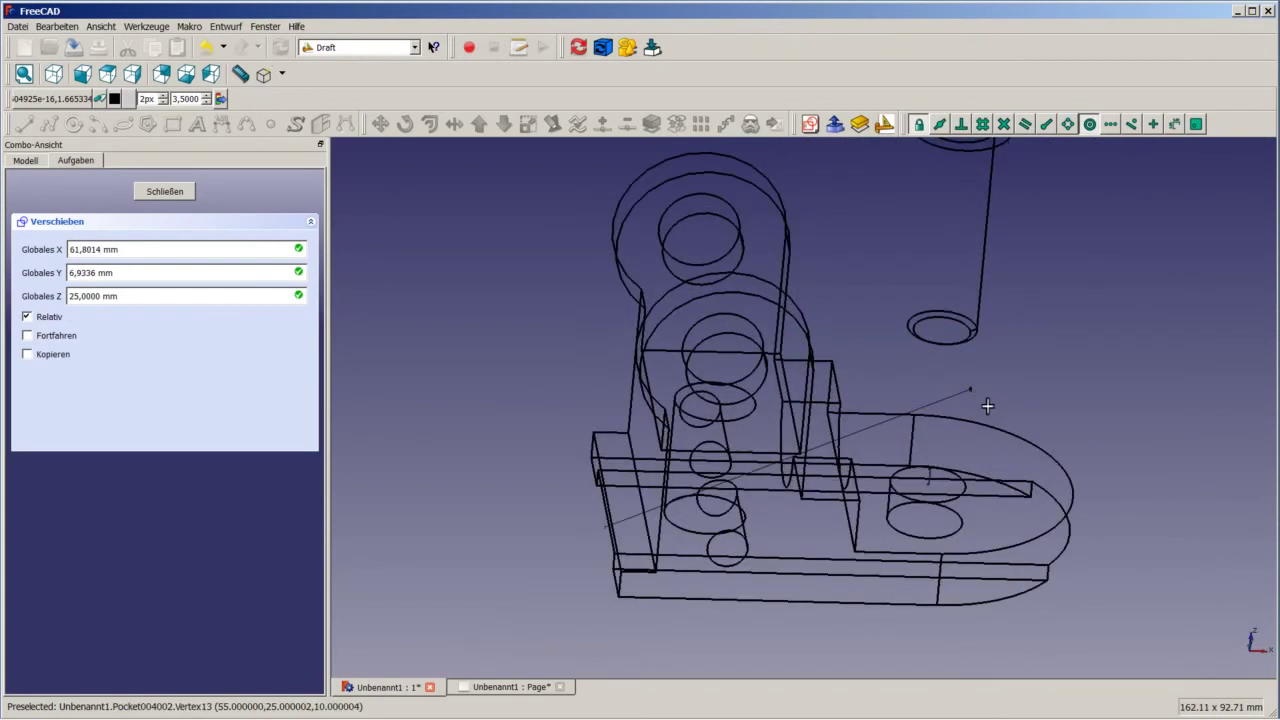
pyautogui.scroll(4, 986, 403)
pyautogui.scroll(4, 909, 486)
pyautogui.scroll(3, 943, 509)
pyautogui.scroll(1, 898, 542)
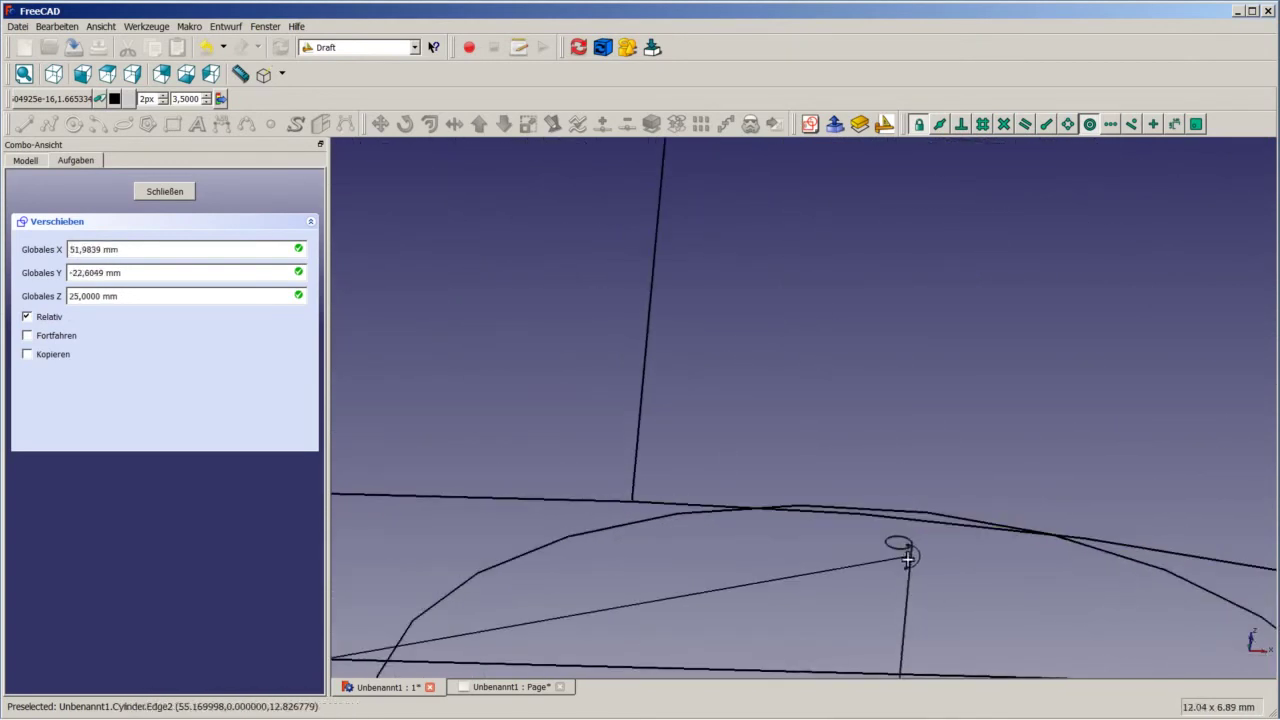
pyautogui.click(898, 542)
pyautogui.scroll(-2, 749, 550)
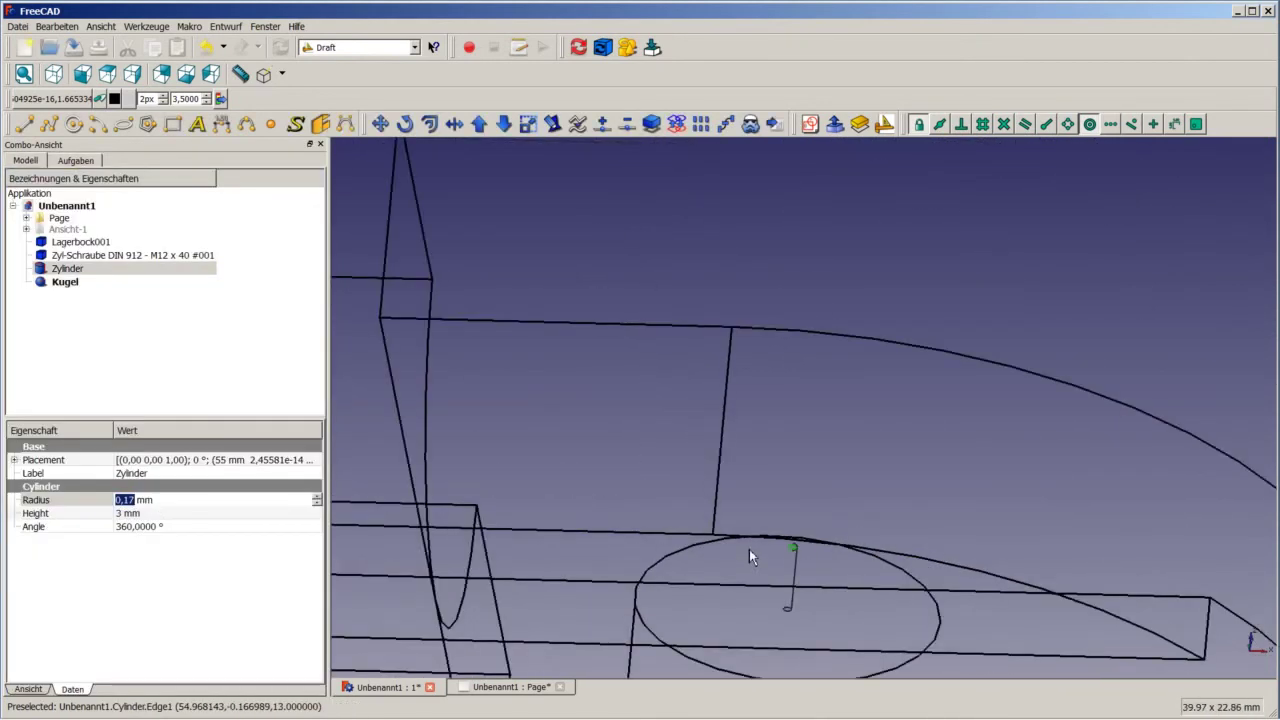
pyautogui.scroll(-3, 749, 549)
# Step: In the Kugel's Placement dialog, set the Y offset to 0 and apply it
pyautogui.click(51, 284)
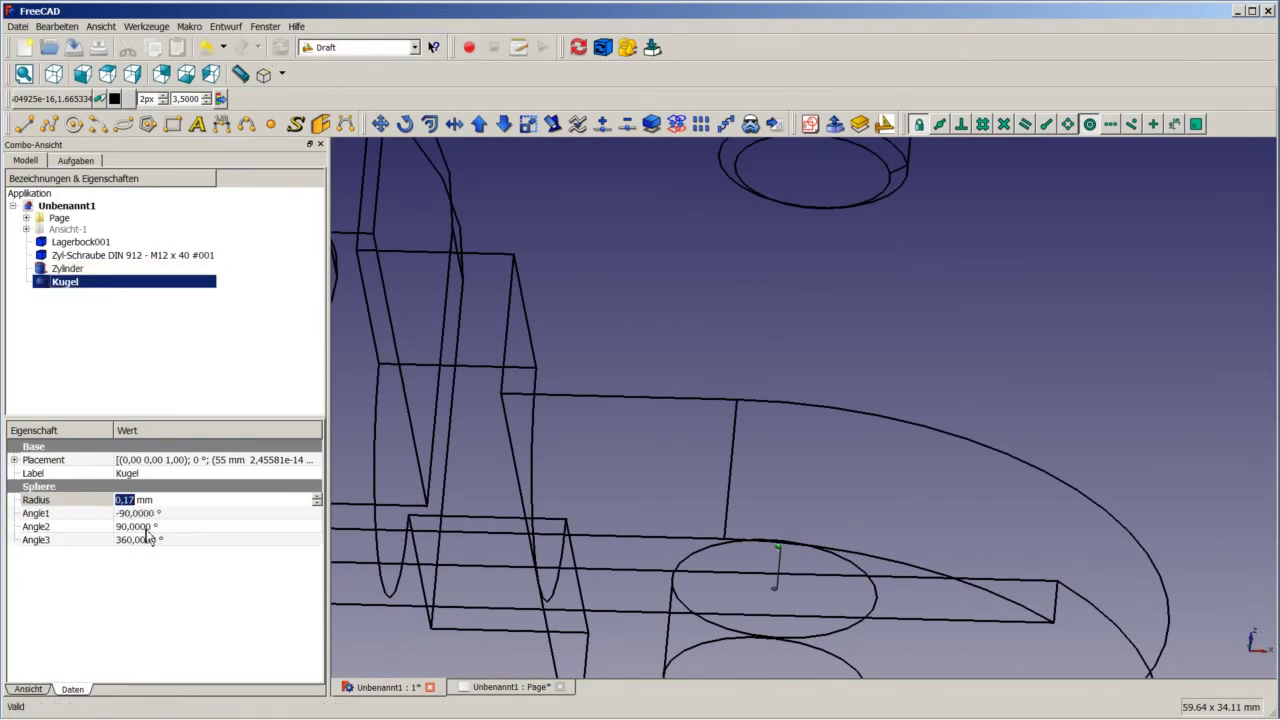
pyautogui.click(187, 460)
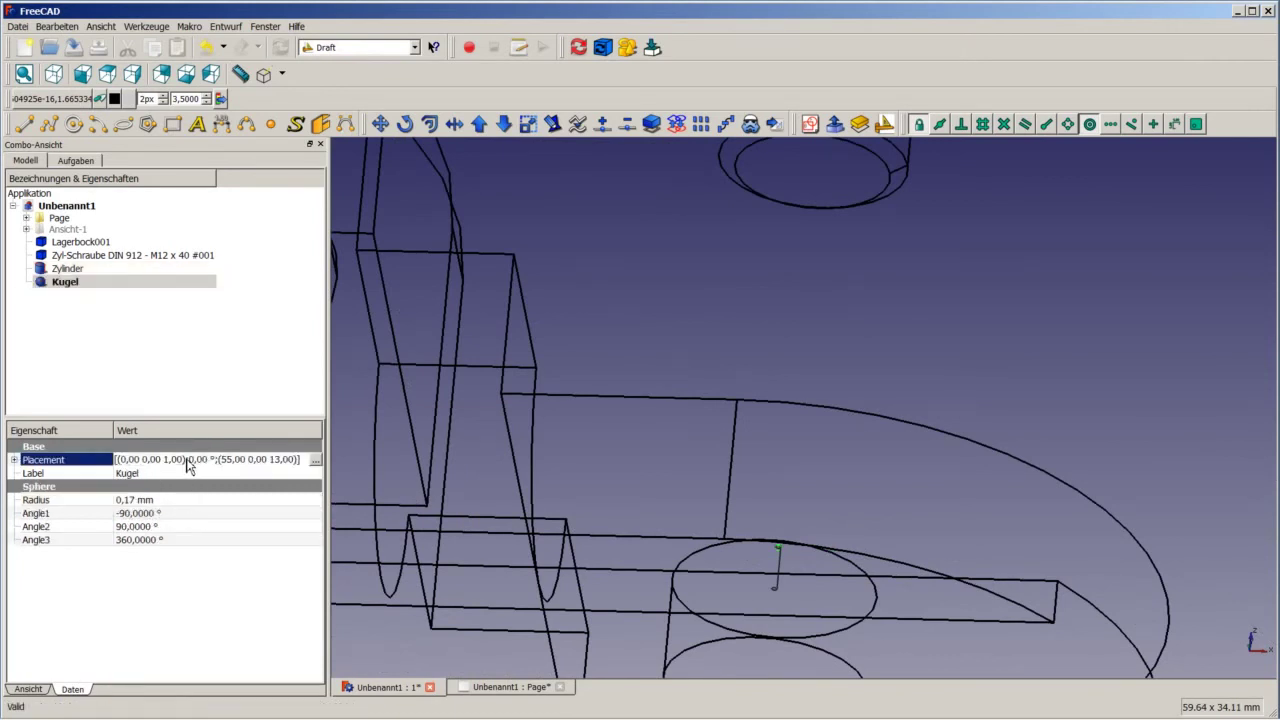
pyautogui.click(315, 460)
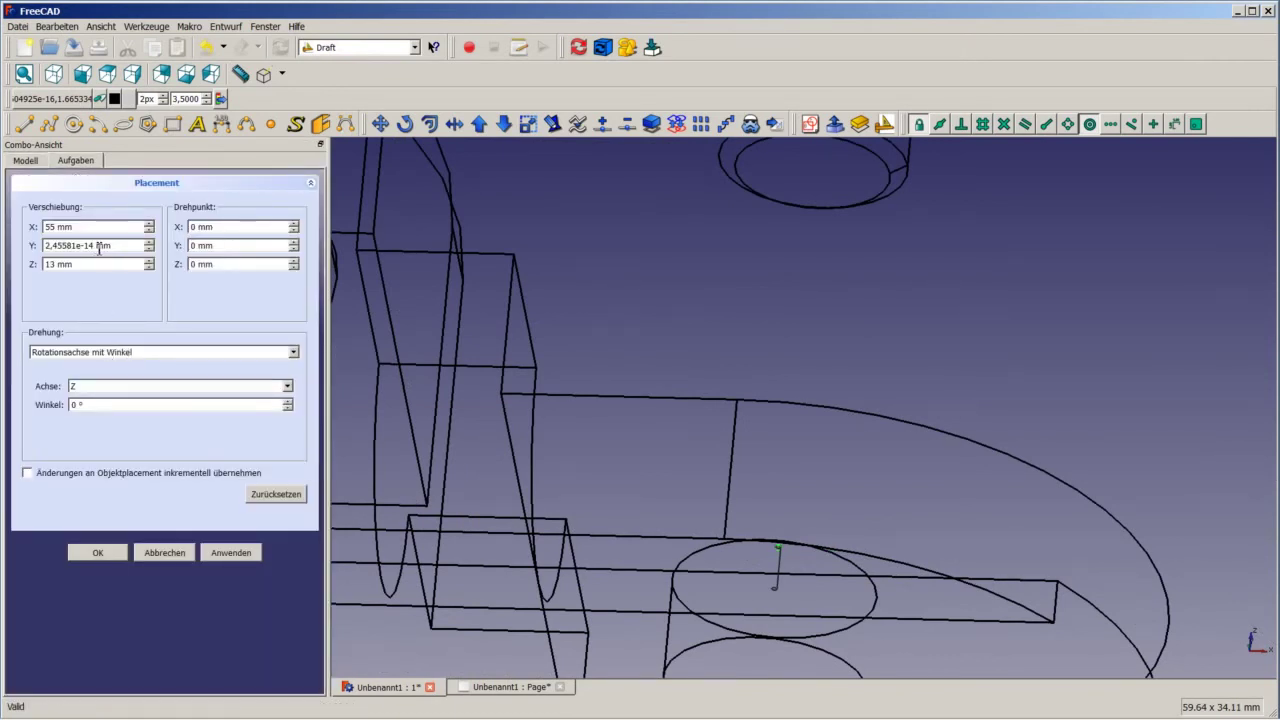
pyautogui.moveTo(94, 247); pyautogui.dragTo(19, 251)
pyautogui.write('0')
pyautogui.click(120, 556)
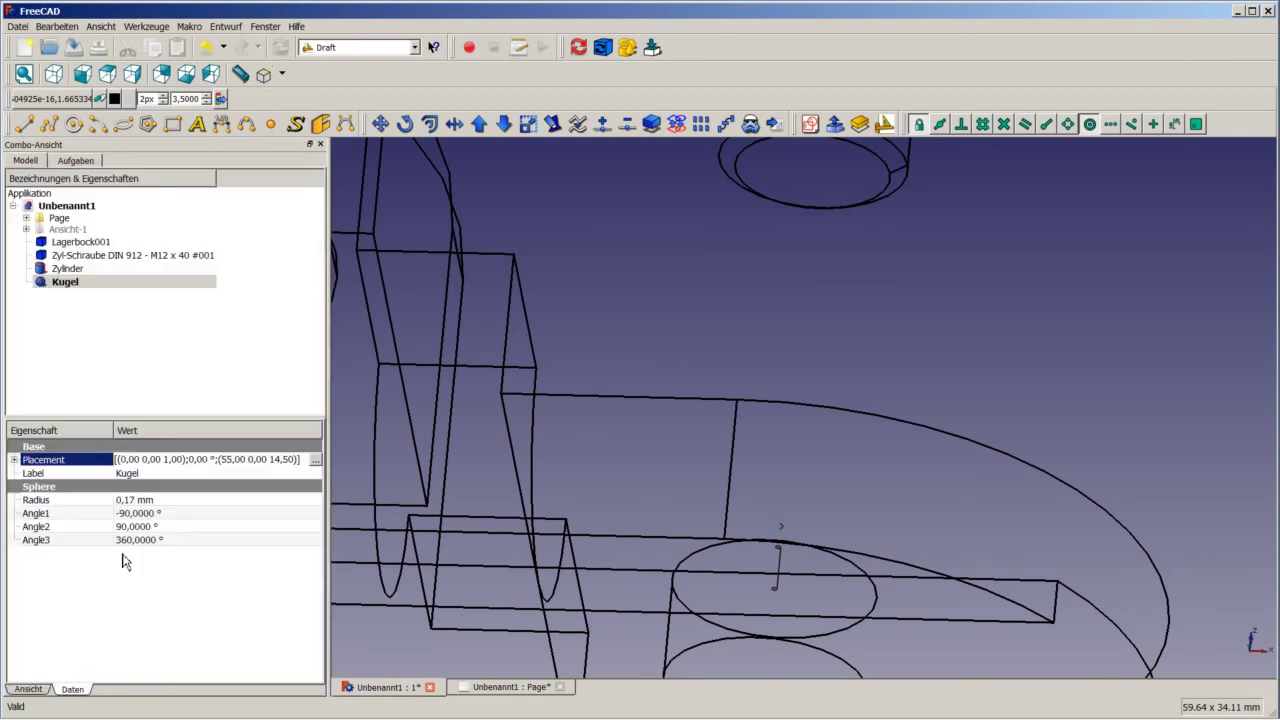
pyautogui.click(605, 285)
# Step: Change the draw style from Wireframe to Original shading and zoom in on the model
pyautogui.click(283, 74)
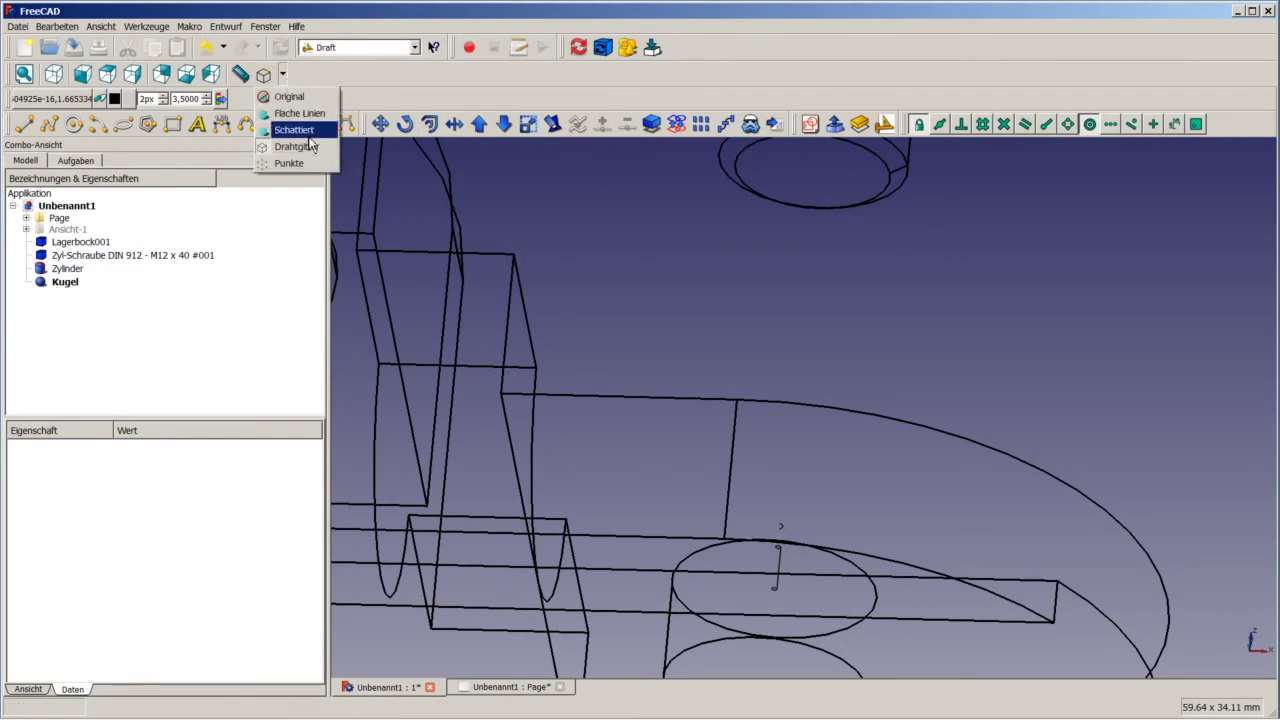
pyautogui.click(300, 94)
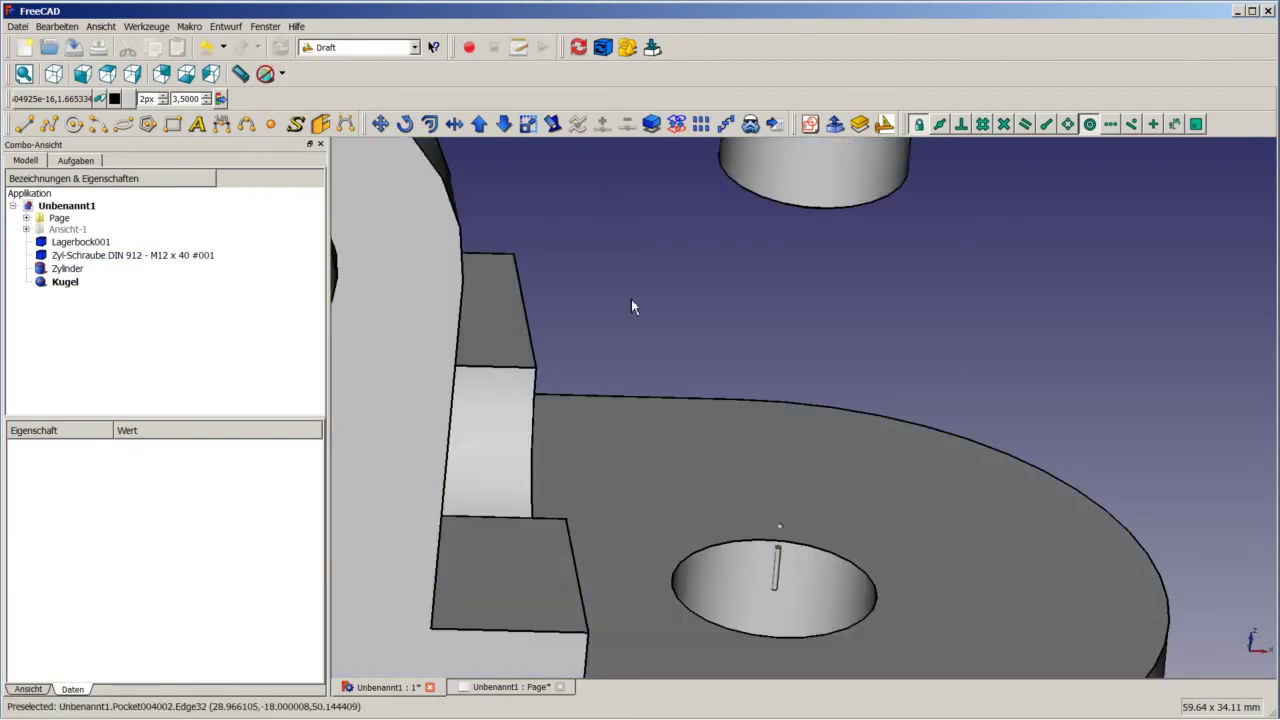
pyautogui.scroll(-3, 700, 382)
pyautogui.scroll(-3, 700, 382)
pyautogui.scroll(3, 645, 367)
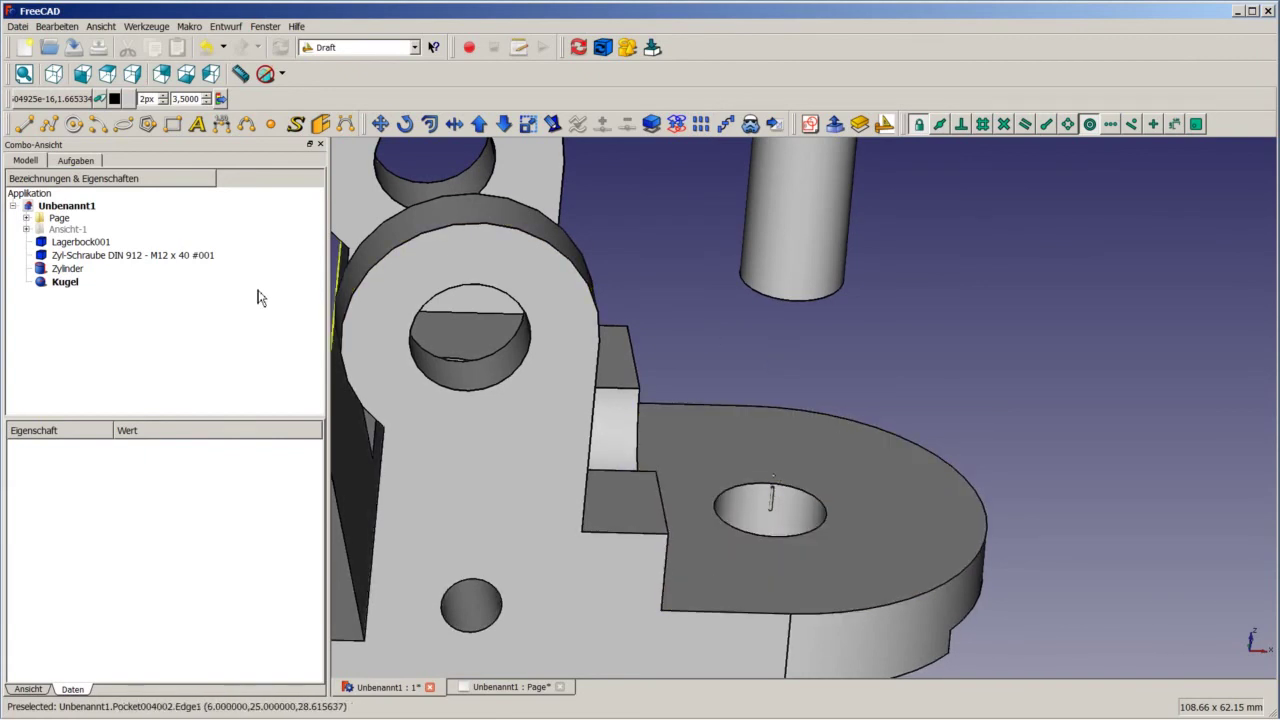
# Step: Fuse Zylinder and Kugel with Part Union, then return to Draft and select the Fusion
pyautogui.click(74, 270)
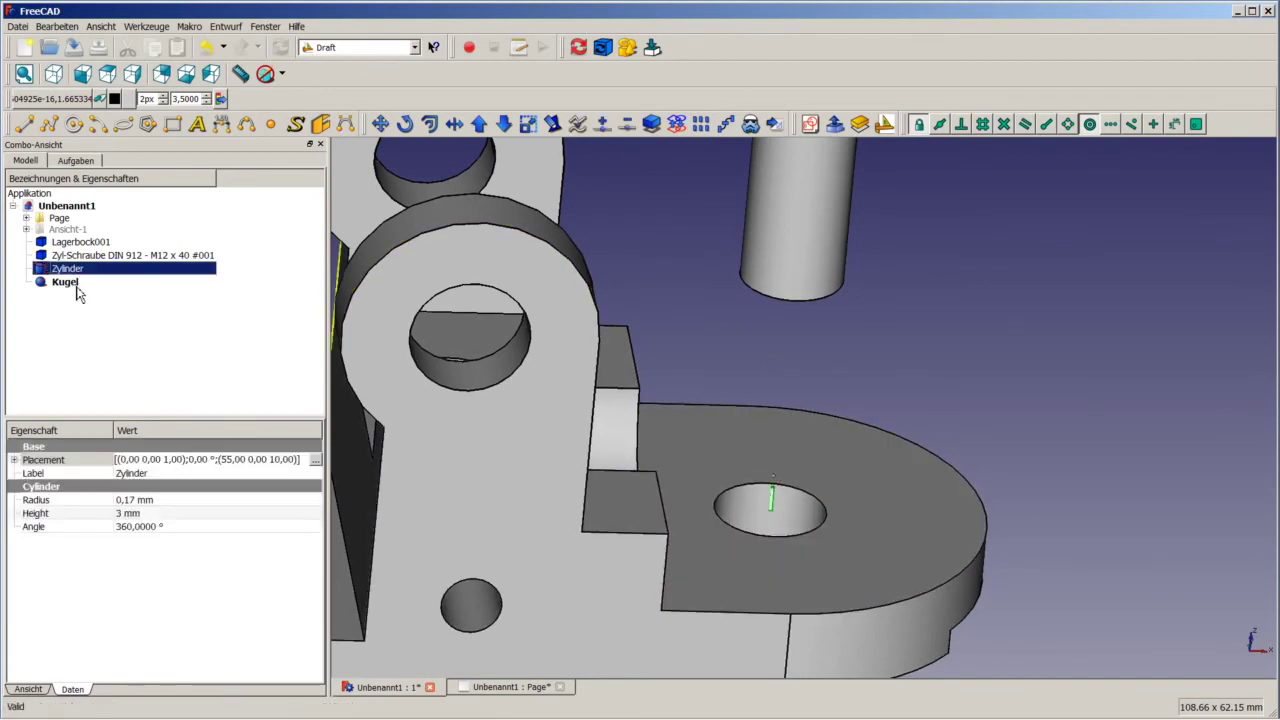
pyautogui.keyDown('ctrl'); pyautogui.click(76, 284); pyautogui.keyUp('ctrl')
pyautogui.click(330, 48)
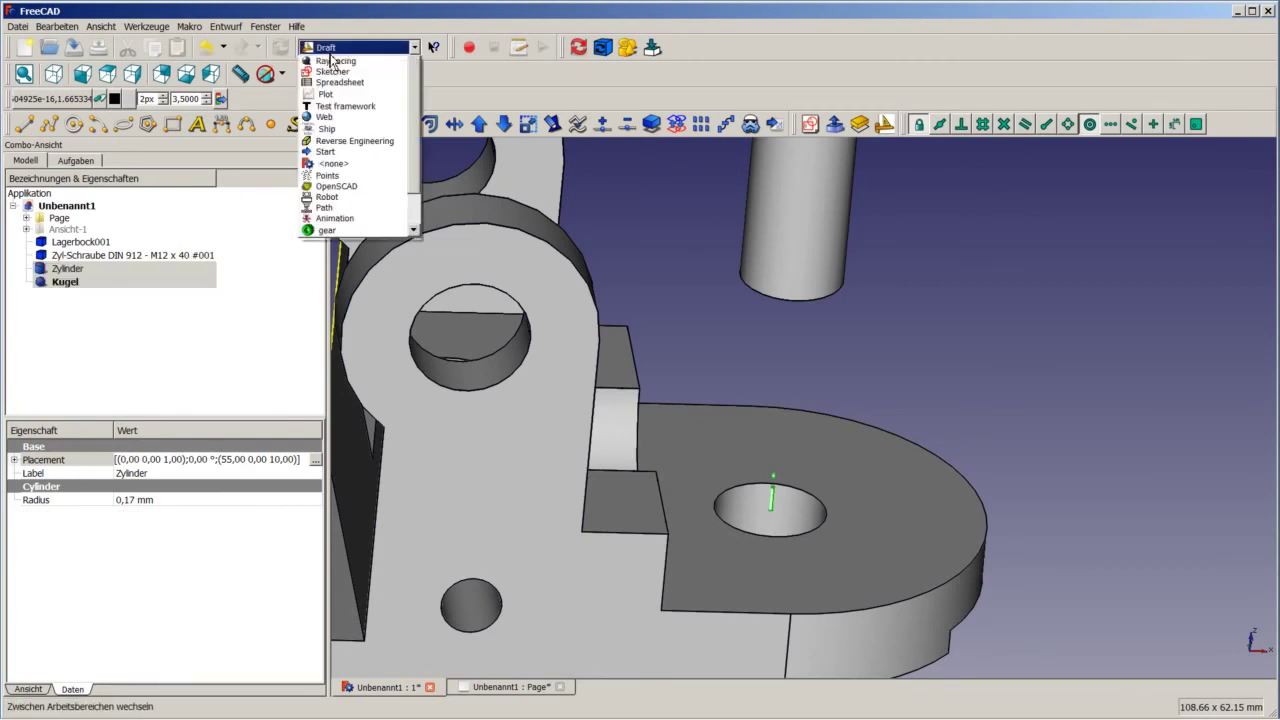
pyautogui.click(324, 170)
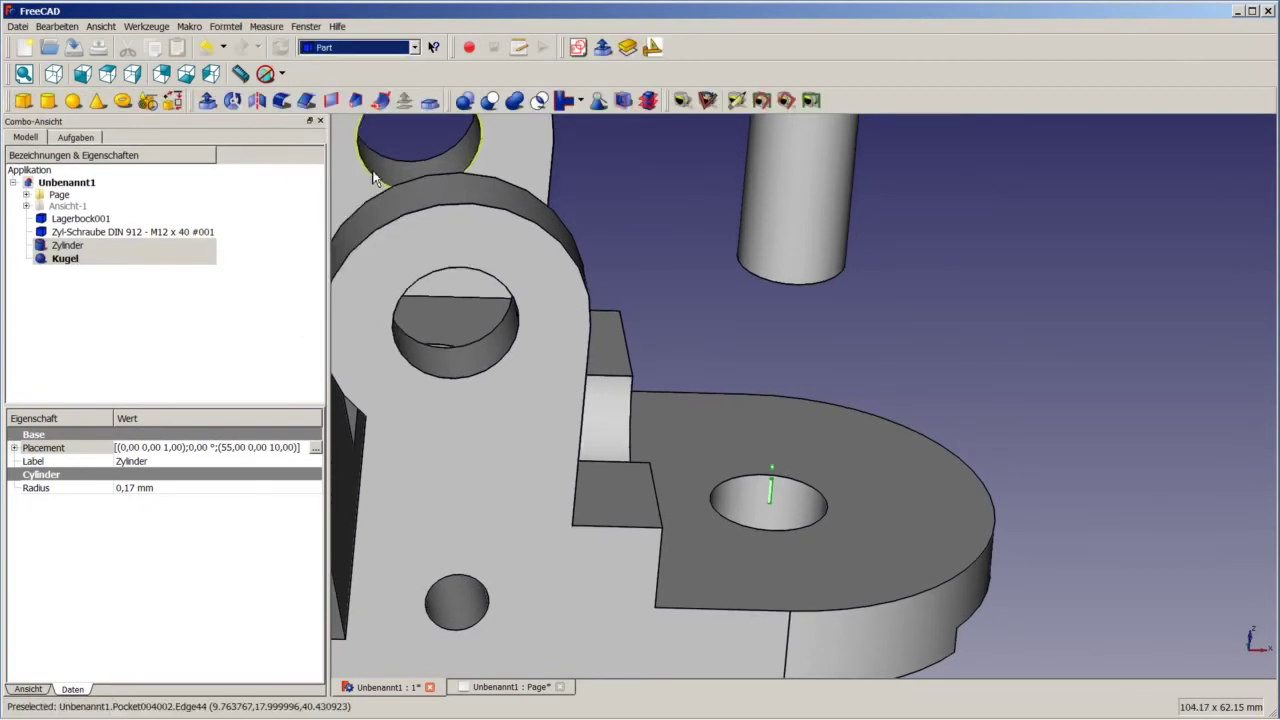
pyautogui.click(515, 104)
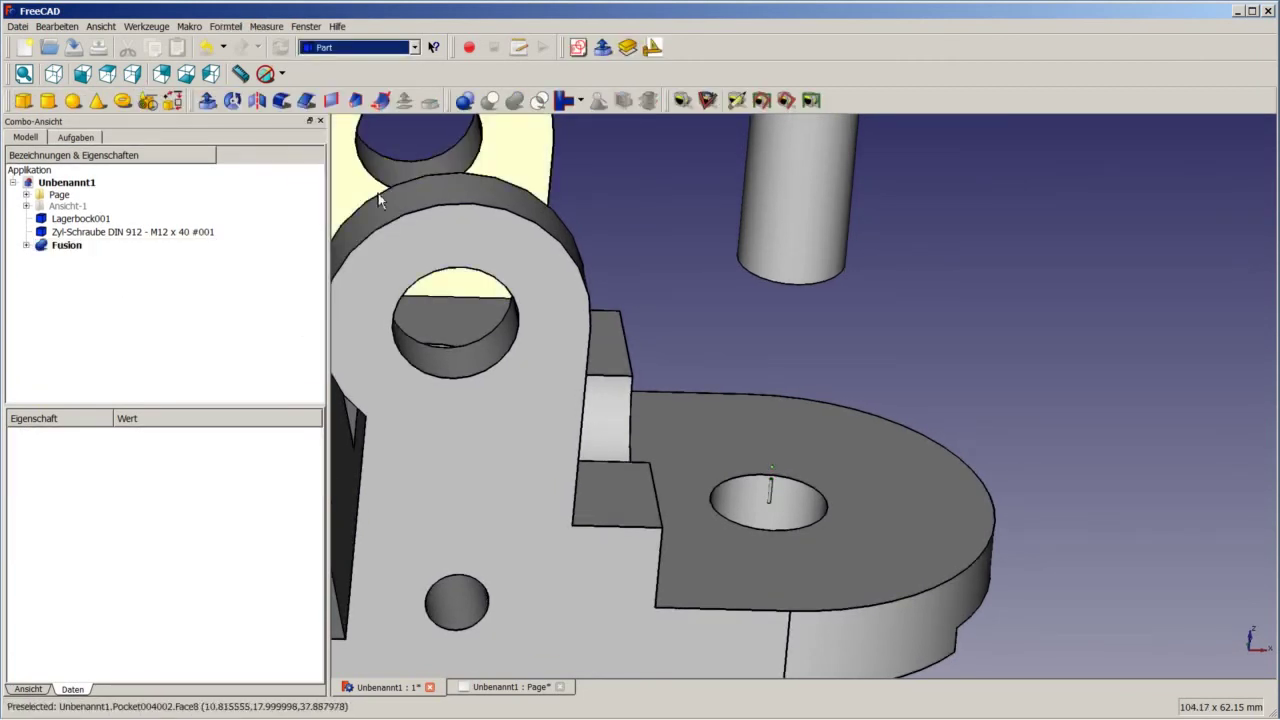
pyautogui.click(337, 48)
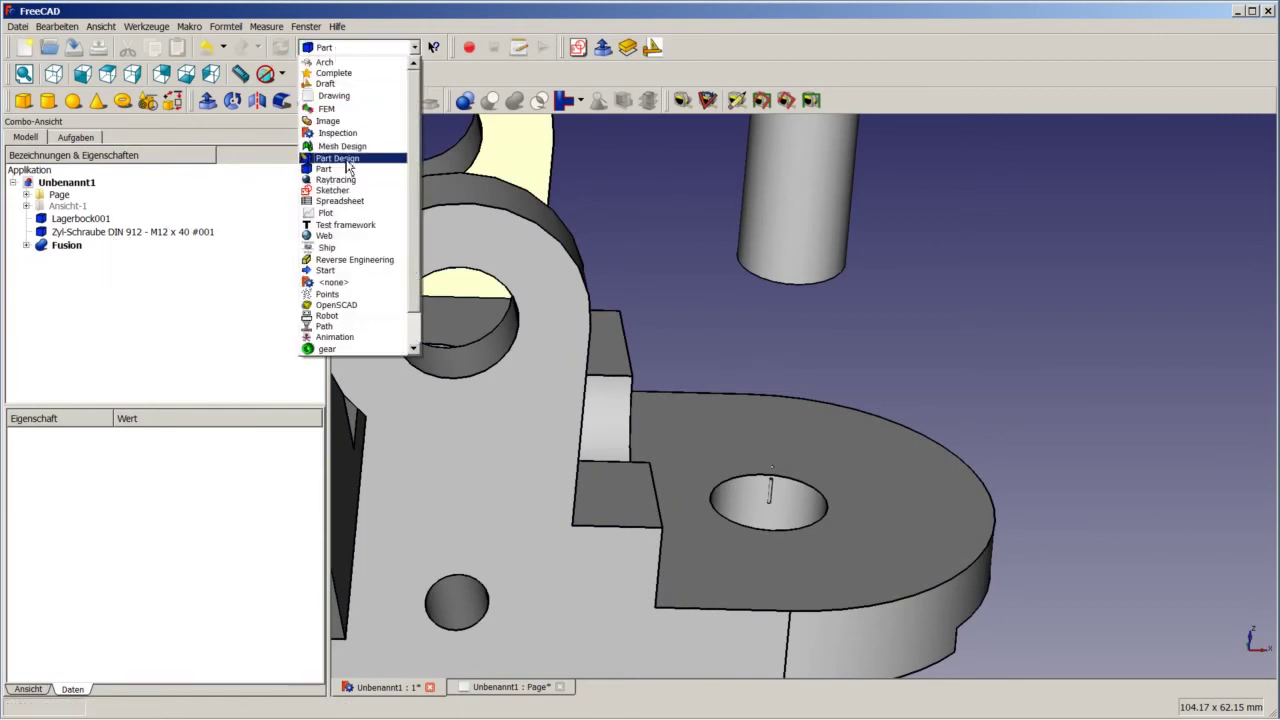
pyautogui.click(325, 83)
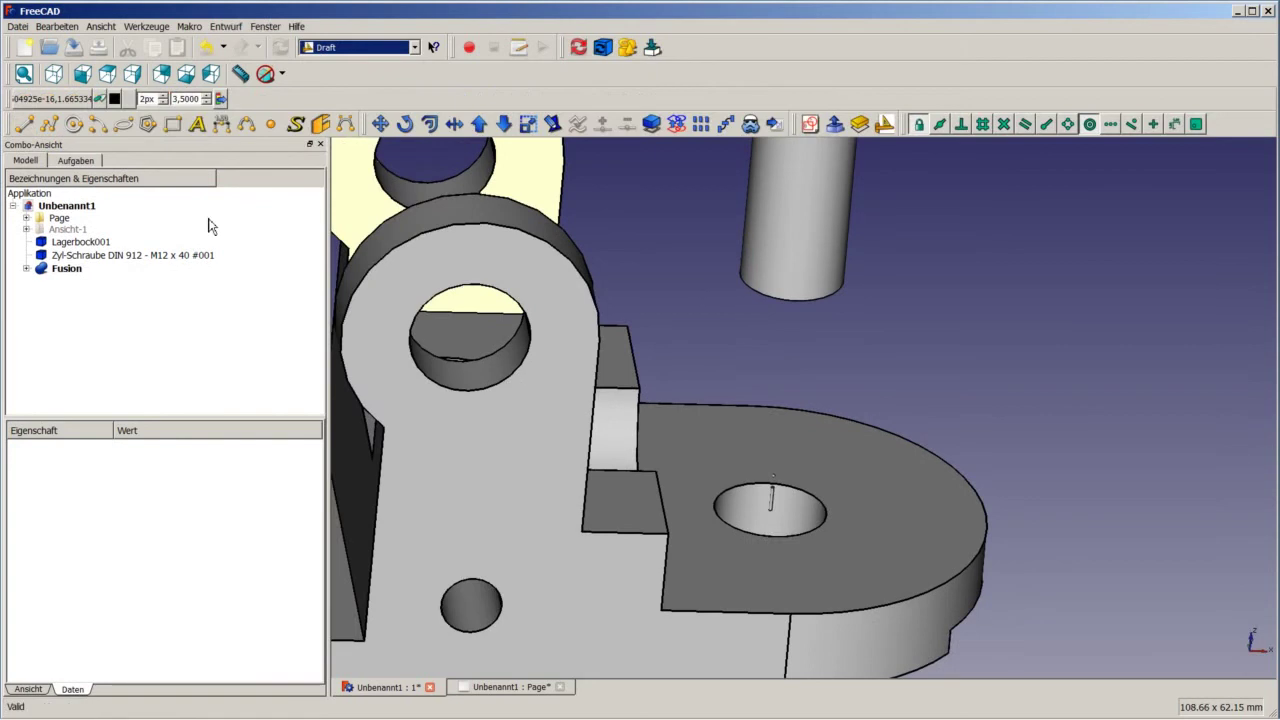
pyautogui.click(70, 269)
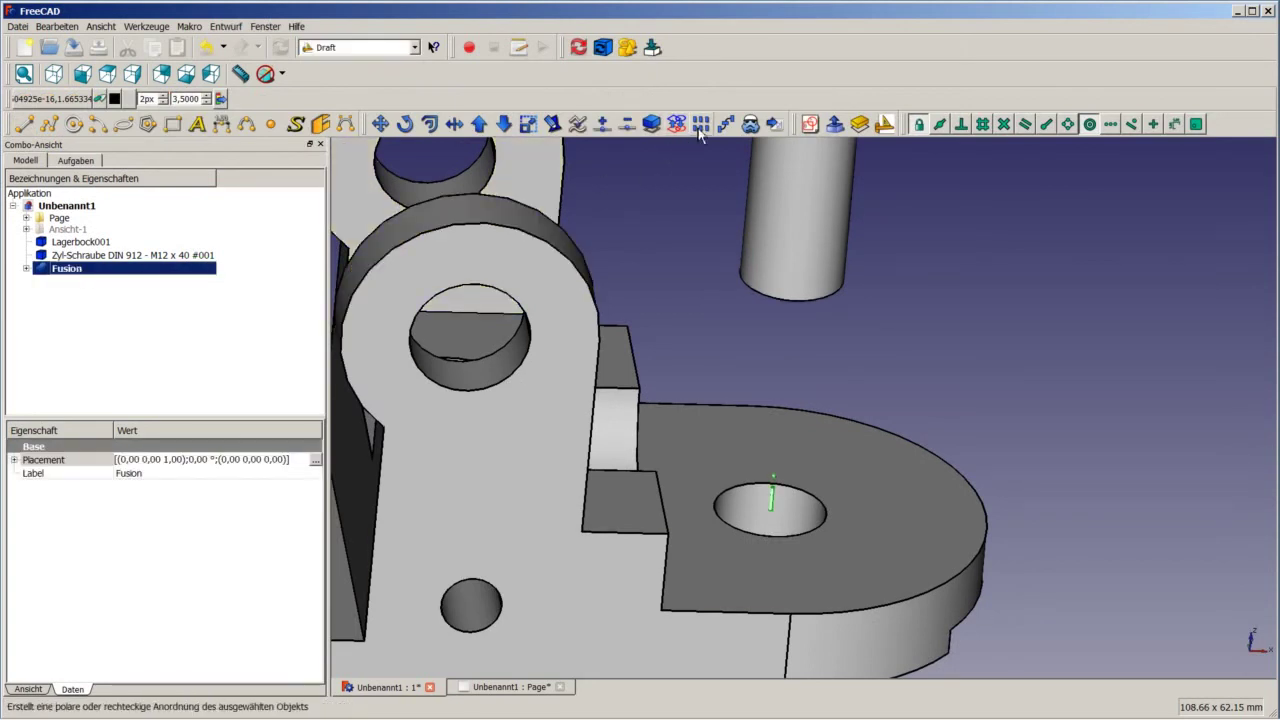
# Step: Create a Draft Array of the Fusion with 1 copy in X and Y and 8 in Z
pyautogui.click(699, 124)
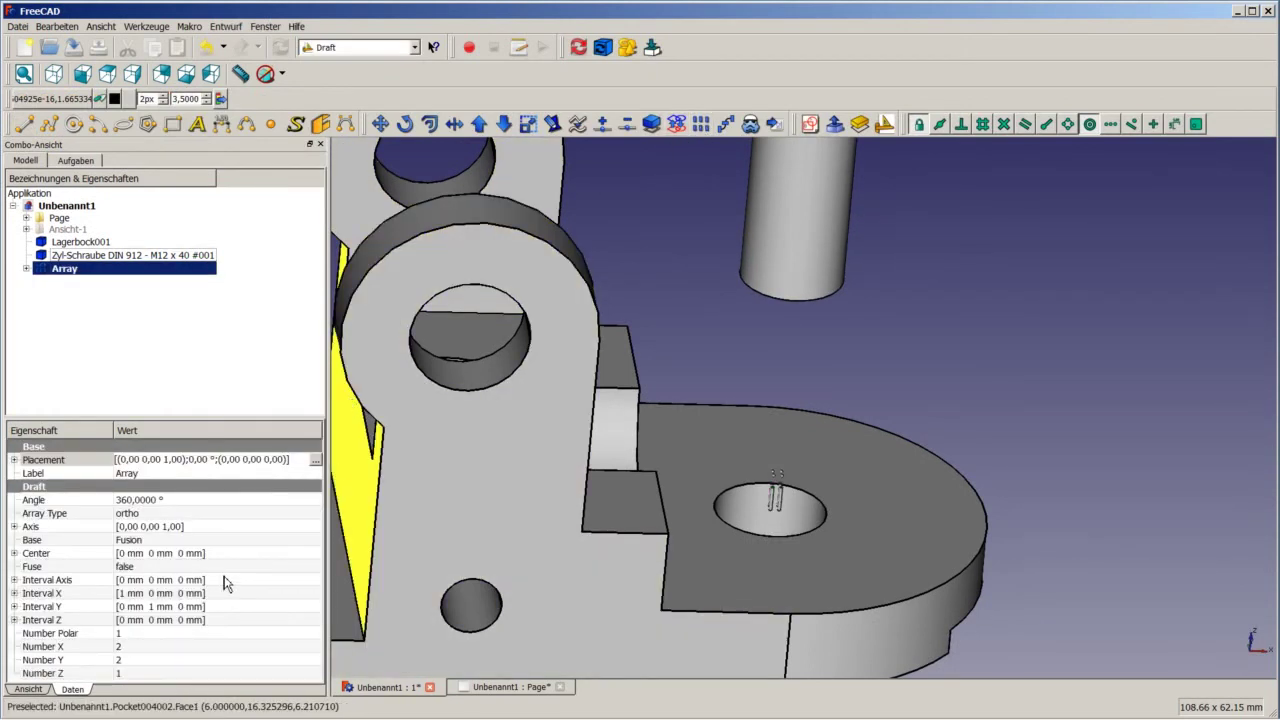
pyautogui.click(141, 646)
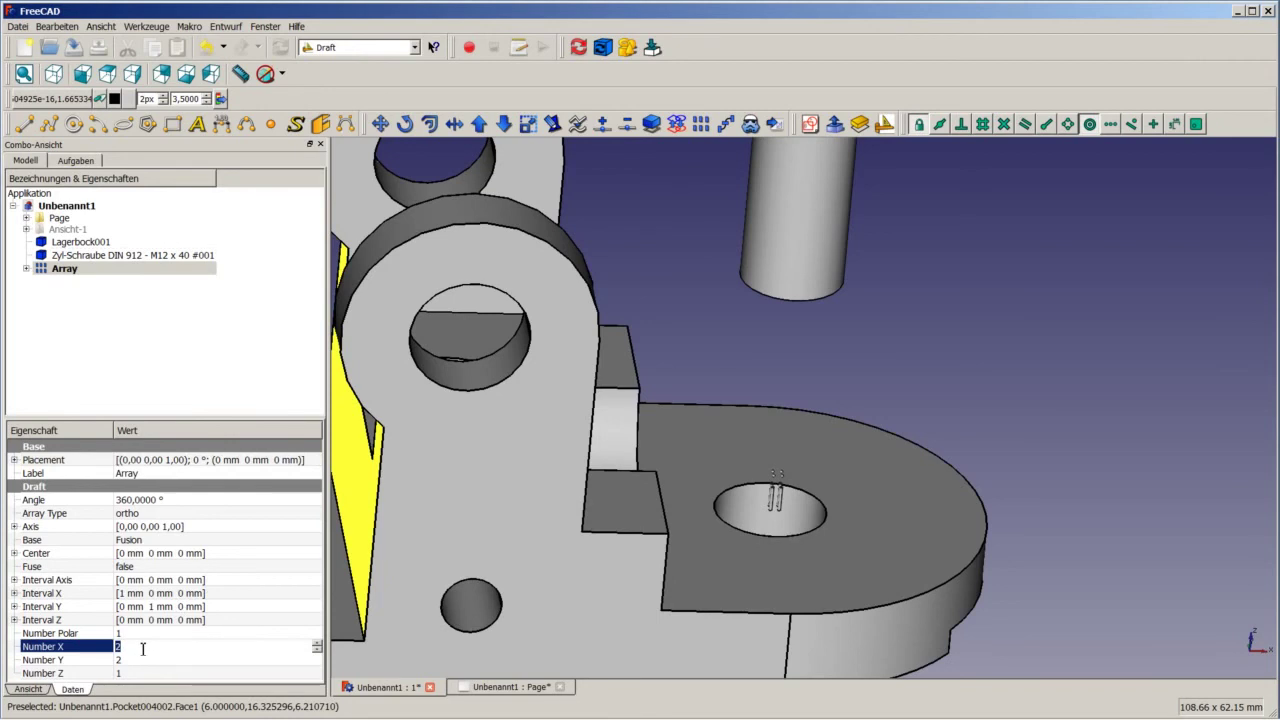
pyautogui.write('3')
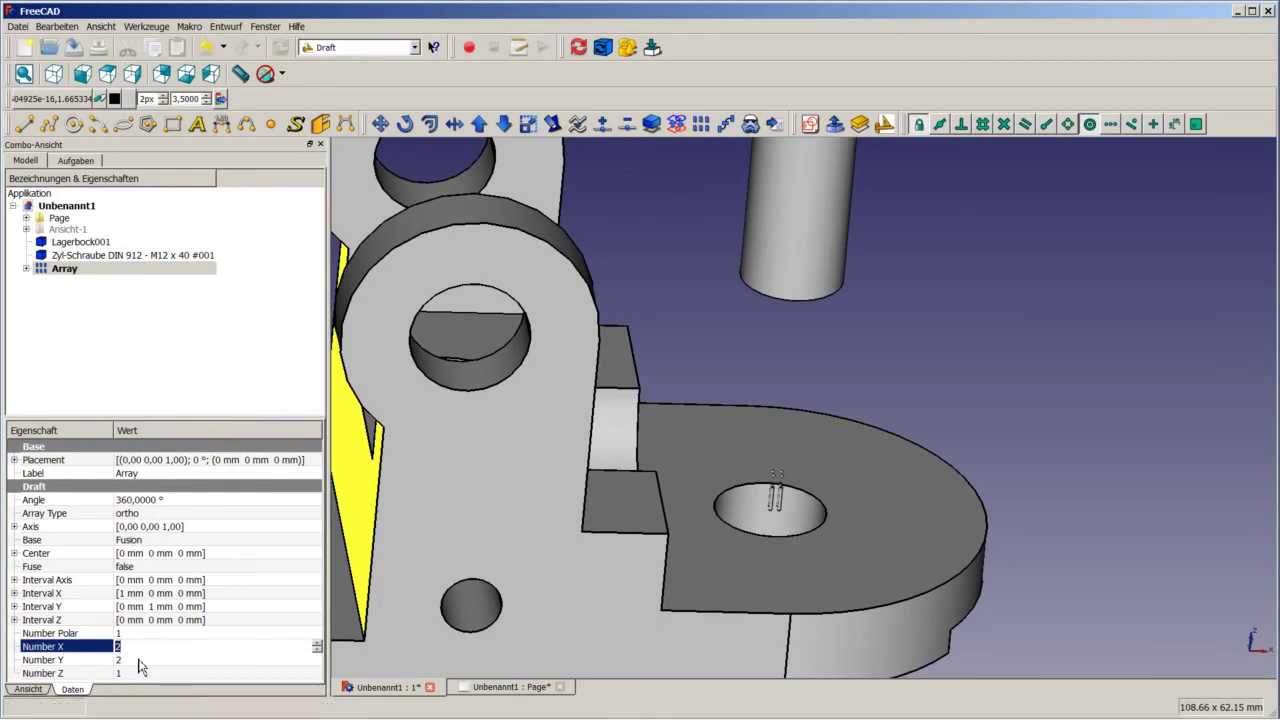
pyautogui.write('1')
pyautogui.click(140, 661)
pyautogui.write('1')
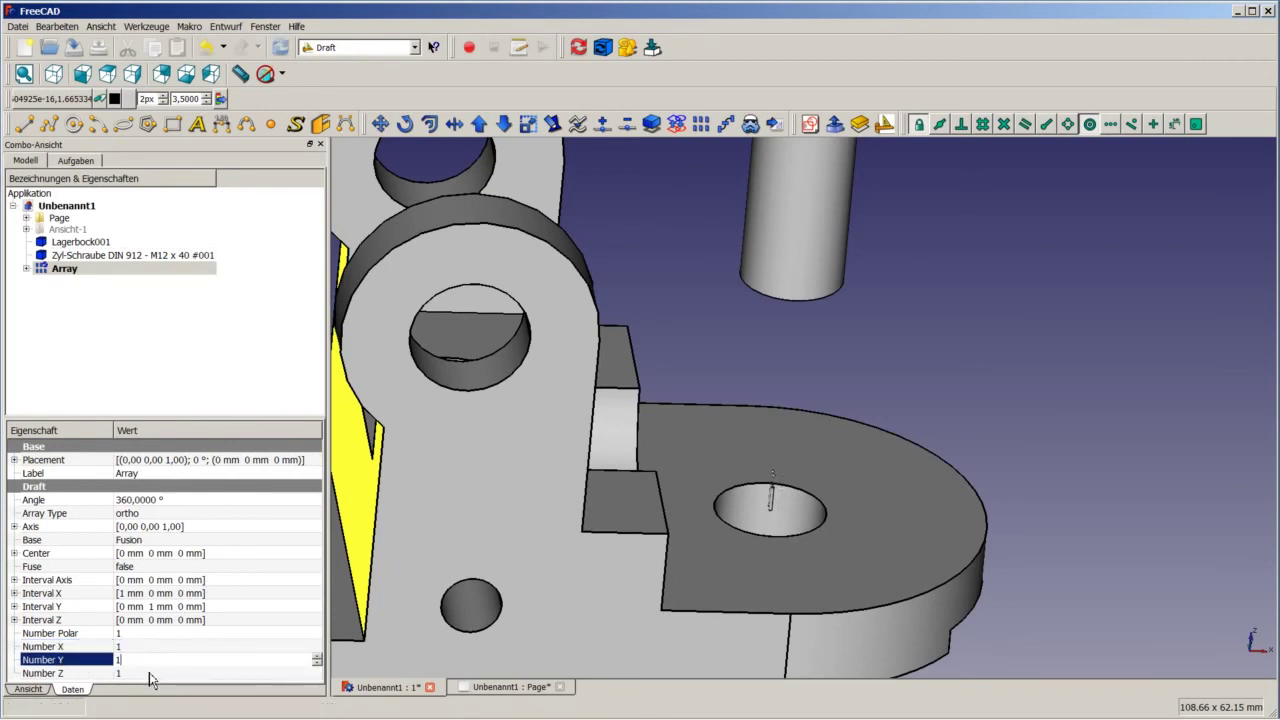
pyautogui.click(139, 675)
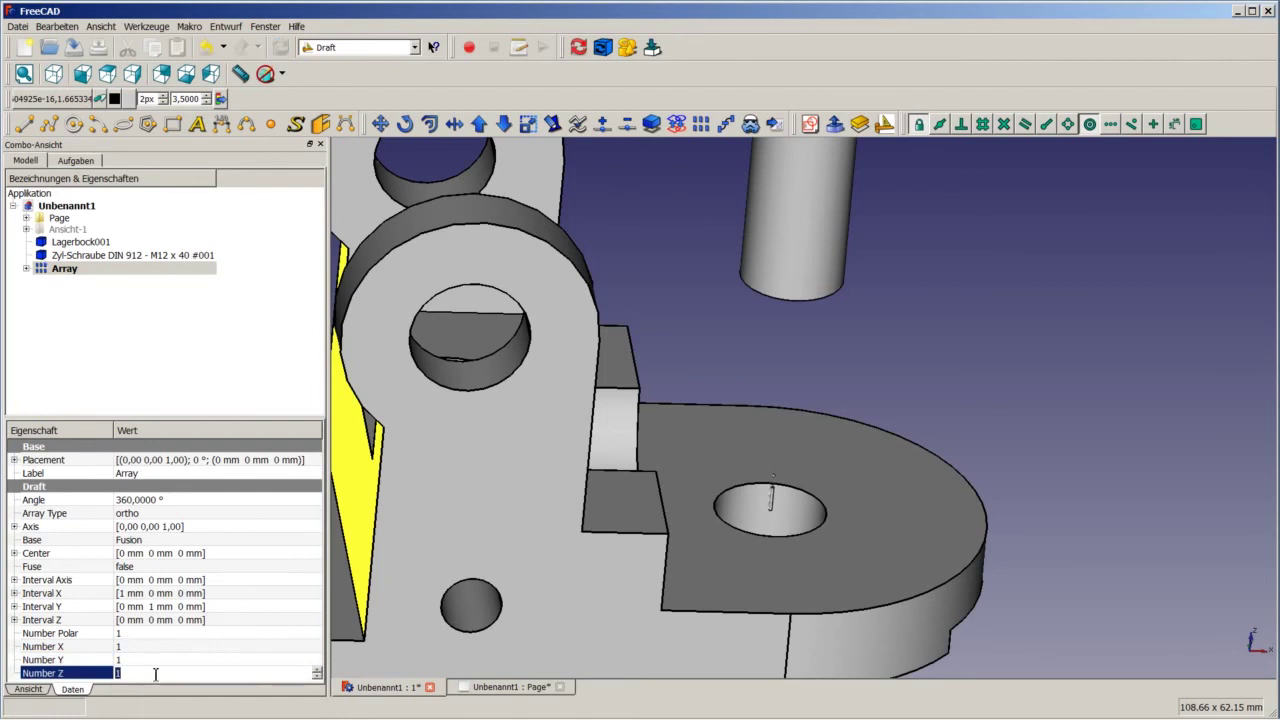
pyautogui.write('8')
# Step: Space the Array's copies 6.2 mm apart along Z
pyautogui.click(15, 621)
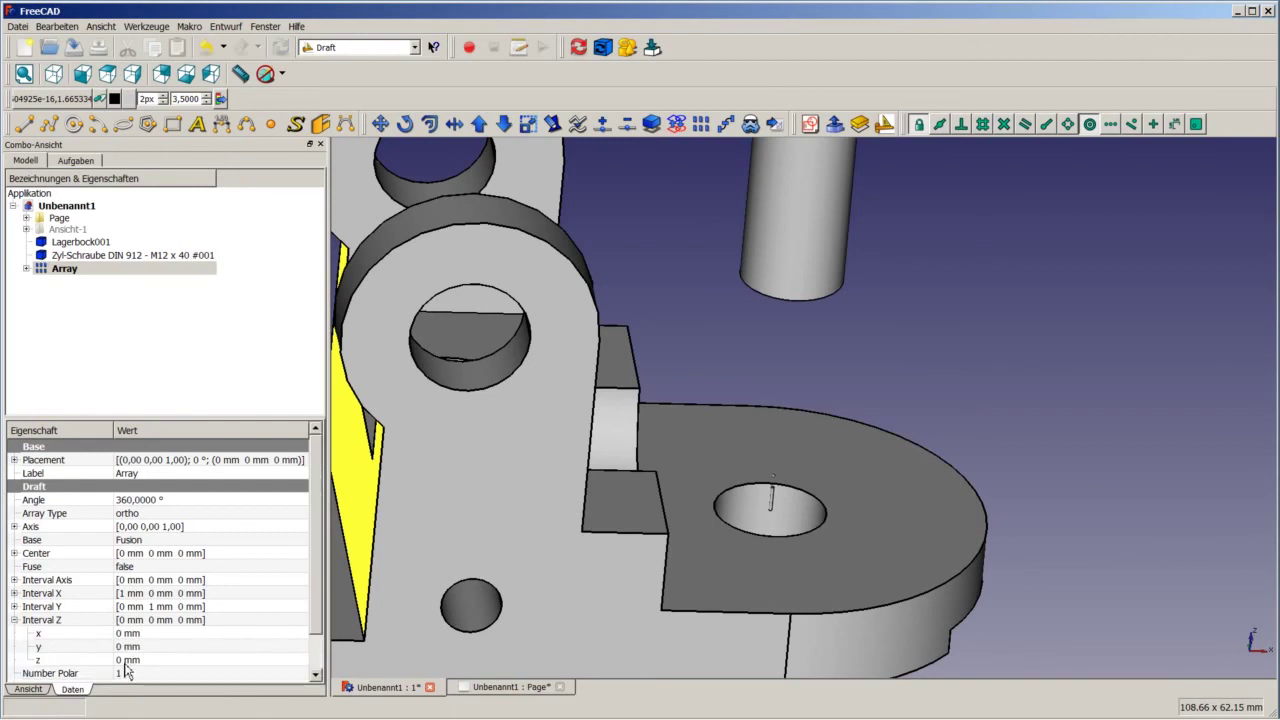
pyautogui.click(126, 661)
pyautogui.write('6,2')
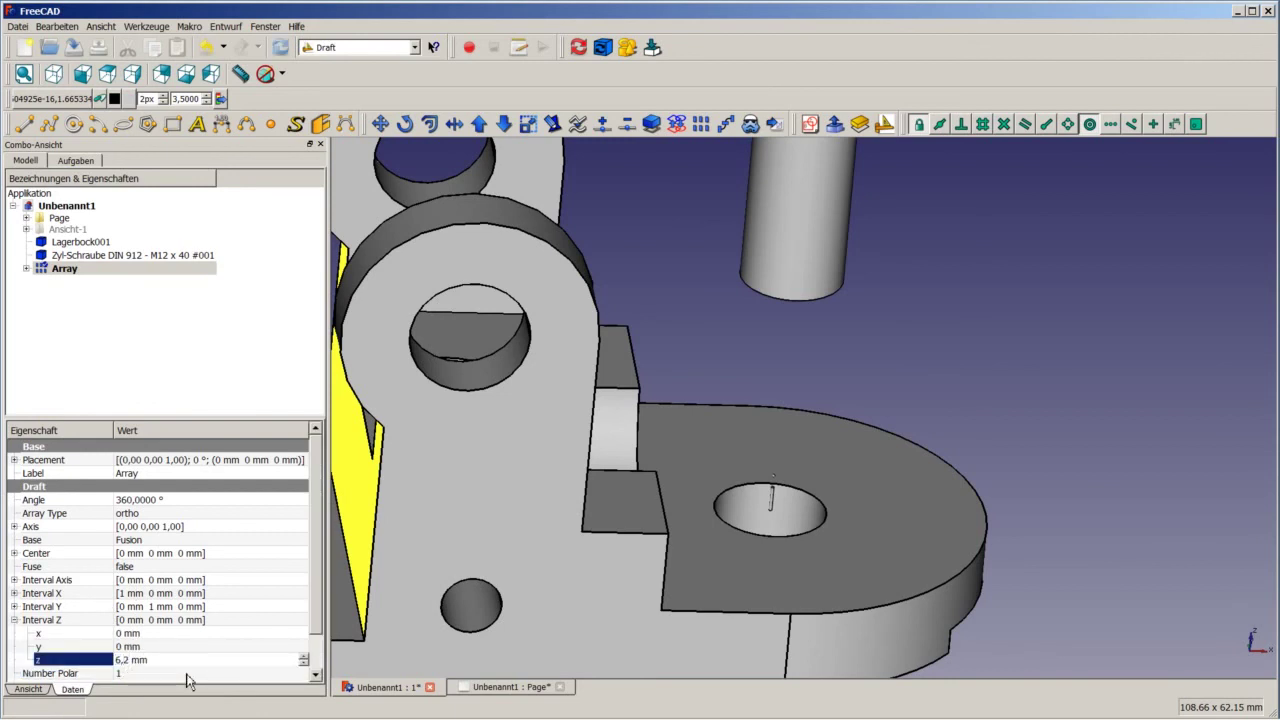
pyautogui.press('Return')
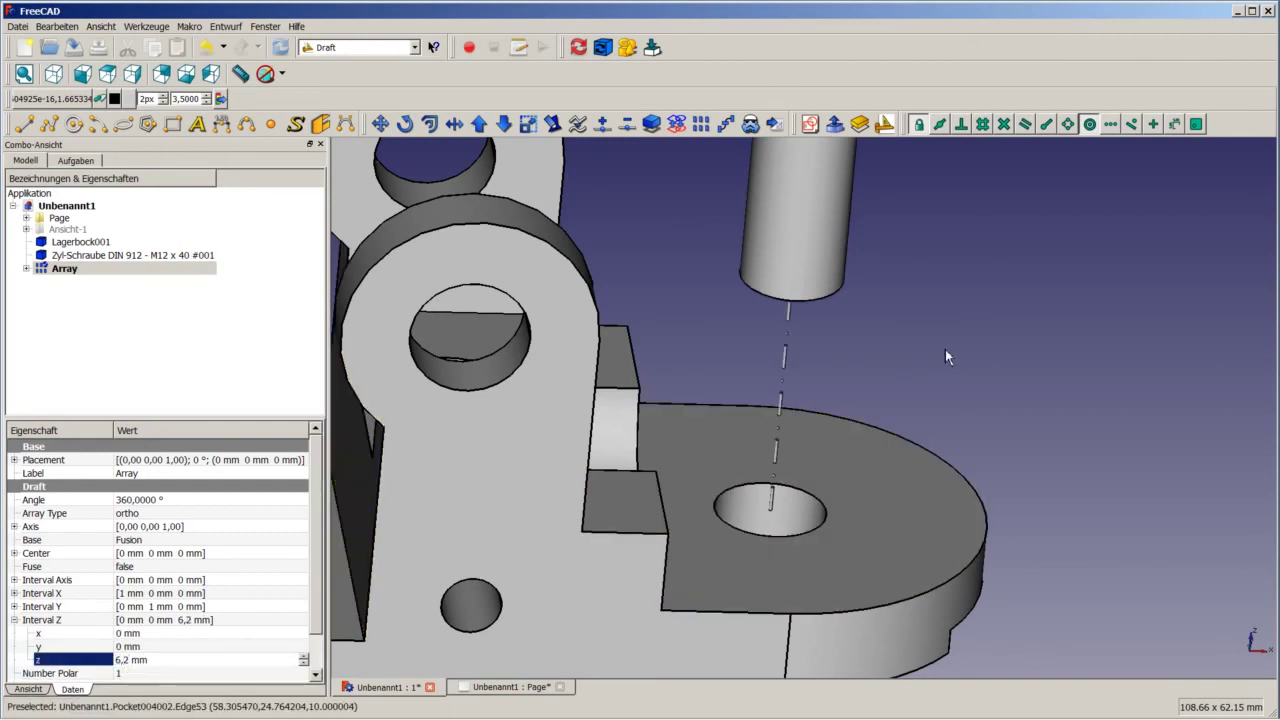
pyautogui.click(945, 349)
pyautogui.moveTo(918, 365)
pyautogui.mouseDown(button='middle')
pyautogui.moveTo(889, 294)
pyautogui.moveTo(860, 320)
pyautogui.moveTo(871, 340)
pyautogui.moveTo(860, 360)
pyautogui.mouseUp(button='middle')
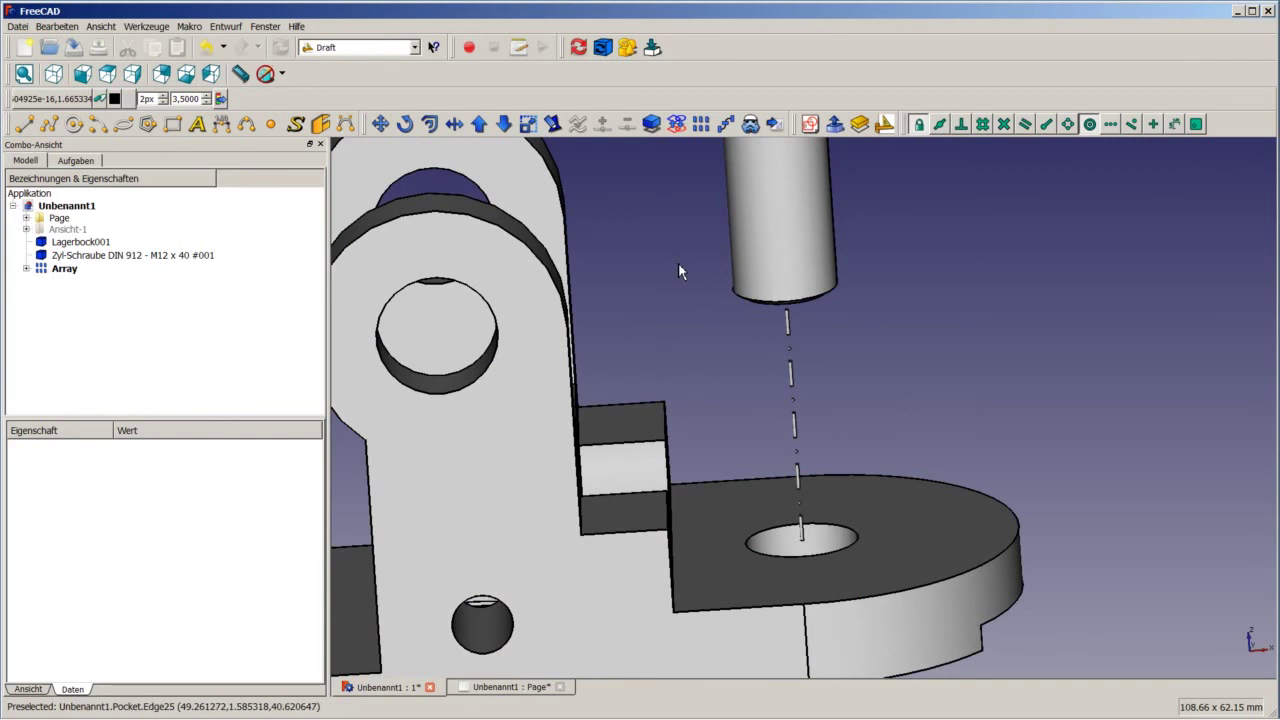
# Step: Combine Lagerbock001, Zyl-Schraube and Array into a Compound with Part's Erzeuge Verbund
pyautogui.click(88, 246)
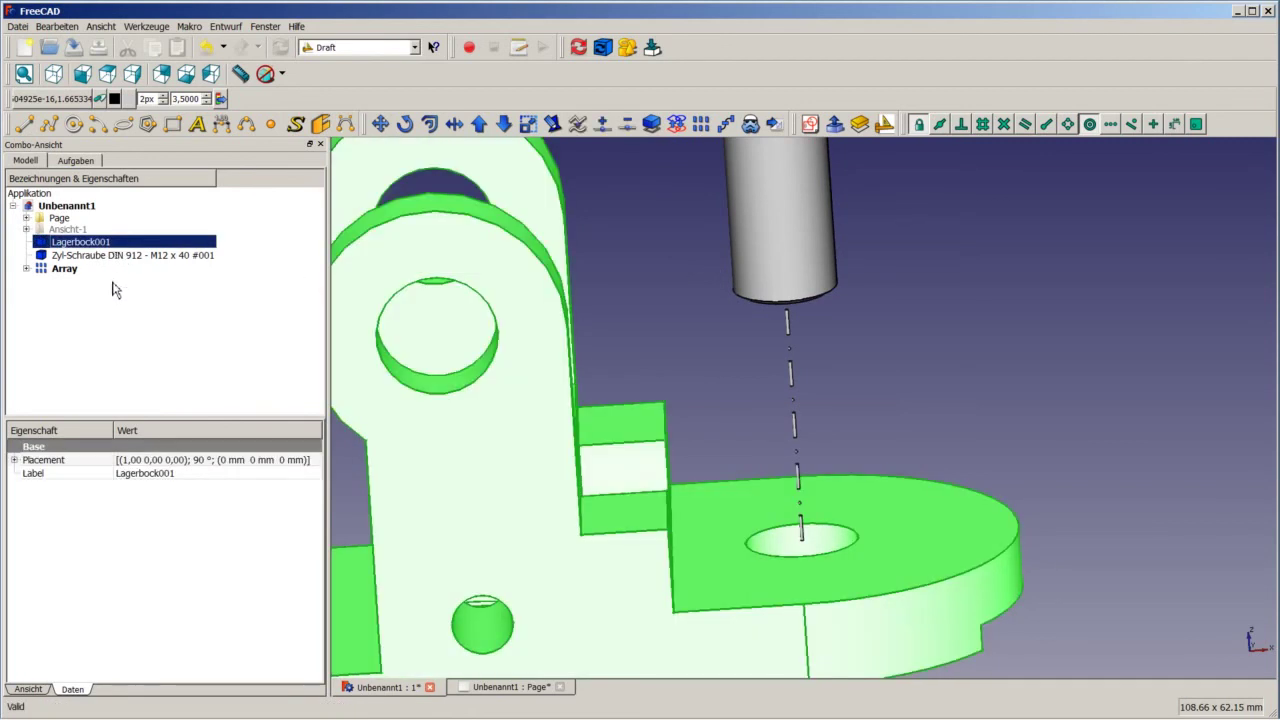
pyautogui.keyDown('shift'); pyautogui.click(75, 271); pyautogui.keyUp('shift')
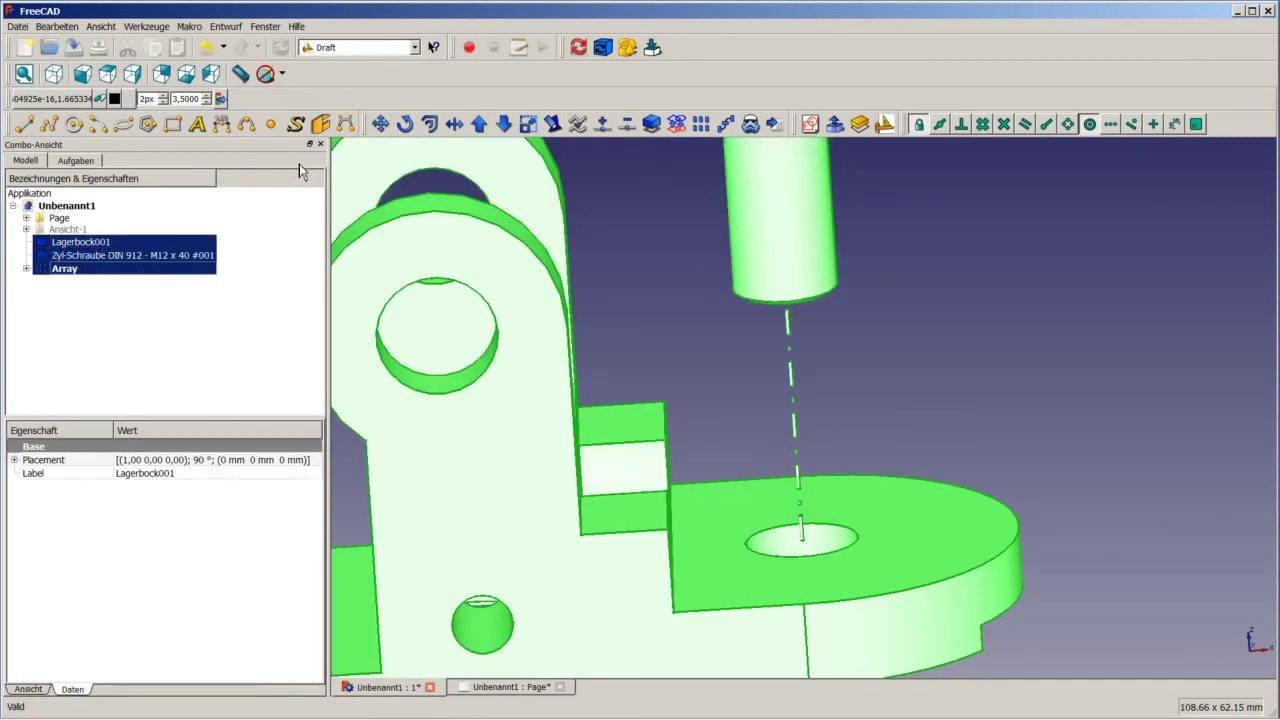
pyautogui.scroll(-3, 508, 213)
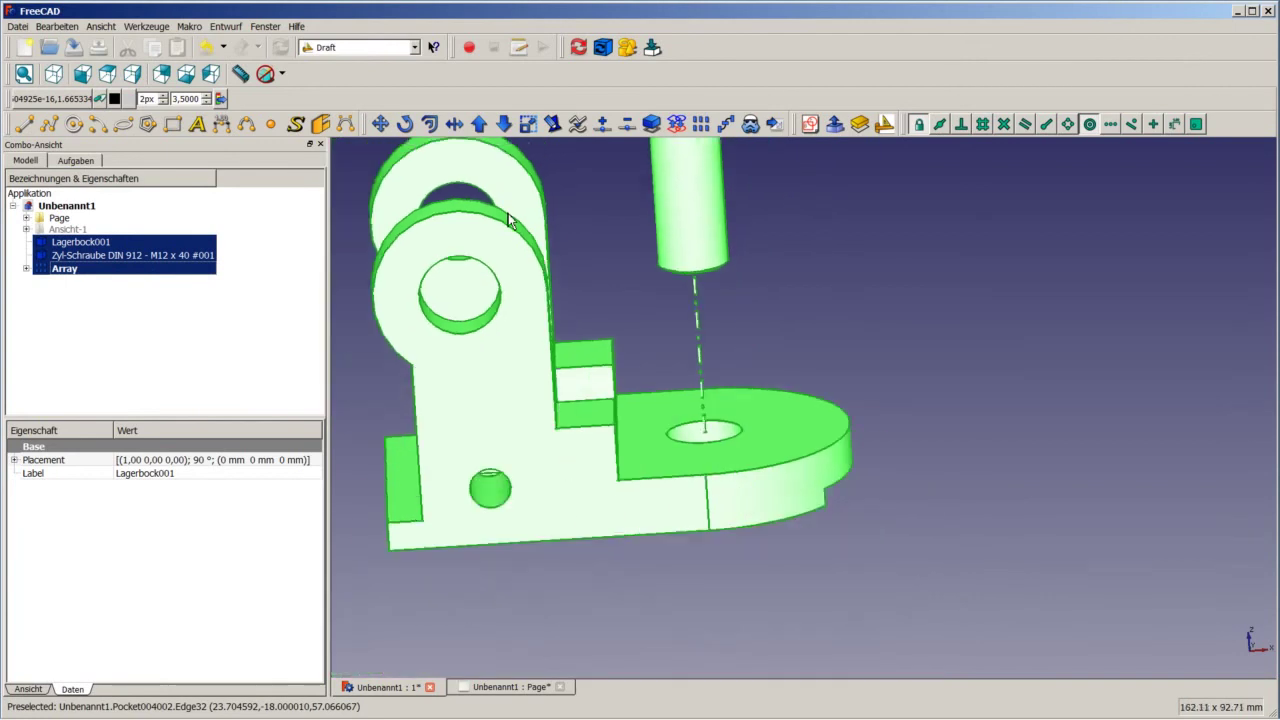
pyautogui.scroll(-2, 430, 160)
pyautogui.scroll(1, 417, 144)
pyautogui.scroll(2, 403, 150)
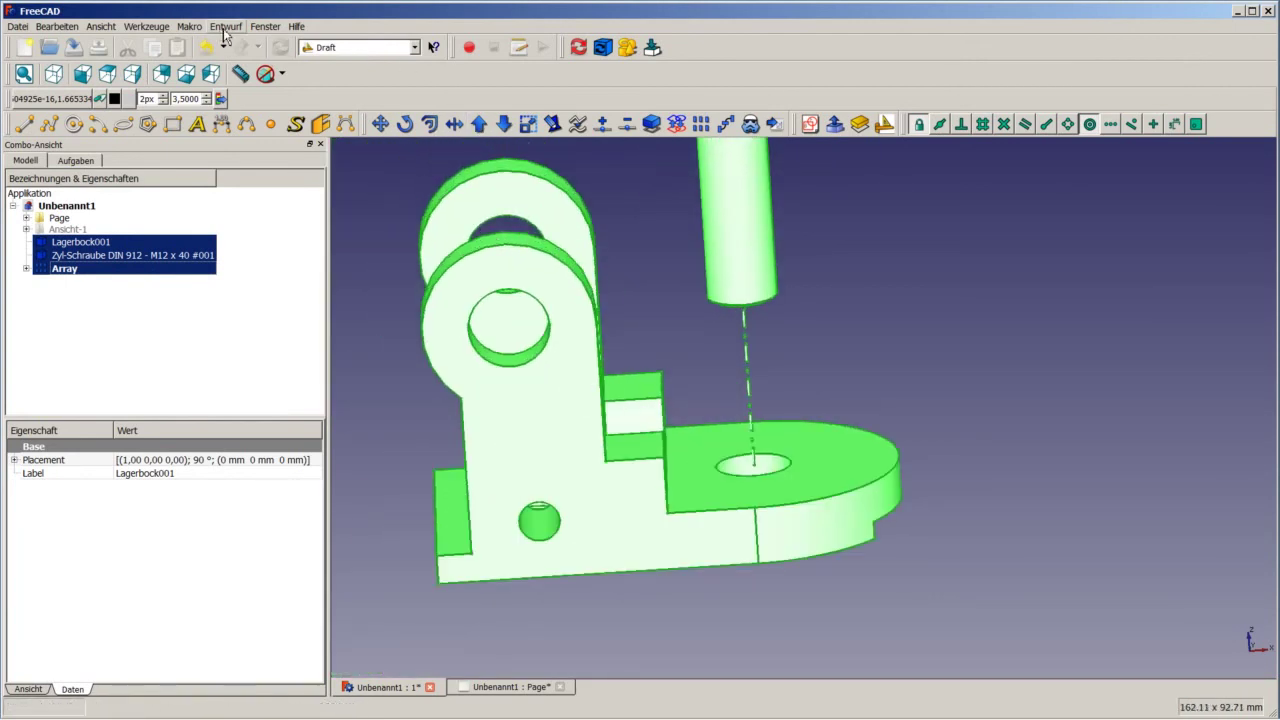
pyautogui.click(370, 48)
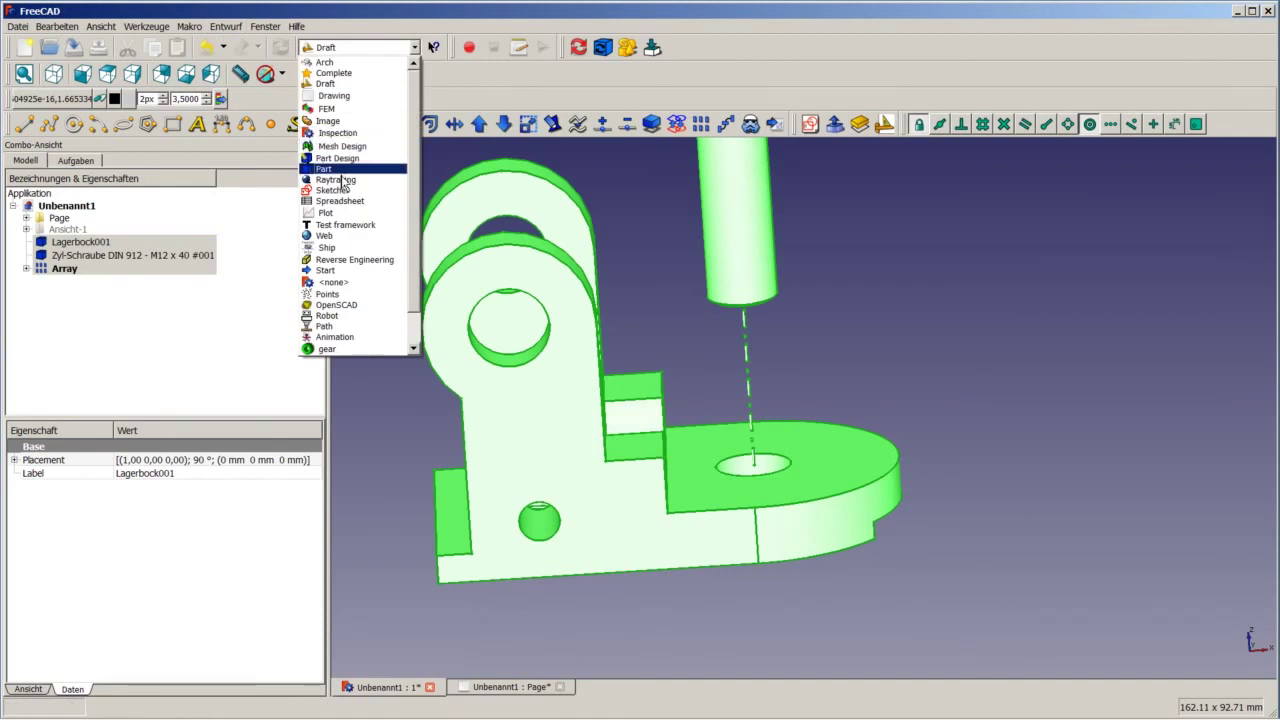
pyautogui.click(341, 172)
pyautogui.click(226, 26)
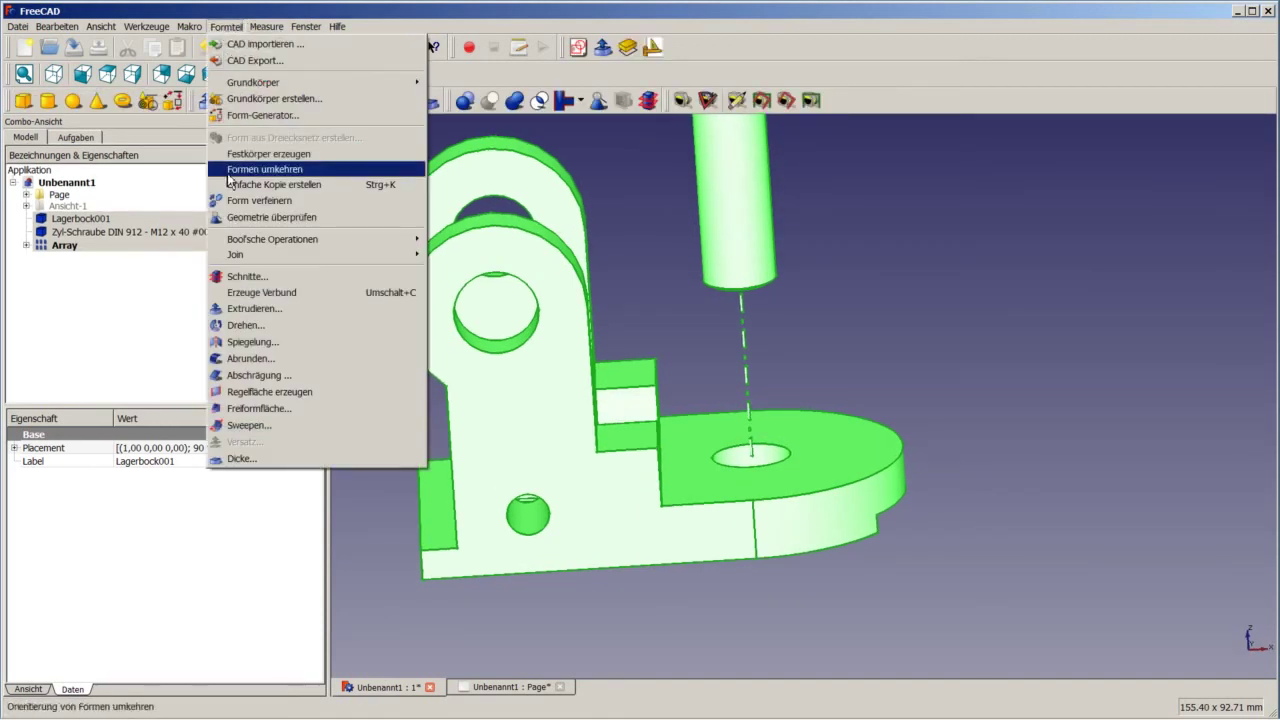
pyautogui.click(278, 300)
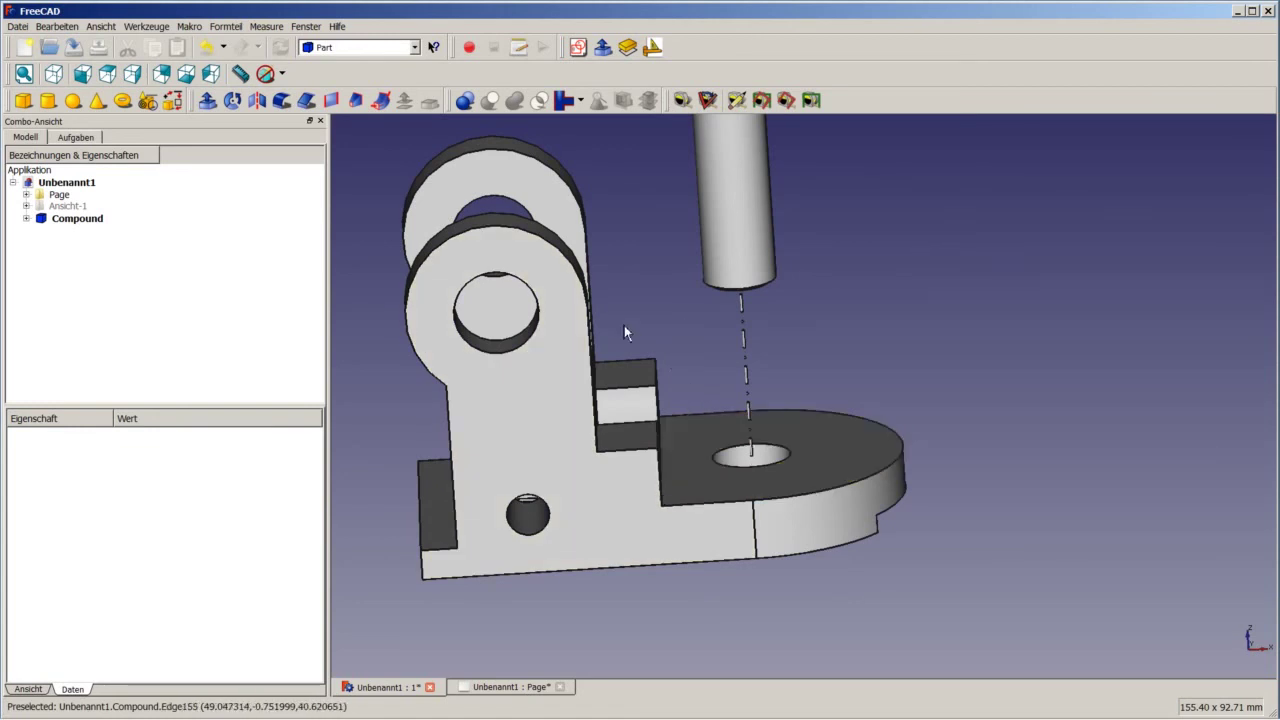
pyautogui.moveTo(834, 369); pyautogui.dragTo(592, 238, button='middle')
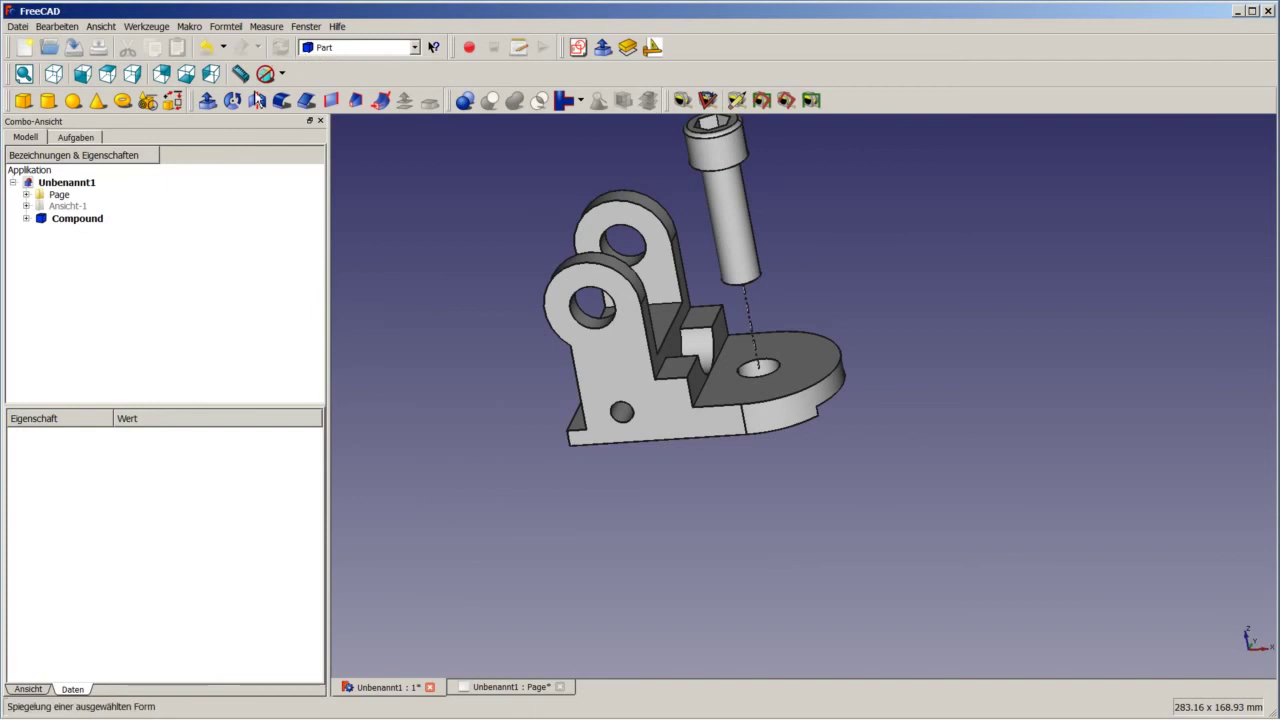
pyautogui.click(397, 50)
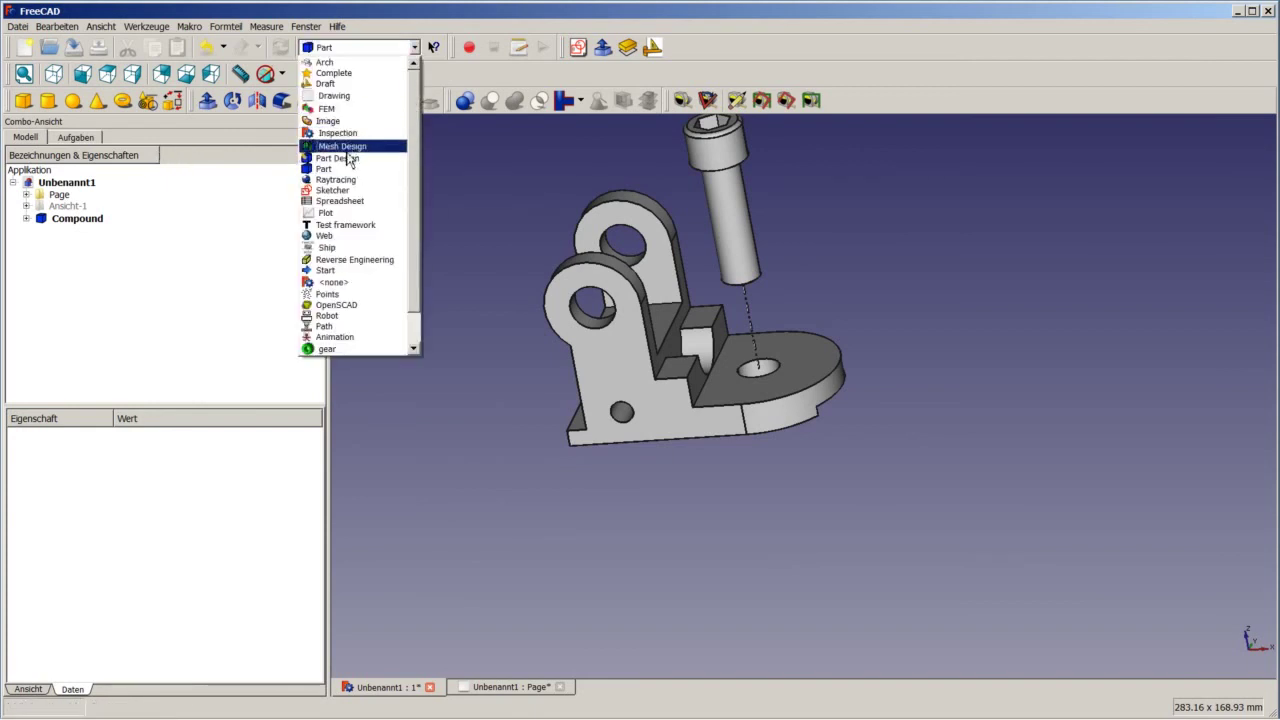
# Step: In the Drawing workbench, insert a view of the Compound into Page and display the sheet
pyautogui.click(340, 95)
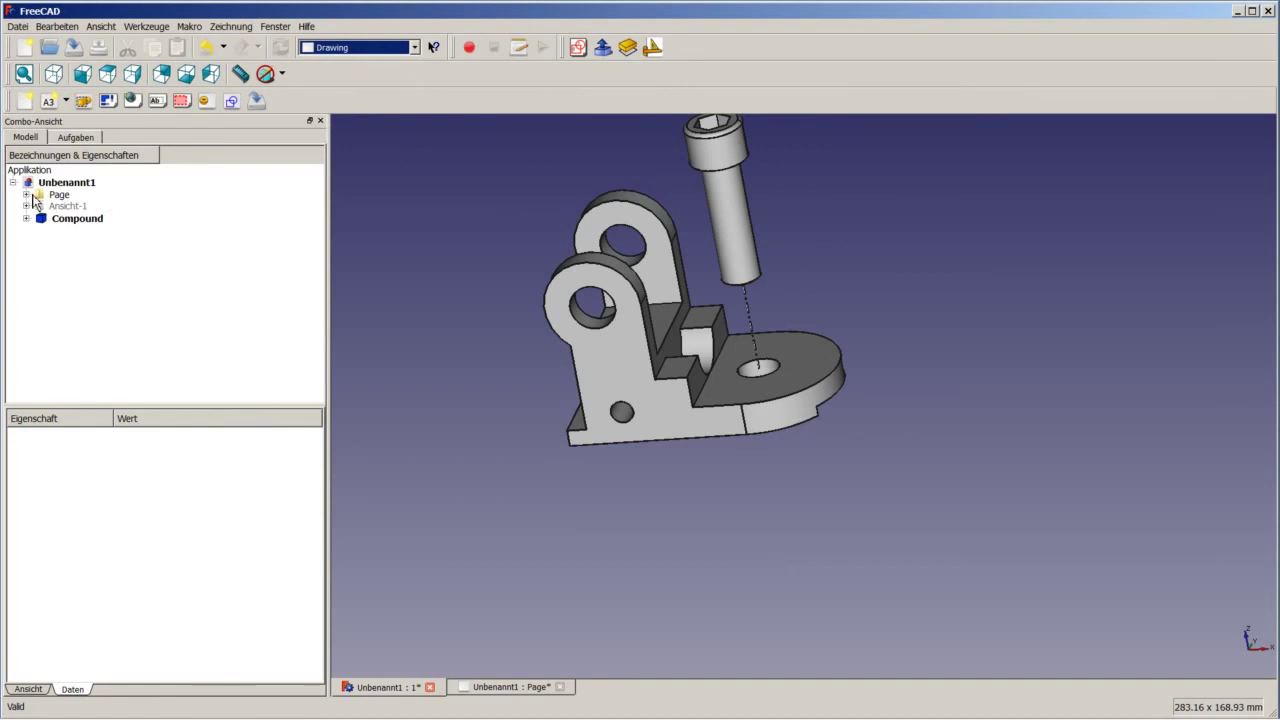
pyautogui.click(53, 224)
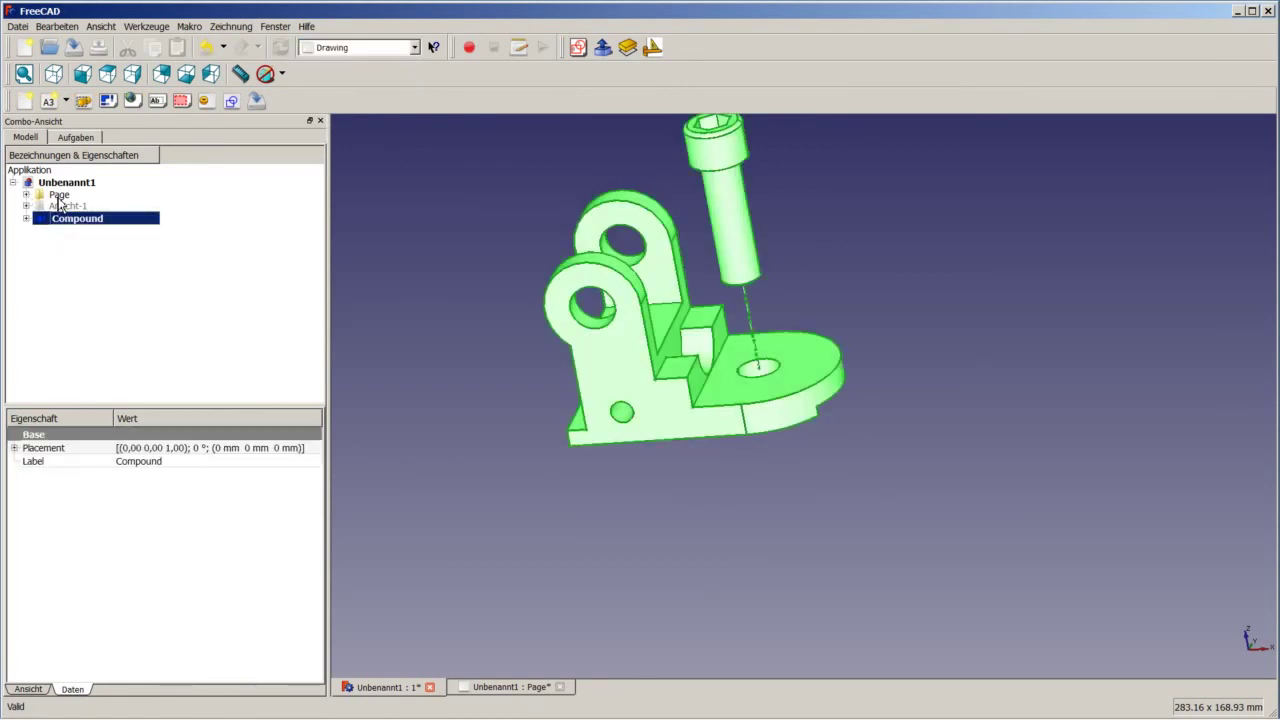
pyautogui.keyDown('ctrl'); pyautogui.click(58, 196); pyautogui.keyUp('ctrl')
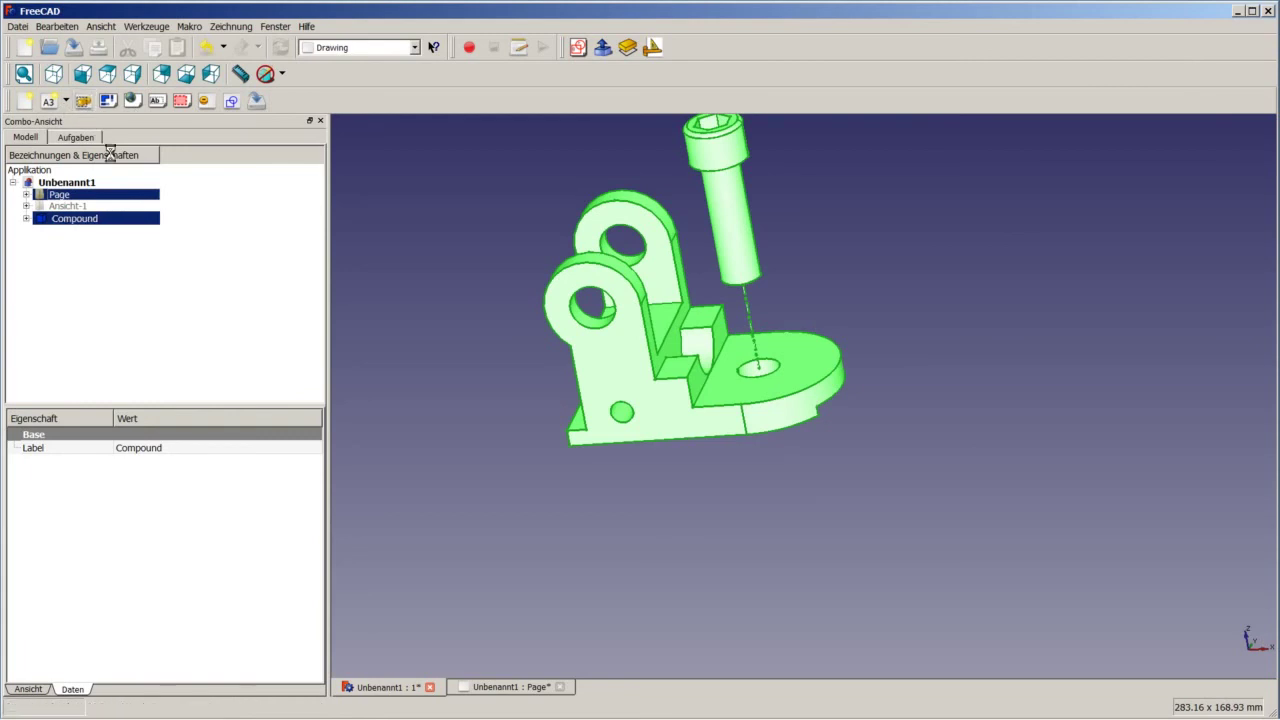
pyautogui.click(27, 194)
pyautogui.click(78, 261)
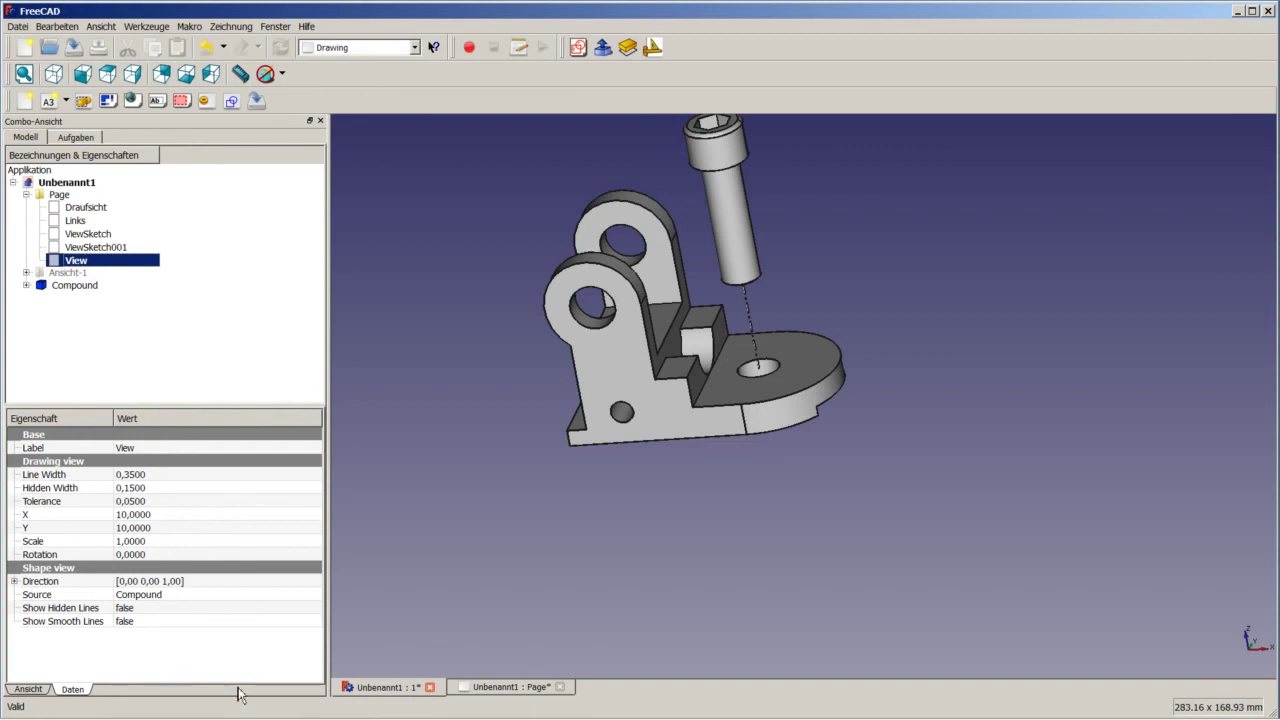
pyautogui.click(490, 688)
# Step: Set the Compound view's X to 250, Y to 100, and Scale to 1.5
pyautogui.scroll(-2, 854, 405)
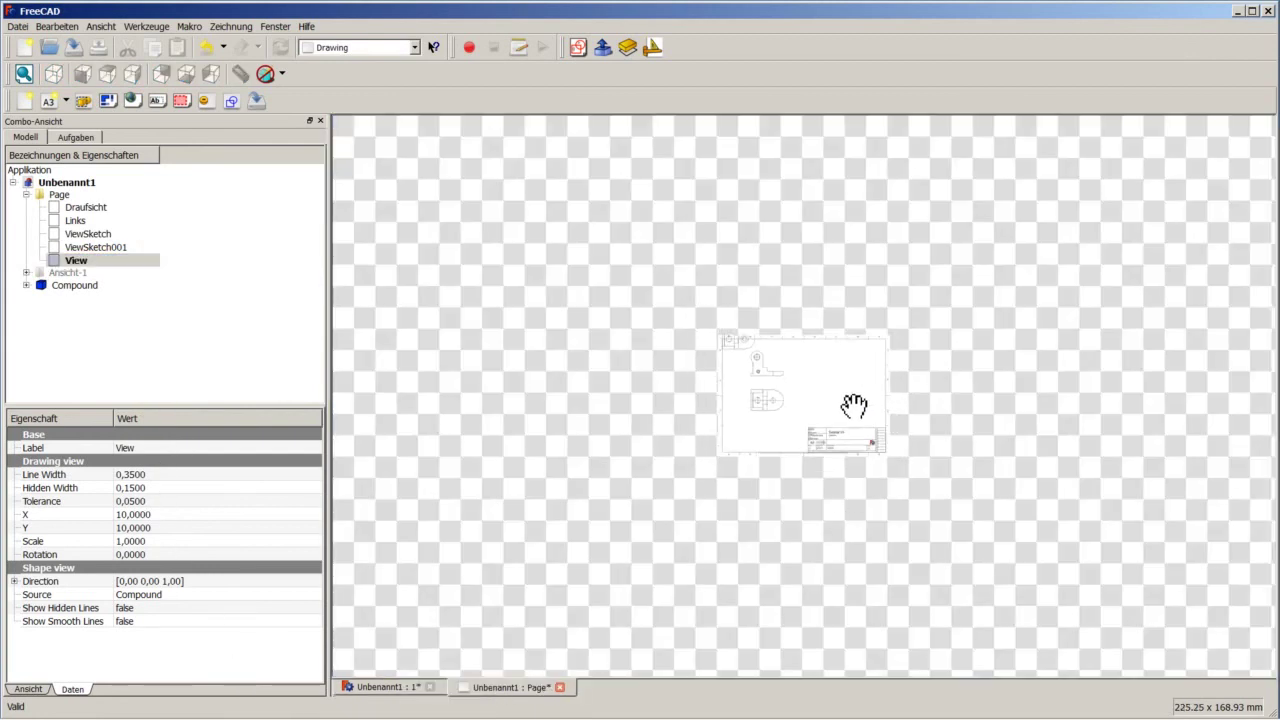
pyautogui.scroll(2, 854, 405)
pyautogui.scroll(3, 835, 388)
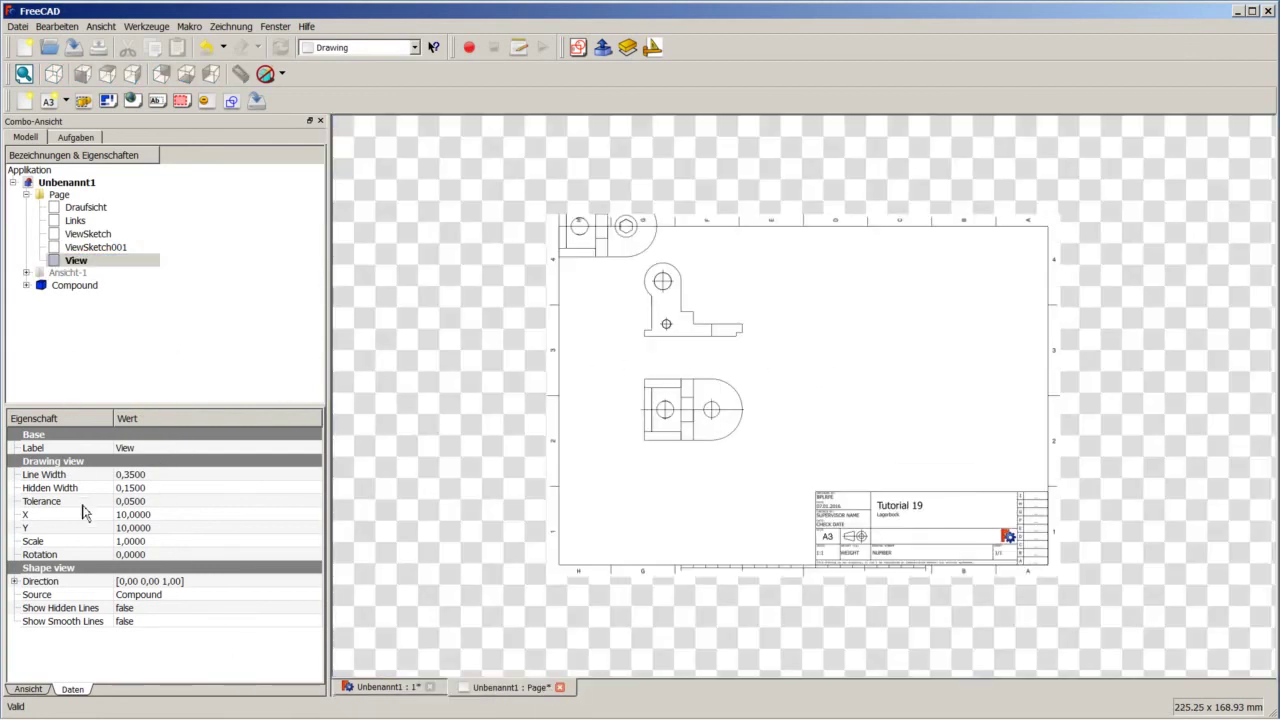
pyautogui.click(104, 515)
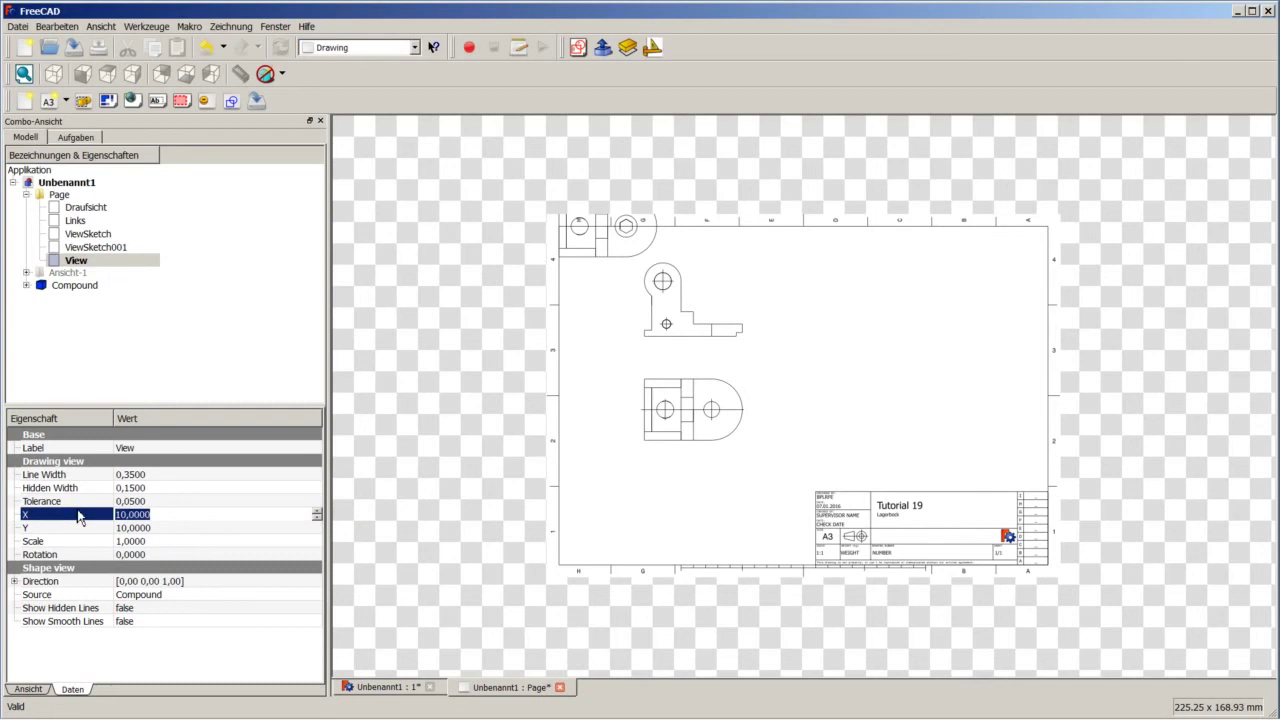
pyautogui.write('250')
pyautogui.click(168, 528)
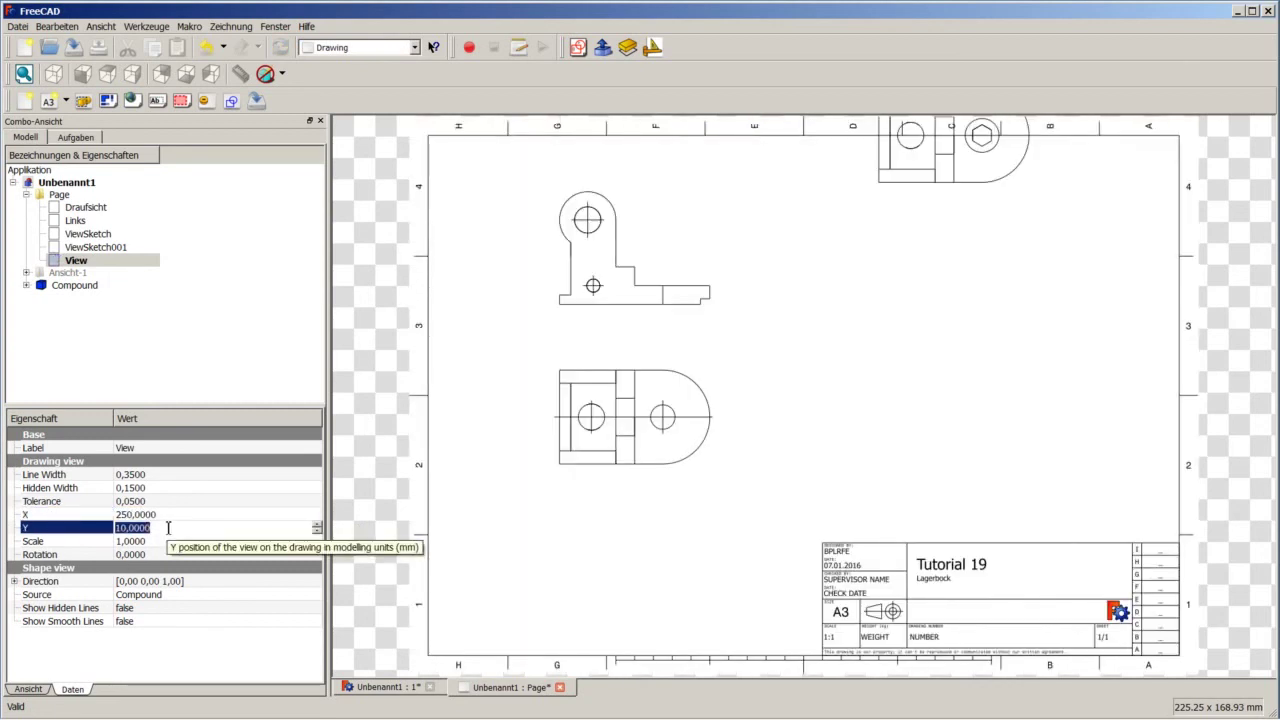
pyautogui.write('100')
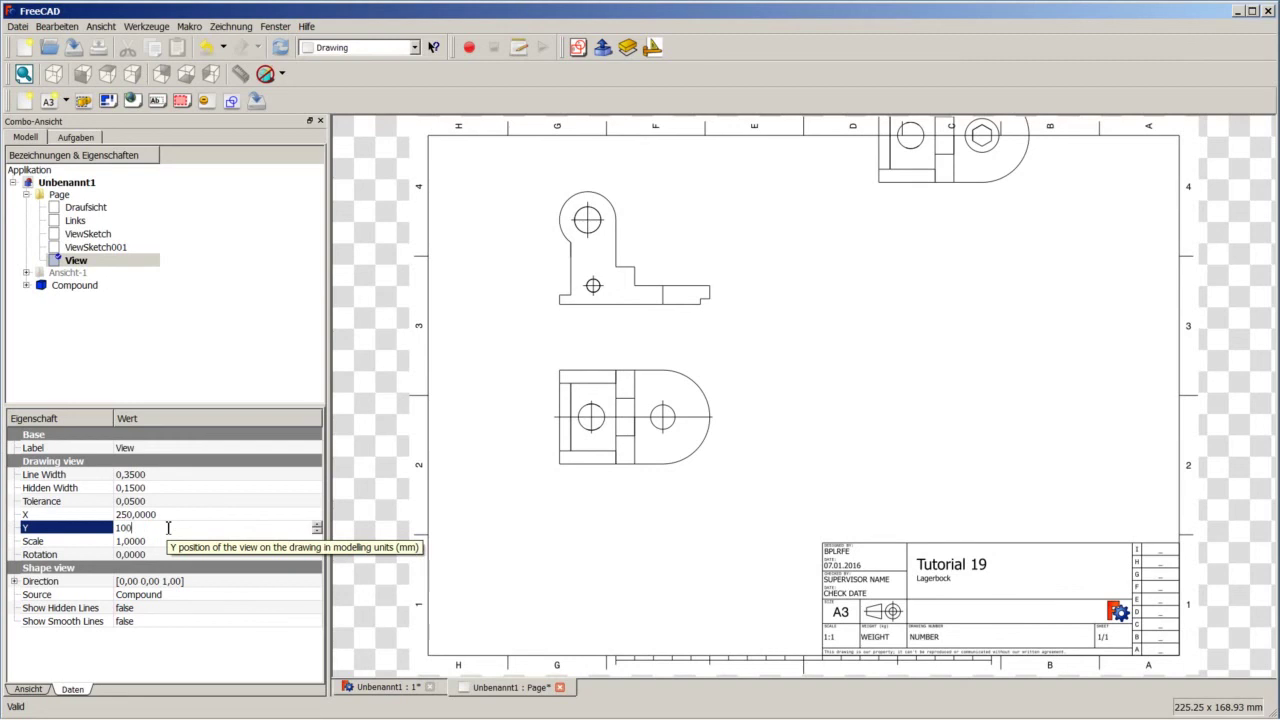
pyautogui.press('Return')
pyautogui.click(160, 541)
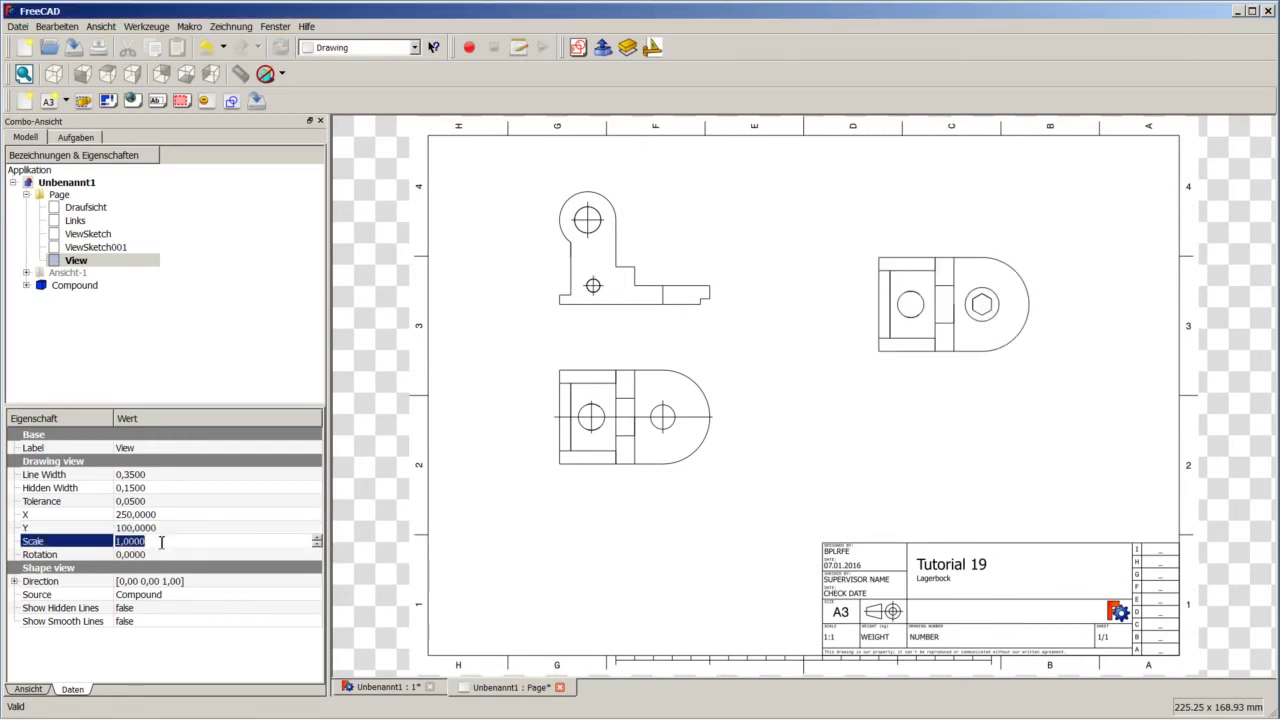
pyautogui.write('1,5')
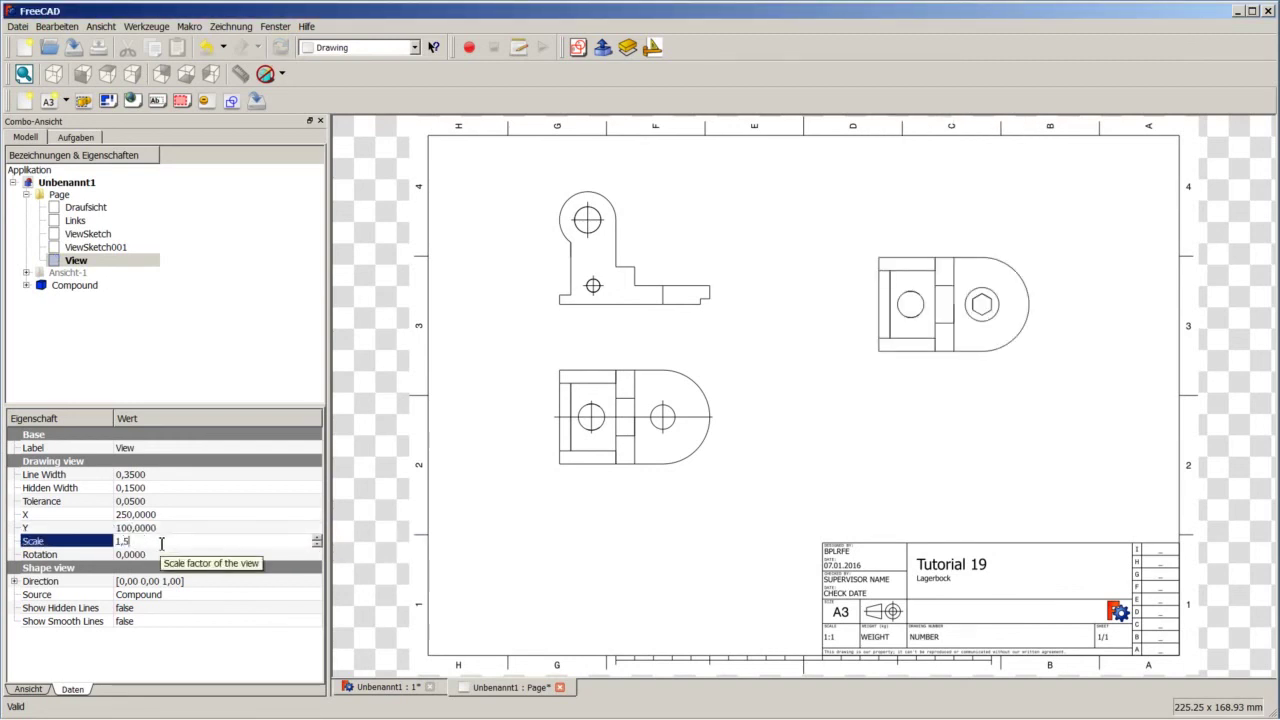
pyautogui.click(184, 520)
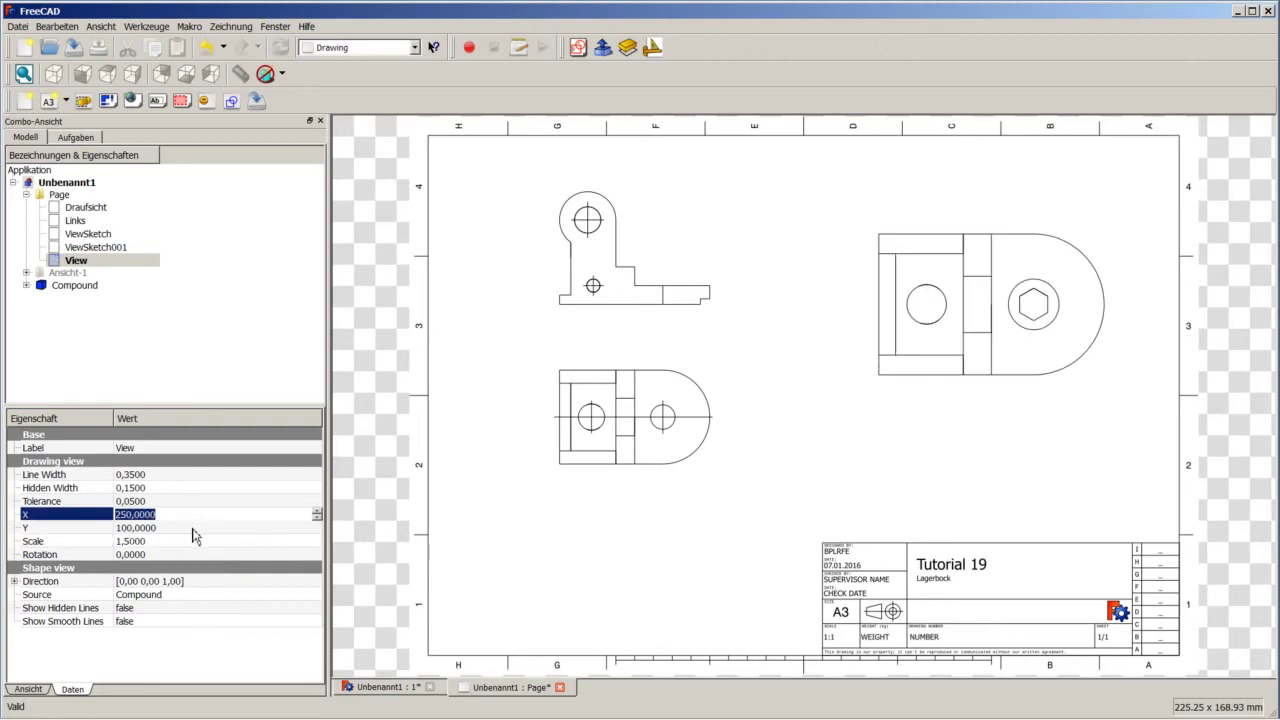
# Step: Set the view Direction's y component to -1 and z to 0
pyautogui.click(14, 581)
pyautogui.click(167, 607)
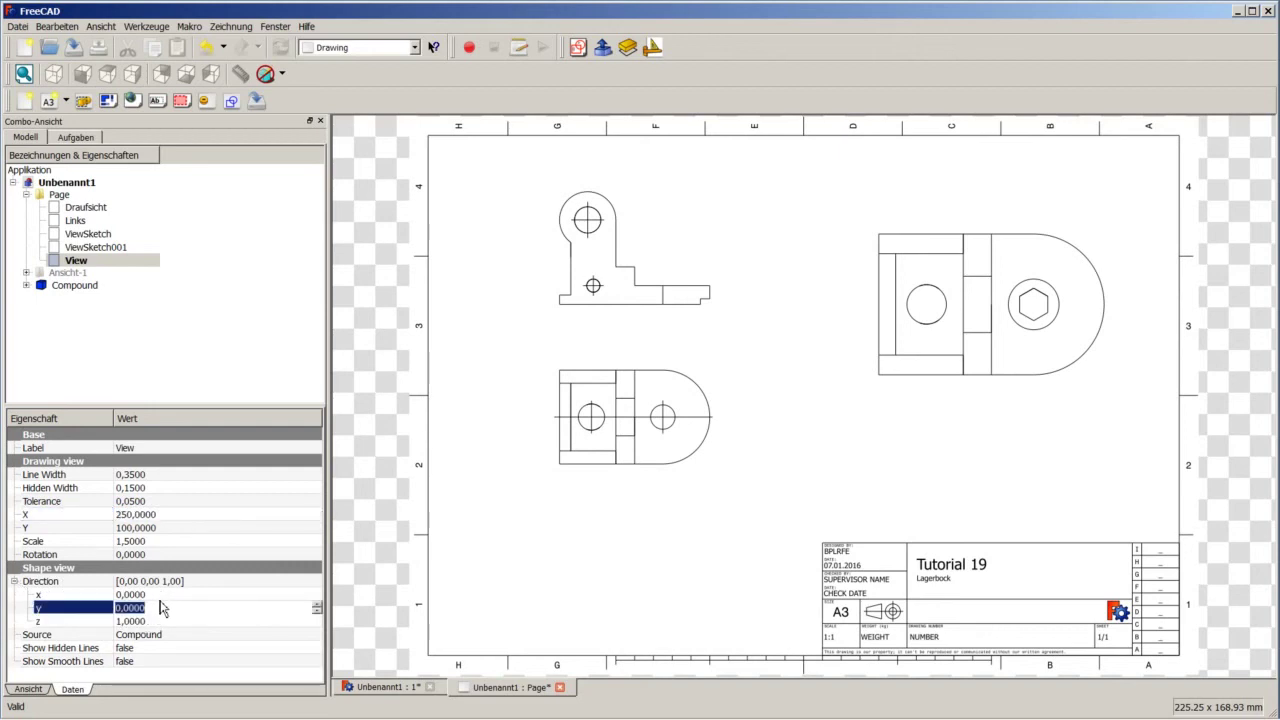
pyautogui.write('-1')
pyautogui.click(167, 626)
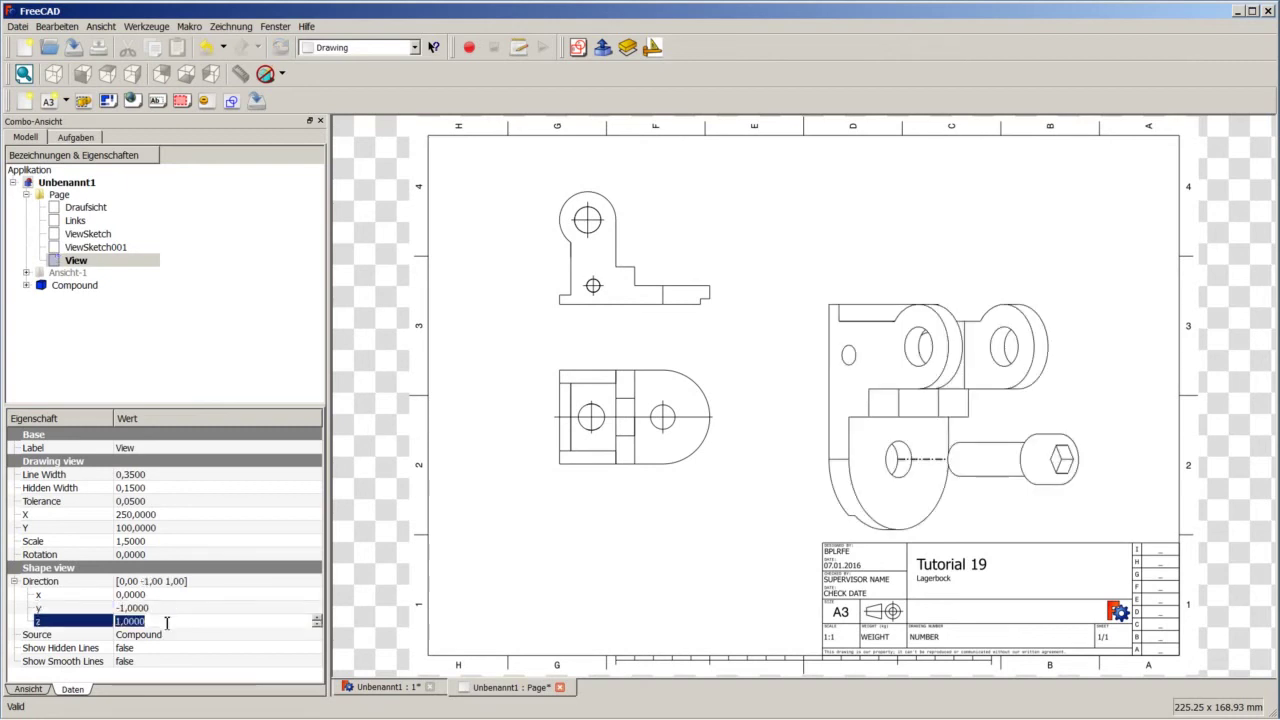
pyautogui.write('0')
pyautogui.click(165, 608)
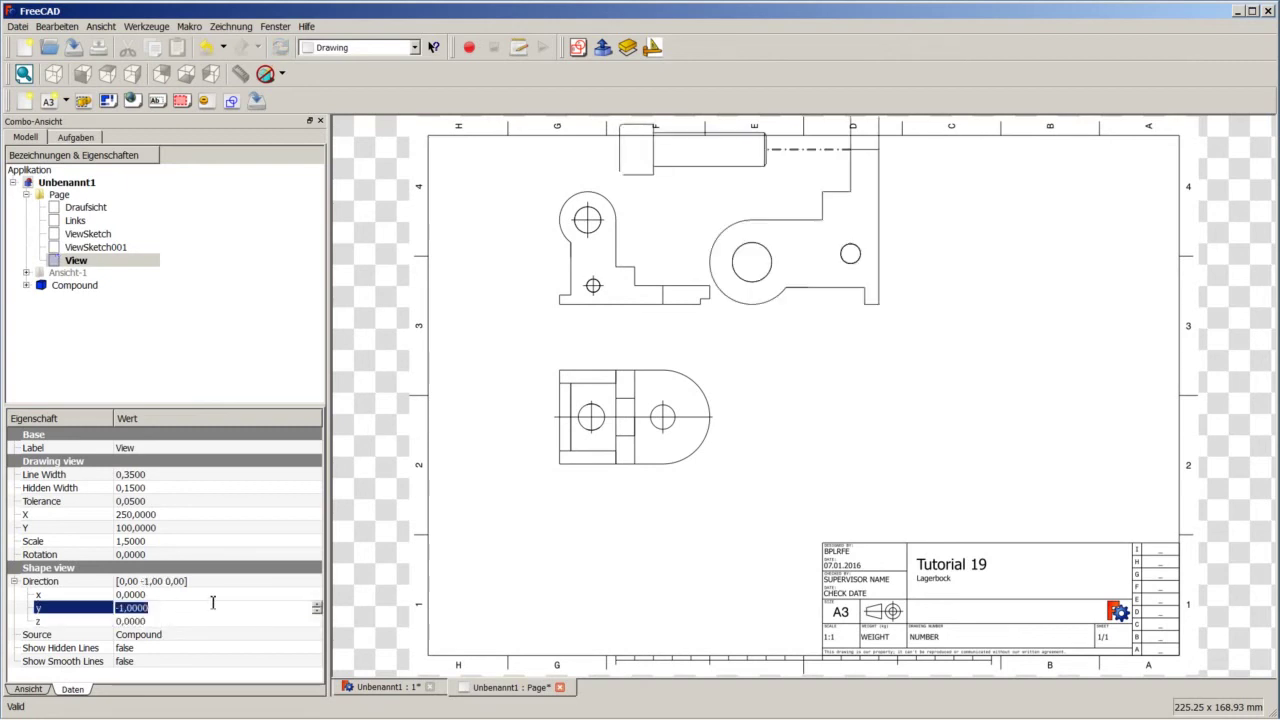
# Step: Rotate the view 90°, move it to Y 180, and enter 0.5 for Direction z
pyautogui.click(186, 553)
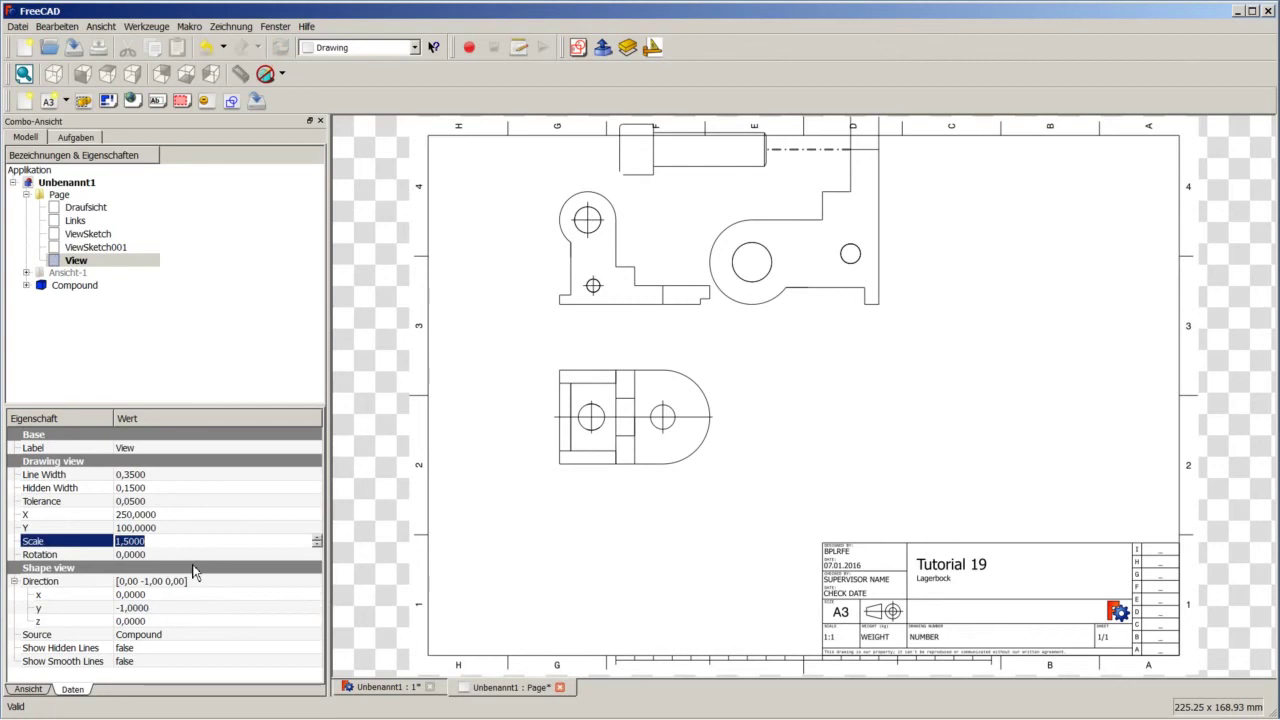
pyautogui.write('90')
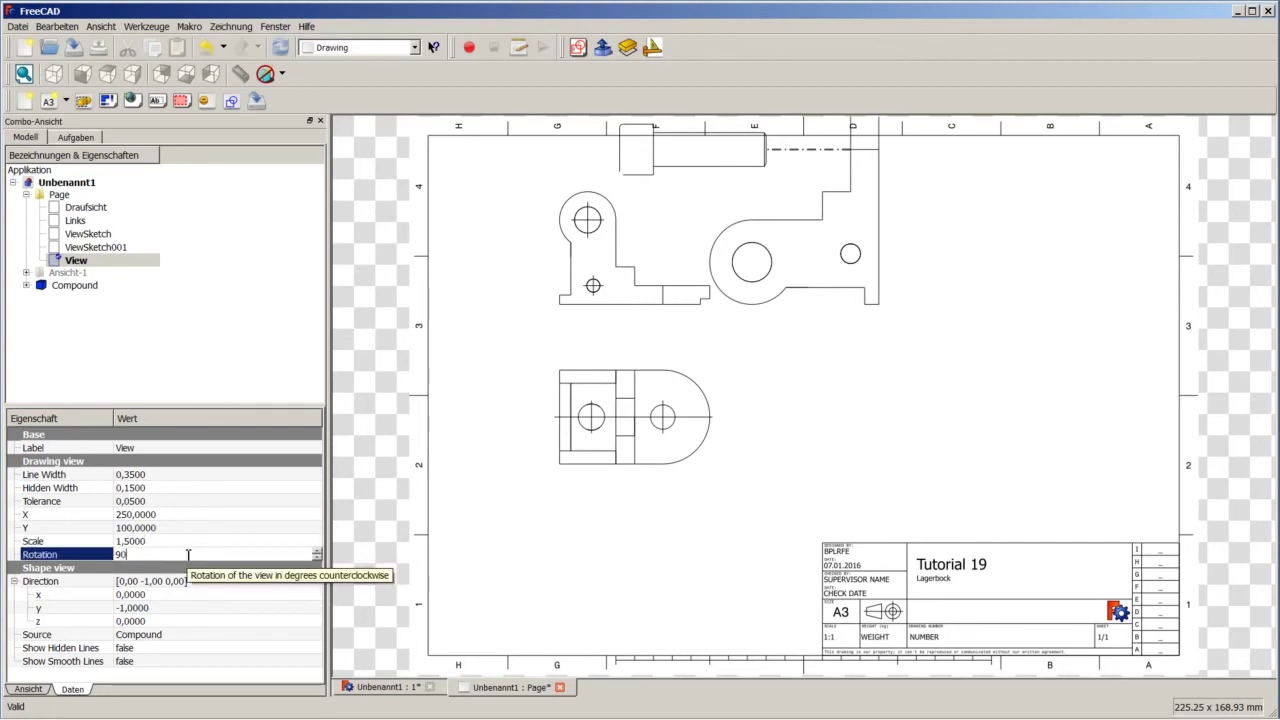
pyautogui.click(195, 541)
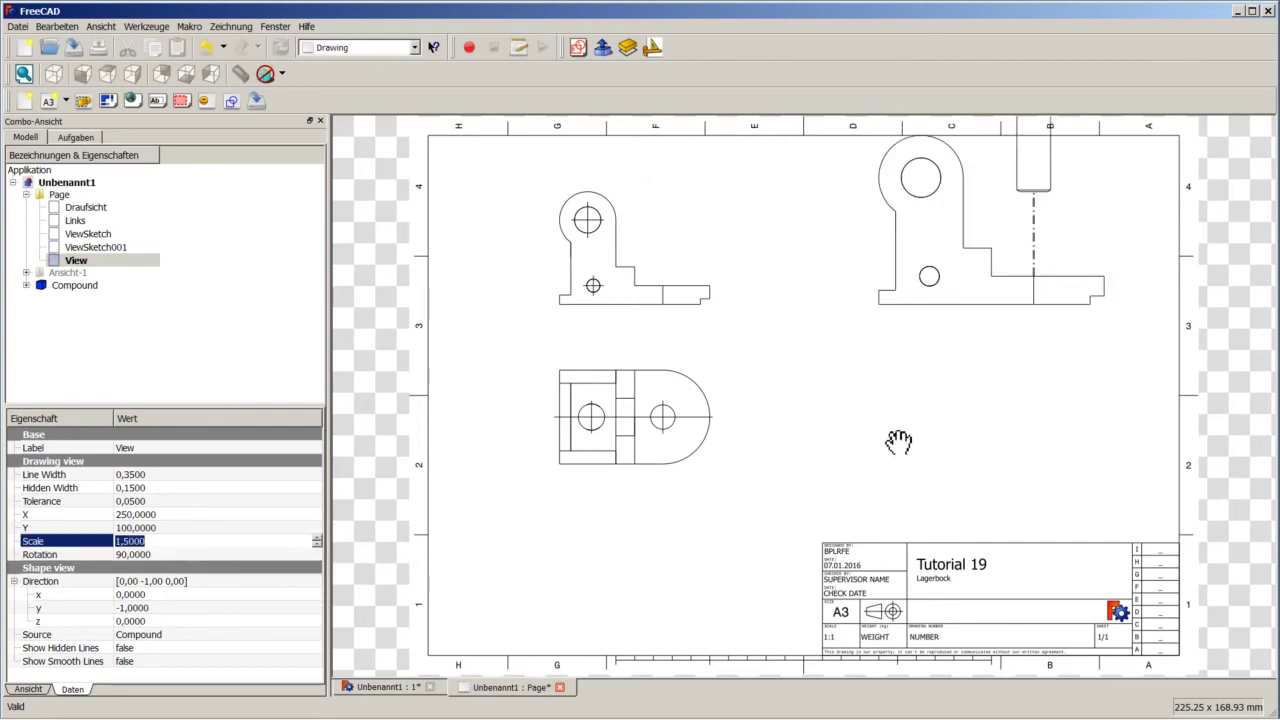
pyautogui.click(179, 531)
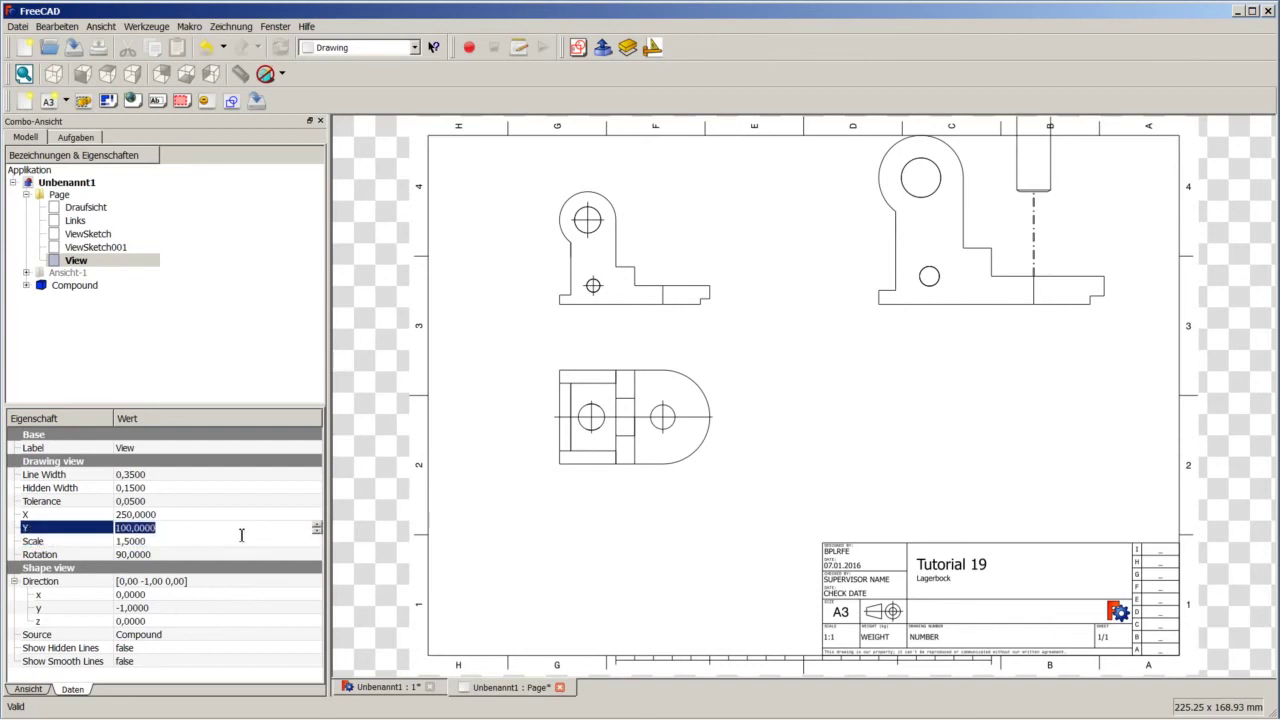
pyautogui.write('180')
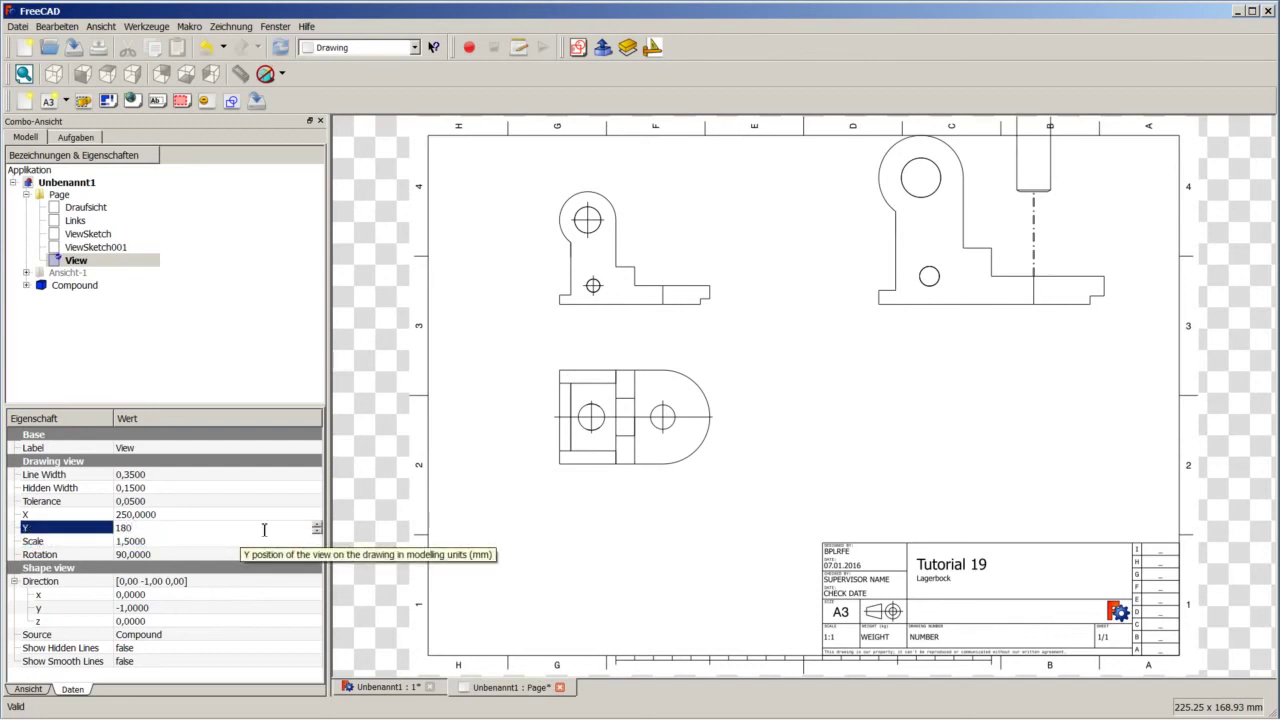
pyautogui.click(246, 516)
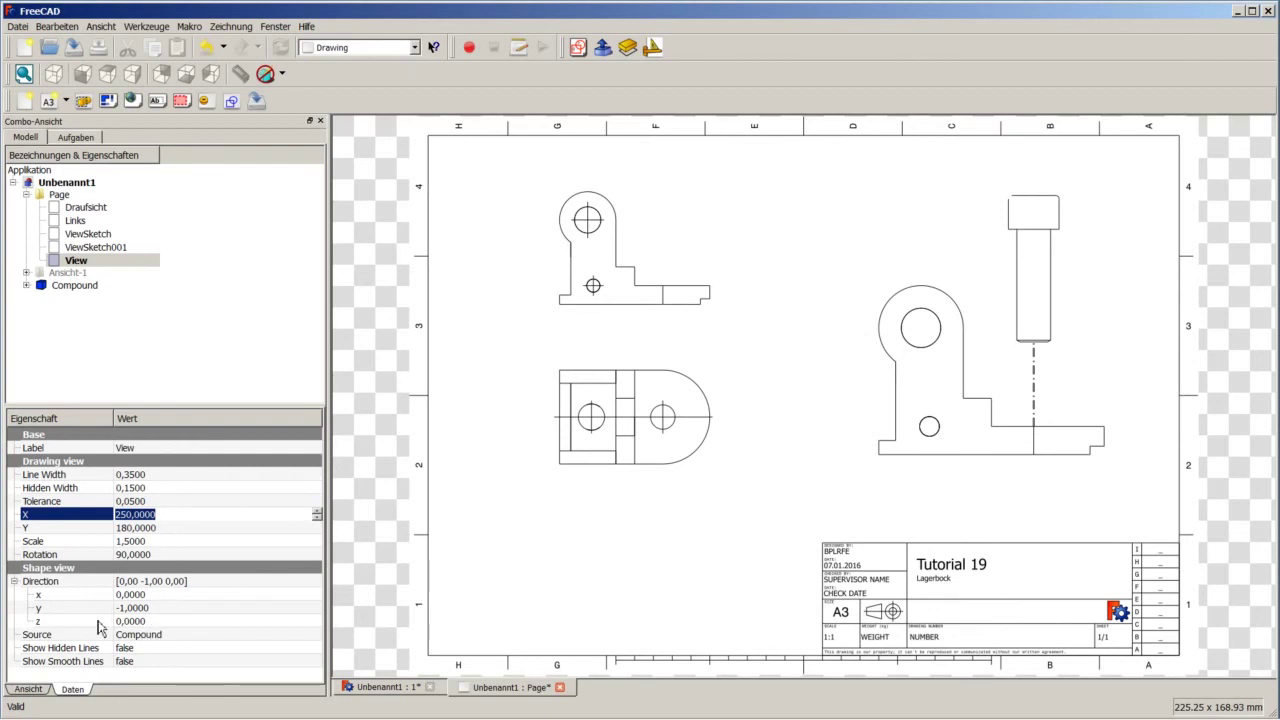
pyautogui.click(151, 621)
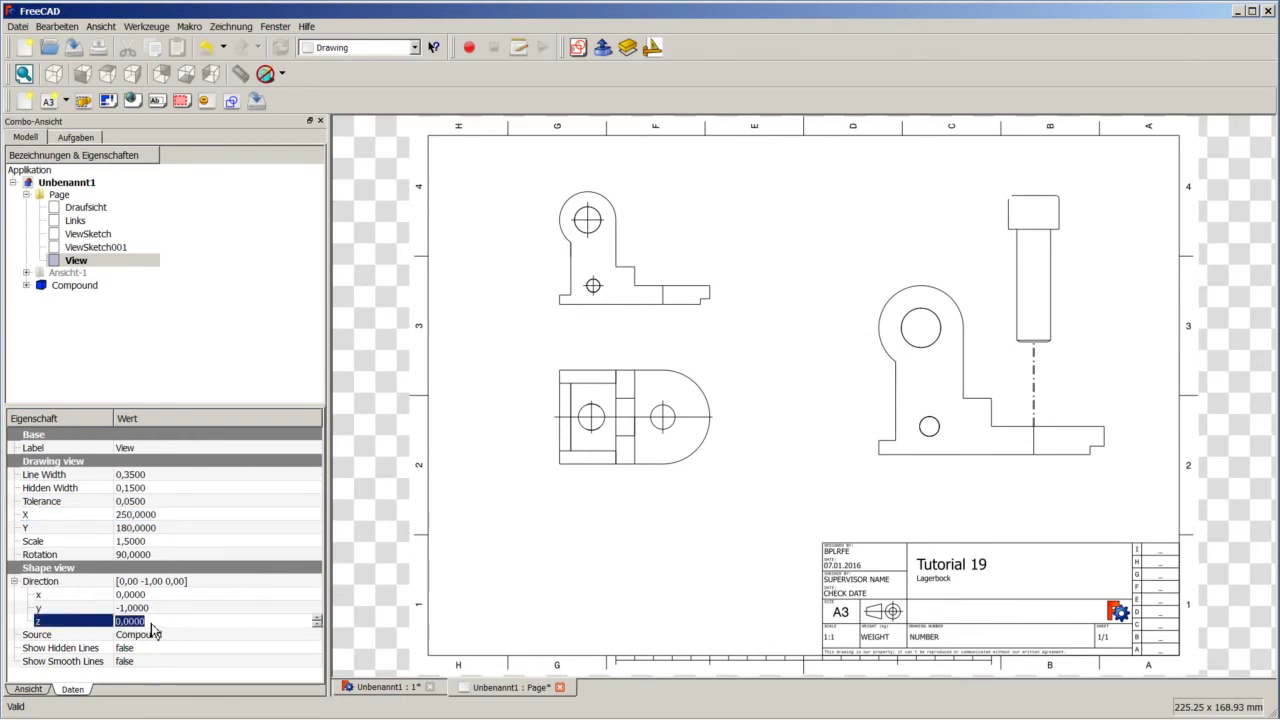
pyautogui.write('0,5')
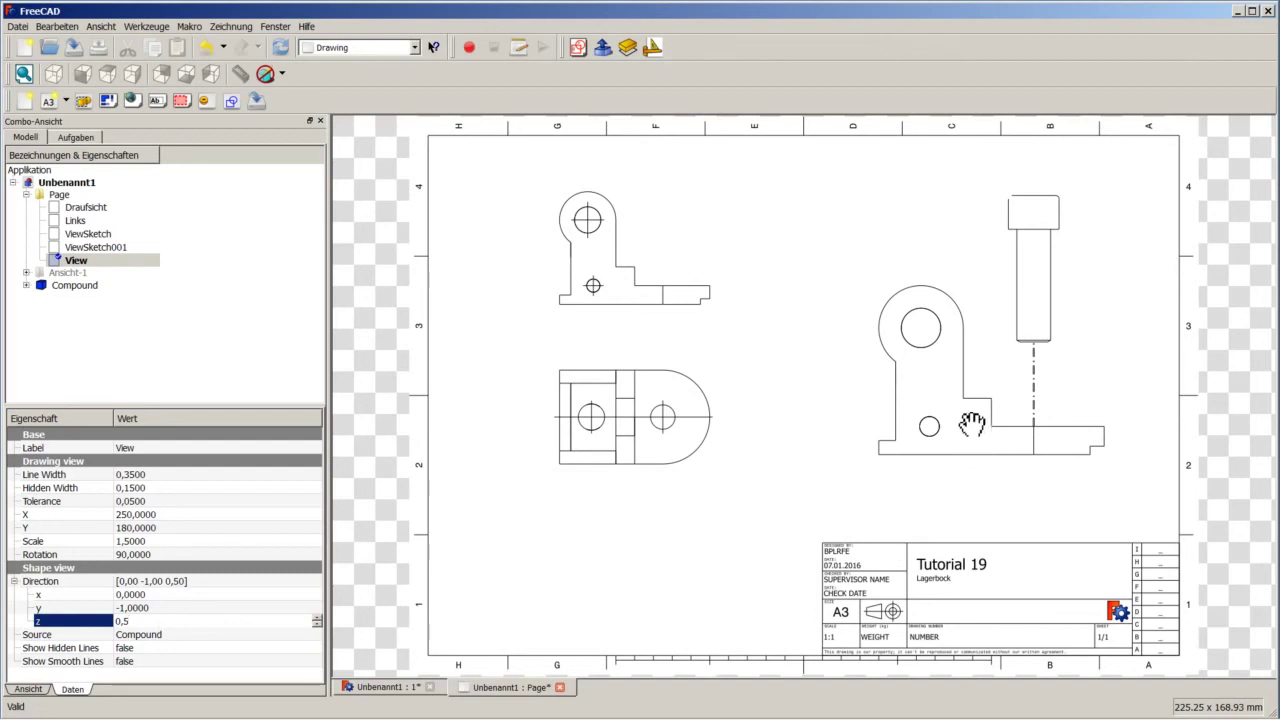
# Step: Confirm Direction z 0.5 for the isometric view and set Show Smooth Lines to true
pyautogui.click(188, 607)
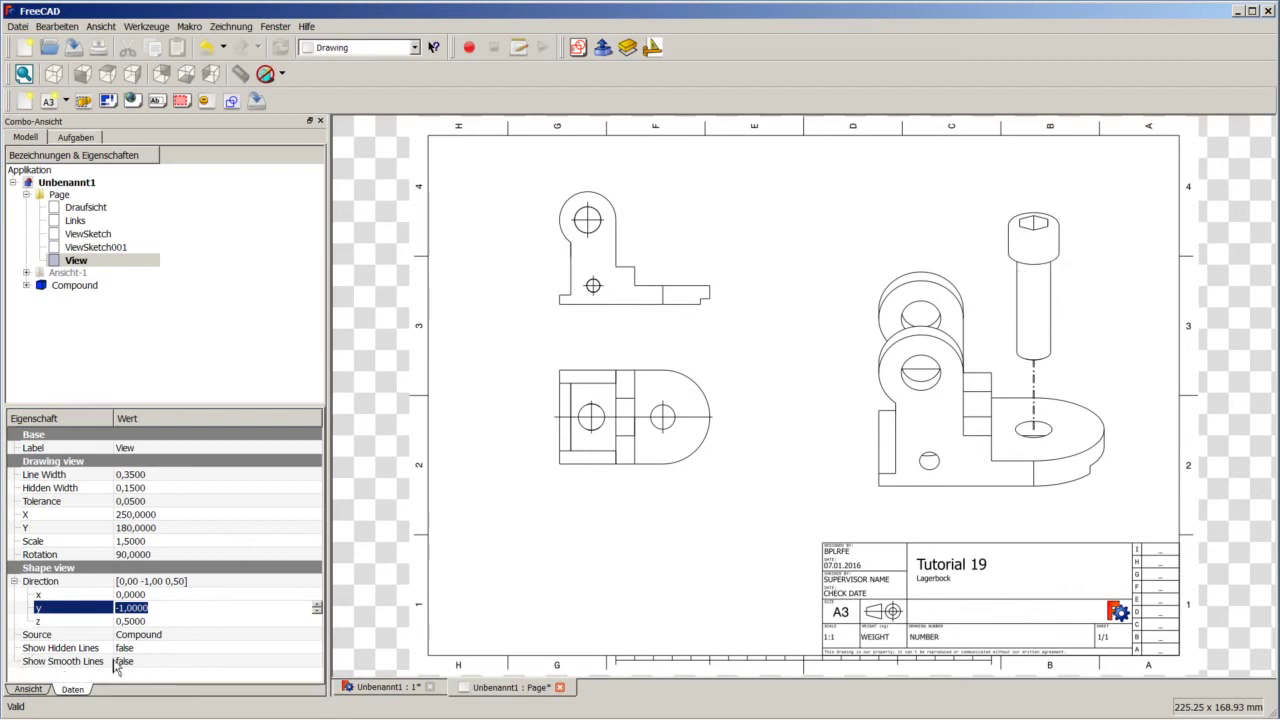
pyautogui.click(155, 662)
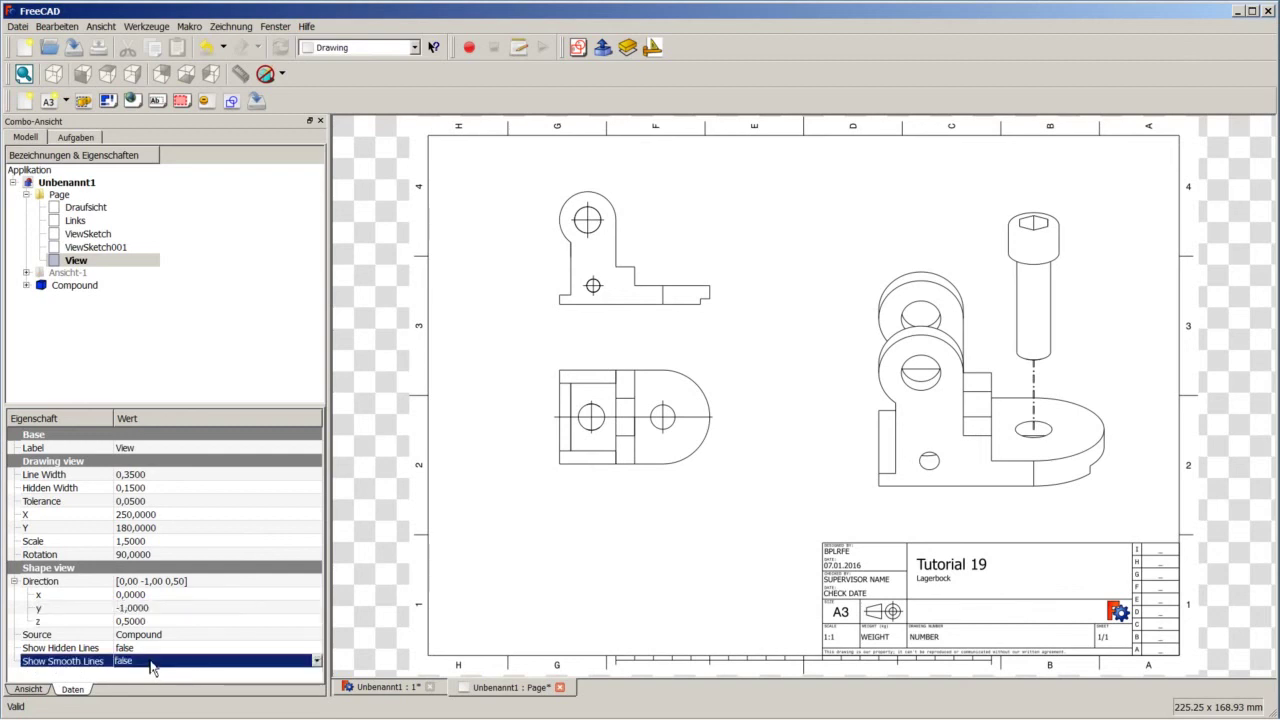
pyautogui.click(150, 662)
pyautogui.click(143, 688)
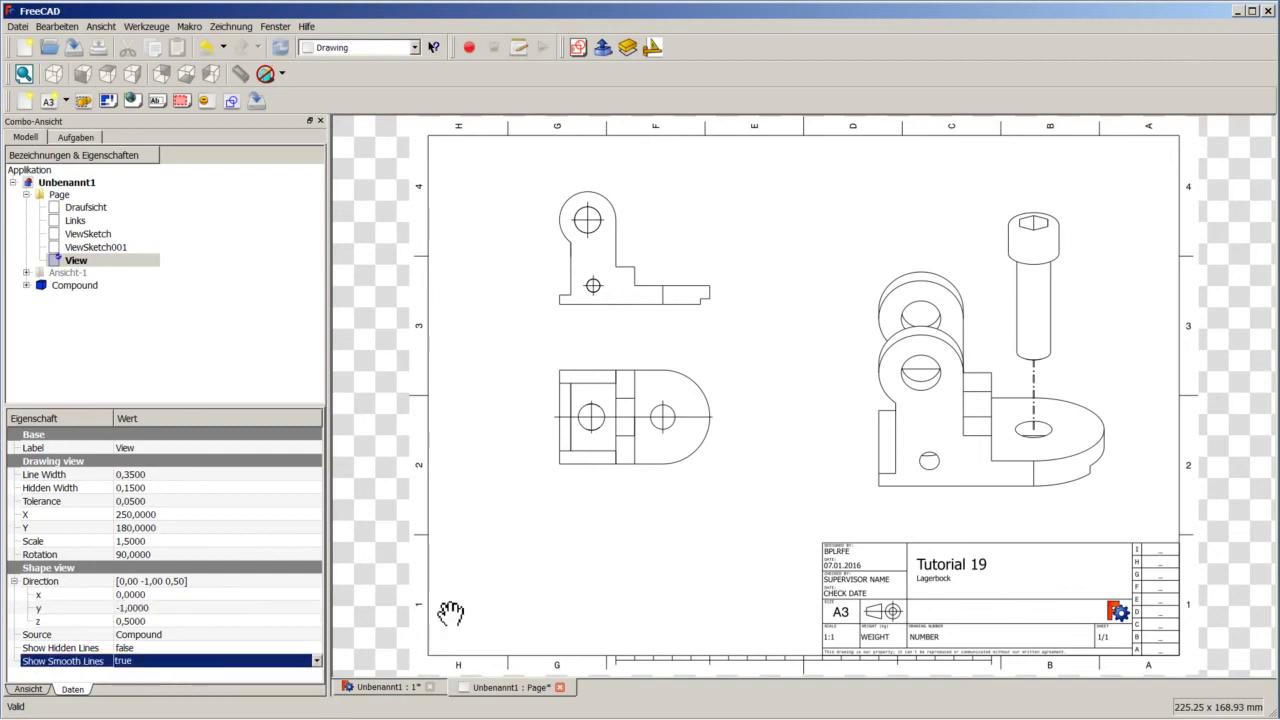